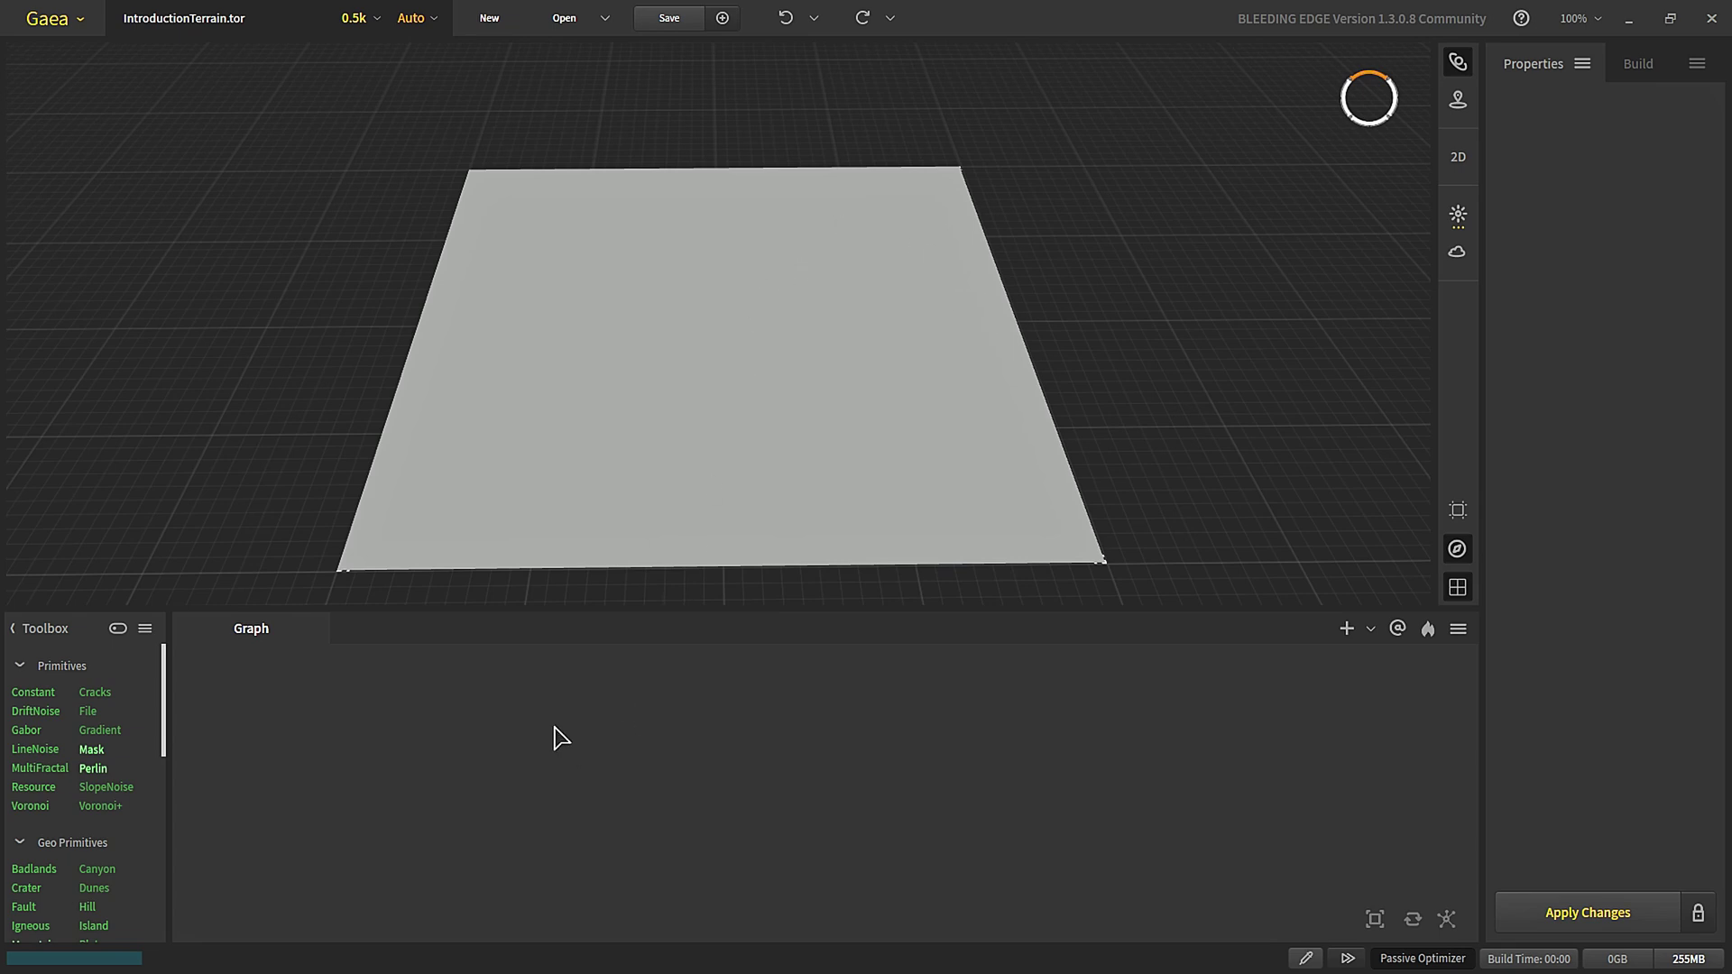
- Add a Mountain node to the empty graph
{"action": "right_click", "coordinate": [545, 761]}
{"action": "type", "text": "mou"}
{"action": "key", "text": "Return"}
{"action": "left_click_drag", "start_coordinate": [706, 500], "coordinate": [1008, 525]}
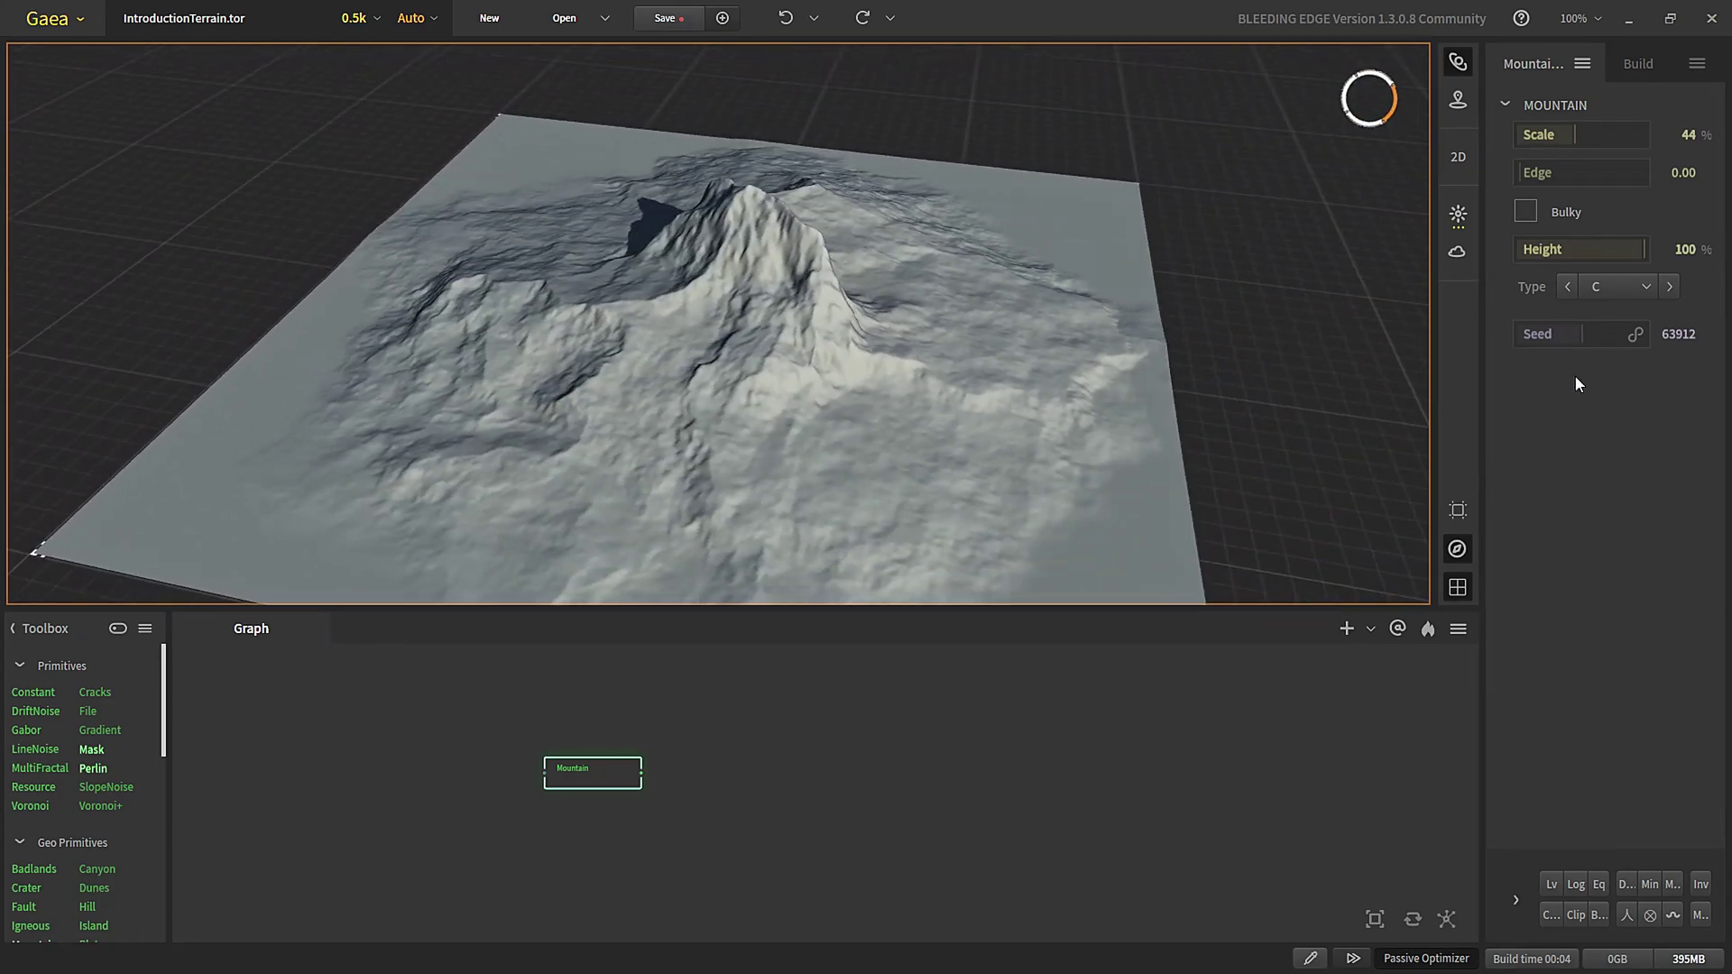
- Set the Mountain node's seed to 85011 and its edge to 0.07
{"action": "left_click_drag", "start_coordinate": [1586, 338], "coordinate": [1590, 338]}
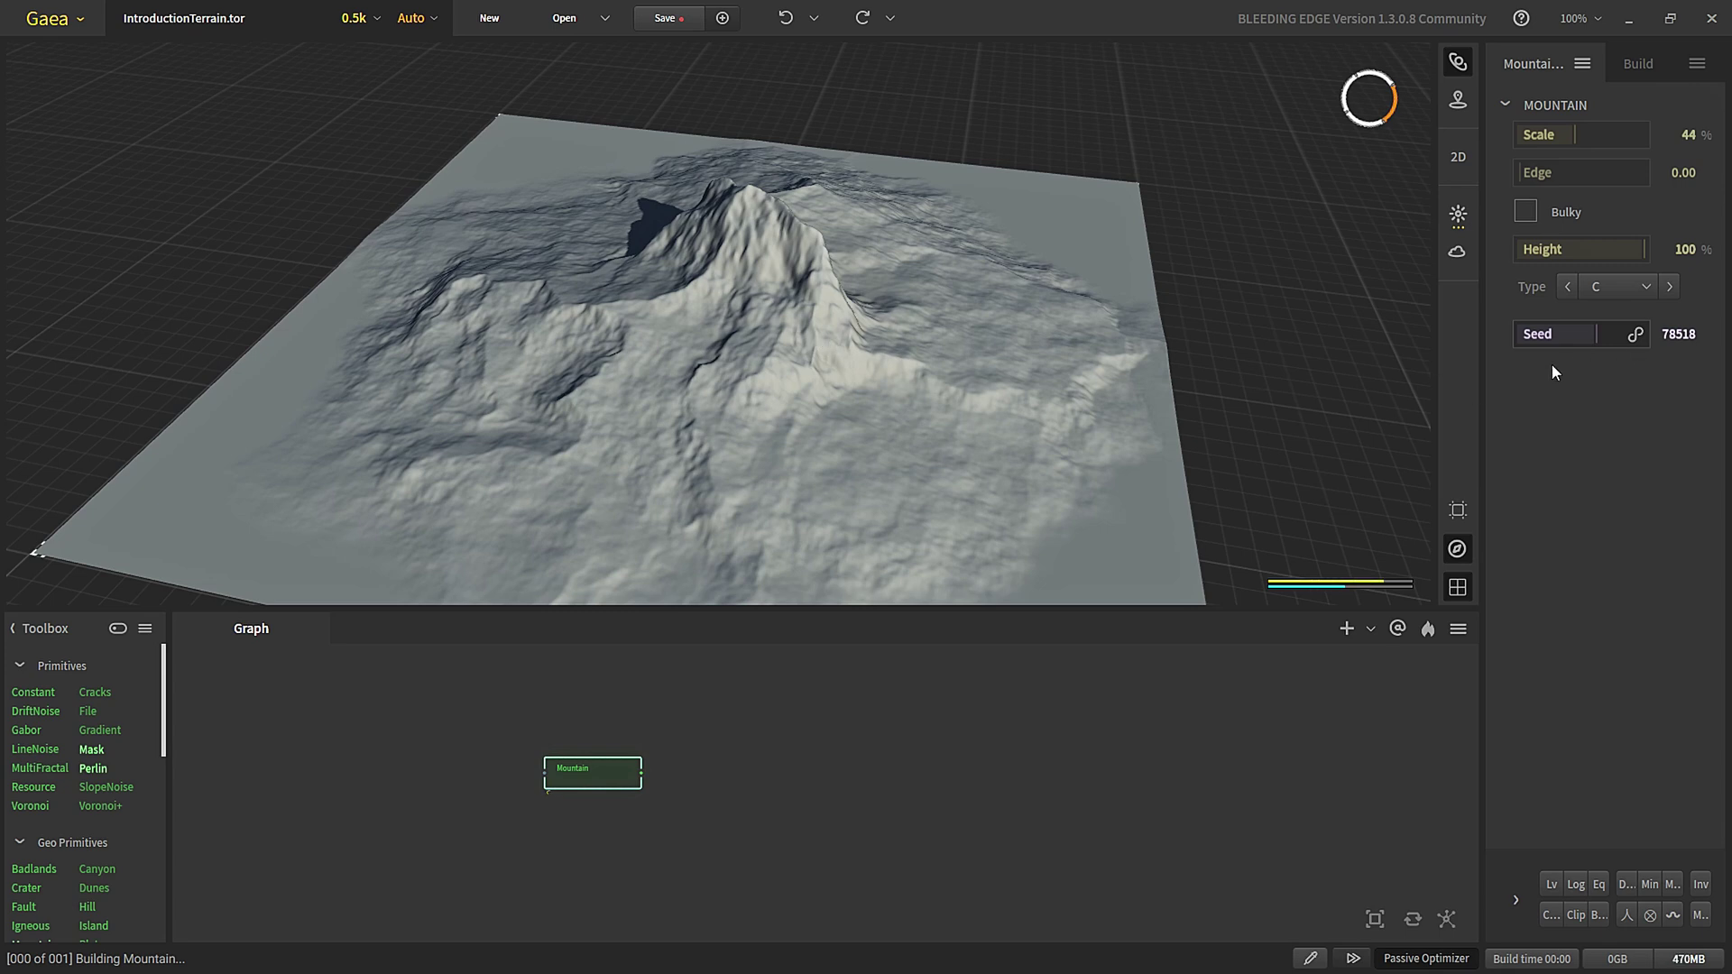
{"action": "left_click", "coordinate": [1568, 339]}
{"action": "left_click", "coordinate": [873, 431]}
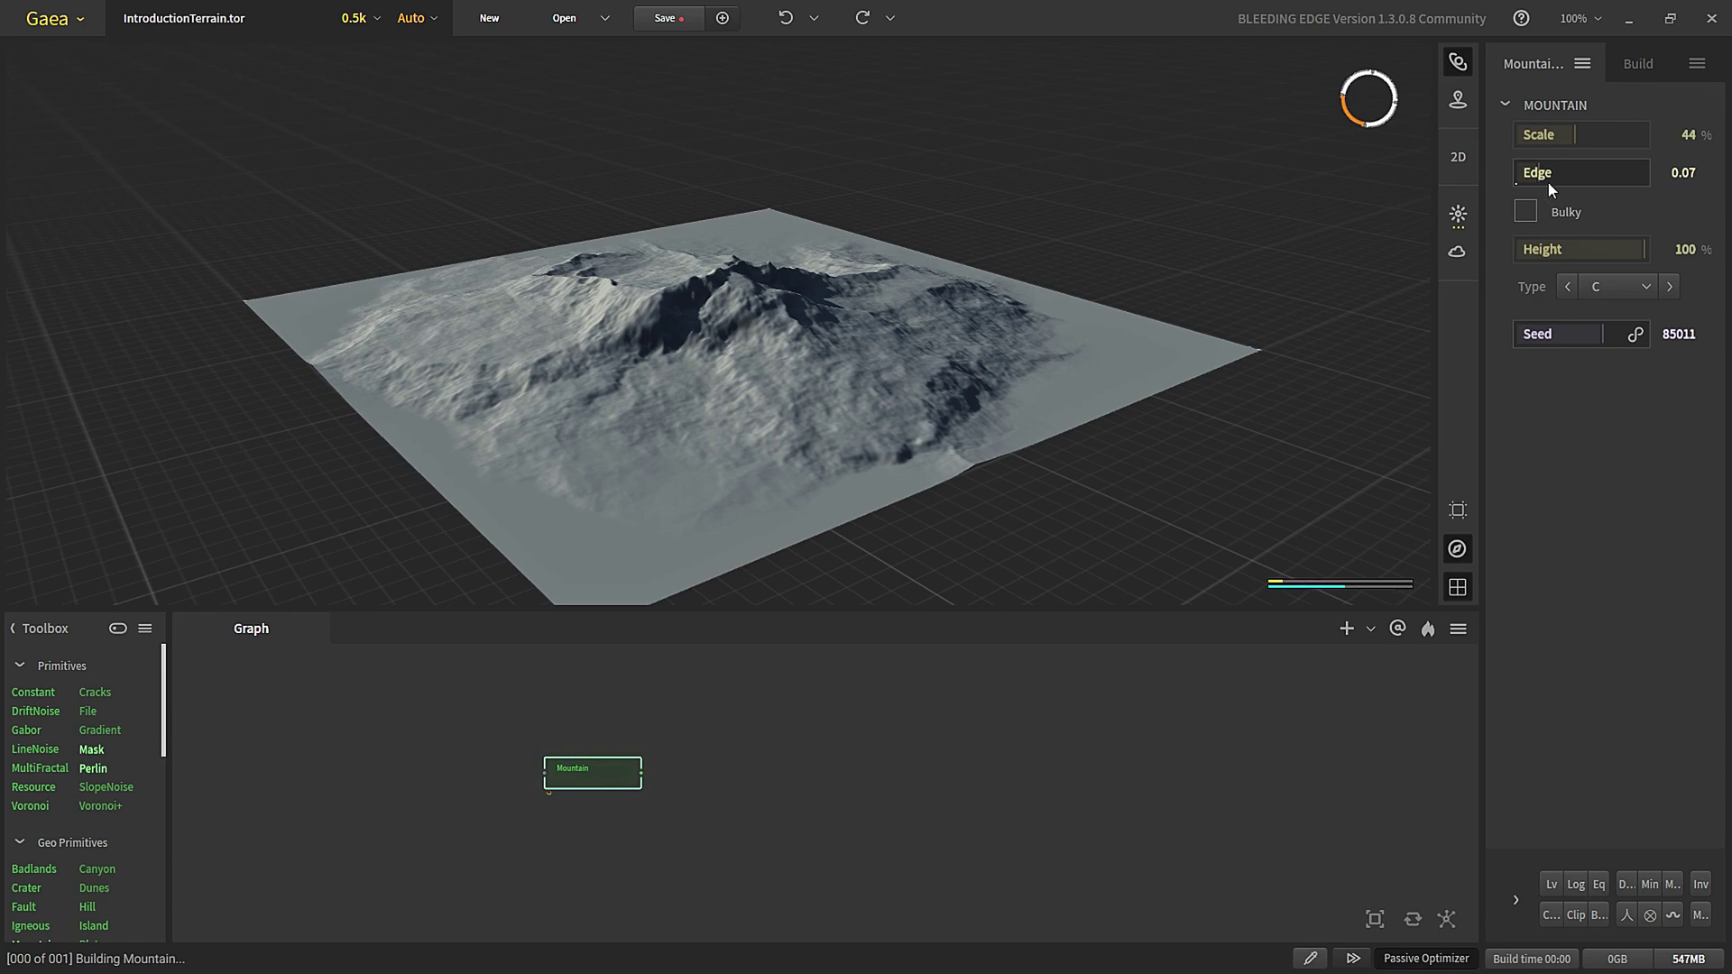
{"action": "left_click_drag", "start_coordinate": [635, 510], "coordinate": [708, 382]}
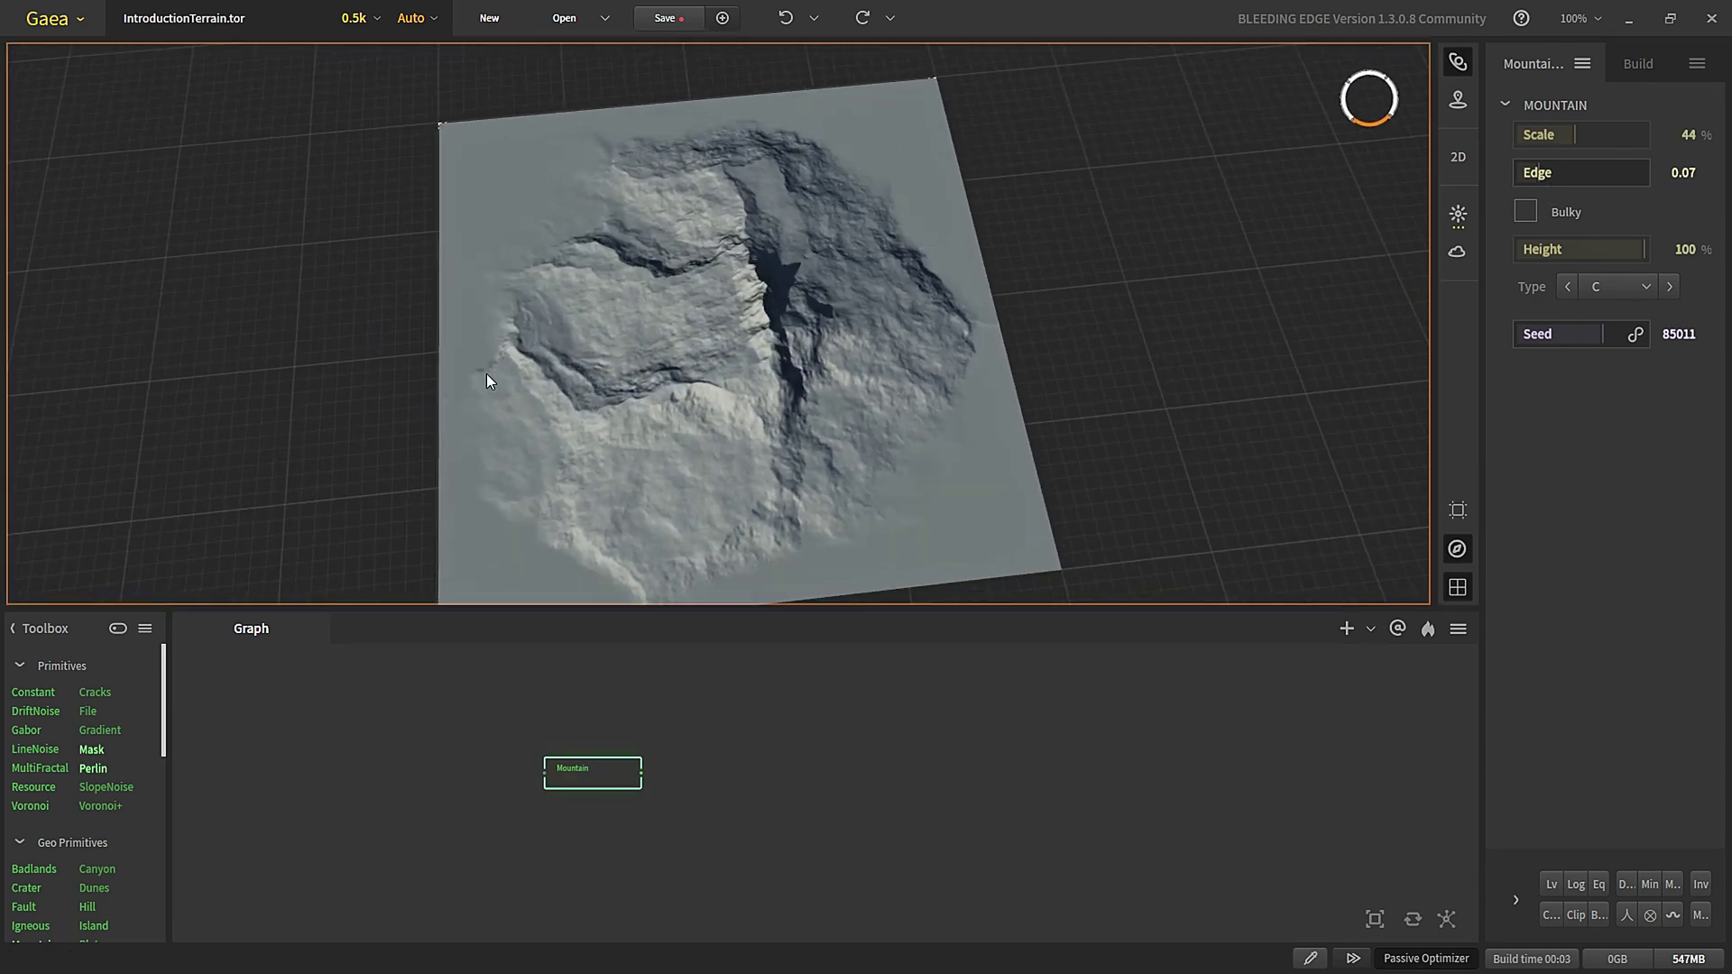
{"action": "left_click_drag", "start_coordinate": [741, 496], "coordinate": [800, 500]}
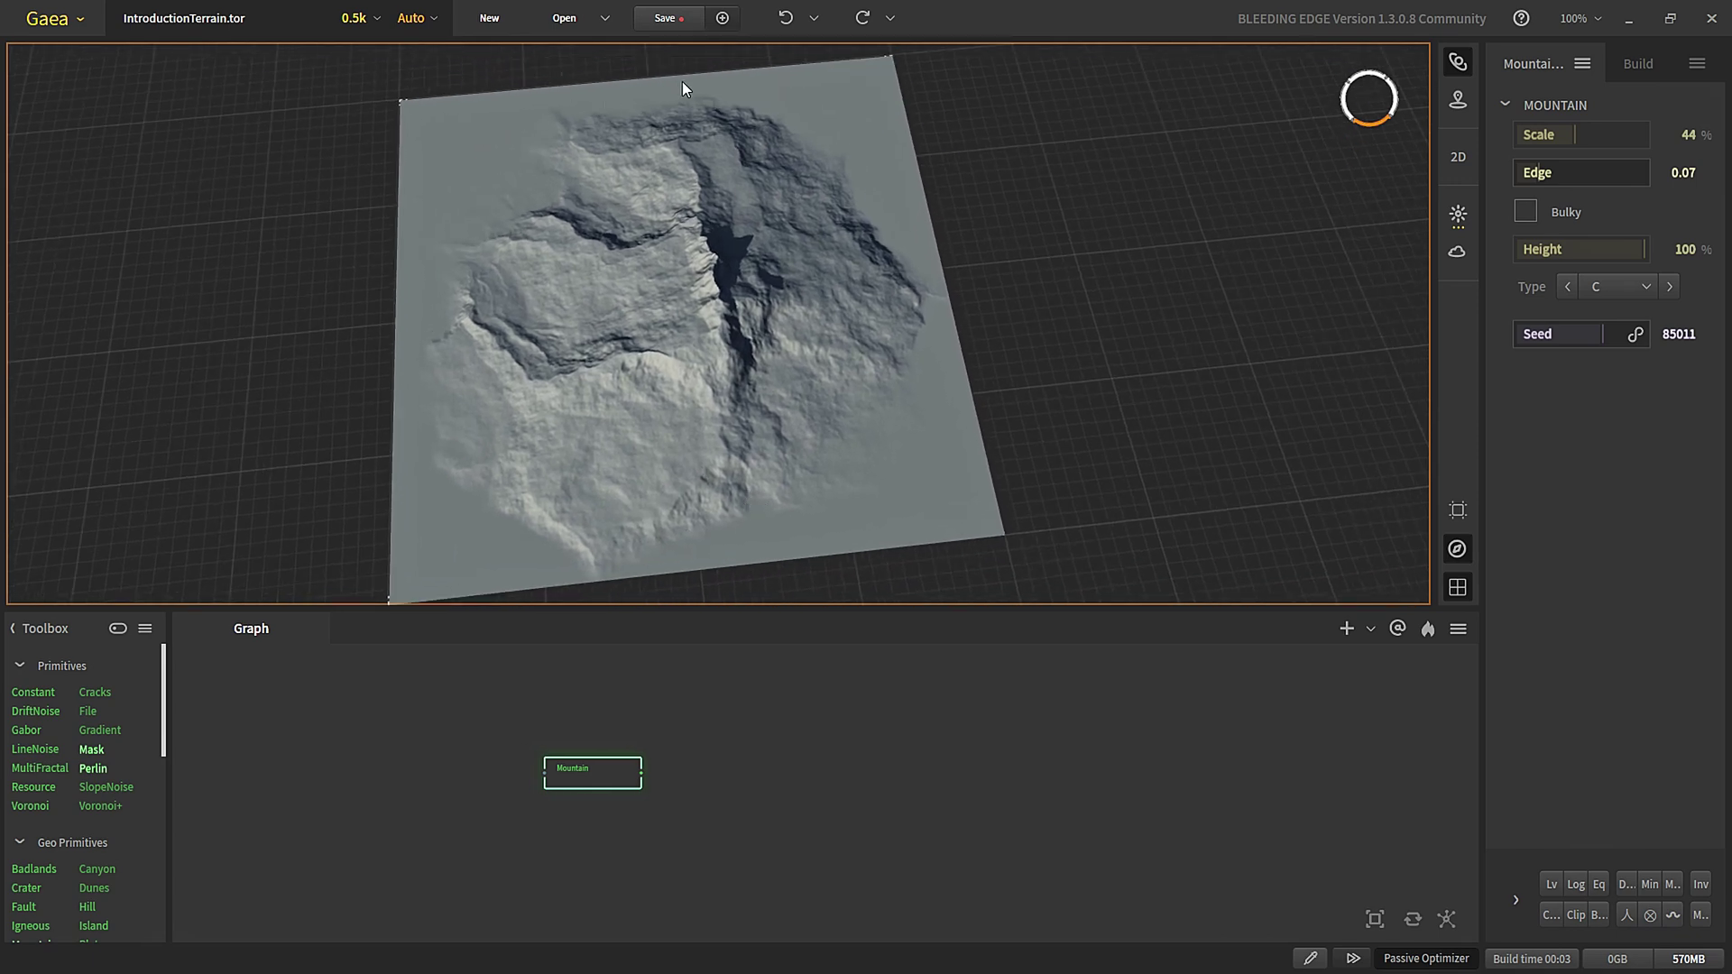
- Set the Mountain node's edge to 0.13
{"action": "left_click_drag", "start_coordinate": [1565, 171], "coordinate": [1546, 182]}
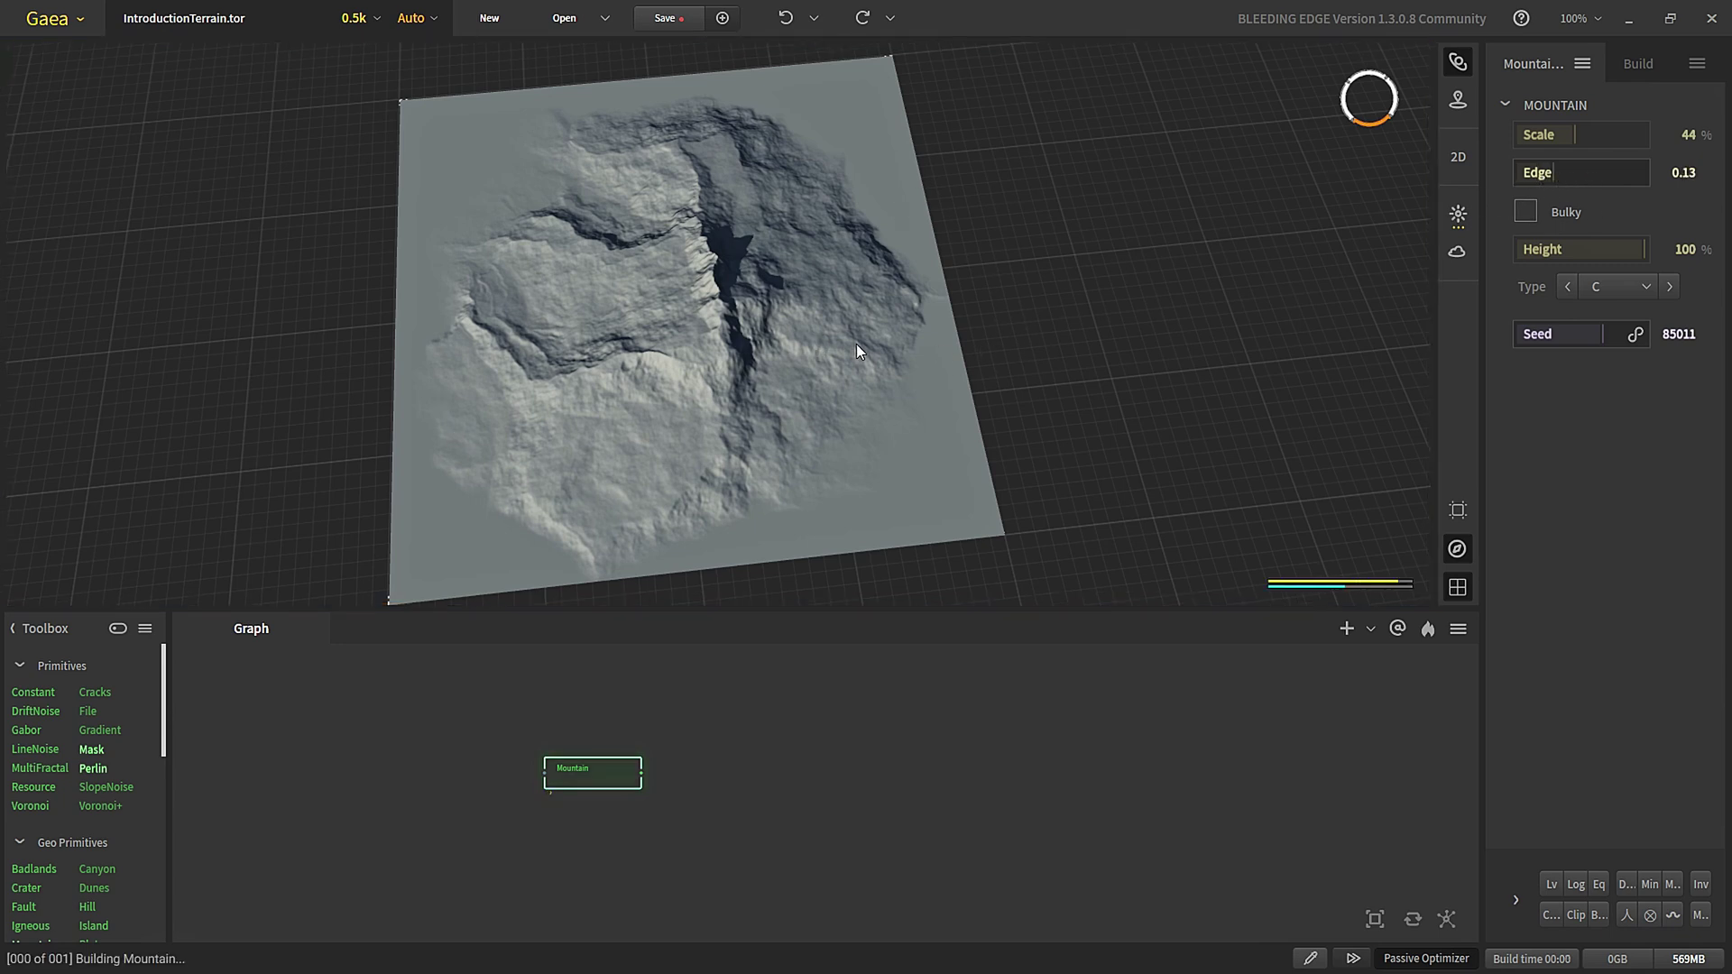
{"action": "left_click_drag", "start_coordinate": [859, 348], "coordinate": [754, 496]}
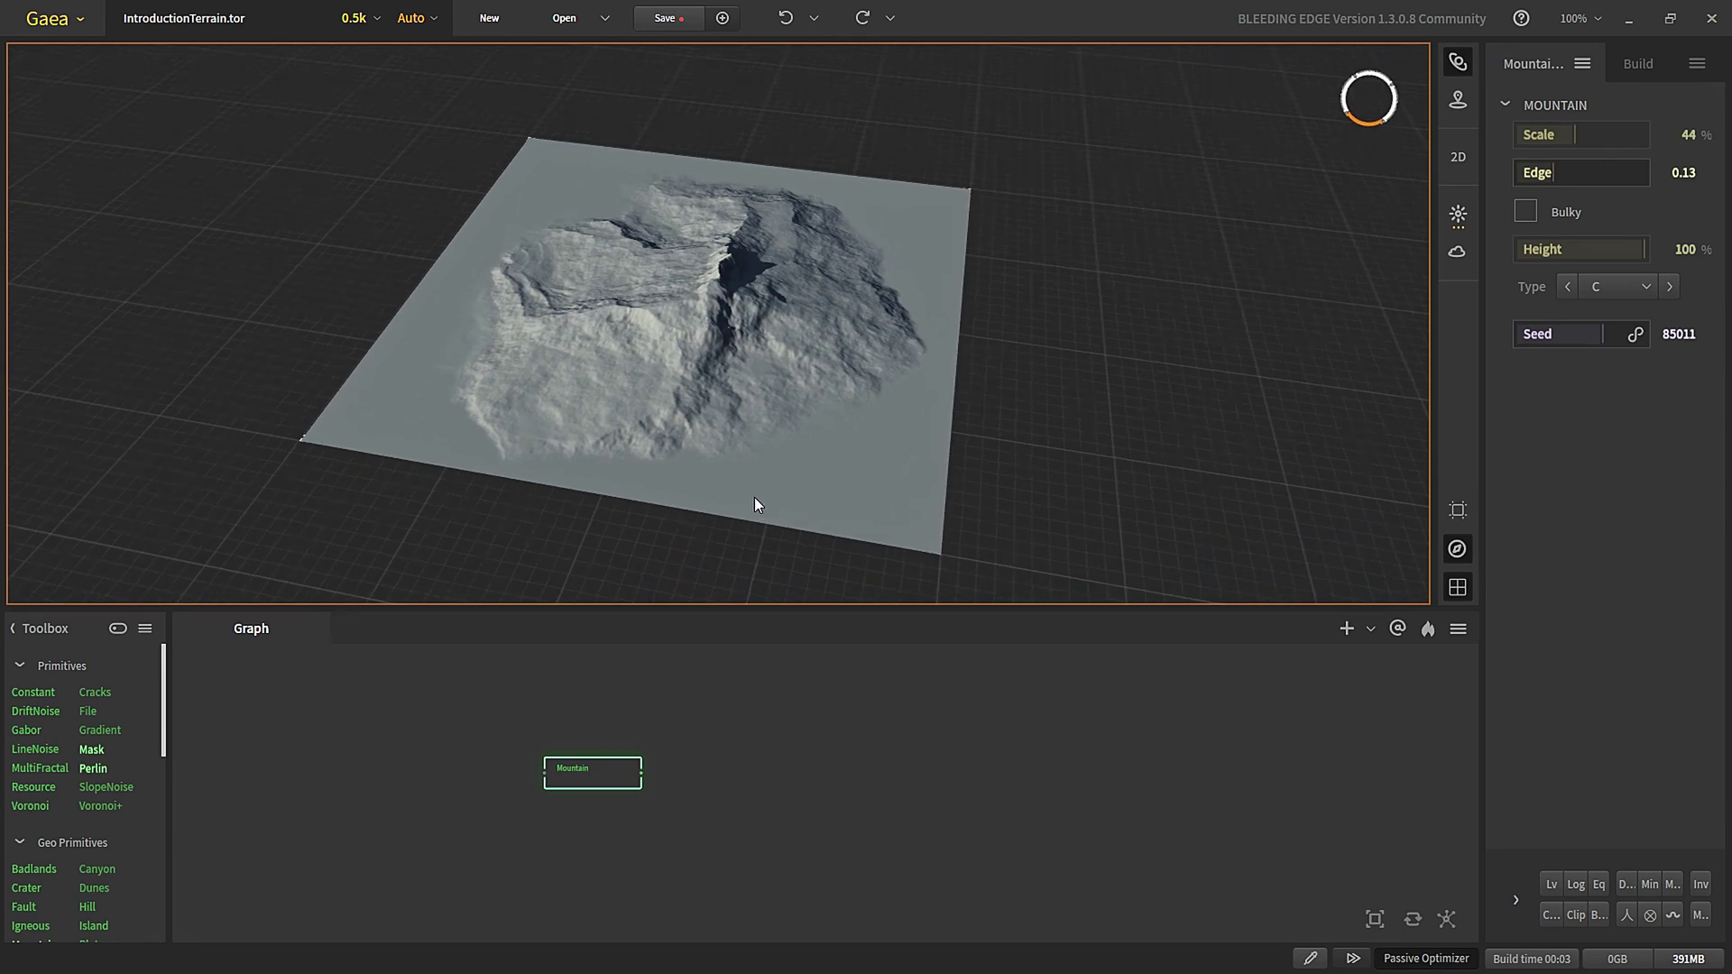
{"action": "scroll", "coordinate": [754, 504], "scroll_direction": "up", "scroll_amount": 3}
- Add a Fold node connected to the Mountain node's output
{"action": "scroll", "coordinate": [634, 792], "scroll_direction": "up", "scroll_amount": 1}
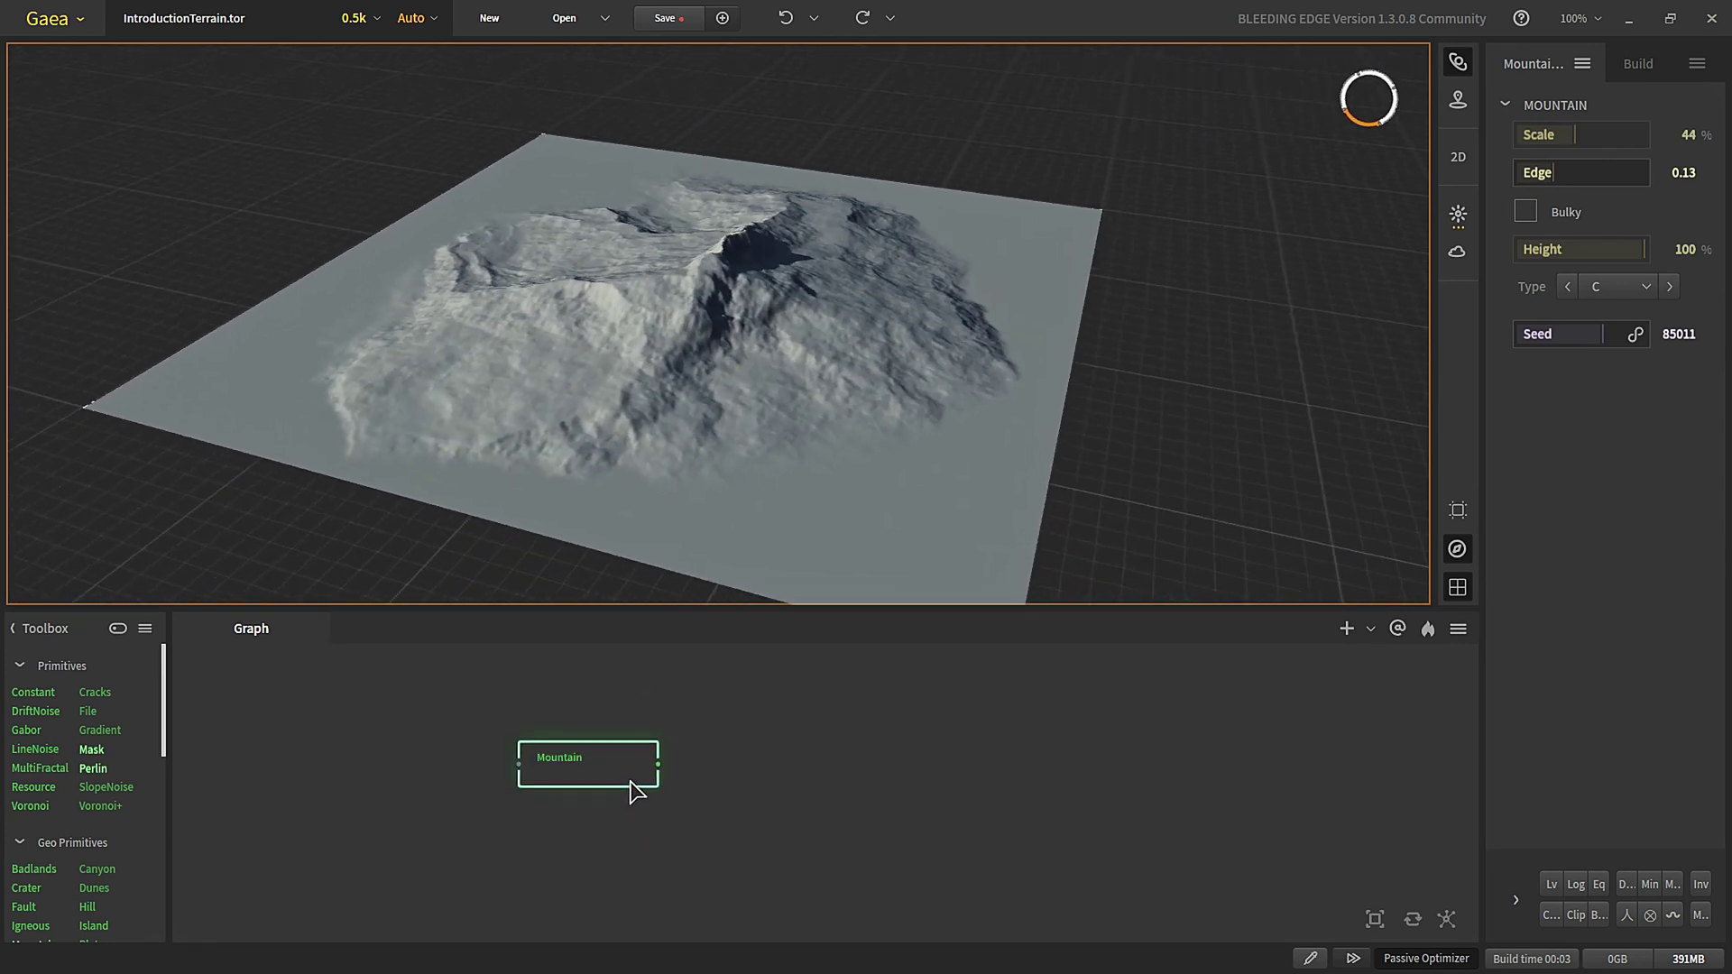
{"action": "left_click_drag", "start_coordinate": [575, 792], "coordinate": [696, 792]}
{"action": "type", "text": "fold"}
{"action": "key", "text": "Return"}
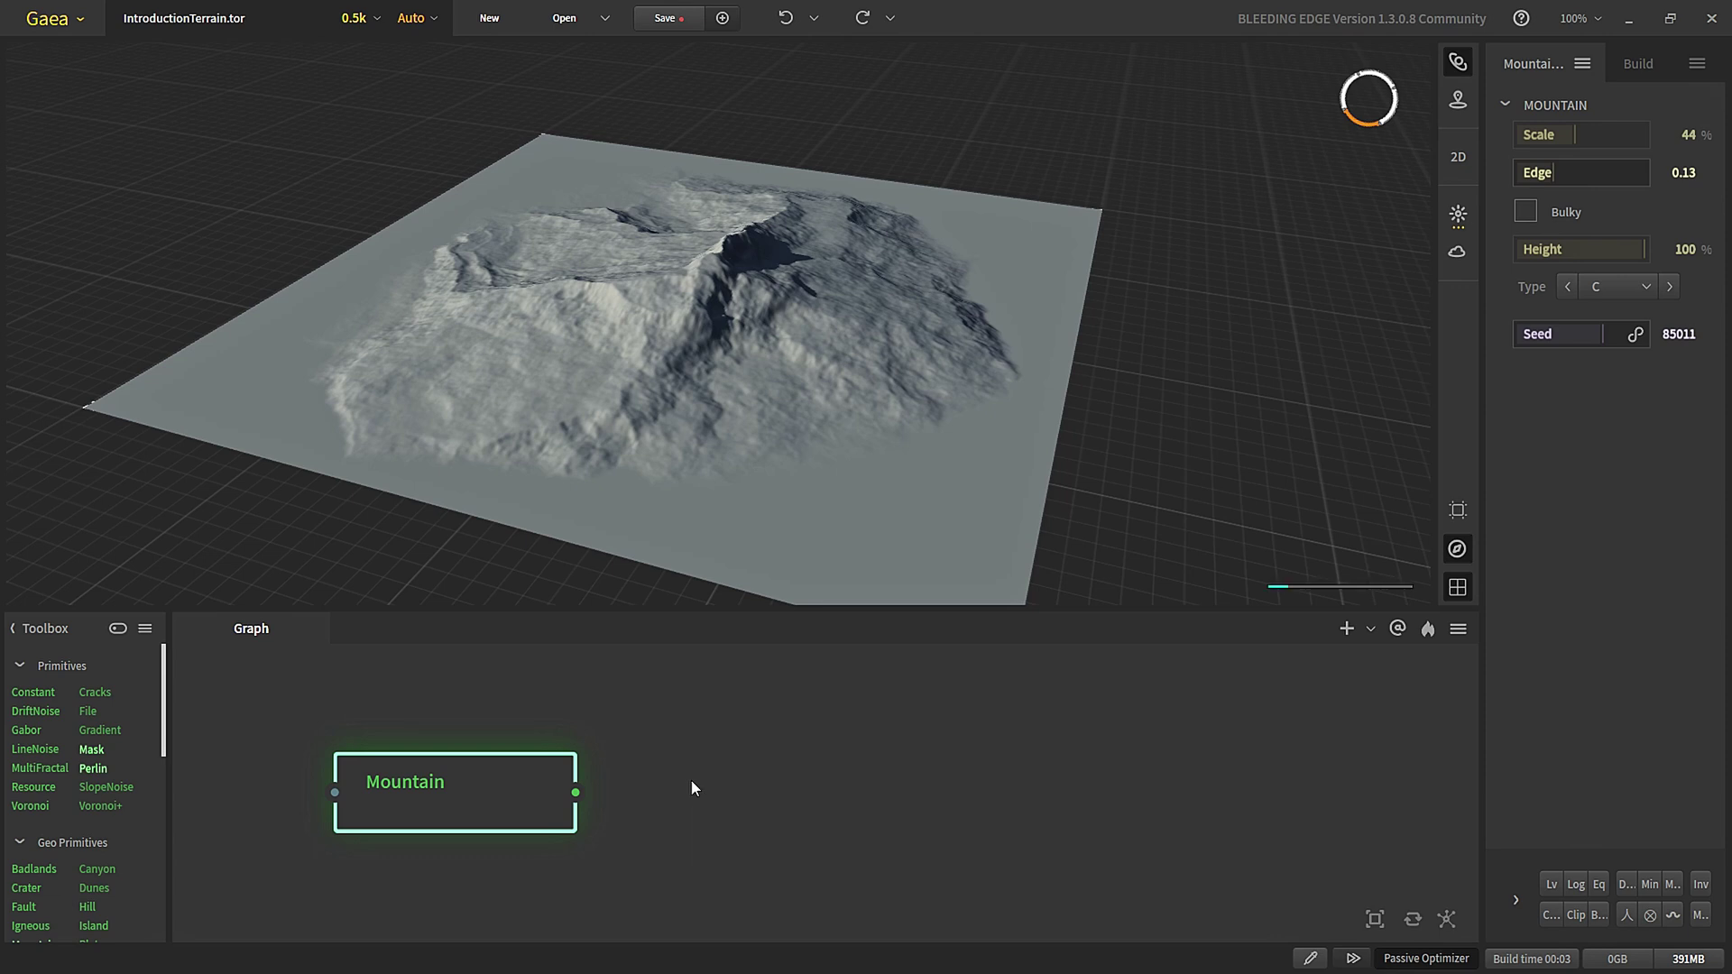
{"action": "left_click_drag", "start_coordinate": [812, 839], "coordinate": [761, 821]}
{"action": "left_click_drag", "start_coordinate": [603, 397], "coordinate": [723, 451]}
{"action": "scroll", "coordinate": [679, 366], "scroll_direction": "up", "scroll_amount": 3}
{"action": "left_click_drag", "start_coordinate": [679, 366], "coordinate": [635, 543]}
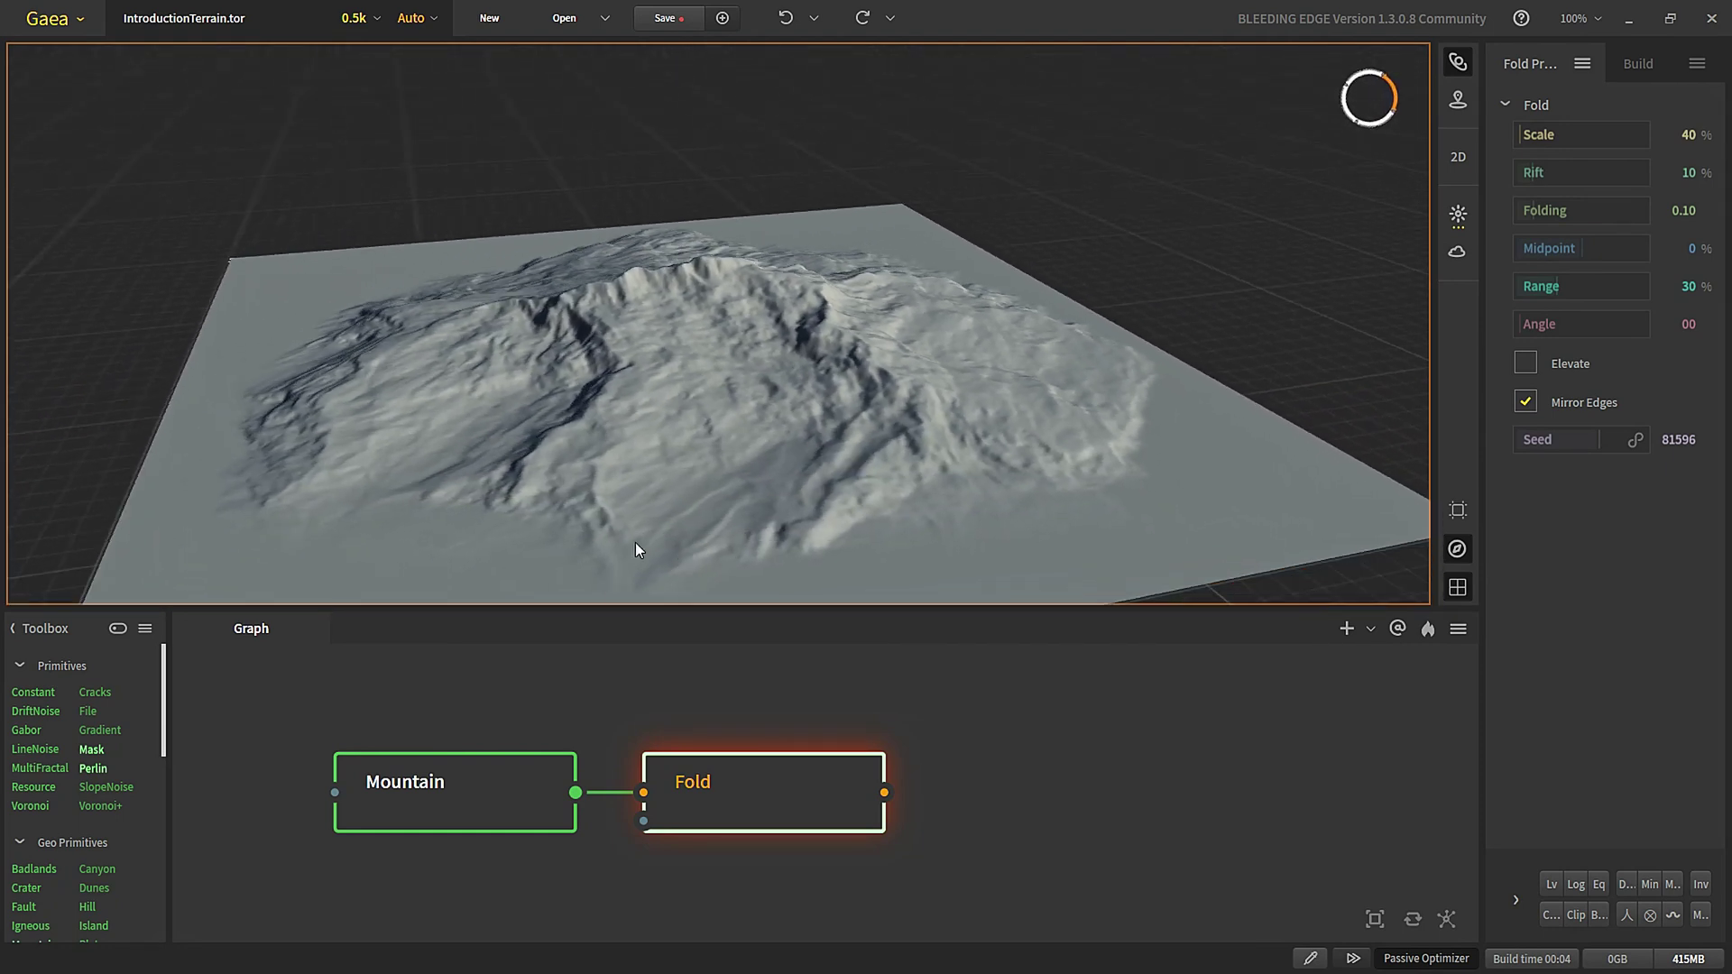
- Turn on Bulky for the Mountain node and set its height to 62%
{"action": "left_click", "coordinate": [502, 819]}
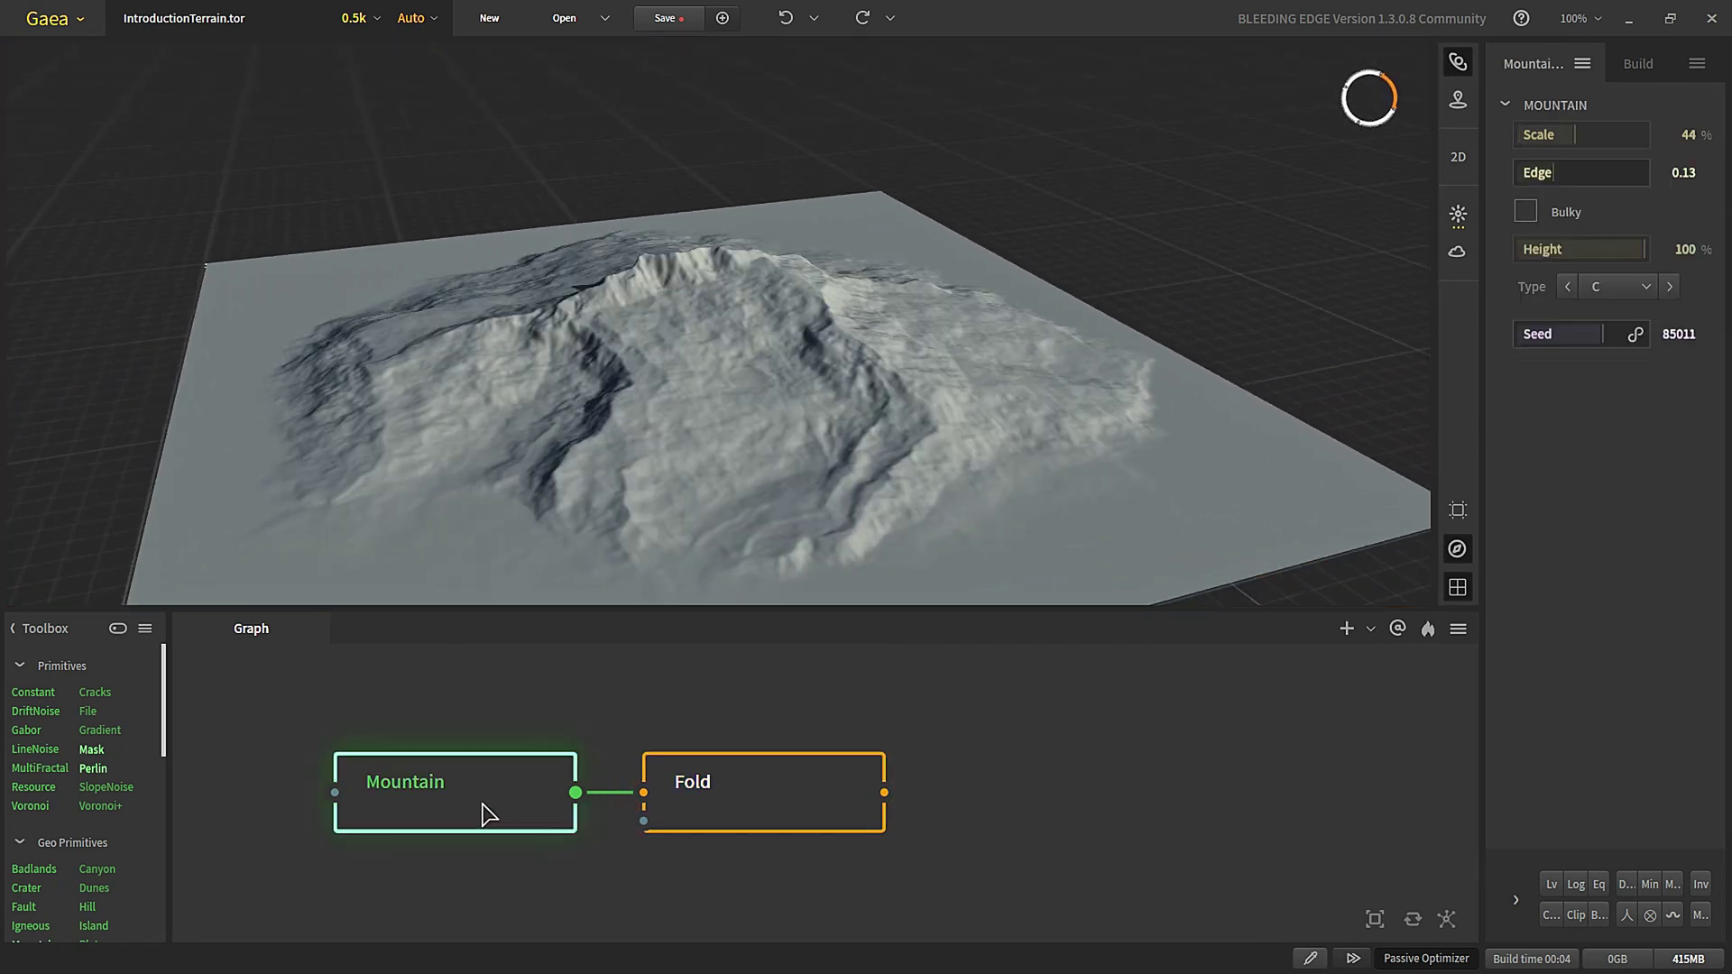
{"action": "left_click", "coordinate": [1526, 213]}
{"action": "left_click_drag", "start_coordinate": [557, 454], "coordinate": [1102, 327]}
{"action": "left_click", "coordinate": [1599, 251]}
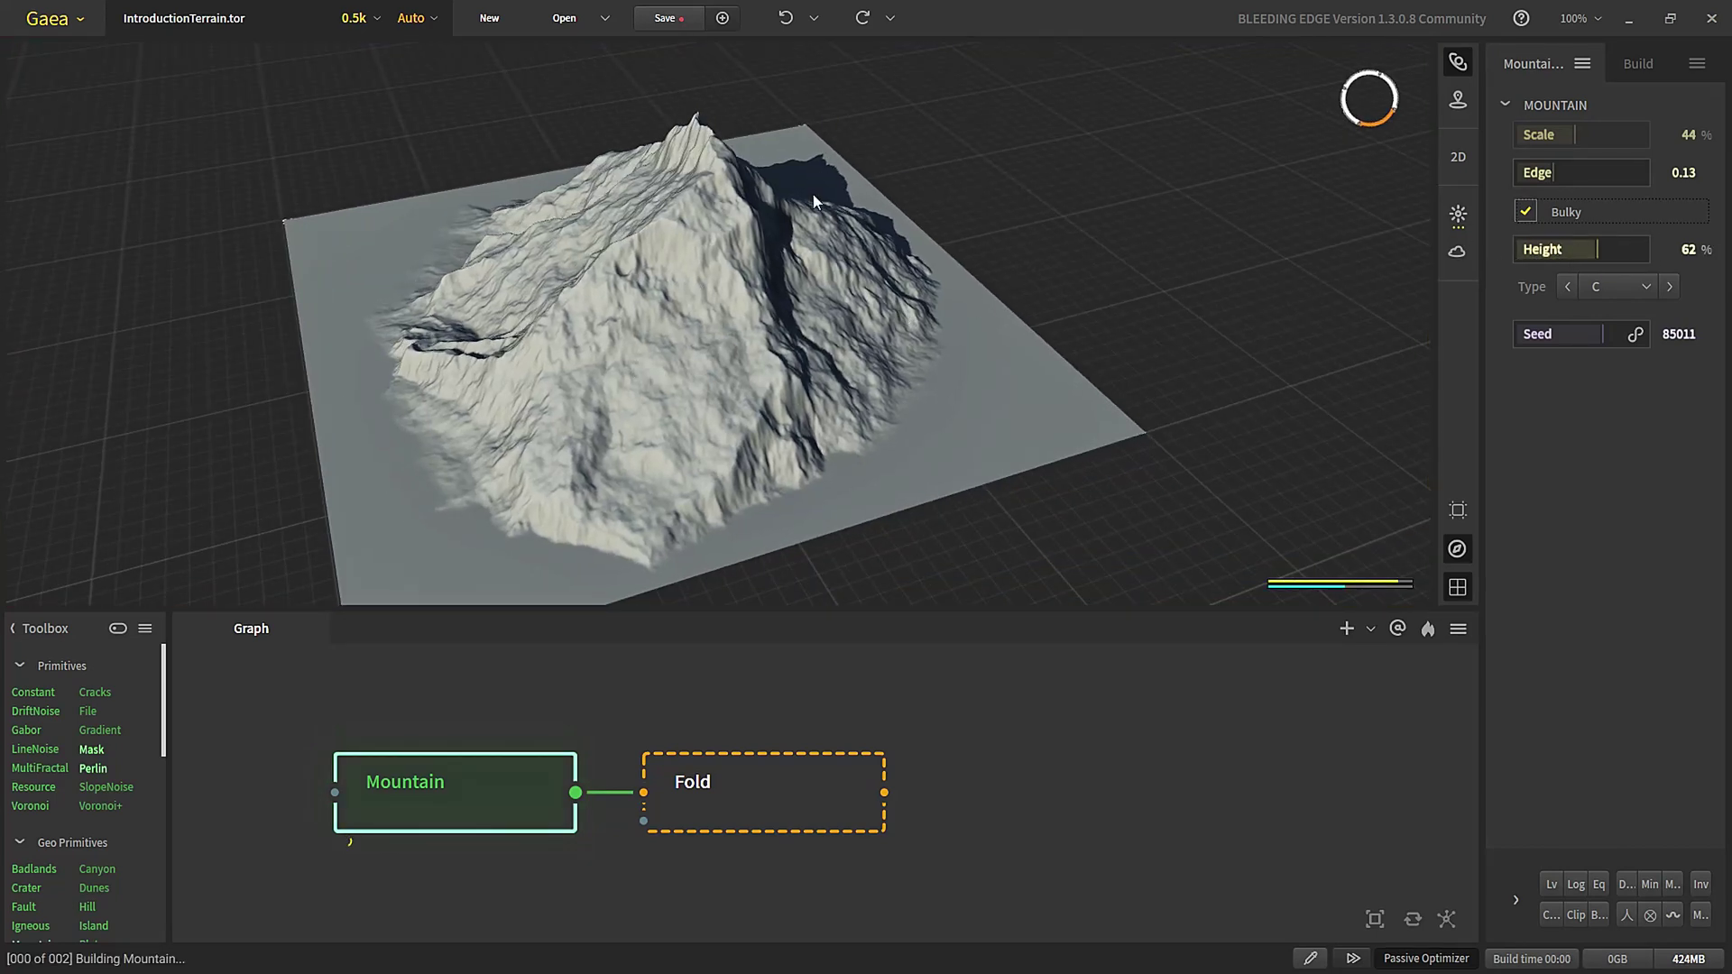
{"action": "left_click_drag", "start_coordinate": [550, 366], "coordinate": [518, 425]}
{"action": "scroll", "coordinate": [615, 377], "scroll_direction": "up", "scroll_amount": 1}
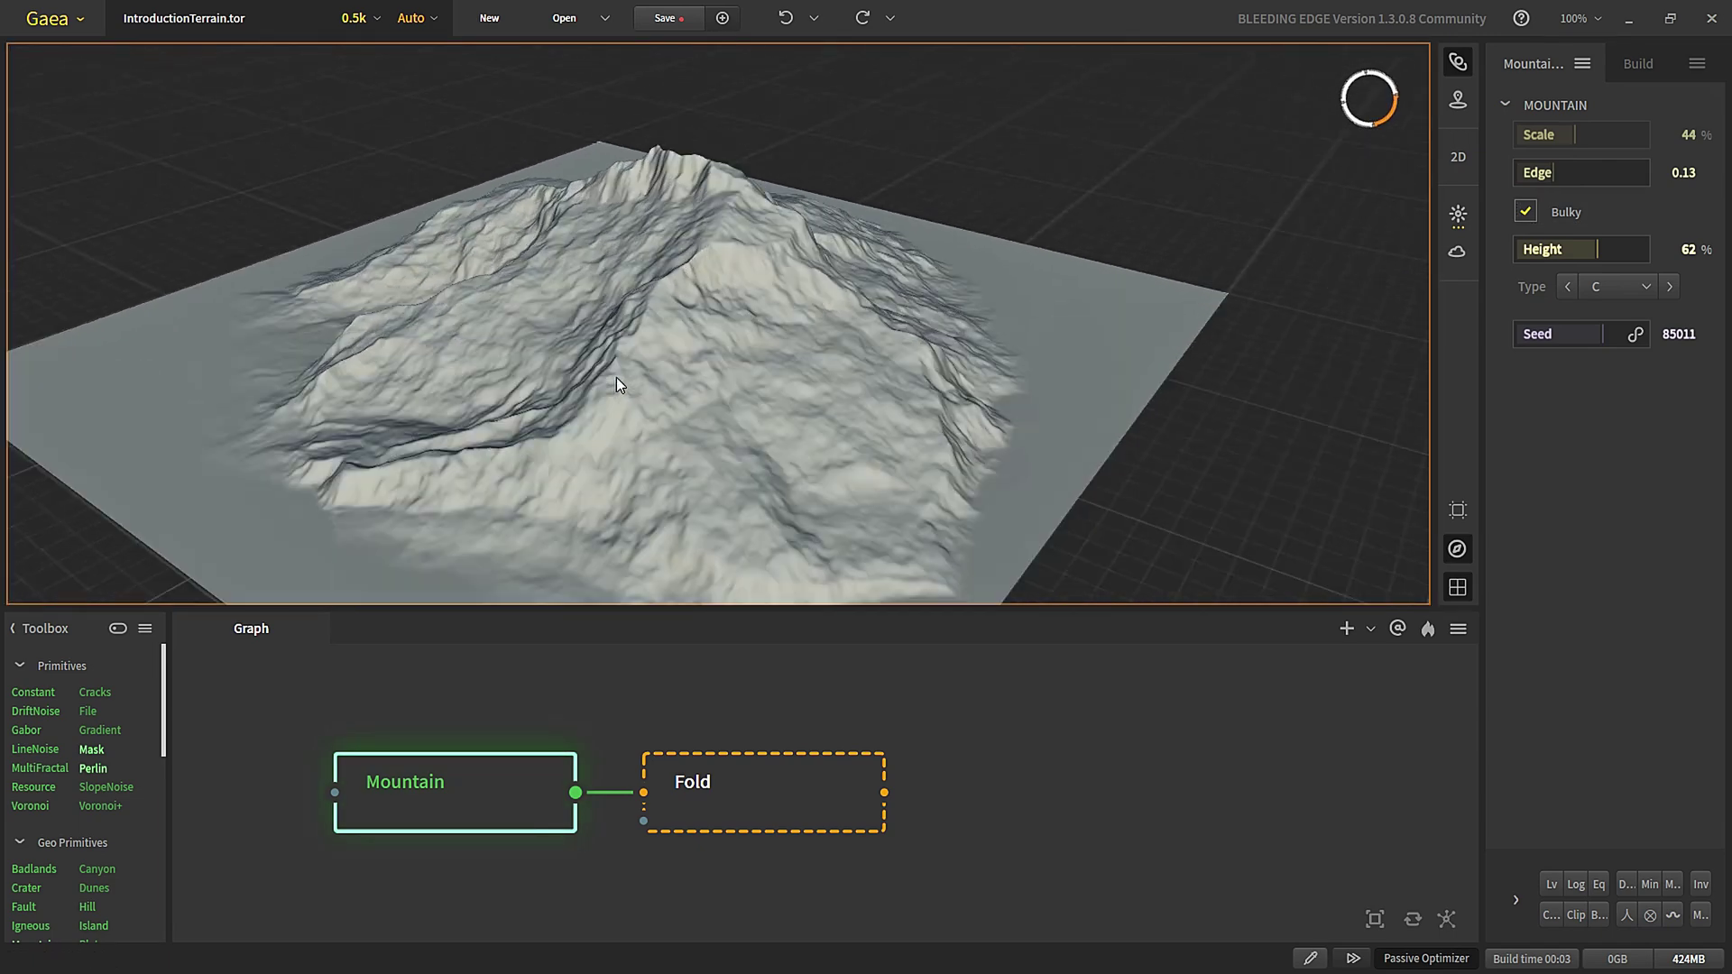
{"action": "scroll", "coordinate": [675, 382], "scroll_direction": "down", "scroll_amount": 2}
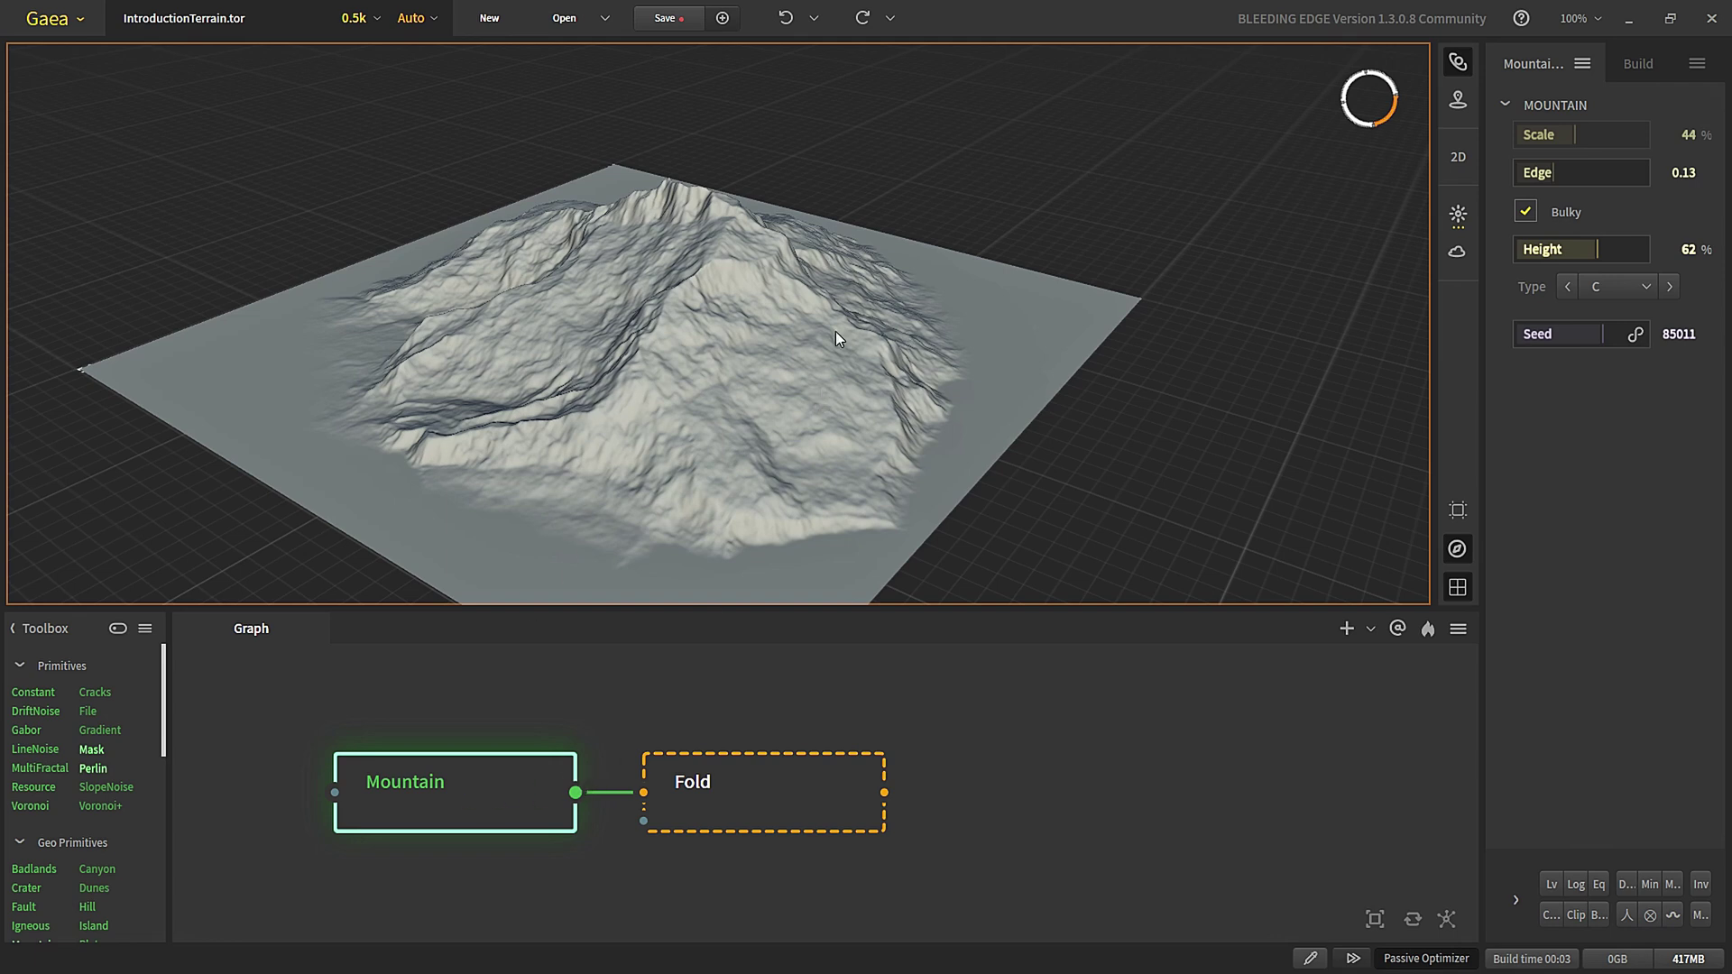
- Preview the Fold node's terrain, enlarge the viewport slightly and set the preview resolution to 1k
{"action": "left_click", "coordinate": [708, 810]}
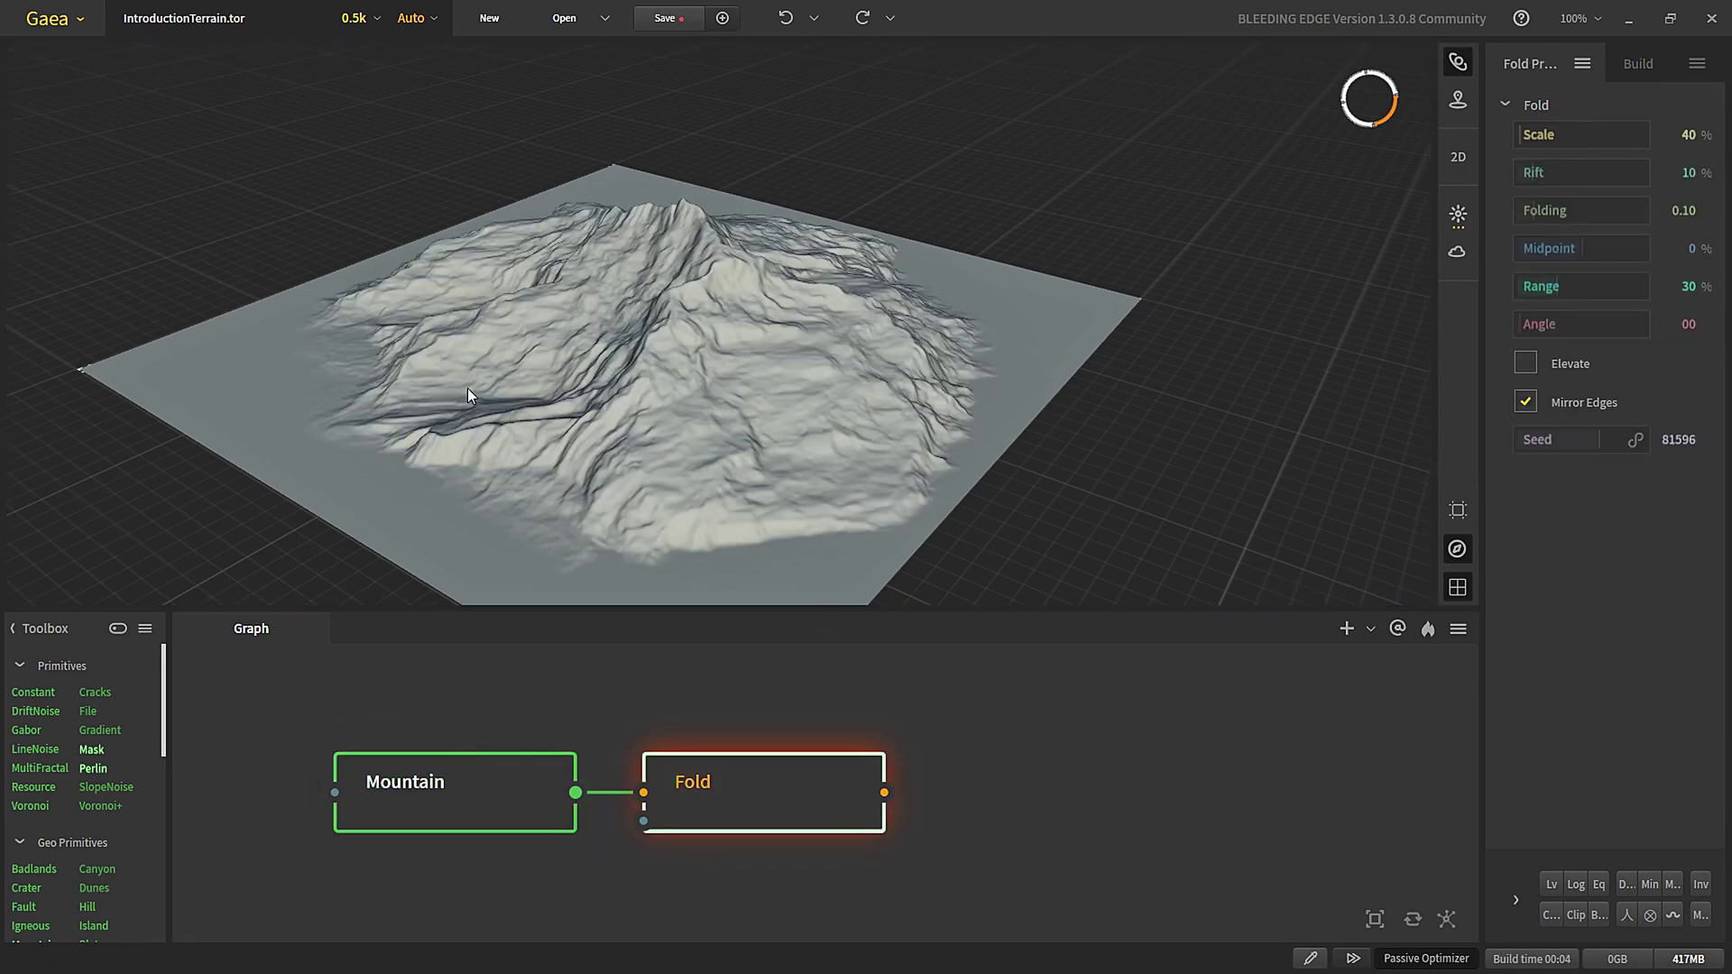
{"action": "scroll", "coordinate": [739, 426], "scroll_direction": "up", "scroll_amount": 3}
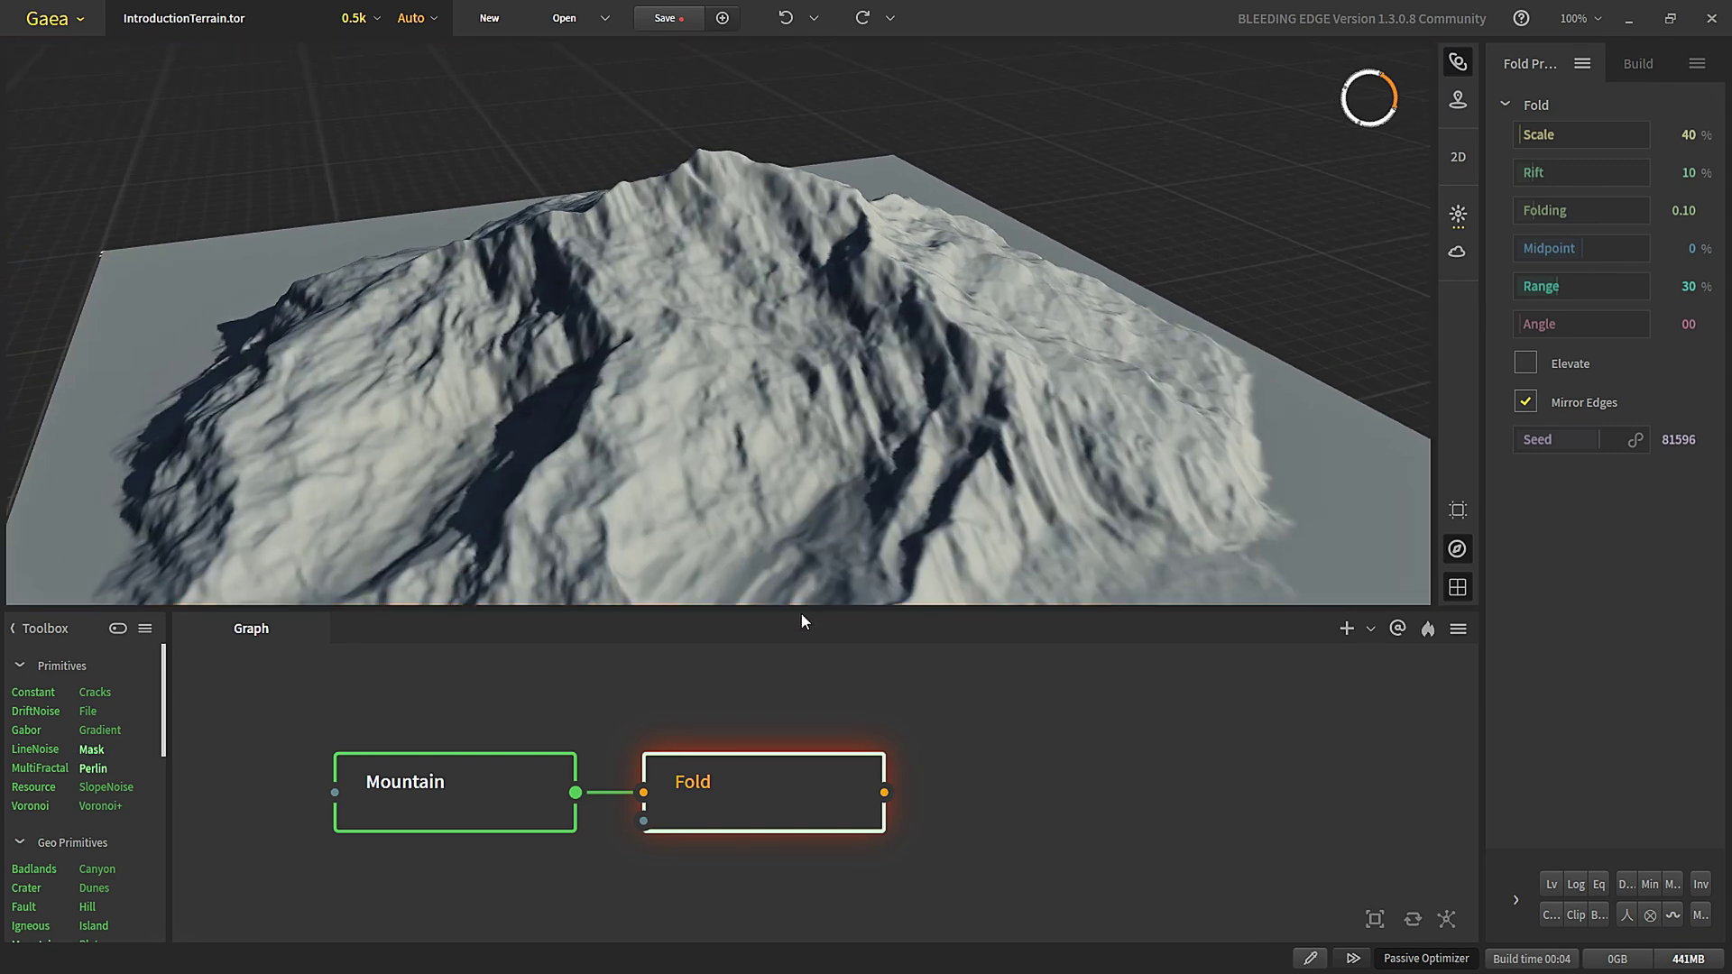
{"action": "left_click_drag", "start_coordinate": [802, 611], "coordinate": [802, 645]}
{"action": "scroll", "coordinate": [724, 406], "scroll_direction": "down", "scroll_amount": 3}
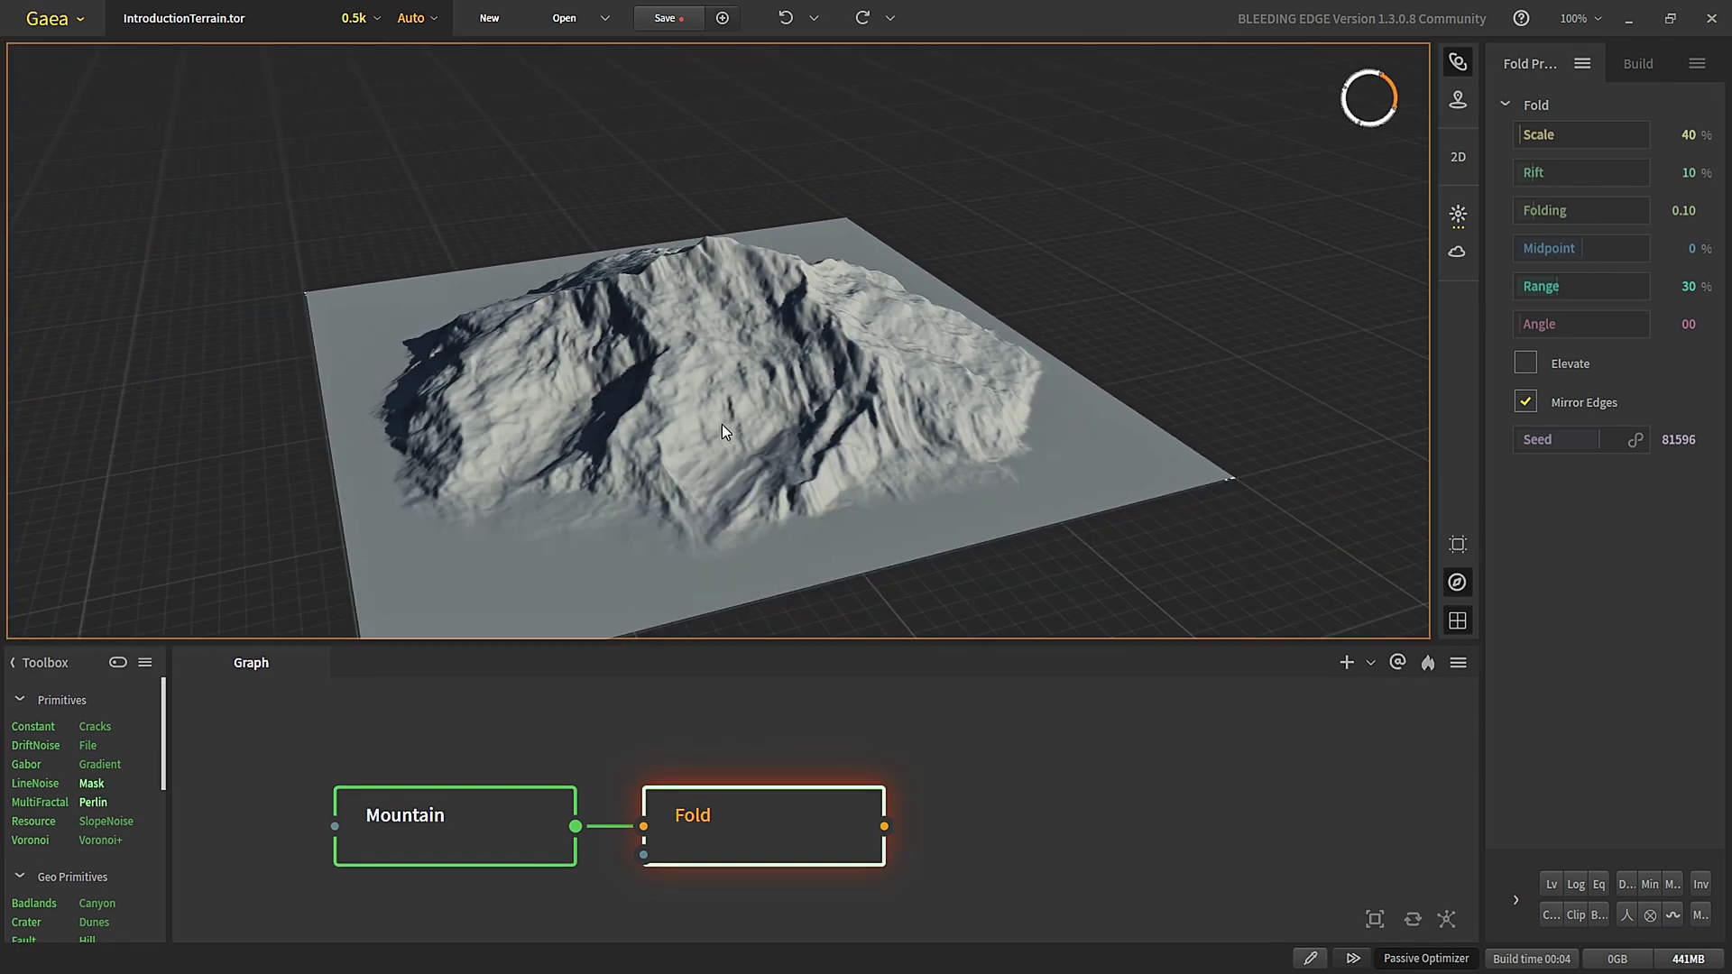
{"action": "left_click", "coordinate": [365, 18]}
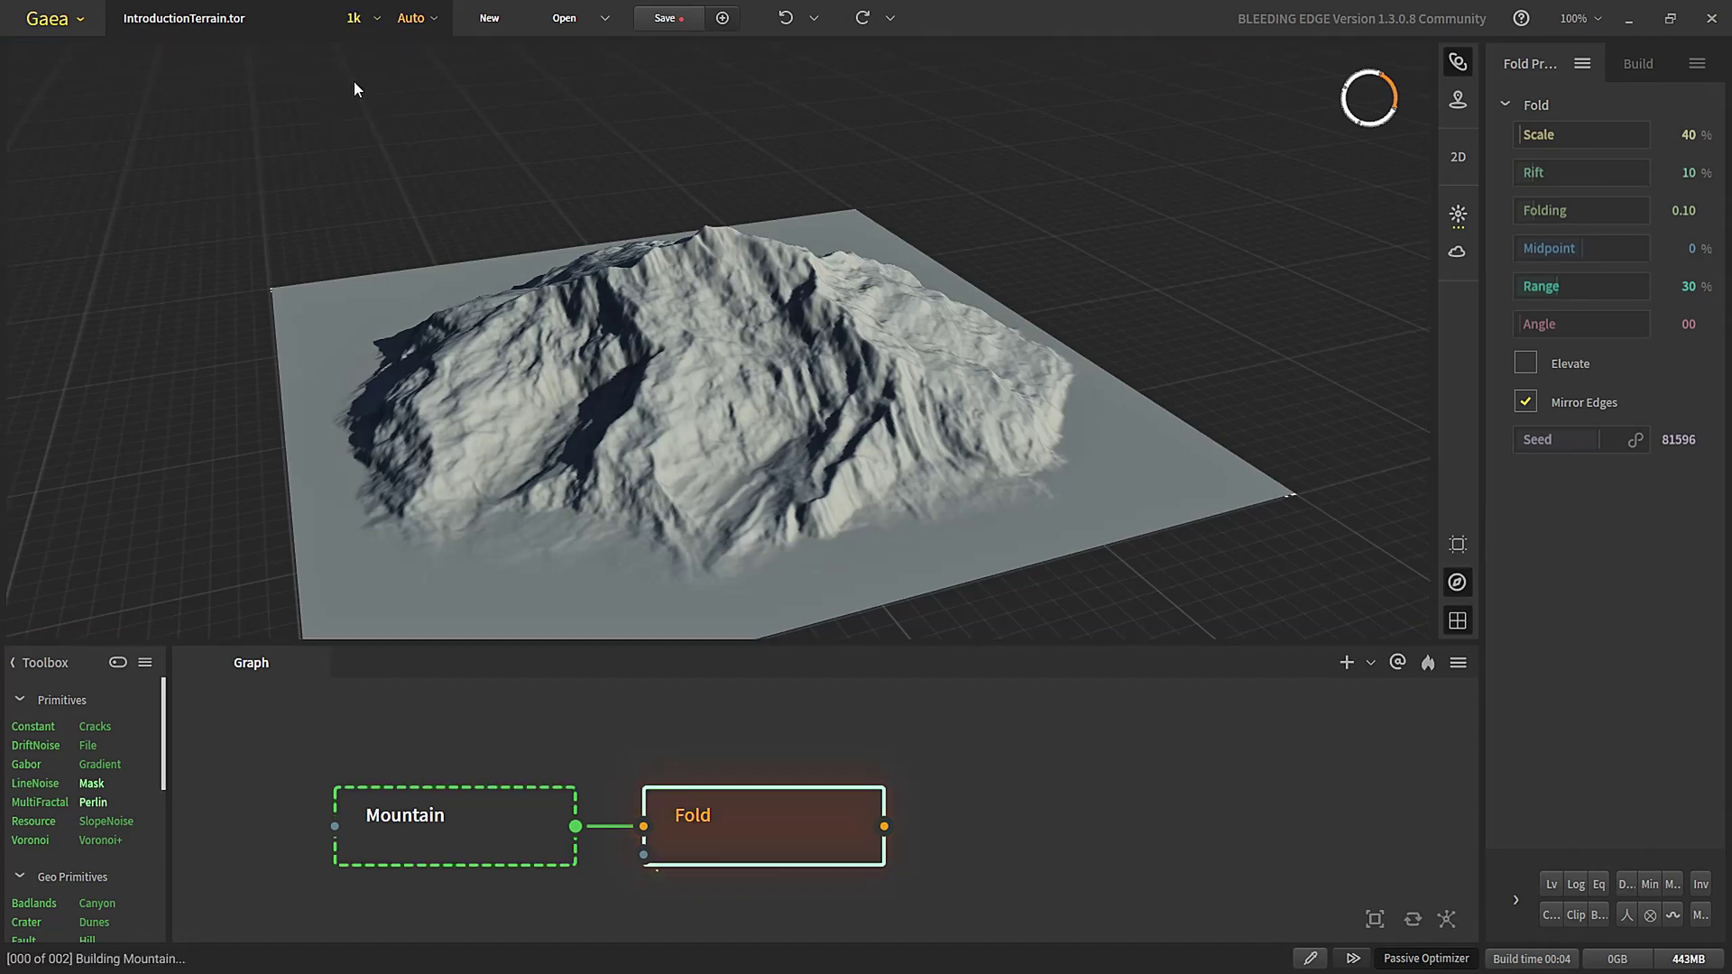
{"action": "left_click", "coordinate": [352, 78]}
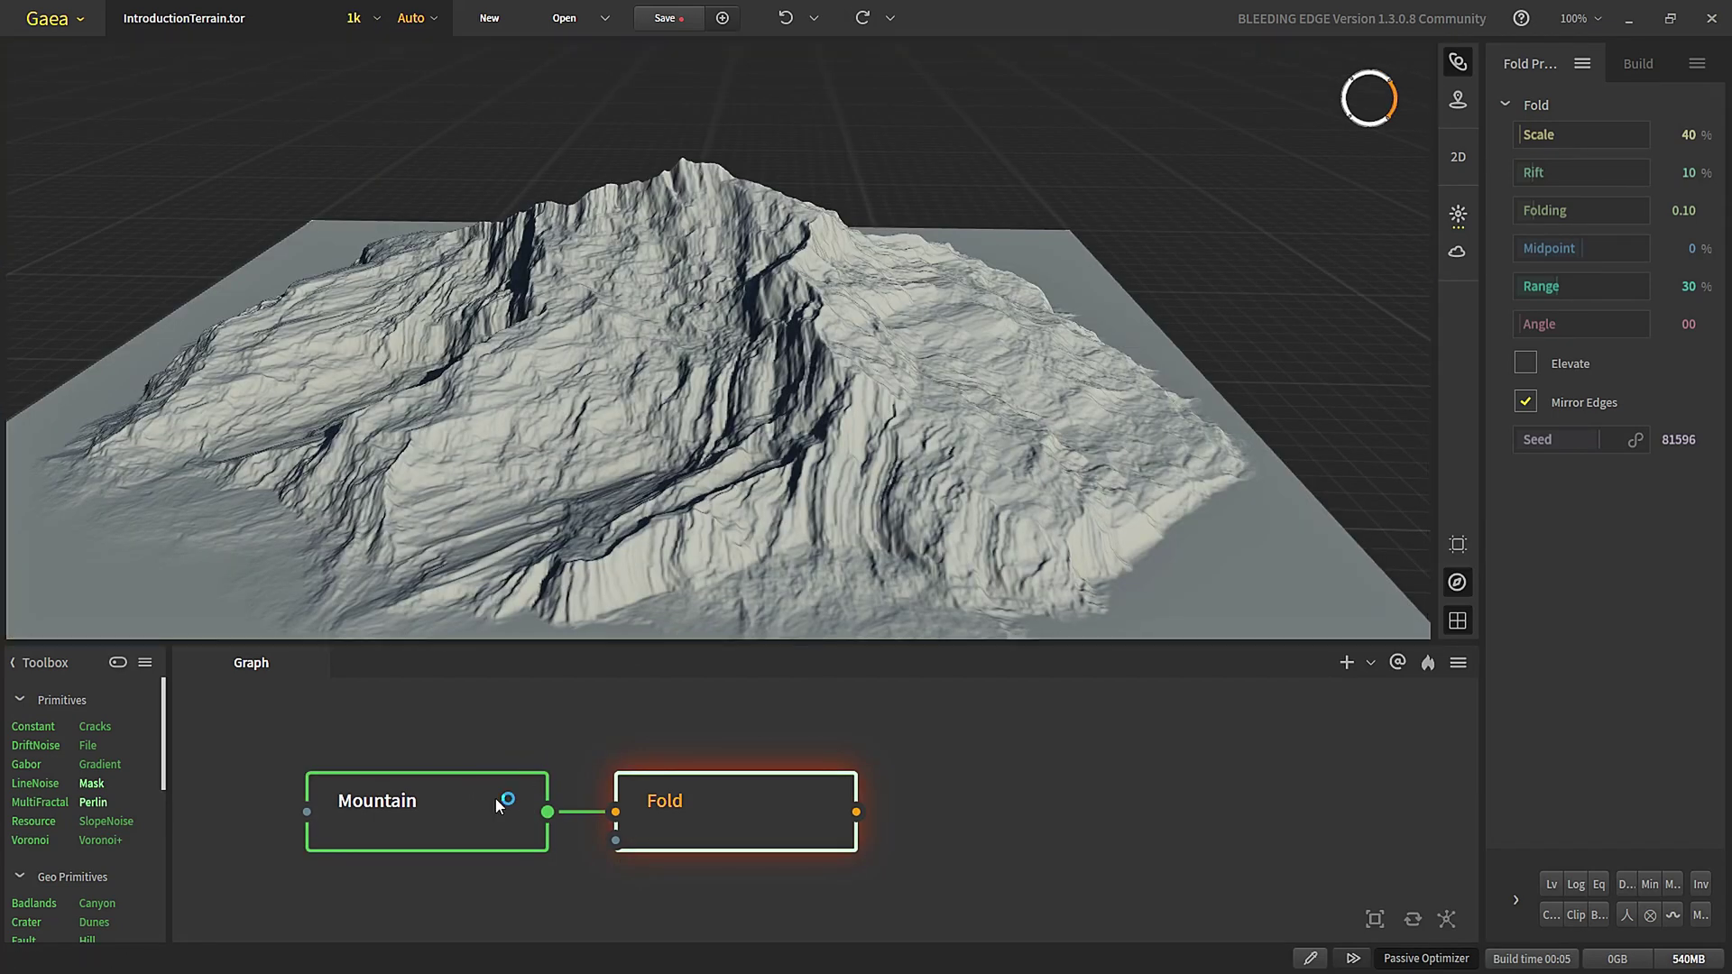
- Compare the Mountain terrain with the Fold terrain and set the Fold node's angle to 75
{"action": "left_click", "coordinate": [495, 798]}
{"action": "left_click", "coordinate": [746, 823]}
{"action": "left_click", "coordinate": [1540, 330]}
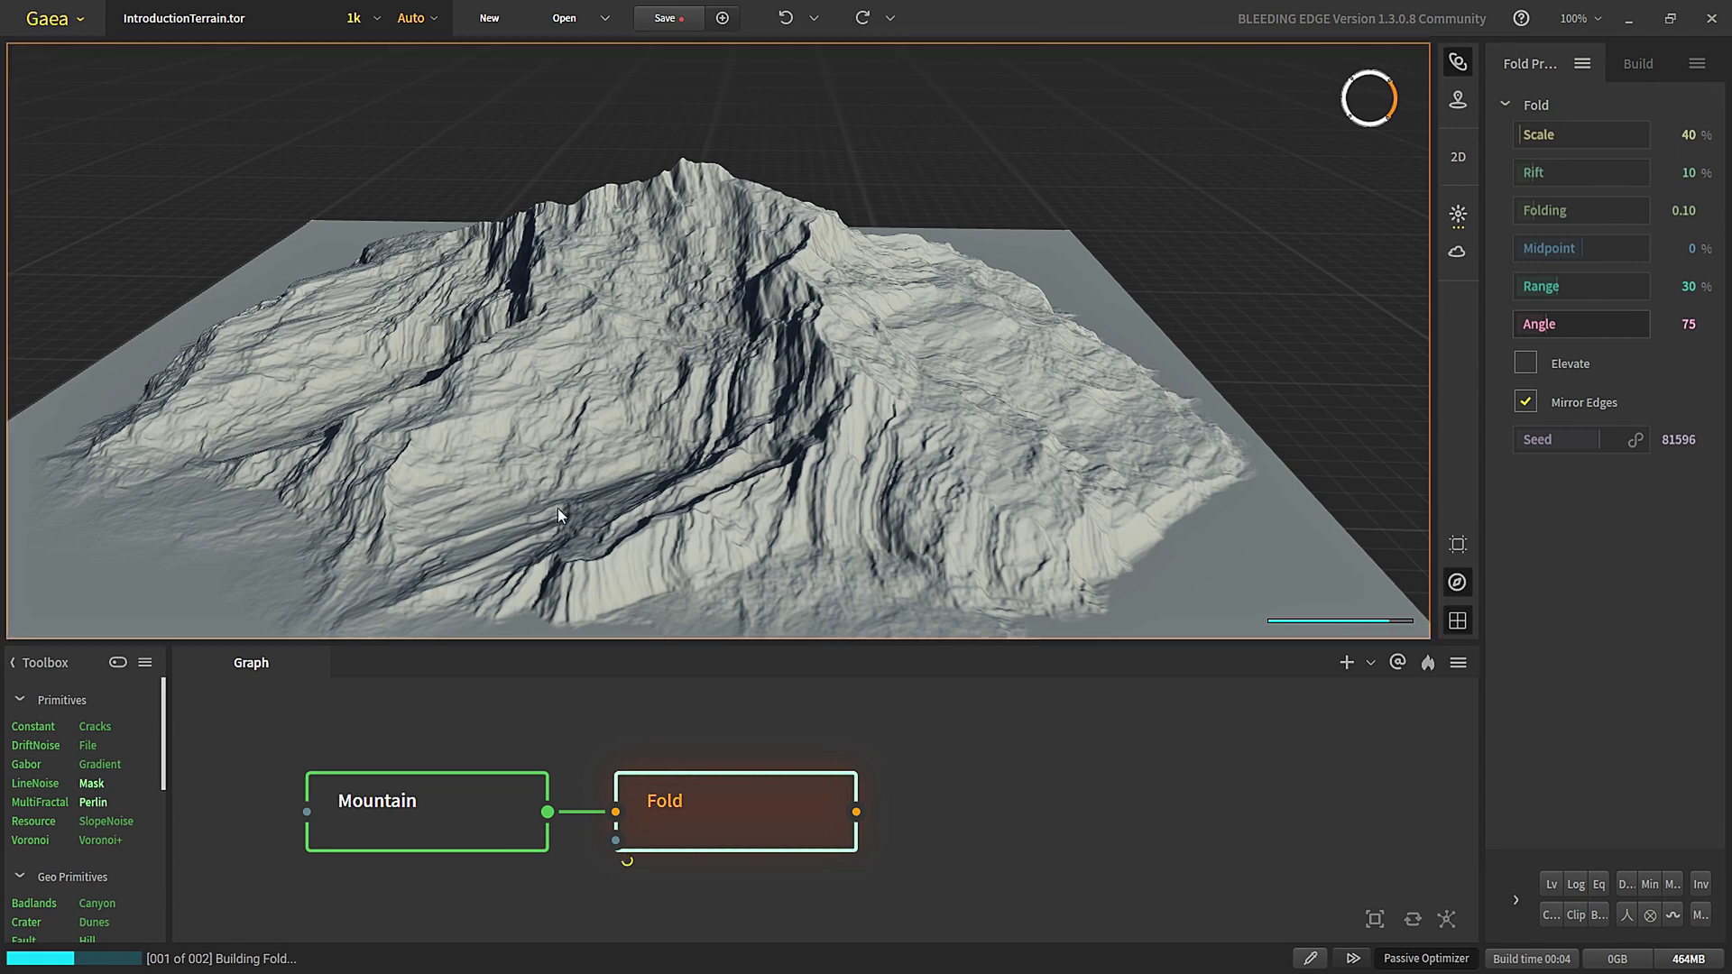
- Reposition the sun in the light settings to 39° azimuth and 50° elevation
{"action": "left_click", "coordinate": [1457, 215]}
{"action": "left_click_drag", "start_coordinate": [1295, 131], "coordinate": [1285, 135]}
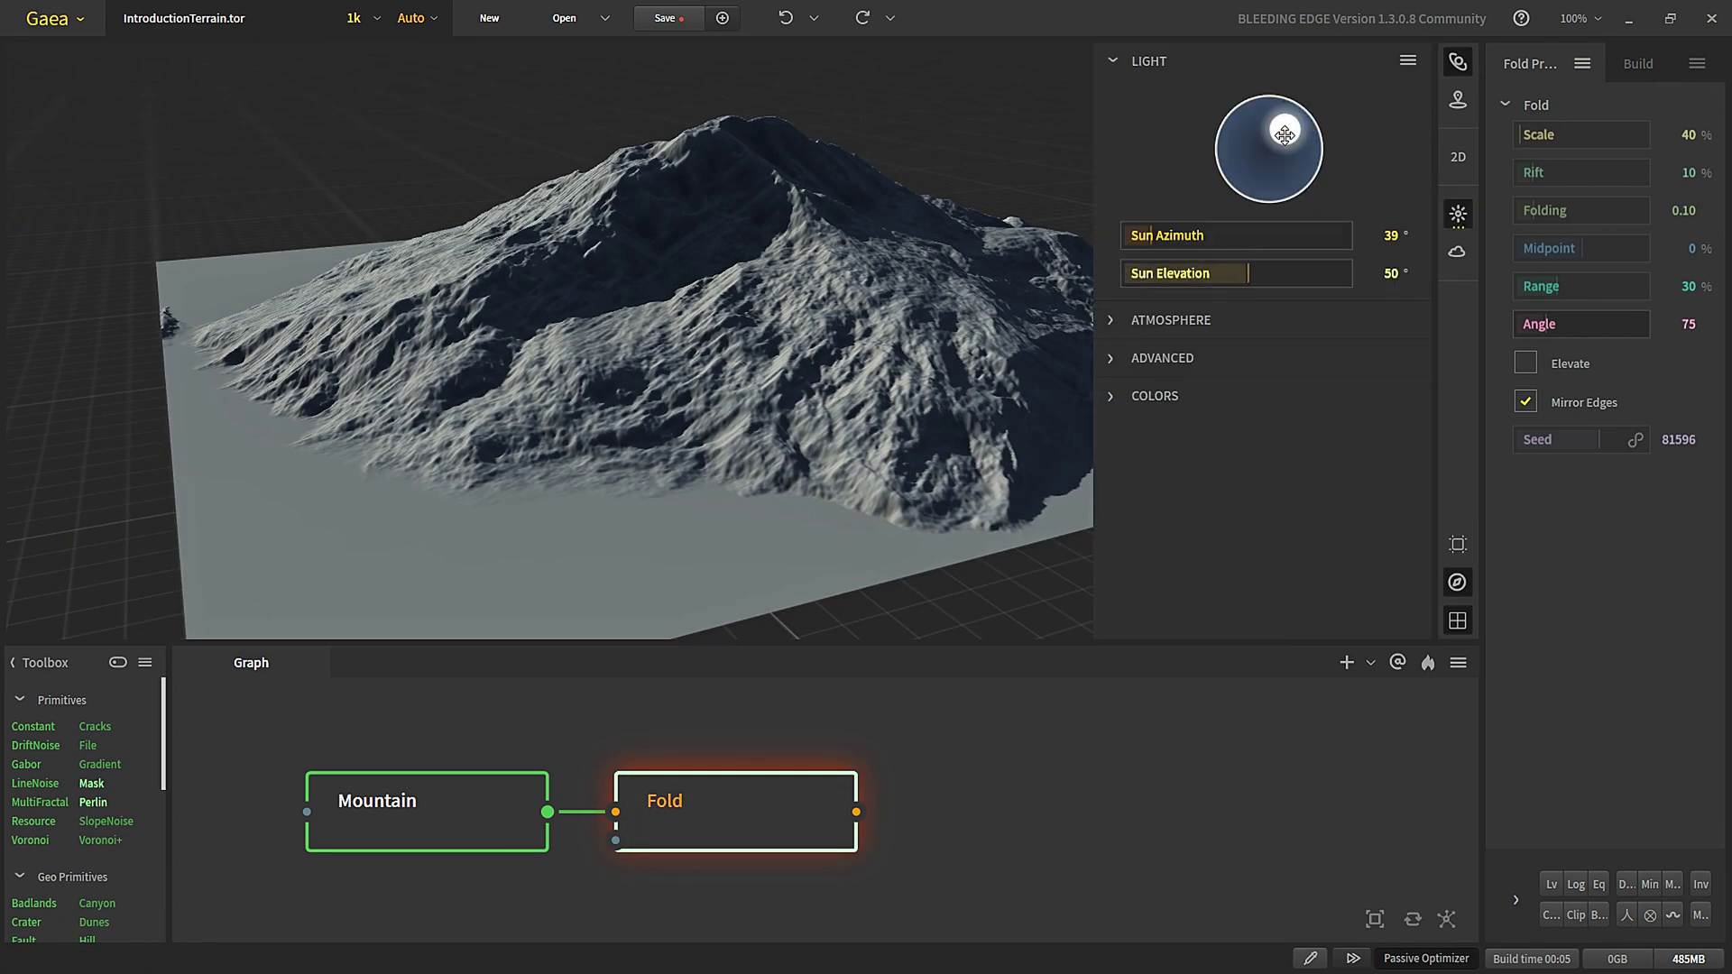
{"action": "left_click", "coordinate": [316, 377]}
{"action": "left_click_drag", "start_coordinate": [316, 376], "coordinate": [536, 482]}
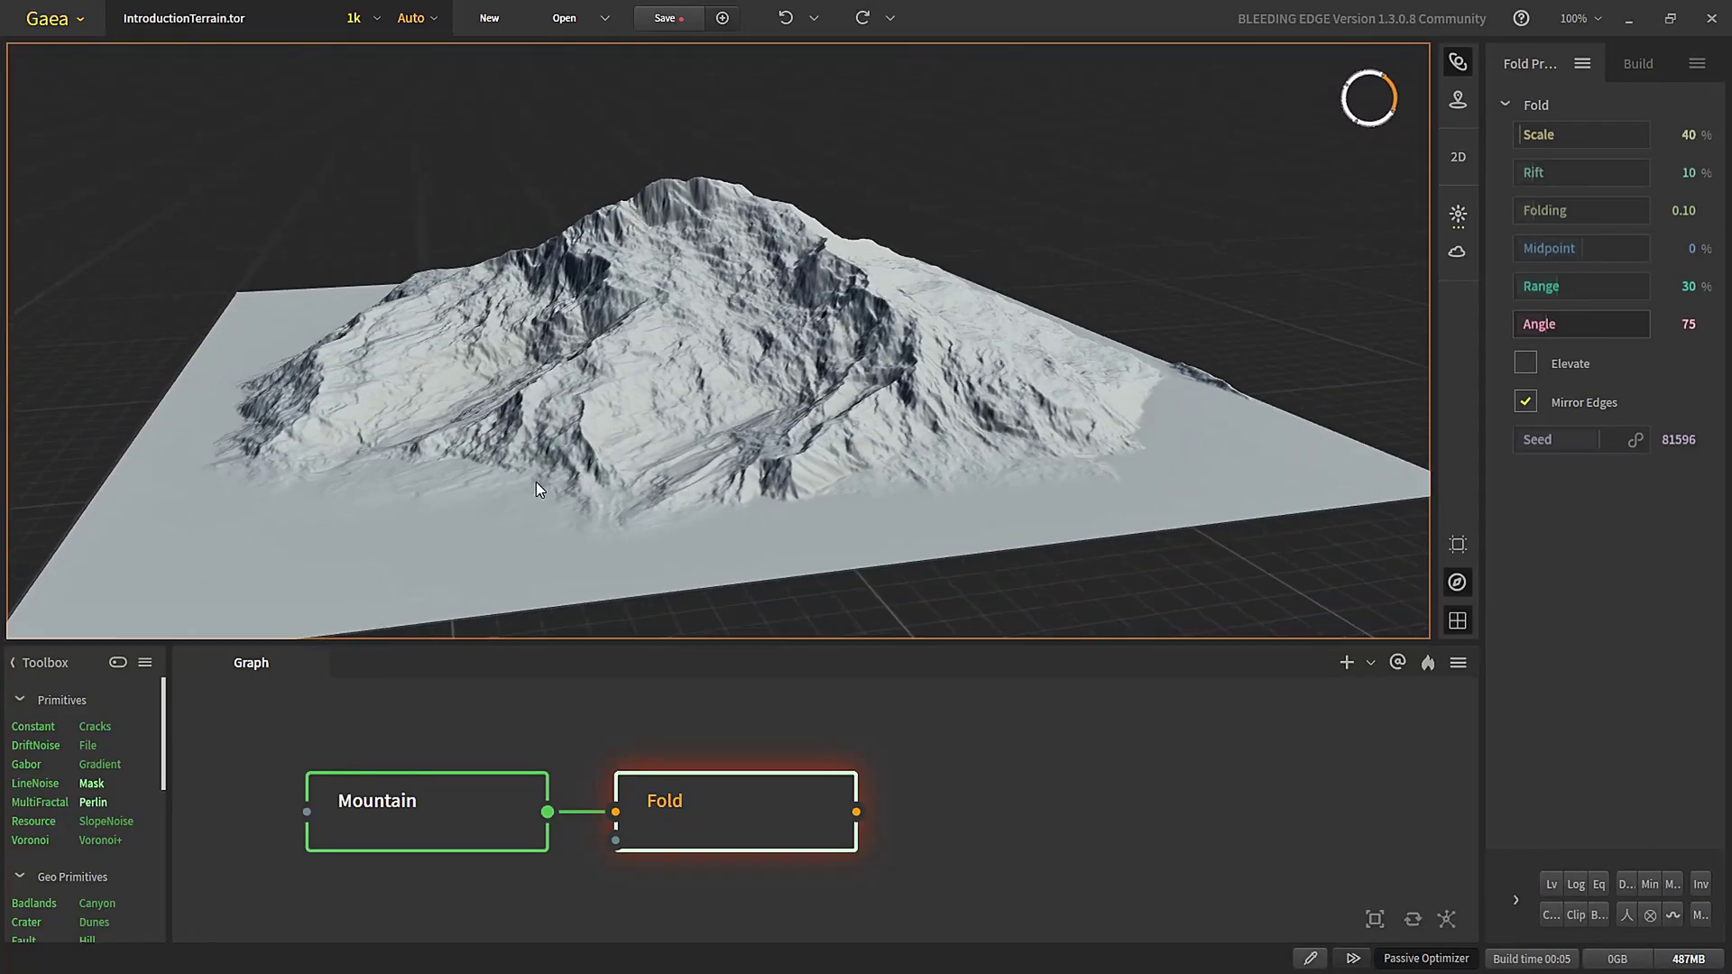
- Set the Fold node's angle to 23
{"action": "left_click", "coordinate": [1529, 324]}
{"action": "left_click_drag", "start_coordinate": [626, 435], "coordinate": [754, 476]}
{"action": "scroll", "coordinate": [638, 409], "scroll_direction": "up", "scroll_amount": 3}
{"action": "scroll", "coordinate": [638, 408], "scroll_direction": "down", "scroll_amount": 2}
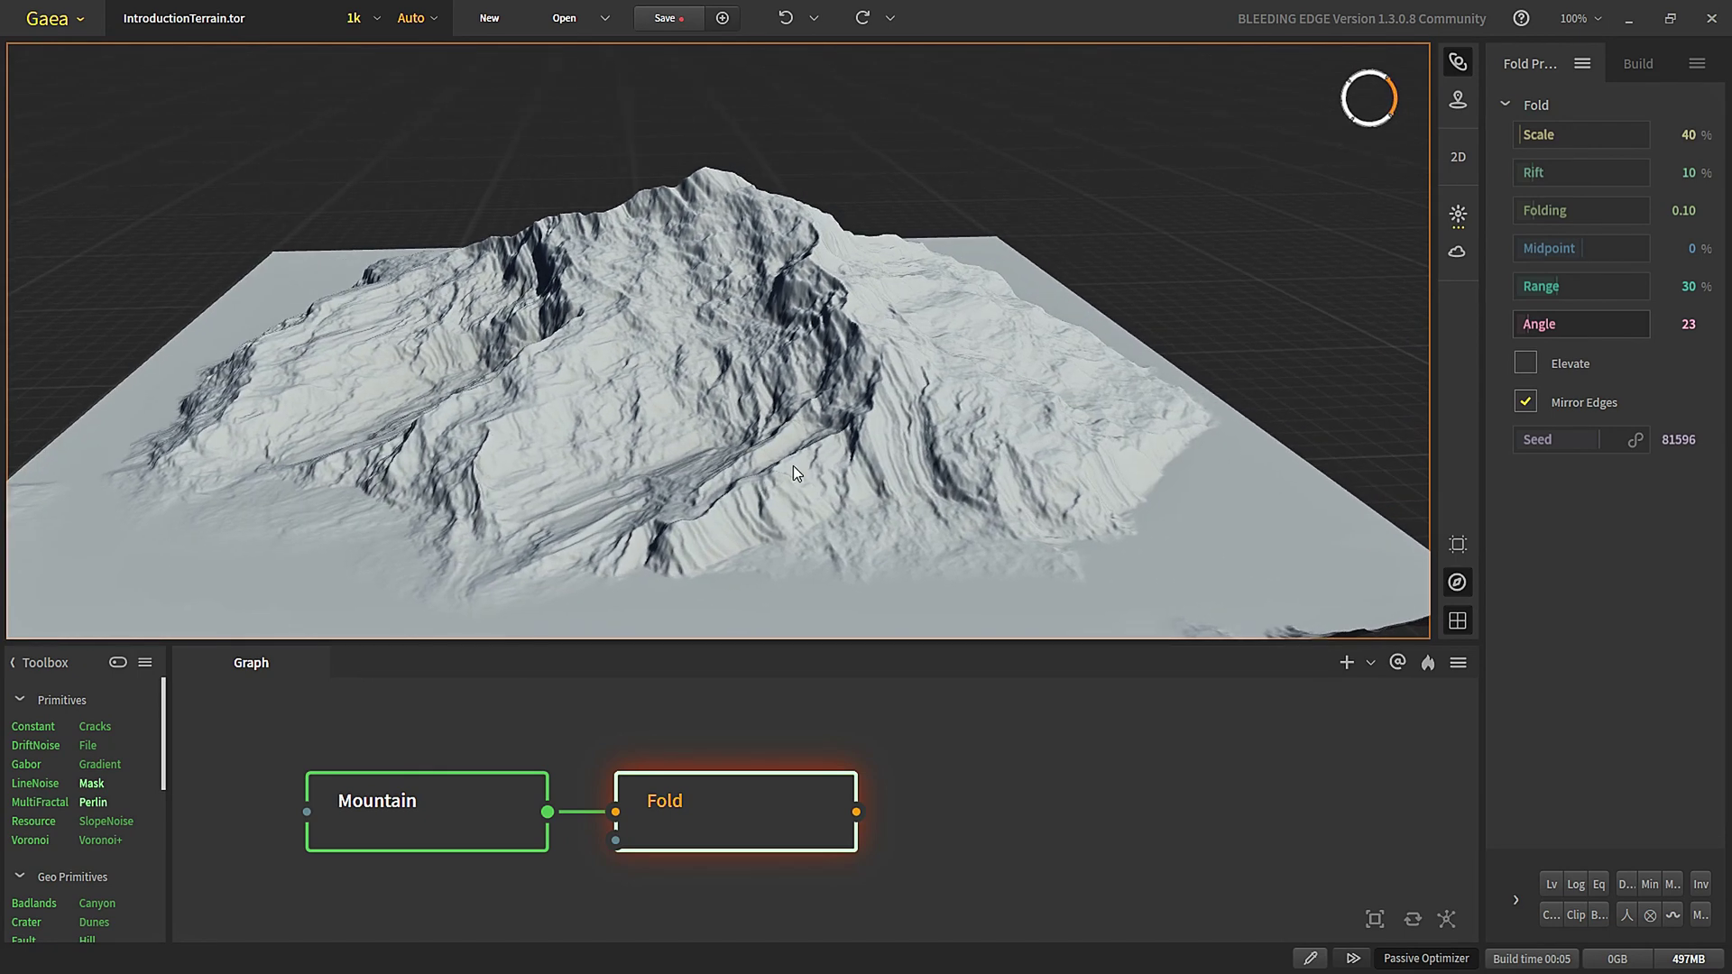
- Set the Fold node's folding to 0.16 and widen the properties area
{"action": "left_click_drag", "start_coordinate": [1551, 216], "coordinate": [1605, 231]}
{"action": "left_click_drag", "start_coordinate": [723, 527], "coordinate": [657, 548]}
{"action": "scroll", "coordinate": [685, 547], "scroll_direction": "up", "scroll_amount": 3}
{"action": "scroll", "coordinate": [559, 502], "scroll_direction": "down", "scroll_amount": 2}
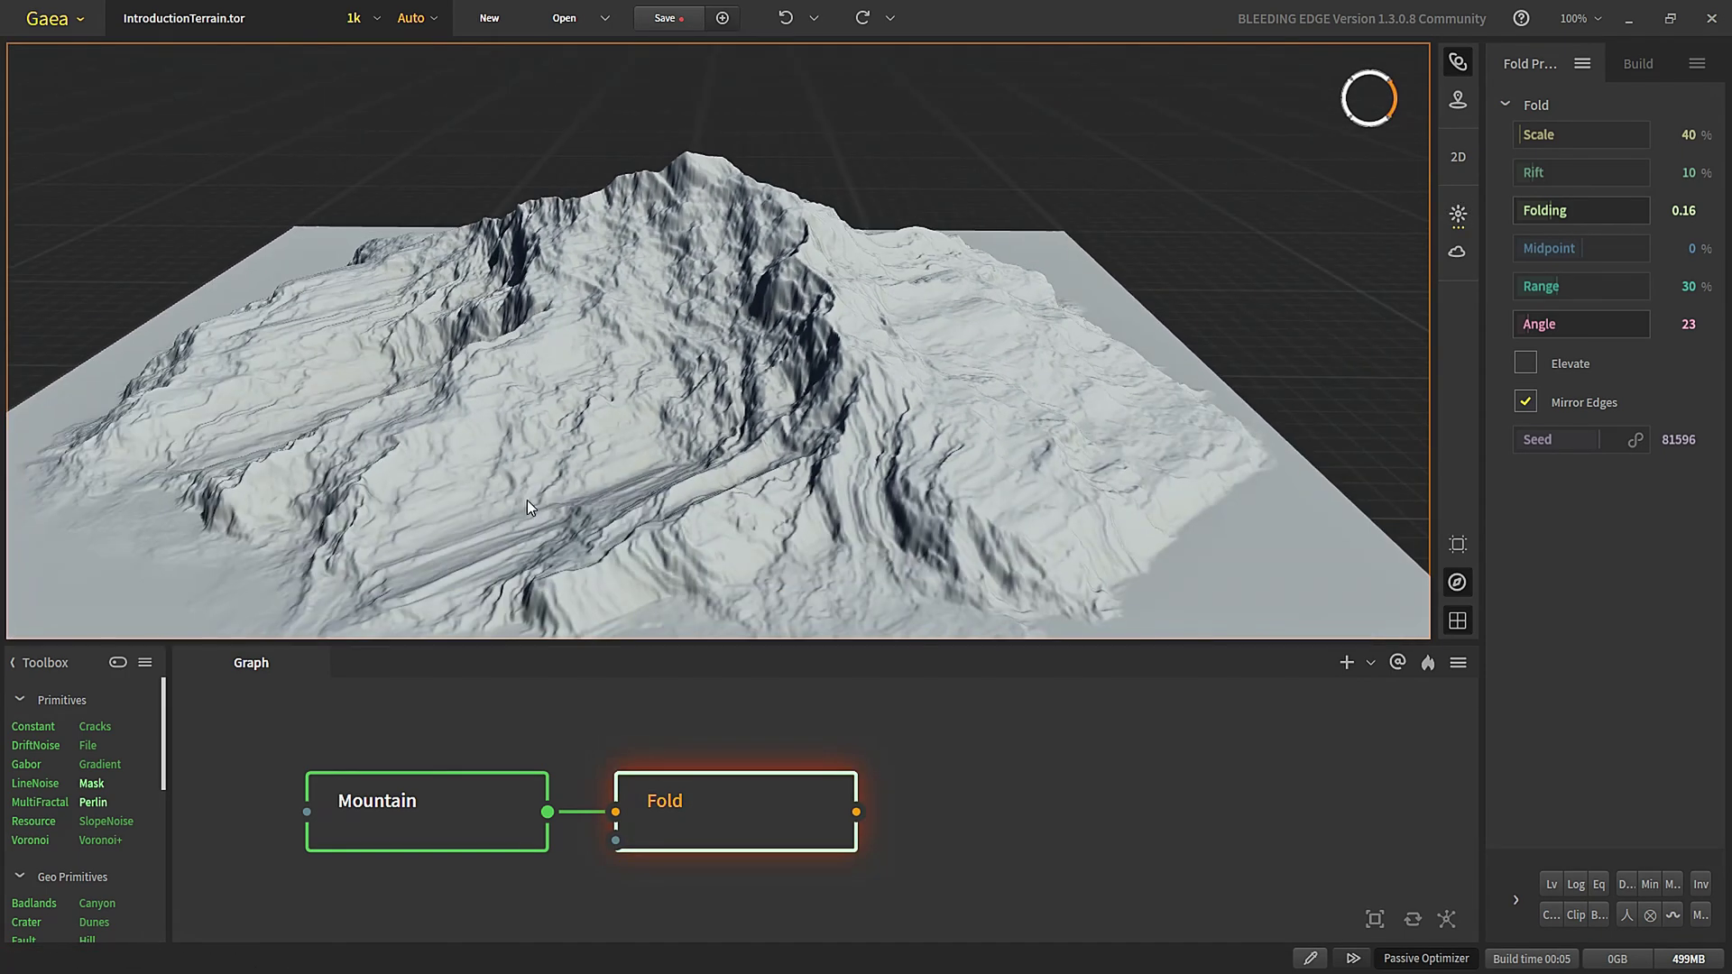
{"action": "left_click_drag", "start_coordinate": [1482, 794], "coordinate": [1443, 797]}
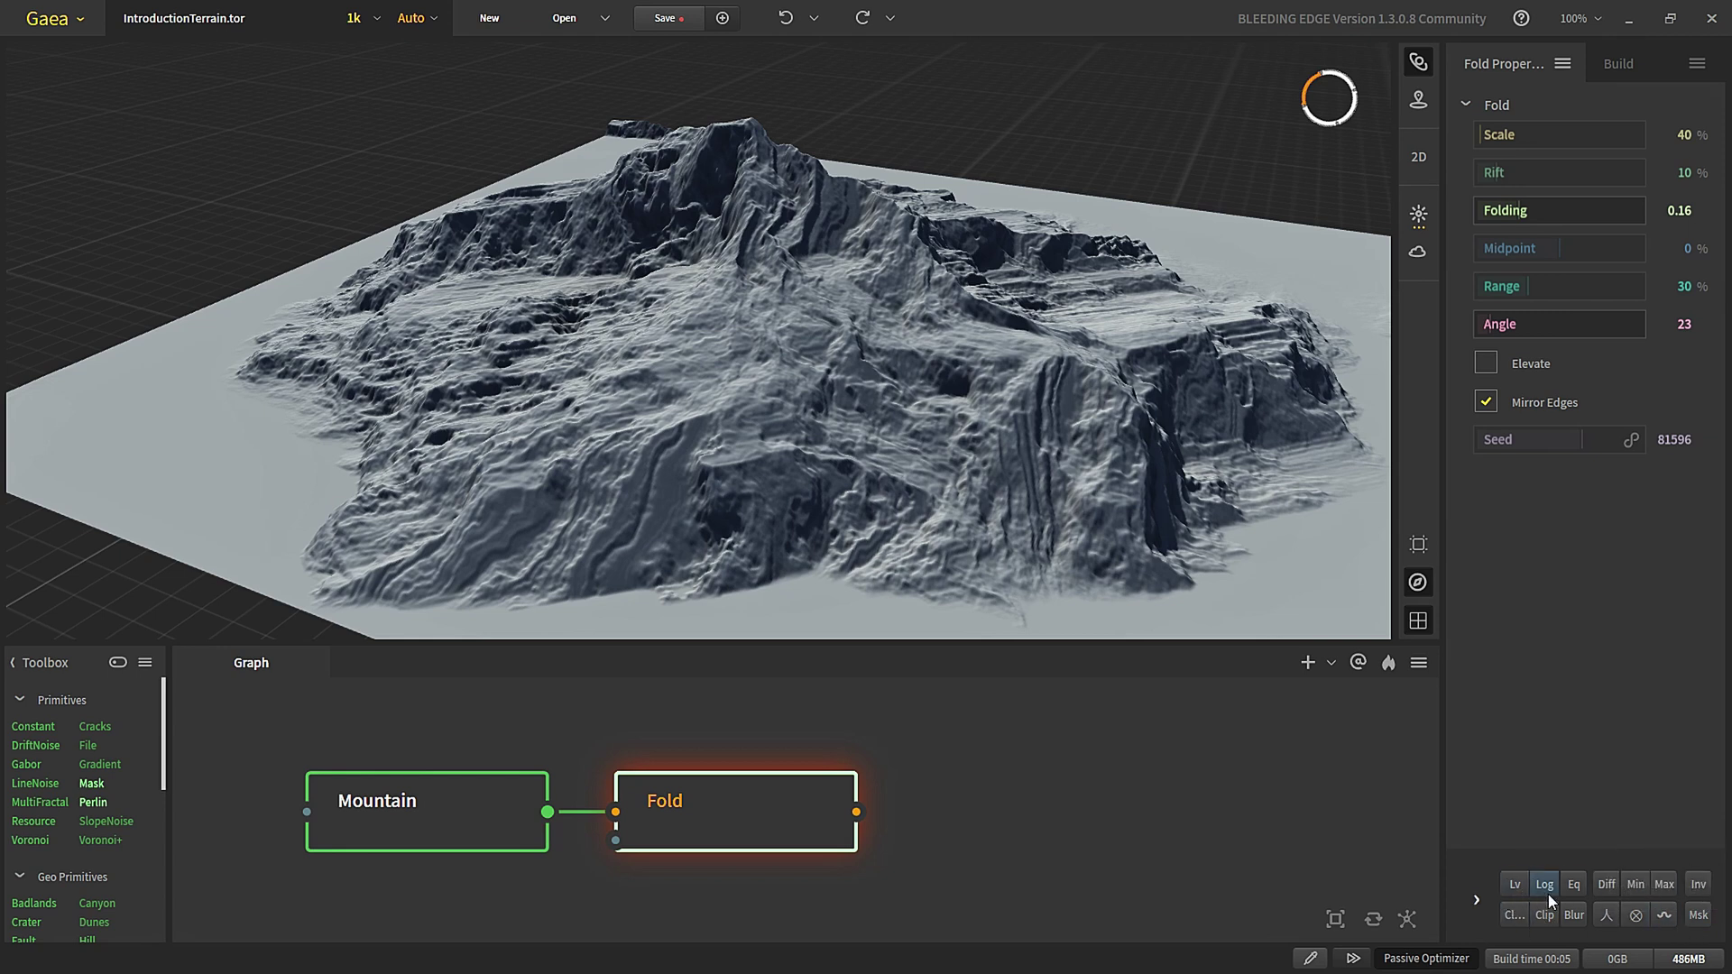
- Try the Max modifier on the Fold node and inspect the terrain
{"action": "left_click", "coordinate": [1655, 890]}
{"action": "scroll", "coordinate": [646, 551], "scroll_direction": "down", "scroll_amount": 1}
{"action": "scroll", "coordinate": [649, 550], "scroll_direction": "up", "scroll_amount": 2}
{"action": "scroll", "coordinate": [644, 553], "scroll_direction": "down", "scroll_amount": 2}
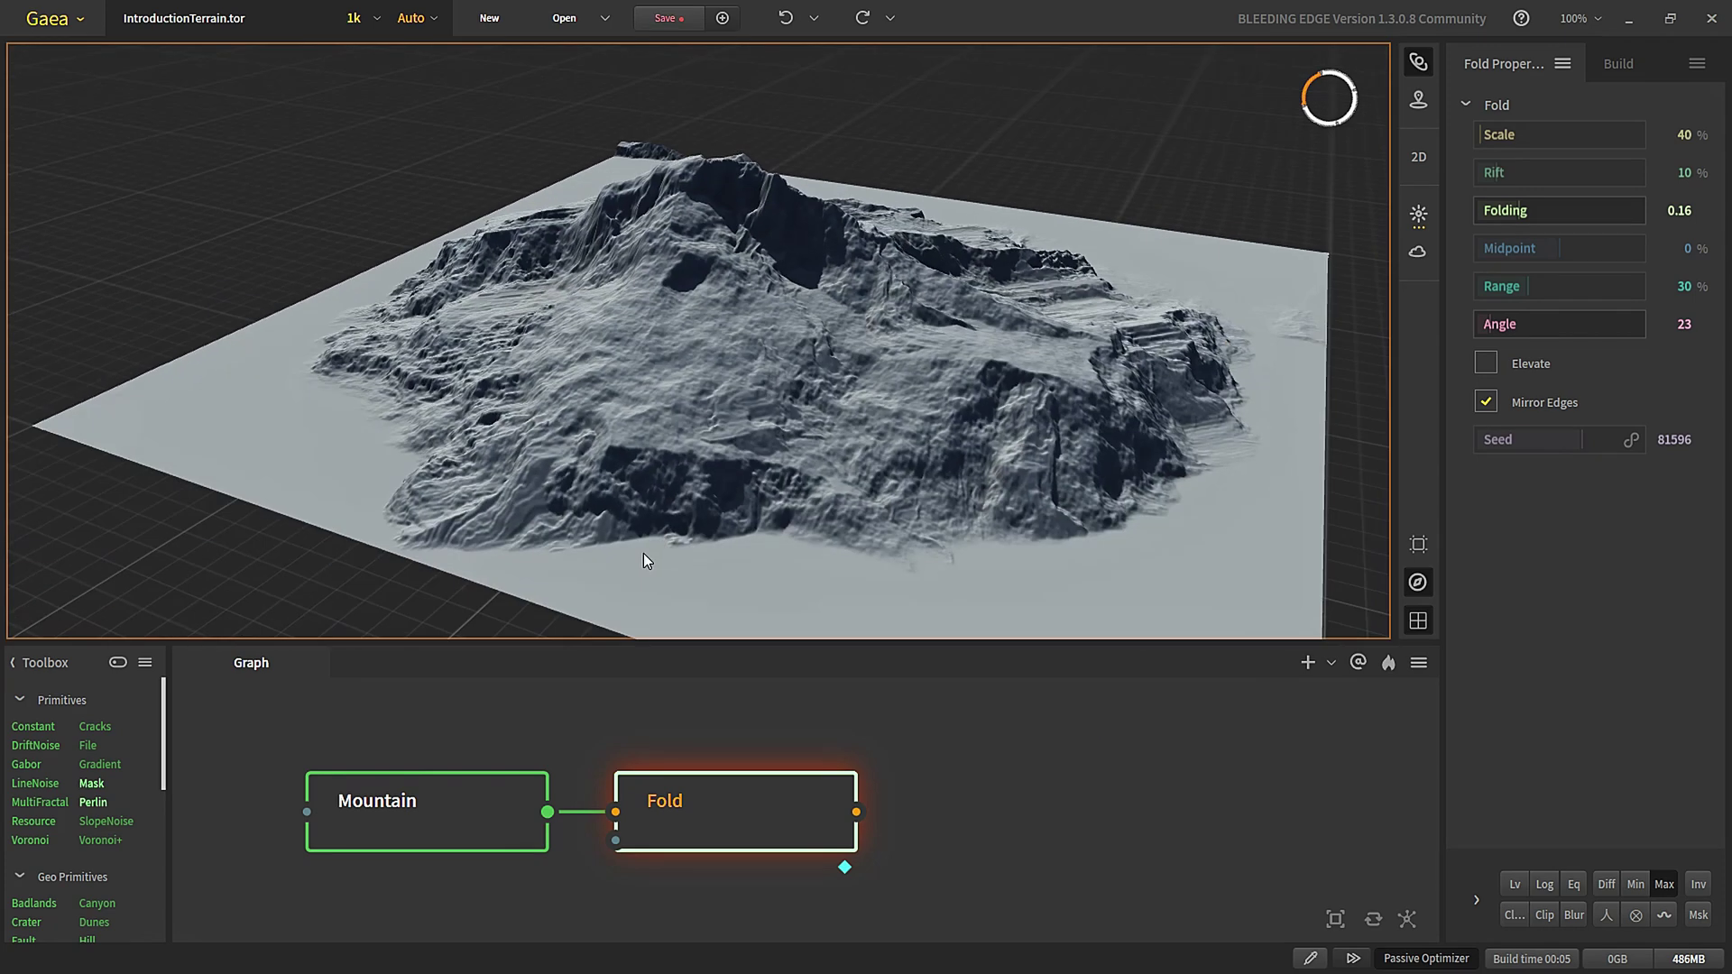
- Try the Min modifier on the Fold node in place of Max, and switch it off again
{"action": "left_click_drag", "start_coordinate": [455, 431], "coordinate": [485, 479]}
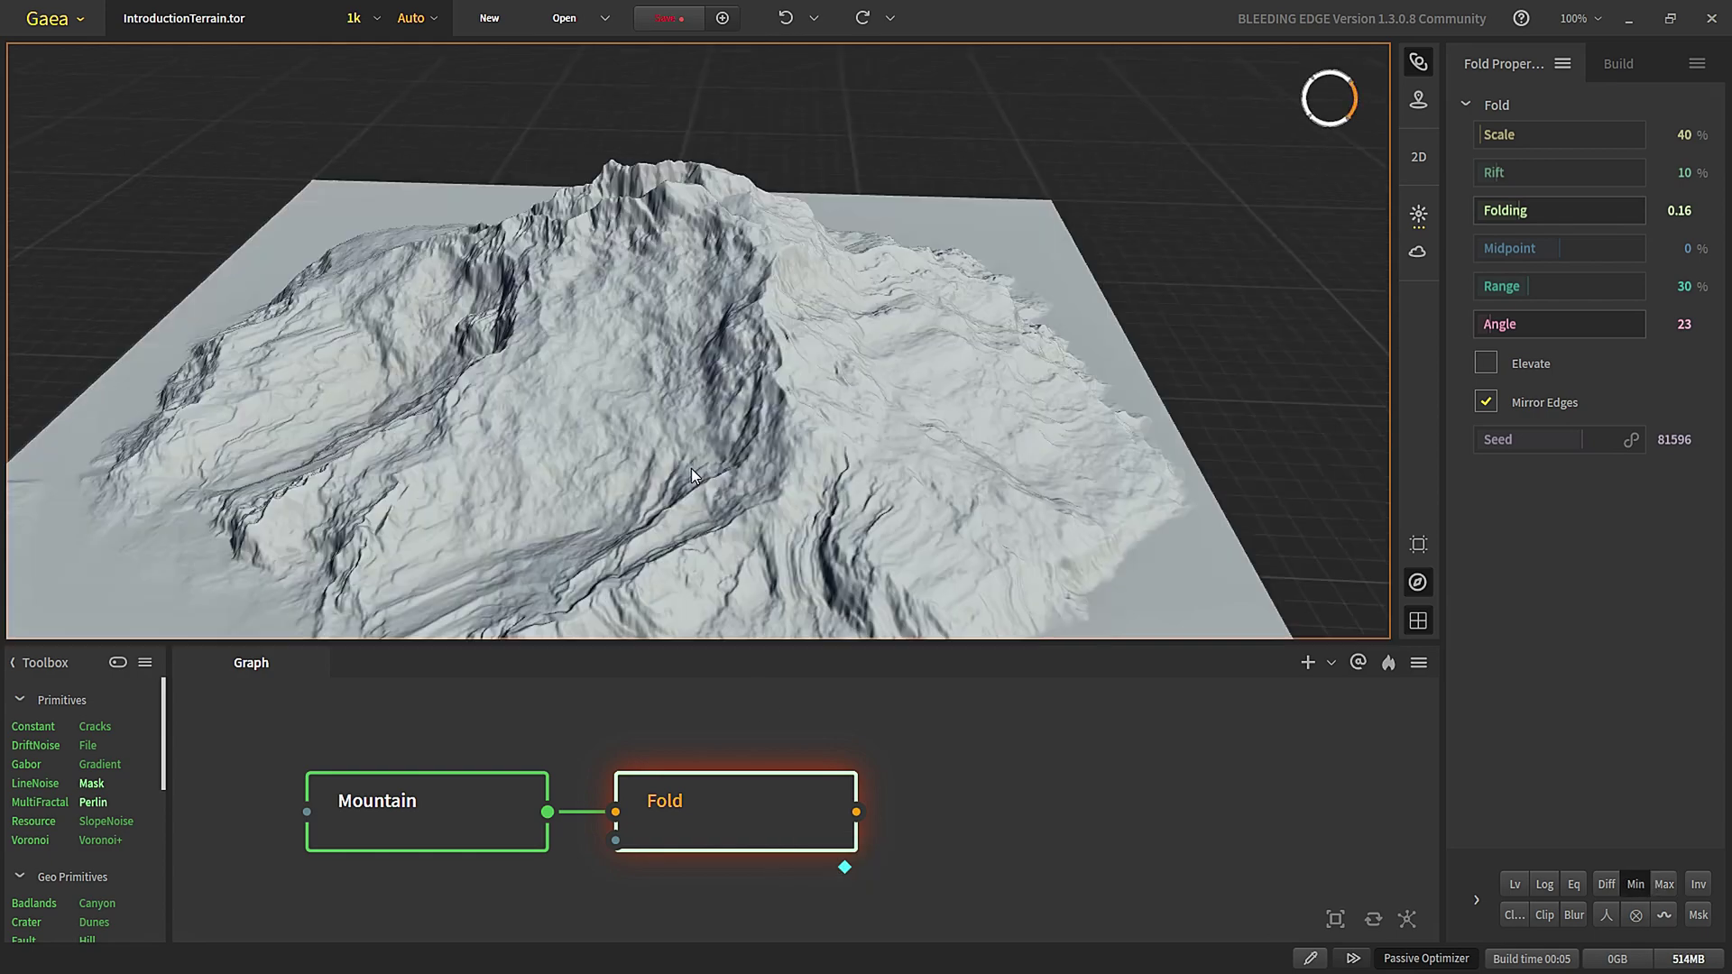
{"action": "scroll", "coordinate": [691, 468], "scroll_direction": "down", "scroll_amount": 3}
{"action": "left_click_drag", "start_coordinate": [682, 470], "coordinate": [705, 506]}
{"action": "scroll", "coordinate": [617, 466], "scroll_direction": "up", "scroll_amount": 3}
{"action": "left_click", "coordinate": [1640, 883]}
- Add a Shear node connected to the Fold node's output
{"action": "right_click", "coordinate": [886, 799]}
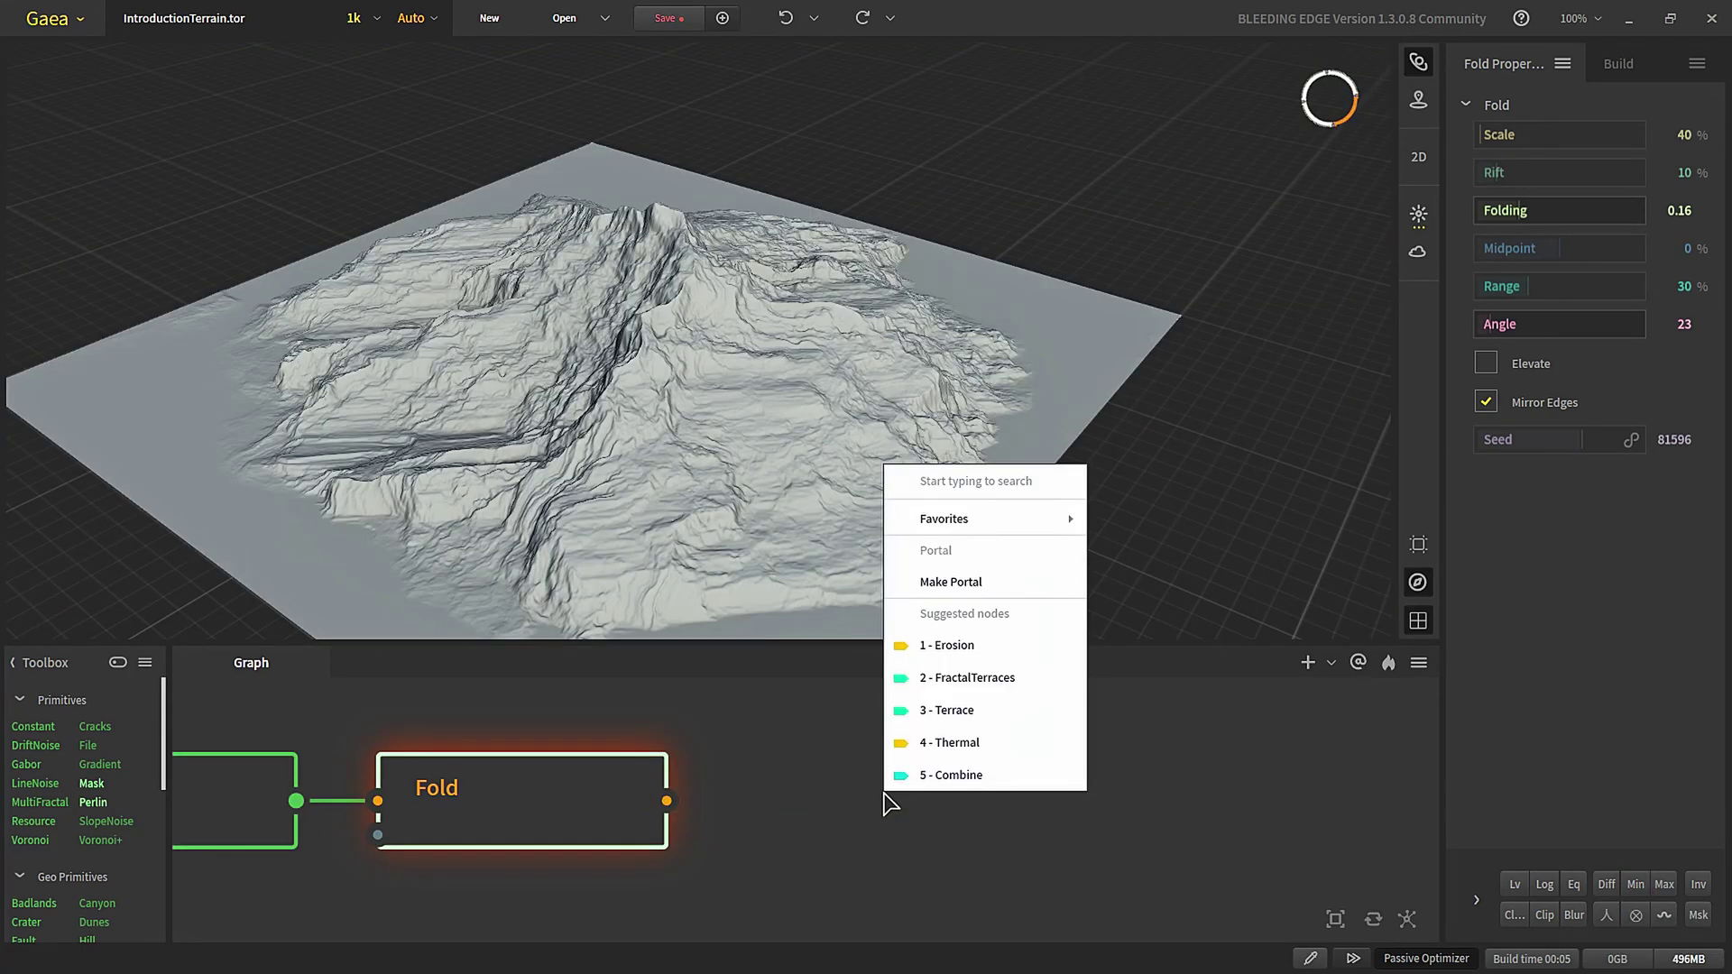
{"action": "type", "text": "she"}
{"action": "key", "text": "Return"}
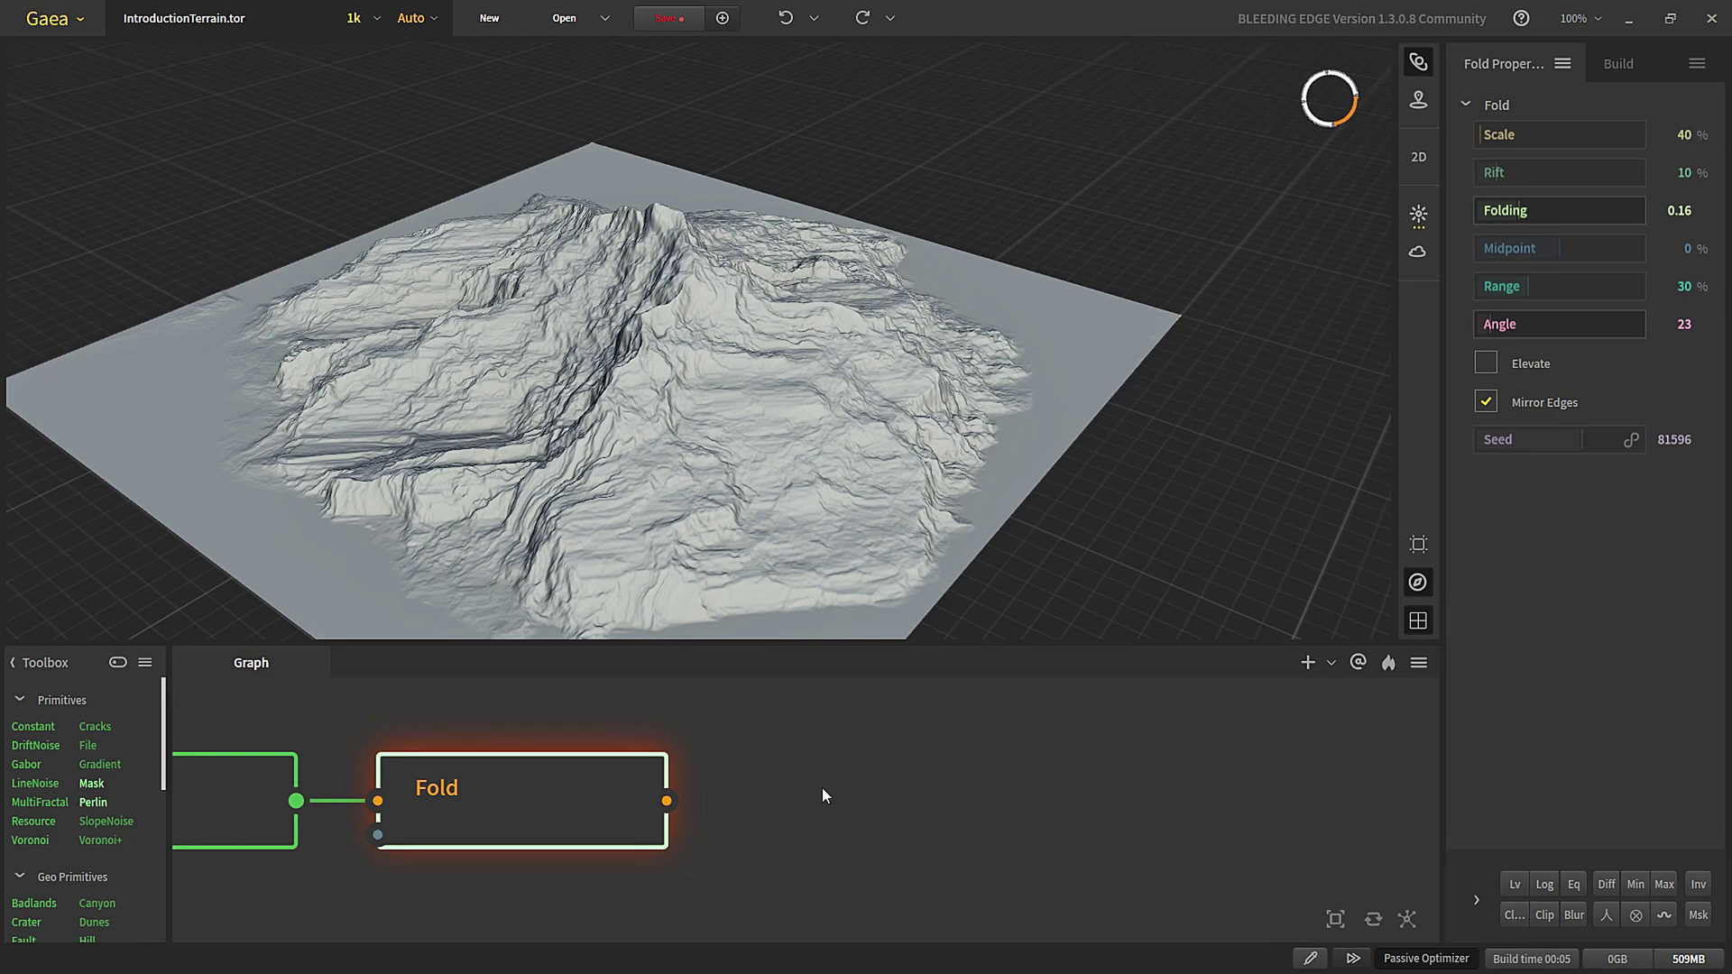
{"action": "left_click_drag", "start_coordinate": [978, 843], "coordinate": [920, 807]}
{"action": "left_click_drag", "start_coordinate": [494, 449], "coordinate": [609, 420]}
{"action": "scroll", "coordinate": [615, 422], "scroll_direction": "up", "scroll_amount": 3}
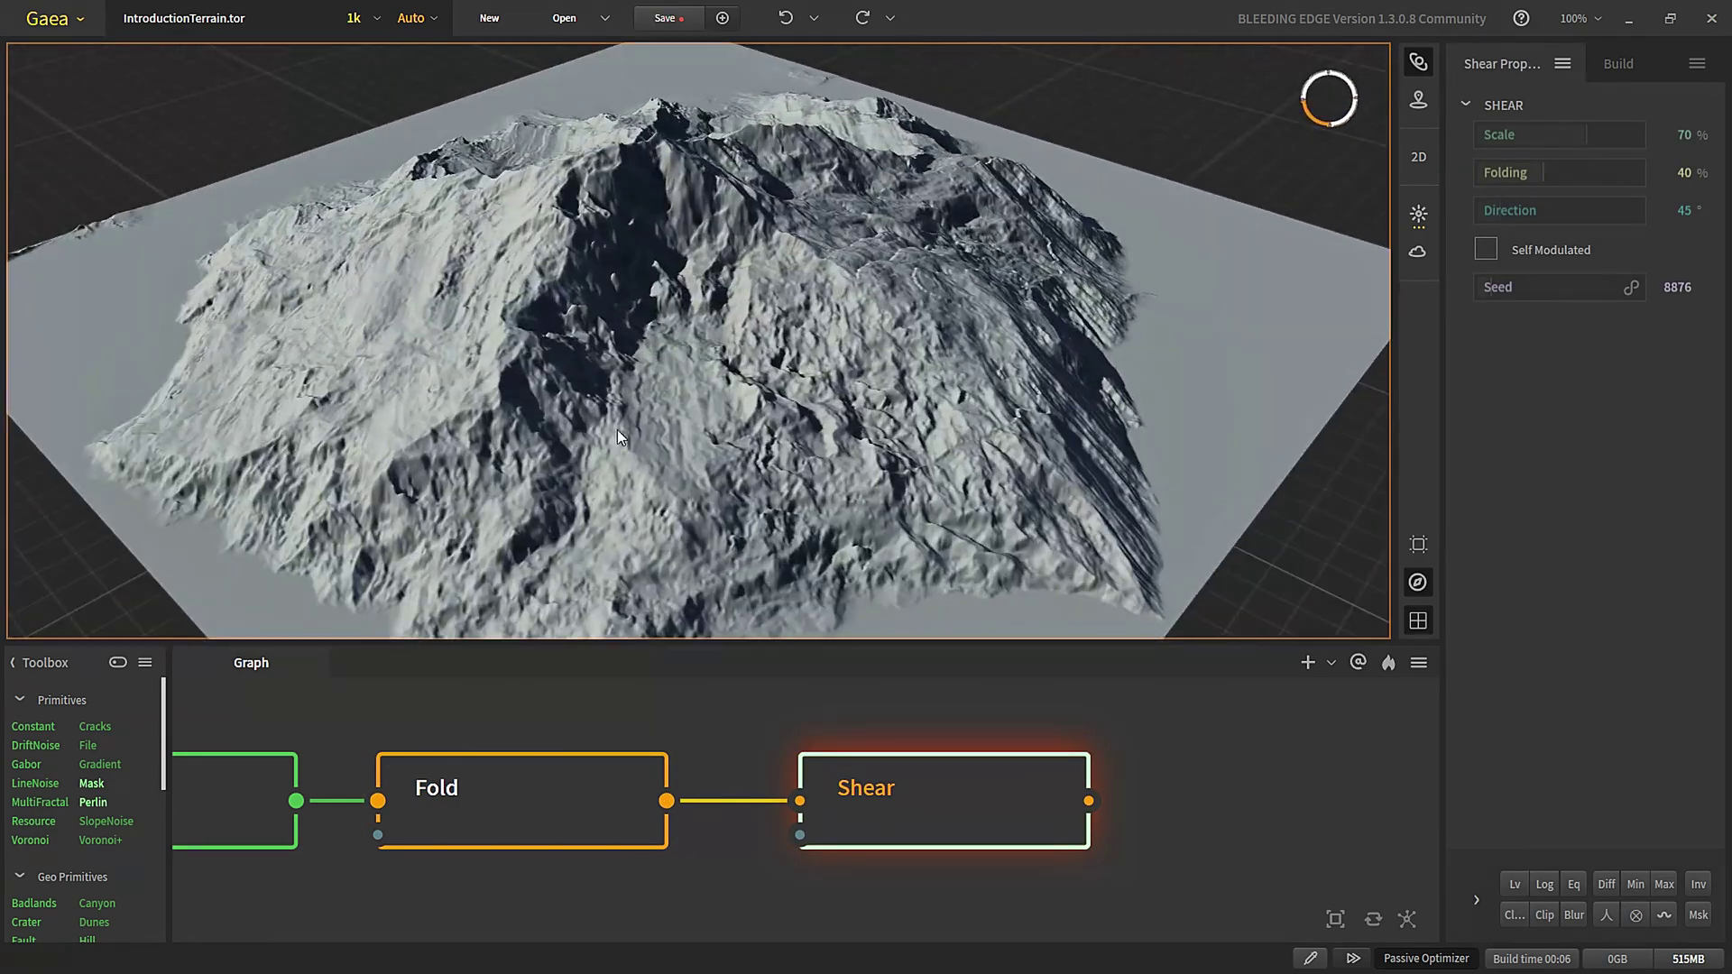
- Compare the Fold terrain with the Shear terrain and set the Shear node's folding to 34%
{"action": "left_click", "coordinate": [533, 792]}
{"action": "left_click", "coordinate": [835, 800]}
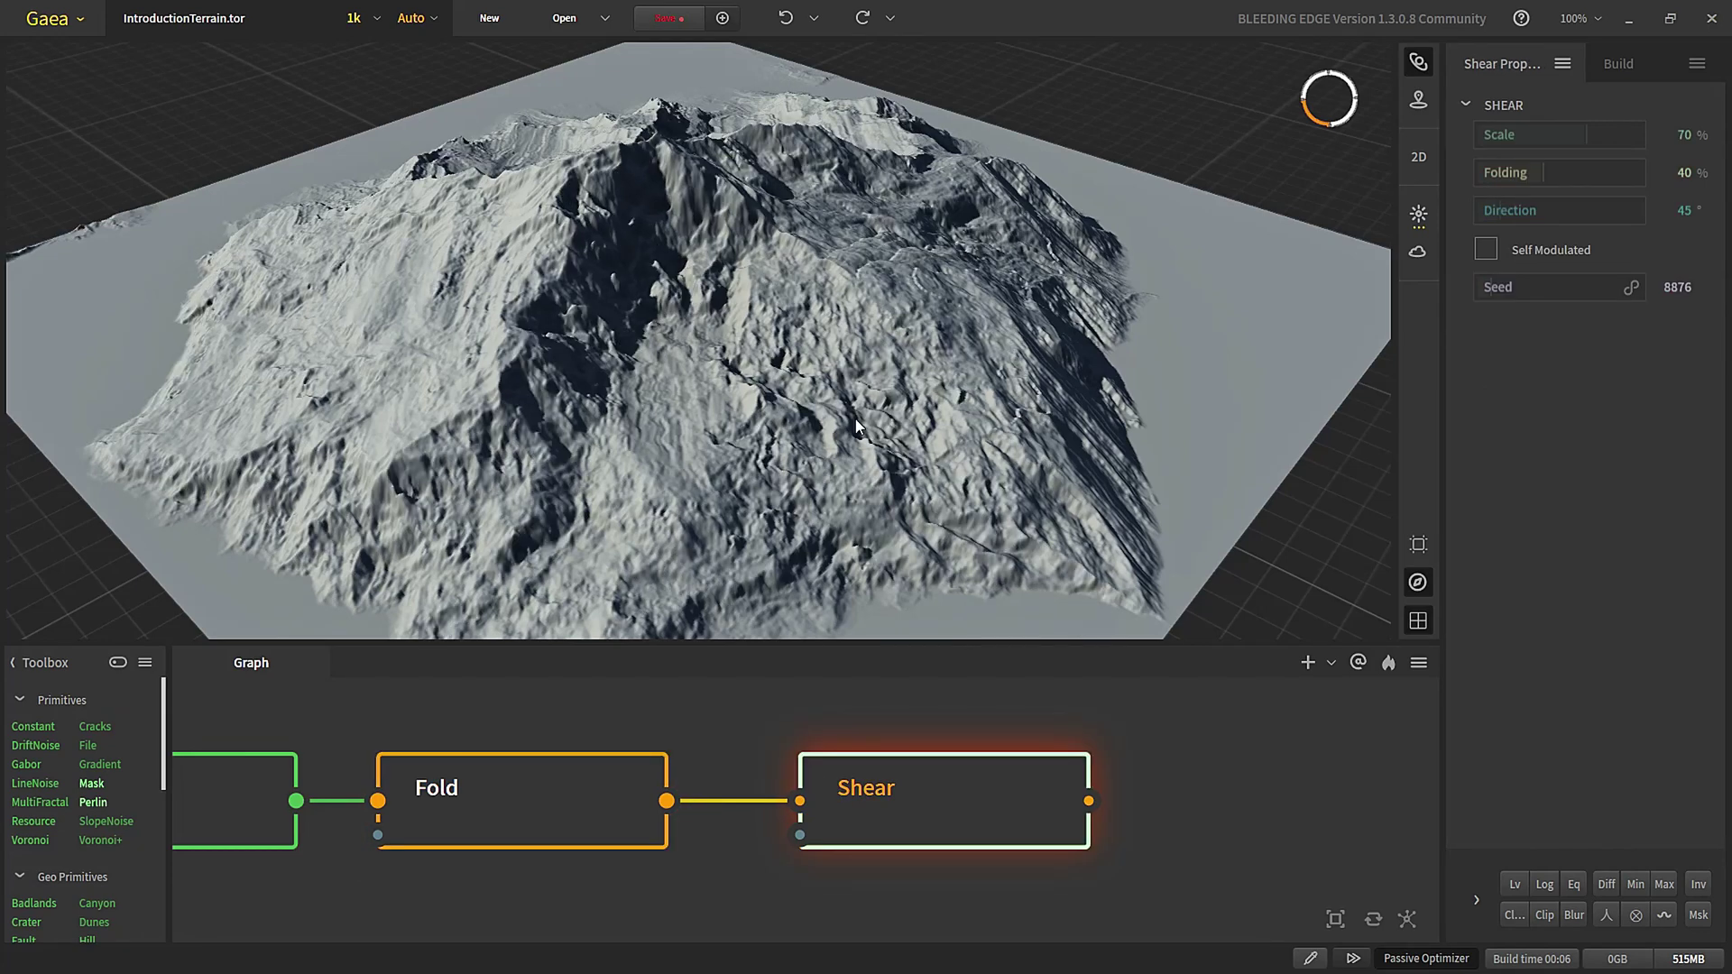
{"action": "left_click_drag", "start_coordinate": [743, 565], "coordinate": [698, 583]}
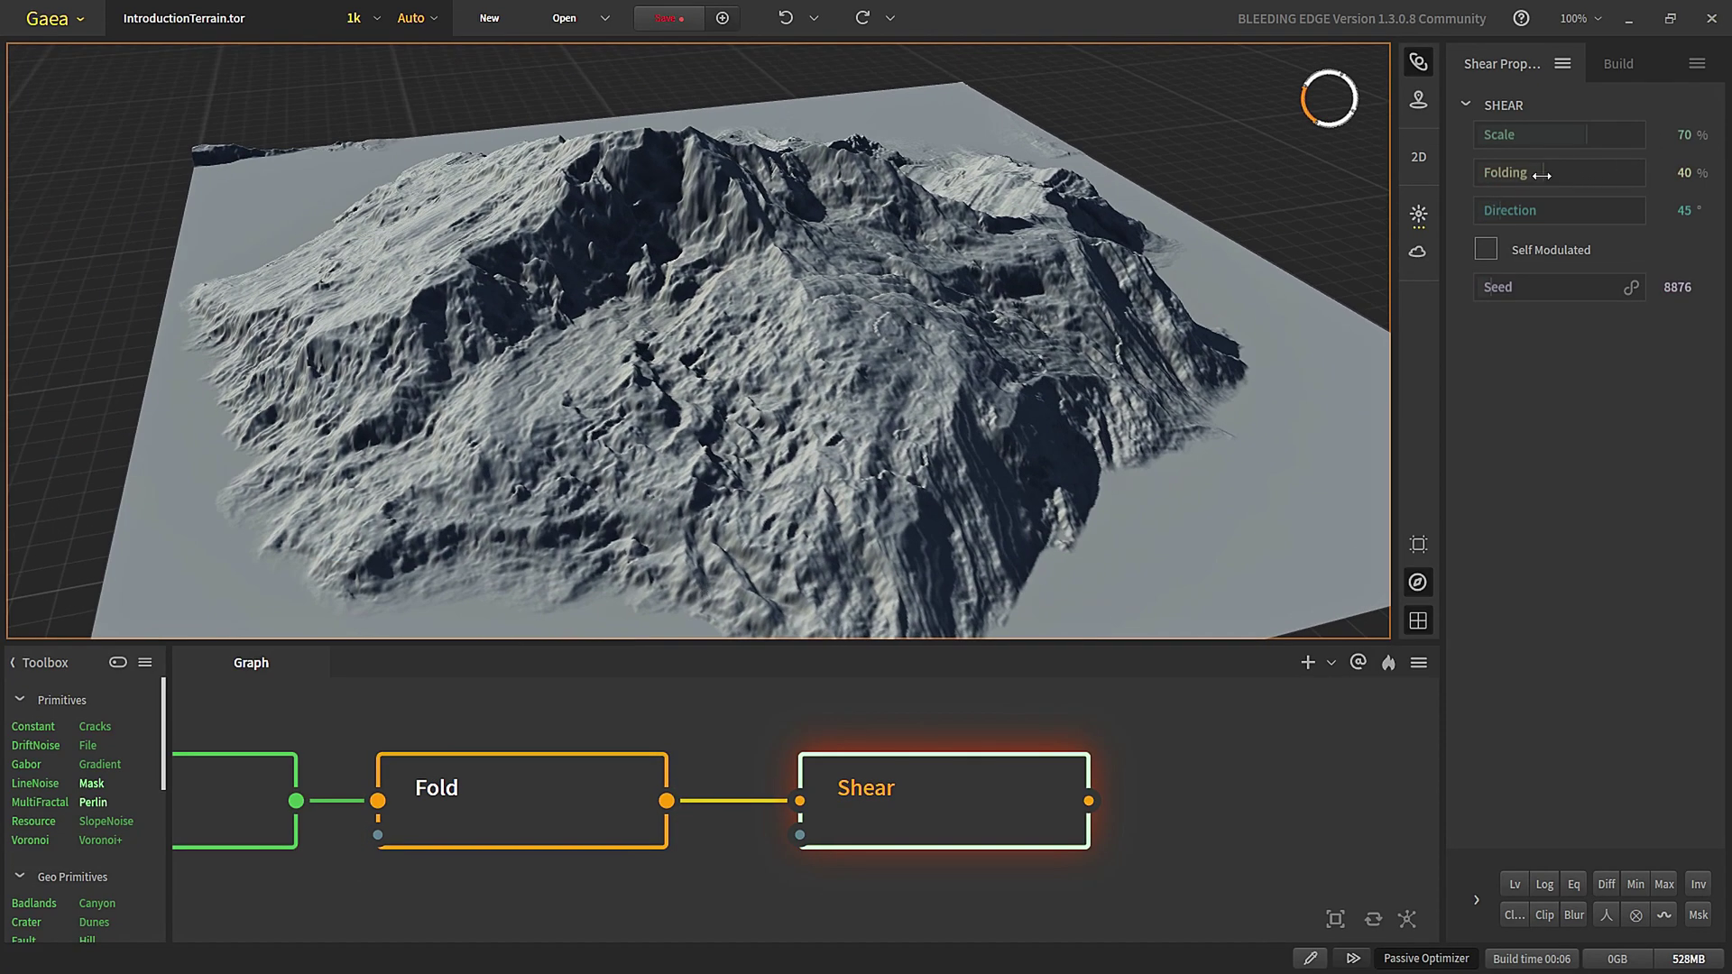
- Add a FractalTerraces node connected to the Shear node's output
{"action": "left_click_drag", "start_coordinate": [766, 789], "coordinate": [893, 794]}
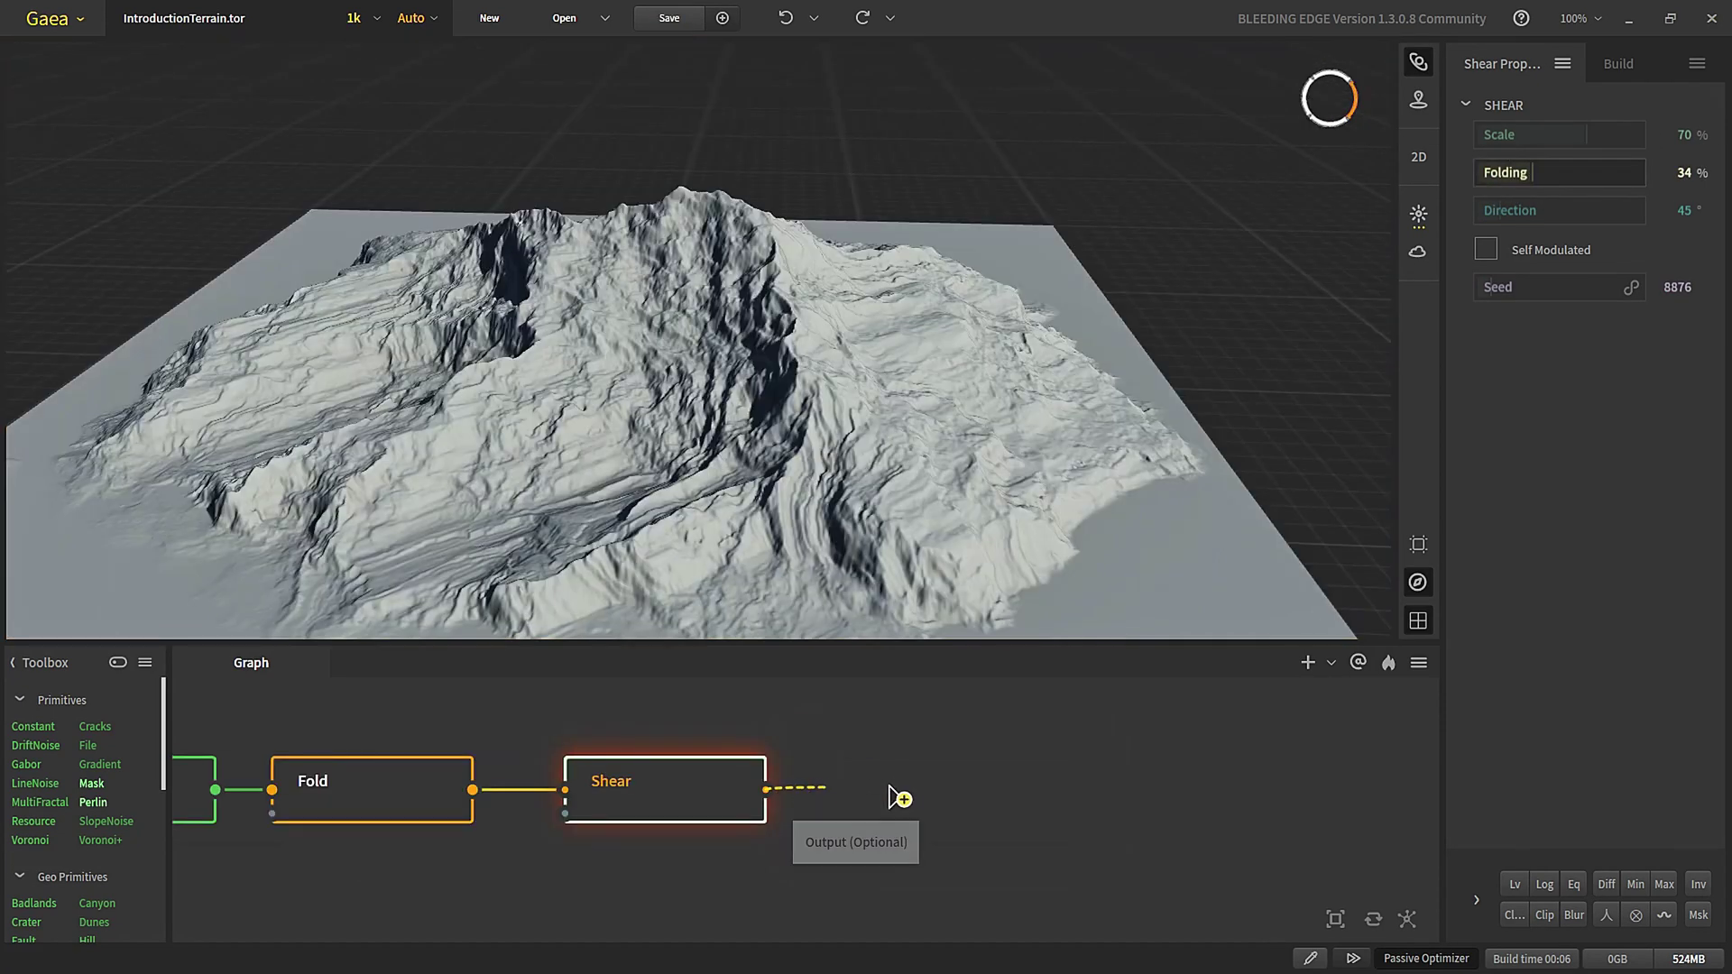
{"action": "type", "text": "fra"}
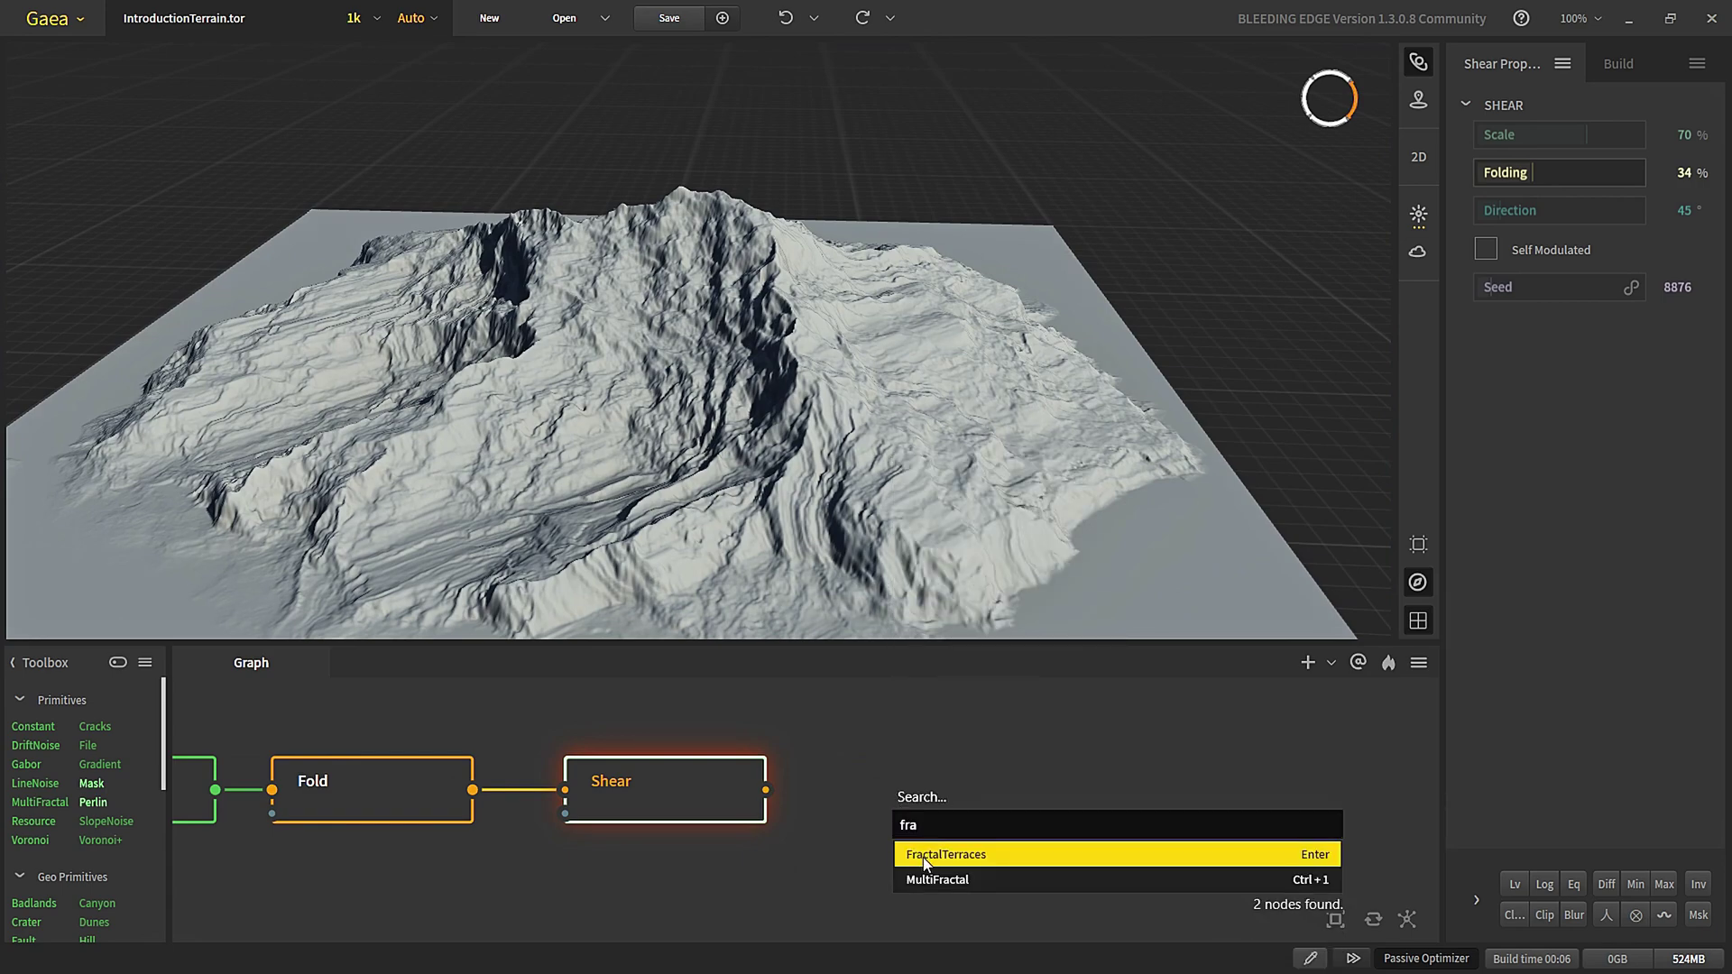
{"action": "left_click", "coordinate": [923, 855]}
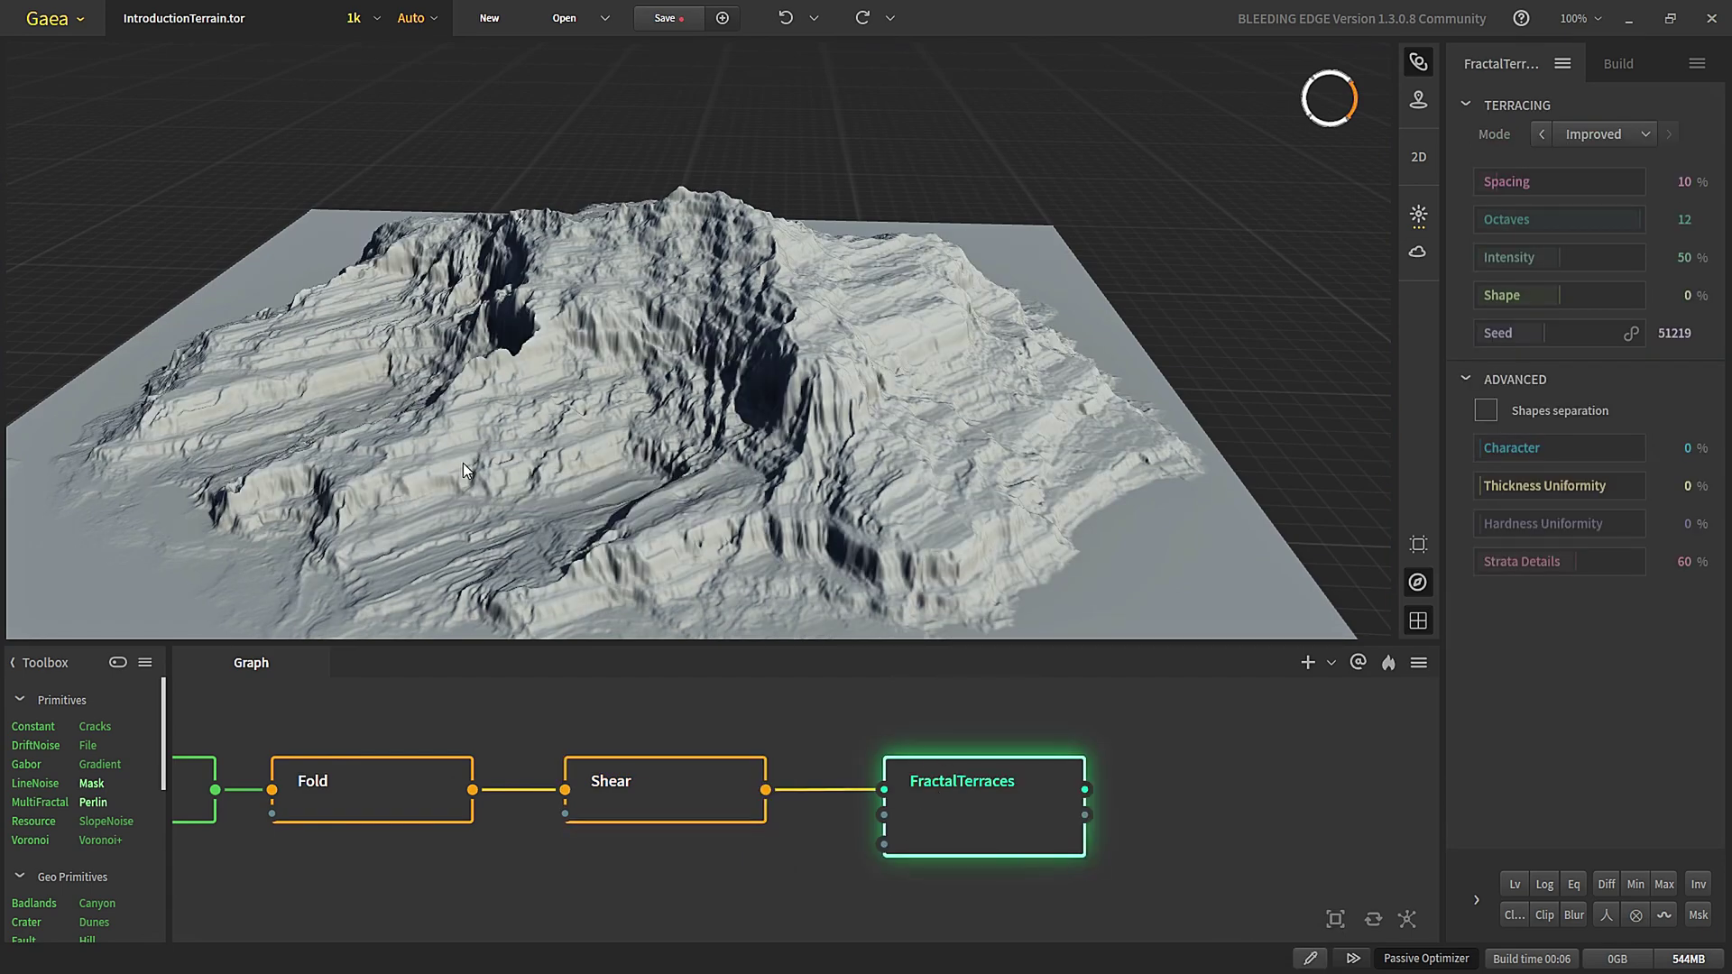
- Add an Erosion node connected to the FractalTerraces node's output and align it with the node chain
{"action": "left_click_drag", "start_coordinate": [839, 480], "coordinate": [783, 494]}
{"action": "scroll", "coordinate": [859, 489], "scroll_direction": "up", "scroll_amount": 3}
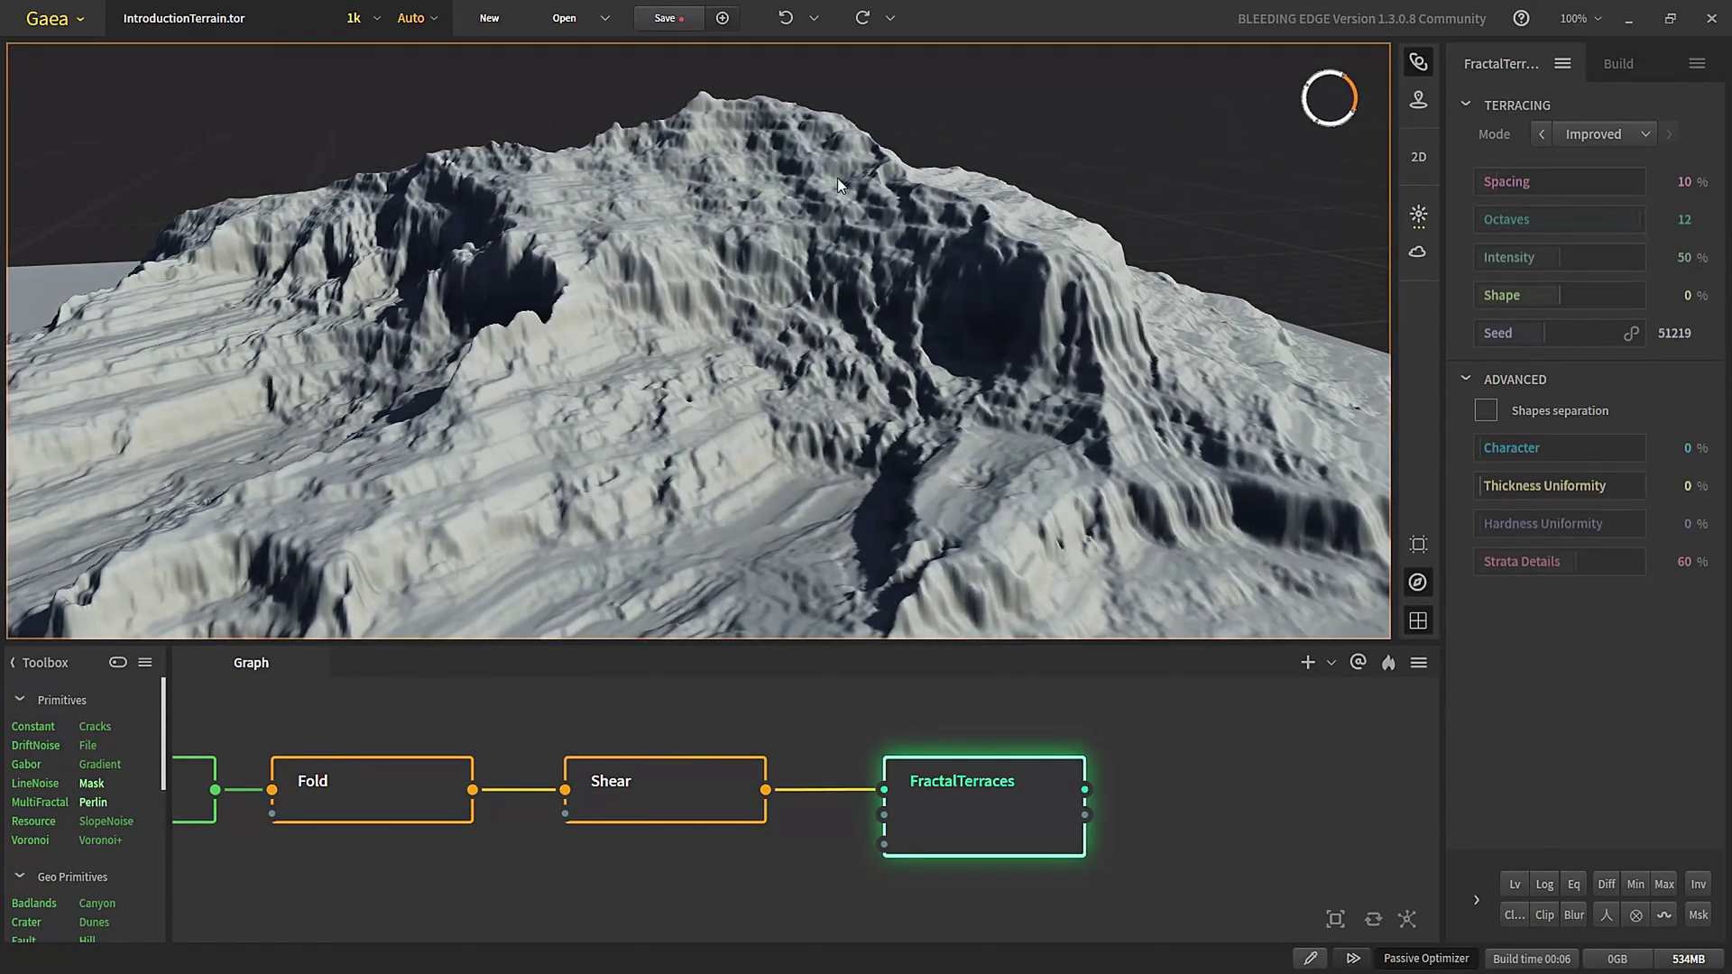
{"action": "scroll", "coordinate": [722, 472], "scroll_direction": "down", "scroll_amount": 3}
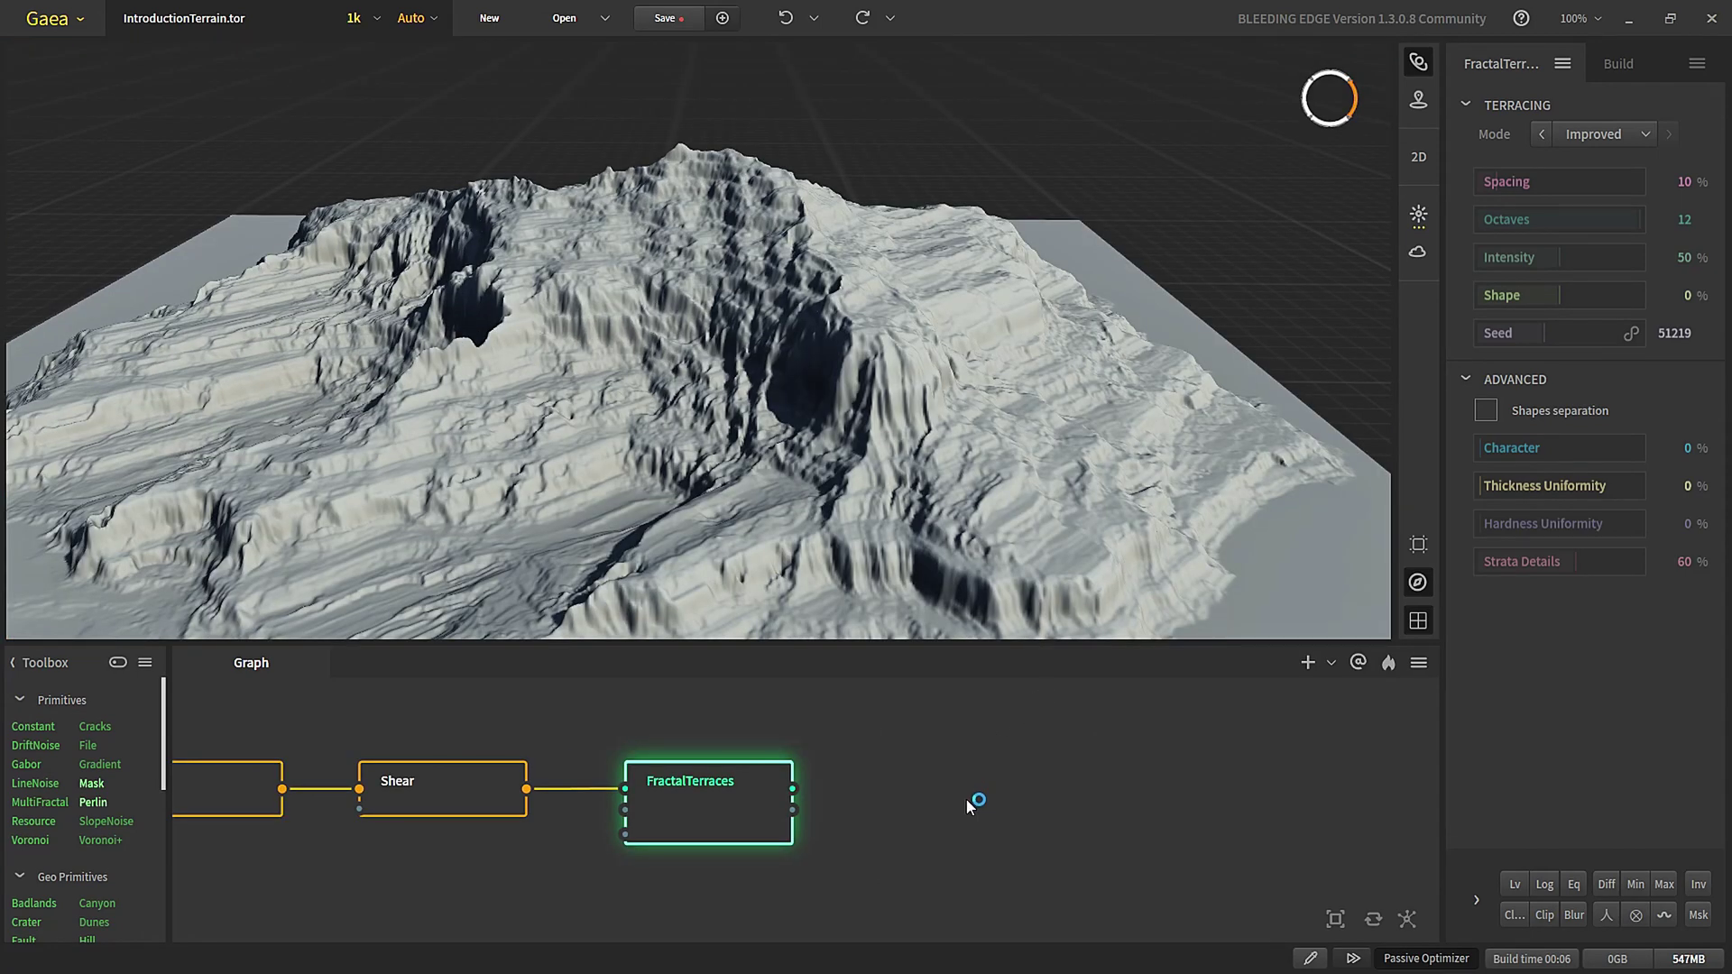
{"action": "key", "text": "e"}
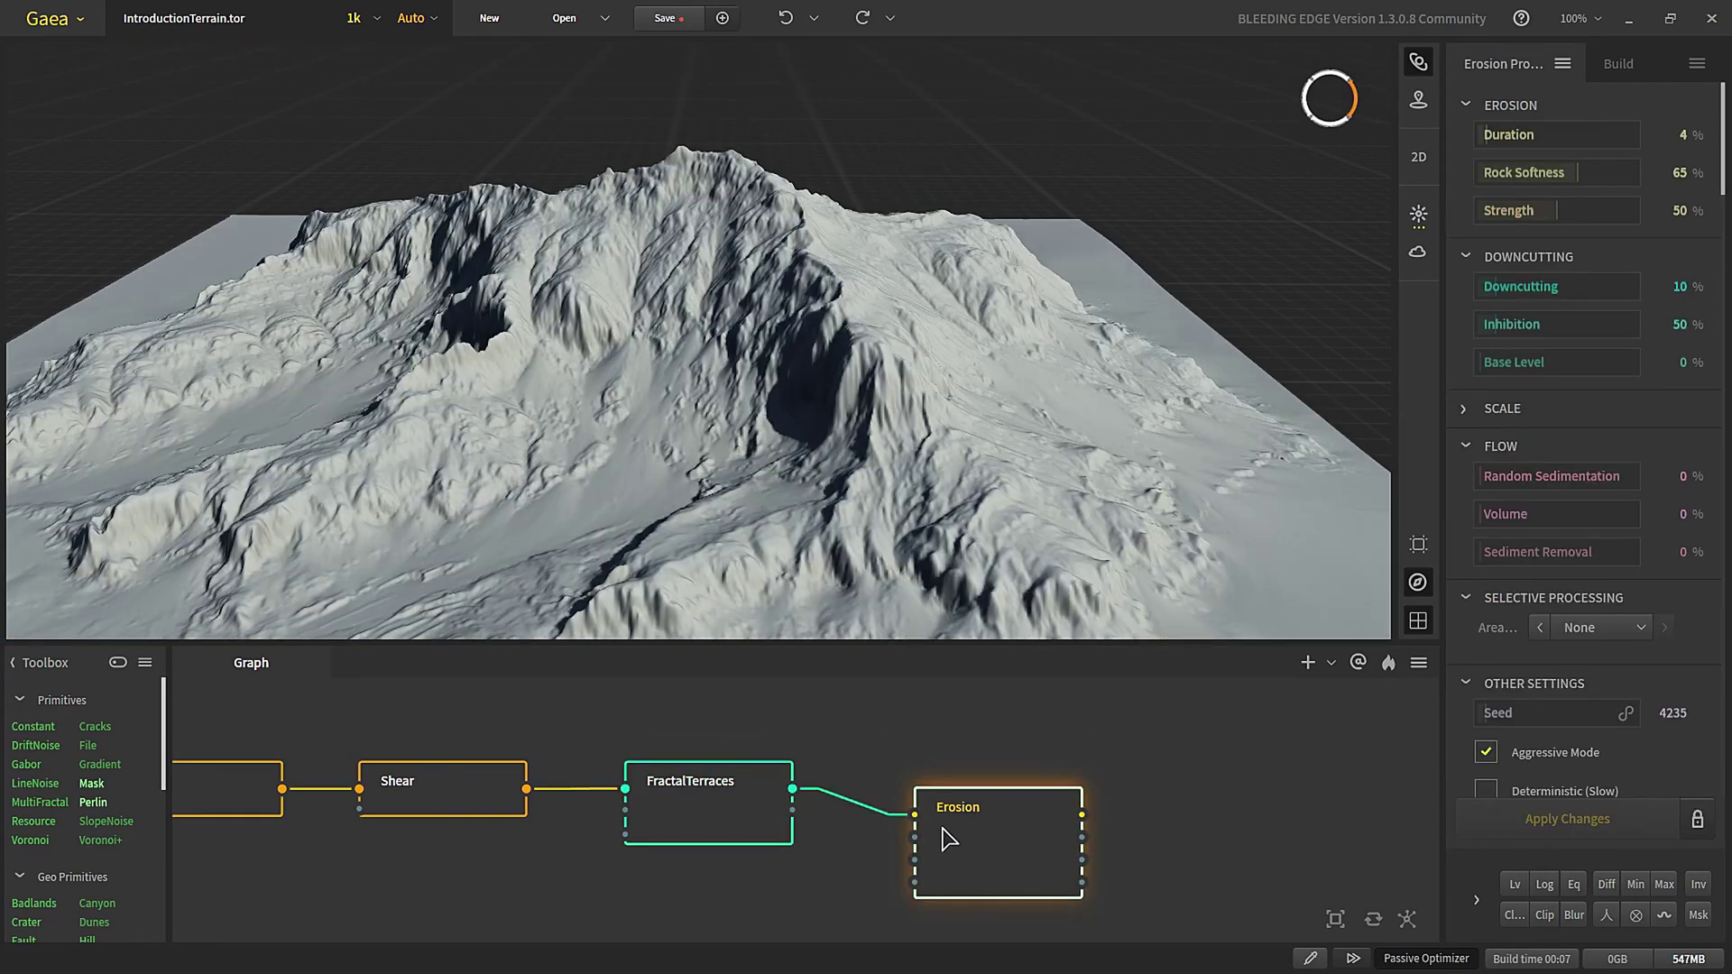
{"action": "left_click_drag", "start_coordinate": [947, 839], "coordinate": [966, 803]}
{"action": "left_click", "coordinate": [951, 812]}
- Set the Erosion node's downcutting to 24% and inspect the eroded slopes
{"action": "mouse_move", "coordinate": [835, 494]}
{"action": "left_mouse_down"}
{"action": "mouse_move", "coordinate": [738, 518]}
{"action": "mouse_move", "coordinate": [764, 501]}
{"action": "mouse_move", "coordinate": [609, 454]}
{"action": "left_mouse_up"}
{"action": "scroll", "coordinate": [765, 502], "scroll_direction": "down", "scroll_amount": 3}
{"action": "left_click_drag", "start_coordinate": [520, 490], "coordinate": [711, 482]}
{"action": "scroll", "coordinate": [841, 494], "scroll_direction": "up", "scroll_amount": 8}
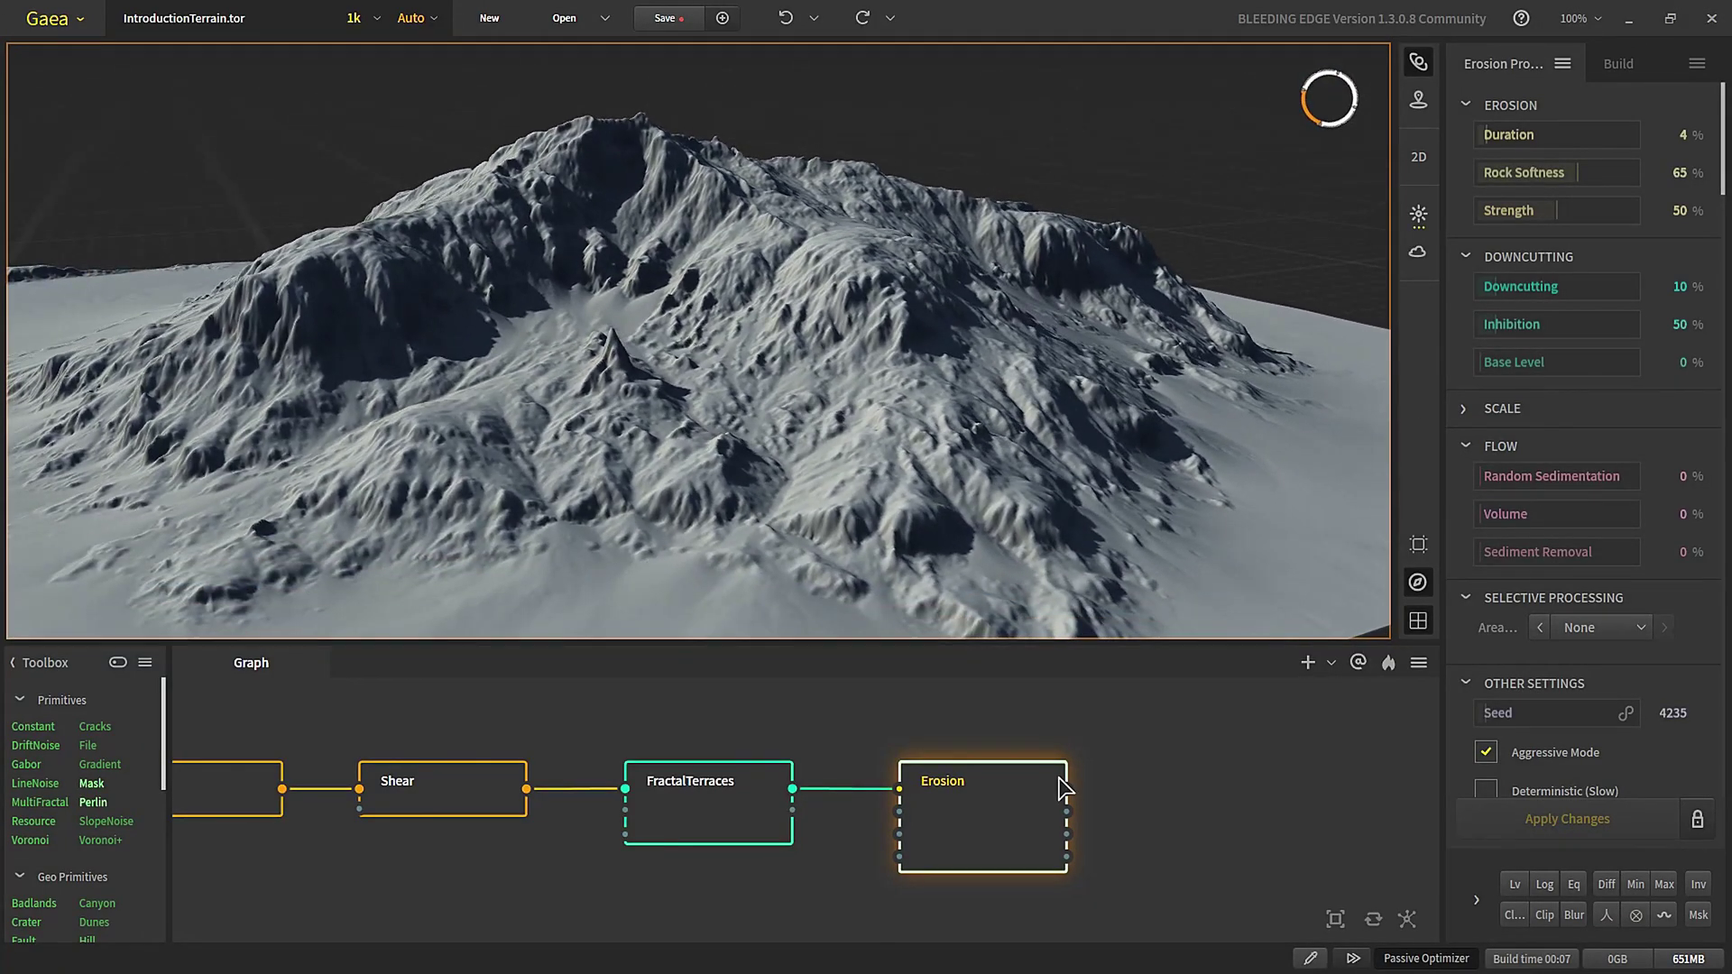
{"action": "left_click", "coordinate": [1515, 286]}
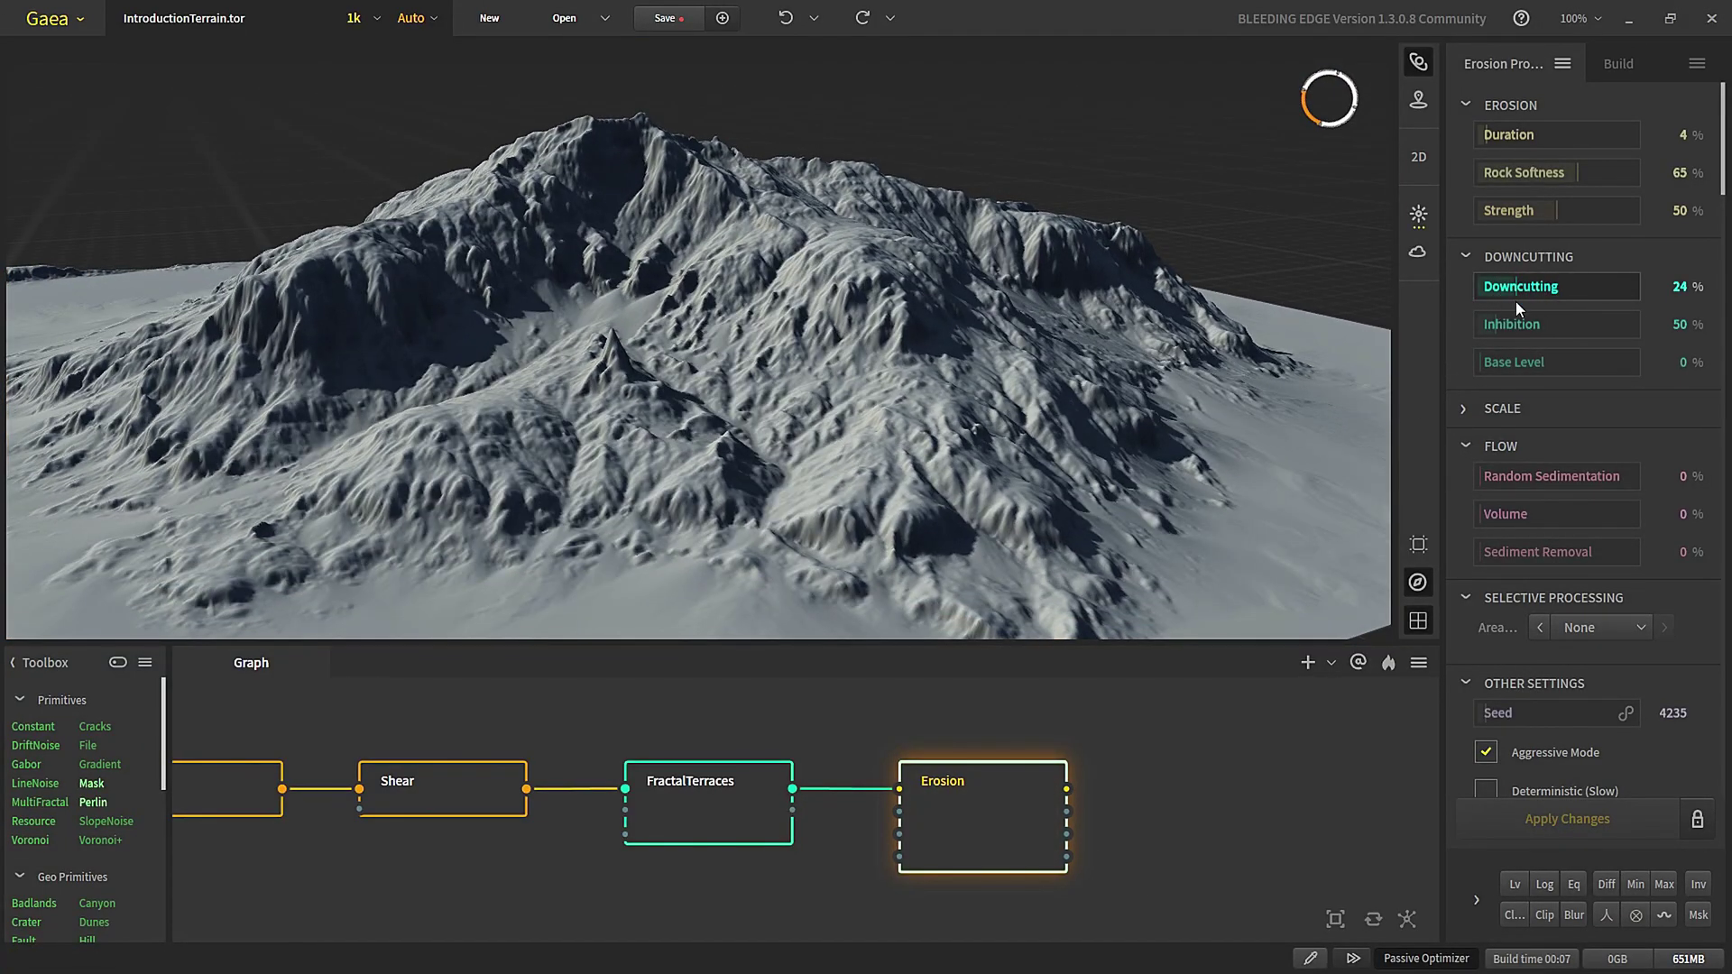
{"action": "scroll", "coordinate": [662, 408], "scroll_direction": "down", "scroll_amount": 6}
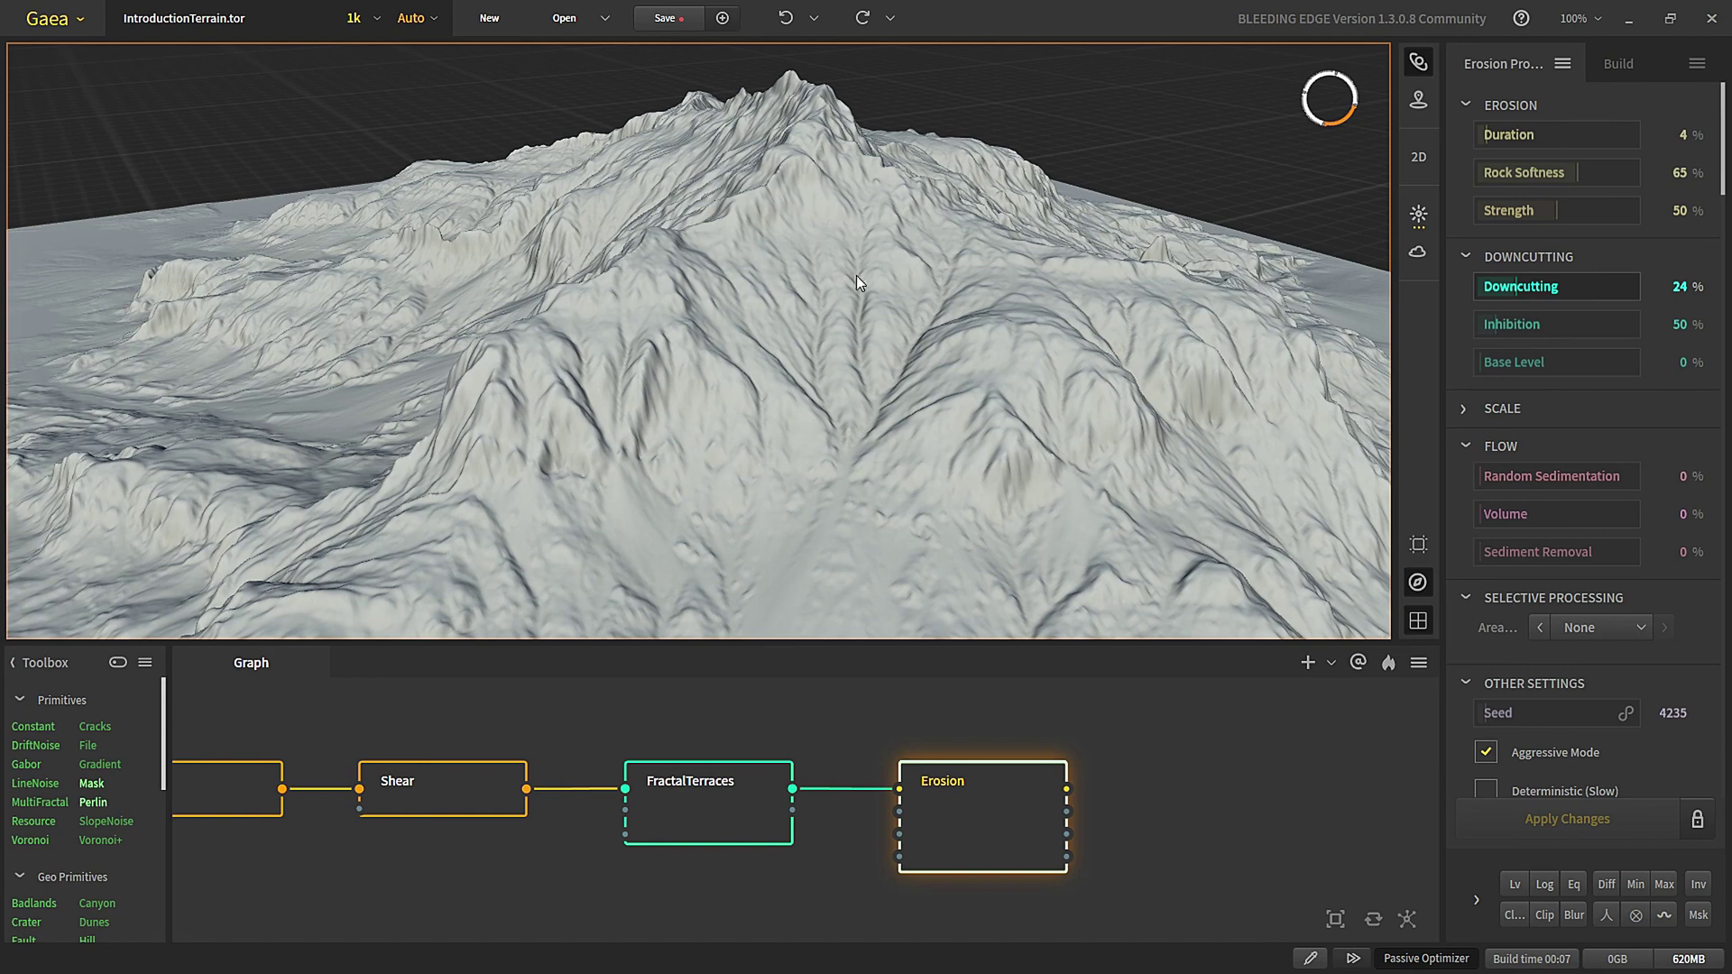
- Raise the Erosion node's downcutting to 45% and apply the change to the terrain
{"action": "left_click", "coordinate": [1549, 283]}
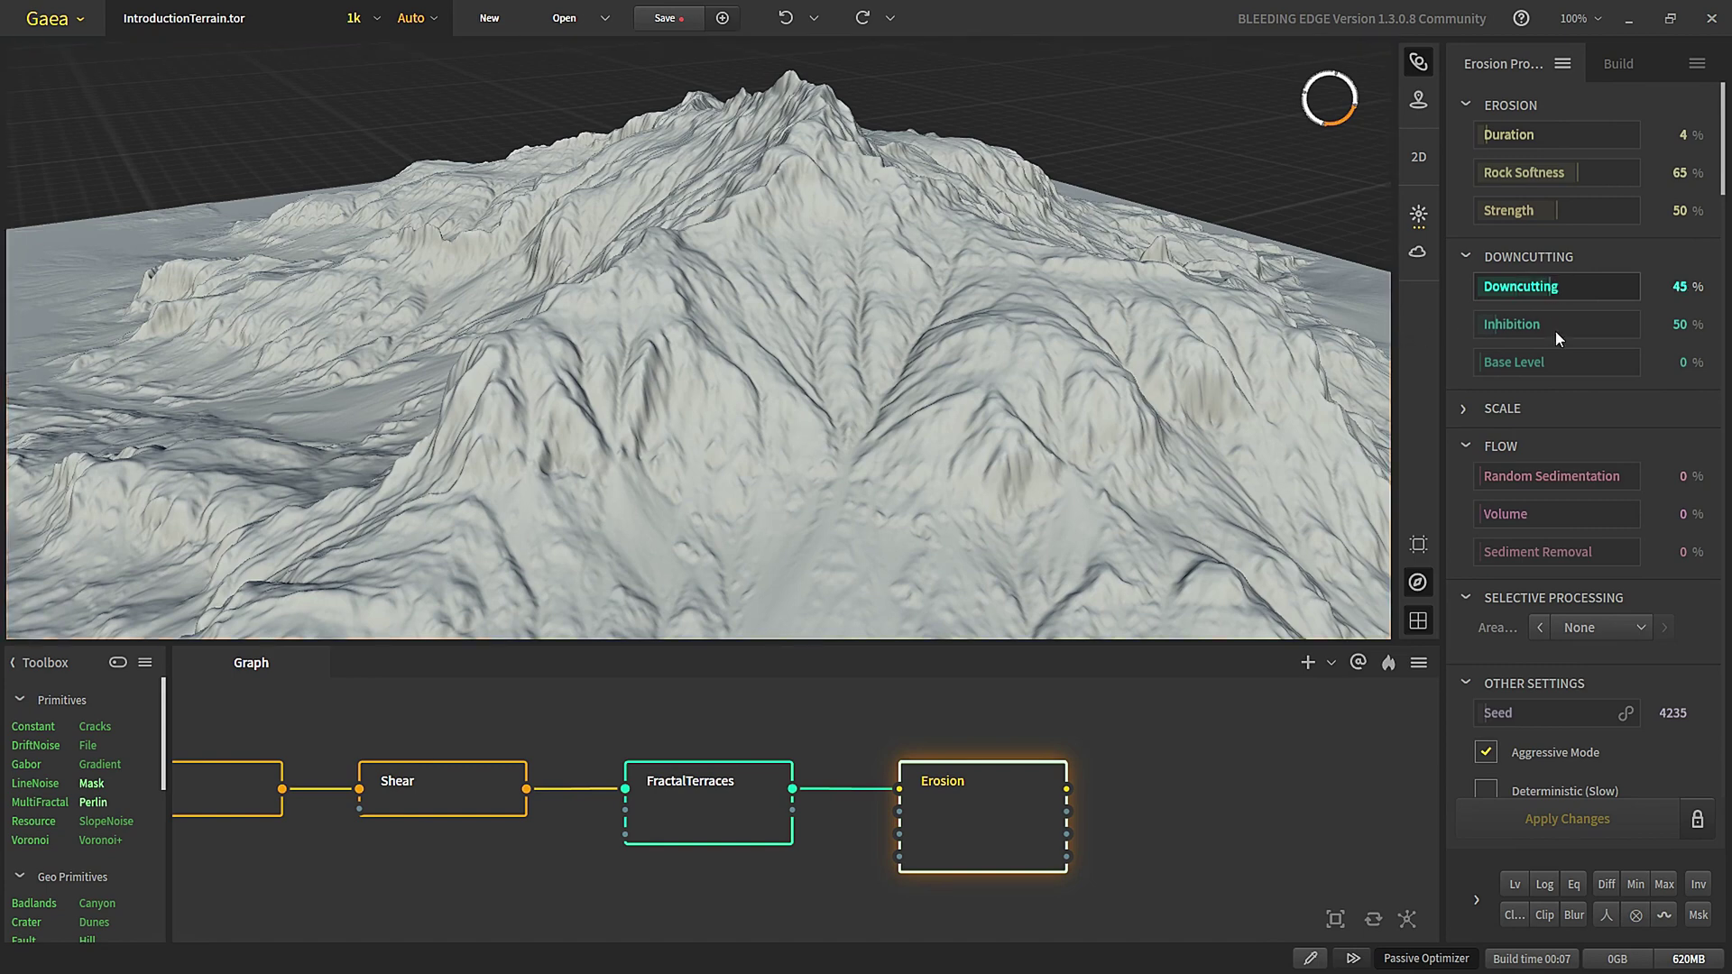
{"action": "left_click", "coordinate": [1531, 835]}
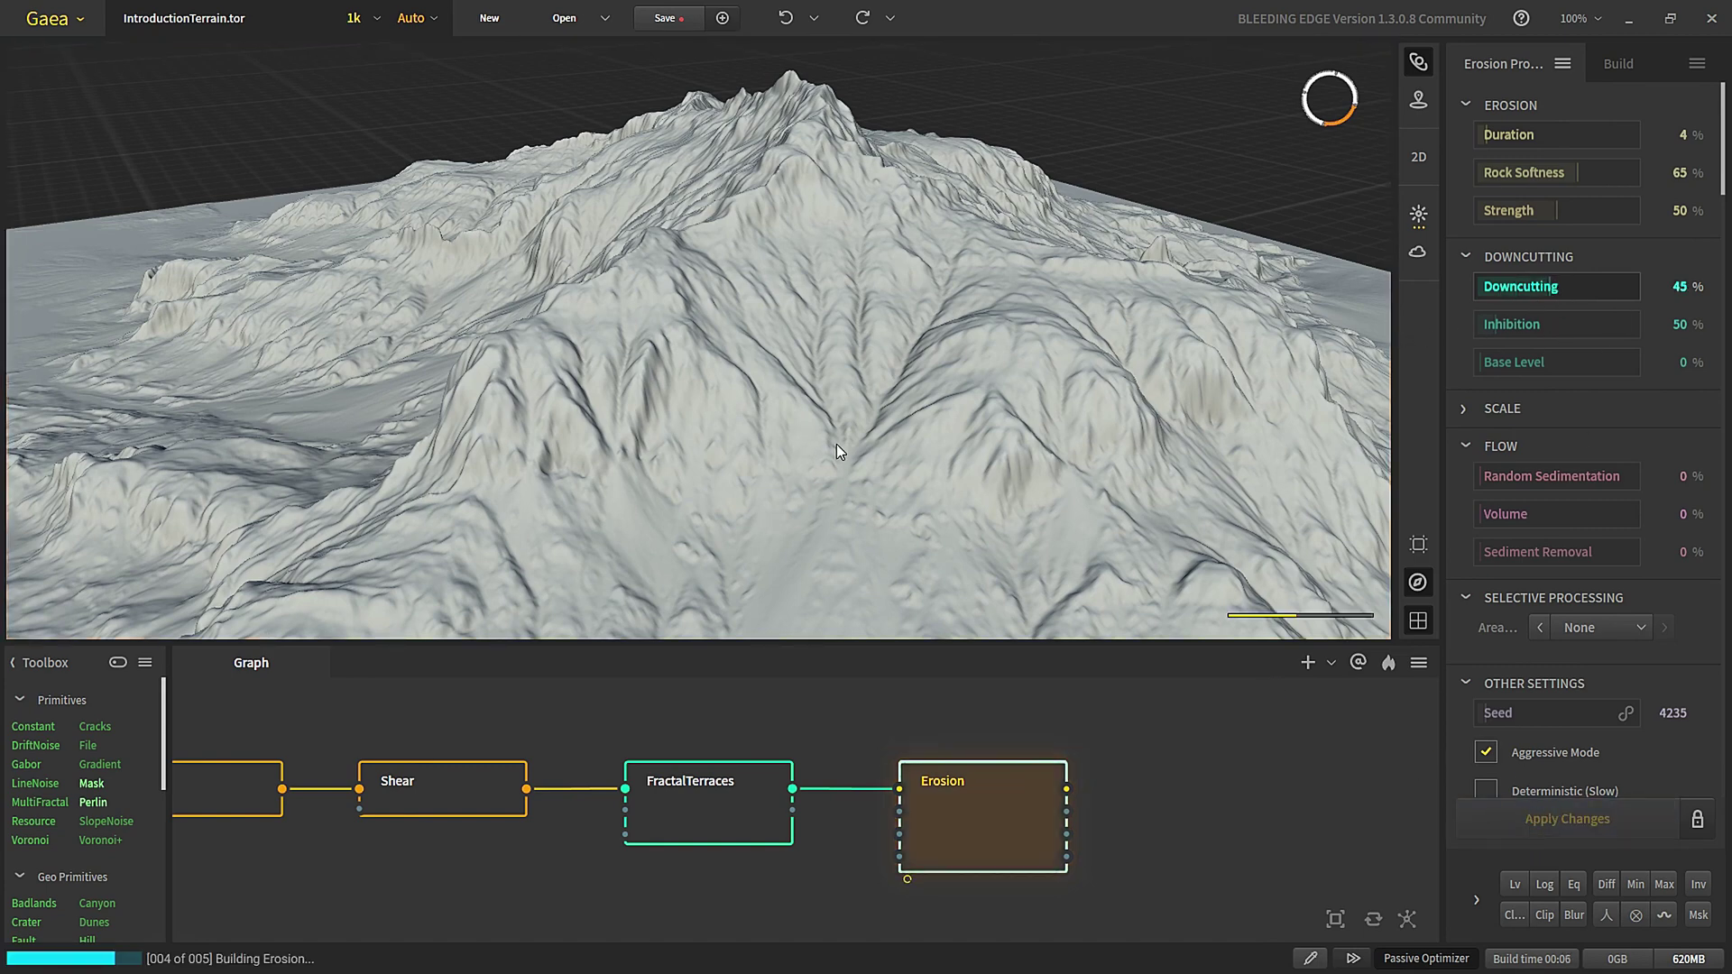
{"action": "scroll", "coordinate": [563, 483], "scroll_direction": "down", "scroll_amount": 5}
{"action": "left_click_drag", "start_coordinate": [562, 483], "coordinate": [608, 502]}
{"action": "scroll", "coordinate": [624, 507], "scroll_direction": "down", "scroll_amount": 3}
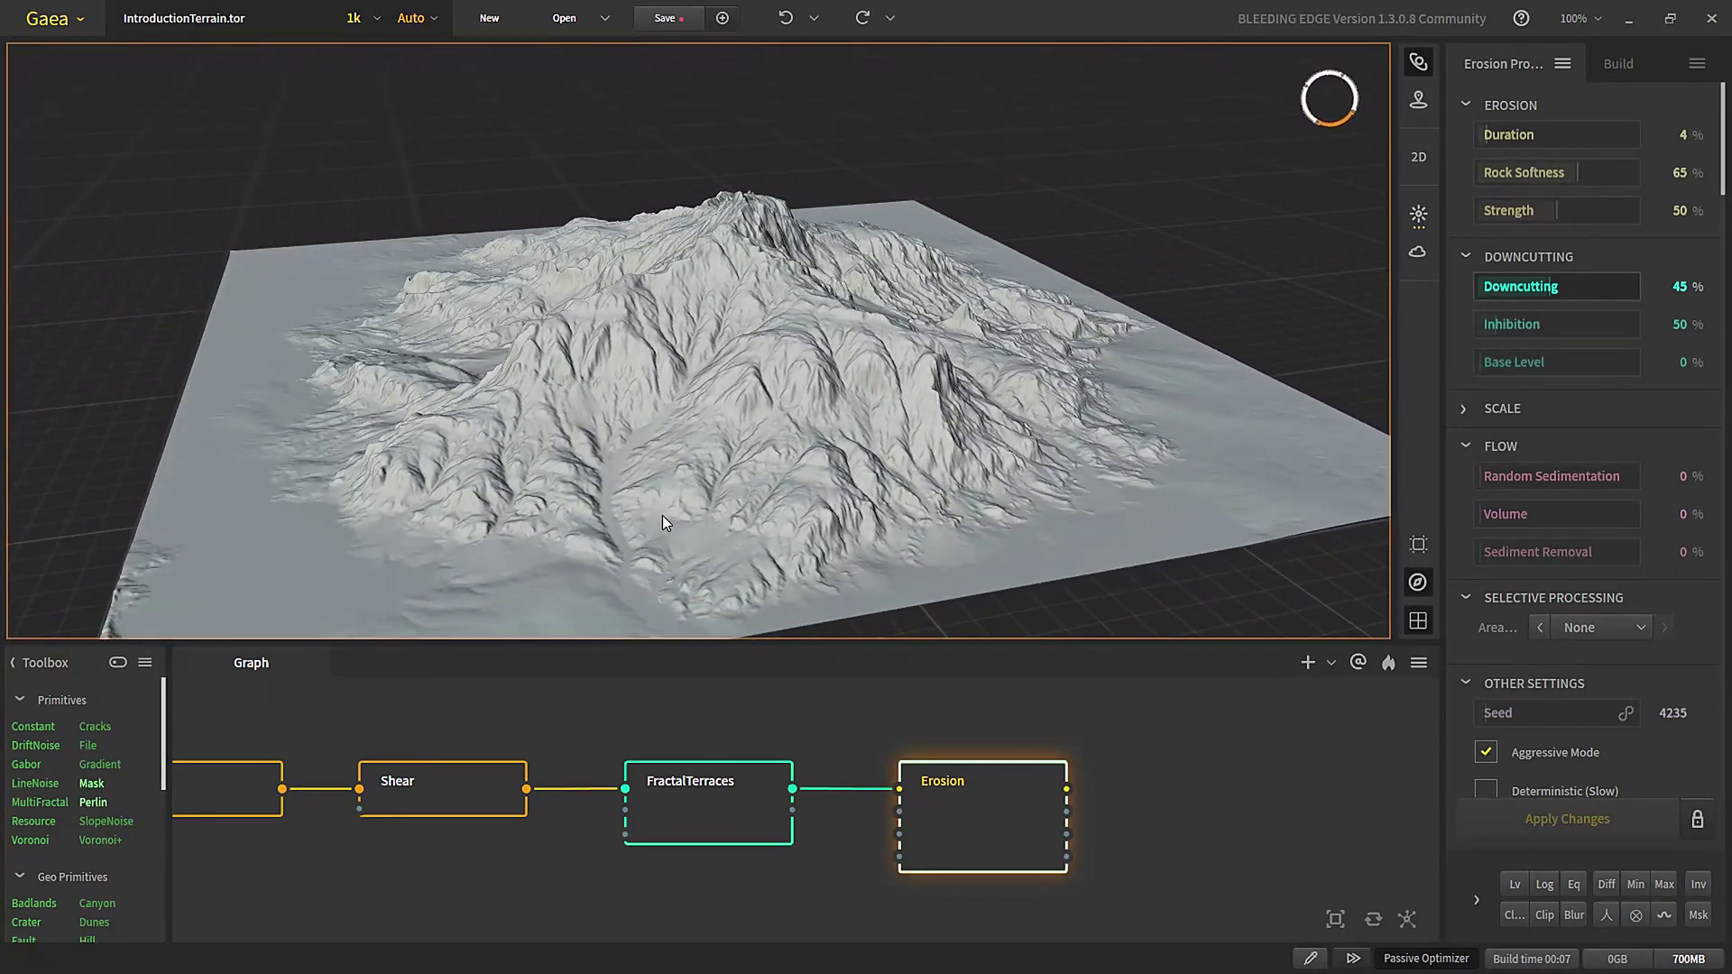
- Try a rock softness of 53% on the Erosion node, settle on 39%, and apply it
{"action": "left_click", "coordinate": [1559, 175]}
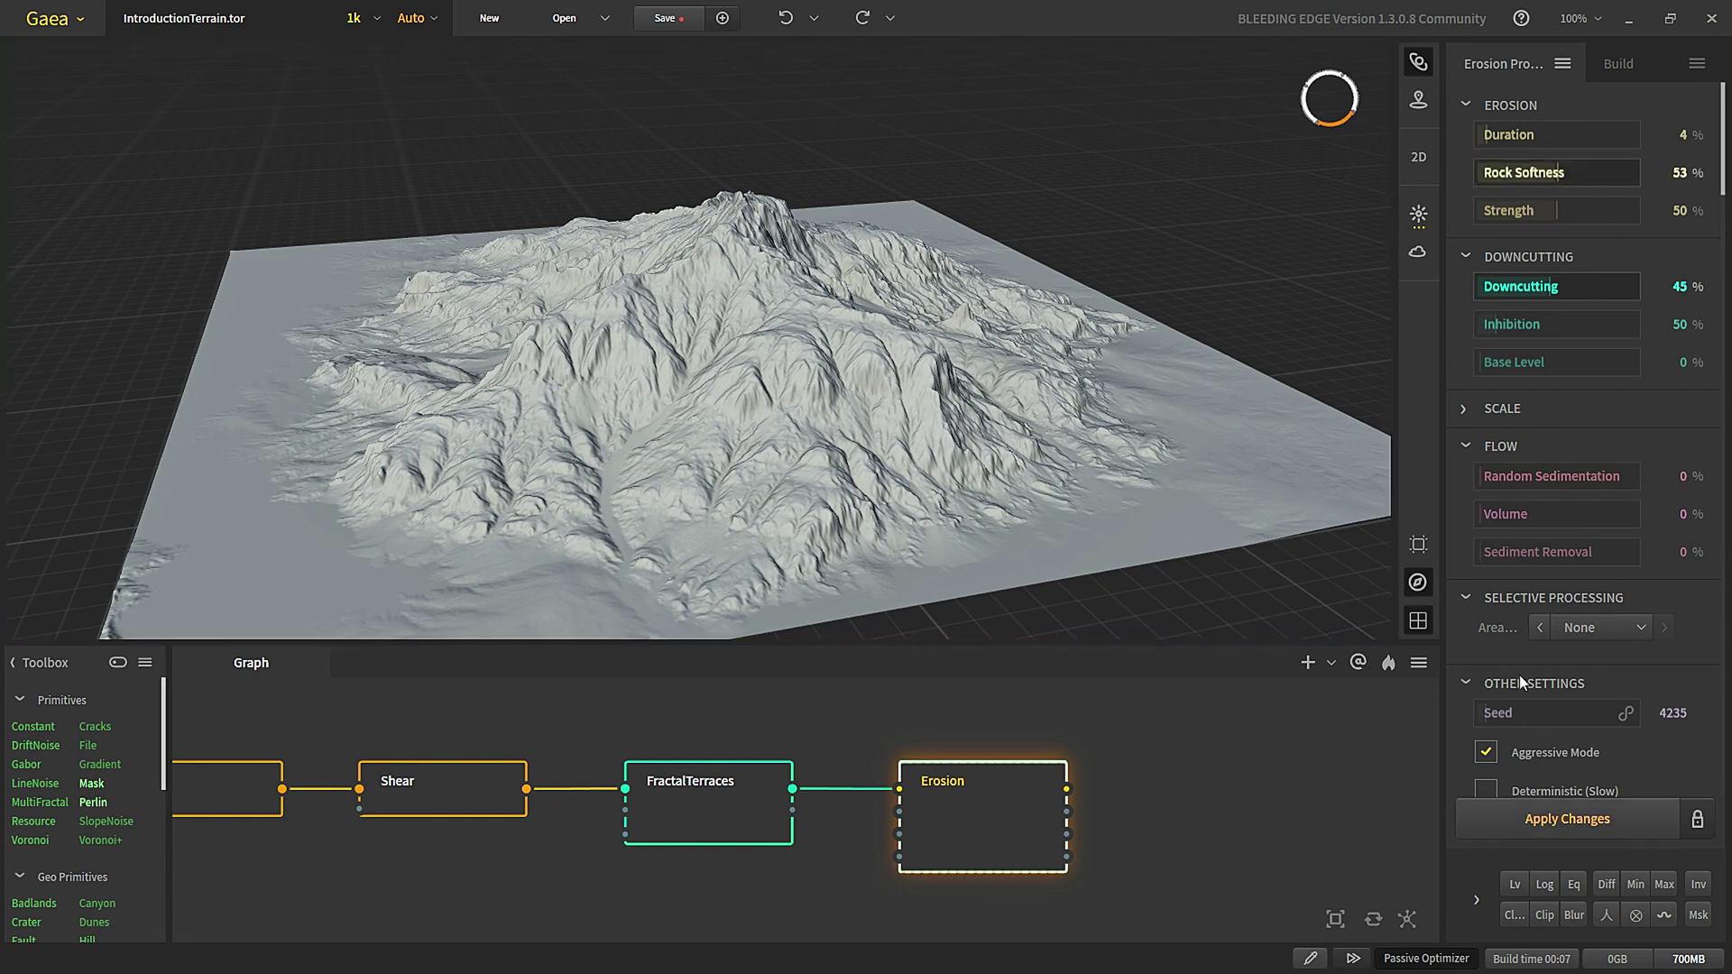
{"action": "left_click", "coordinate": [1553, 819]}
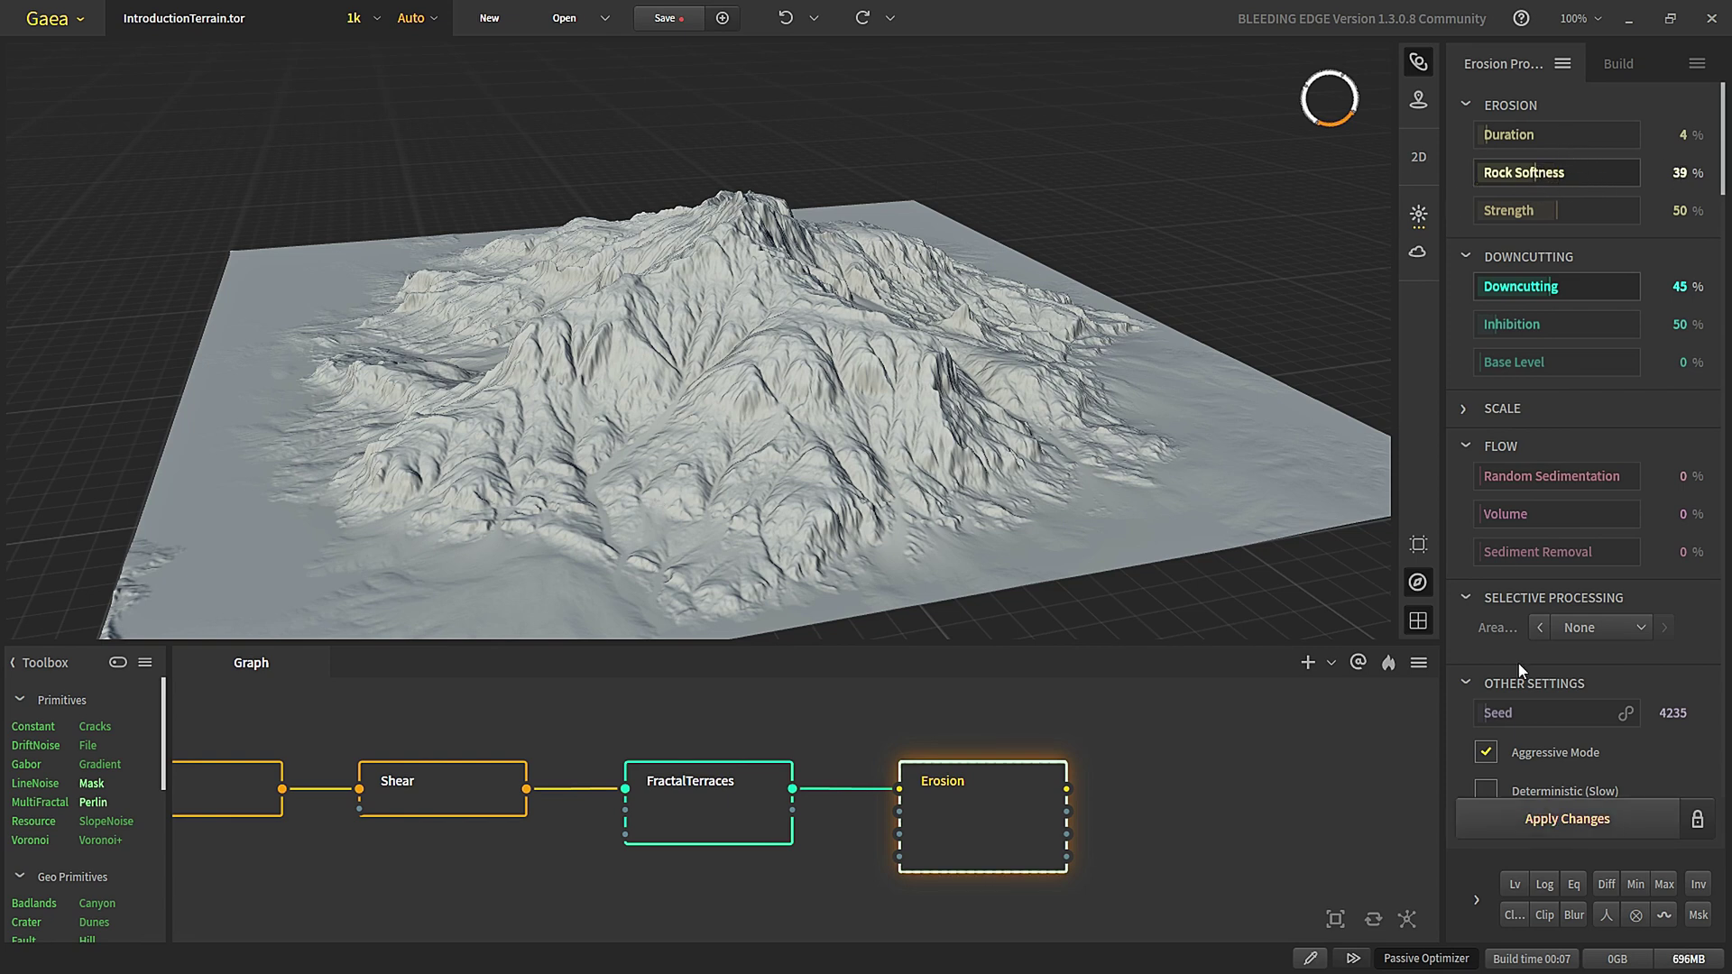
{"action": "left_click", "coordinate": [1524, 826]}
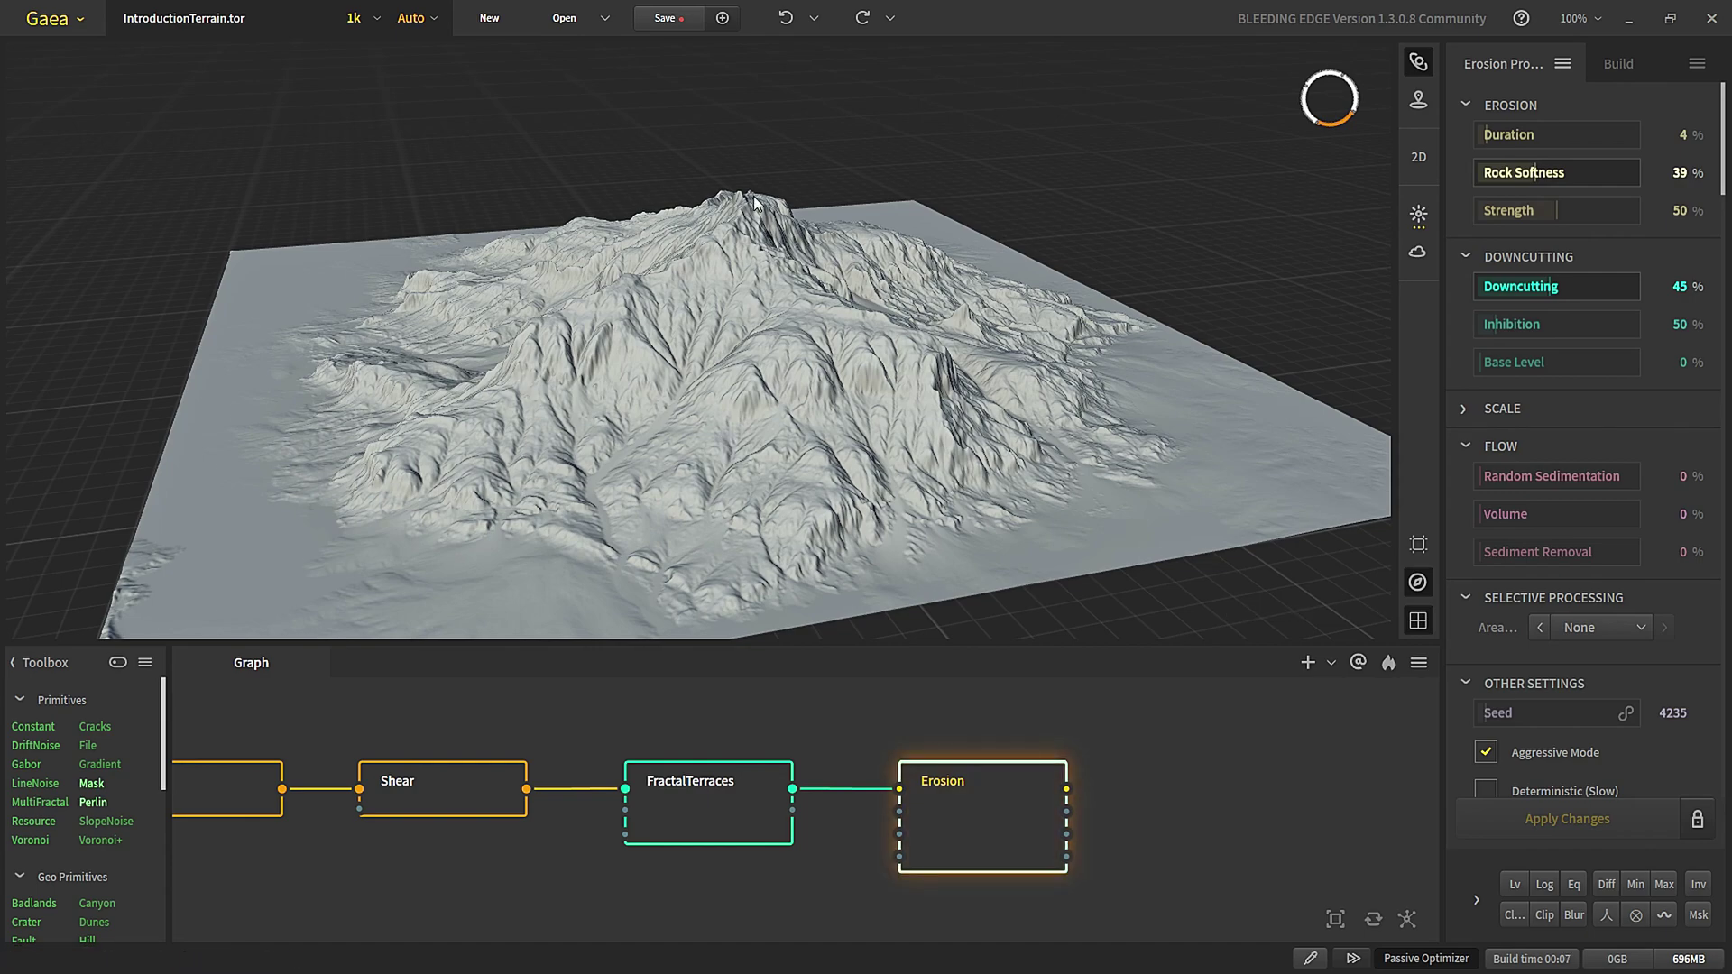
{"action": "scroll", "coordinate": [648, 484], "scroll_direction": "up", "scroll_amount": 2}
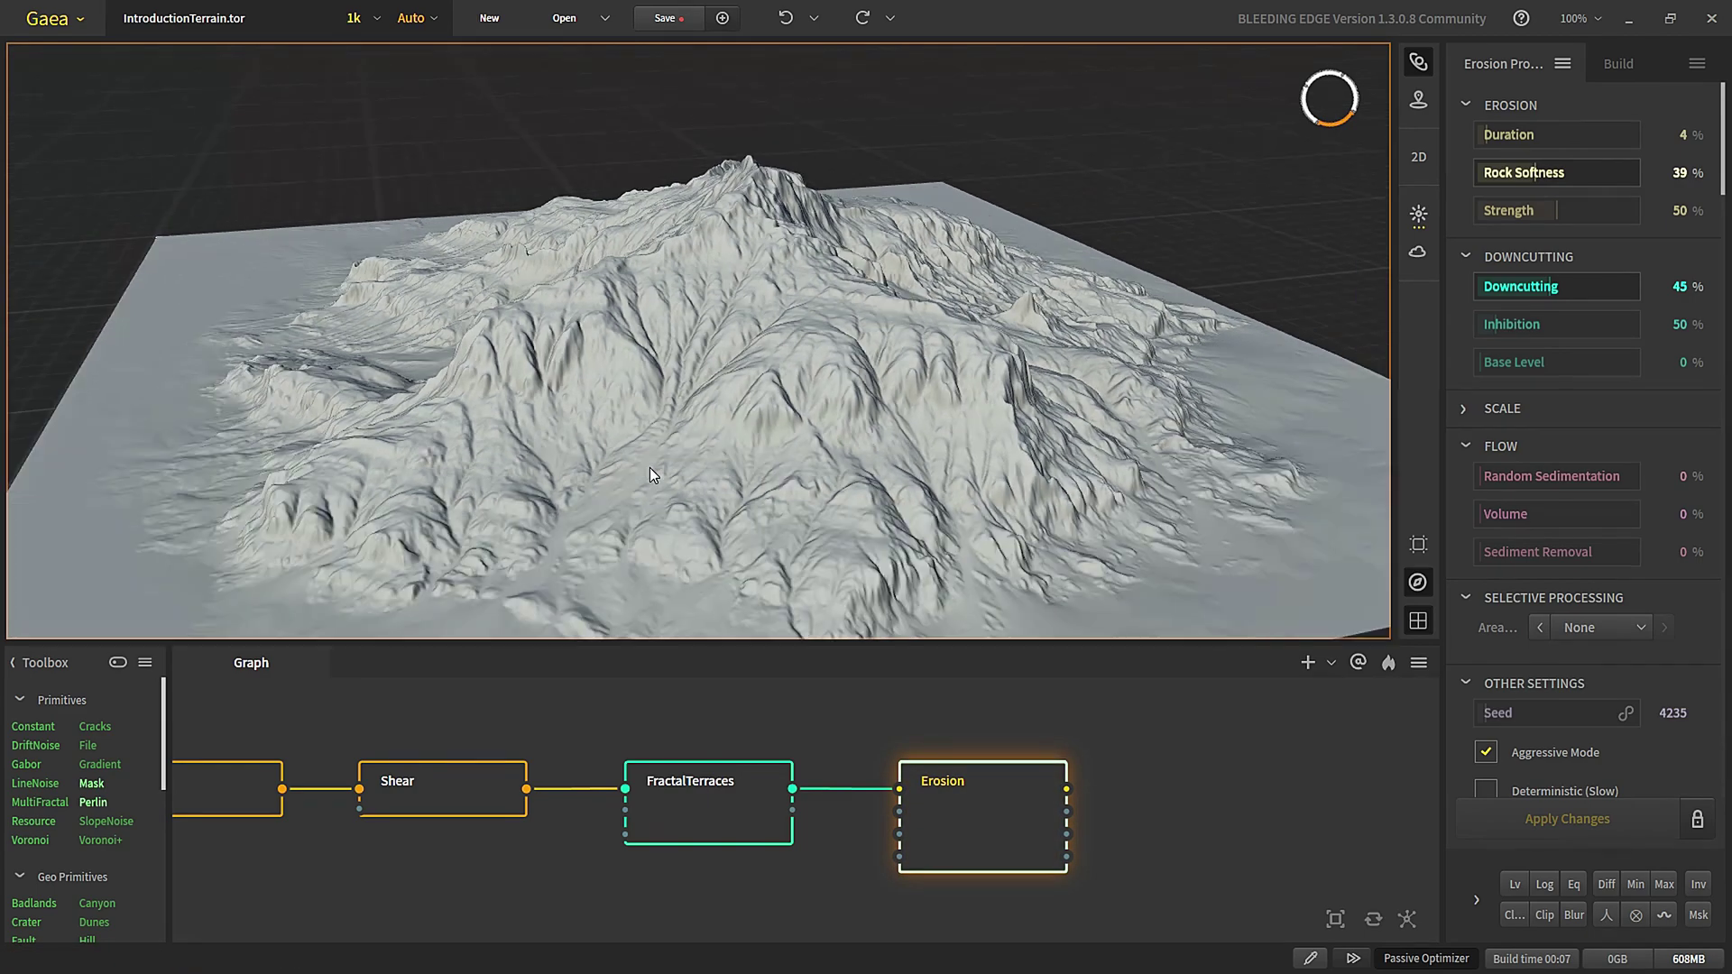
{"action": "mouse_move", "coordinate": [650, 467]}
{"action": "left_mouse_down"}
{"action": "mouse_move", "coordinate": [590, 505]}
{"action": "mouse_move", "coordinate": [609, 451]}
{"action": "mouse_move", "coordinate": [676, 463]}
{"action": "left_mouse_up"}
{"action": "scroll", "coordinate": [582, 469], "scroll_direction": "up", "scroll_amount": 3}
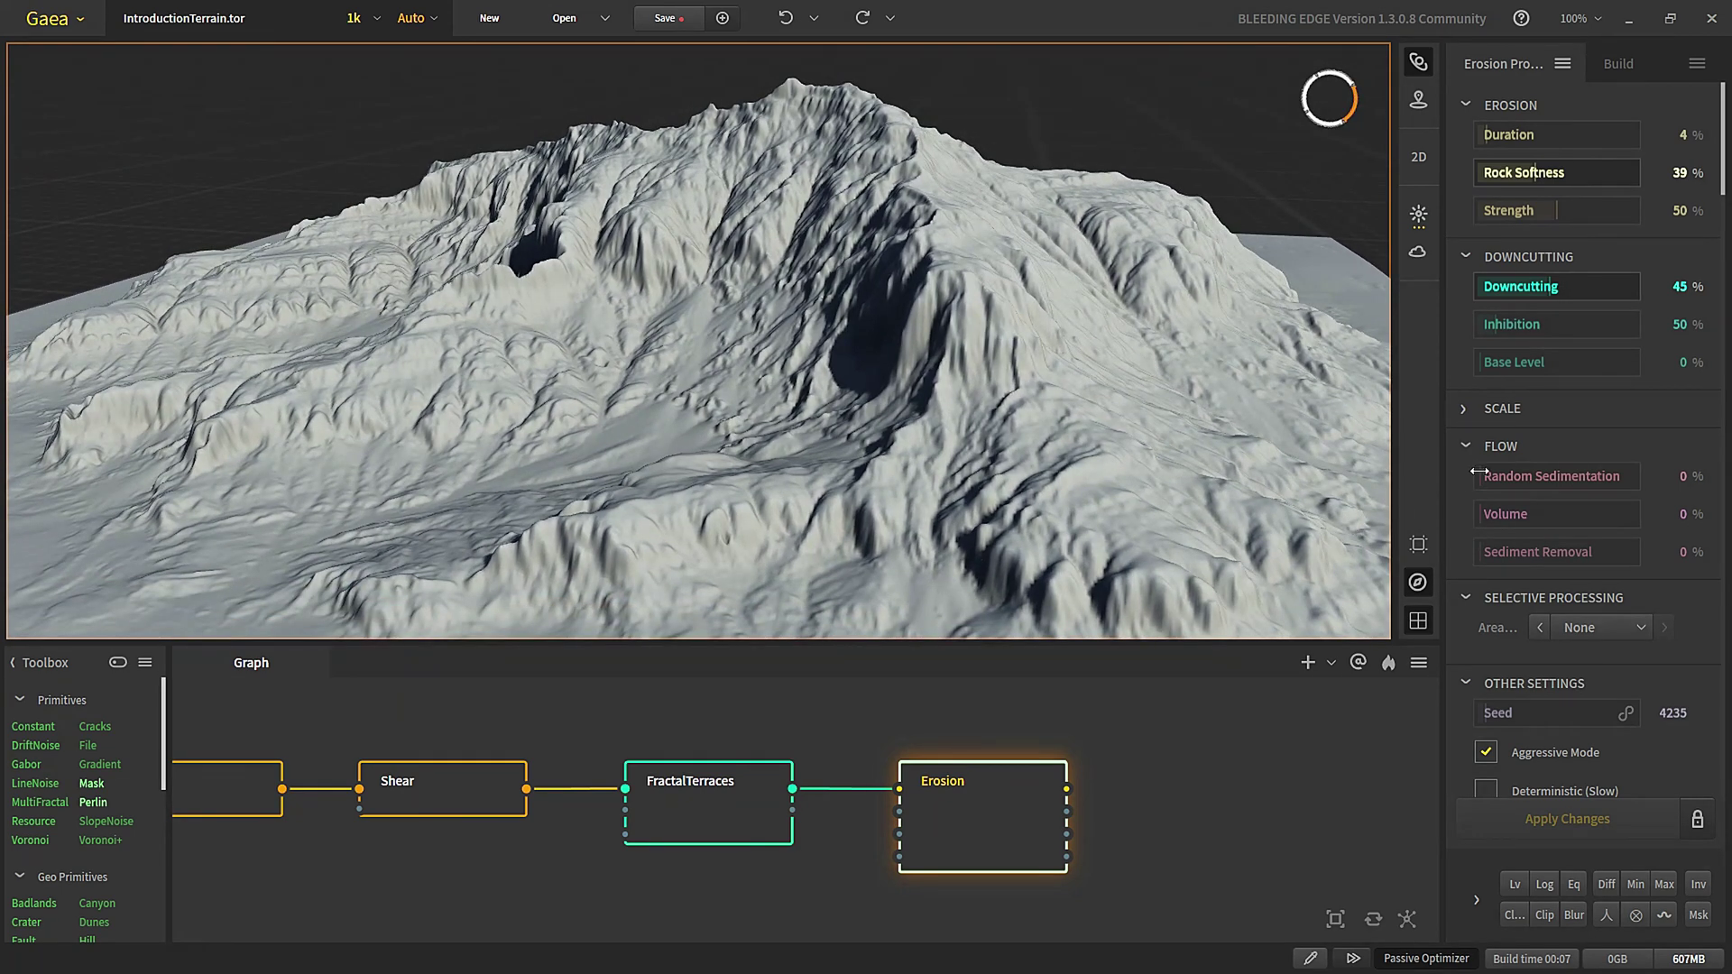
- Set the Erosion node's random sedimentation to 115%, apply it, and inspect the mountain's base
{"action": "left_click", "coordinate": [1535, 478]}
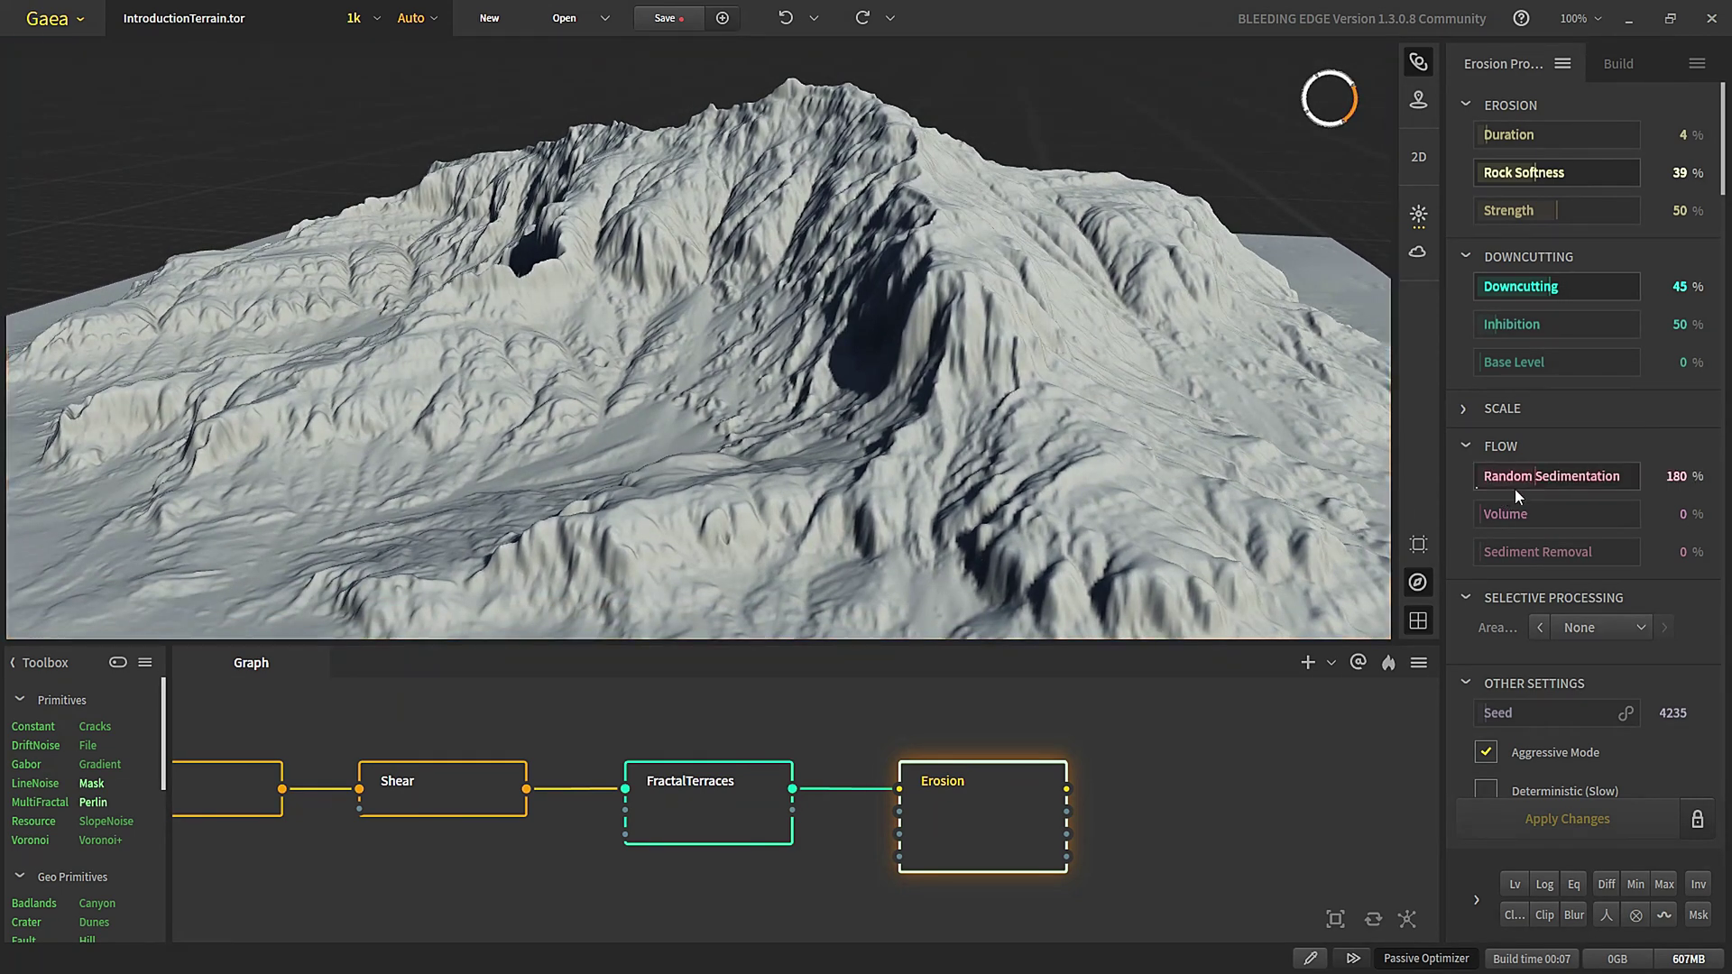
{"action": "left_click", "coordinate": [1516, 478]}
{"action": "left_click", "coordinate": [1553, 820]}
{"action": "scroll", "coordinate": [603, 409], "scroll_direction": "down", "scroll_amount": 3}
{"action": "mouse_move", "coordinate": [581, 503]}
{"action": "left_mouse_down"}
{"action": "mouse_move", "coordinate": [635, 415]}
{"action": "mouse_move", "coordinate": [572, 490]}
{"action": "left_mouse_up"}
{"action": "mouse_move", "coordinate": [935, 494]}
{"action": "left_mouse_down"}
{"action": "mouse_move", "coordinate": [1001, 522]}
{"action": "mouse_move", "coordinate": [621, 504]}
{"action": "mouse_move", "coordinate": [625, 489]}
{"action": "left_mouse_up"}
{"action": "scroll", "coordinate": [632, 487], "scroll_direction": "up", "scroll_amount": 3}
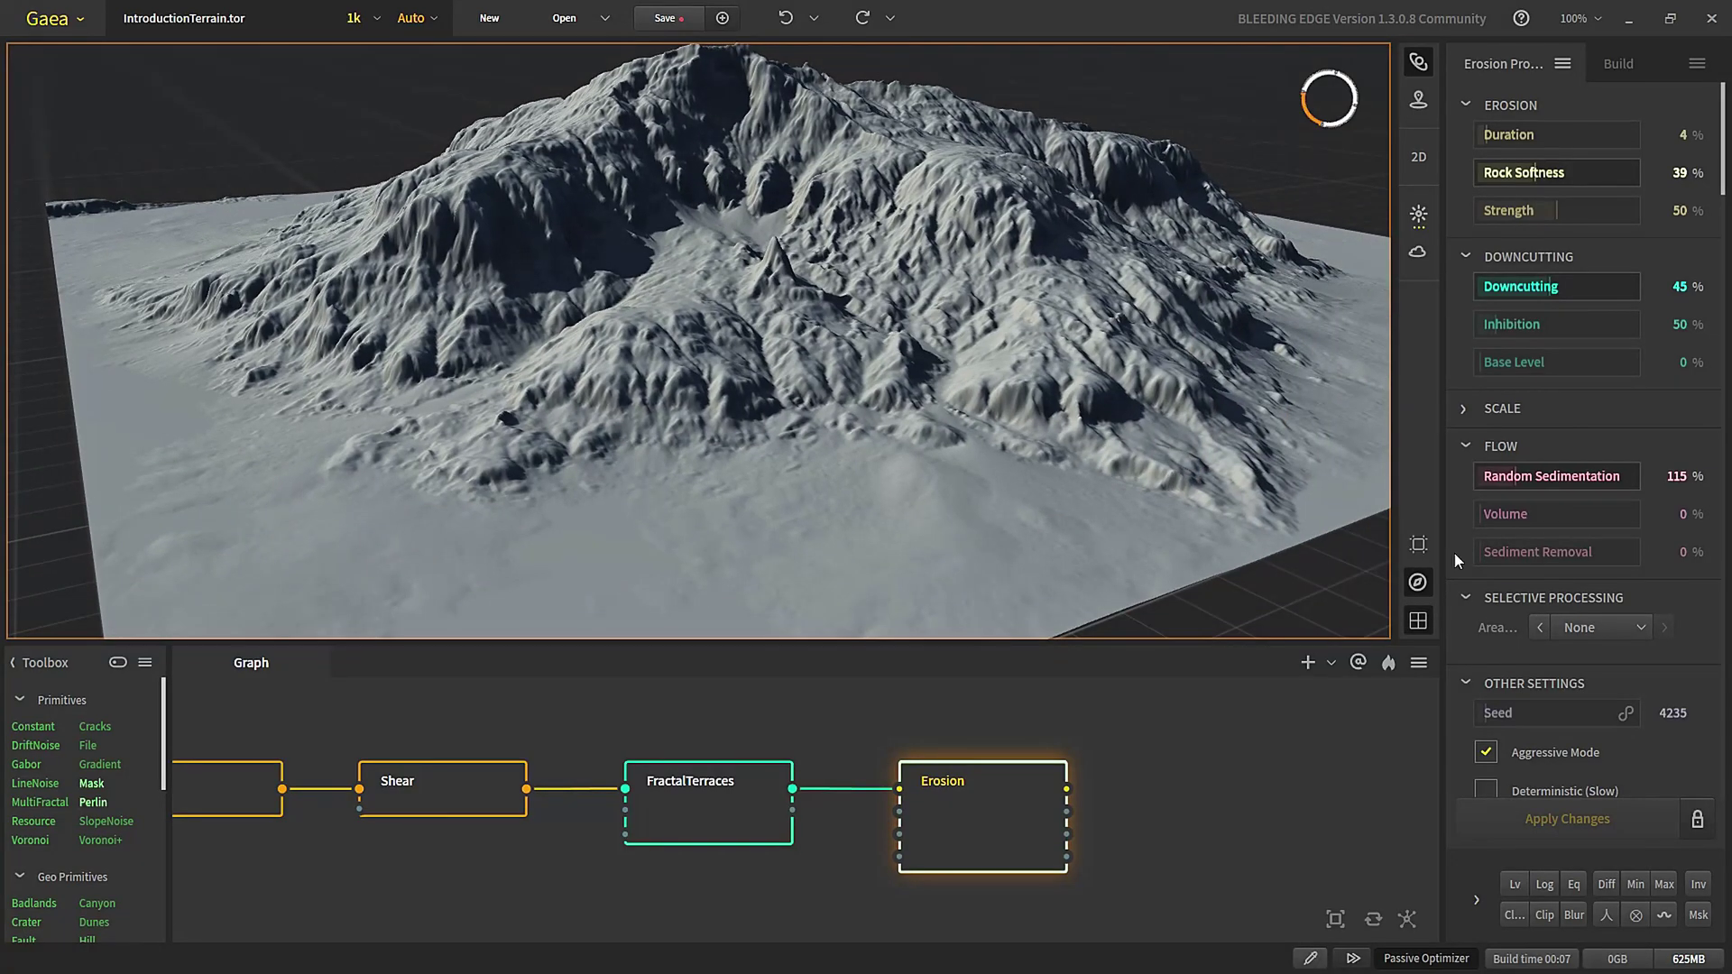
- Try random sedimentation at 16% and at 419% on the Erosion node, applying each value for comparison
{"action": "left_click_drag", "start_coordinate": [1507, 487], "coordinate": [1452, 478]}
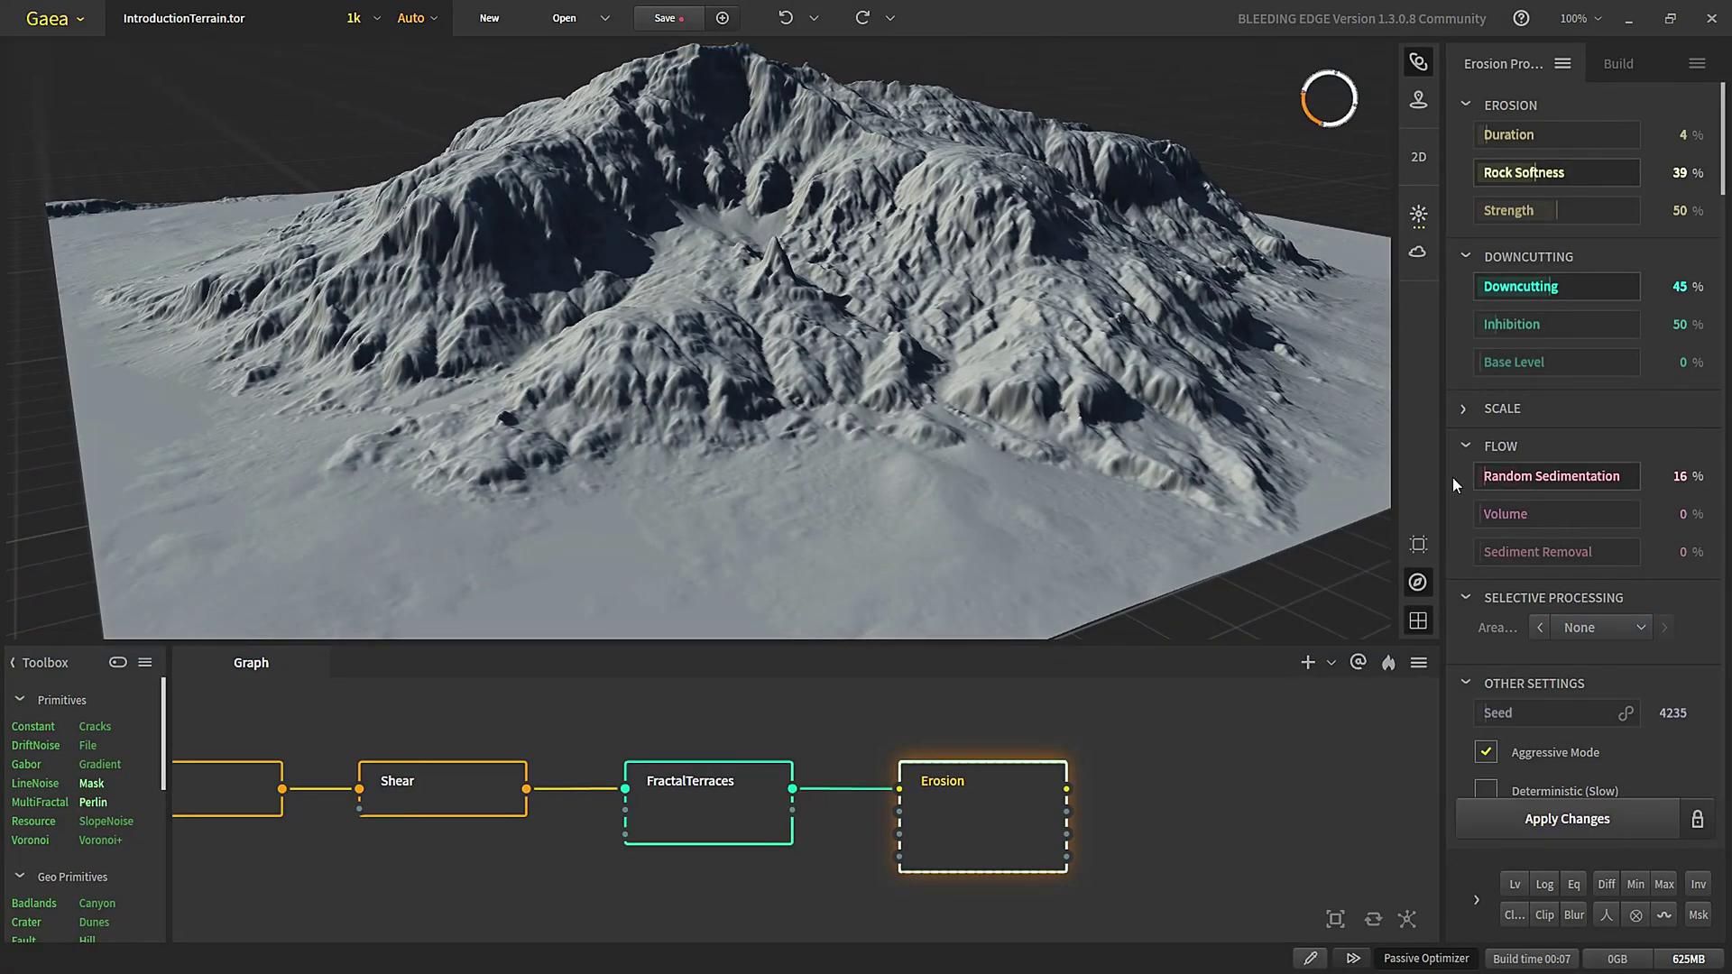
{"action": "left_click", "coordinate": [1585, 817]}
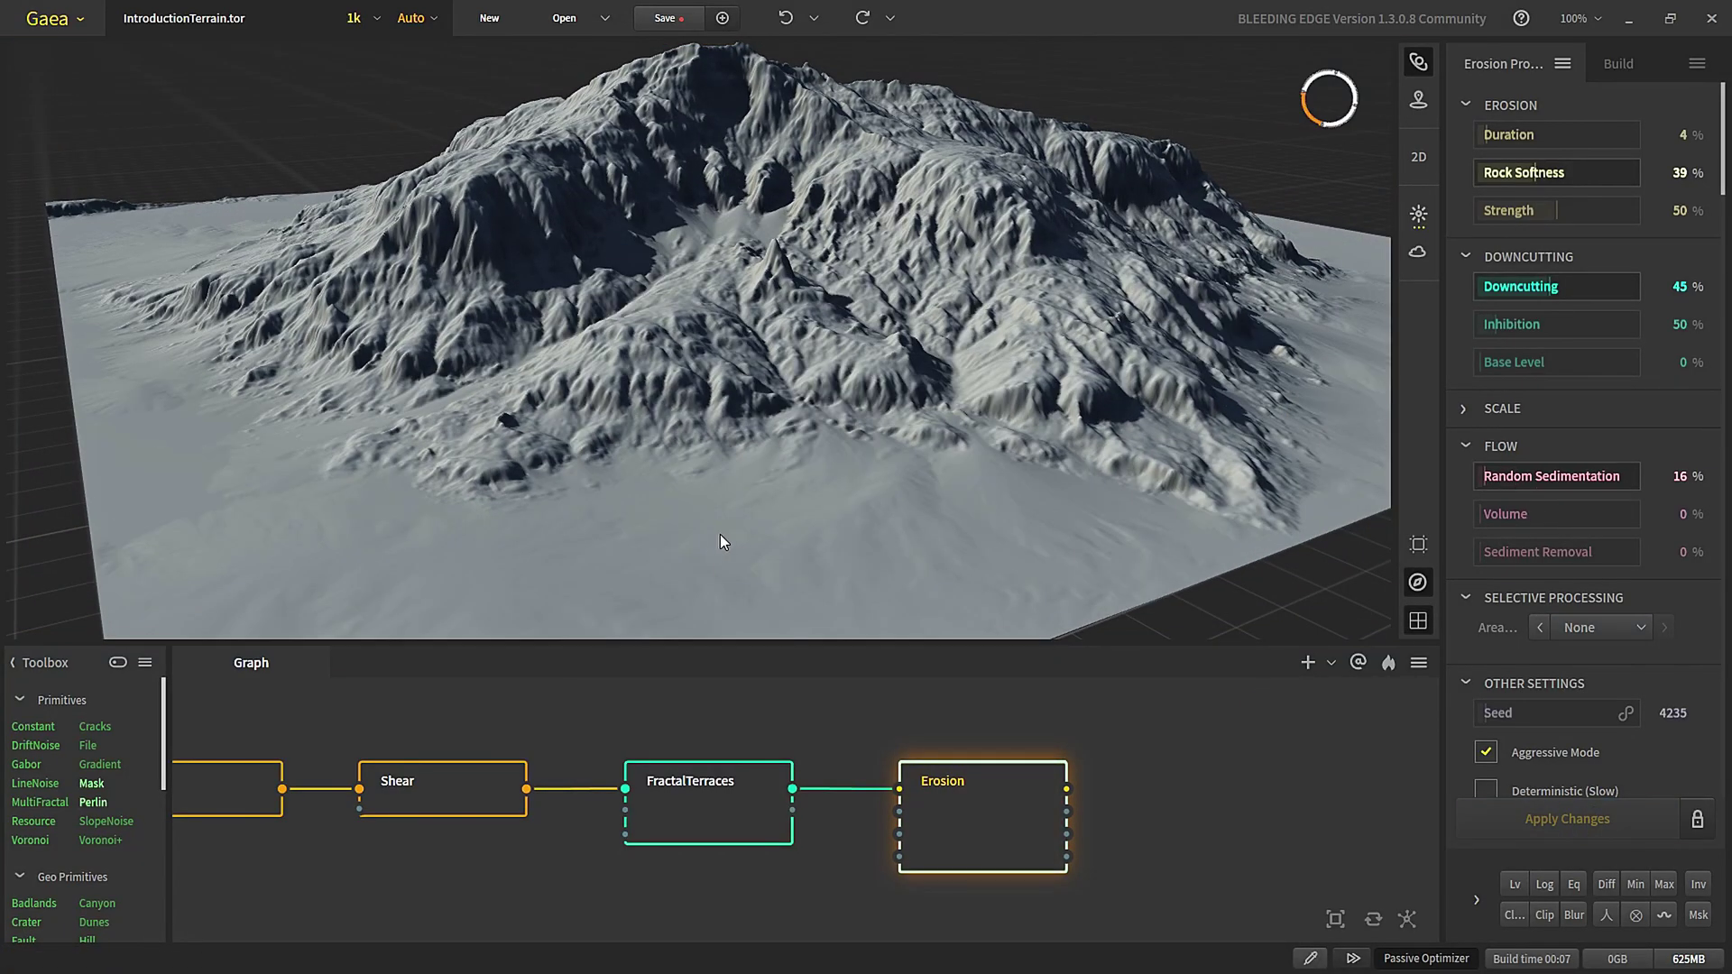
{"action": "left_click", "coordinate": [1607, 476]}
{"action": "left_click", "coordinate": [1574, 822]}
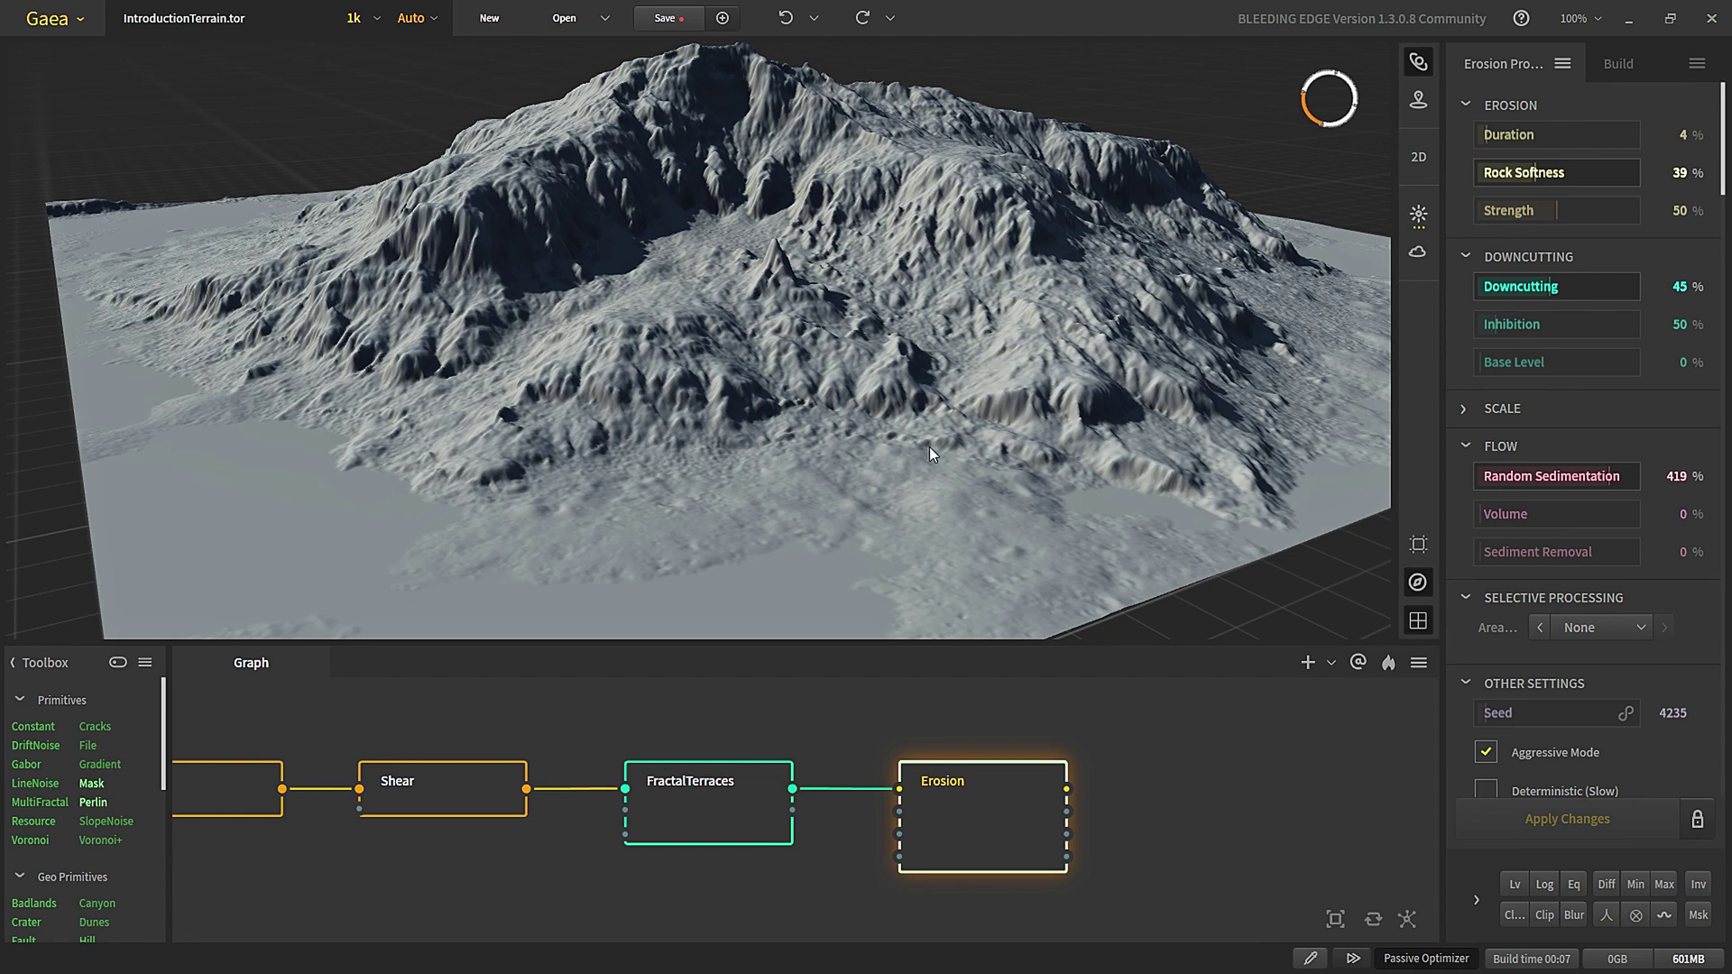
{"action": "left_click_drag", "start_coordinate": [1133, 456], "coordinate": [920, 538]}
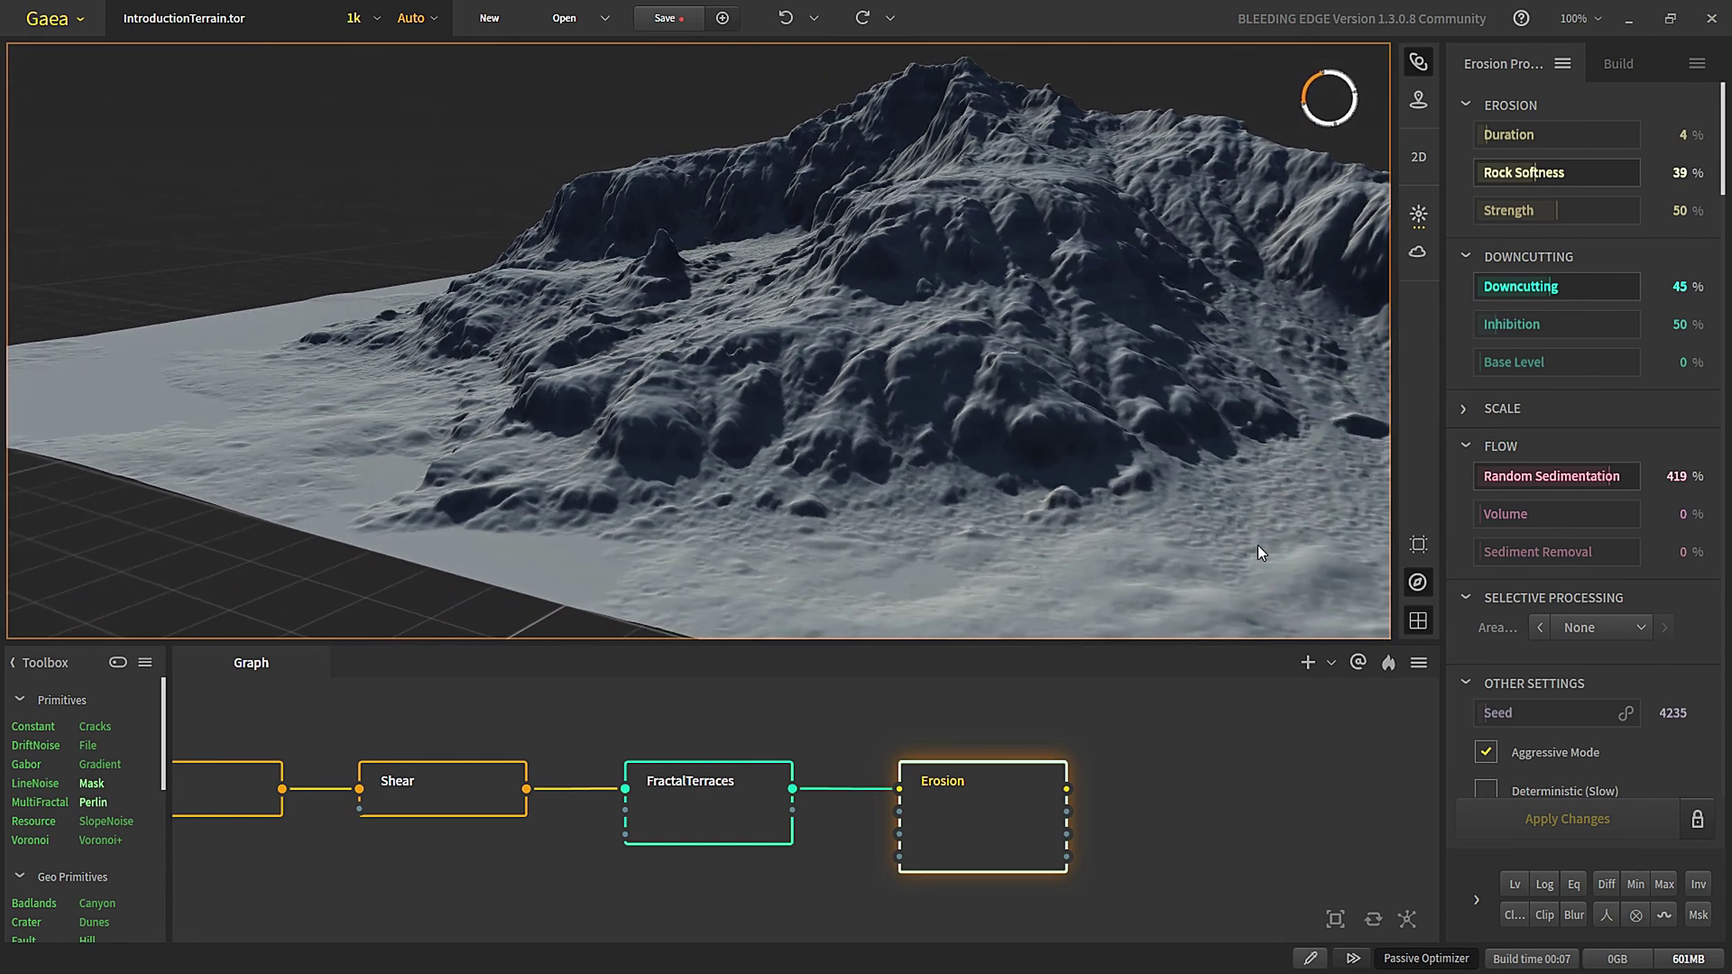
- Set the Erosion node's random sedimentation to 106% and its downcutting to 29%, and apply the changes
{"action": "left_click", "coordinate": [1519, 478]}
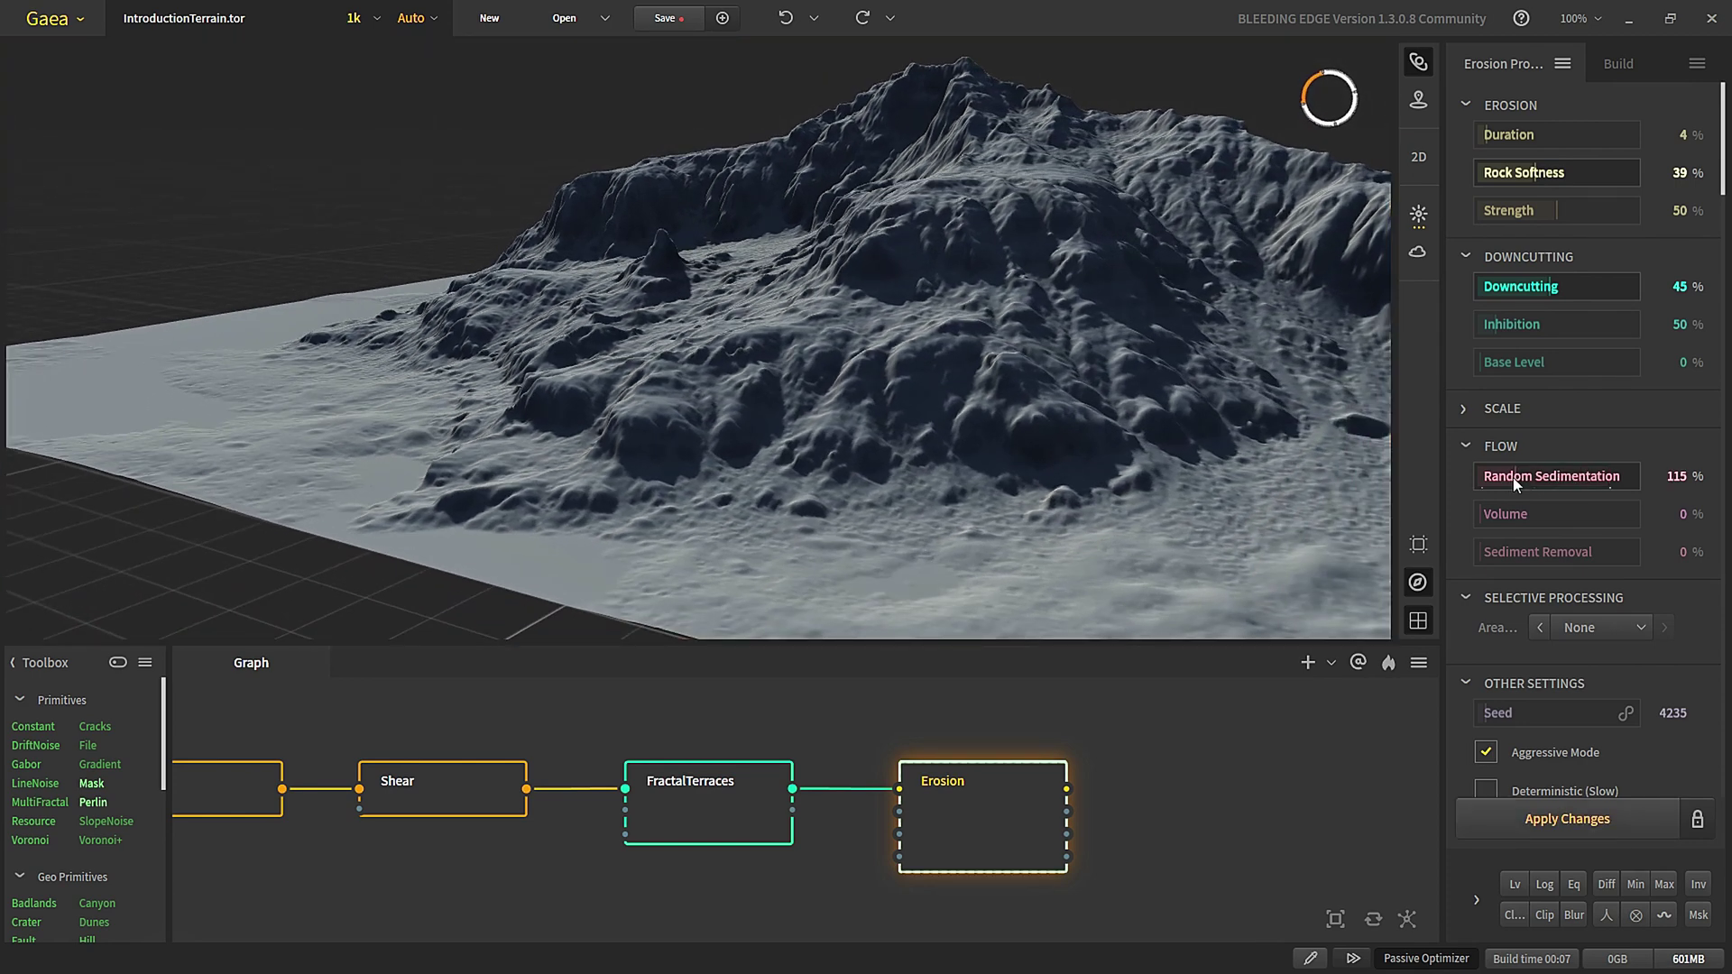
{"action": "left_click", "coordinate": [1589, 828]}
{"action": "left_click_drag", "start_coordinate": [904, 485], "coordinate": [1050, 500]}
{"action": "left_click_drag", "start_coordinate": [955, 561], "coordinate": [1523, 278]}
{"action": "left_click", "coordinate": [1524, 286]}
{"action": "left_click", "coordinate": [1589, 821]}
{"action": "scroll", "coordinate": [979, 802], "scroll_direction": "down", "scroll_amount": 3}
- Add a second Erosion node connected to the first one's output and align it with the chain
{"action": "middle_click_drag", "start_coordinate": [986, 822], "coordinate": [852, 820]}
{"action": "scroll", "coordinate": [815, 811], "scroll_direction": "up", "scroll_amount": 3}
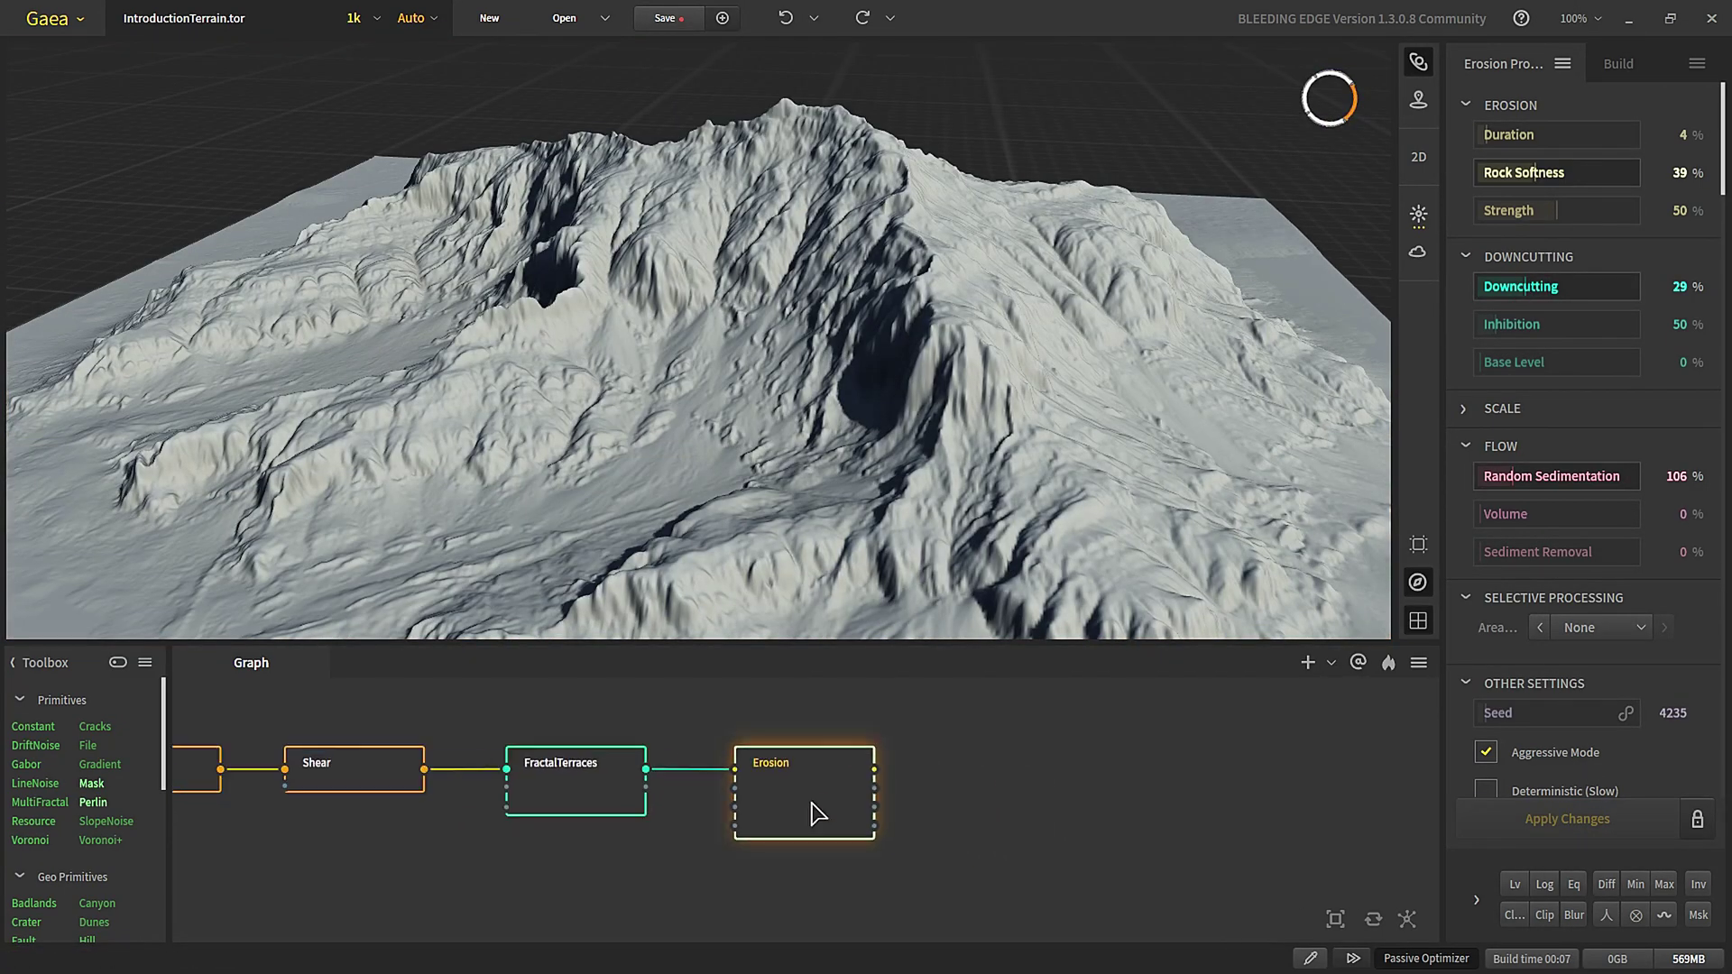
{"action": "scroll", "coordinate": [770, 485], "scroll_direction": "down", "scroll_amount": 2}
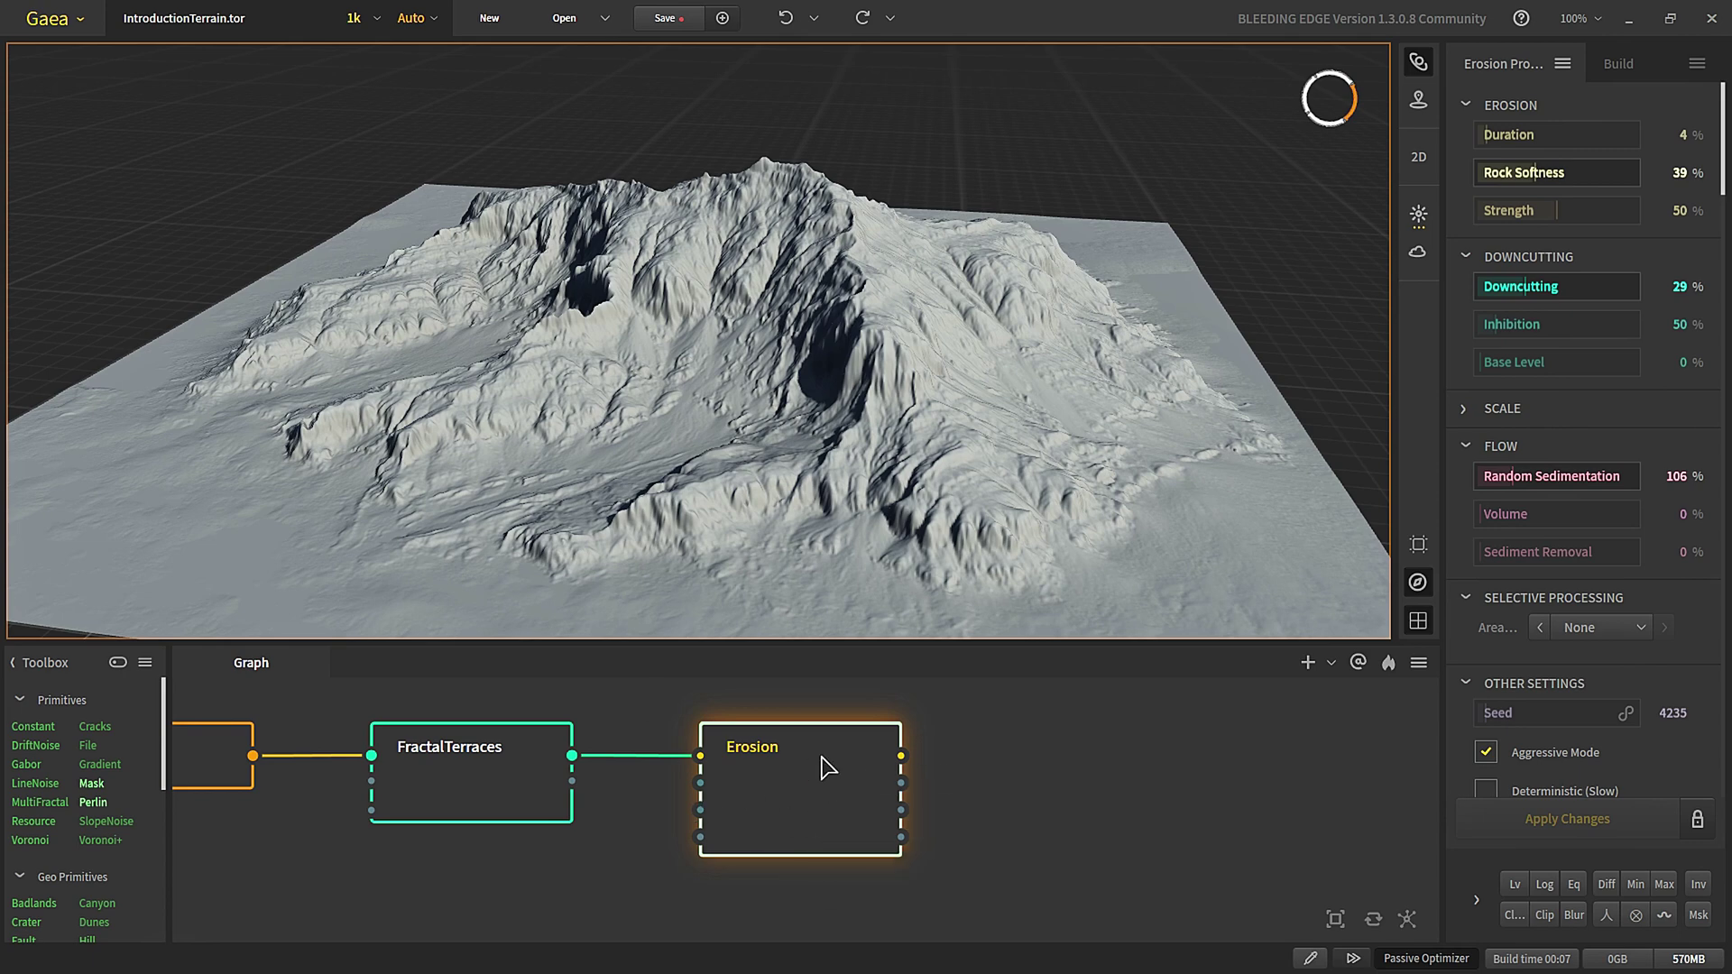
{"action": "left_click_drag", "start_coordinate": [903, 756], "coordinate": [1064, 756]}
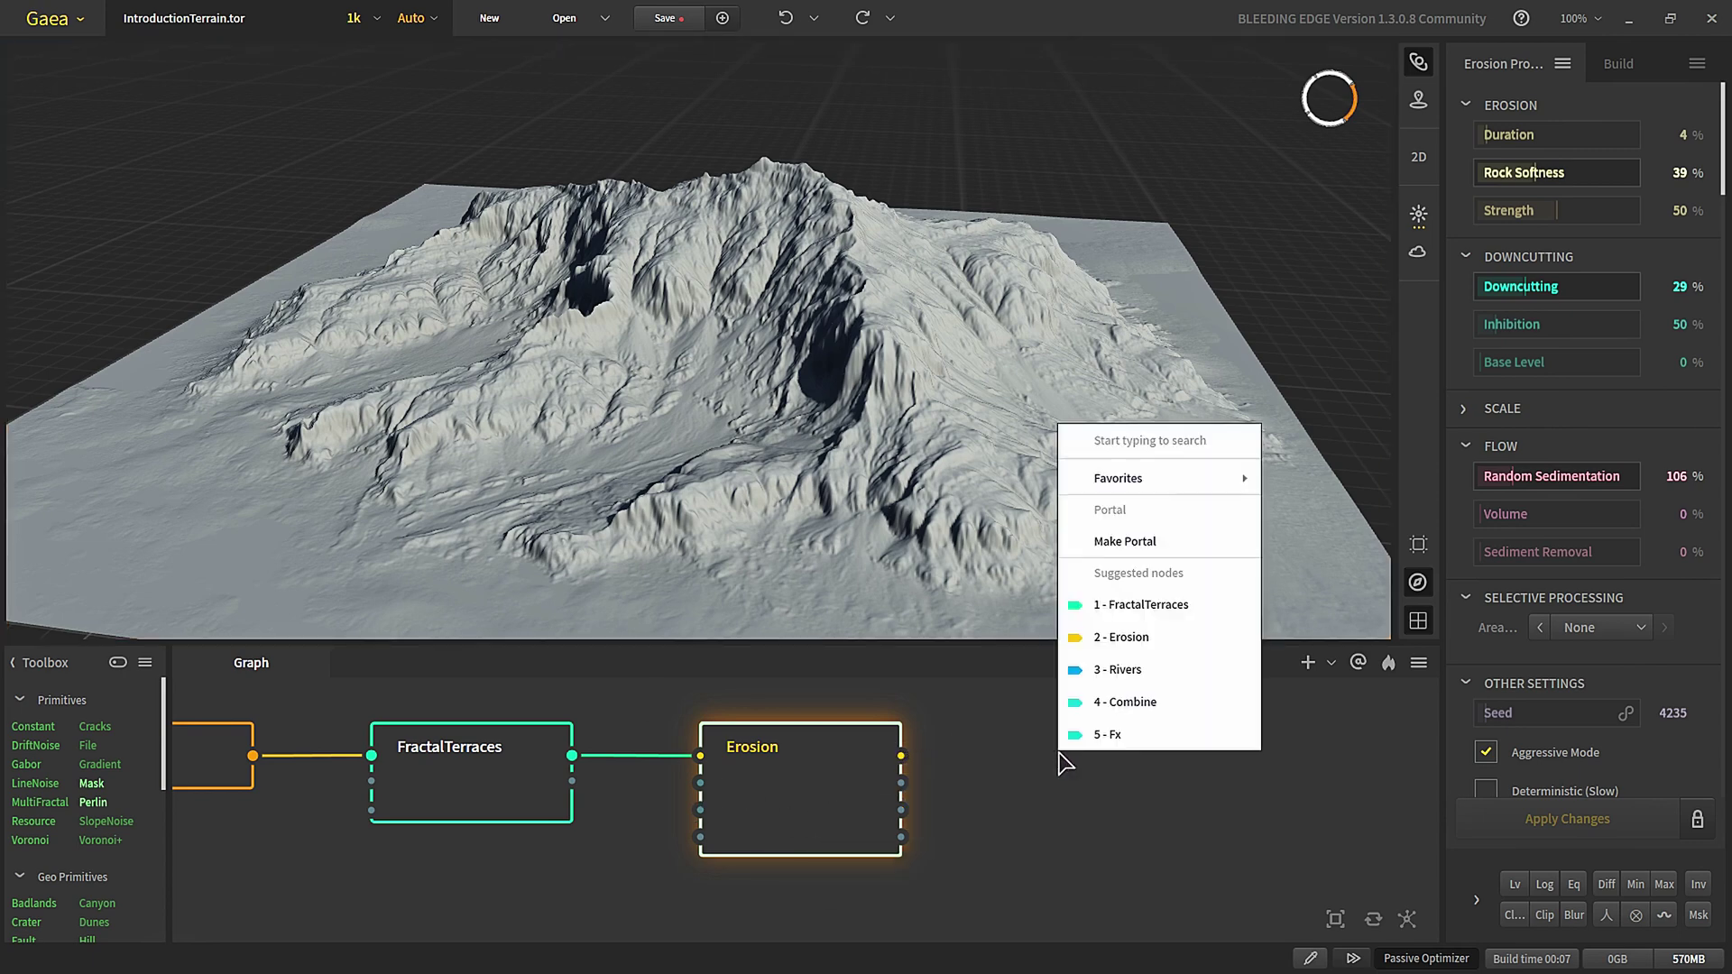
{"action": "type", "text": "er"}
{"action": "left_click", "coordinate": [1096, 828]}
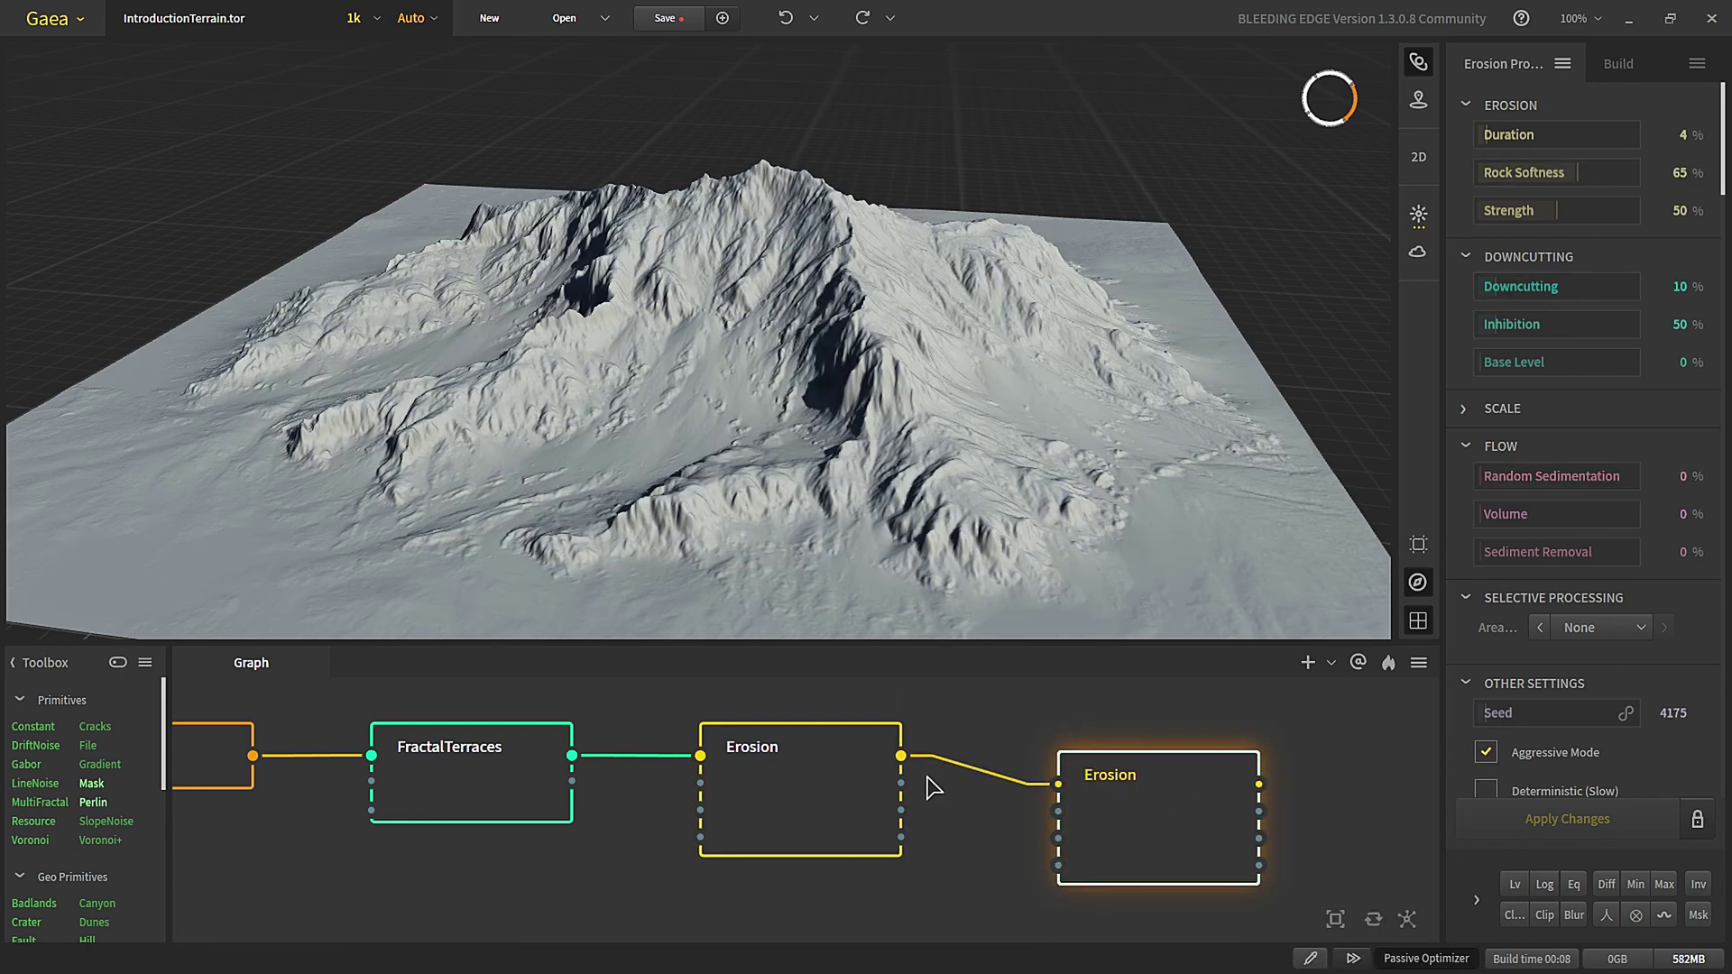
{"action": "middle_click_drag", "start_coordinate": [1167, 781], "coordinate": [1047, 794]}
{"action": "left_click_drag", "start_coordinate": [1008, 857], "coordinate": [958, 829]}
- Compare the terrain of the first Erosion node with that of the second
{"action": "left_click", "coordinate": [725, 820]}
{"action": "left_click", "coordinate": [984, 826]}
{"action": "left_click_drag", "start_coordinate": [929, 441], "coordinate": [879, 467]}
{"action": "left_click_drag", "start_coordinate": [717, 482], "coordinate": [821, 477]}
{"action": "left_click", "coordinate": [704, 811]}
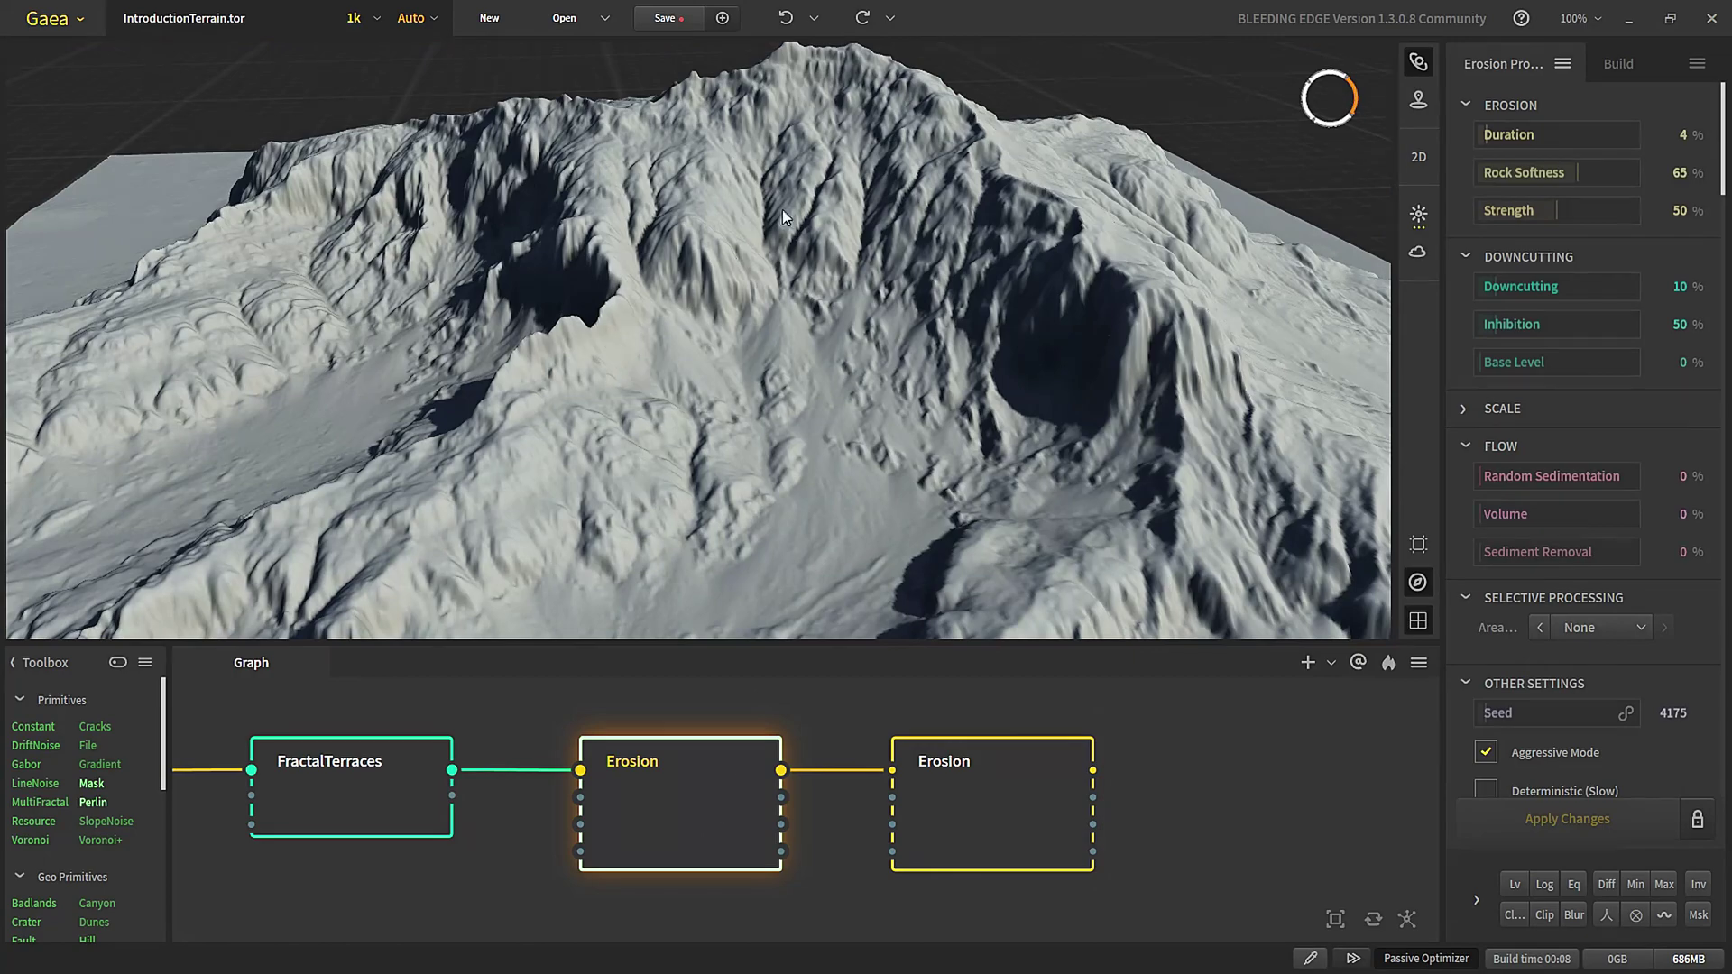
{"action": "left_click_drag", "start_coordinate": [479, 438], "coordinate": [626, 483]}
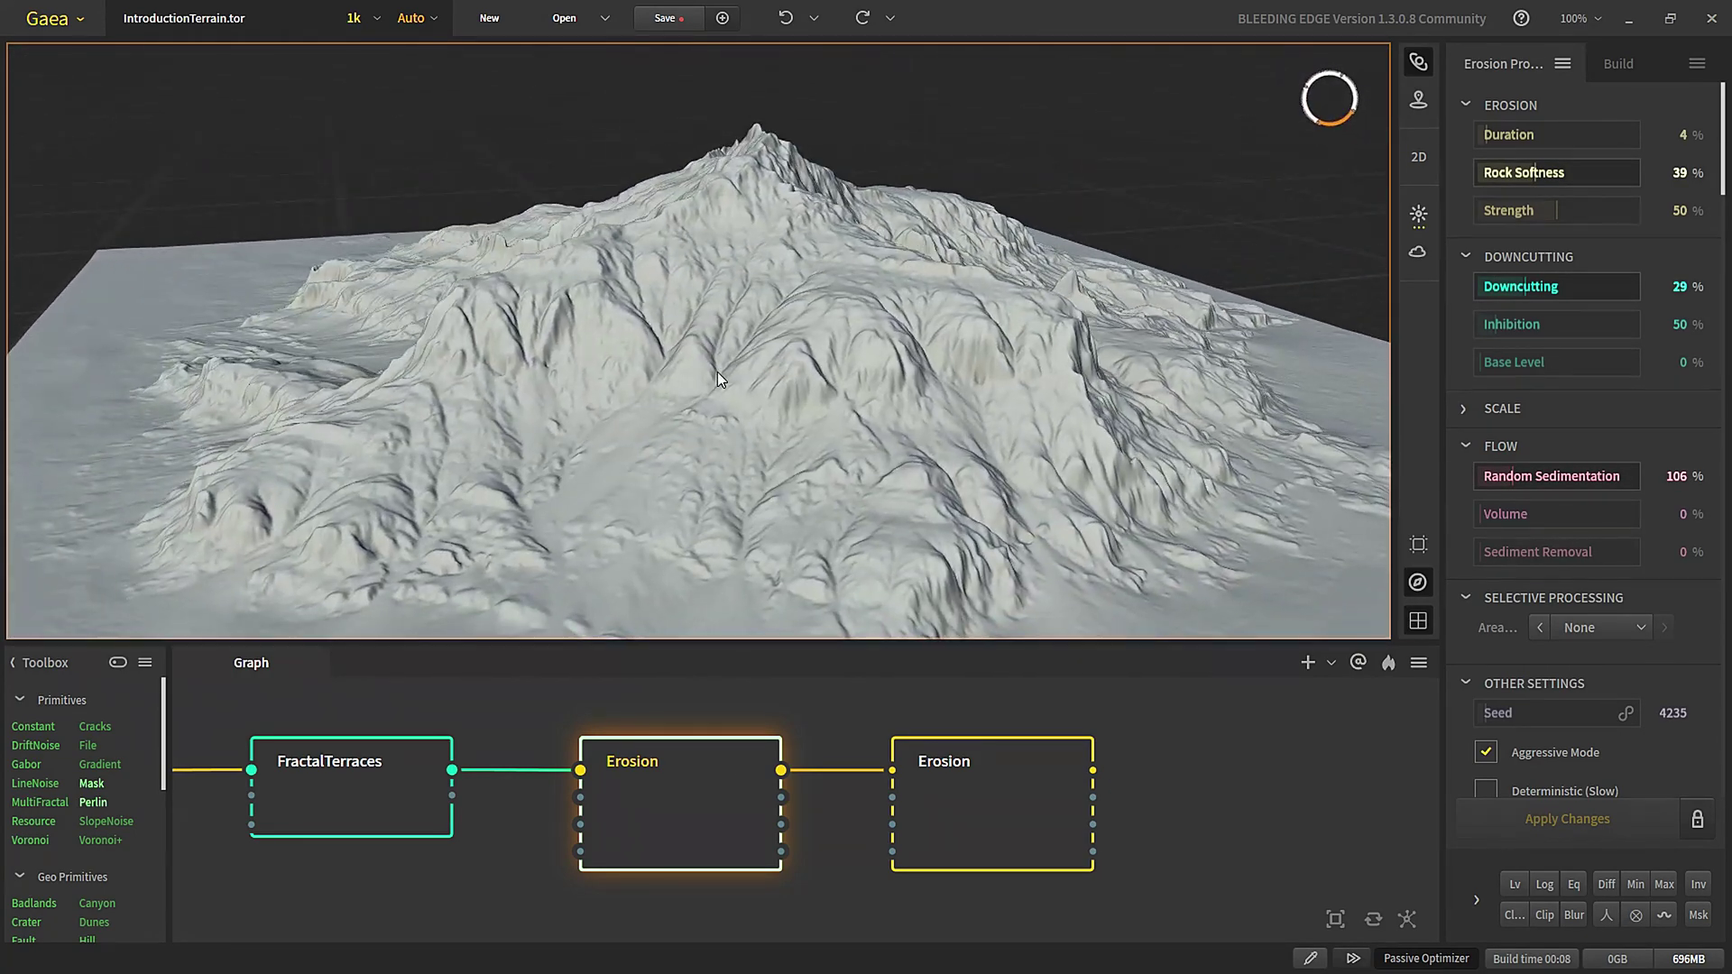
{"action": "scroll", "coordinate": [729, 334], "scroll_direction": "up", "scroll_amount": 3}
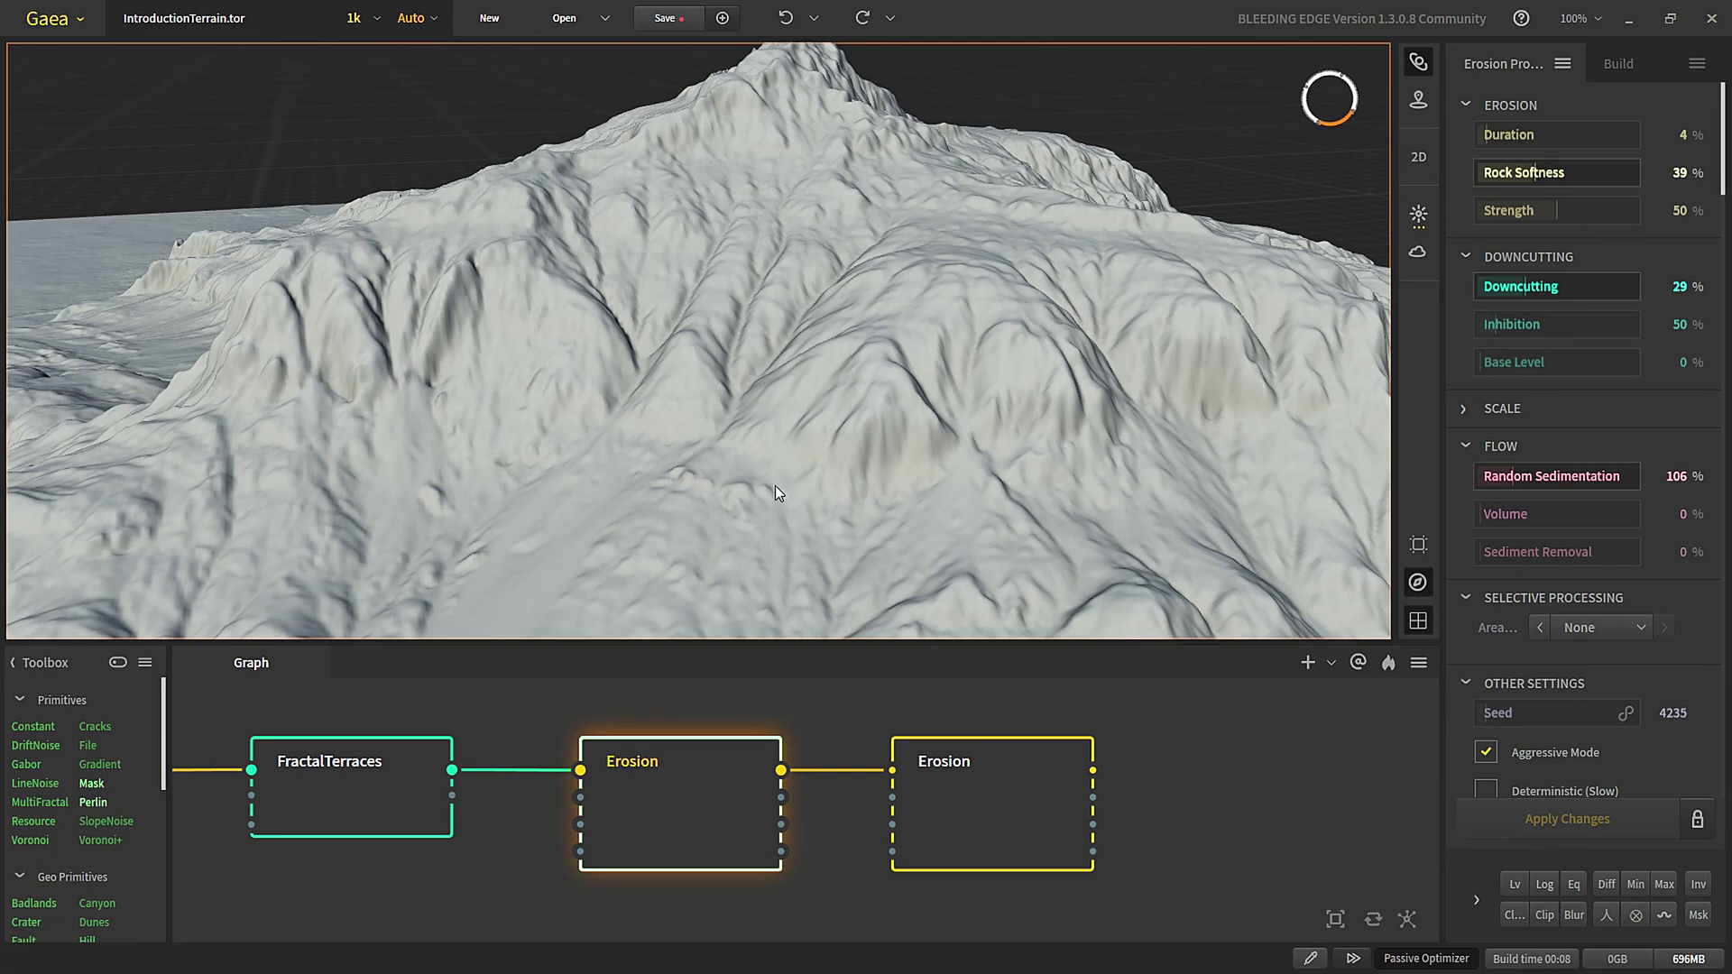
- Set the second Erosion node's downcutting to 23% and apply the change
{"action": "left_click", "coordinate": [970, 806]}
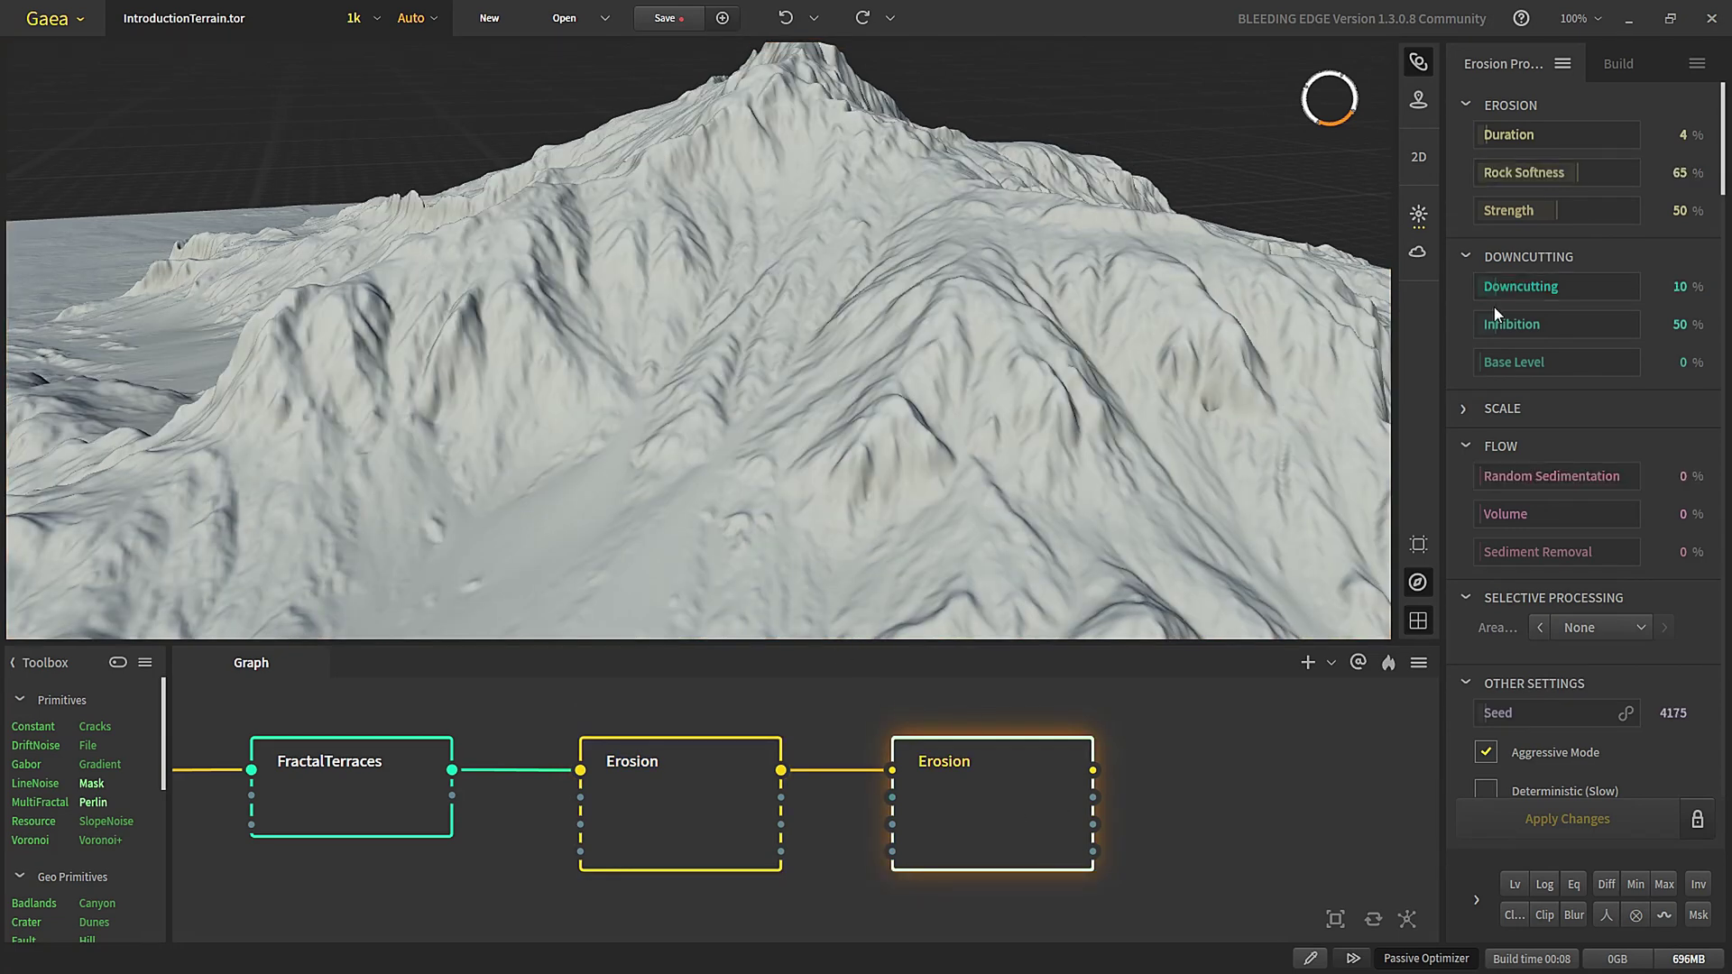
{"action": "left_click", "coordinate": [1592, 819]}
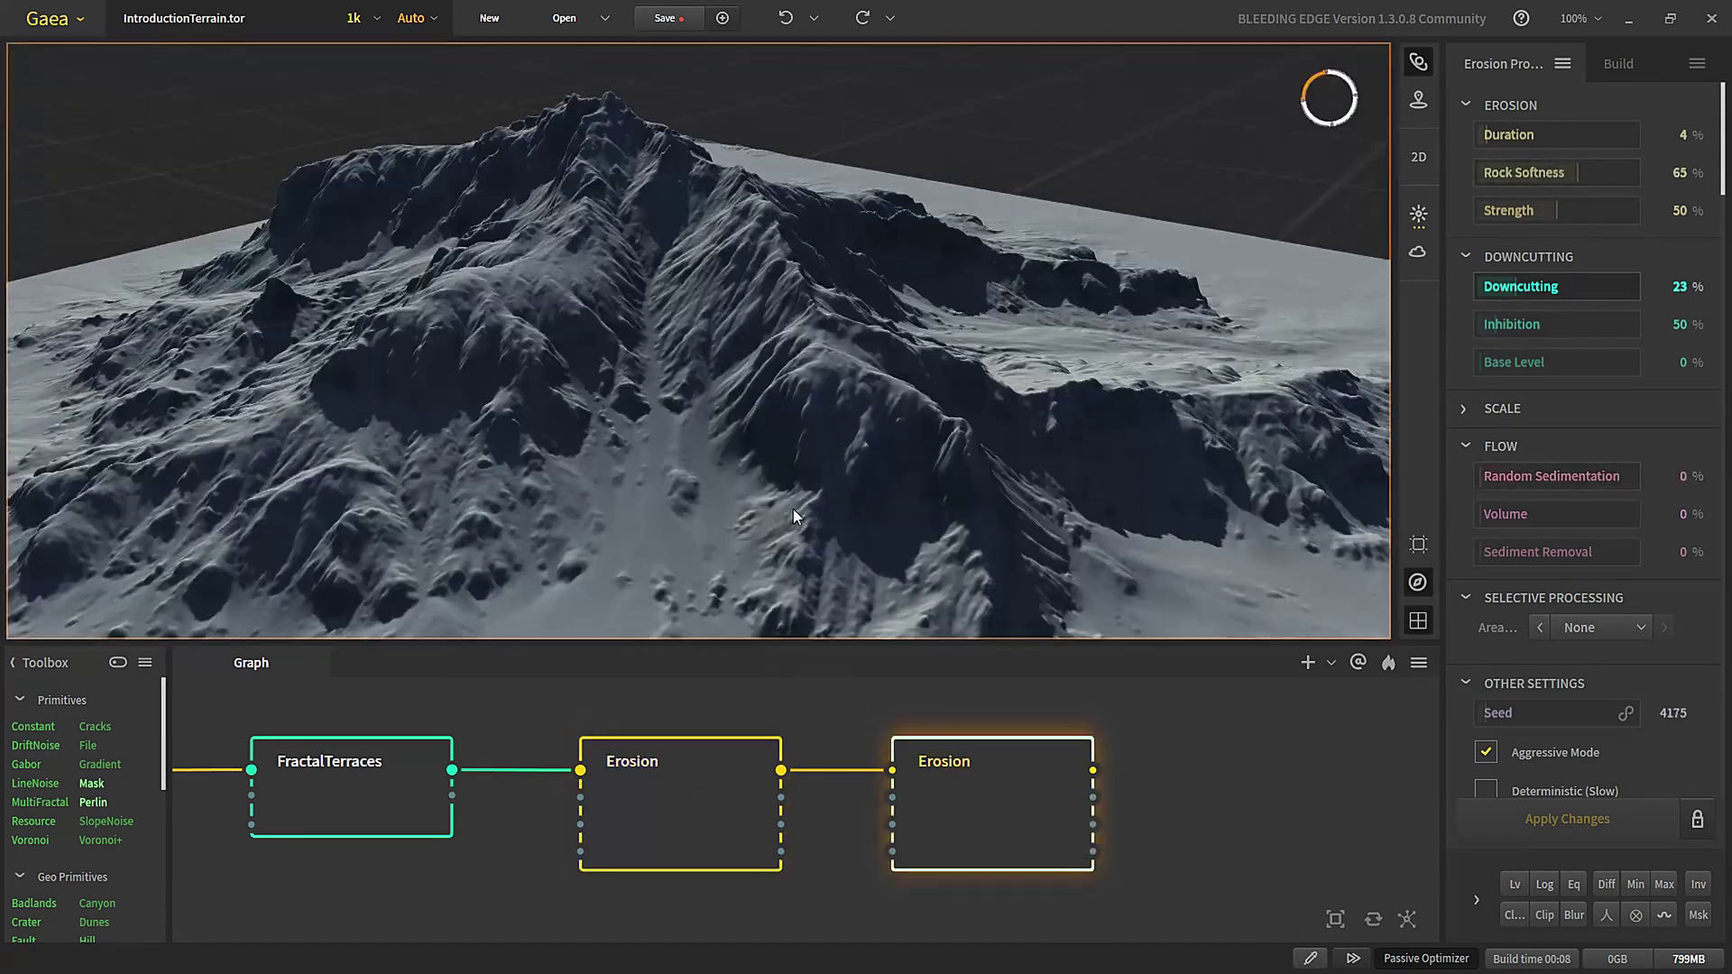
{"action": "scroll", "coordinate": [895, 453], "scroll_direction": "down", "scroll_amount": 4}
{"action": "left_click_drag", "start_coordinate": [895, 453], "coordinate": [754, 462]}
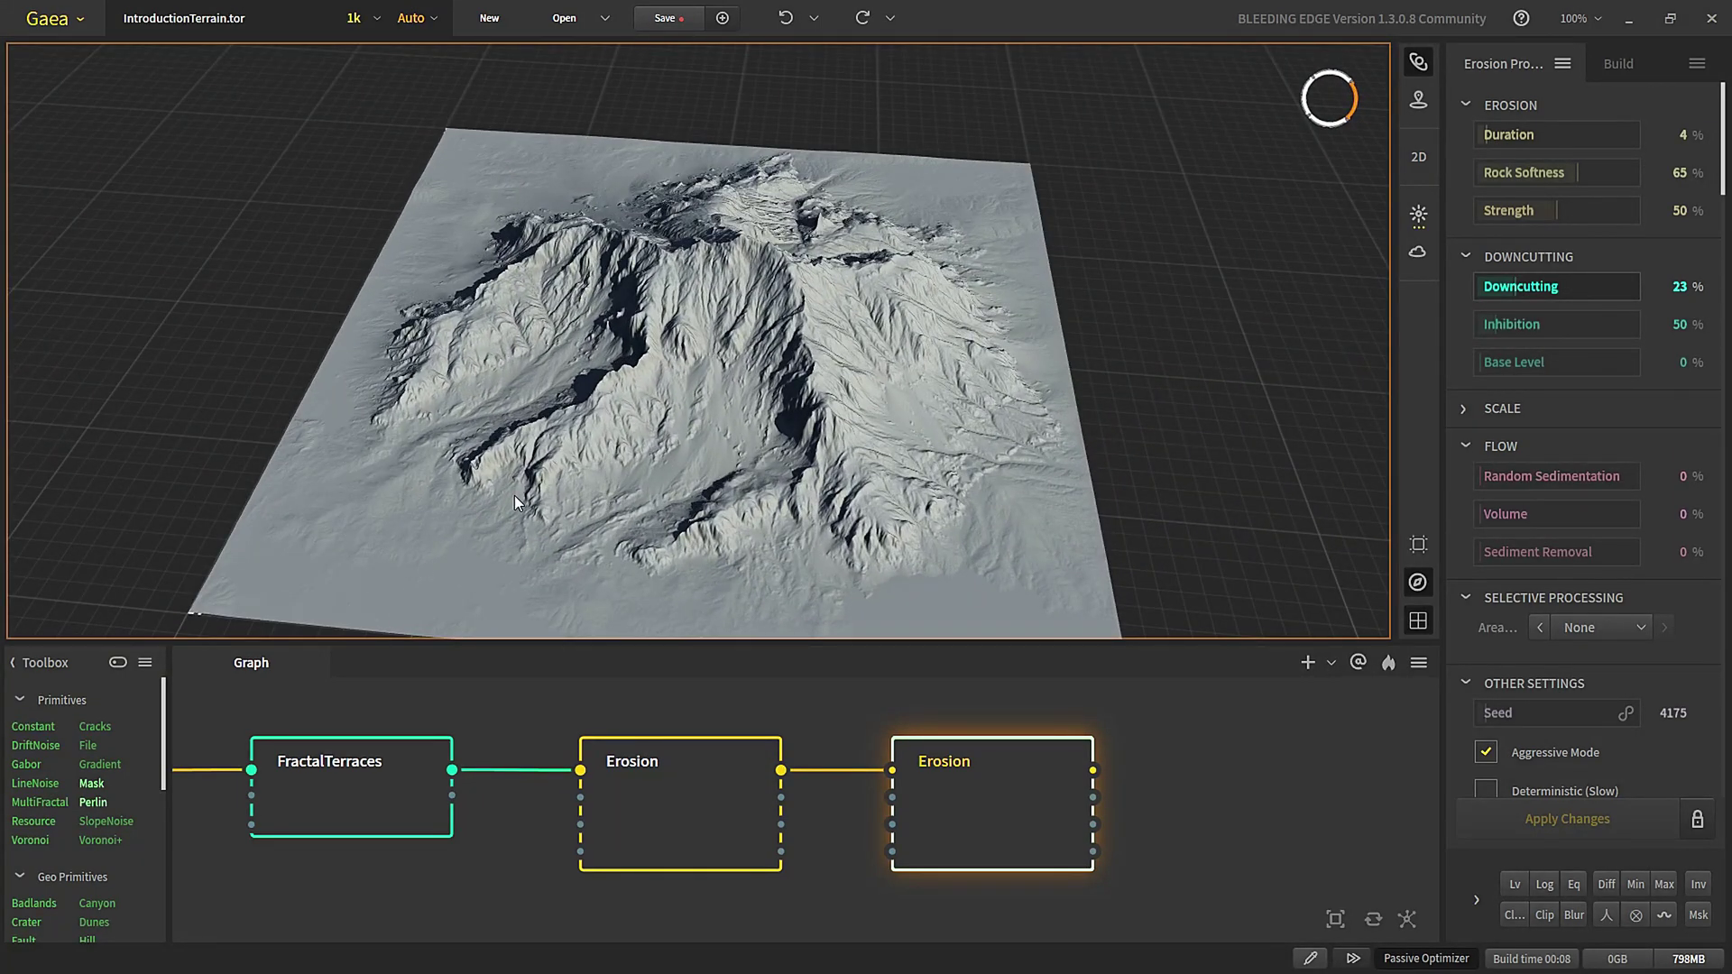
- Examine the doubly eroded terrain from several angles, including its edges and corners, and review the whole node chain
{"action": "scroll", "coordinate": [514, 495], "scroll_direction": "down", "scroll_amount": 3}
{"action": "scroll", "coordinate": [761, 476], "scroll_direction": "up", "scroll_amount": 2}
{"action": "scroll", "coordinate": [664, 451], "scroll_direction": "up", "scroll_amount": 4}
{"action": "left_click_drag", "start_coordinate": [722, 479], "coordinate": [891, 517]}
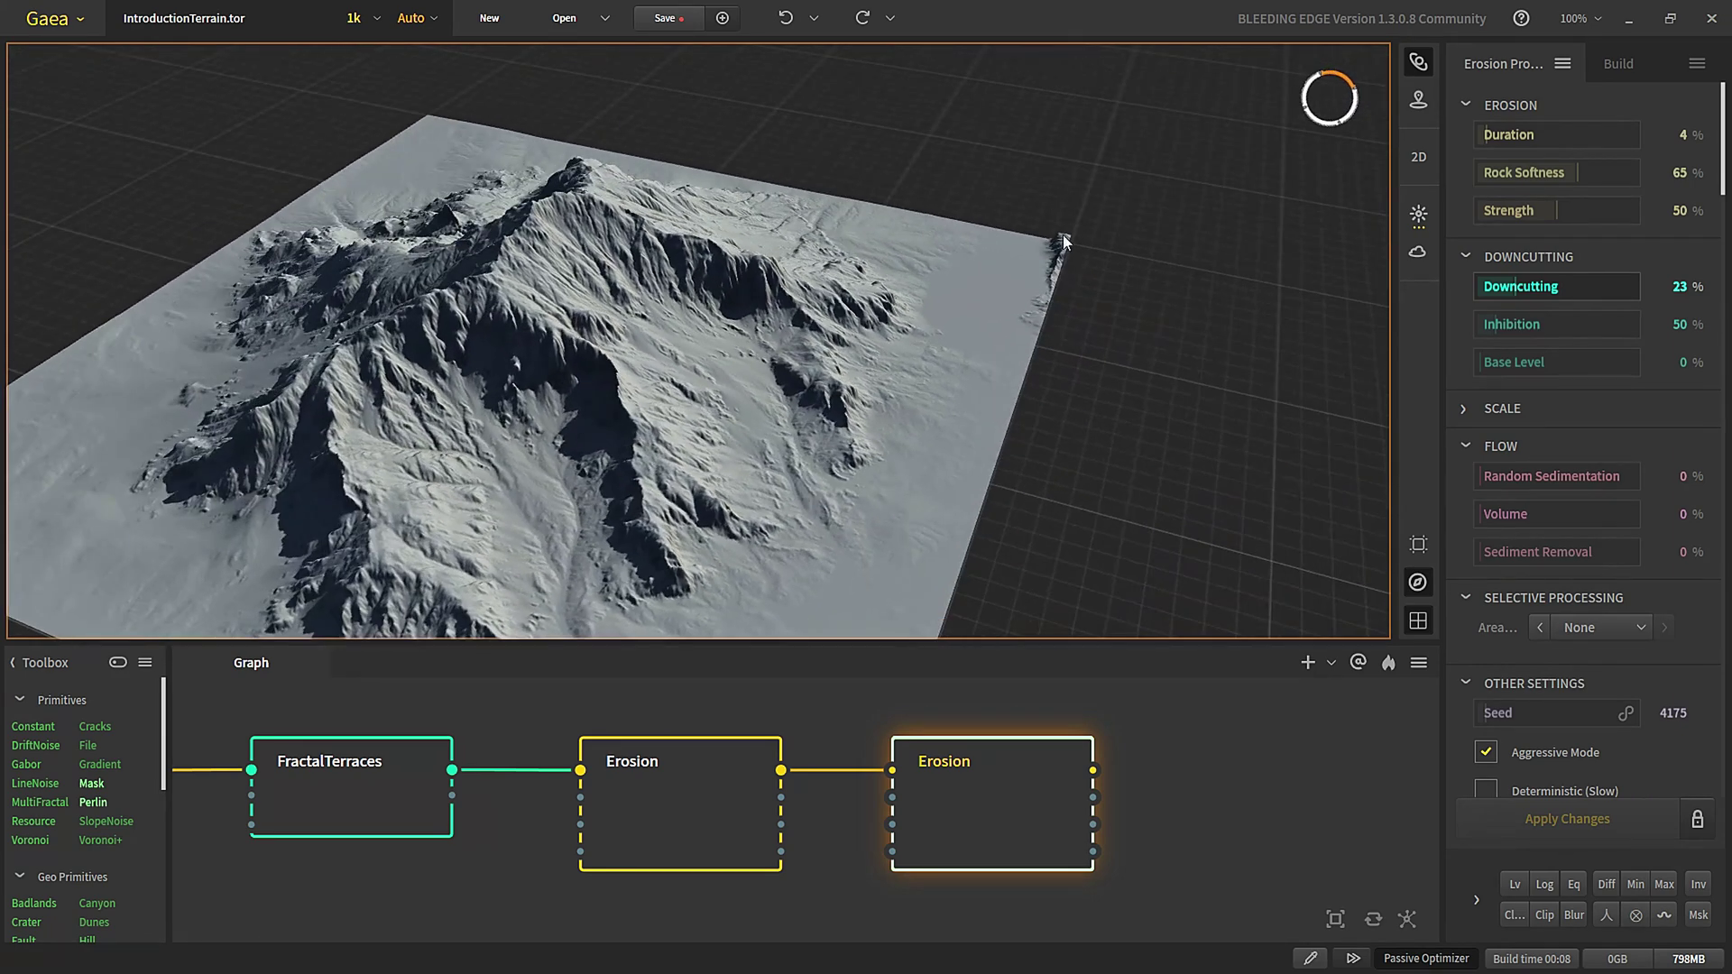
{"action": "left_click_drag", "start_coordinate": [1056, 283], "coordinate": [1007, 448]}
{"action": "left_click_drag", "start_coordinate": [909, 491], "coordinate": [1128, 437]}
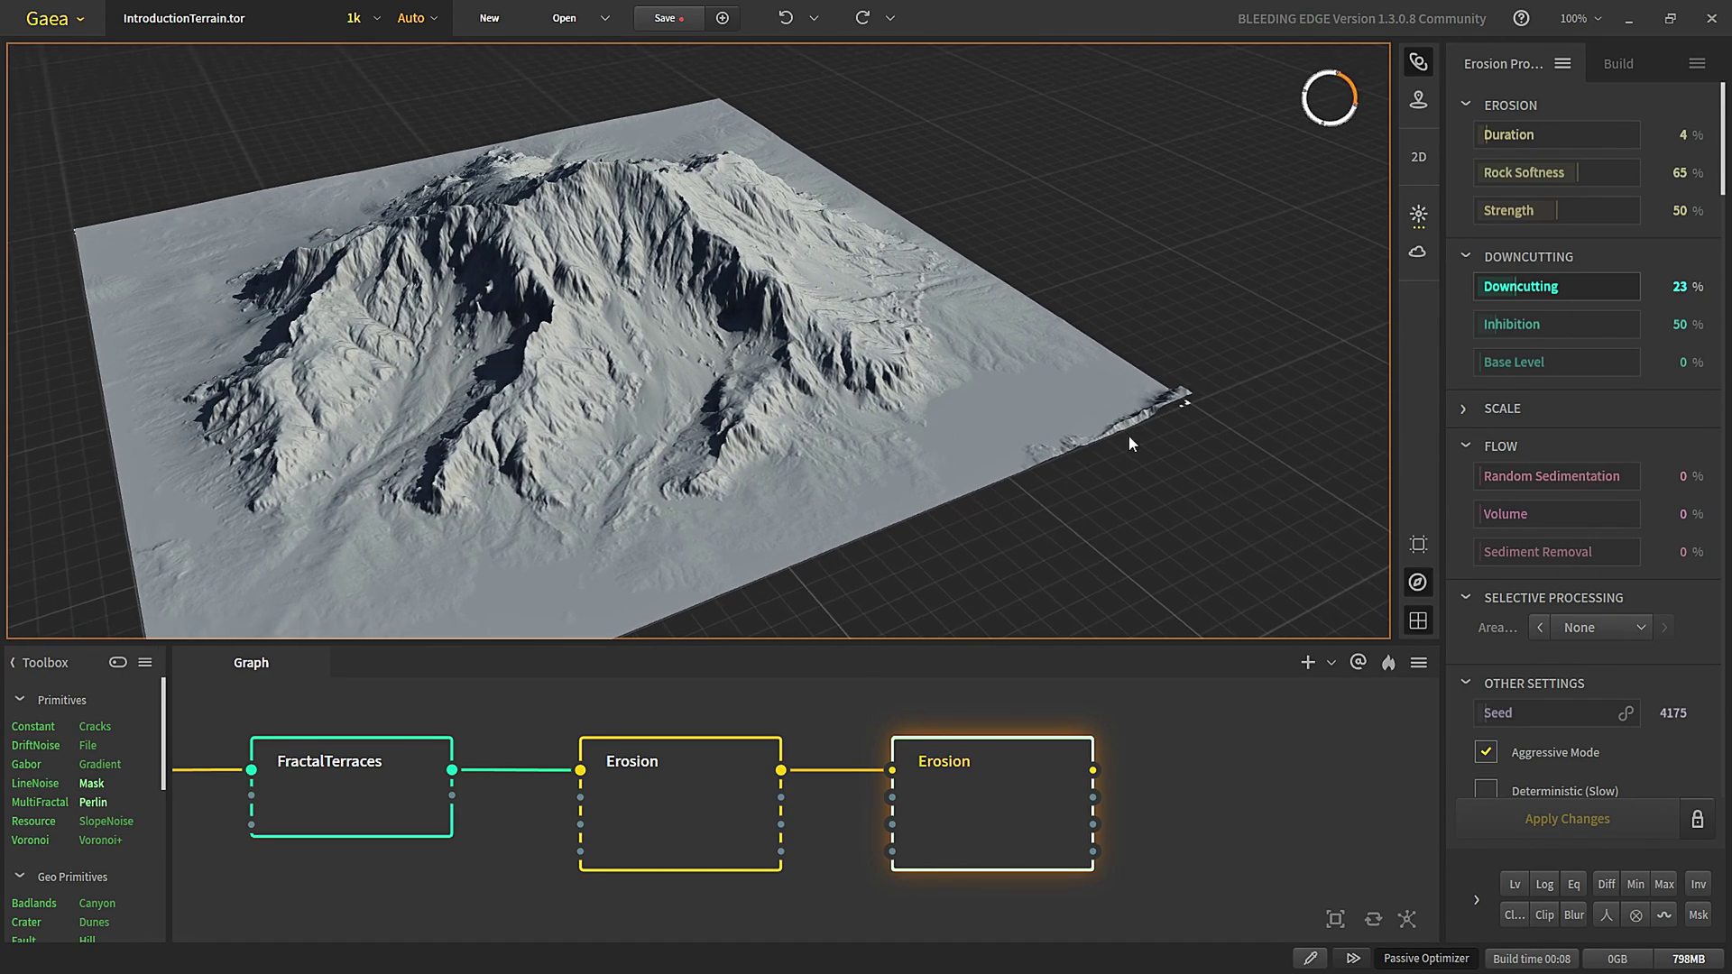
{"action": "left_click_drag", "start_coordinate": [858, 478], "coordinate": [770, 501]}
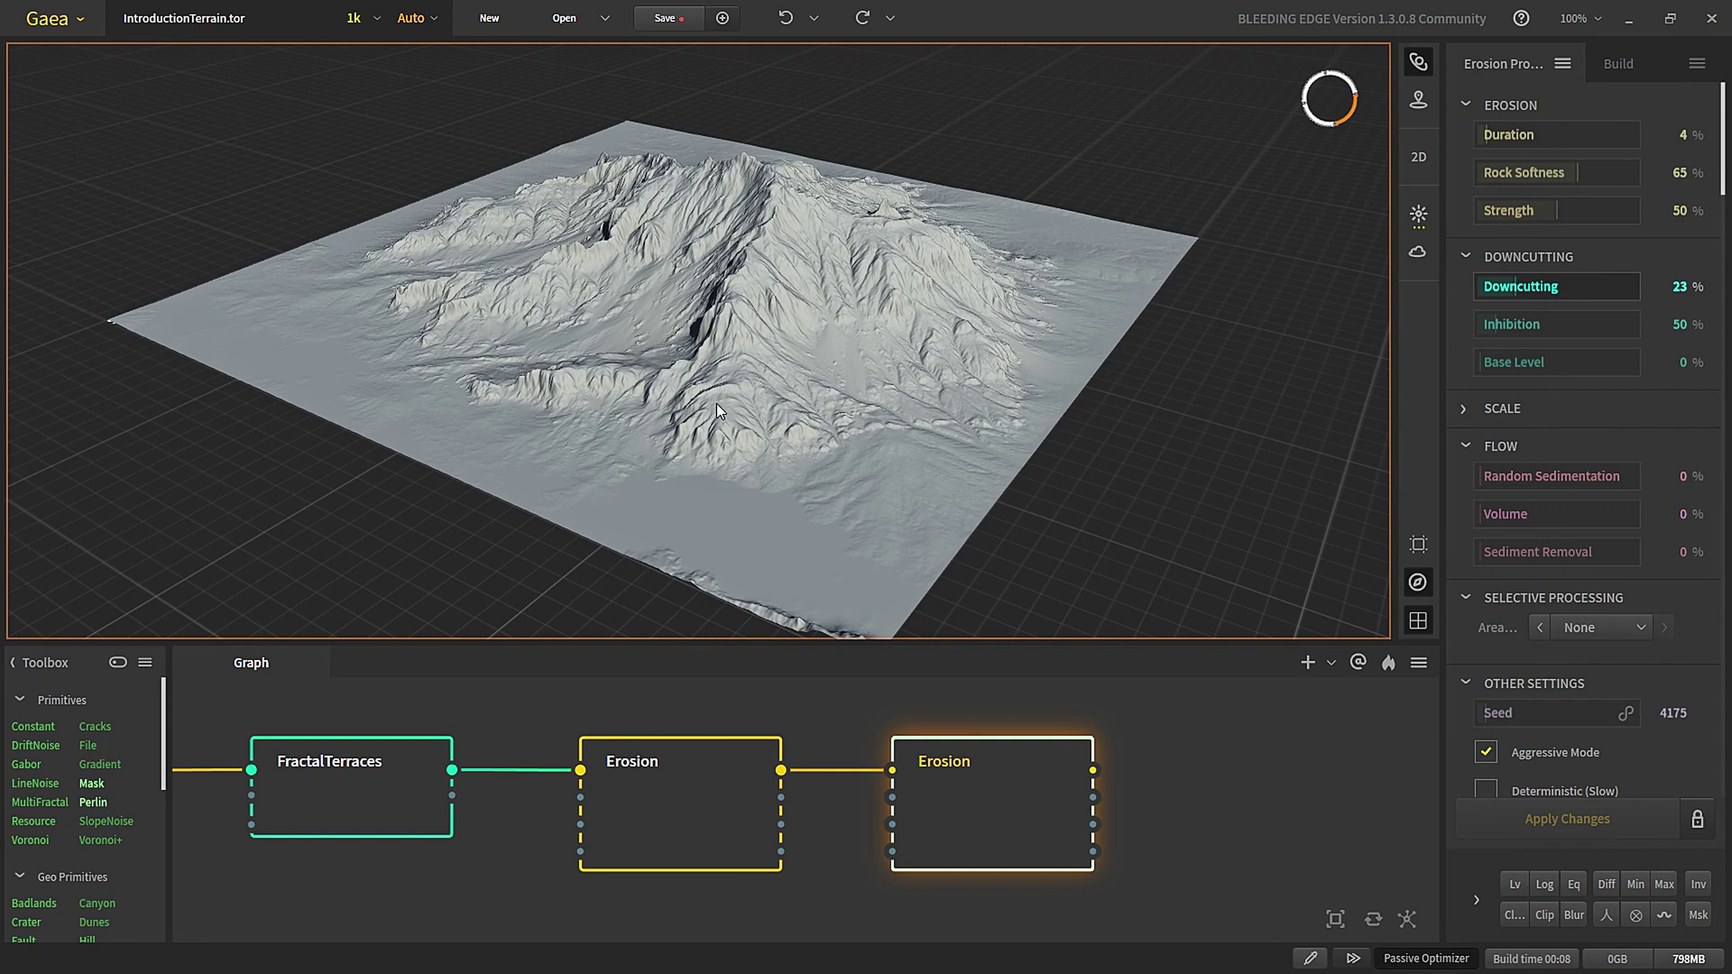
{"action": "scroll", "coordinate": [990, 815], "scroll_direction": "down", "scroll_amount": 3}
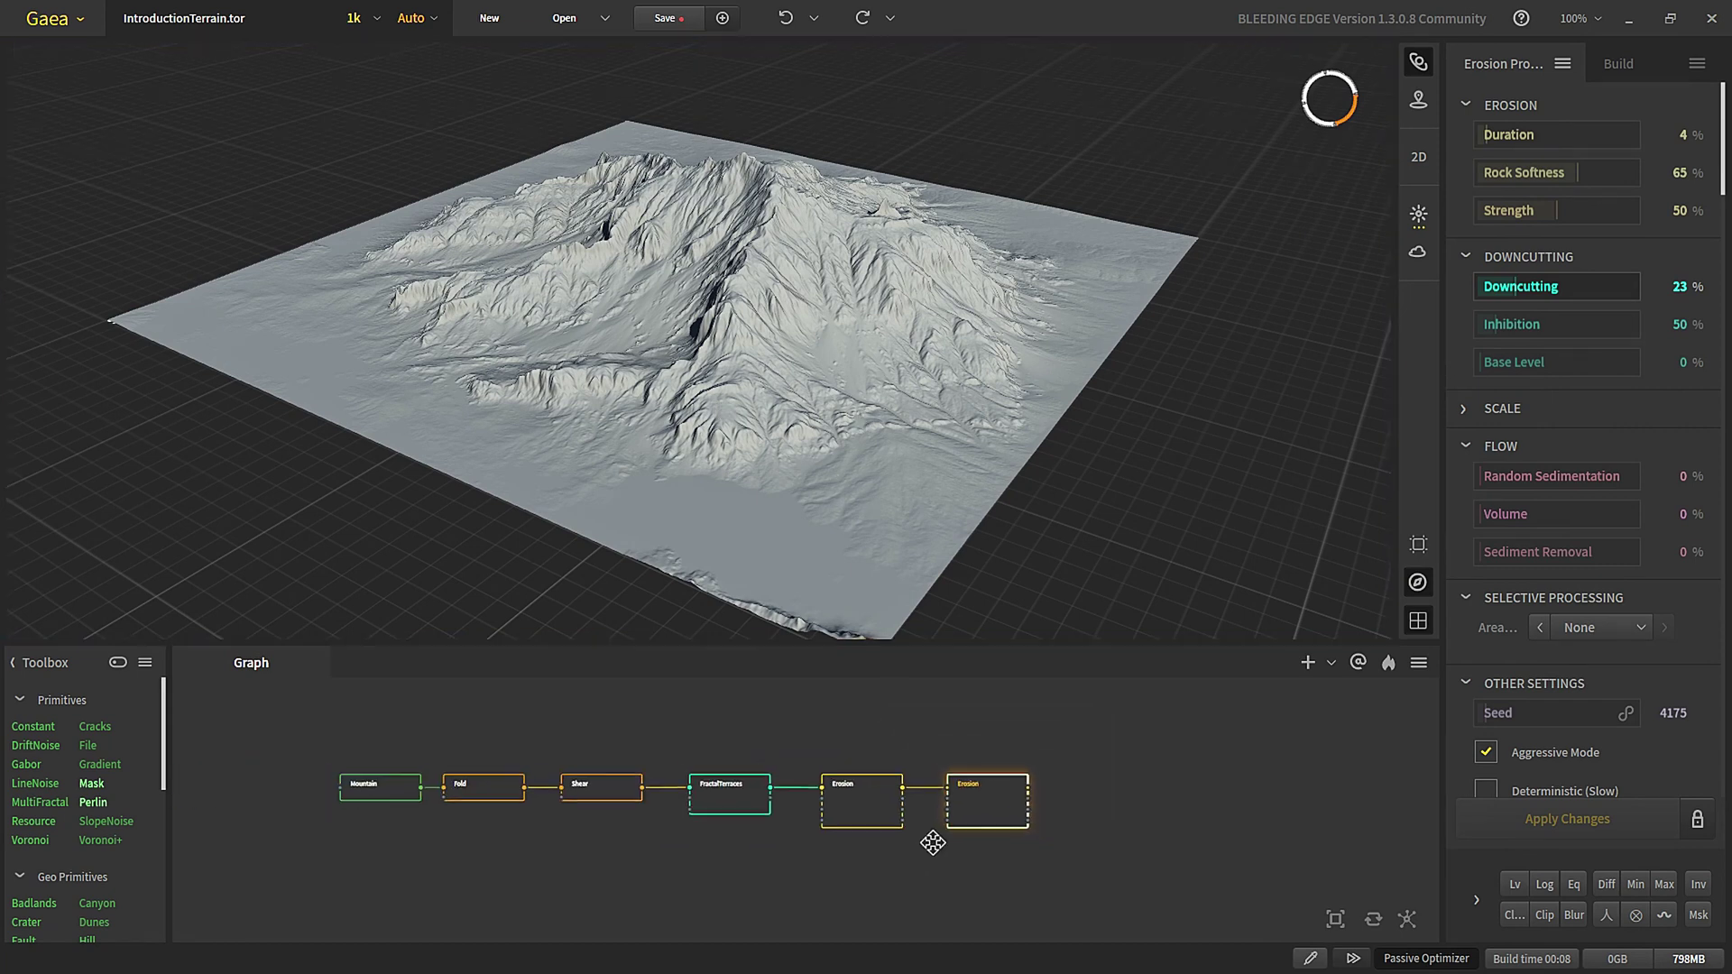
- Add a standalone Worselands node below the existing node chain
{"action": "left_click", "coordinate": [739, 851]}
{"action": "right_click", "coordinate": [763, 815]}
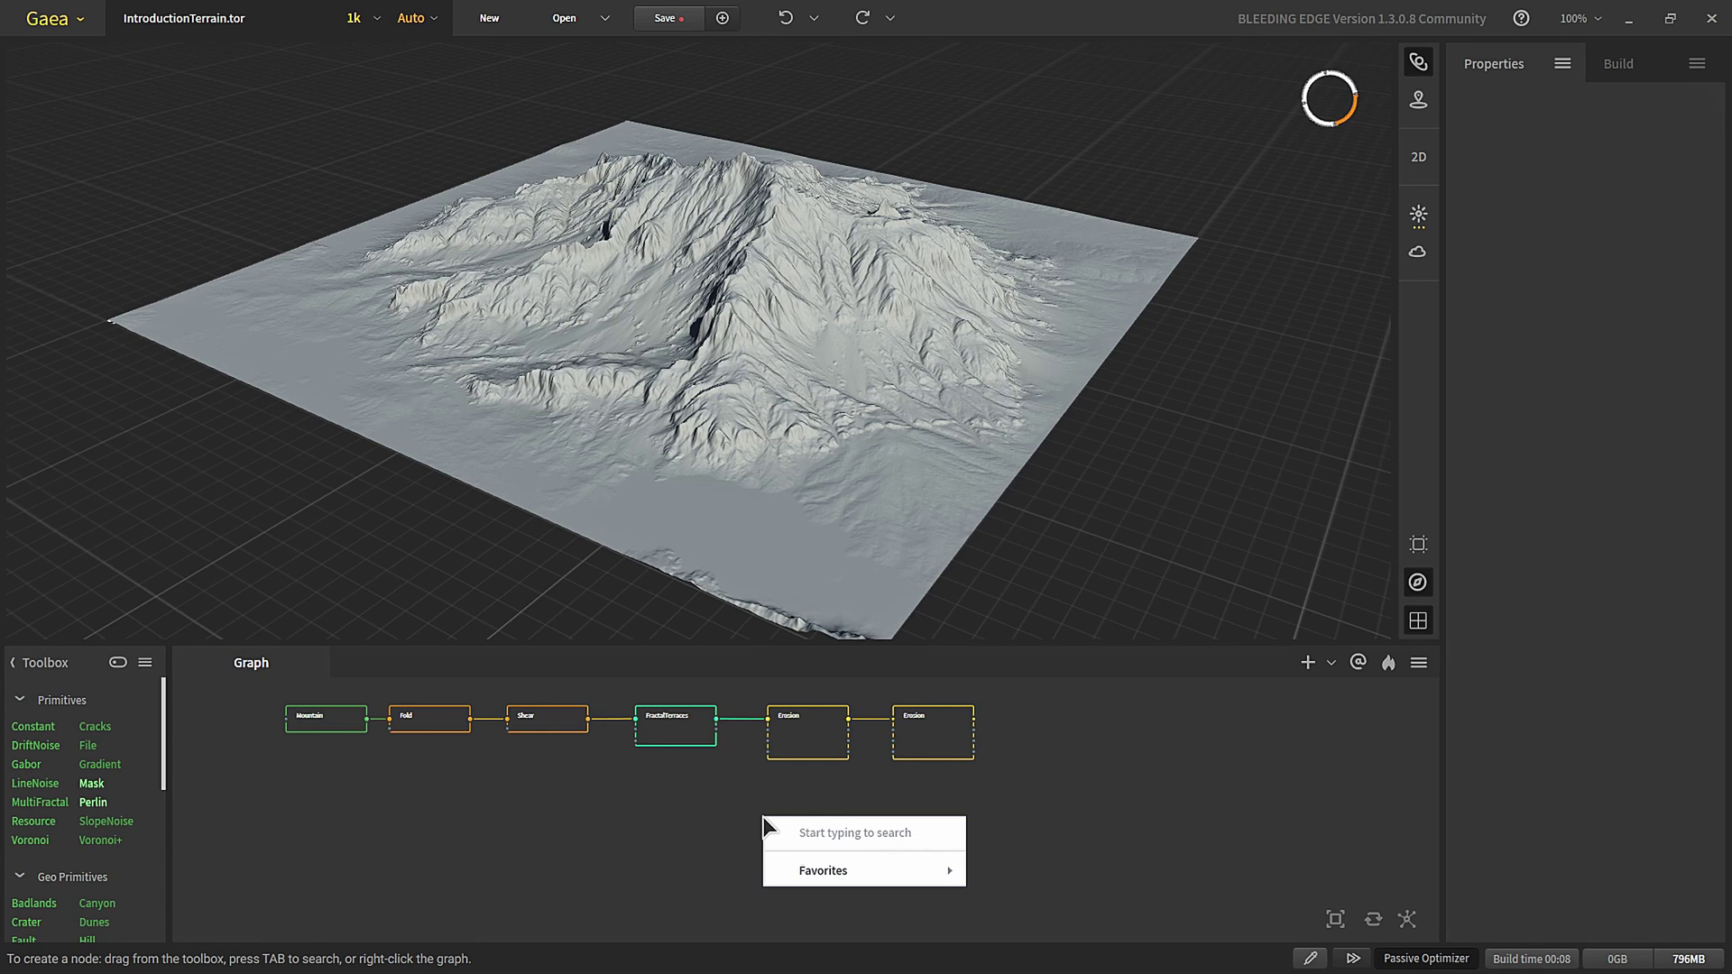
{"action": "type", "text": "wor"}
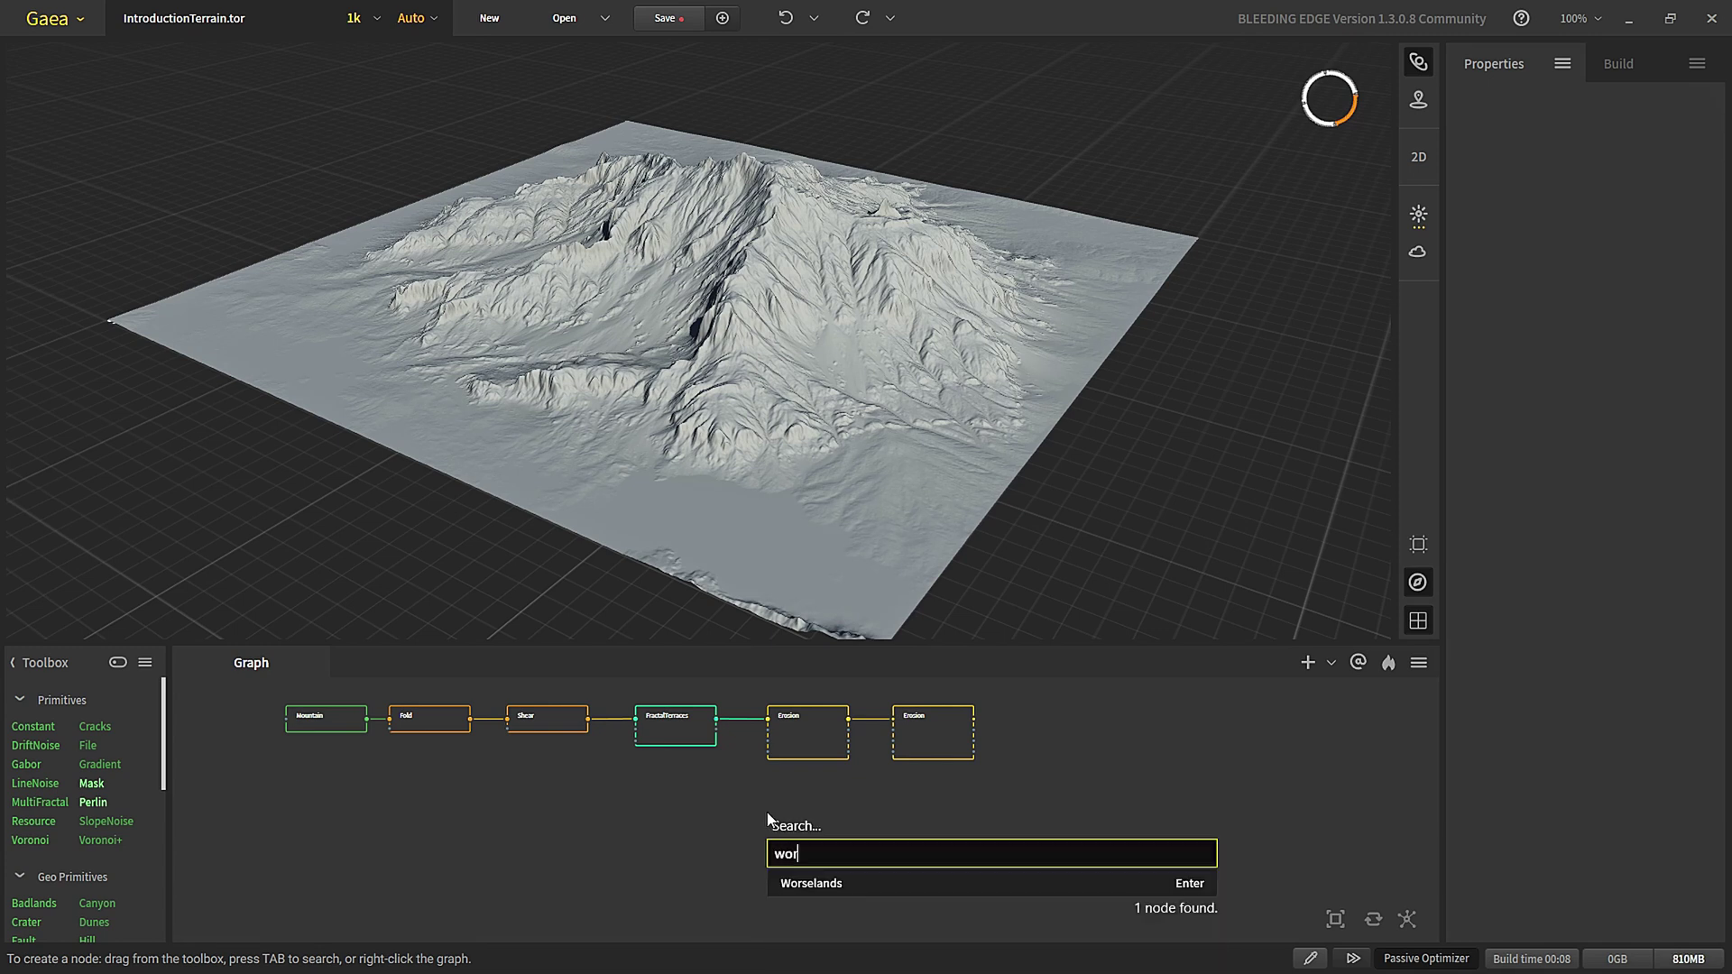
{"action": "key", "text": "Down"}
{"action": "key", "text": "Return"}
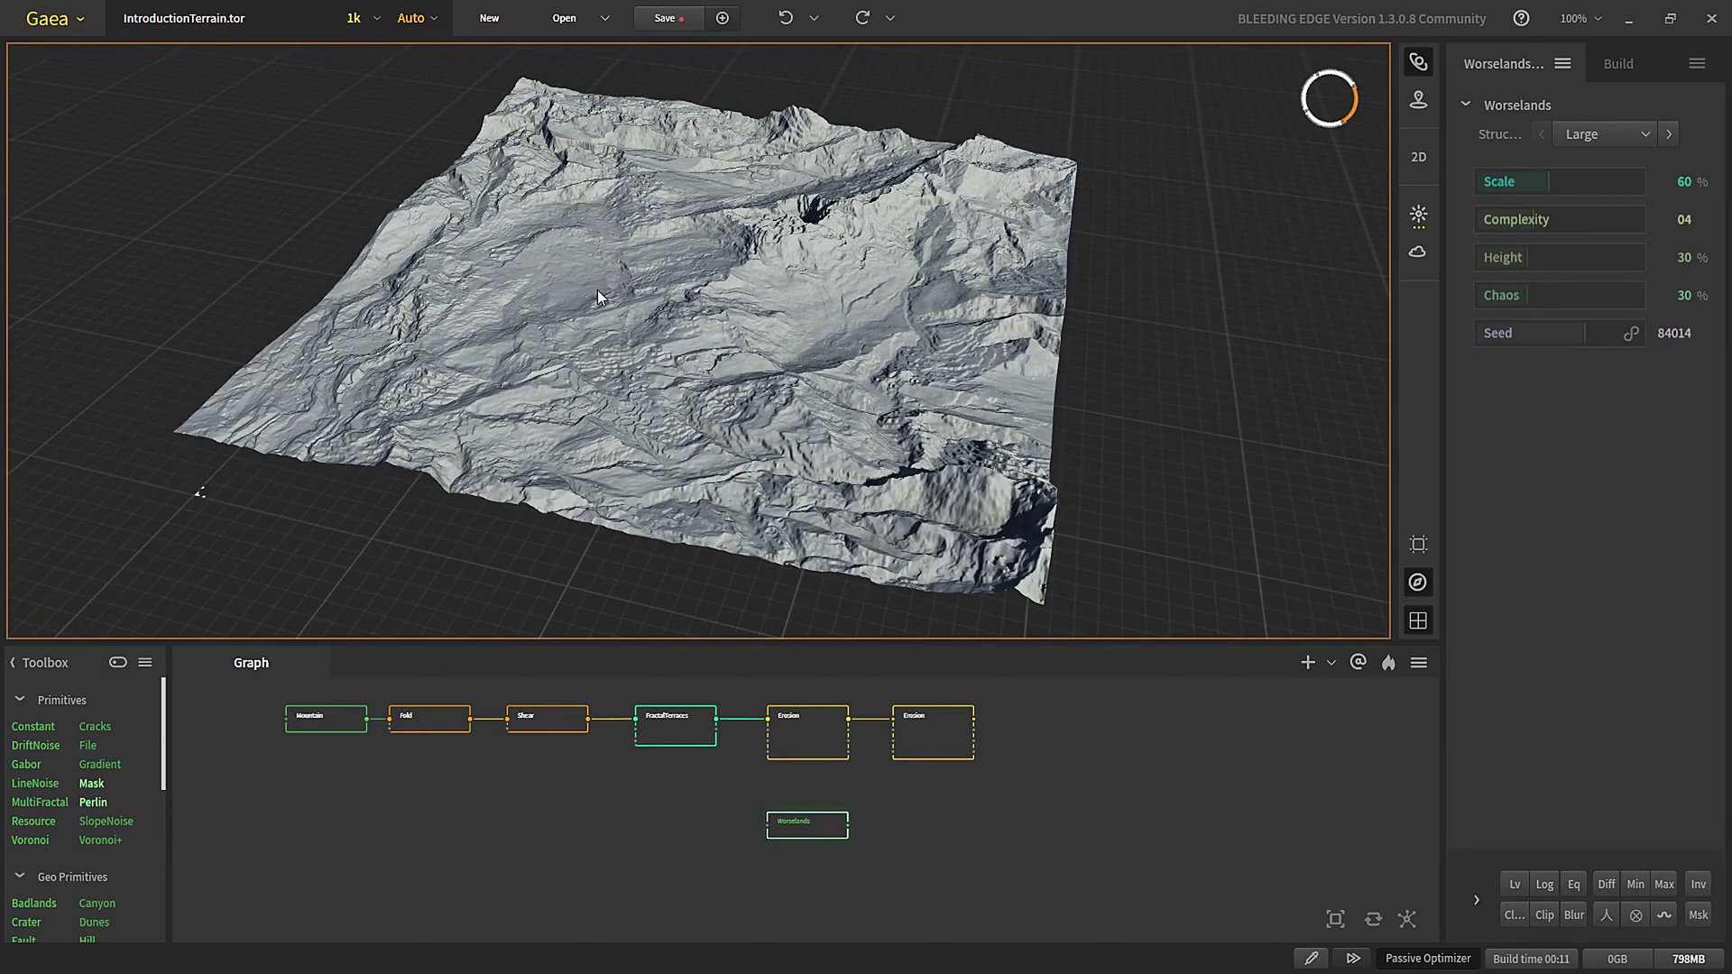
- Inspect the Worselands terrain from several angles and set its height to 17%
{"action": "scroll", "coordinate": [708, 323], "scroll_direction": "up", "scroll_amount": 5}
{"action": "left_click_drag", "start_coordinate": [864, 335], "coordinate": [730, 386]}
{"action": "left_click_drag", "start_coordinate": [736, 326], "coordinate": [659, 426]}
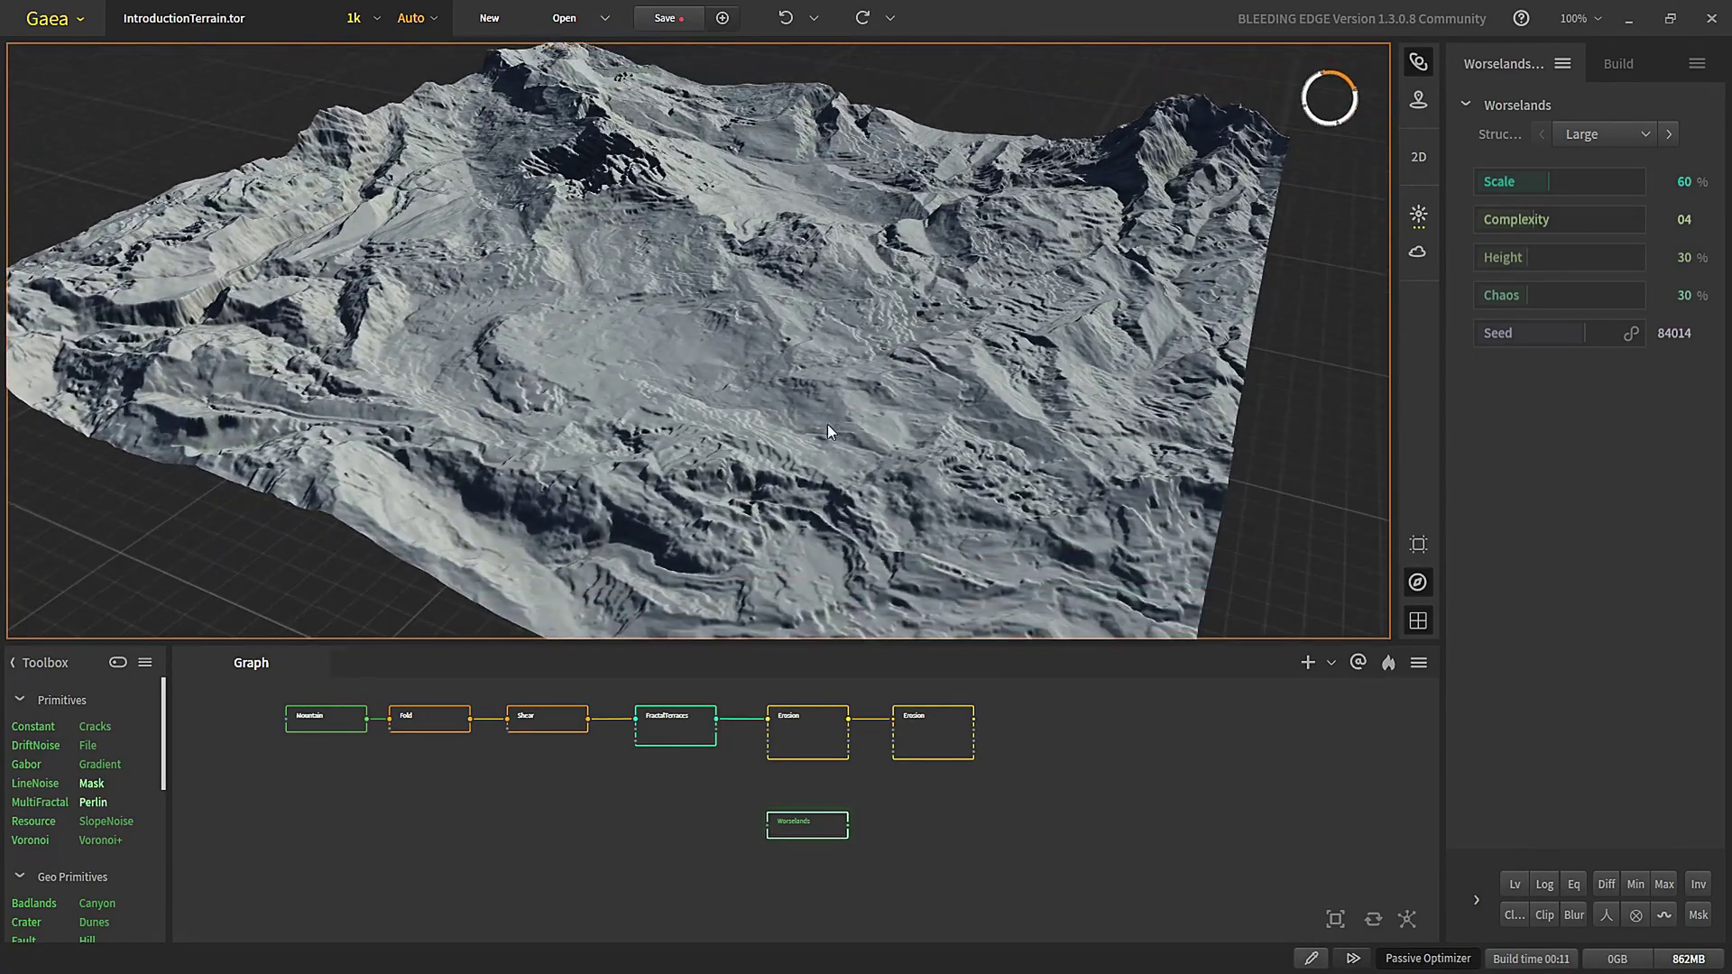
{"action": "left_click_drag", "start_coordinate": [758, 338], "coordinate": [728, 413]}
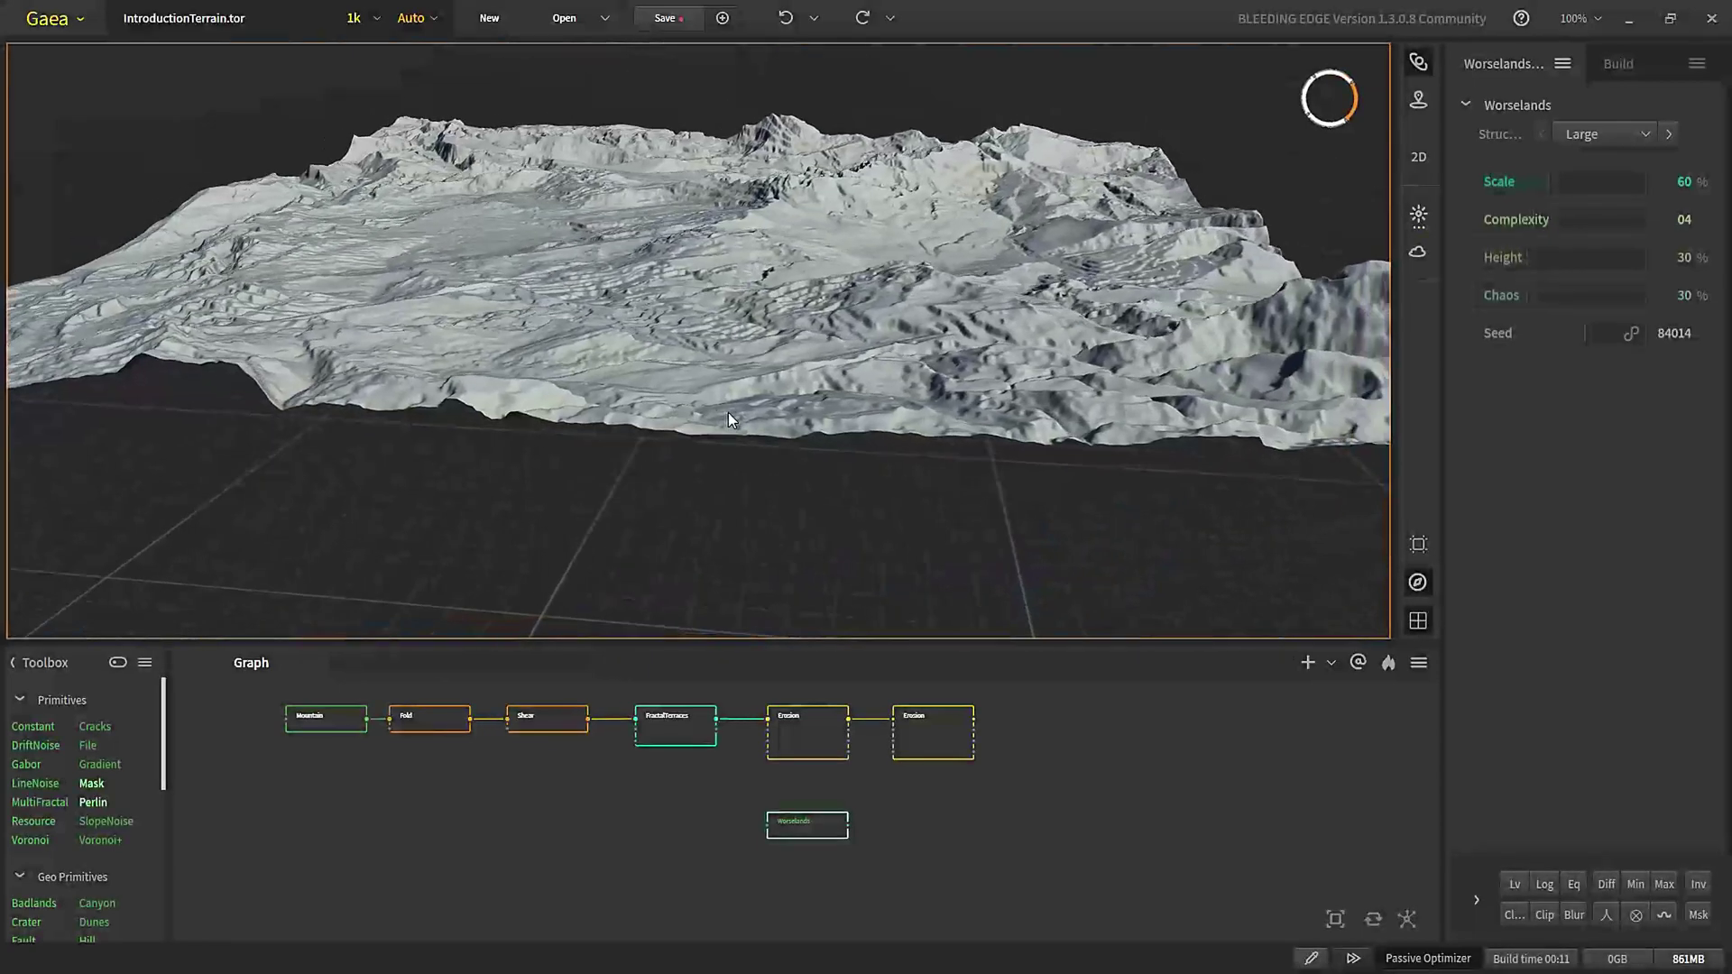
{"action": "left_click", "coordinate": [1507, 258]}
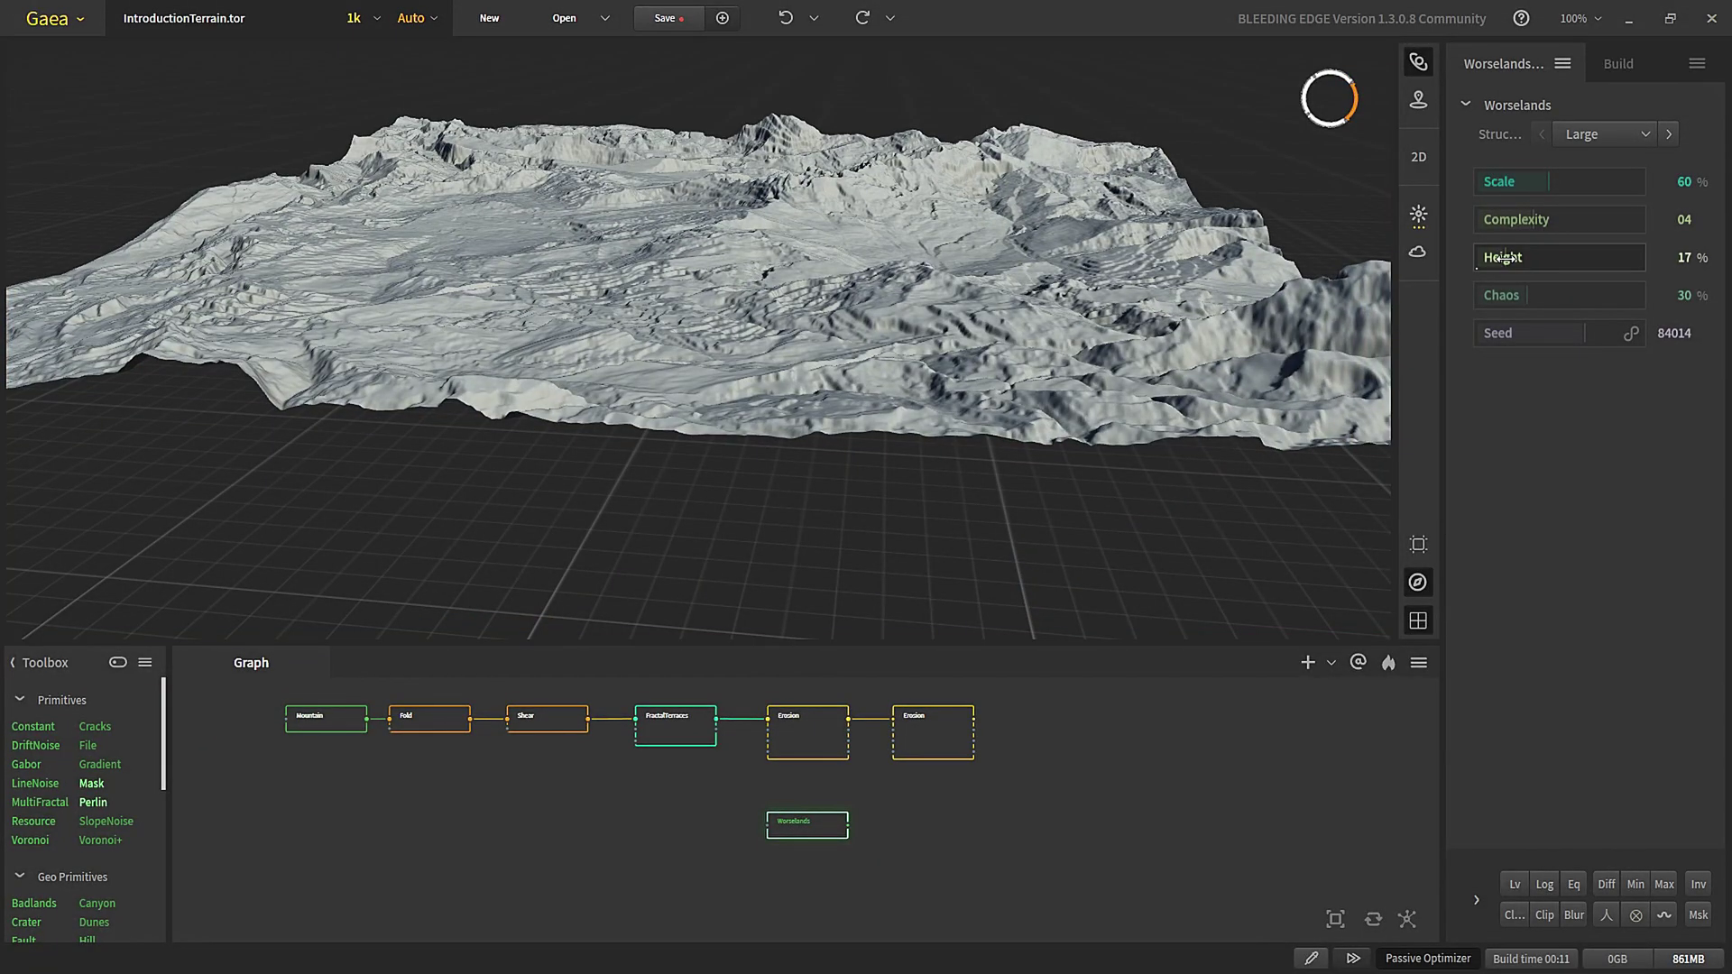
{"action": "left_click_drag", "start_coordinate": [791, 360], "coordinate": [788, 368]}
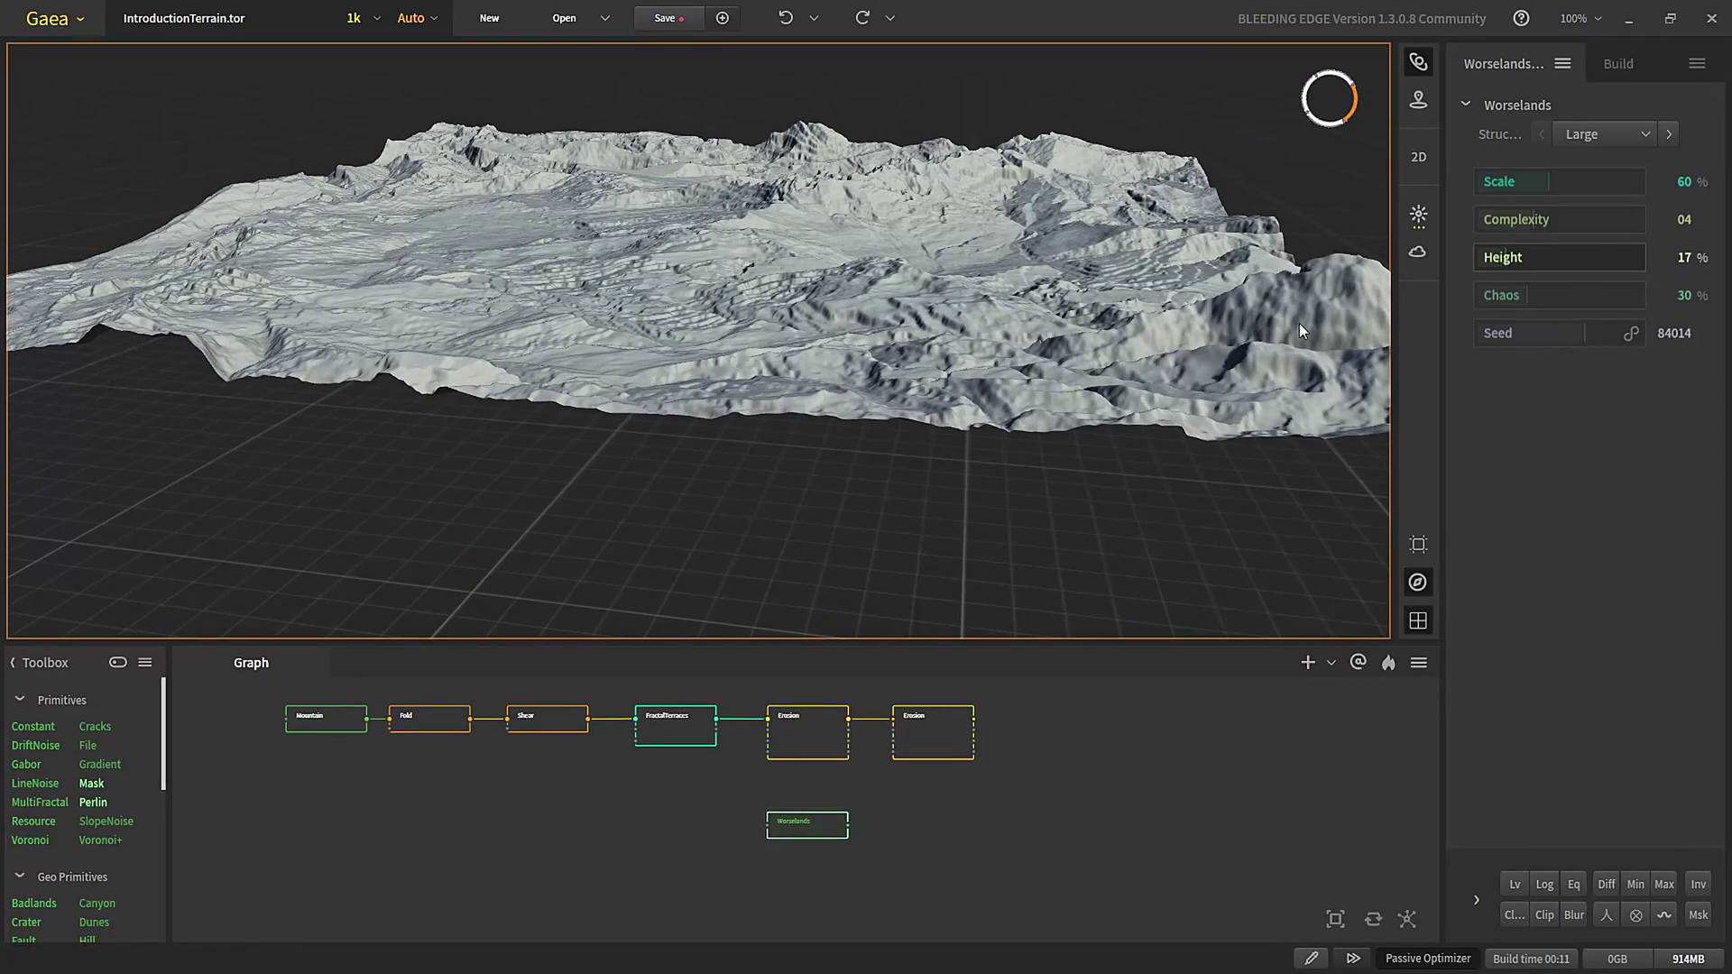
{"action": "left_click_drag", "start_coordinate": [989, 376], "coordinate": [740, 476]}
{"action": "scroll", "coordinate": [796, 800], "scroll_direction": "up", "scroll_amount": 5}
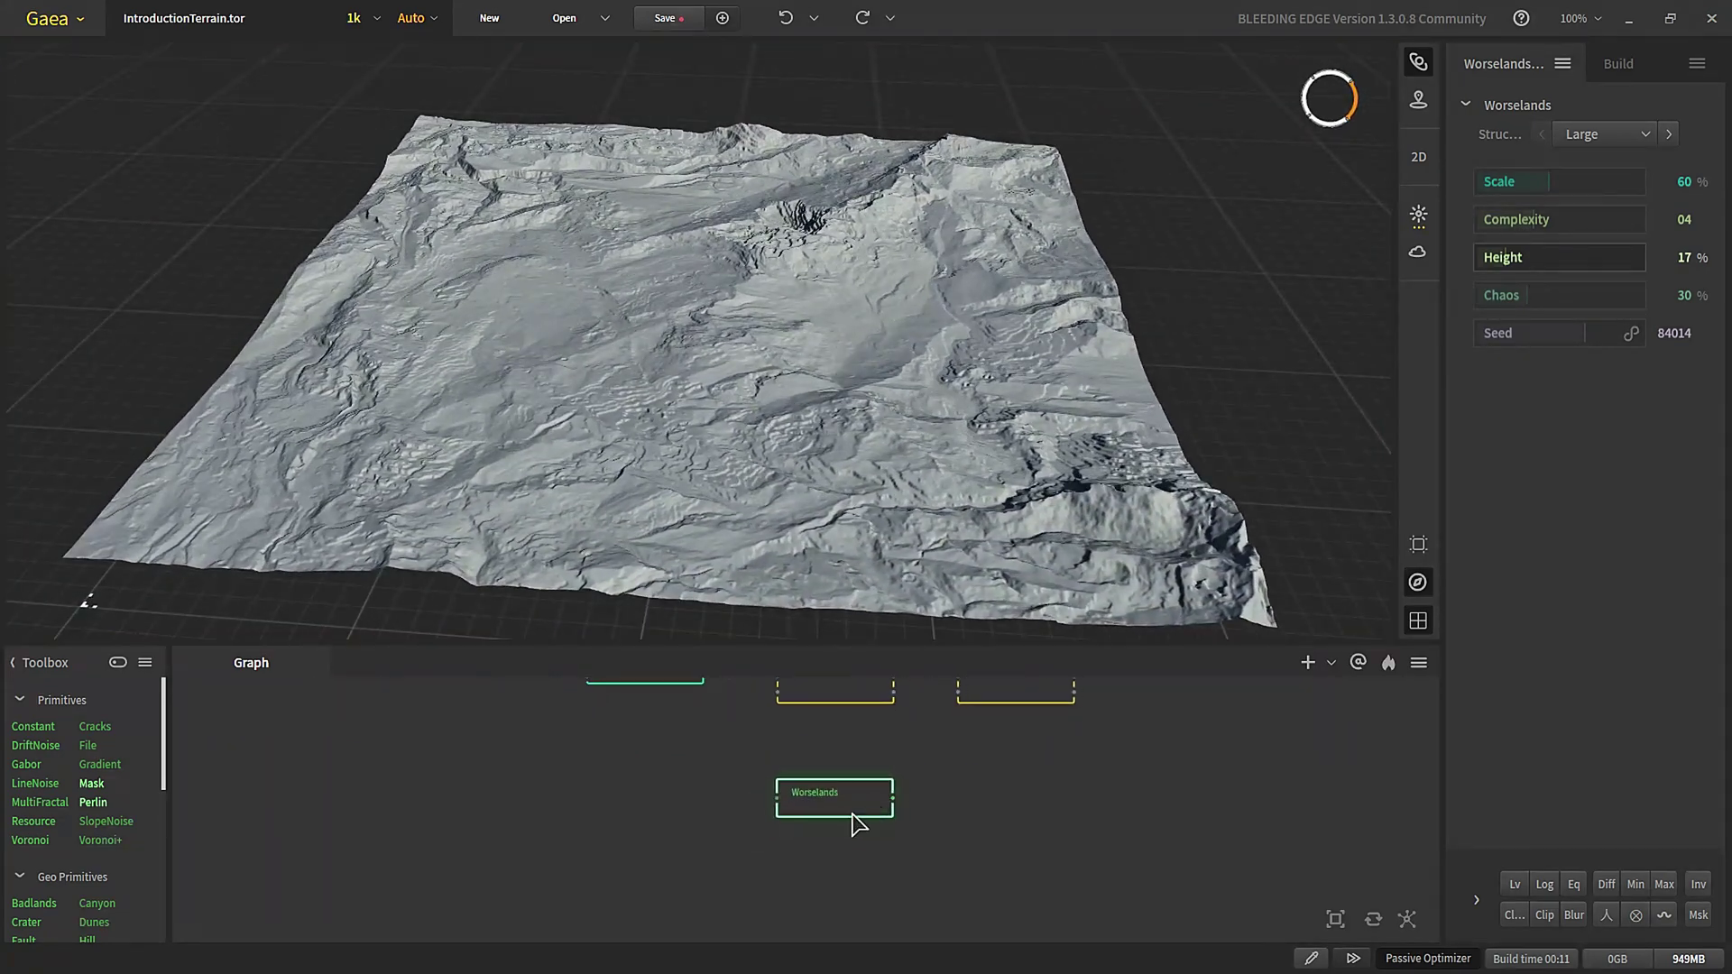
- Add a Canyonizer node connected to the Worselands output and align the two nodes
{"action": "left_click_drag", "start_coordinate": [868, 803], "coordinate": [715, 803]}
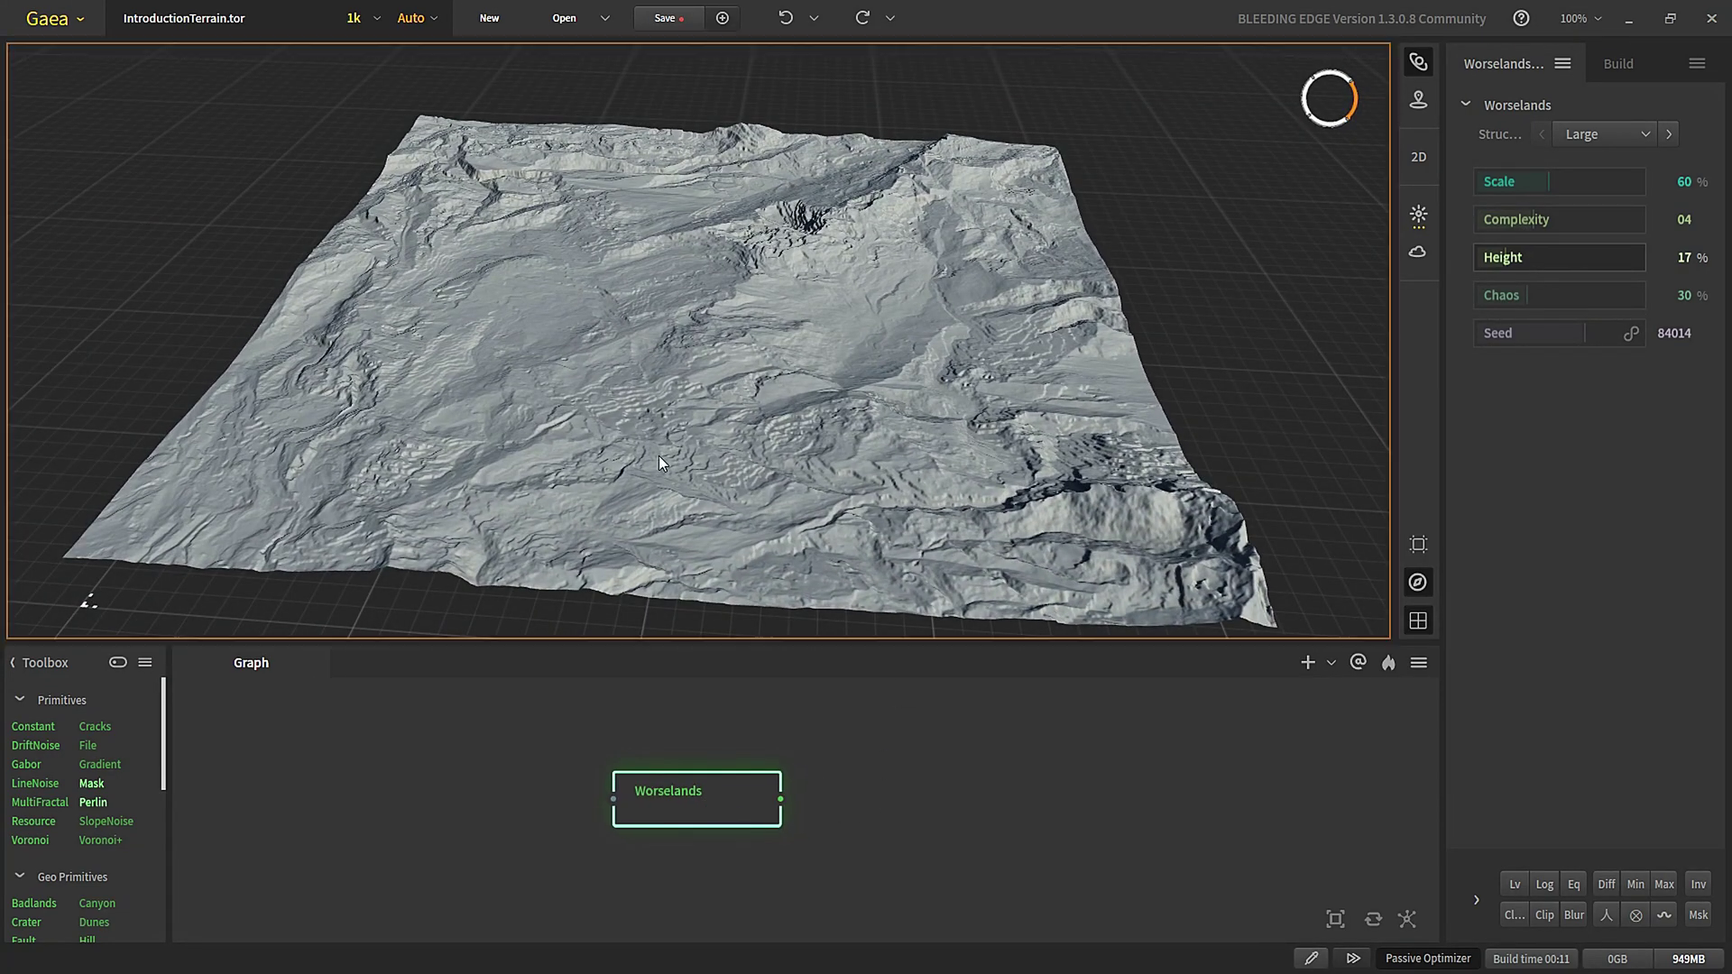
{"action": "scroll", "coordinate": [676, 372], "scroll_direction": "up", "scroll_amount": 5}
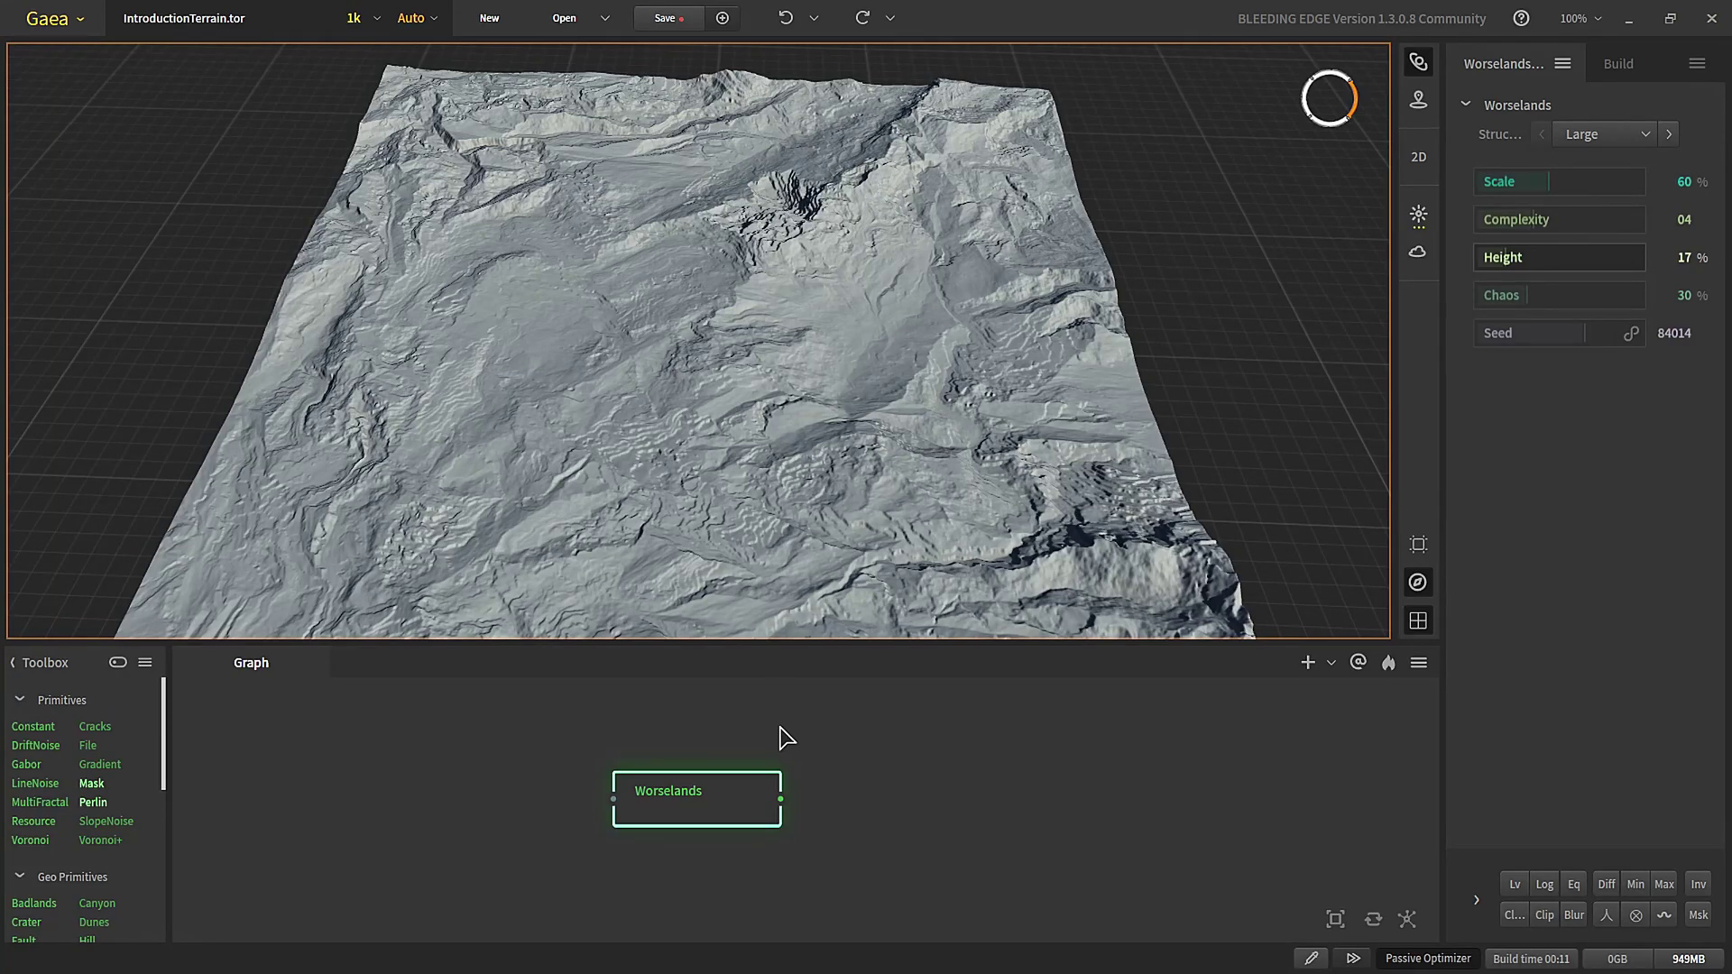
{"action": "scroll", "coordinate": [794, 785], "scroll_direction": "up", "scroll_amount": 2}
{"action": "left_click_drag", "start_coordinate": [771, 809], "coordinate": [889, 796]}
{"action": "type", "text": "can"}
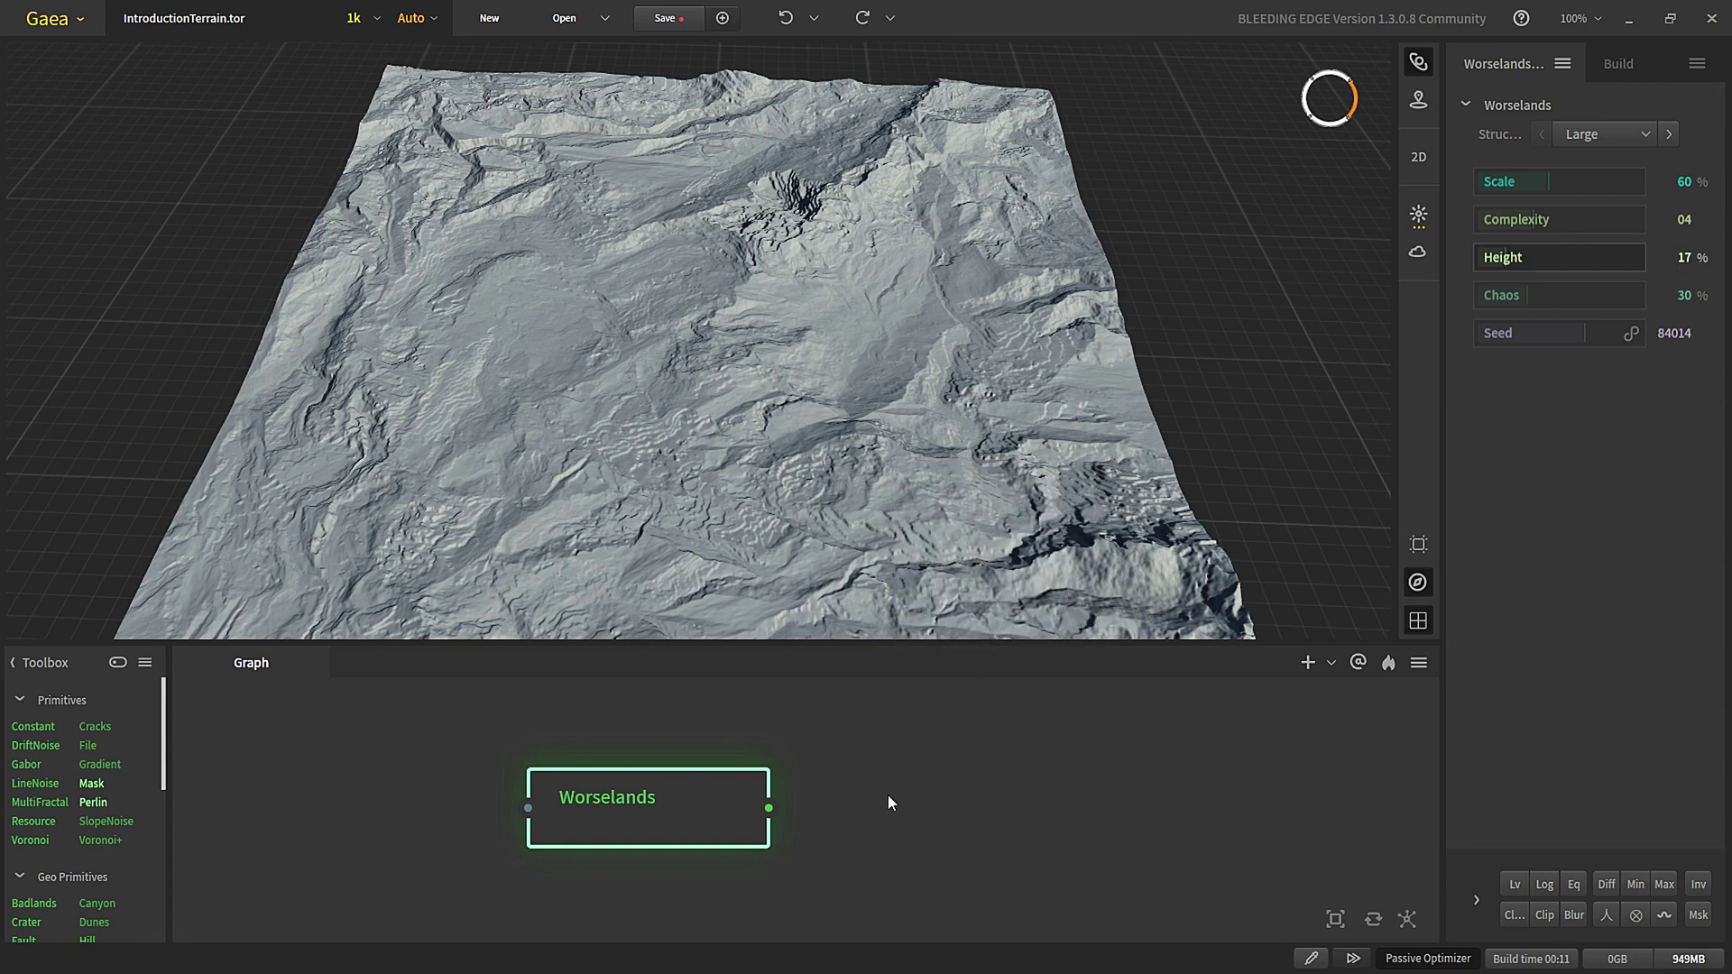
{"action": "key", "text": "Return"}
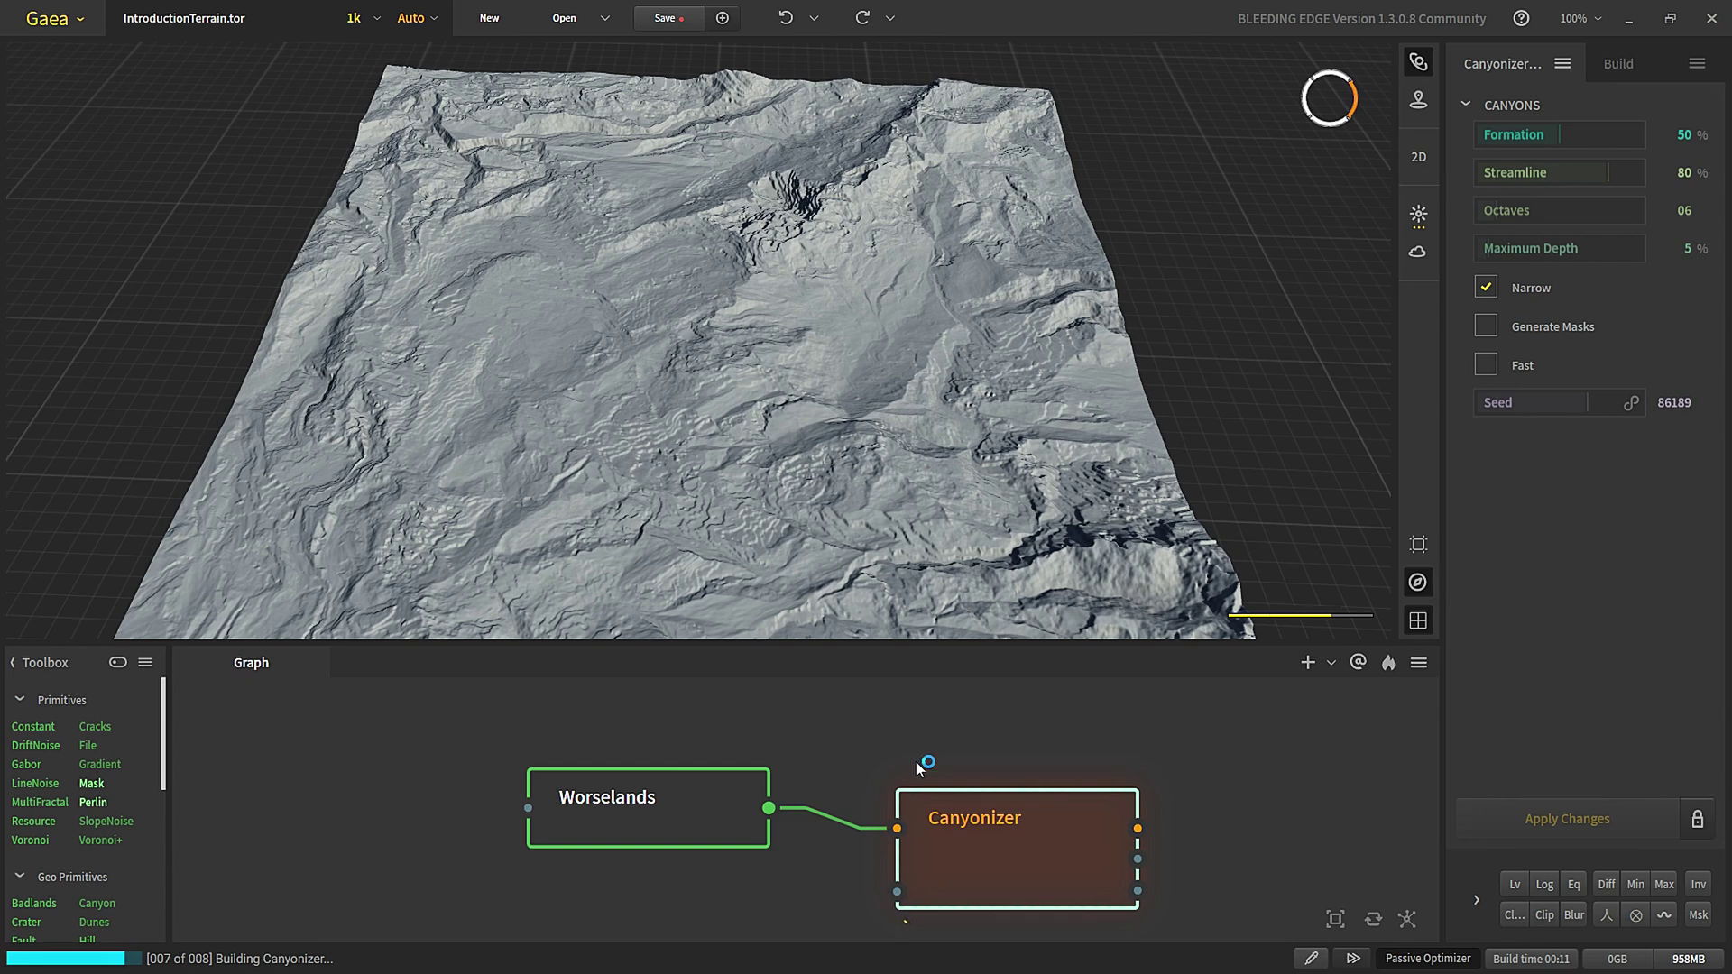
{"action": "left_click_drag", "start_coordinate": [998, 855], "coordinate": [989, 834]}
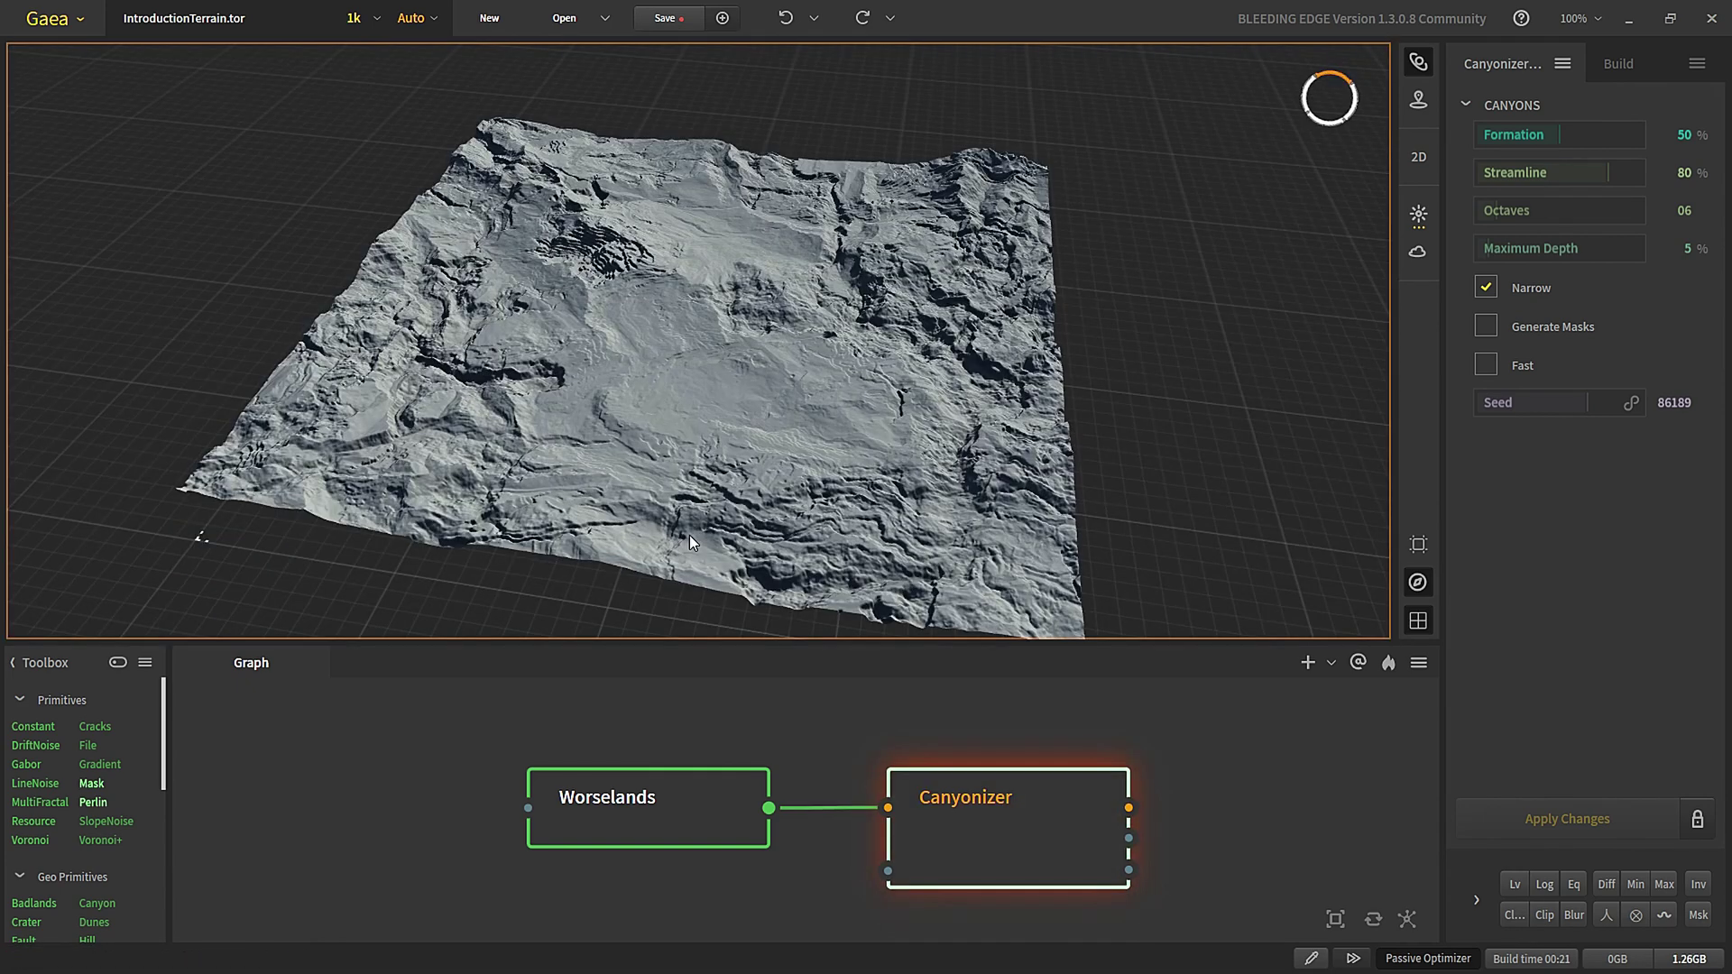
- Compare the plain Worselands terrain with the Canyonizer result up close
{"action": "left_click", "coordinate": [636, 819]}
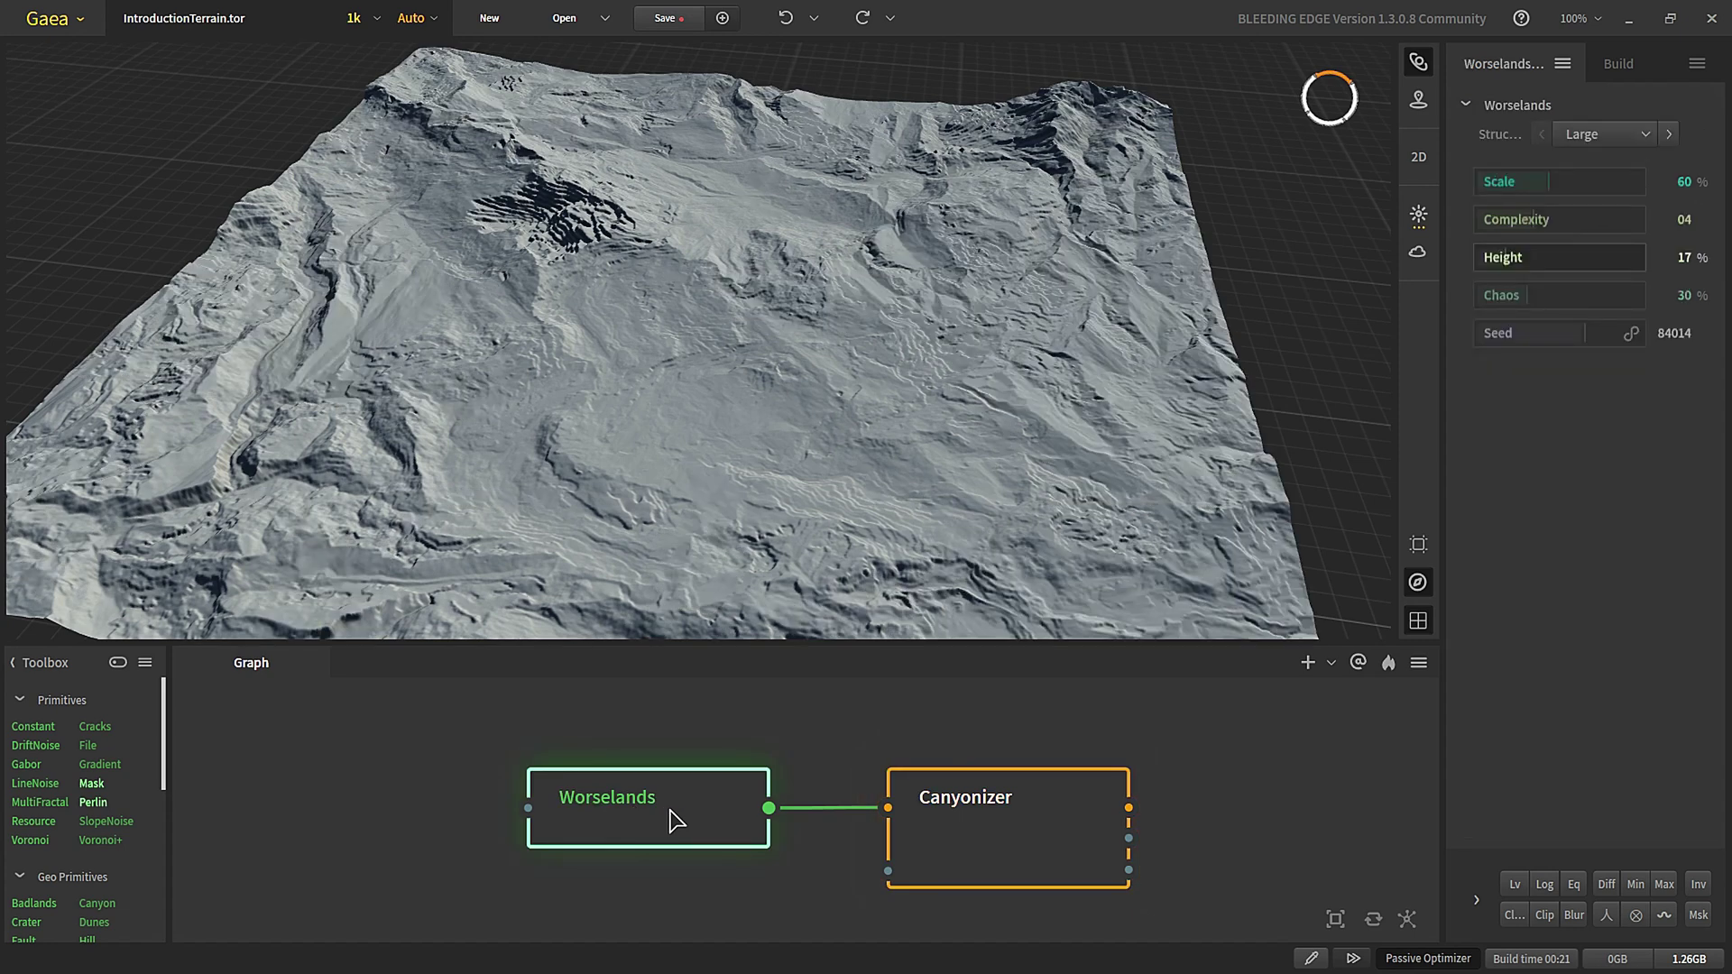
{"action": "left_click", "coordinate": [984, 847]}
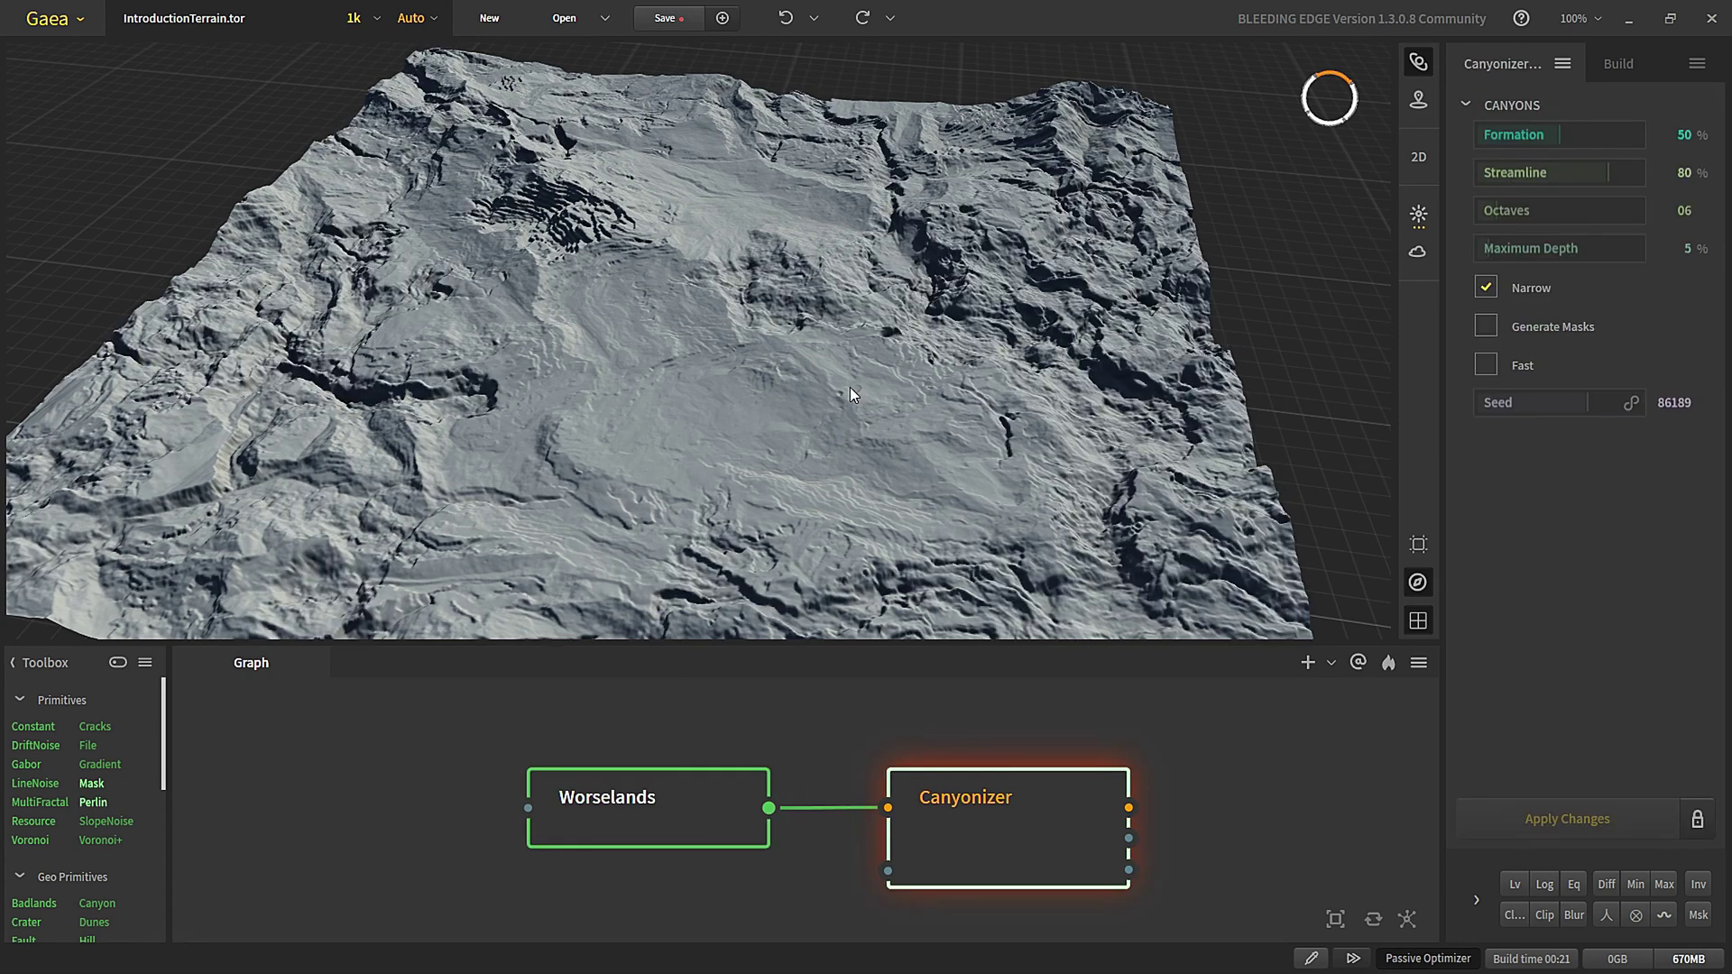
{"action": "right_click_drag", "start_coordinate": [743, 365], "coordinate": [714, 424]}
{"action": "right_click_drag", "start_coordinate": [976, 521], "coordinate": [985, 451]}
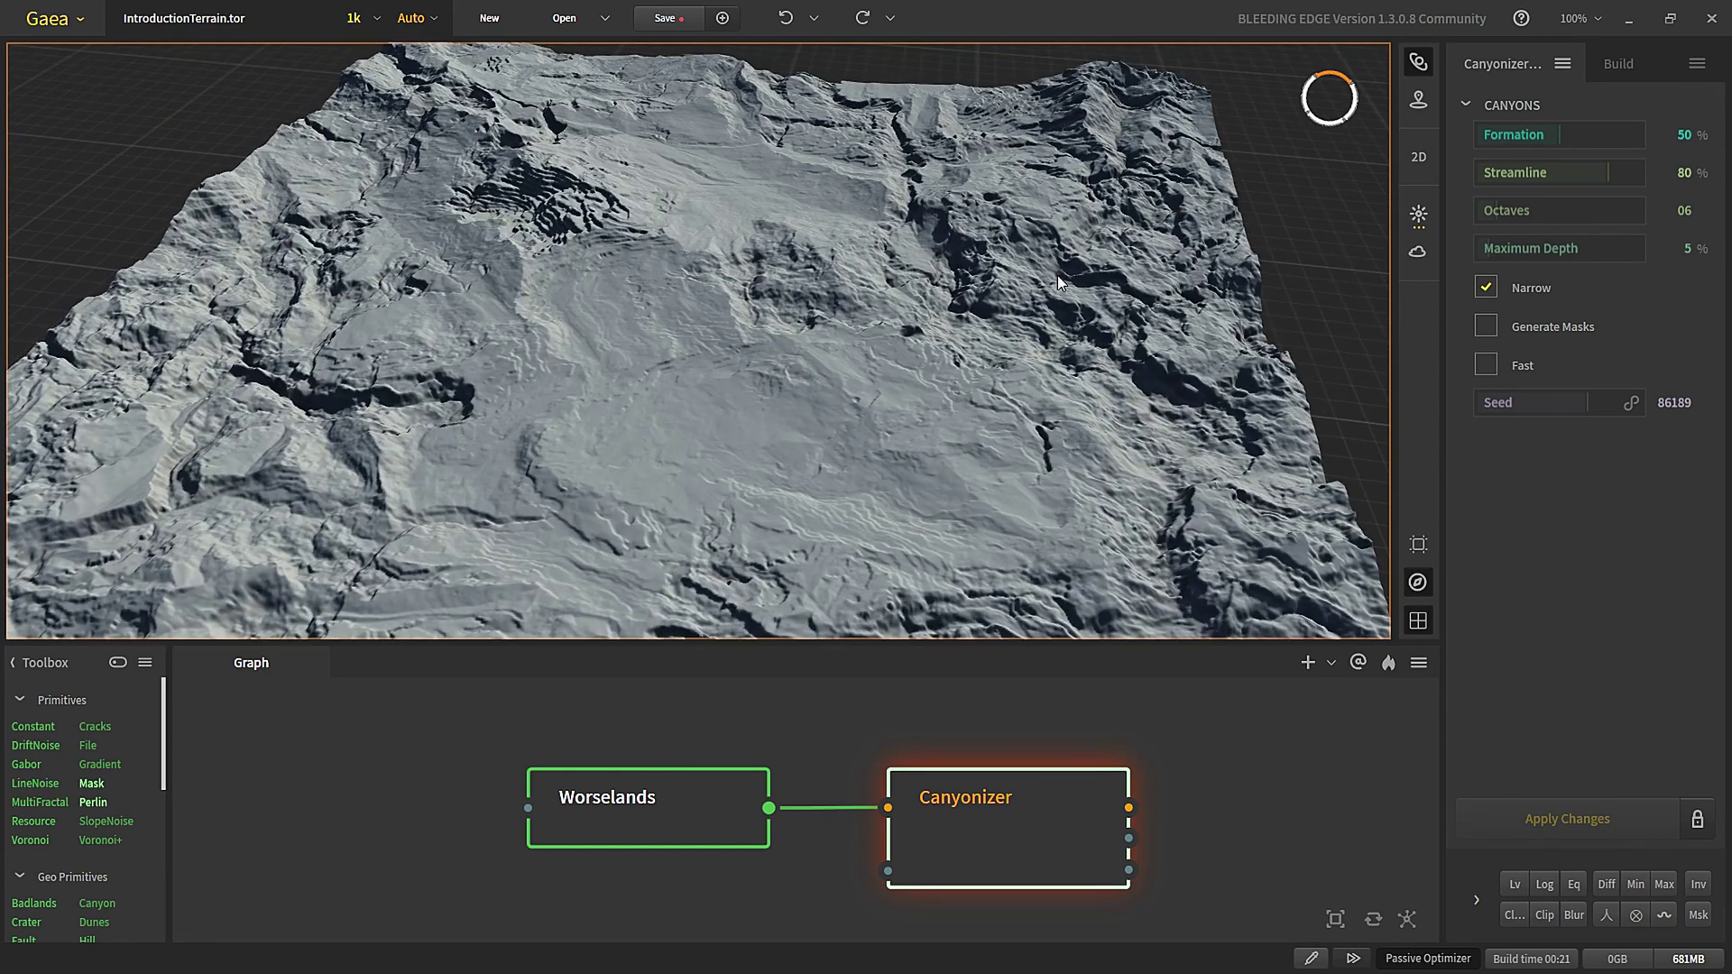
{"action": "scroll", "coordinate": [692, 432], "scroll_direction": "down", "scroll_amount": 3}
- Try a maximum depth of 13% on the Canyonizer node and inspect the canyons up close
{"action": "left_click", "coordinate": [986, 844]}
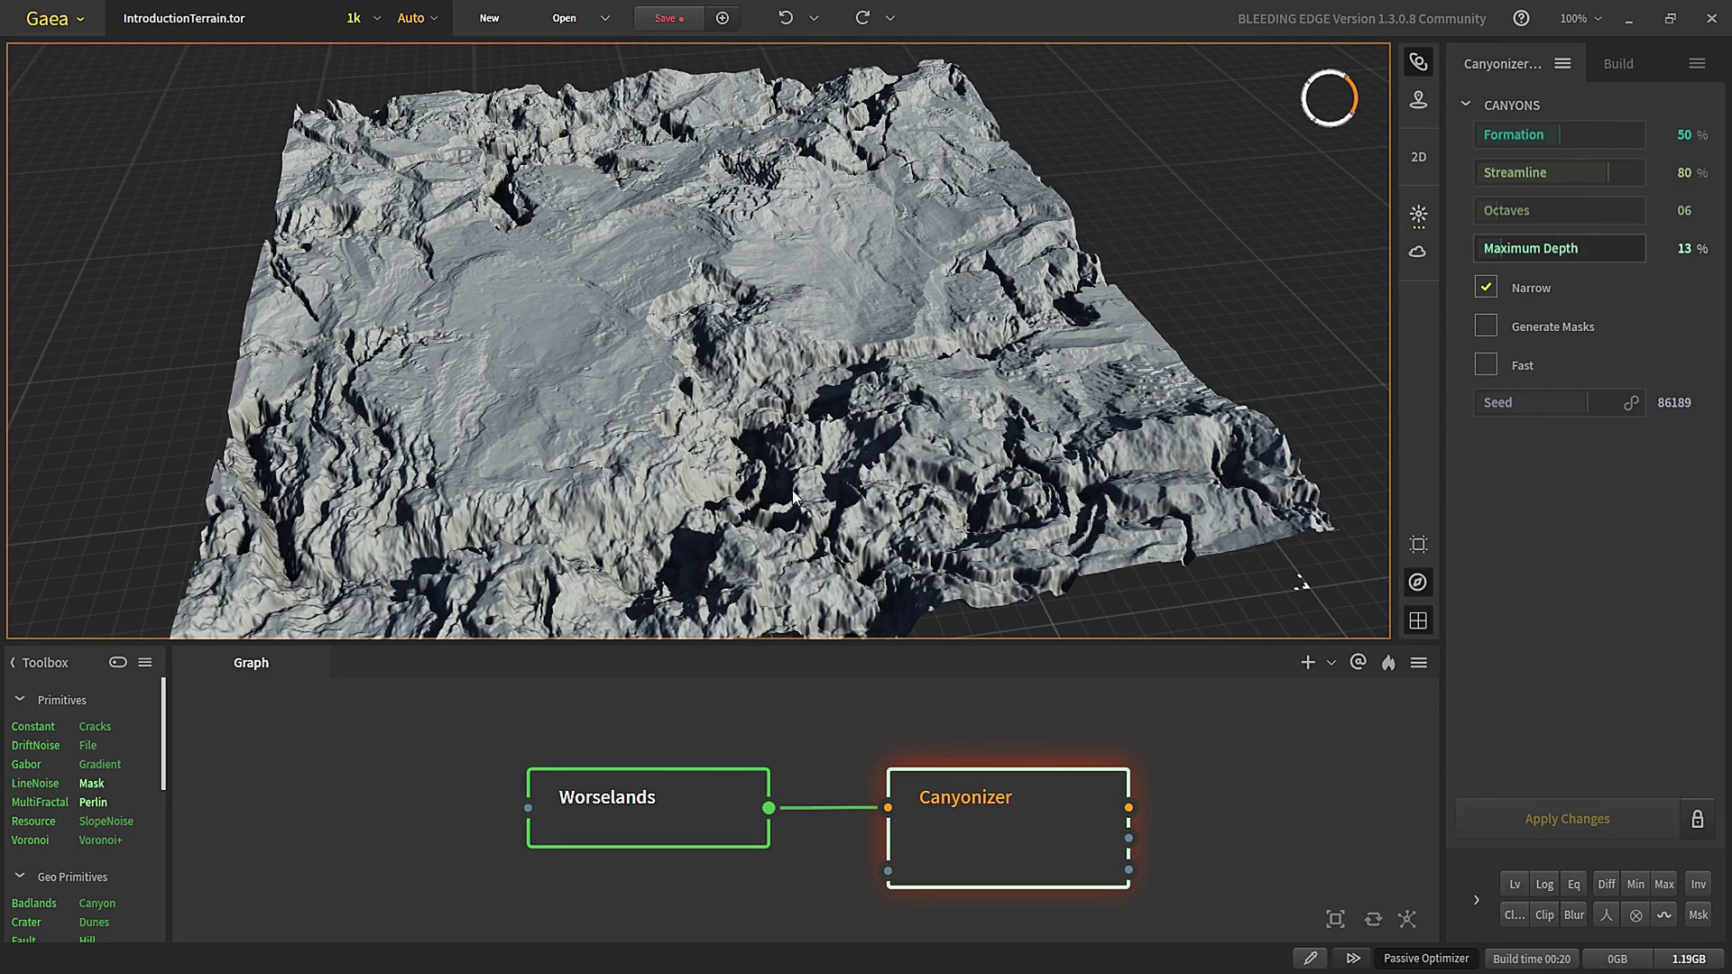
{"action": "left_click_drag", "start_coordinate": [761, 457], "coordinate": [718, 408]}
{"action": "right_click_drag", "start_coordinate": [718, 408], "coordinate": [657, 469]}
{"action": "left_click_drag", "start_coordinate": [657, 398], "coordinate": [687, 449]}
{"action": "scroll", "coordinate": [671, 457], "scroll_direction": "down", "scroll_amount": 5}
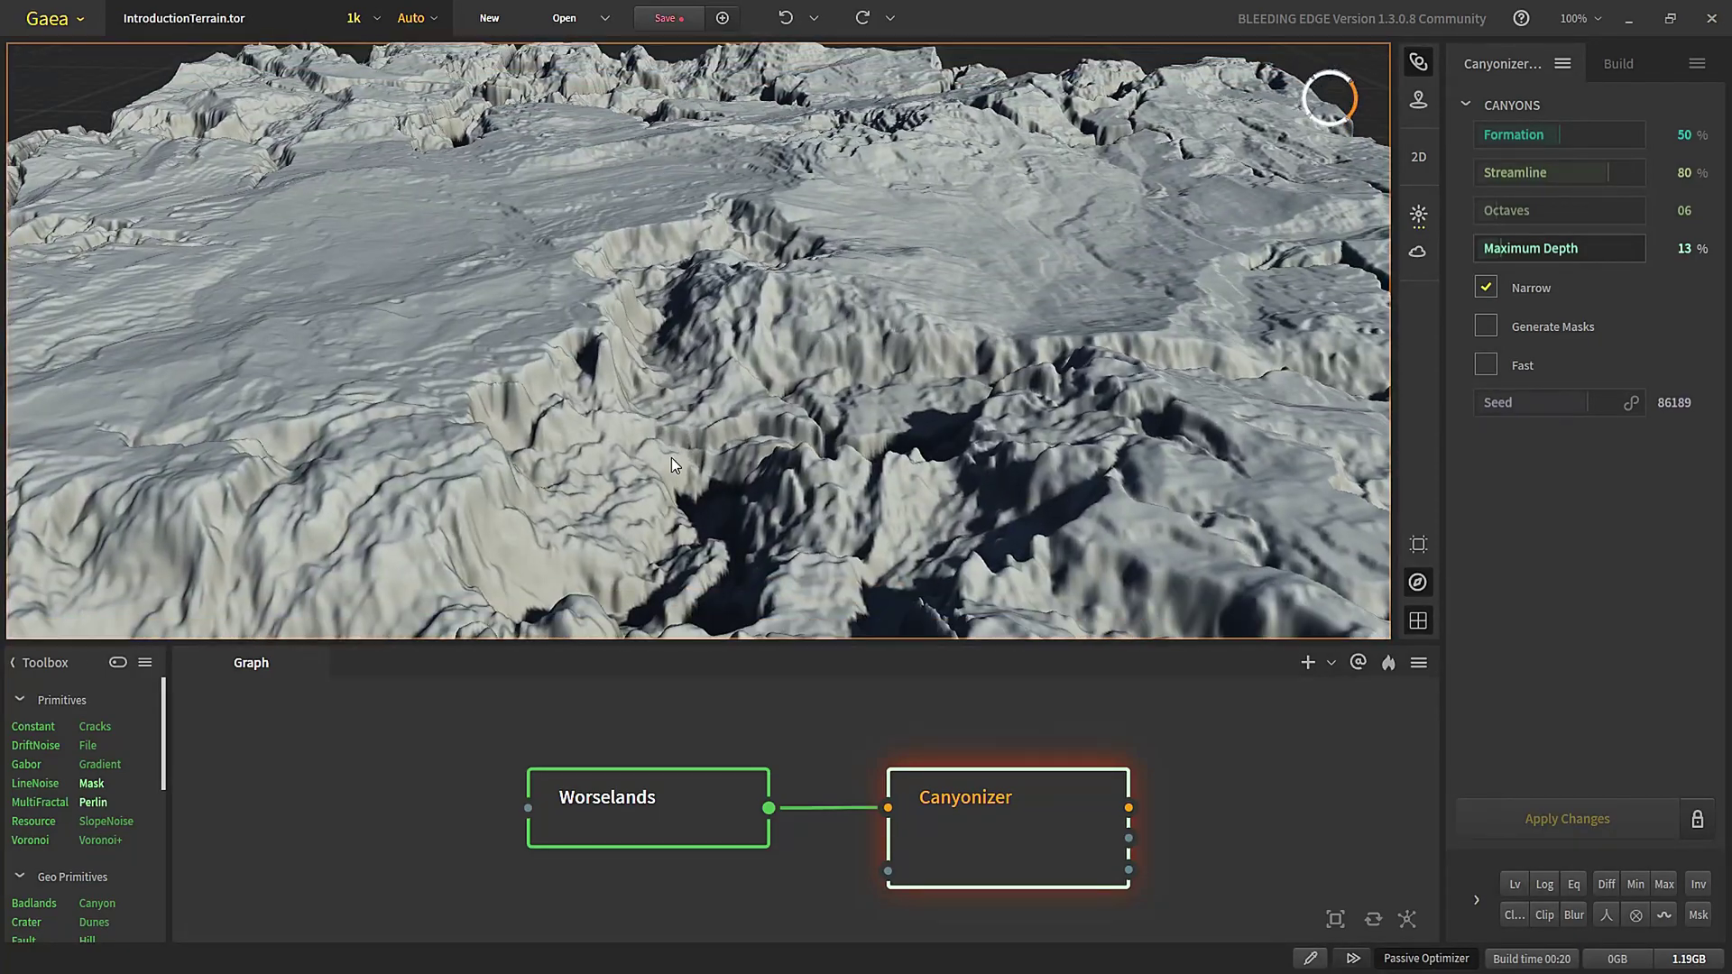
- Set the Canyonizer's maximum depth to 7% and apply the change
{"action": "left_click_drag", "start_coordinate": [671, 458], "coordinate": [512, 473]}
{"action": "left_click", "coordinate": [1486, 248]}
{"action": "left_click", "coordinate": [1565, 820]}
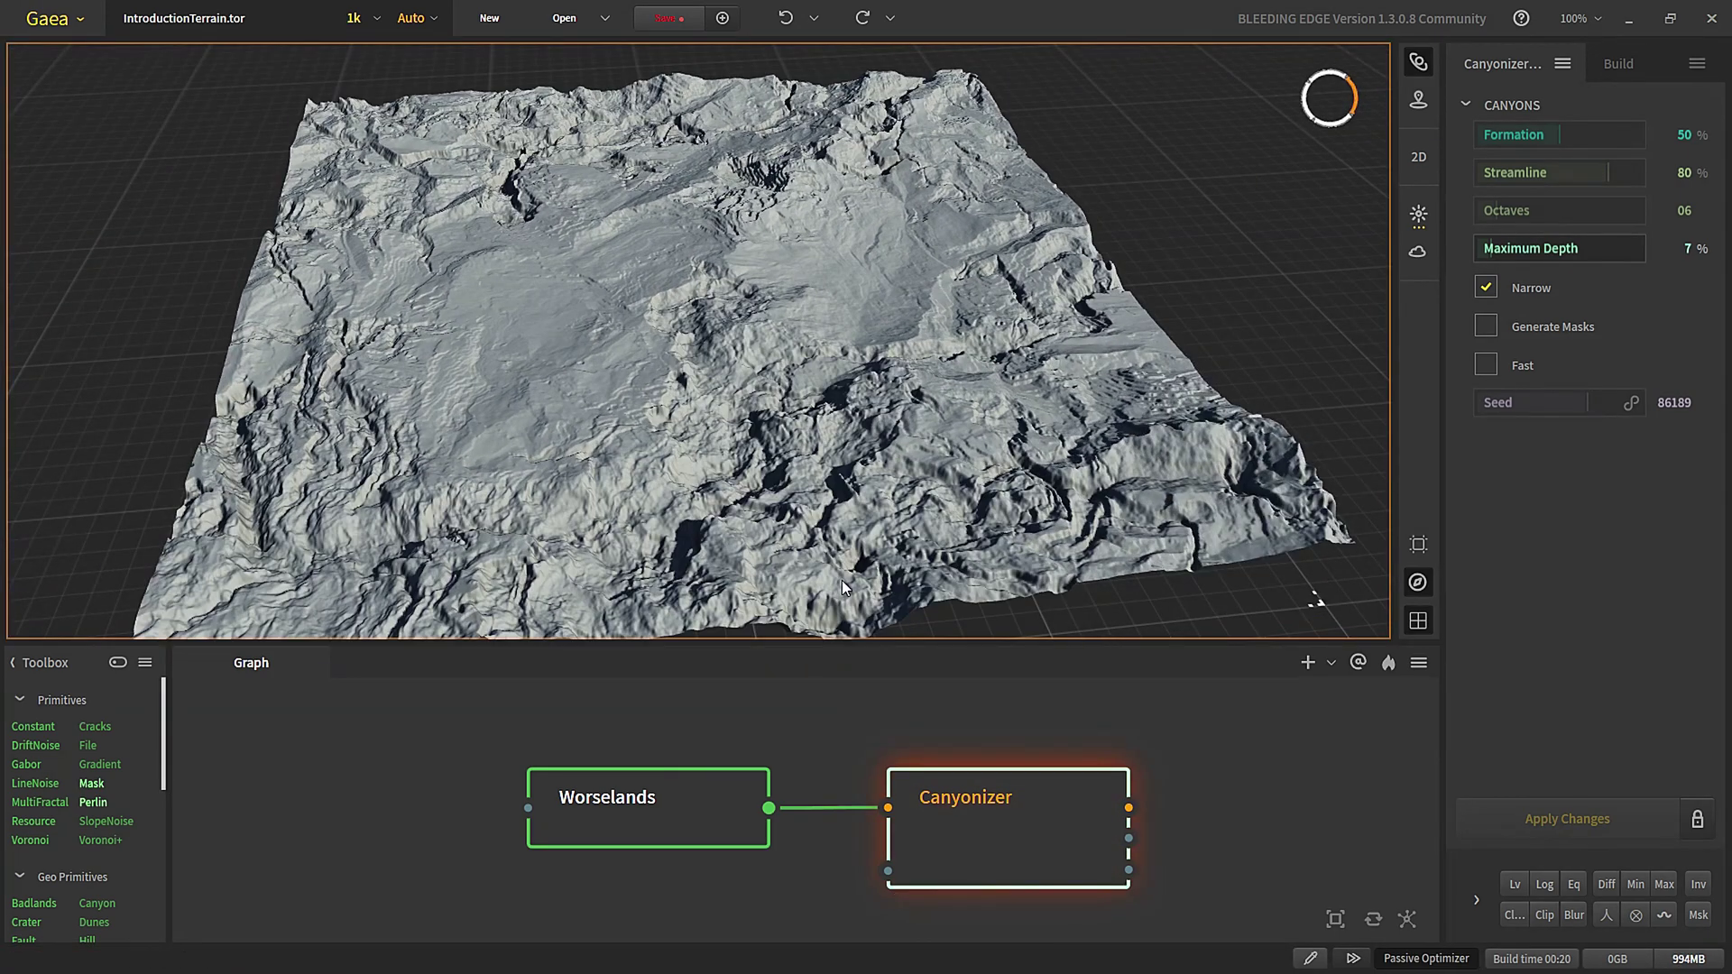
- Arrange the Worselands and Canyonizer nodes beneath the two Erosion nodes
{"action": "scroll", "coordinate": [1052, 889], "scroll_direction": "down", "scroll_amount": 5}
{"action": "mouse_move", "coordinate": [769, 920]}
{"action": "middle_mouse_down"}
{"action": "mouse_move", "coordinate": [607, 889]}
{"action": "mouse_move", "coordinate": [388, 929]}
{"action": "middle_mouse_up"}
{"action": "scroll", "coordinate": [404, 913], "scroll_direction": "up", "scroll_amount": 1}
{"action": "mouse_move", "coordinate": [404, 913]}
{"action": "left_mouse_down"}
{"action": "mouse_move", "coordinate": [576, 837]}
{"action": "mouse_move", "coordinate": [654, 839]}
{"action": "left_mouse_up"}
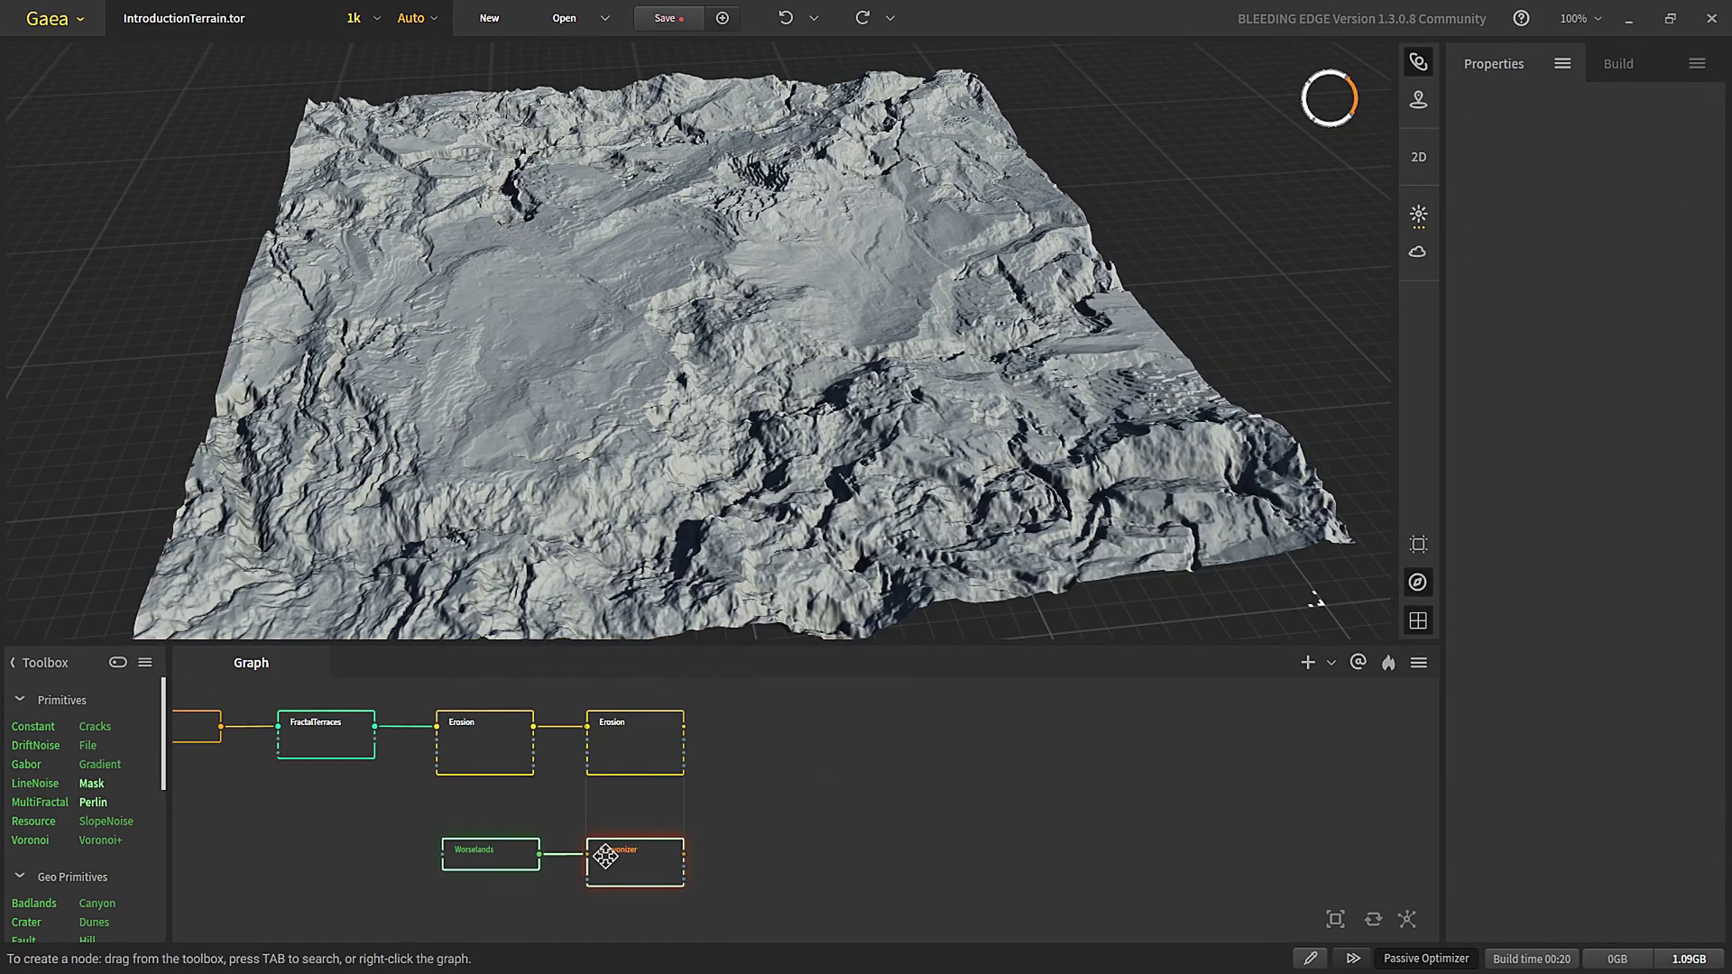
{"action": "scroll", "coordinate": [754, 835], "scroll_direction": "up", "scroll_amount": 2}
{"action": "scroll", "coordinate": [600, 852], "scroll_direction": "down", "scroll_amount": 2}
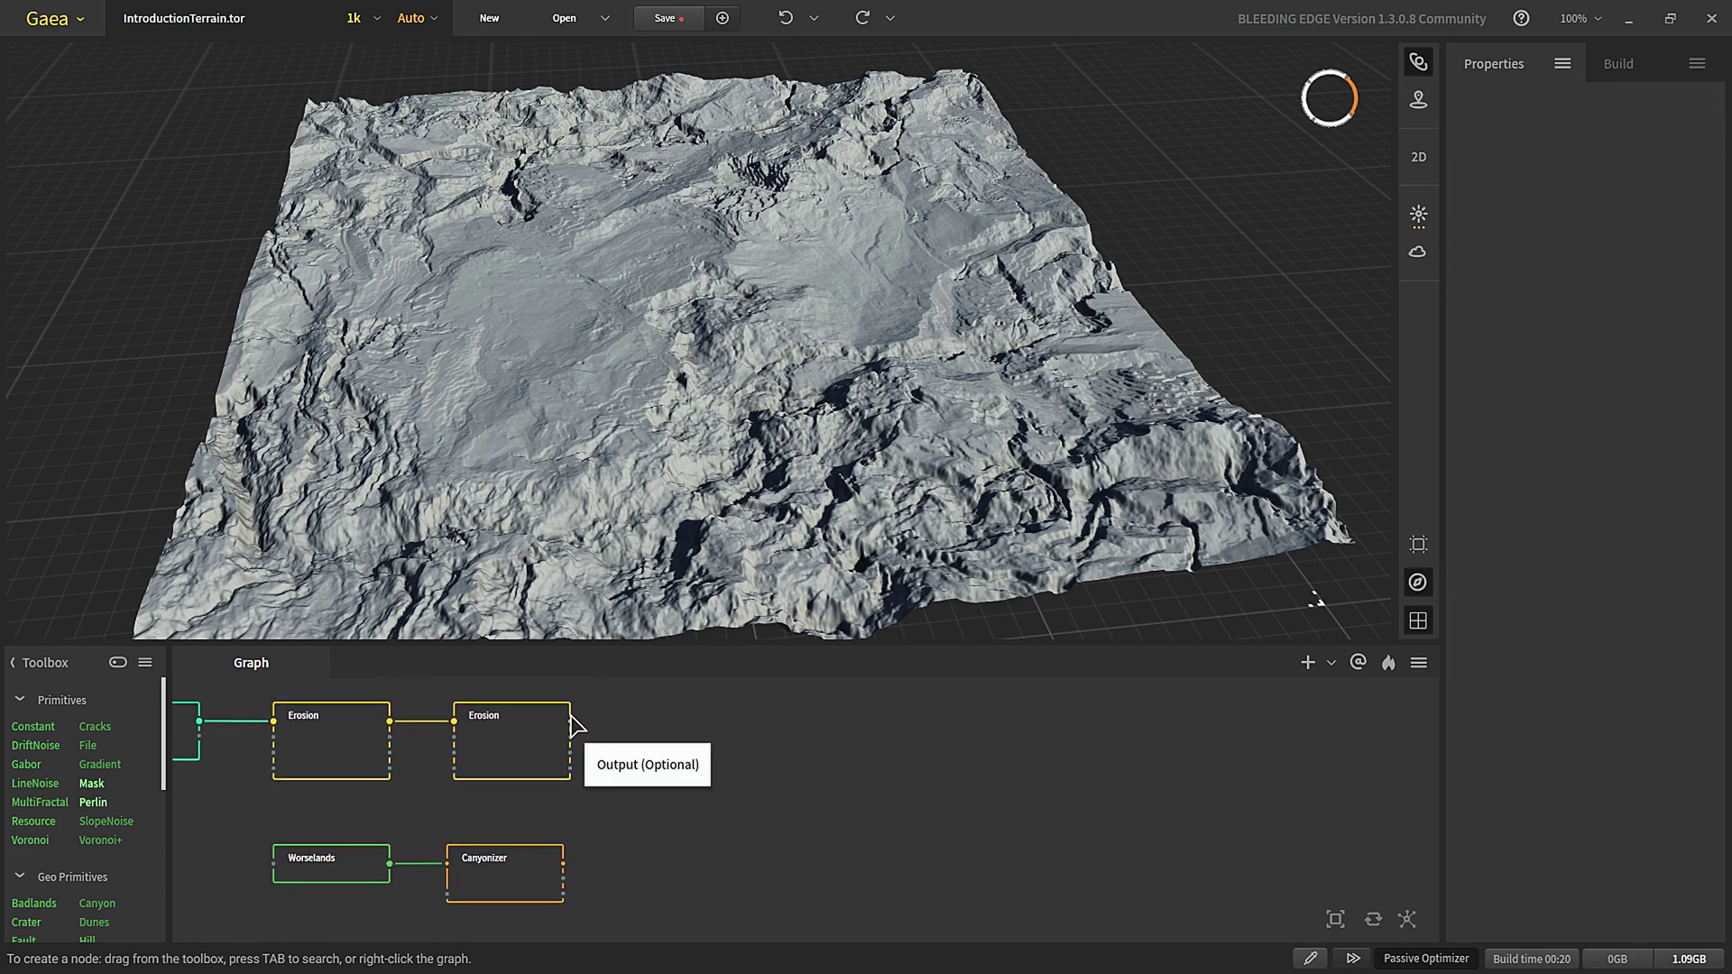
- Add a Transform node connected to the second Erosion node's output
{"action": "left_click_drag", "start_coordinate": [571, 722], "coordinate": [674, 723]}
{"action": "type", "text": "tra"}
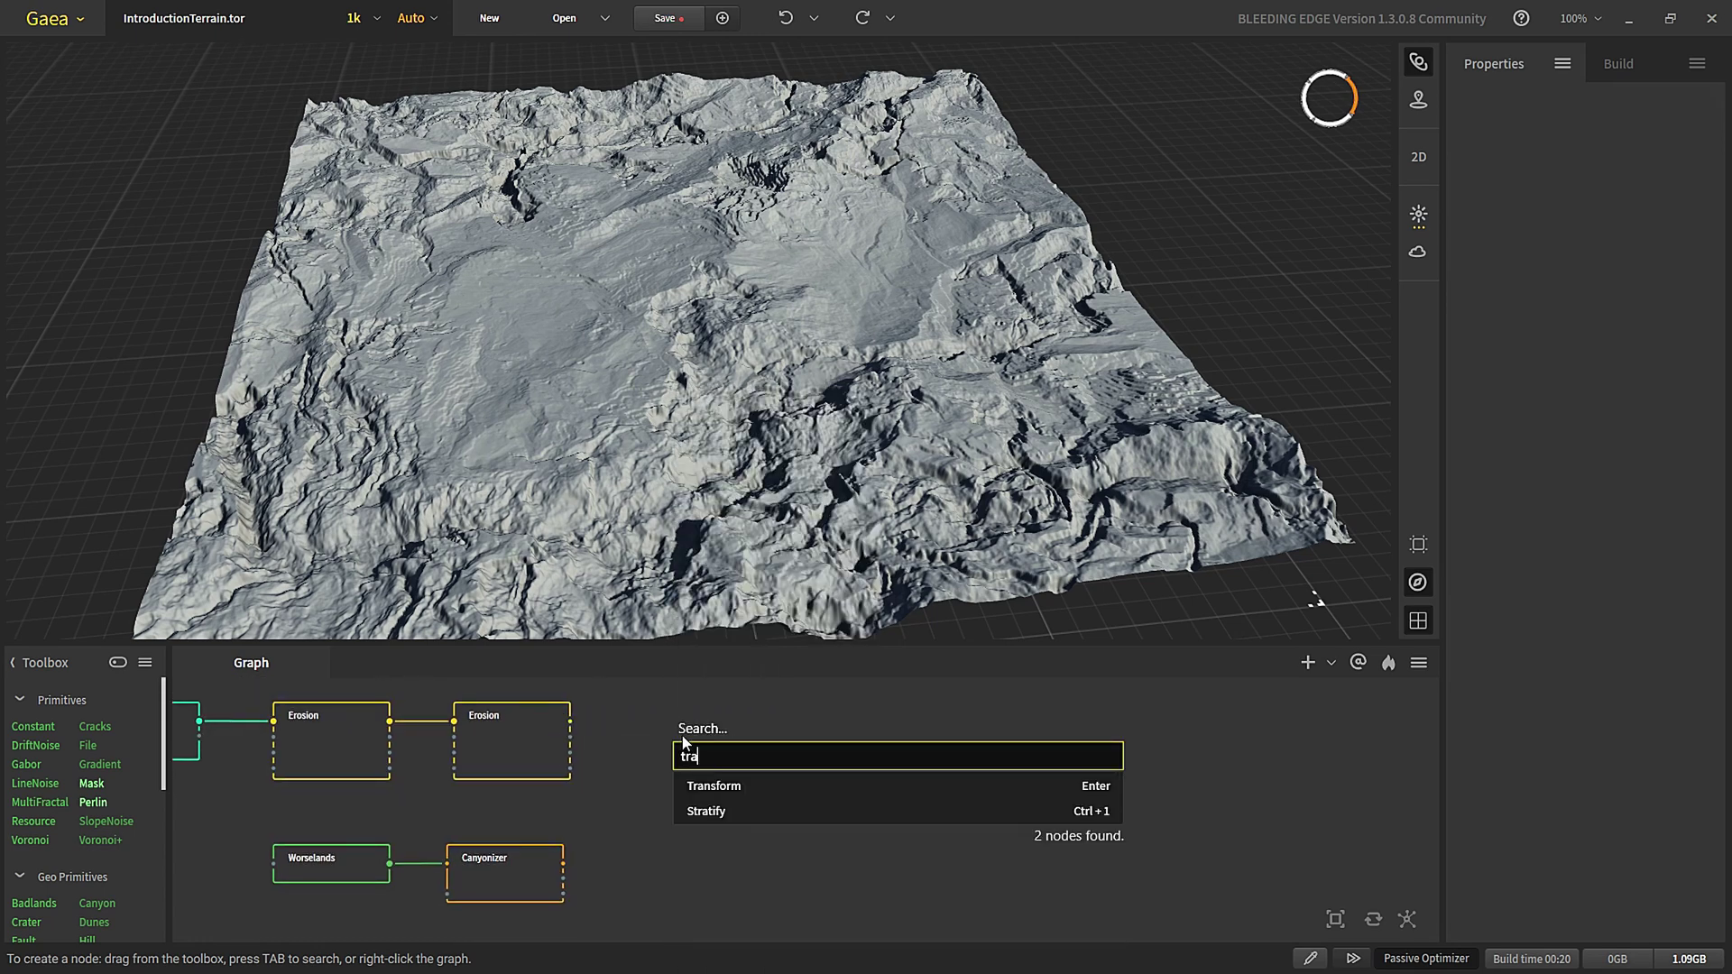
{"action": "left_click", "coordinate": [711, 786]}
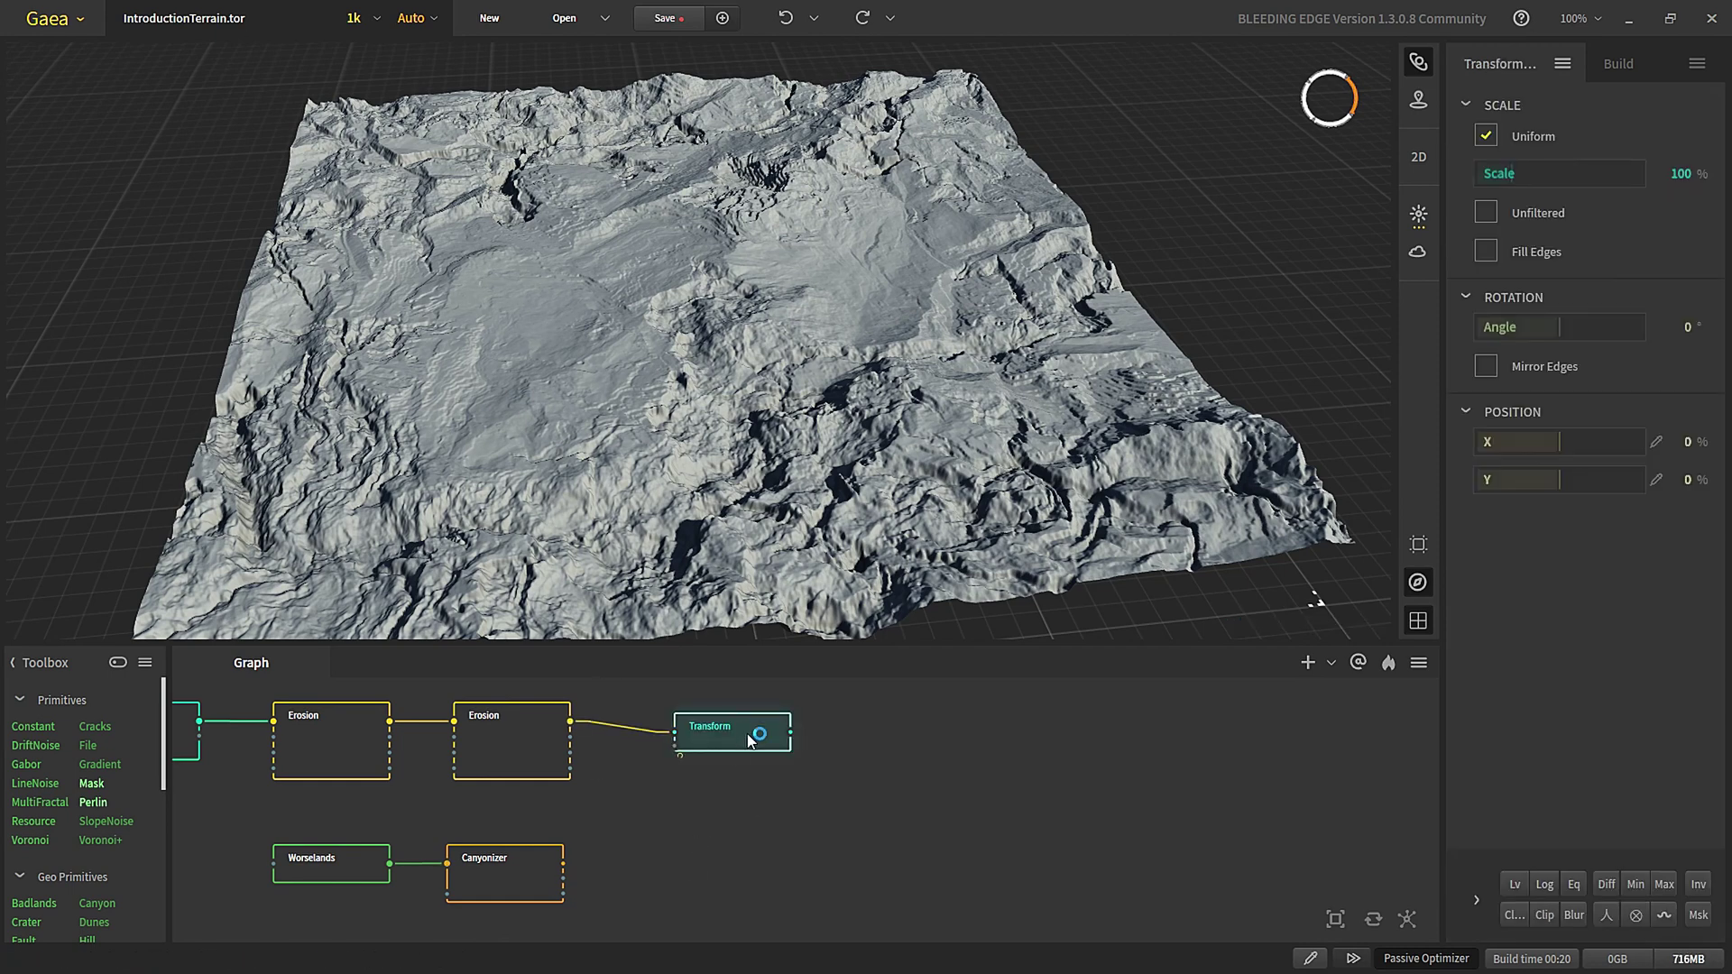
- Merge the Transform and Canyonizer outputs in a Combine node using the Max method with a 100% ratio
{"action": "left_click_drag", "start_coordinate": [756, 727], "coordinate": [564, 863]}
{"action": "left_click", "coordinate": [1603, 133]}
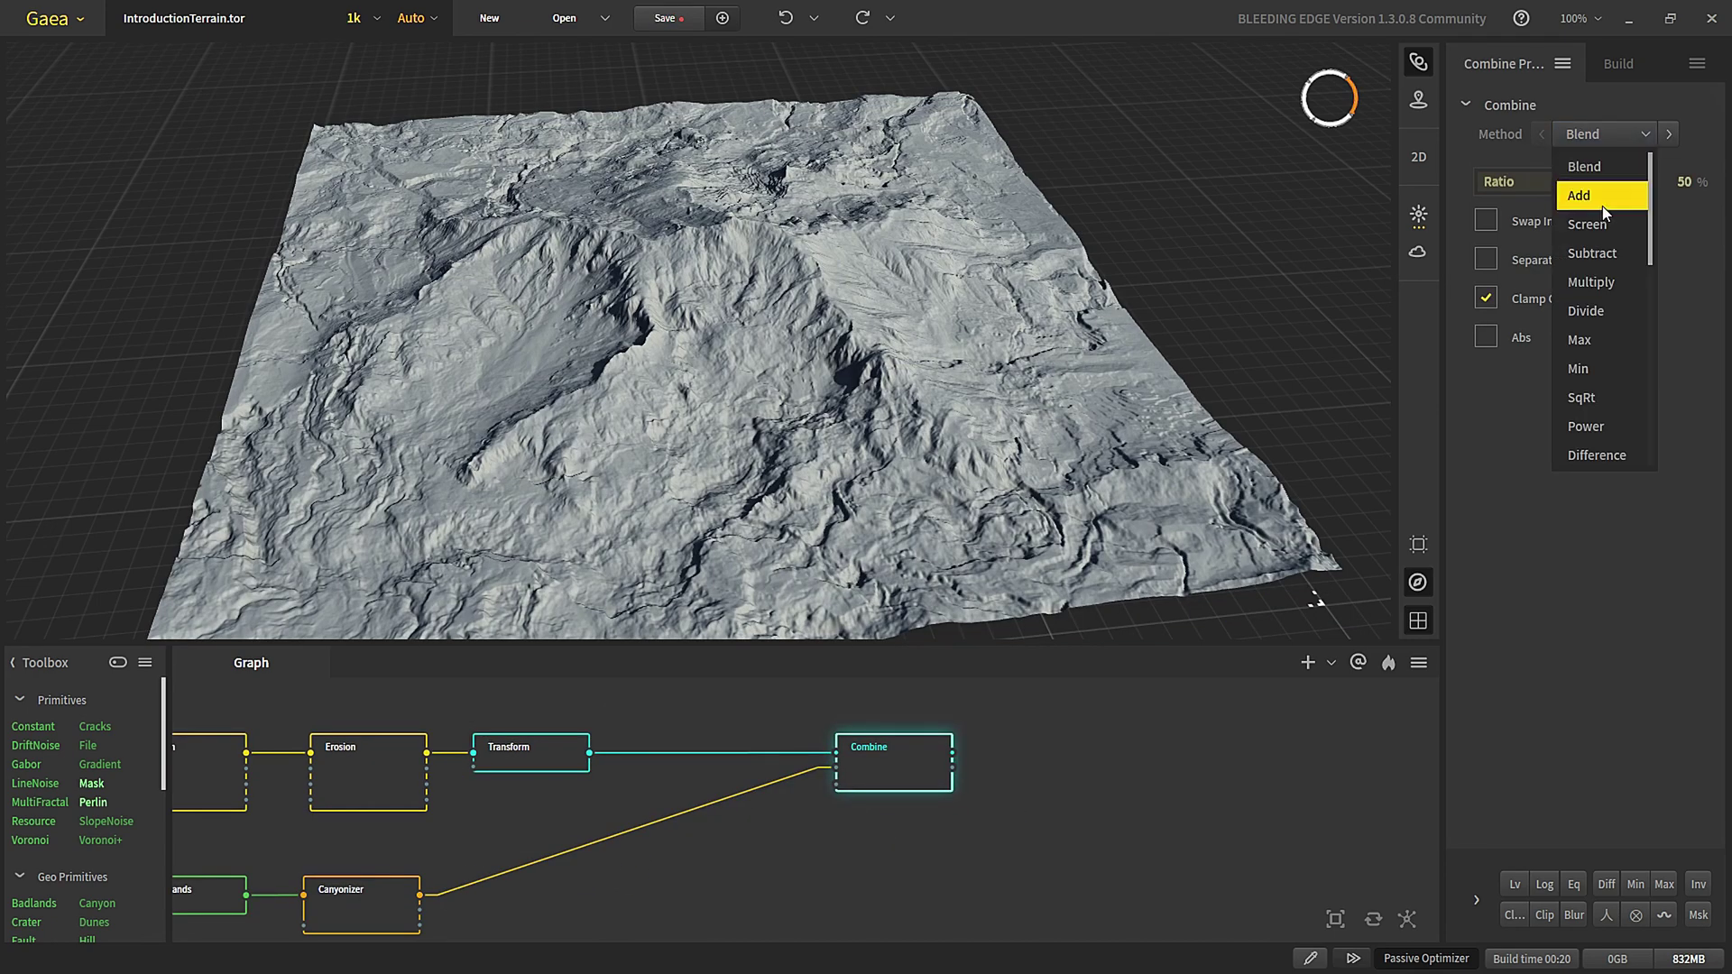
{"action": "left_click", "coordinate": [1579, 335]}
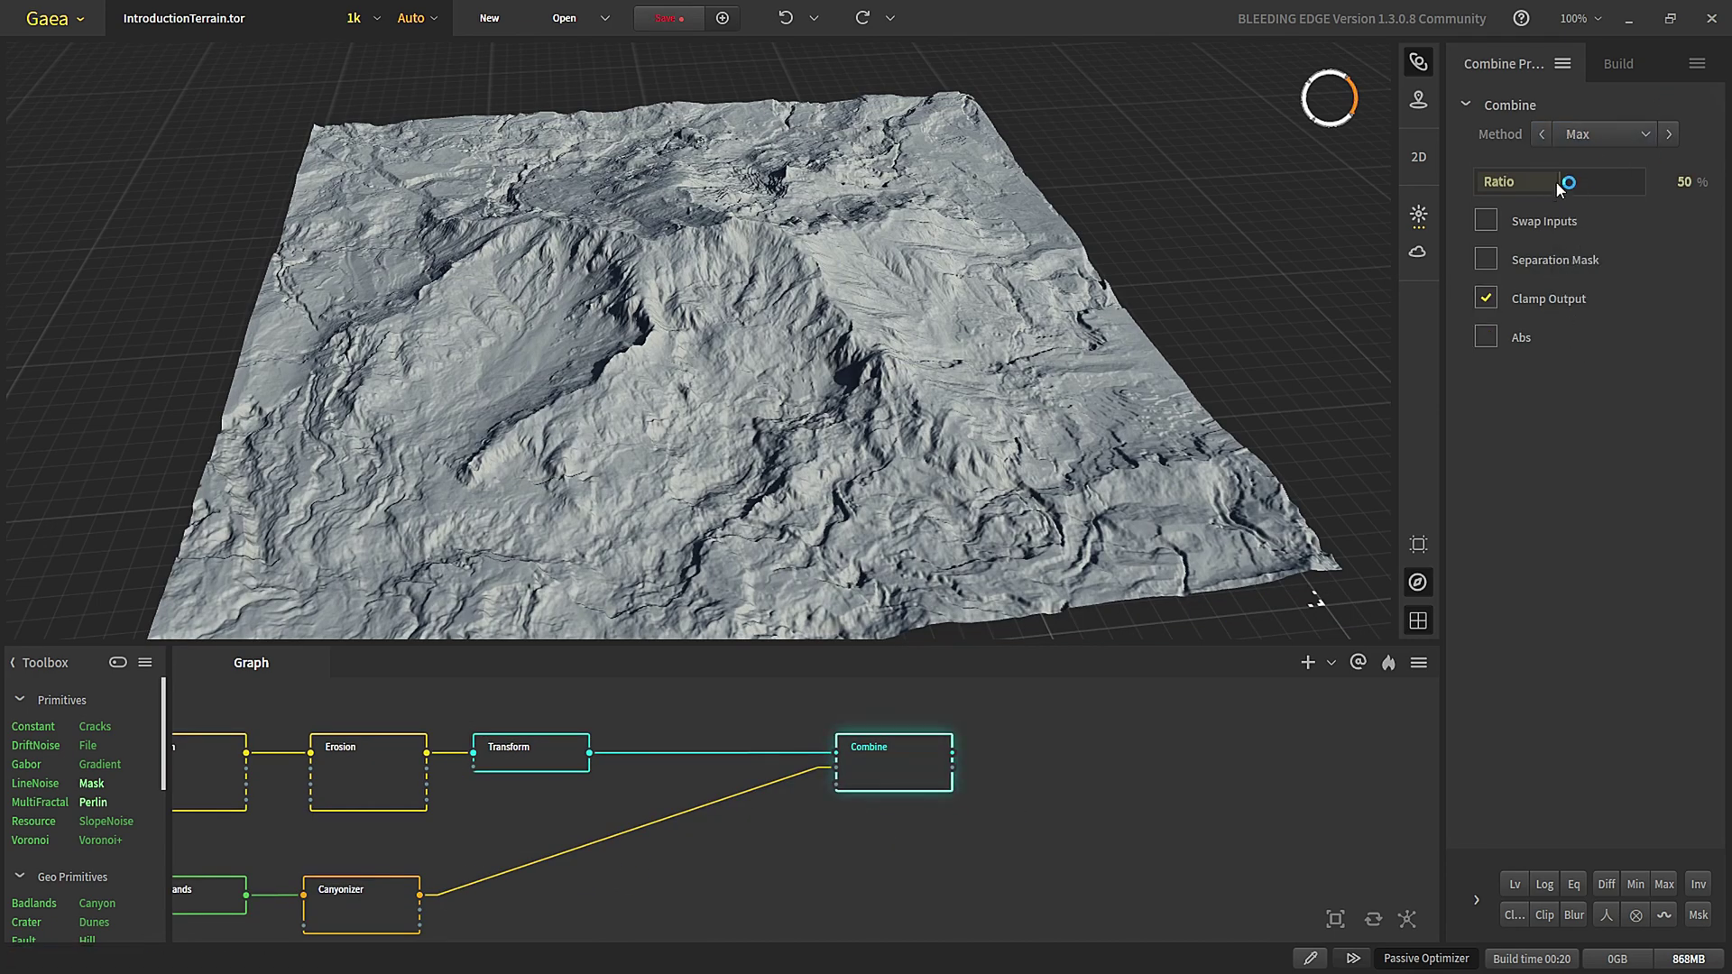
{"action": "left_click", "coordinate": [1634, 183]}
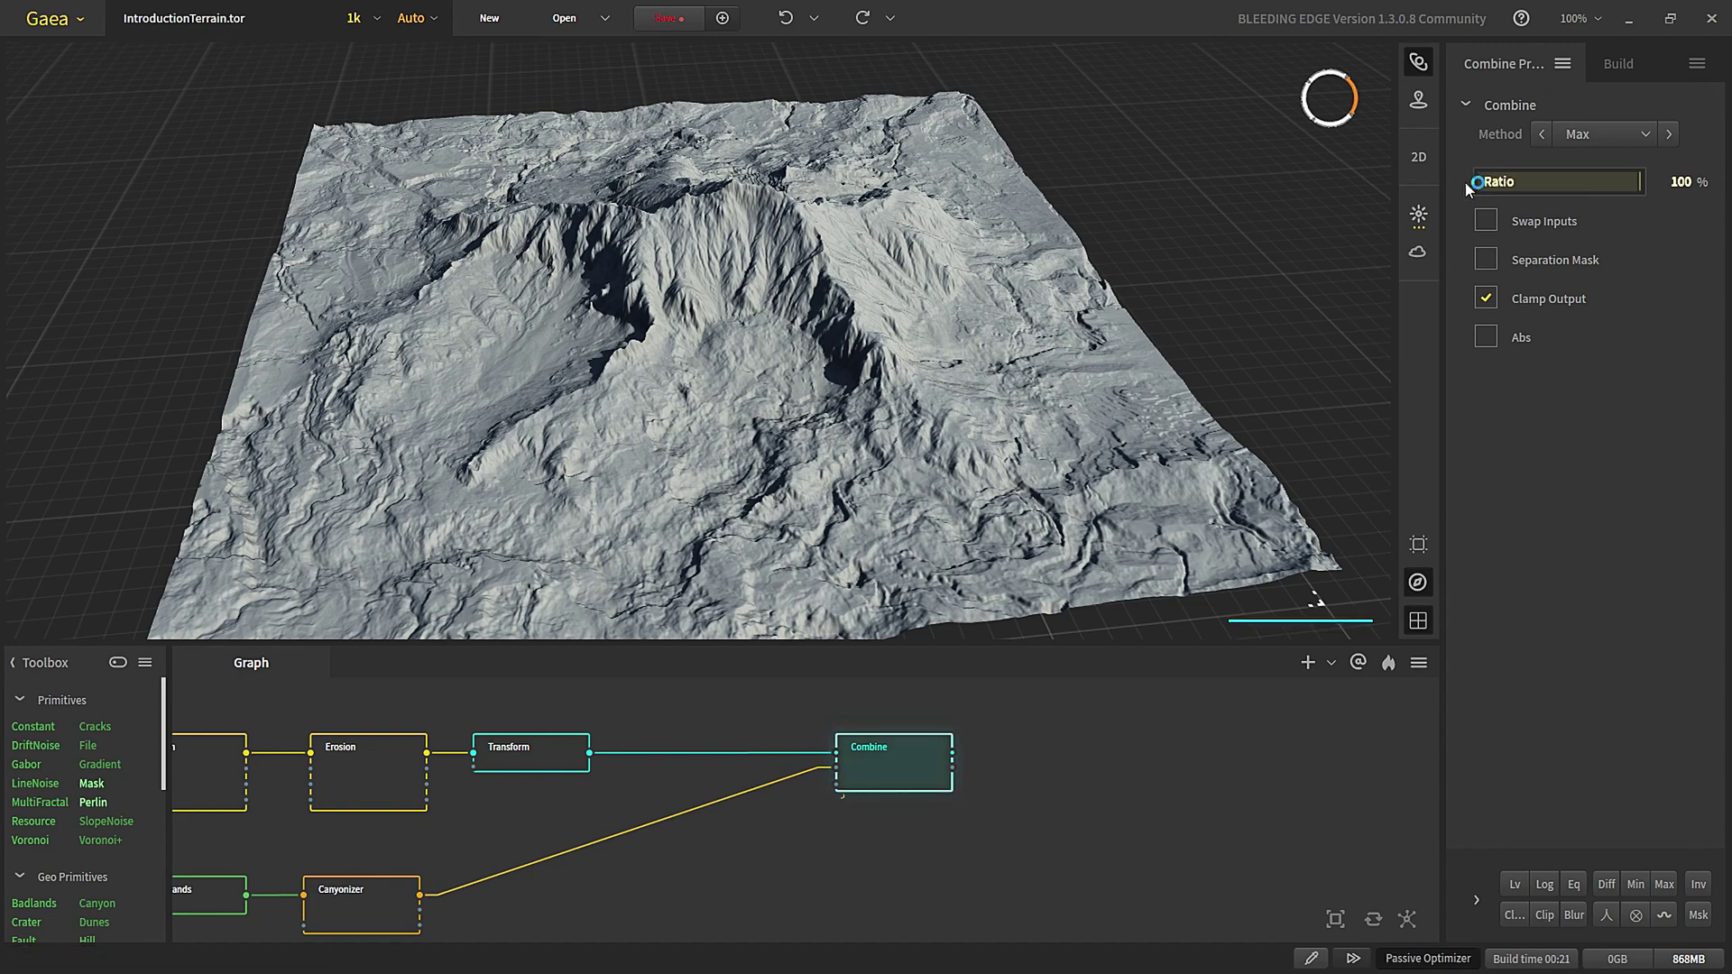
- Compare the base height of the Transform node's mountain with that of the Canyonizer terrain from low angles
{"action": "scroll", "coordinate": [990, 451], "scroll_direction": "down", "scroll_amount": 3}
{"action": "left_click_drag", "start_coordinate": [979, 468], "coordinate": [874, 561]}
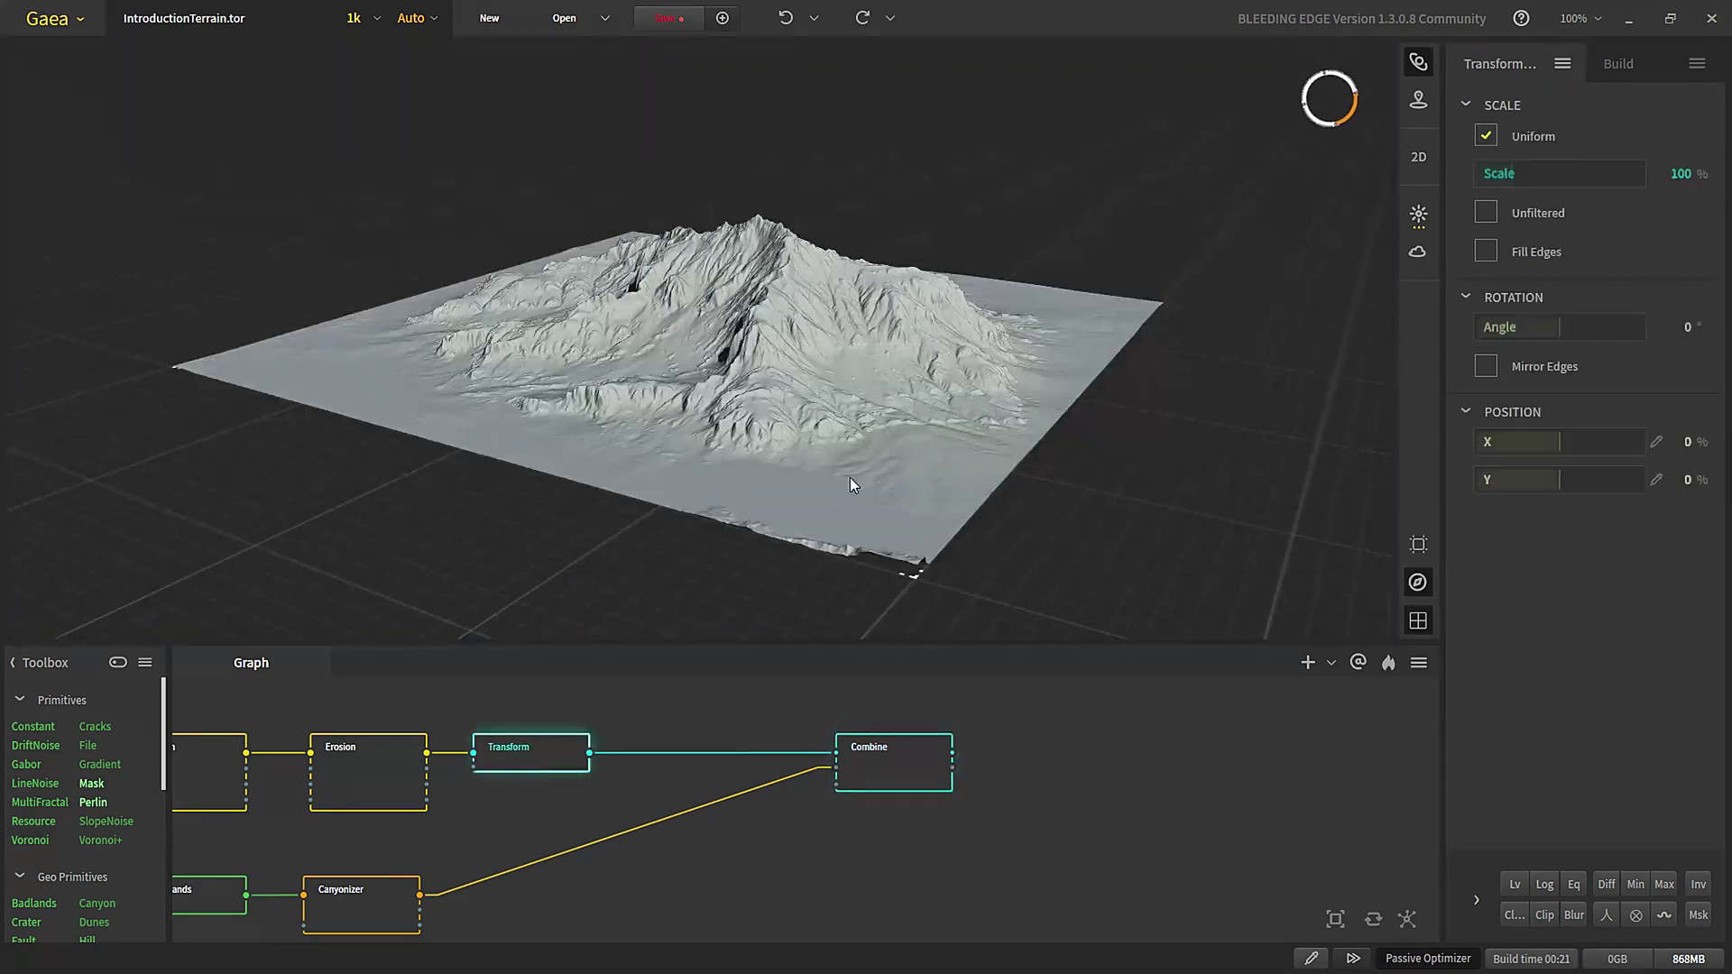
{"action": "left_click_drag", "start_coordinate": [849, 478], "coordinate": [678, 454]}
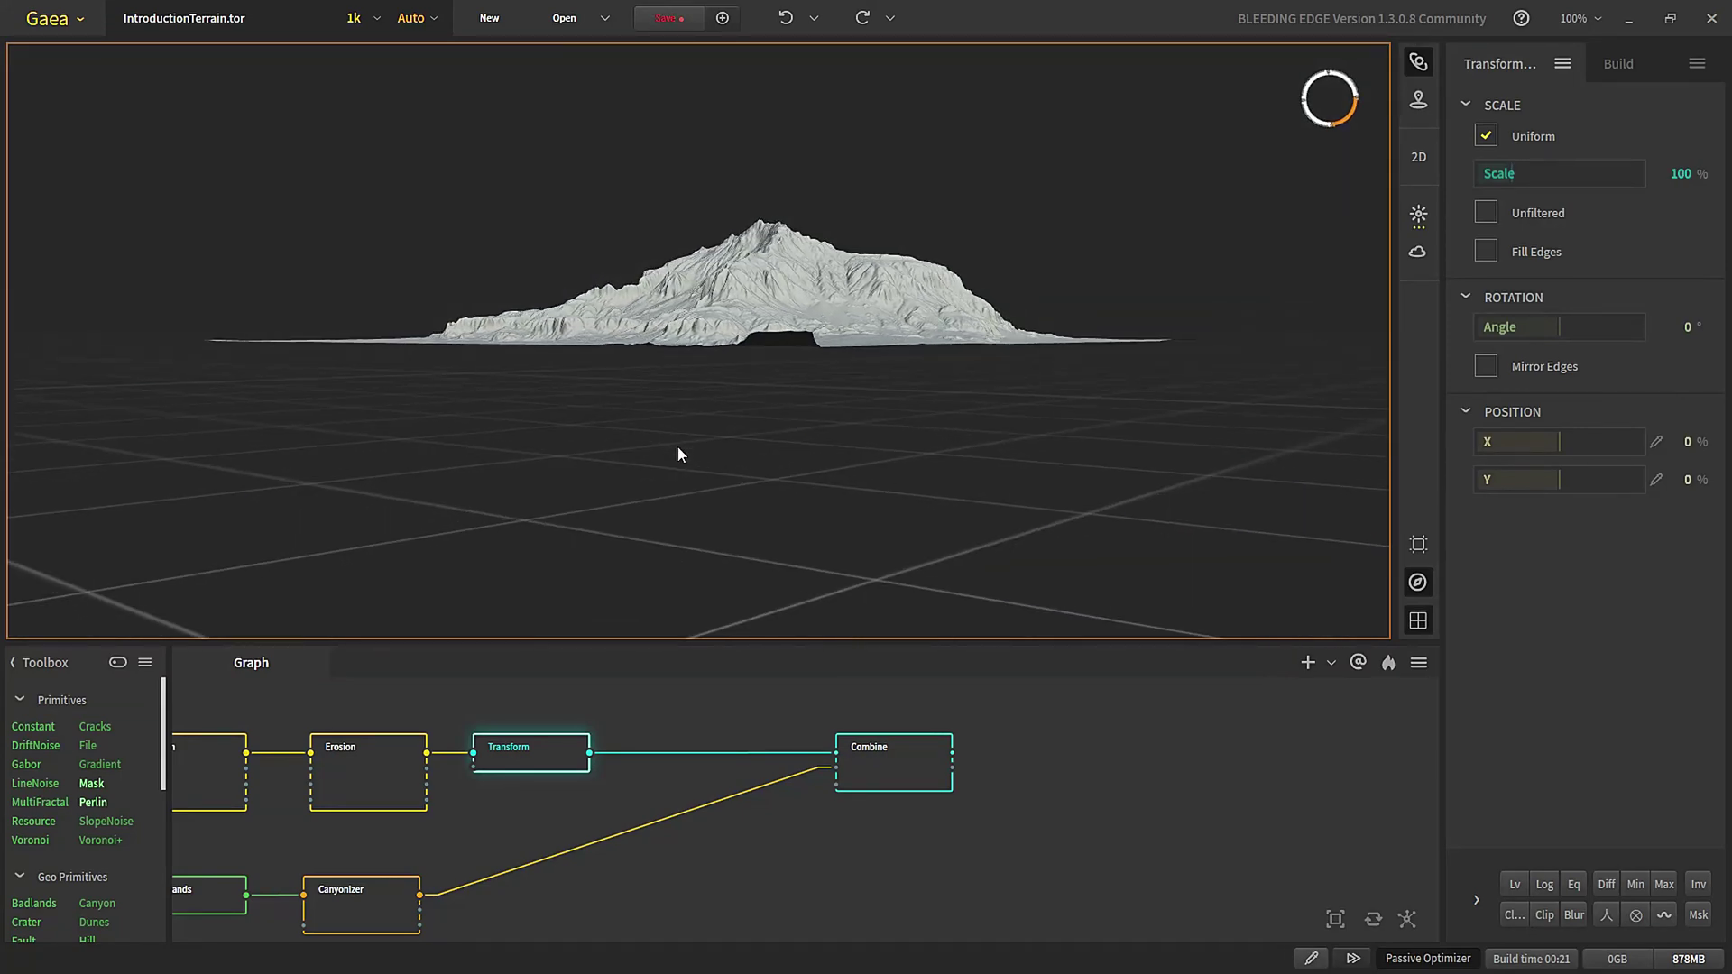
{"action": "left_click_drag", "start_coordinate": [856, 366], "coordinate": [952, 417]}
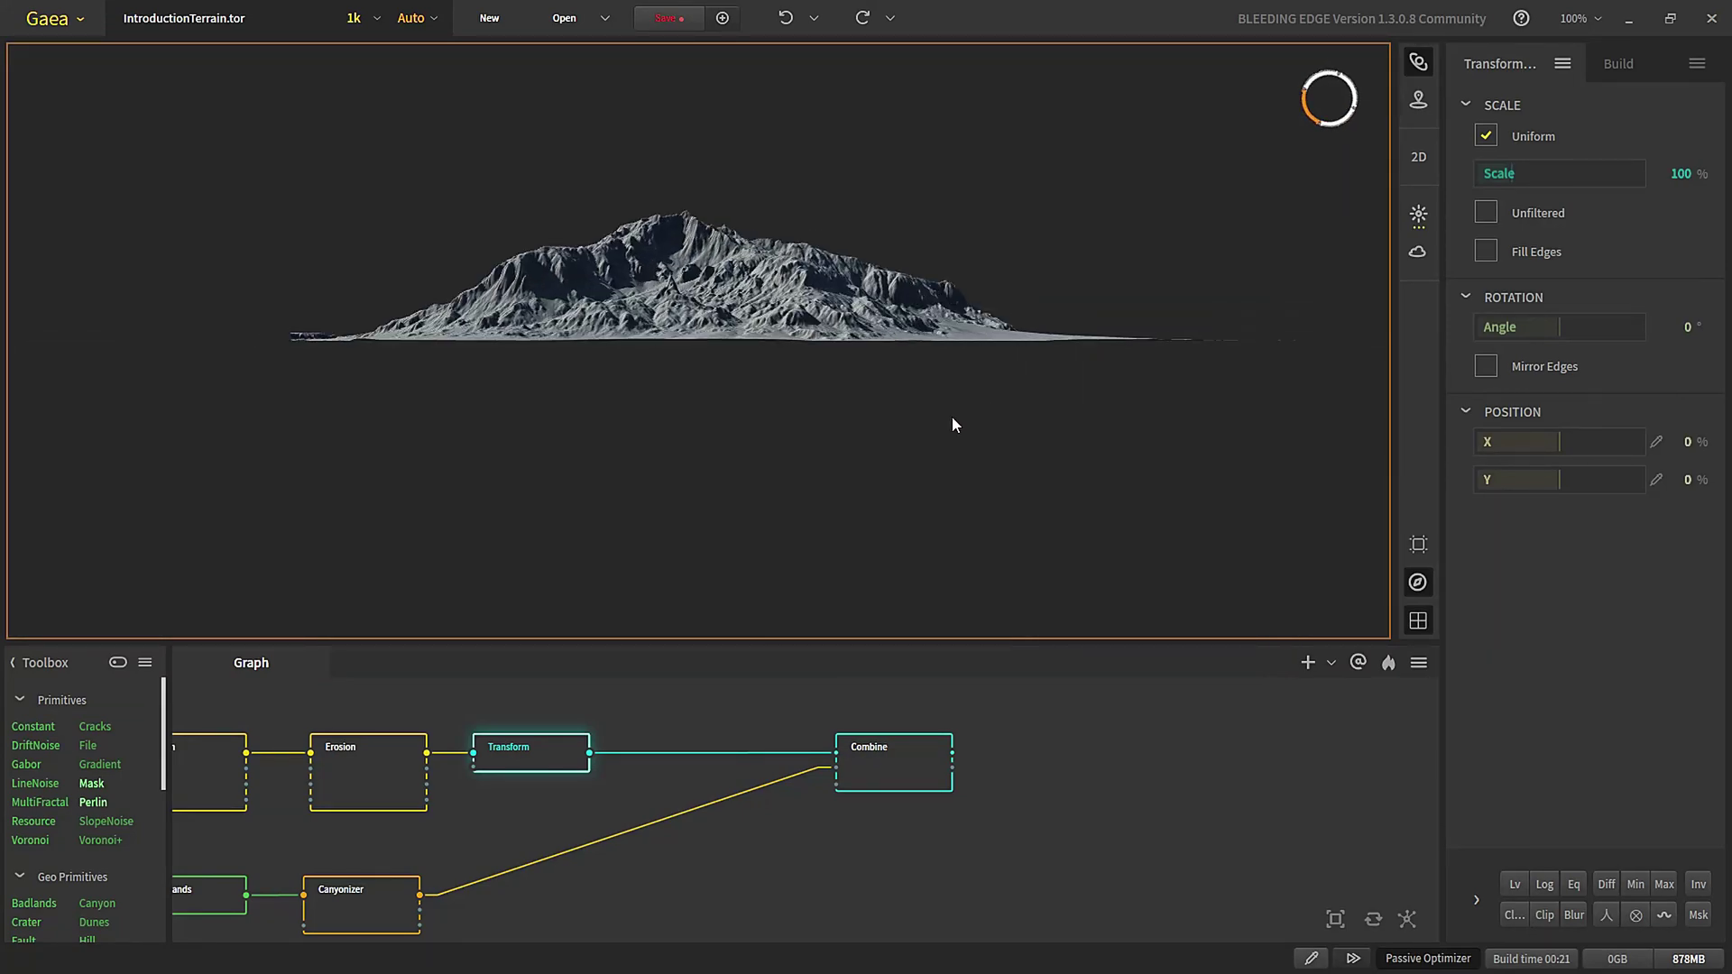
{"action": "left_click_drag", "start_coordinate": [564, 400], "coordinate": [1031, 445]}
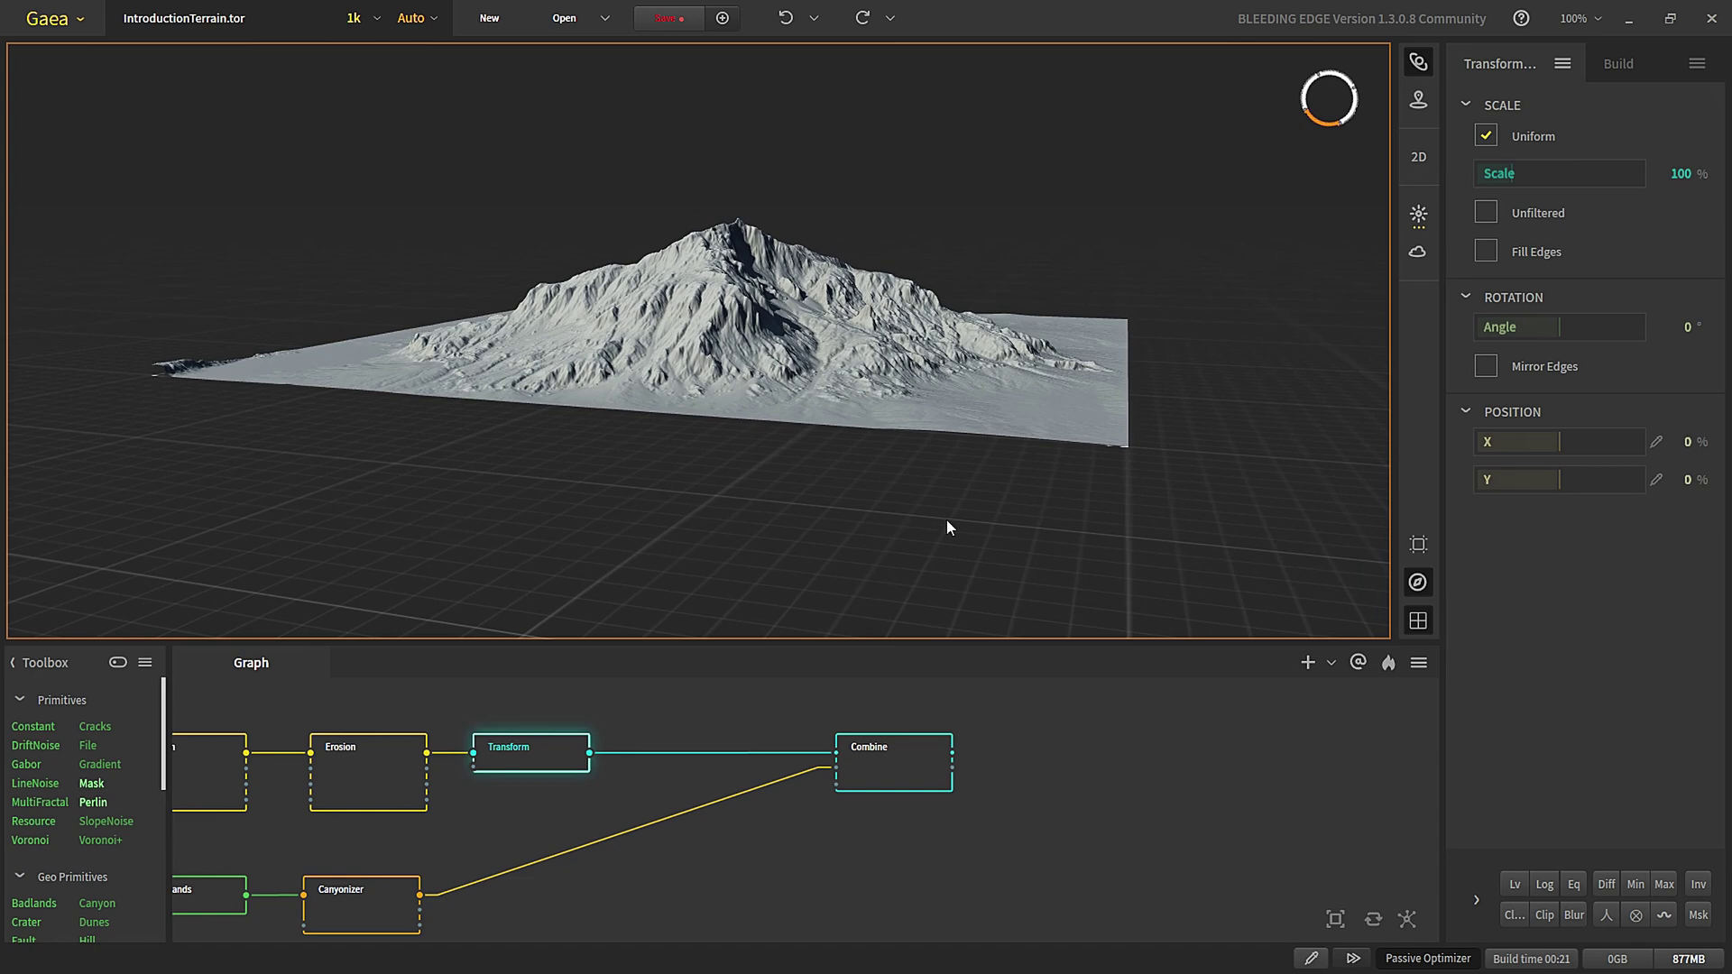
{"action": "left_click", "coordinate": [370, 916]}
{"action": "mouse_move", "coordinate": [865, 435]}
{"action": "left_mouse_down"}
{"action": "mouse_move", "coordinate": [836, 469]}
{"action": "mouse_move", "coordinate": [849, 448]}
{"action": "left_mouse_up"}
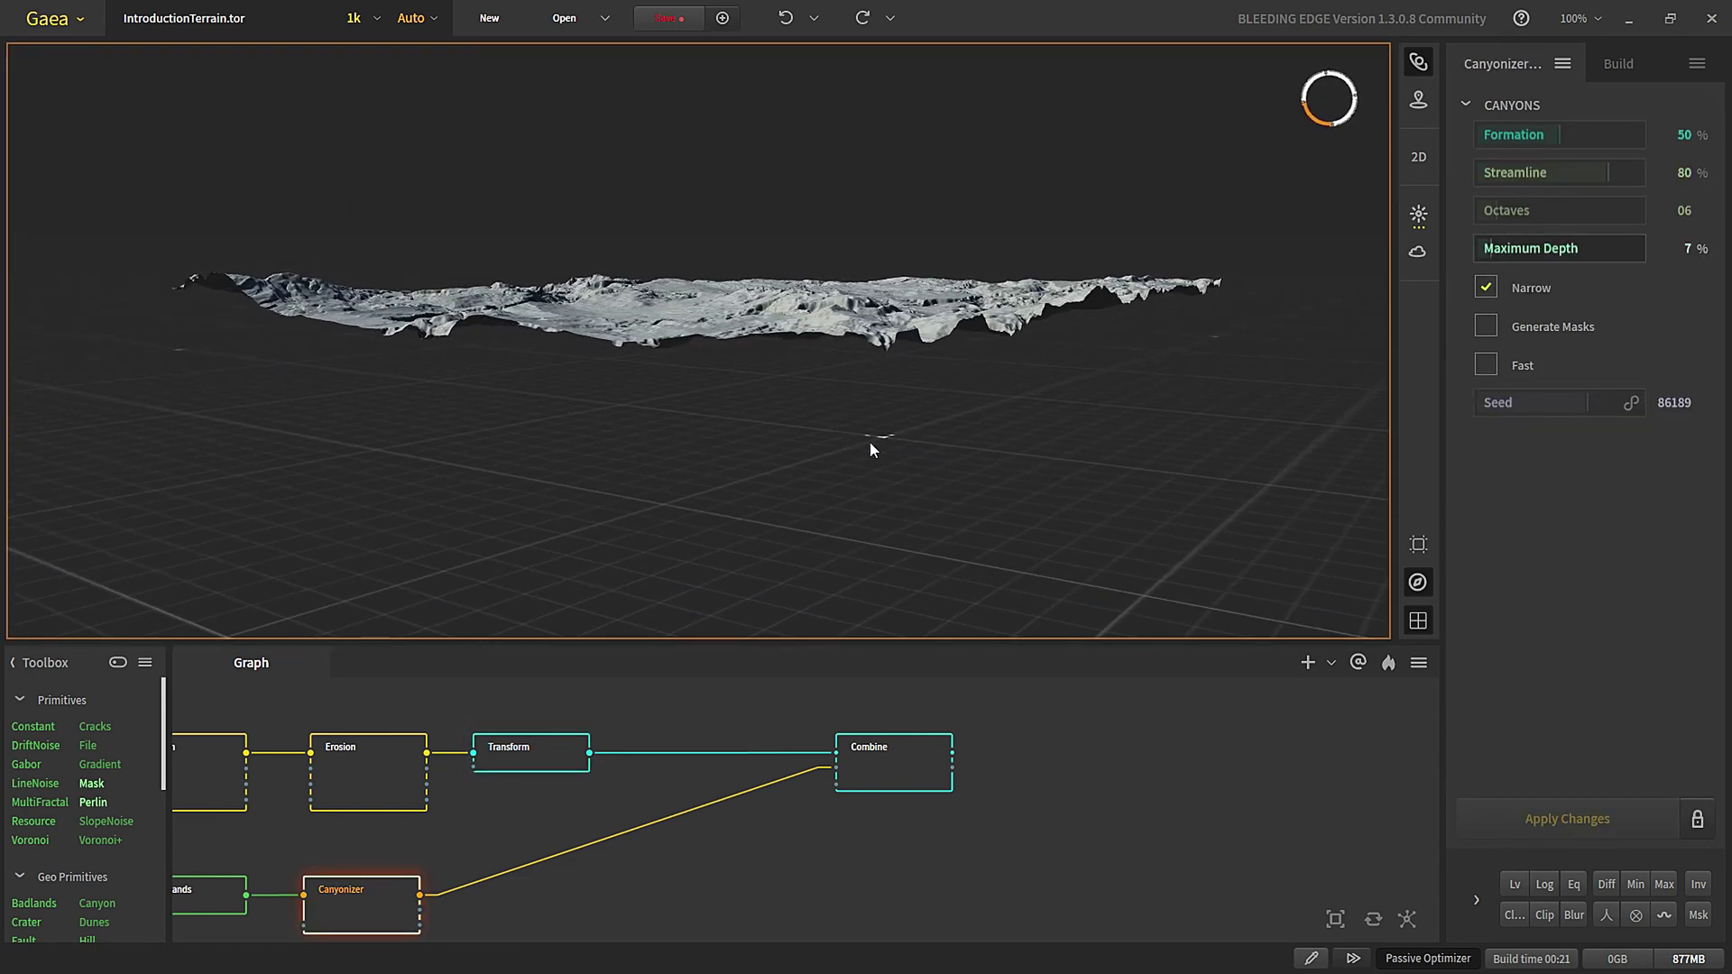
{"action": "left_click_drag", "start_coordinate": [871, 345], "coordinate": [1054, 482]}
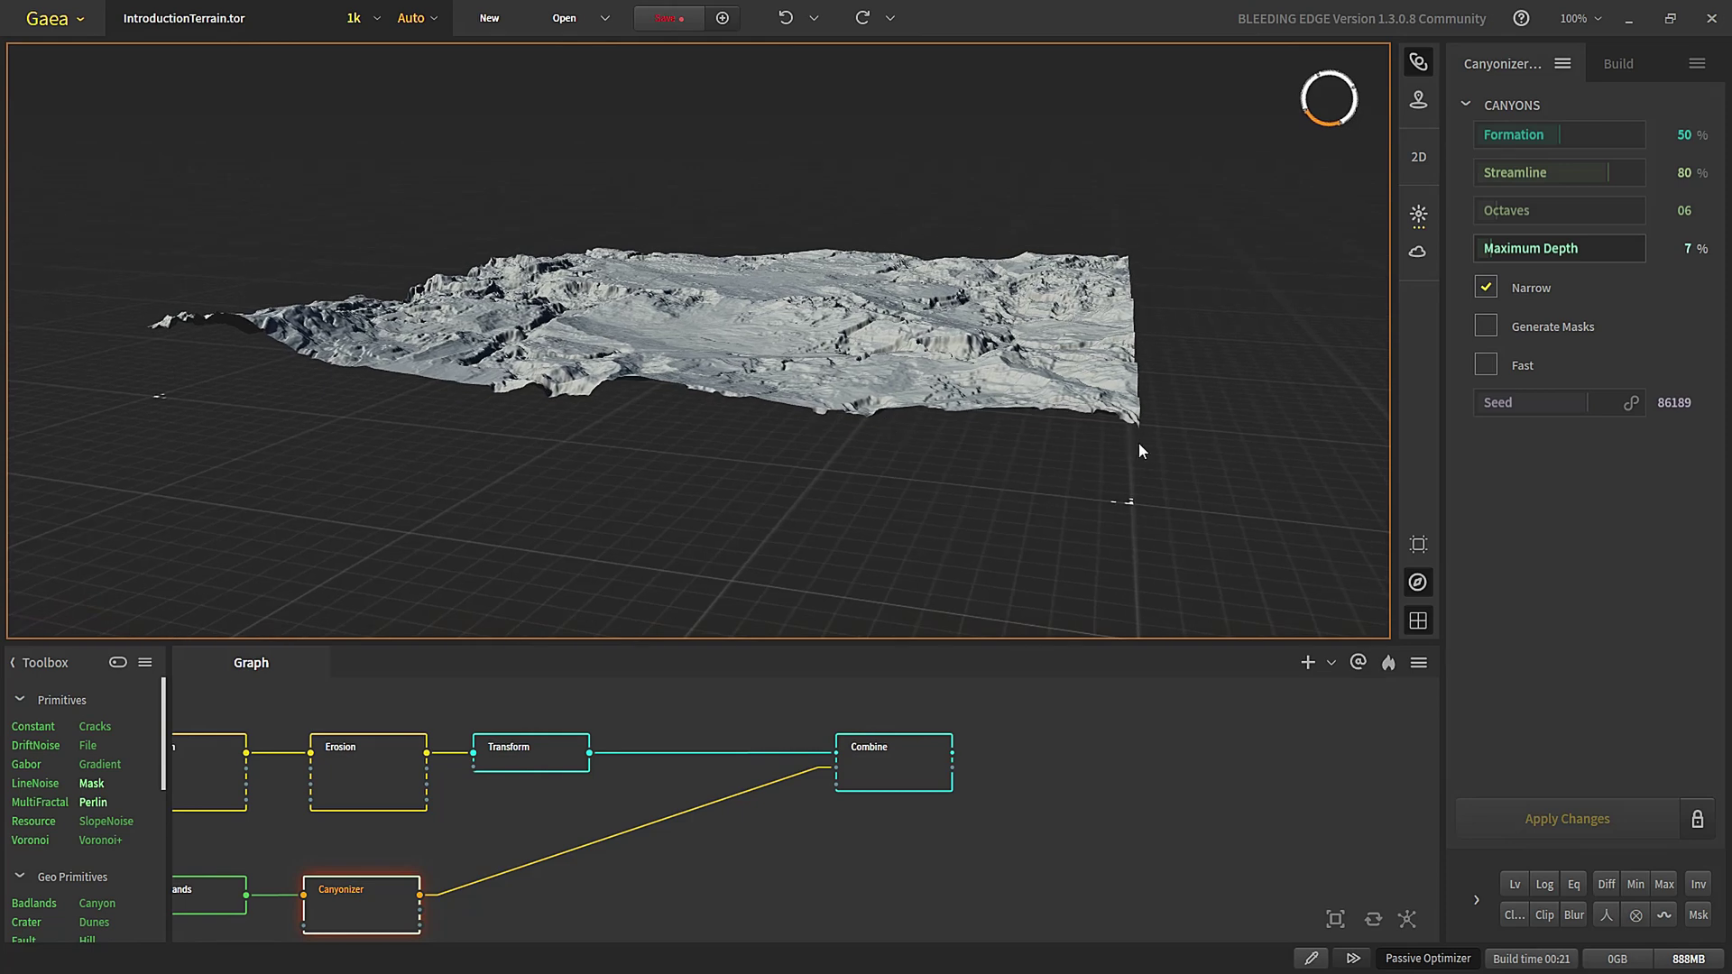
- Enable Drop to Floor for the Canyonizer node and check the terrain heights against the grid
{"action": "middle_click_drag", "start_coordinate": [452, 870], "coordinate": [597, 774]}
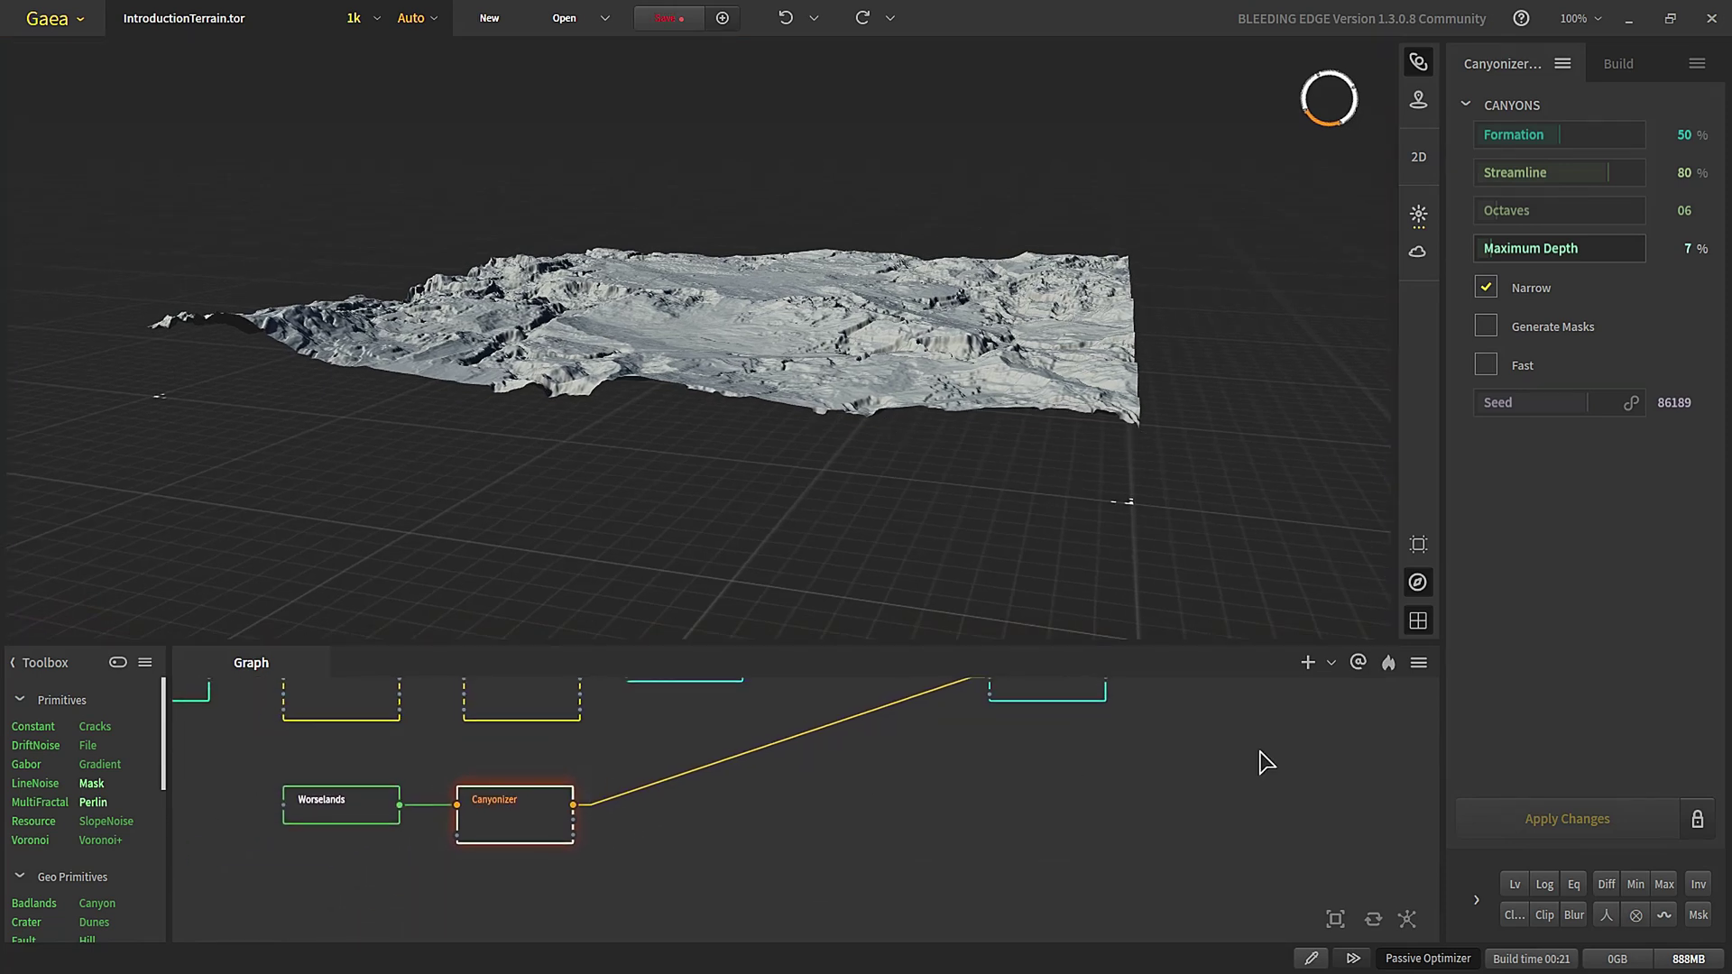
{"action": "left_click", "coordinate": [1479, 902]}
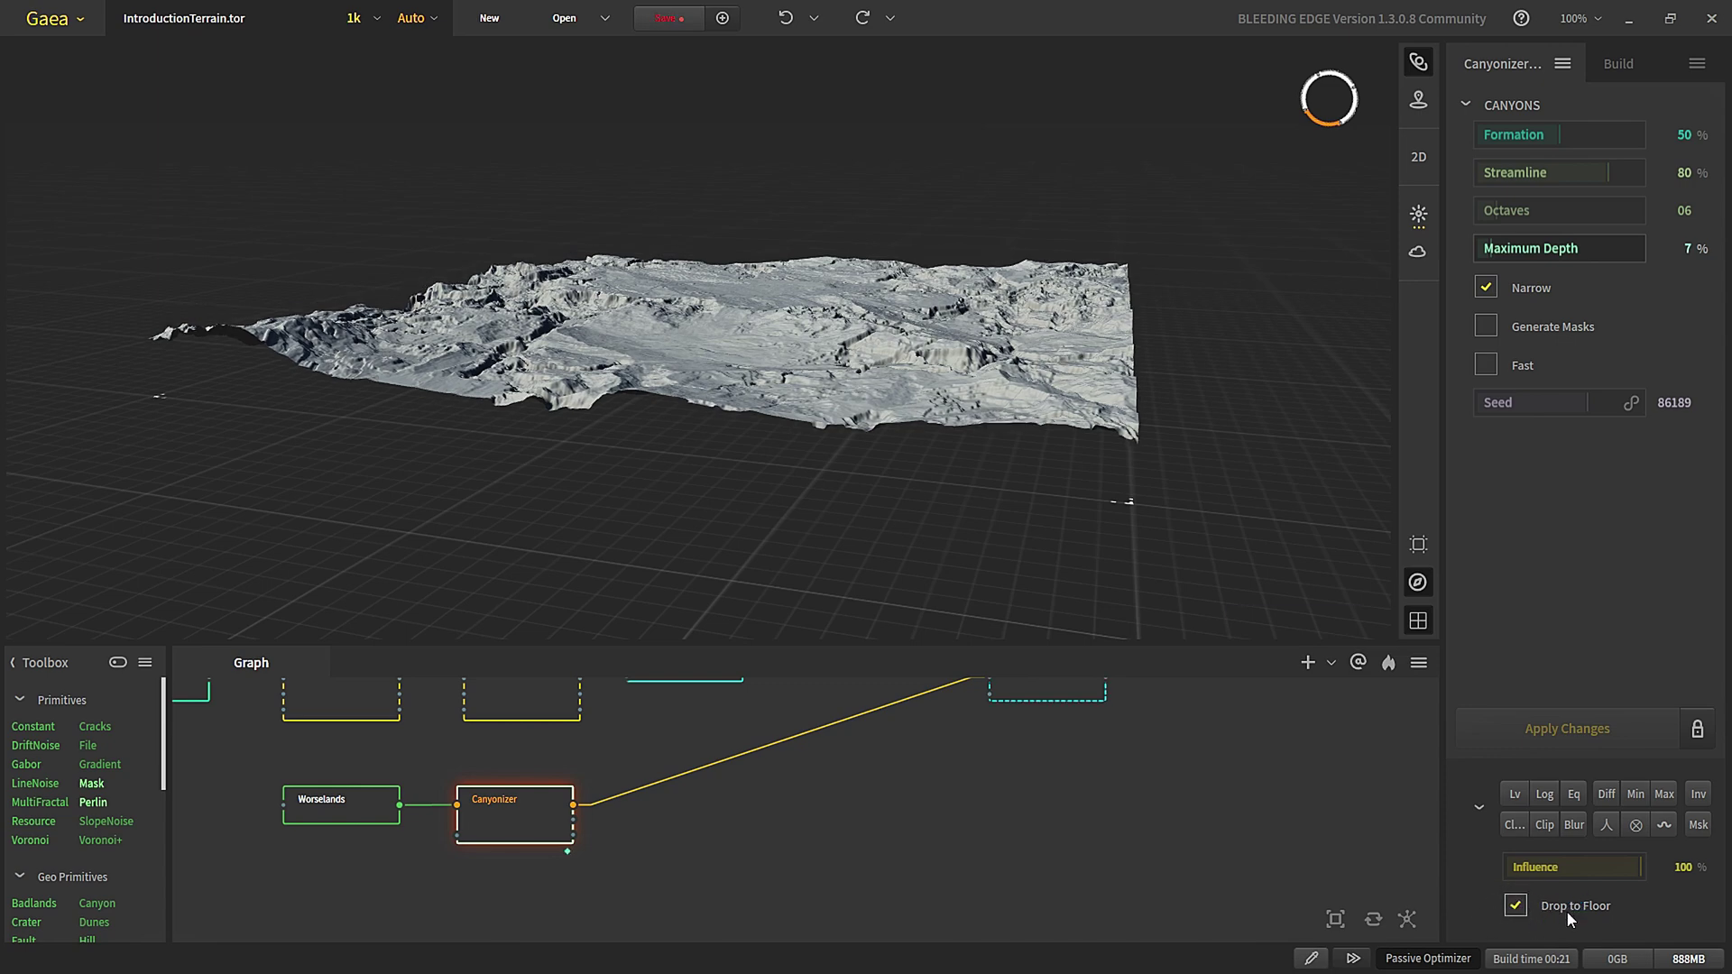
{"action": "left_click_drag", "start_coordinate": [987, 516], "coordinate": [1079, 312]}
{"action": "left_click_drag", "start_coordinate": [1065, 470], "coordinate": [898, 491]}
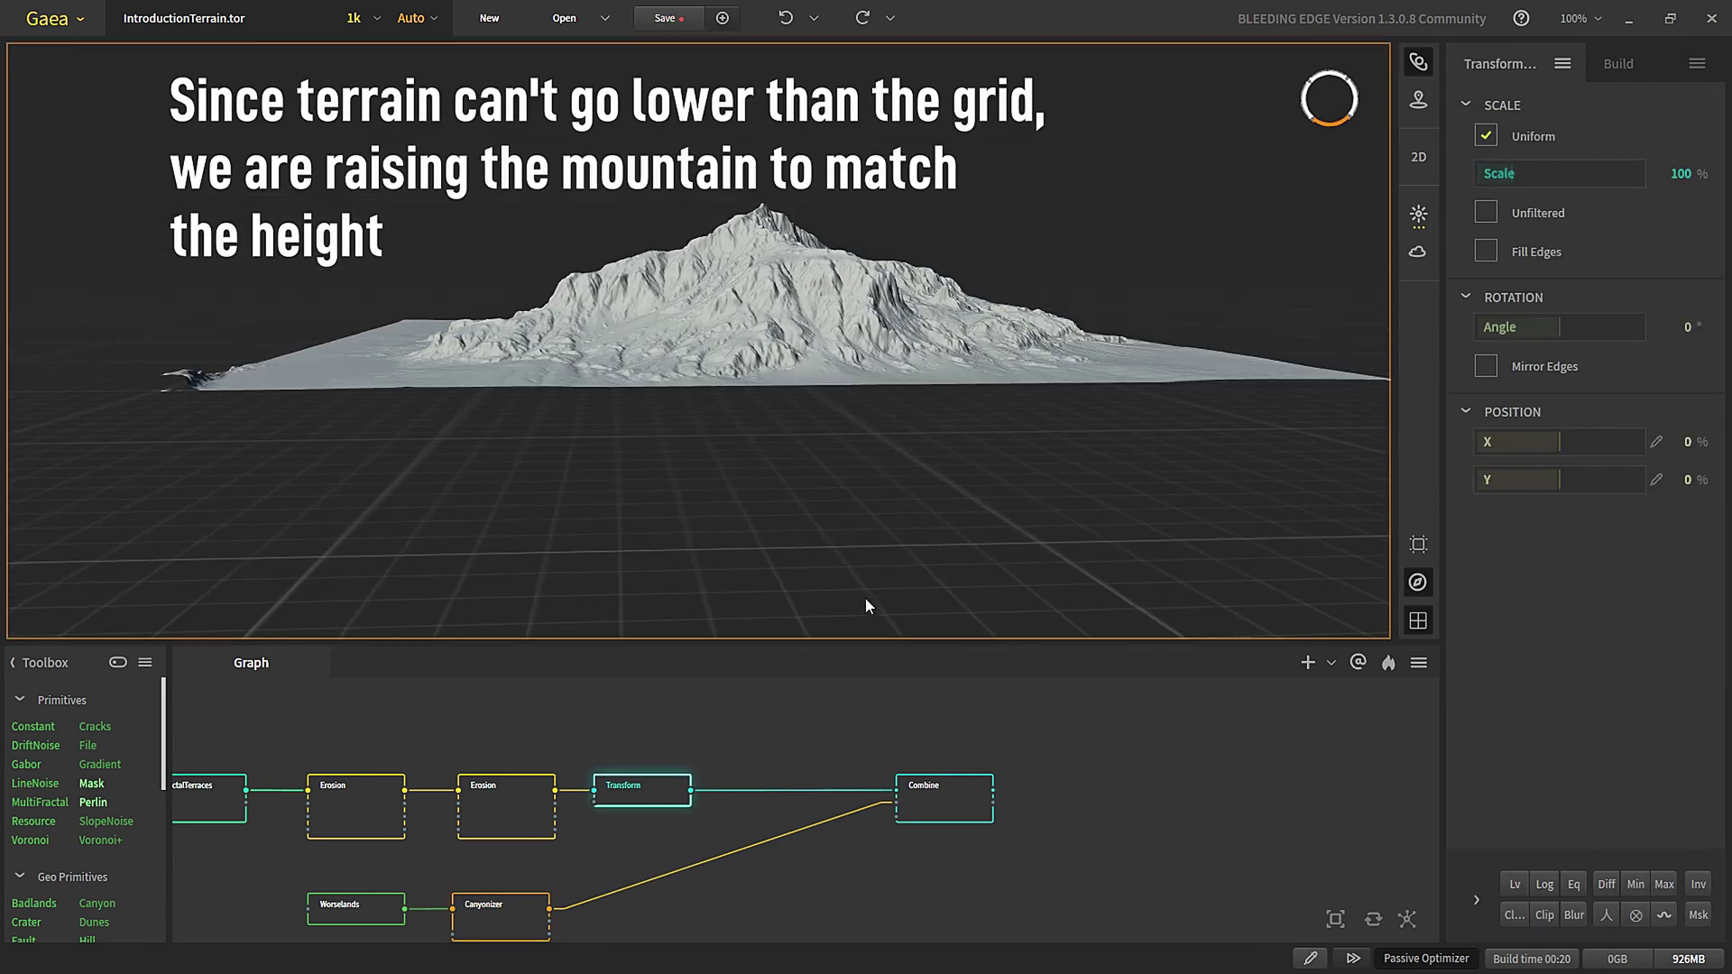
- Add a Clamp modifier to the Transform node and raise its Clamp Min to 10% to match the Canyonizer terrain's height
{"action": "left_click", "coordinate": [510, 929]}
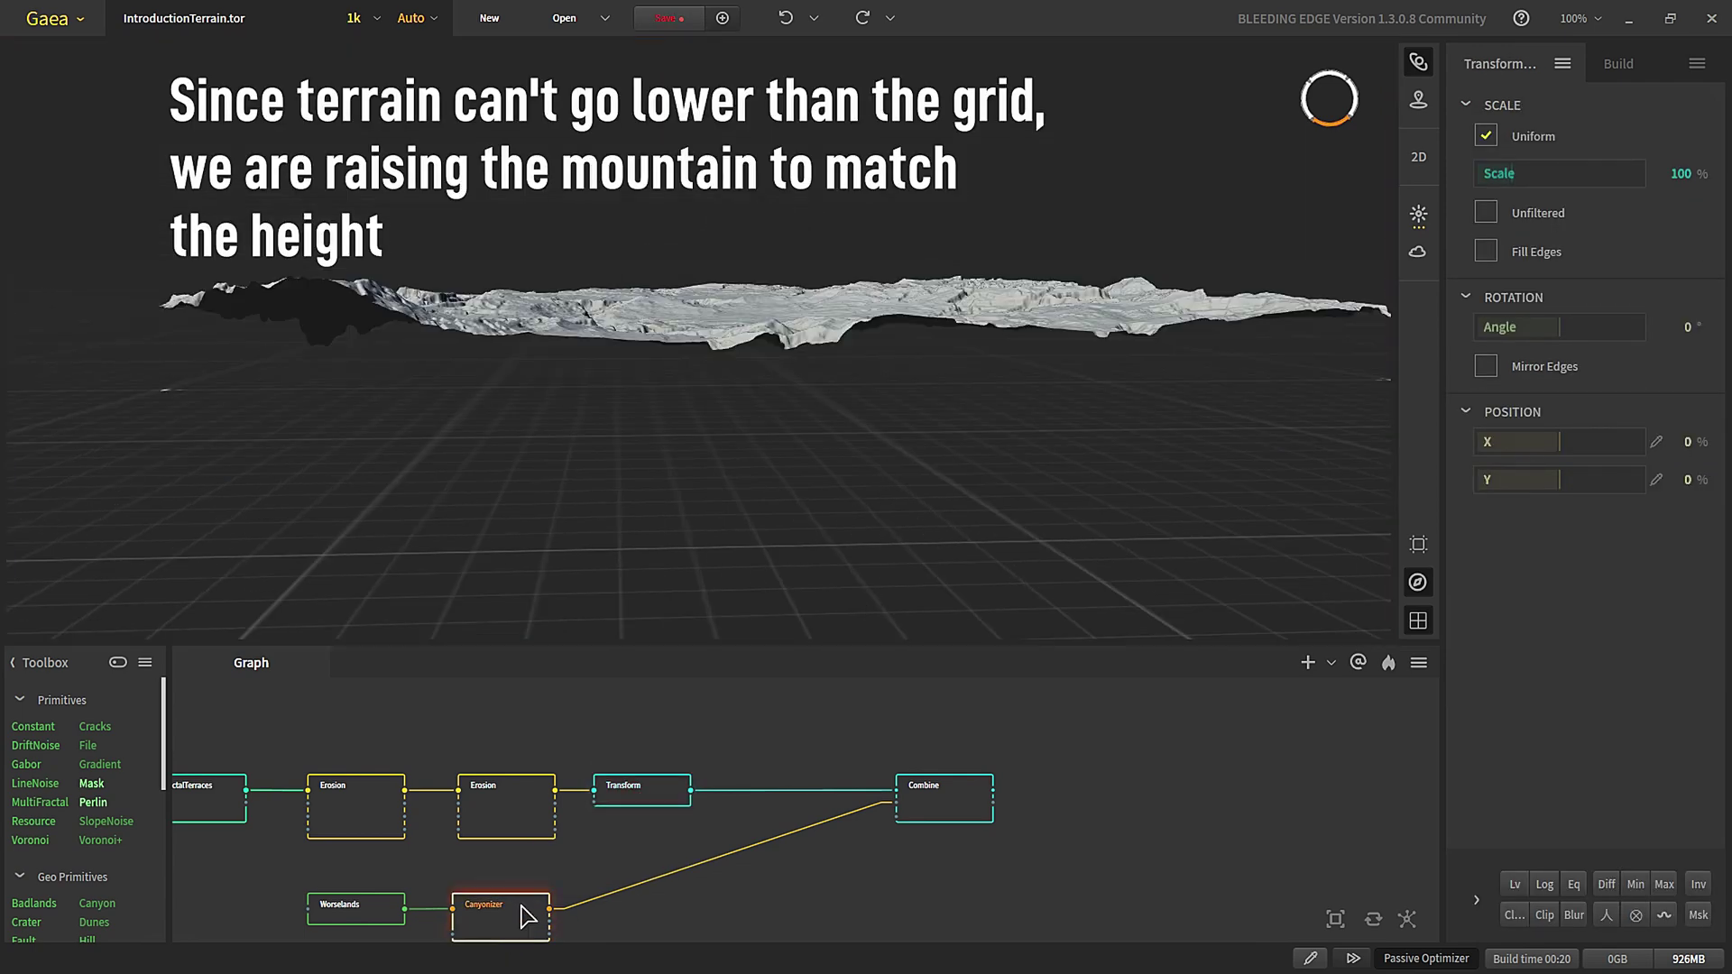
{"action": "left_click", "coordinate": [628, 792]}
{"action": "left_click", "coordinate": [1518, 919]}
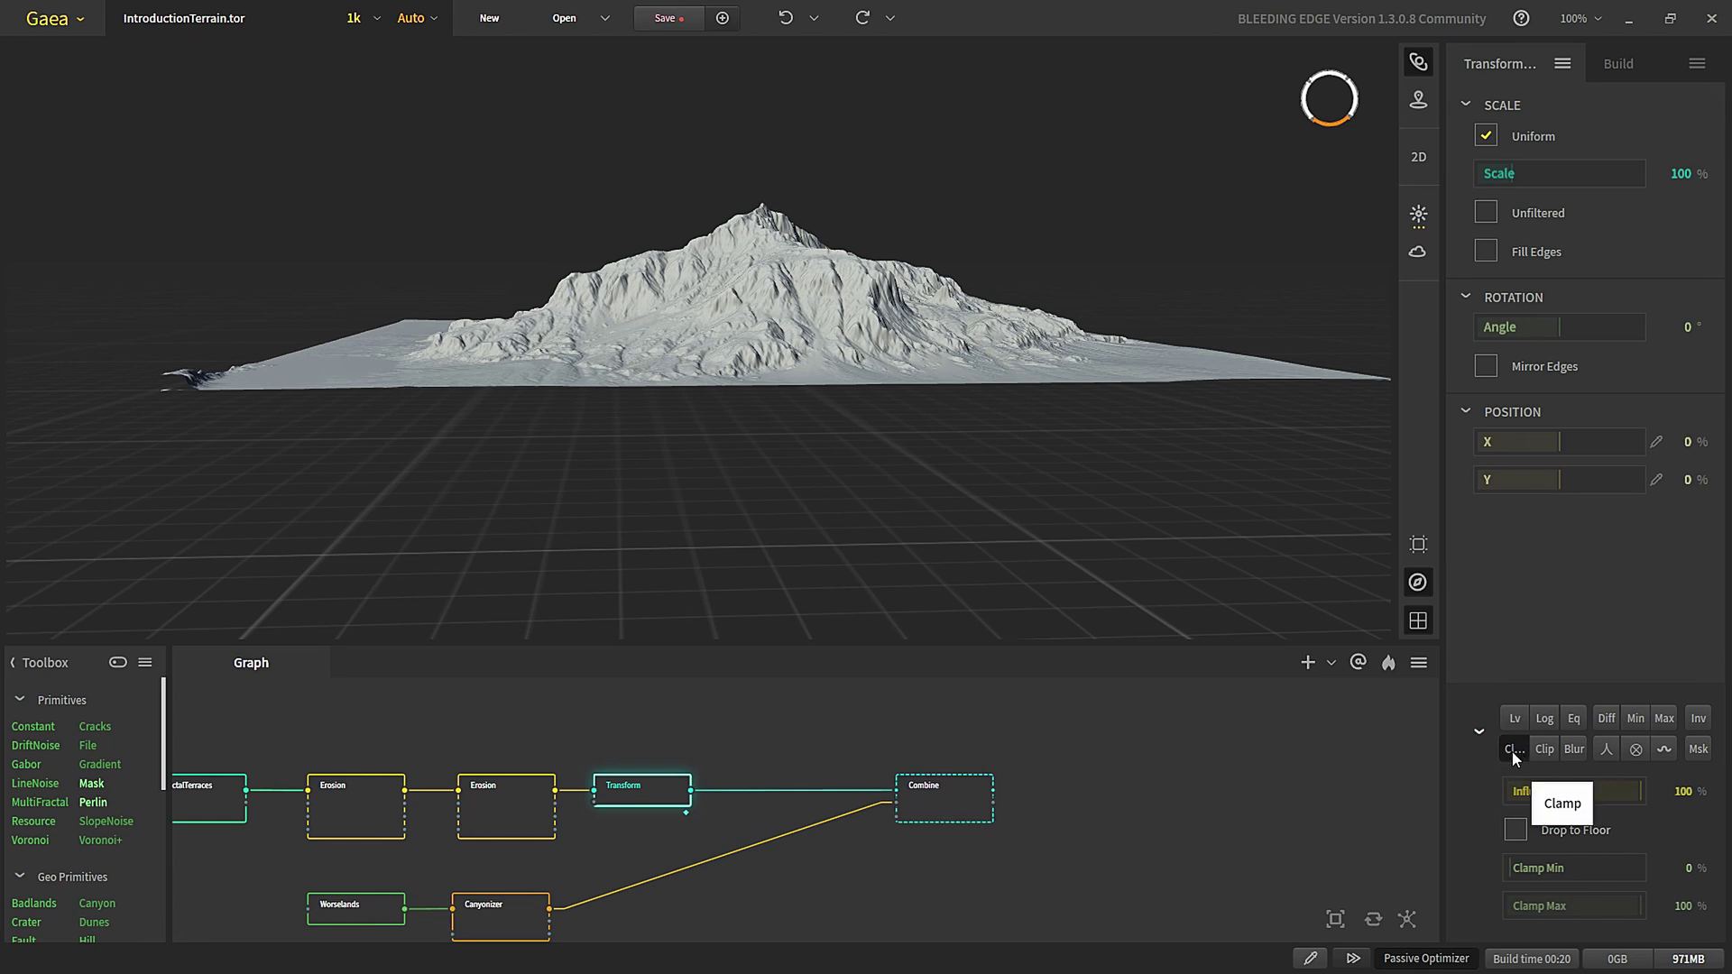
{"action": "left_click", "coordinate": [1528, 873]}
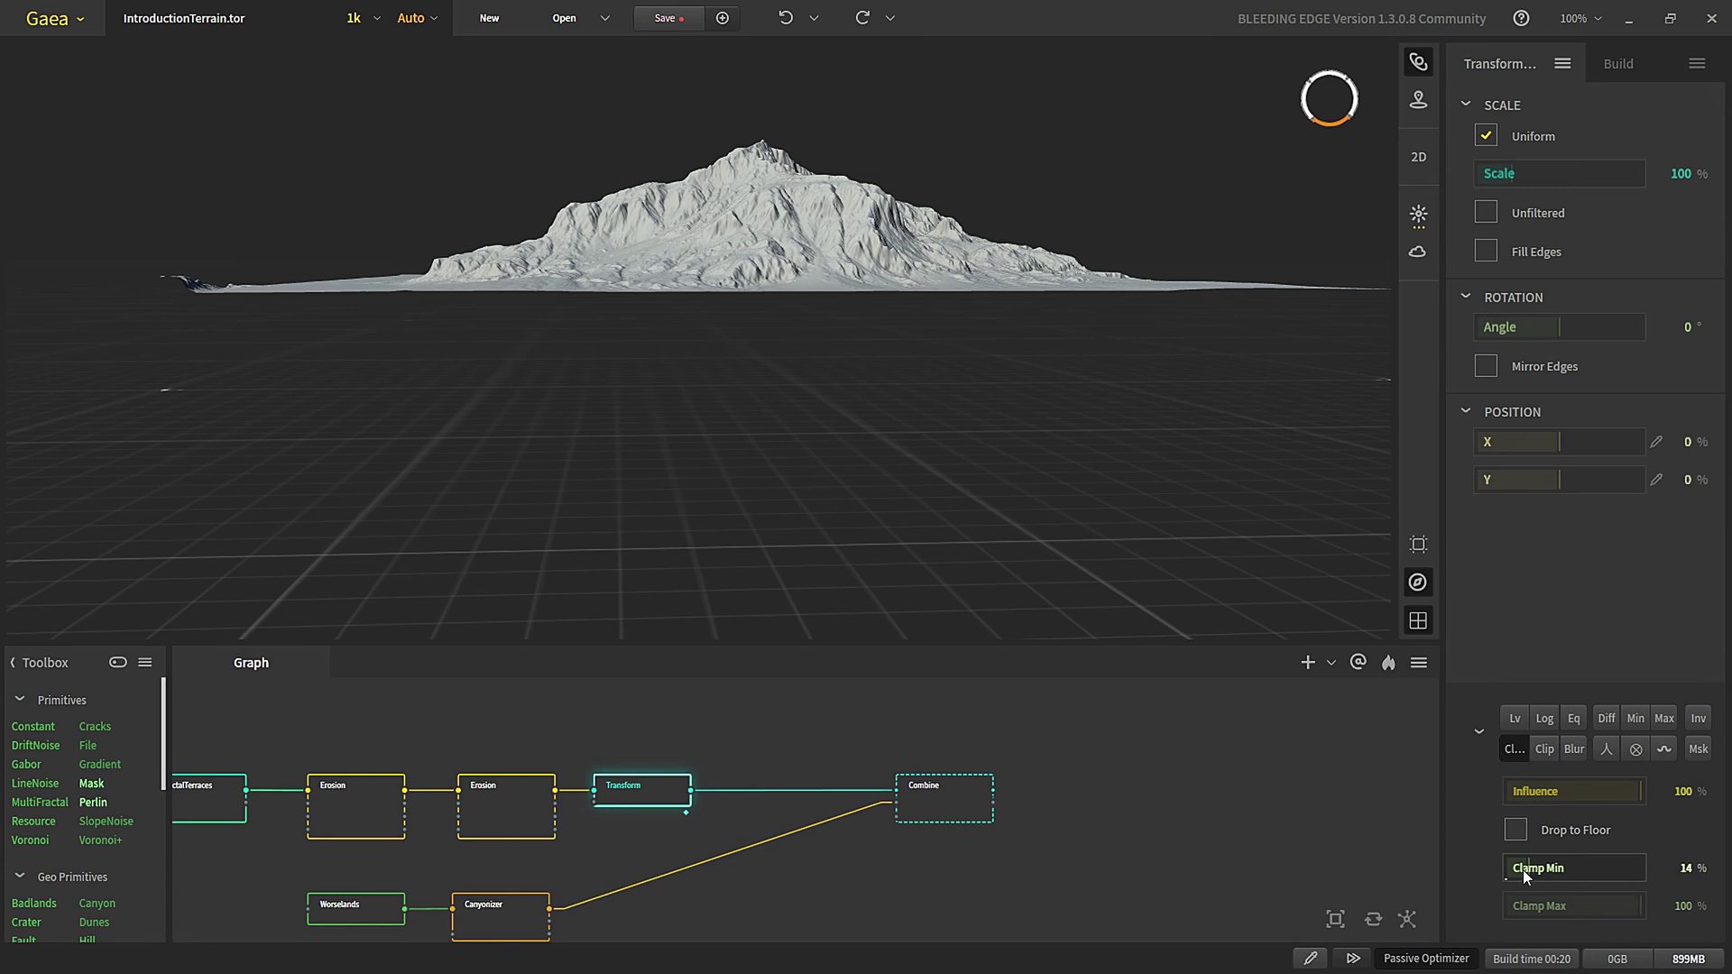
{"action": "left_click_drag", "start_coordinate": [1521, 870], "coordinate": [1511, 868]}
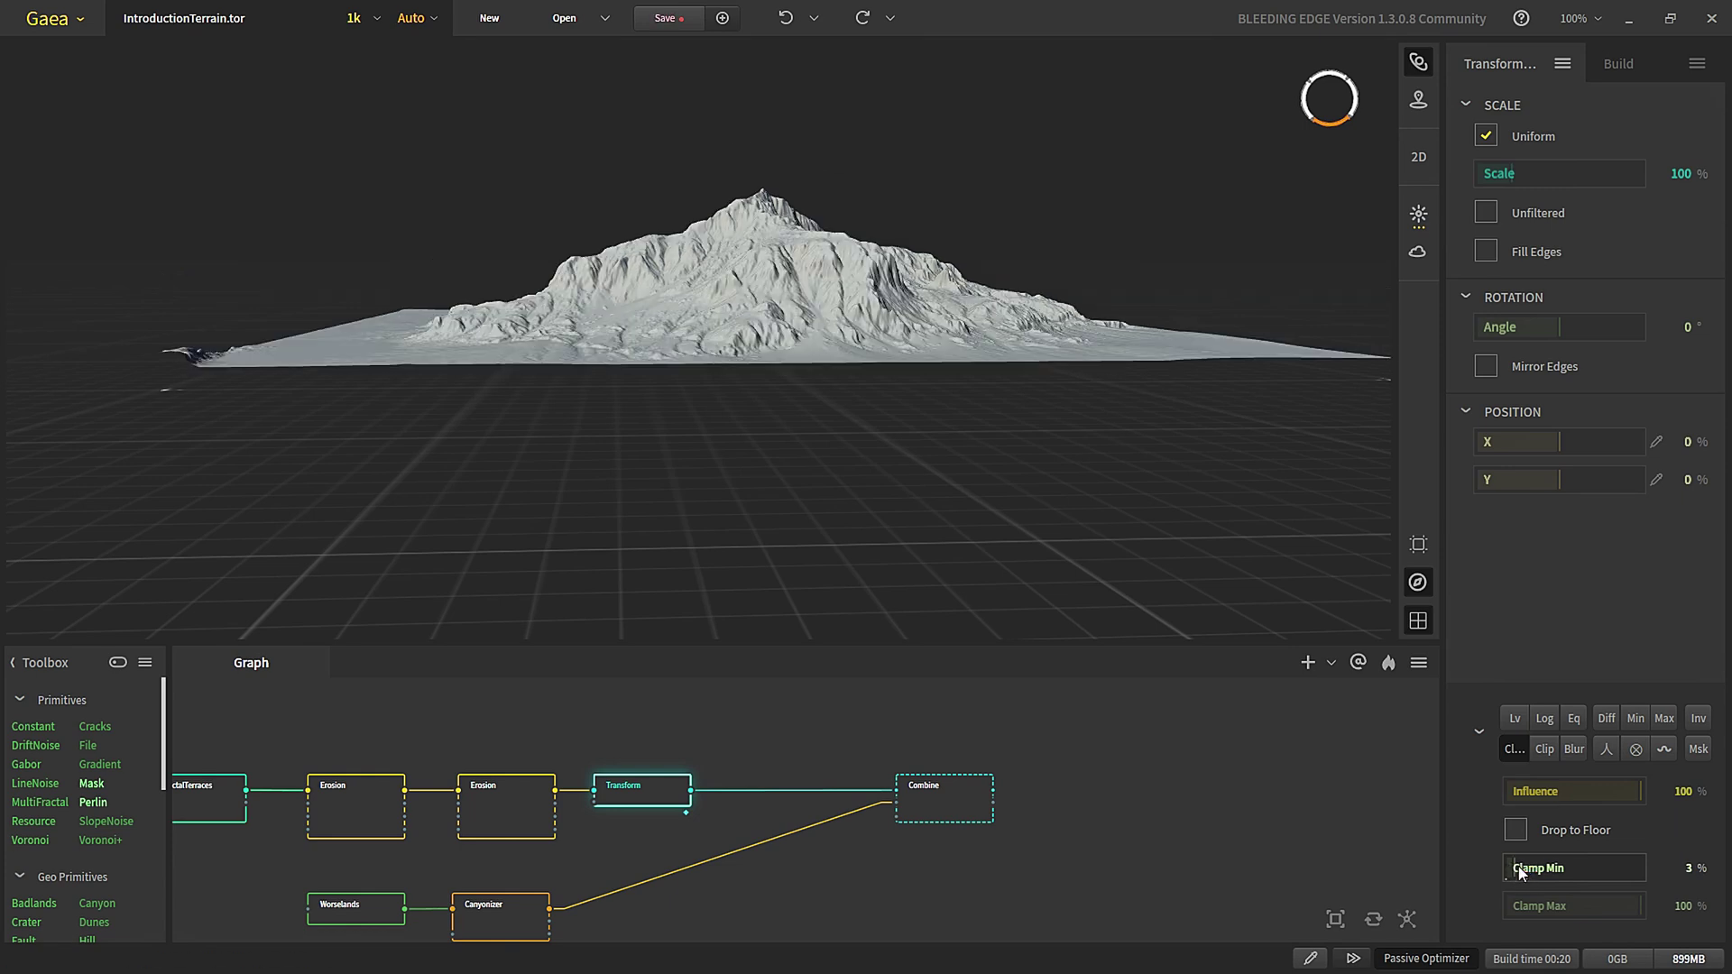
{"action": "left_click_drag", "start_coordinate": [950, 441], "coordinate": [927, 565]}
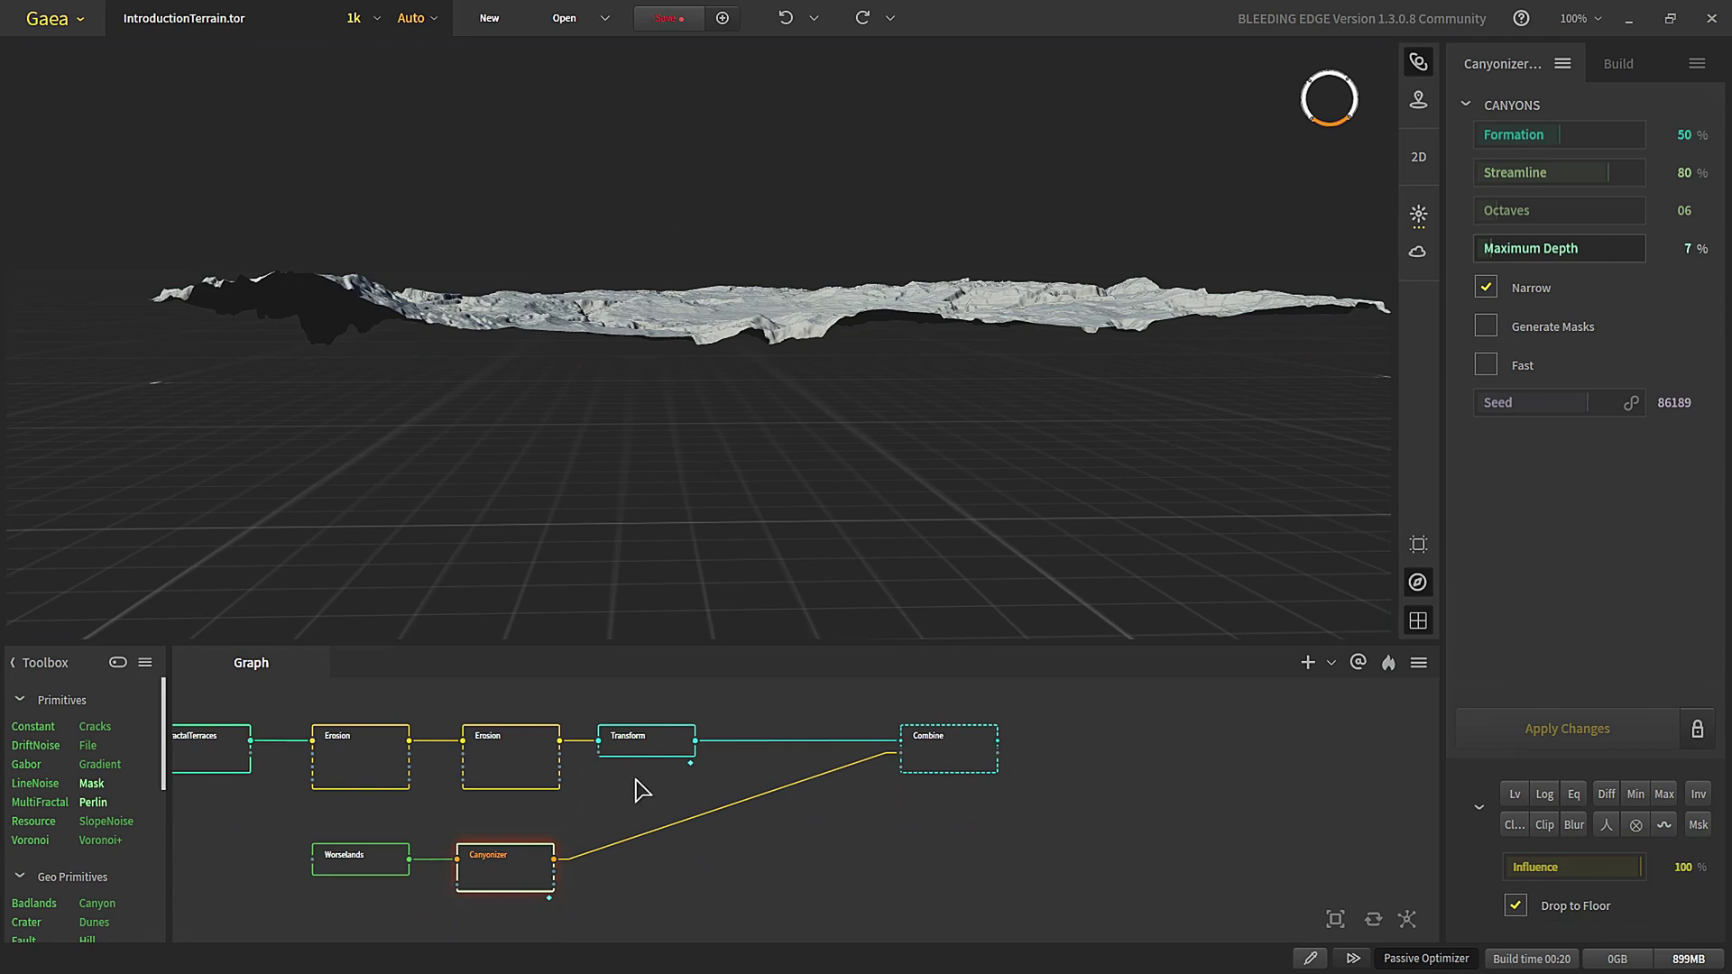
- Compare the clamped Transform mountain with the Canyonizer terrain, then examine the Combine node's merged result
{"action": "left_click", "coordinate": [646, 743]}
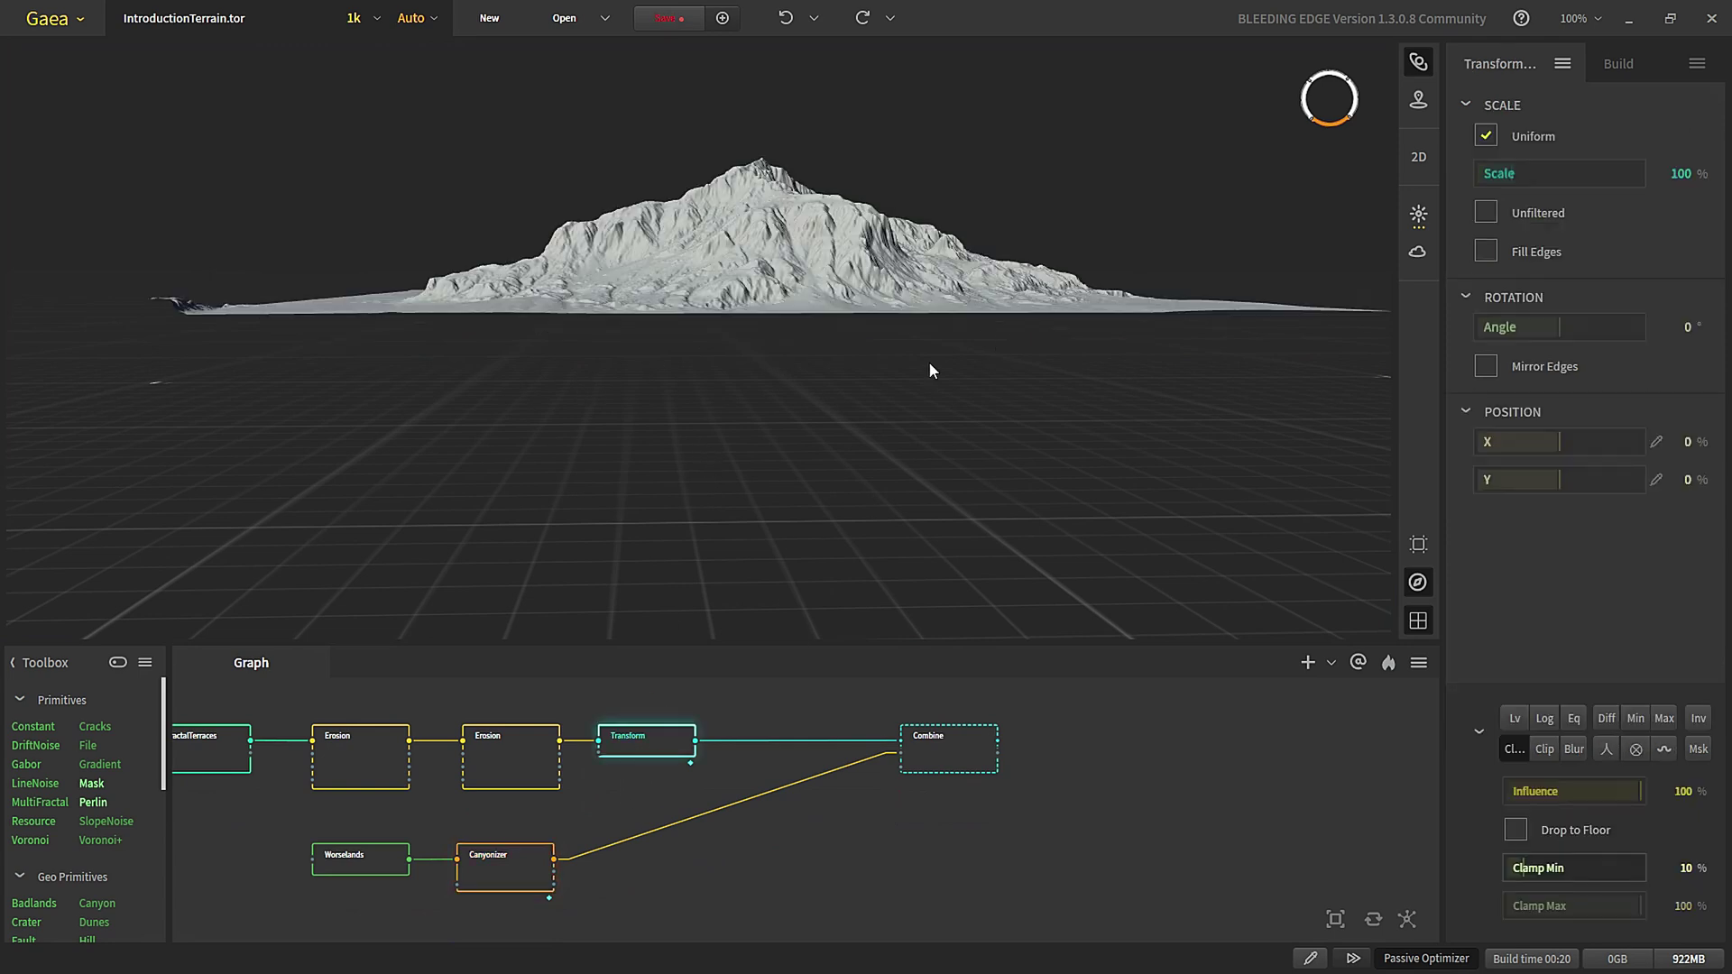
{"action": "left_click", "coordinate": [513, 884]}
{"action": "left_click", "coordinate": [622, 747]}
{"action": "left_click", "coordinate": [501, 852]}
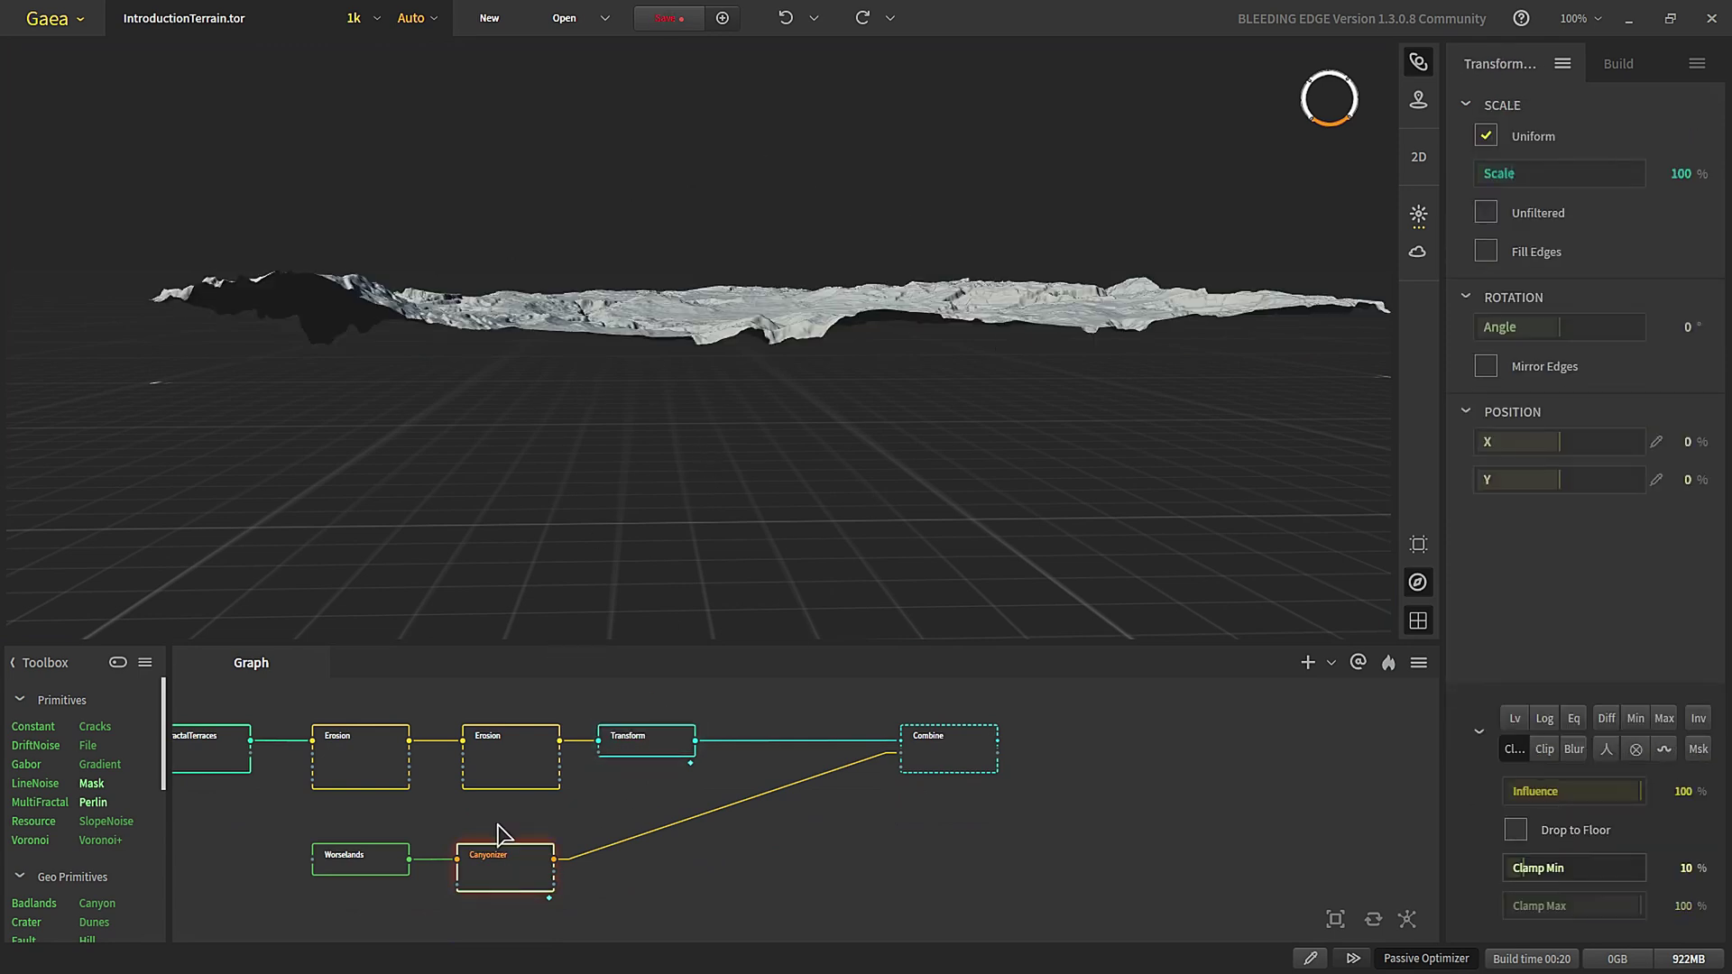
{"action": "left_click", "coordinate": [937, 755]}
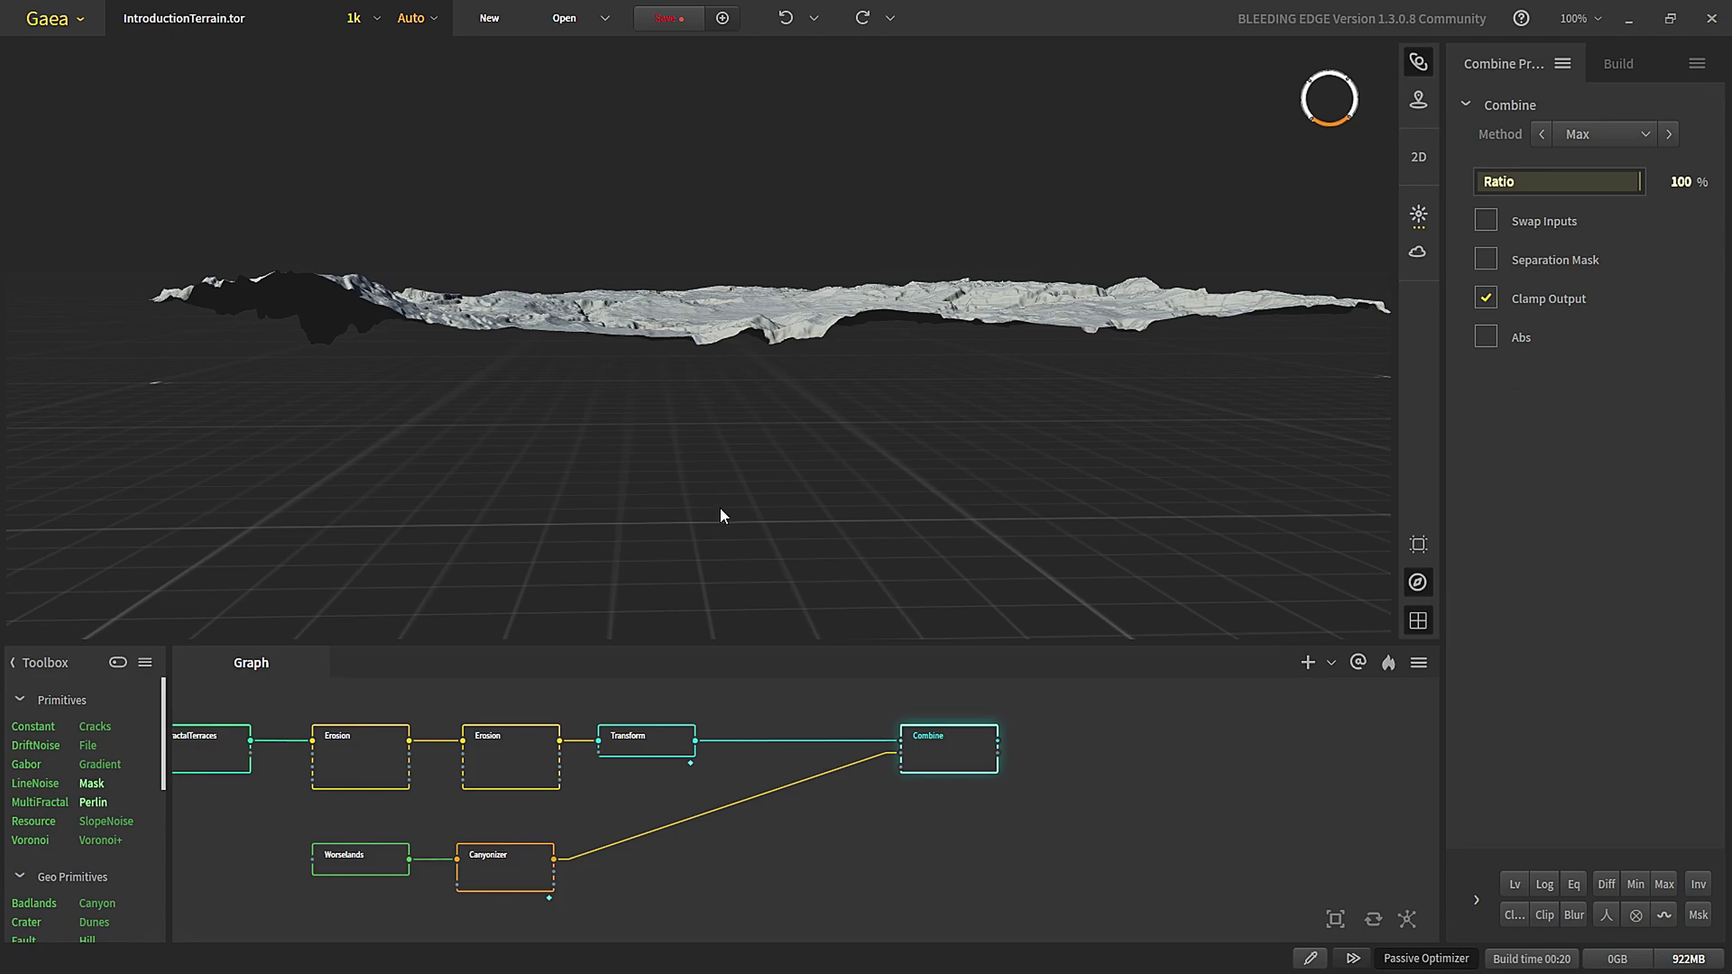
{"action": "scroll", "coordinate": [794, 268], "scroll_direction": "down", "scroll_amount": 2}
{"action": "left_click_drag", "start_coordinate": [794, 268], "coordinate": [671, 454]}
{"action": "scroll", "coordinate": [646, 413], "scroll_direction": "up", "scroll_amount": 3}
{"action": "scroll", "coordinate": [671, 458], "scroll_direction": "down", "scroll_amount": 3}
- Shrink the mountain in the Transform node to a uniform scale of 66%
{"action": "left_click", "coordinate": [646, 742]}
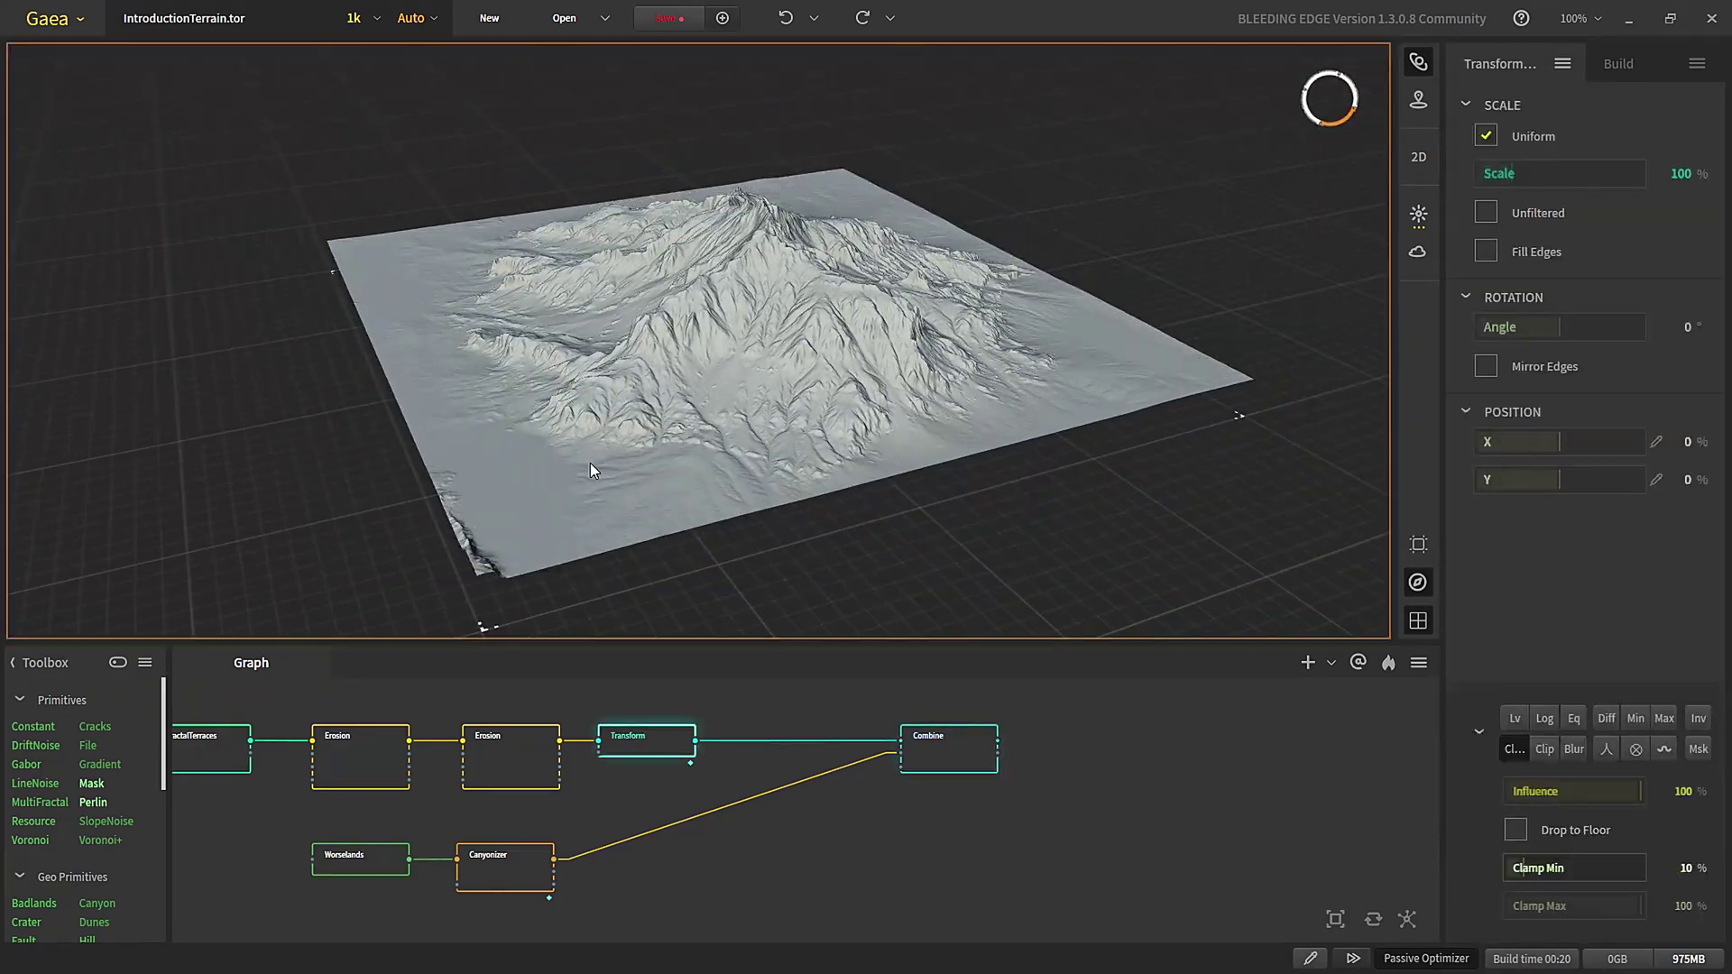
{"action": "left_click_drag", "start_coordinate": [589, 243], "coordinate": [534, 301]}
{"action": "left_click_drag", "start_coordinate": [1501, 173], "coordinate": [1492, 175]}
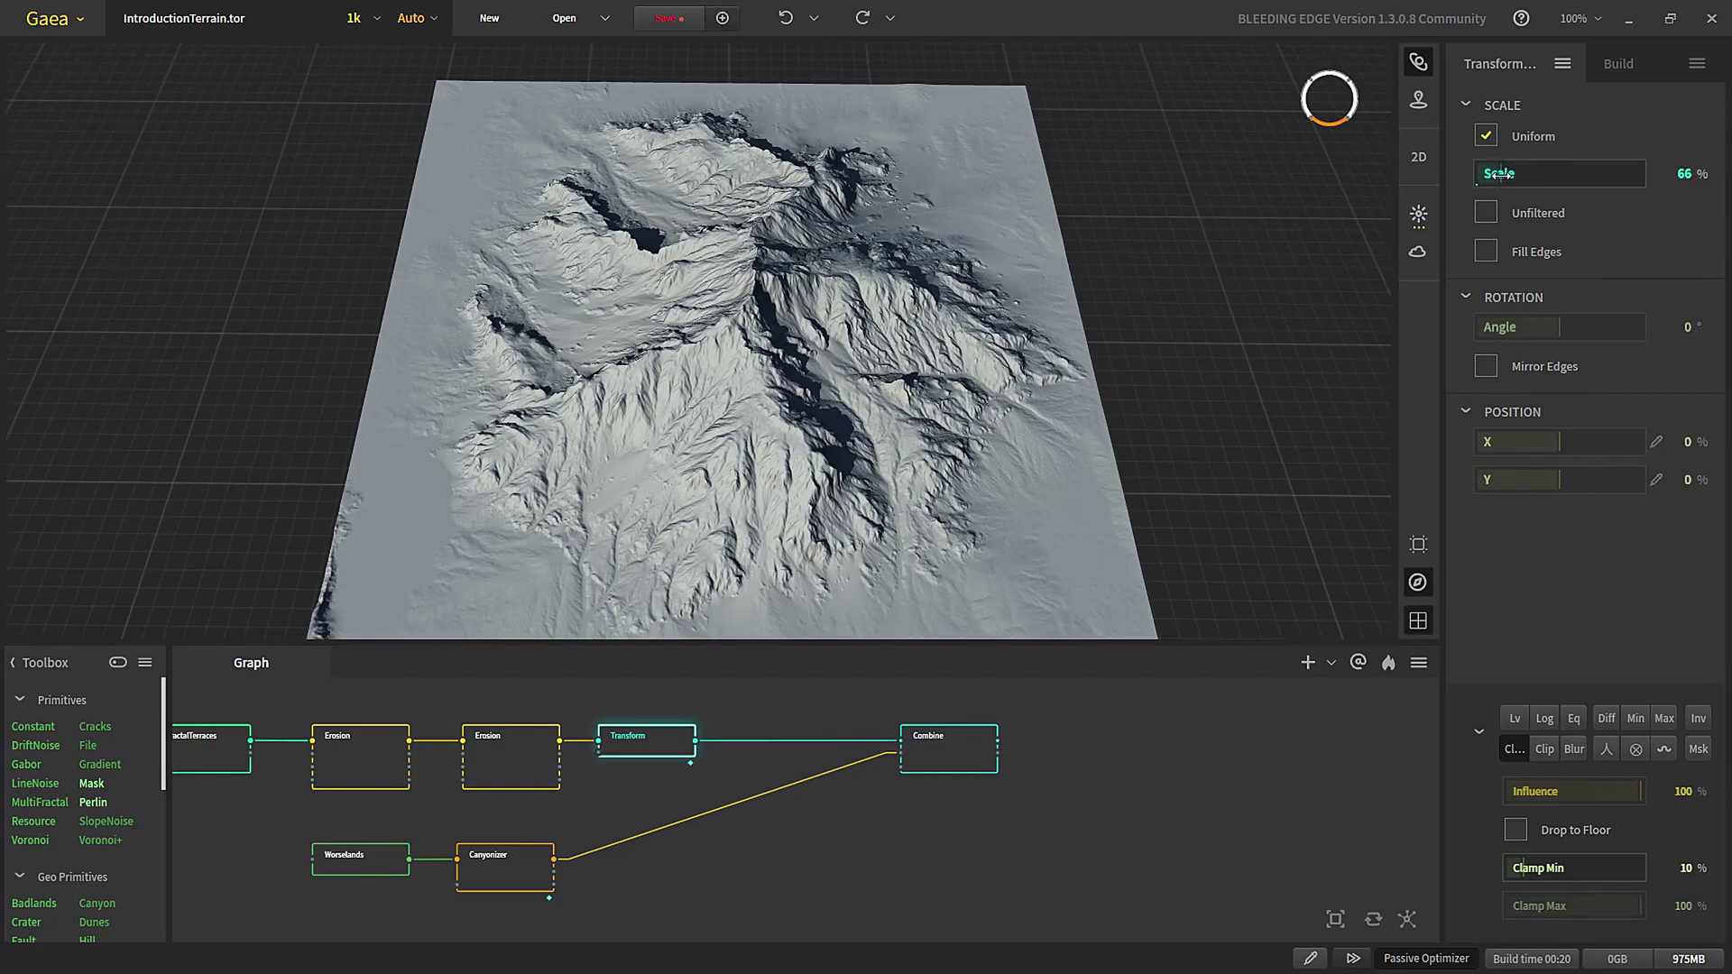
{"action": "left_click_drag", "start_coordinate": [711, 517], "coordinate": [628, 365]}
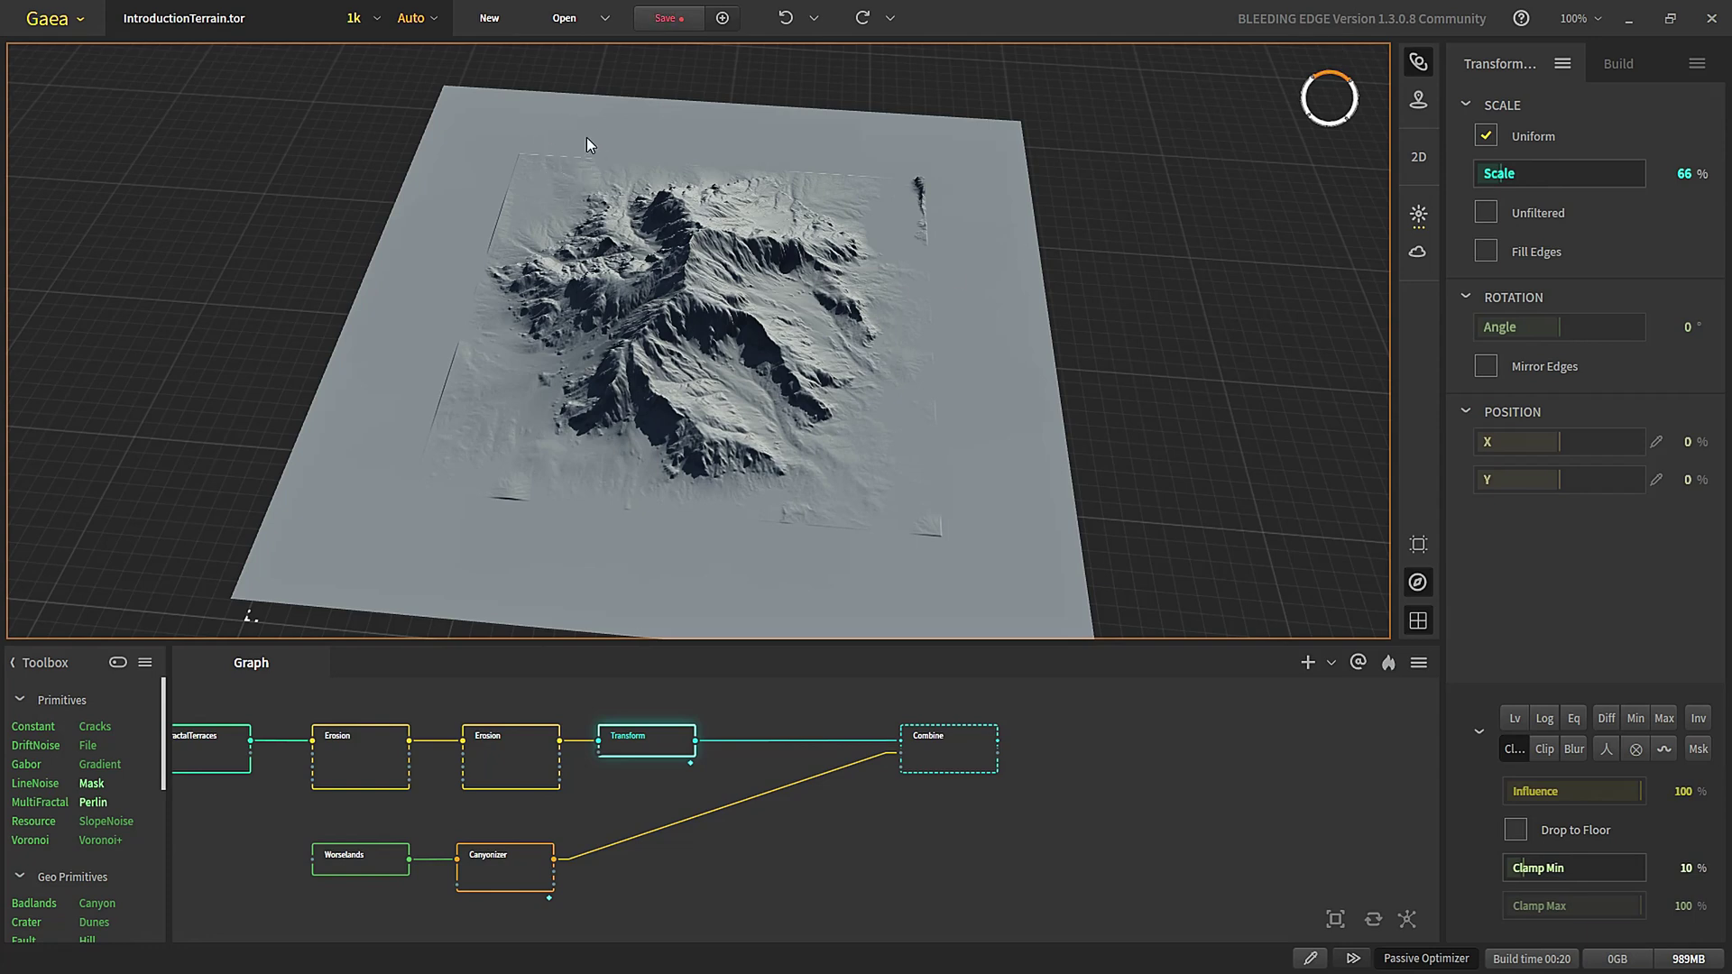
- Offset the Transform node's mountain to X -18% and Y -25%, and preview the Combine result
{"action": "left_click", "coordinate": [1551, 481]}
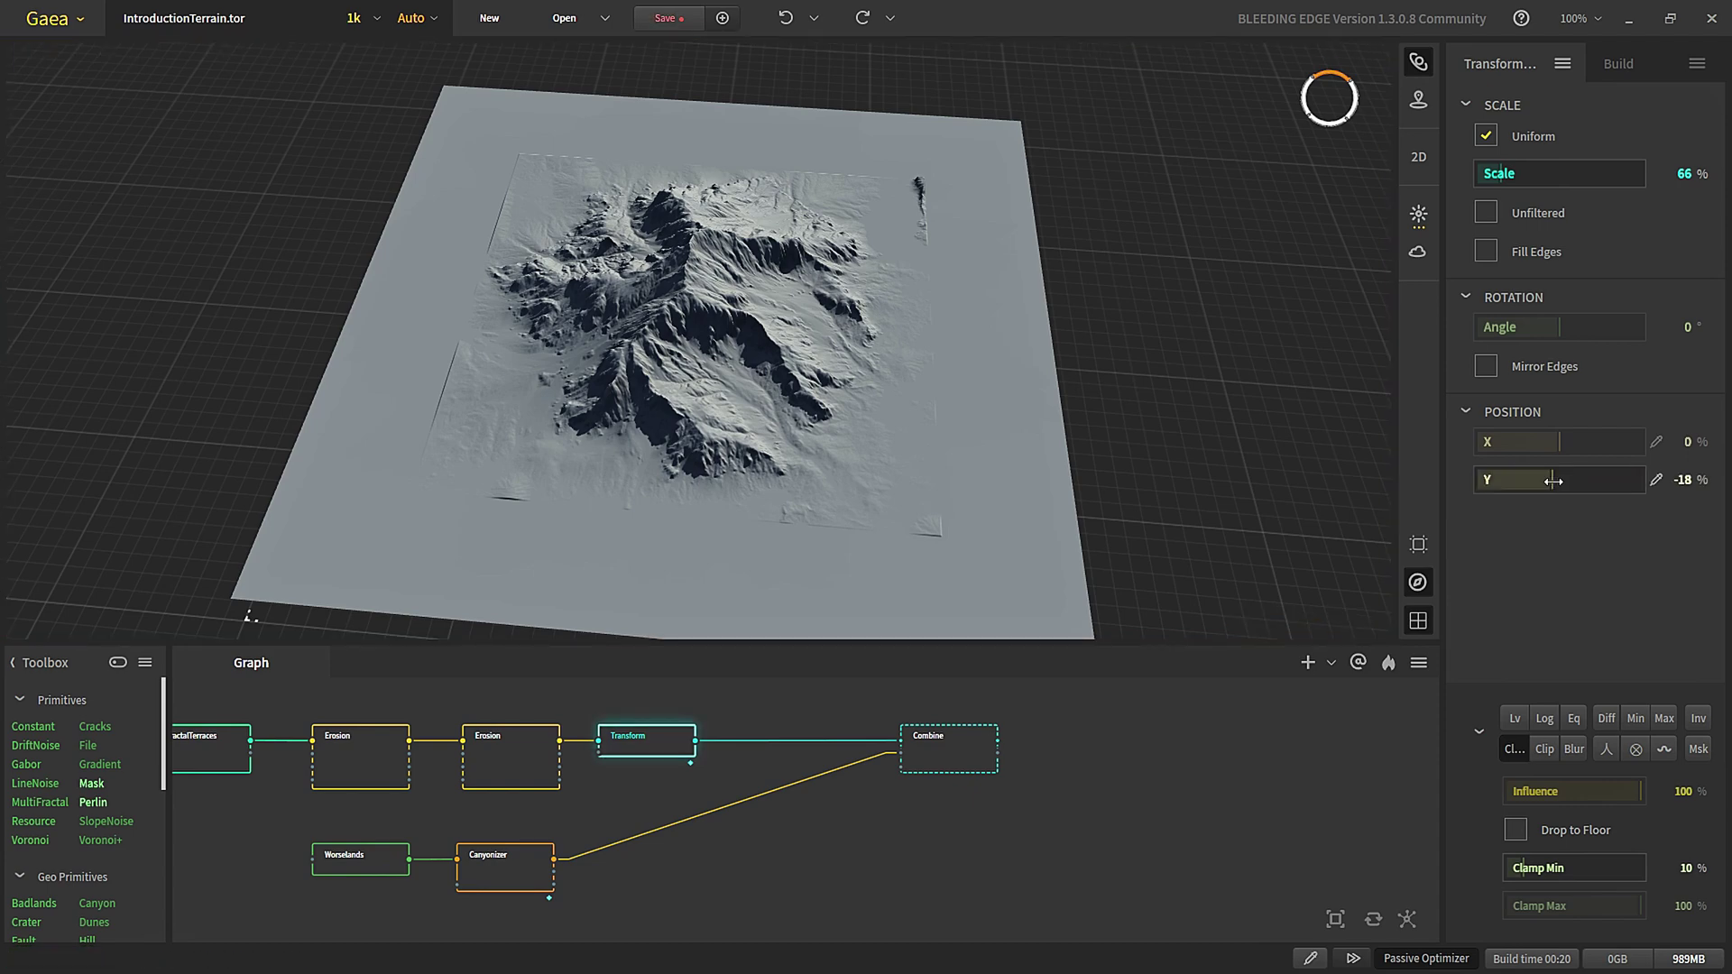
{"action": "left_click", "coordinate": [1548, 480]}
{"action": "left_click_drag", "start_coordinate": [685, 361], "coordinate": [859, 473]}
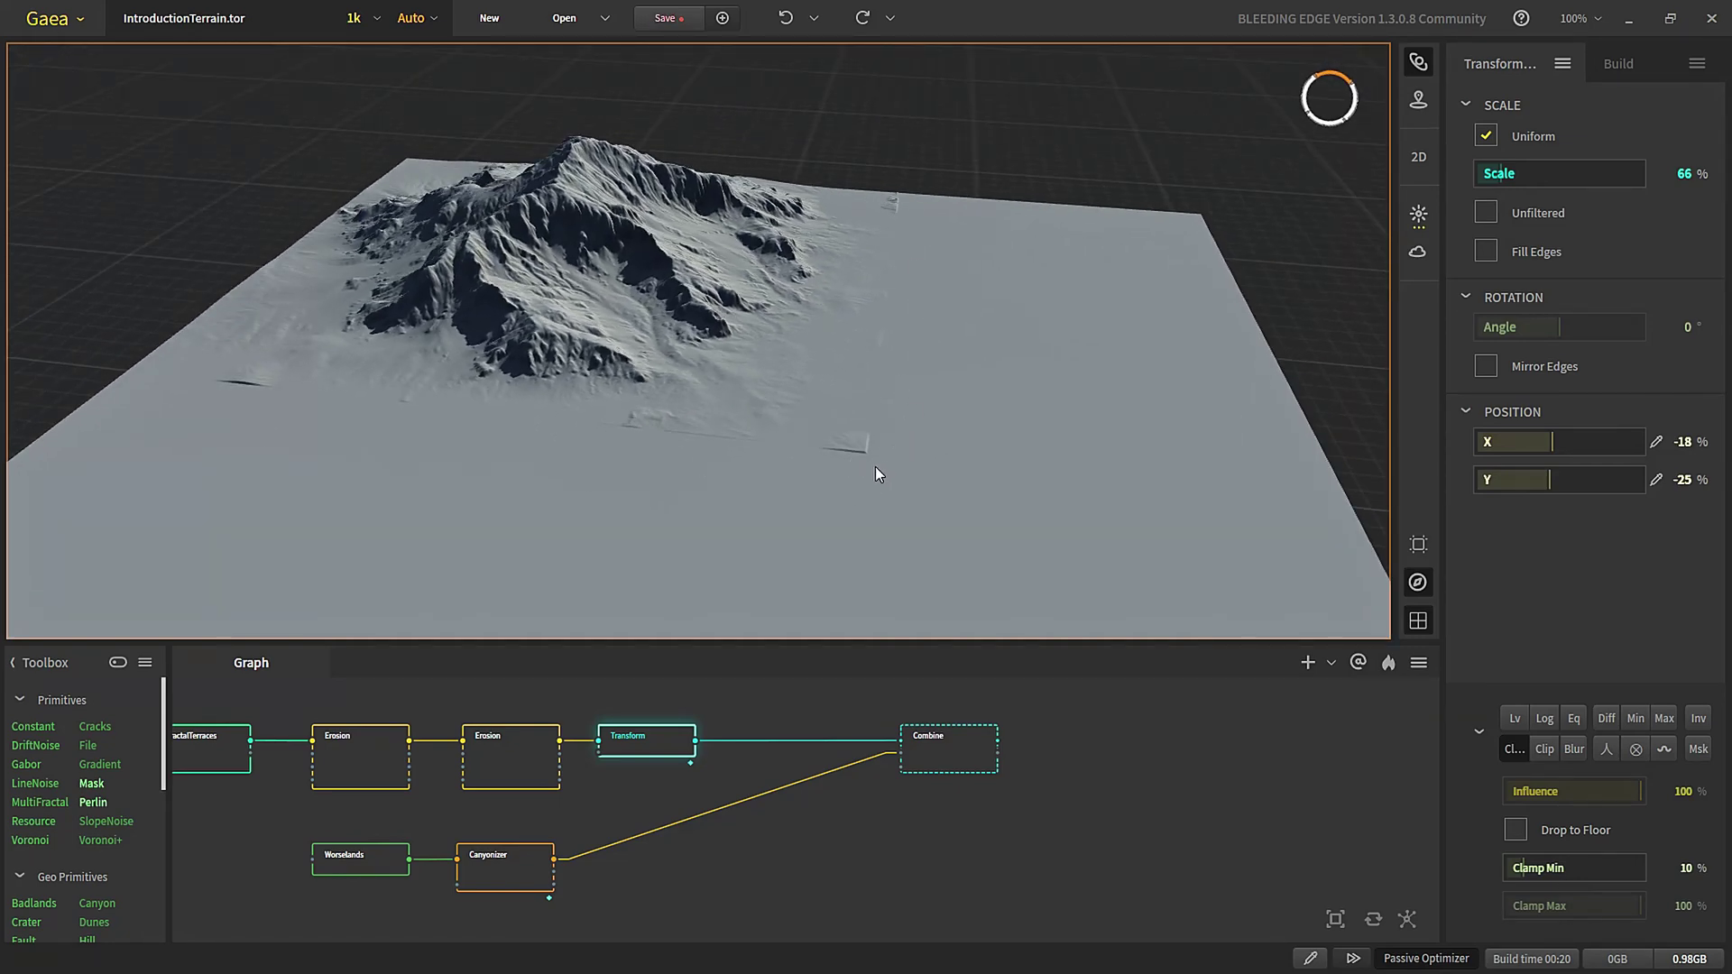
{"action": "left_click_drag", "start_coordinate": [240, 417], "coordinate": [567, 518]}
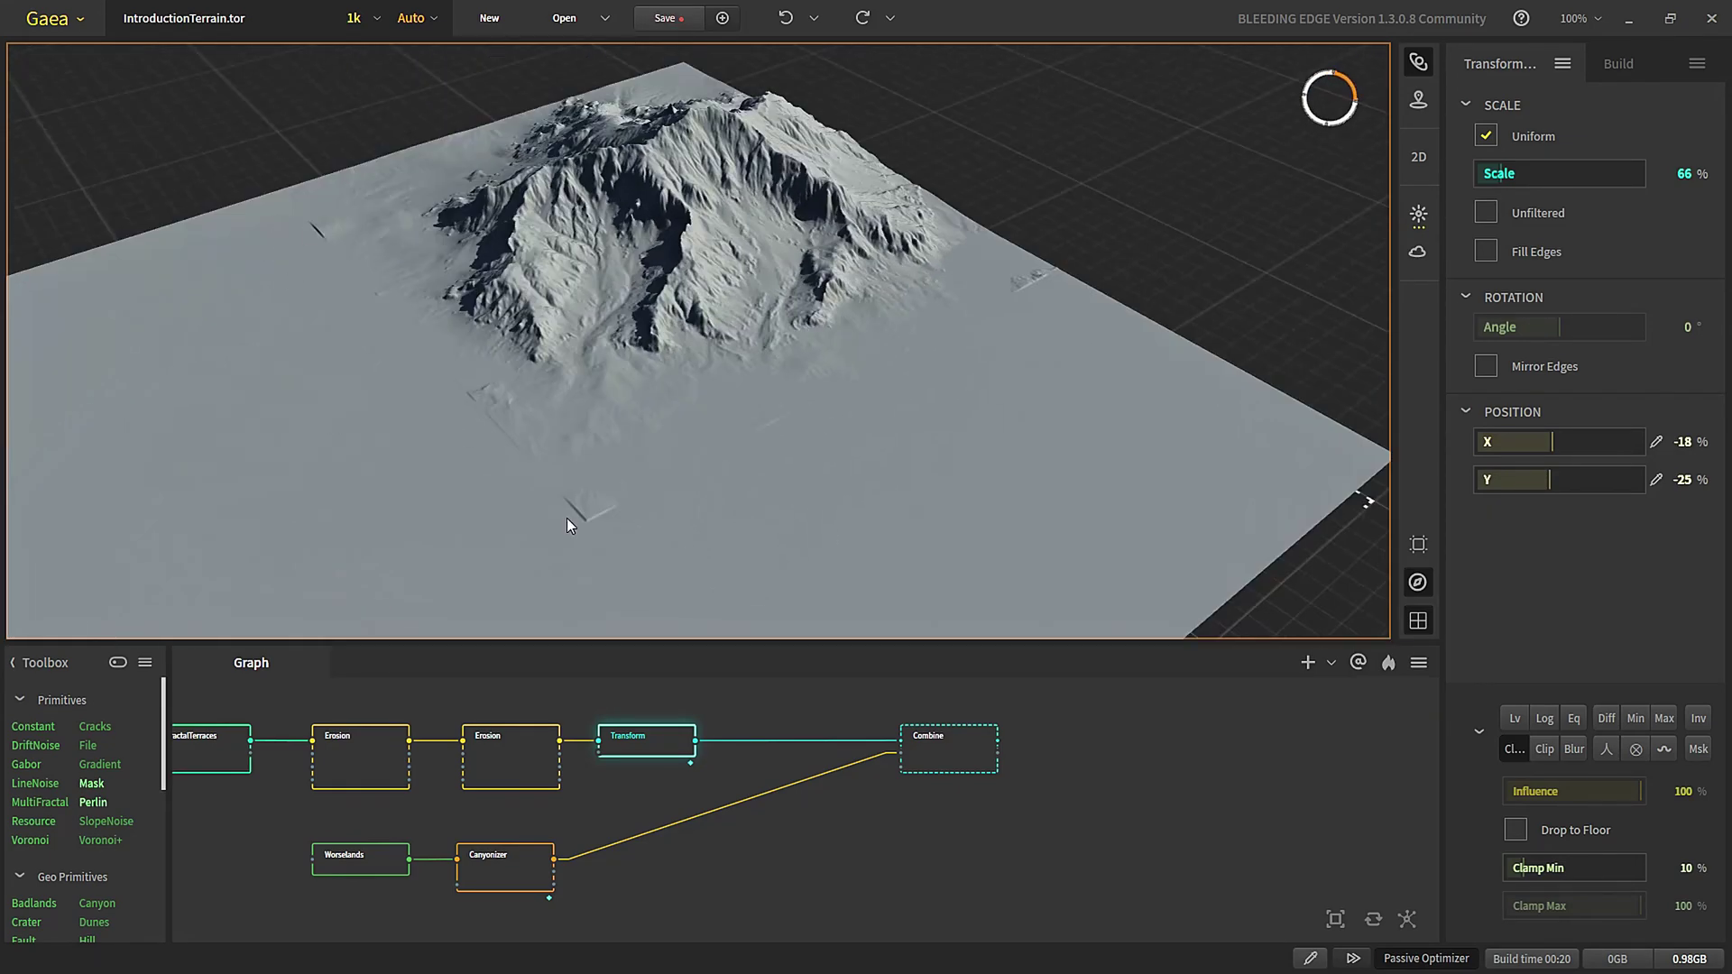
{"action": "middle_click_drag", "start_coordinate": [802, 790], "coordinate": [724, 853]}
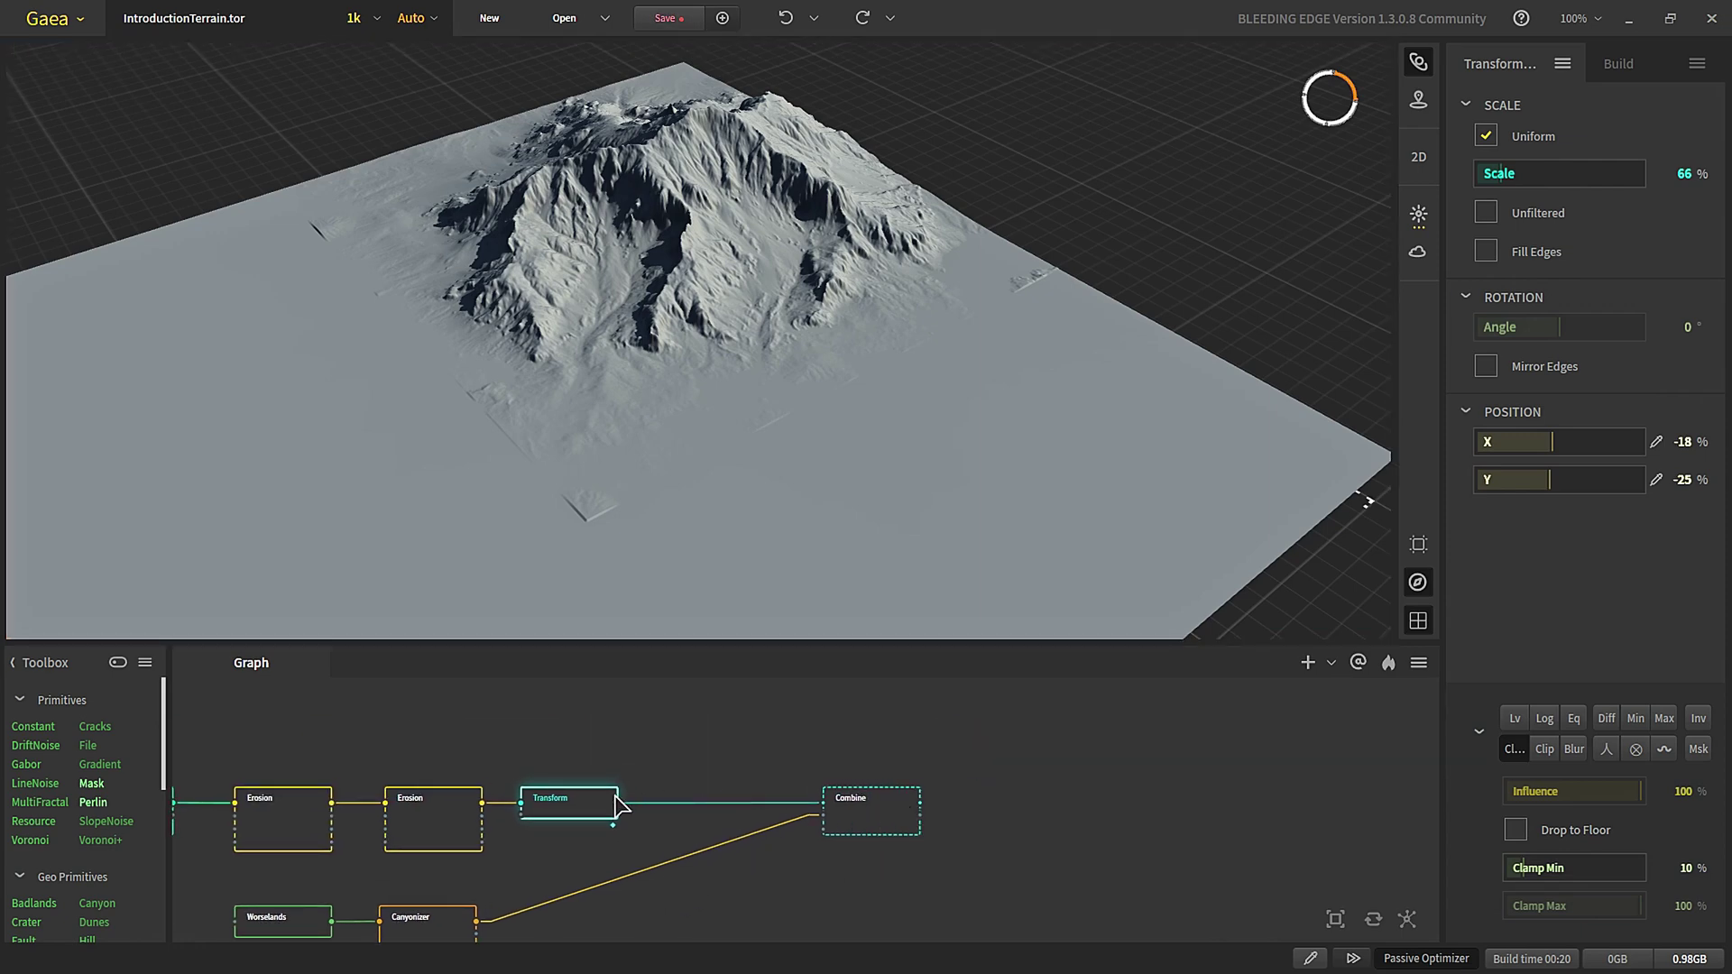
{"action": "left_click", "coordinate": [859, 815]}
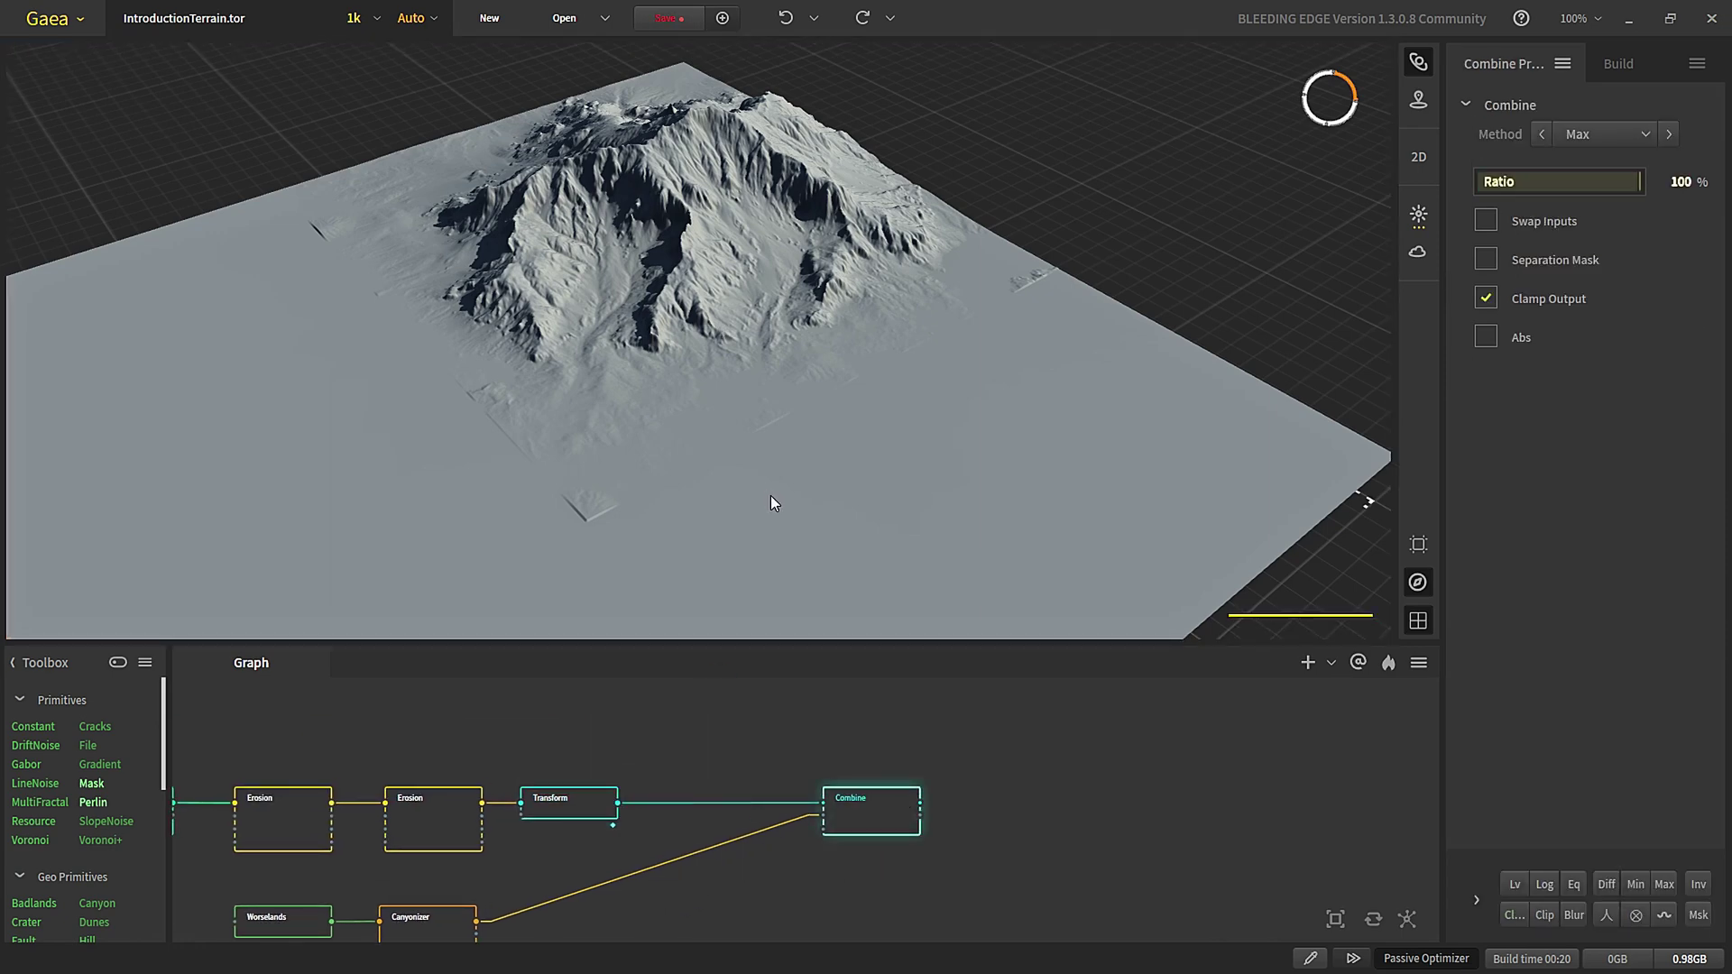
- Move the Transform node closer to Combine and add a Zero Borders node fed by the second Erosion node
{"action": "left_click", "coordinate": [590, 807]}
{"action": "left_click_drag", "start_coordinate": [727, 478], "coordinate": [595, 622]}
{"action": "middle_click_drag", "start_coordinate": [556, 815], "coordinate": [572, 804]}
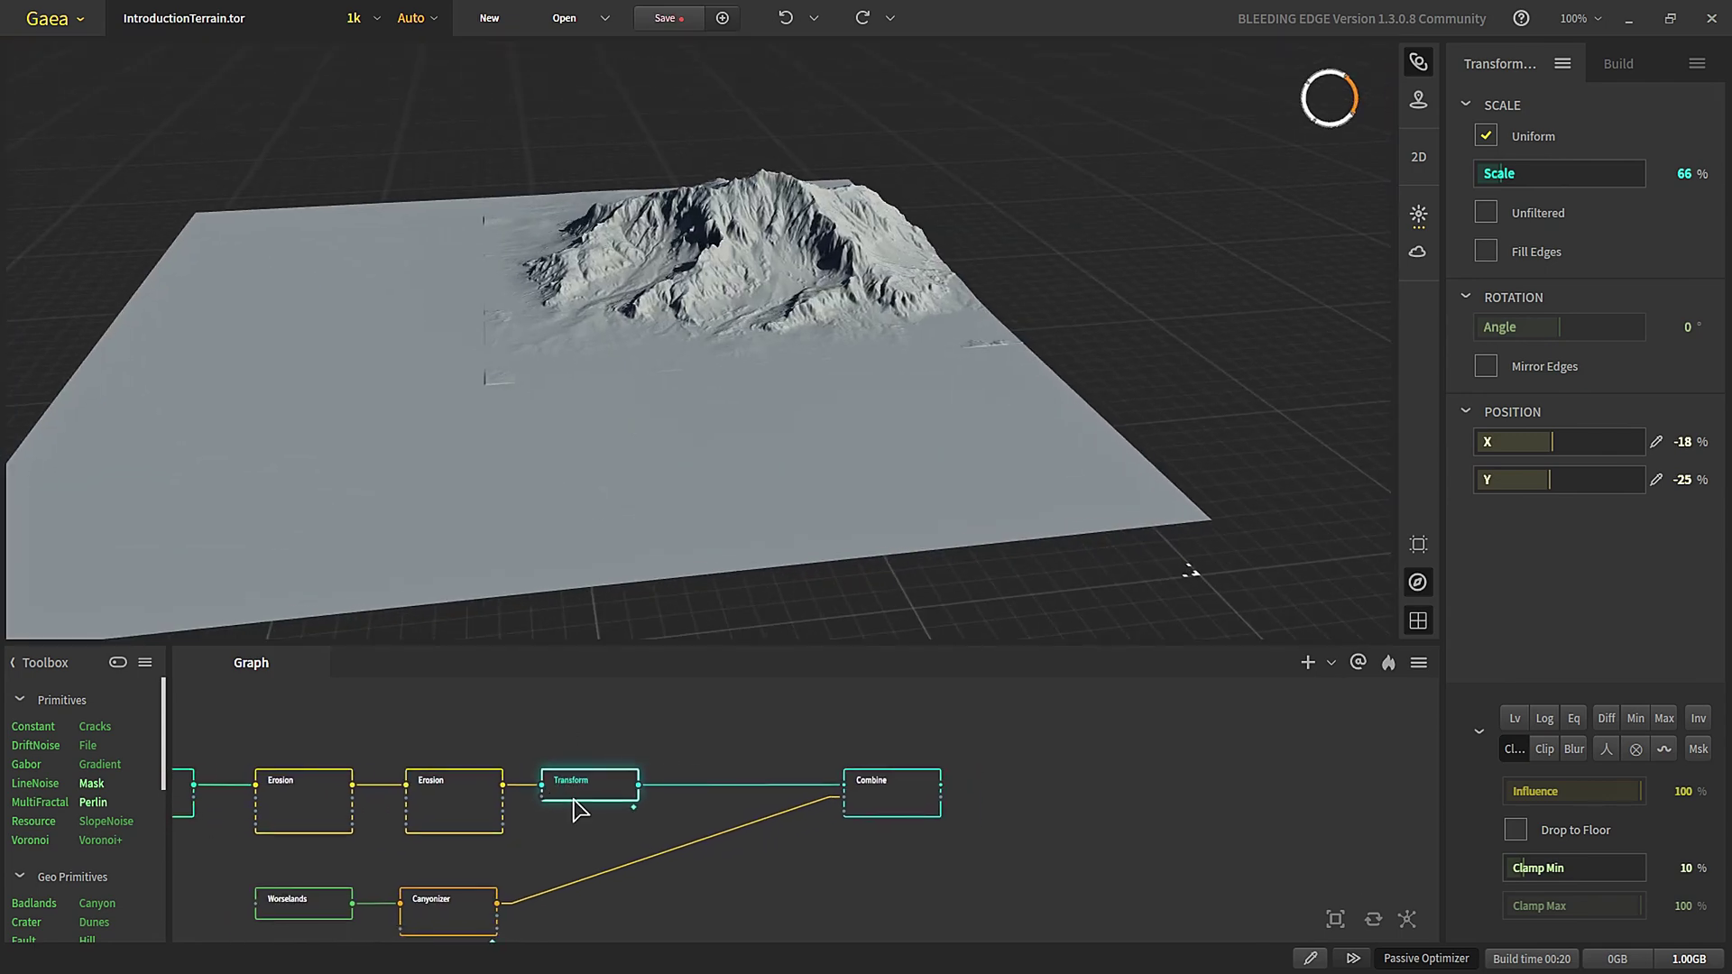
{"action": "left_click_drag", "start_coordinate": [592, 800], "coordinate": [701, 783]}
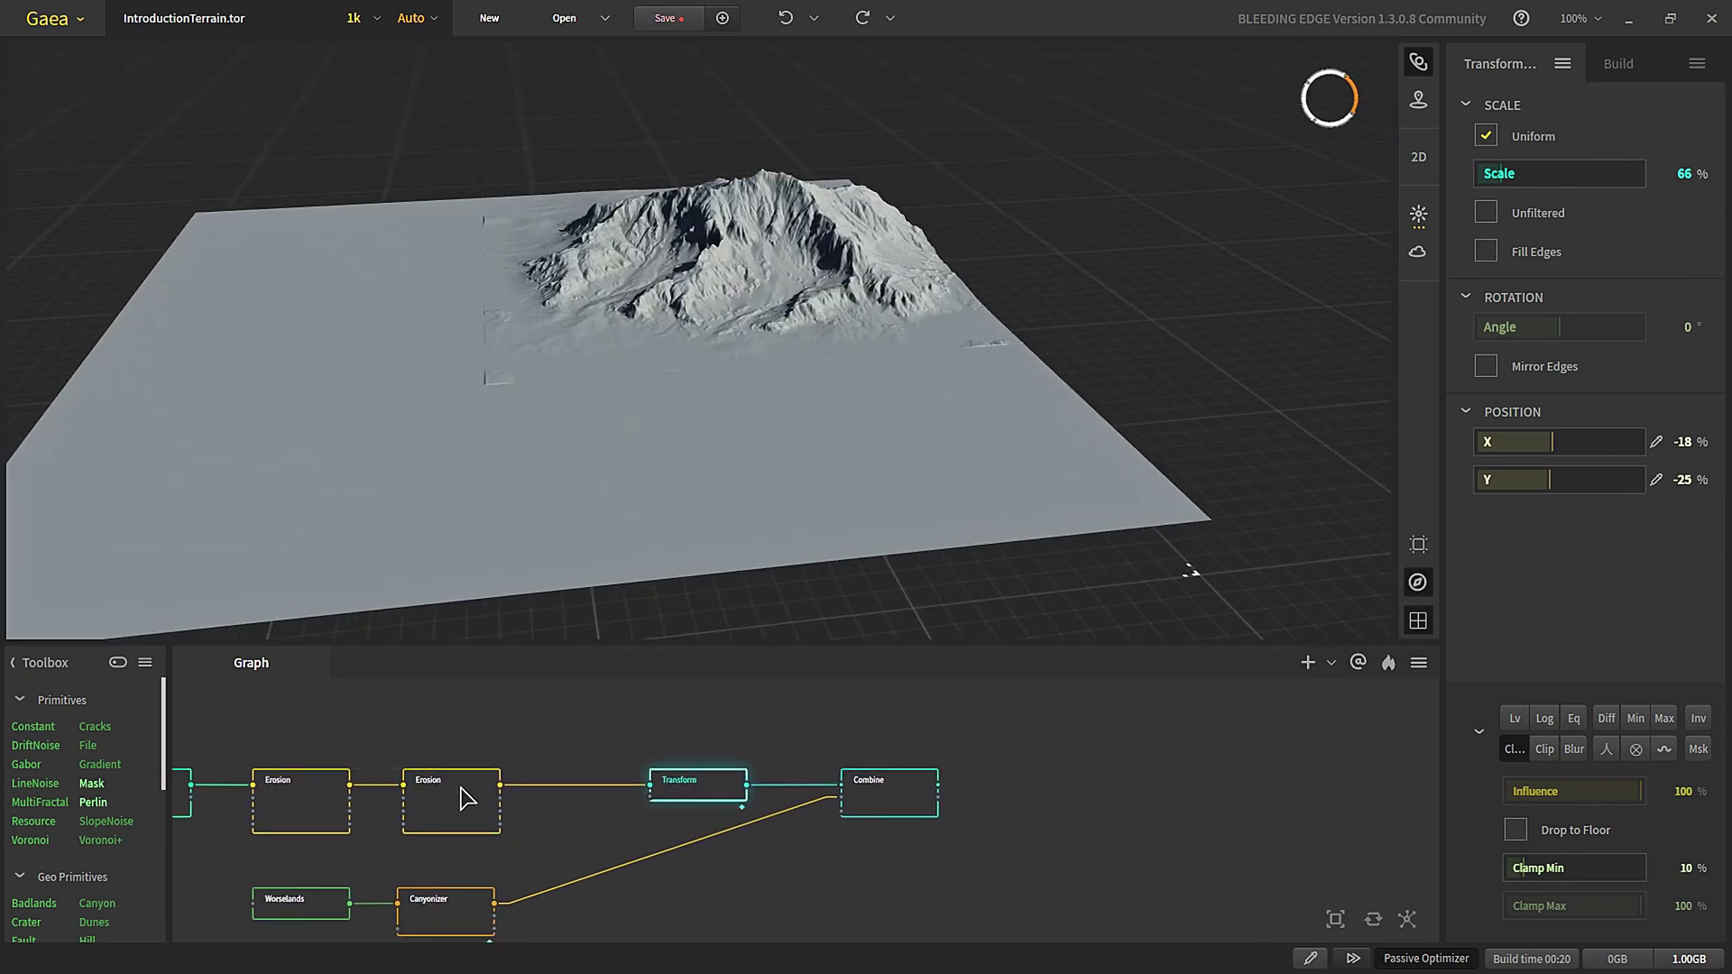
{"action": "type", "text": "z"}
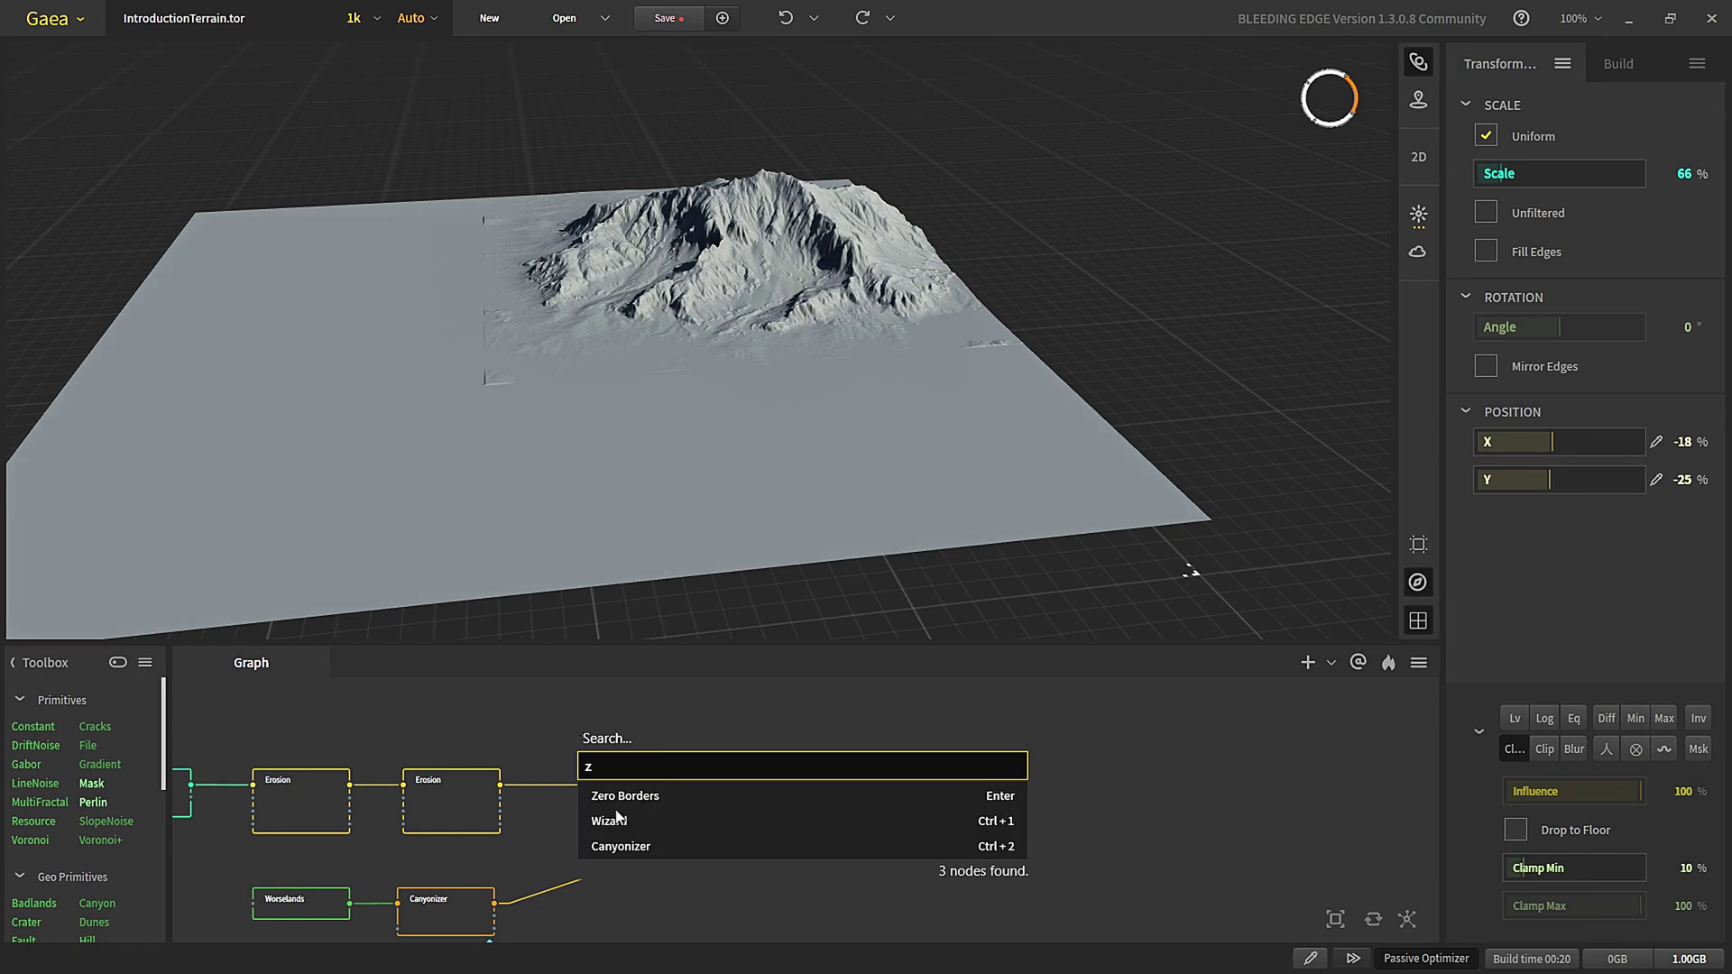
{"action": "key", "text": "Return"}
- Set the Zero Borders margin to 50 and its blur power to 2.90 to soften the terrain's edges
{"action": "left_click_drag", "start_coordinate": [534, 478], "coordinate": [673, 520]}
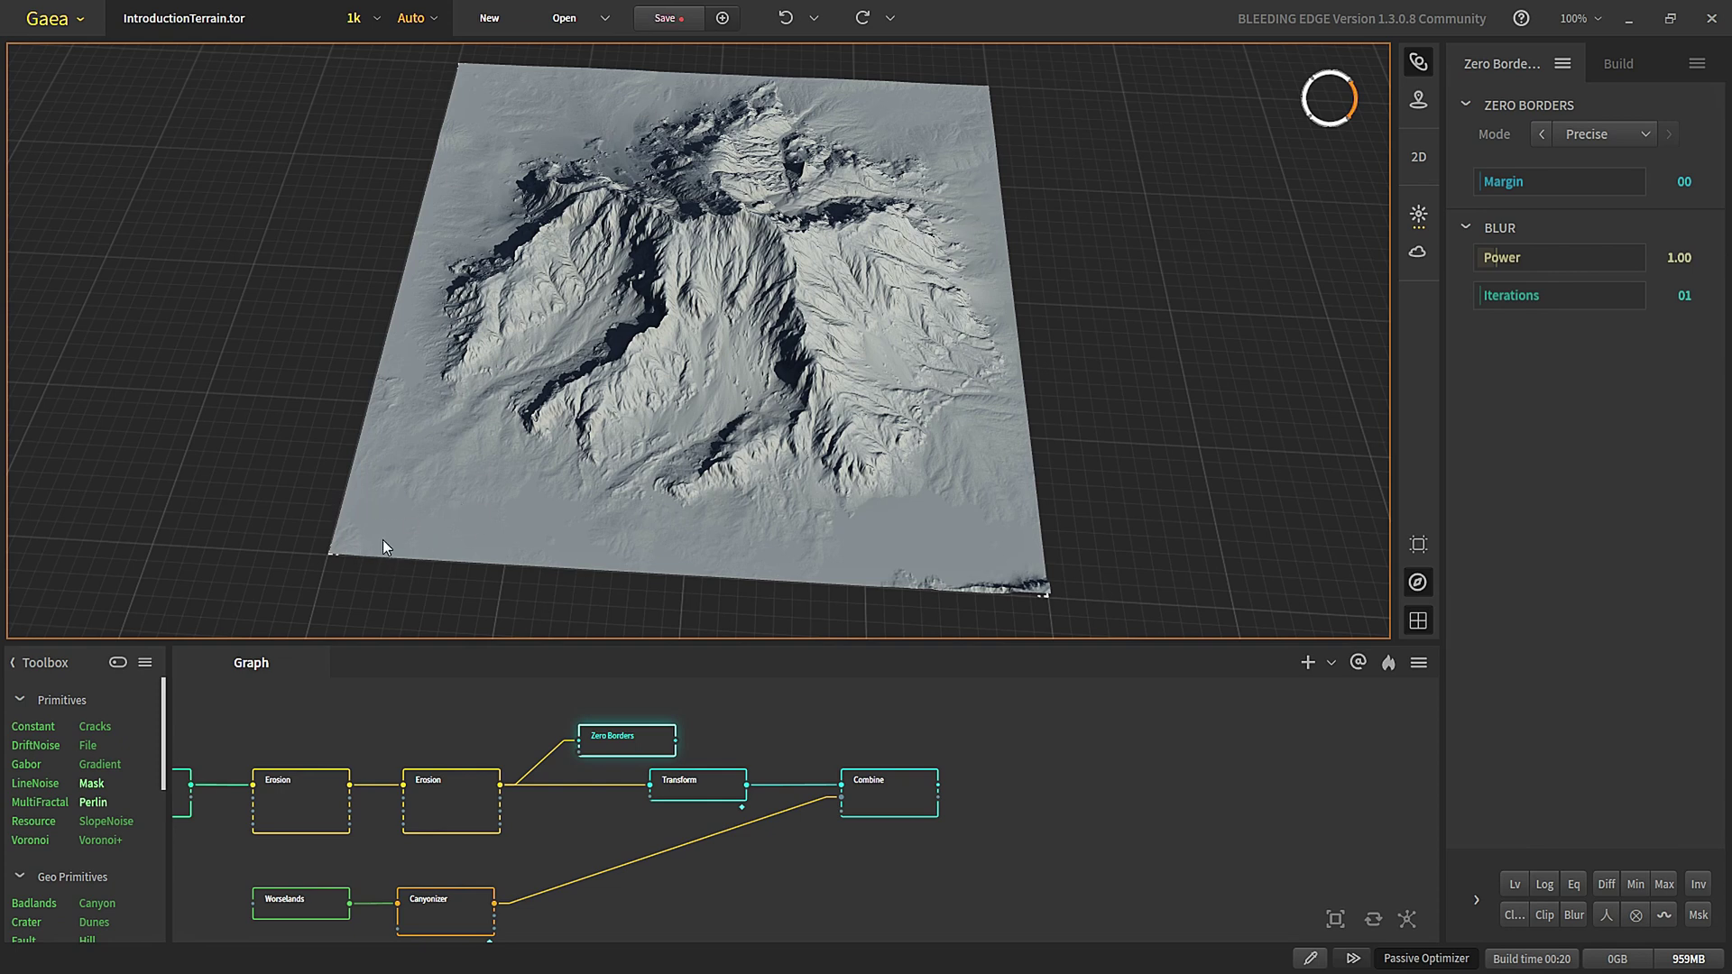
{"action": "left_click", "coordinate": [1525, 192]}
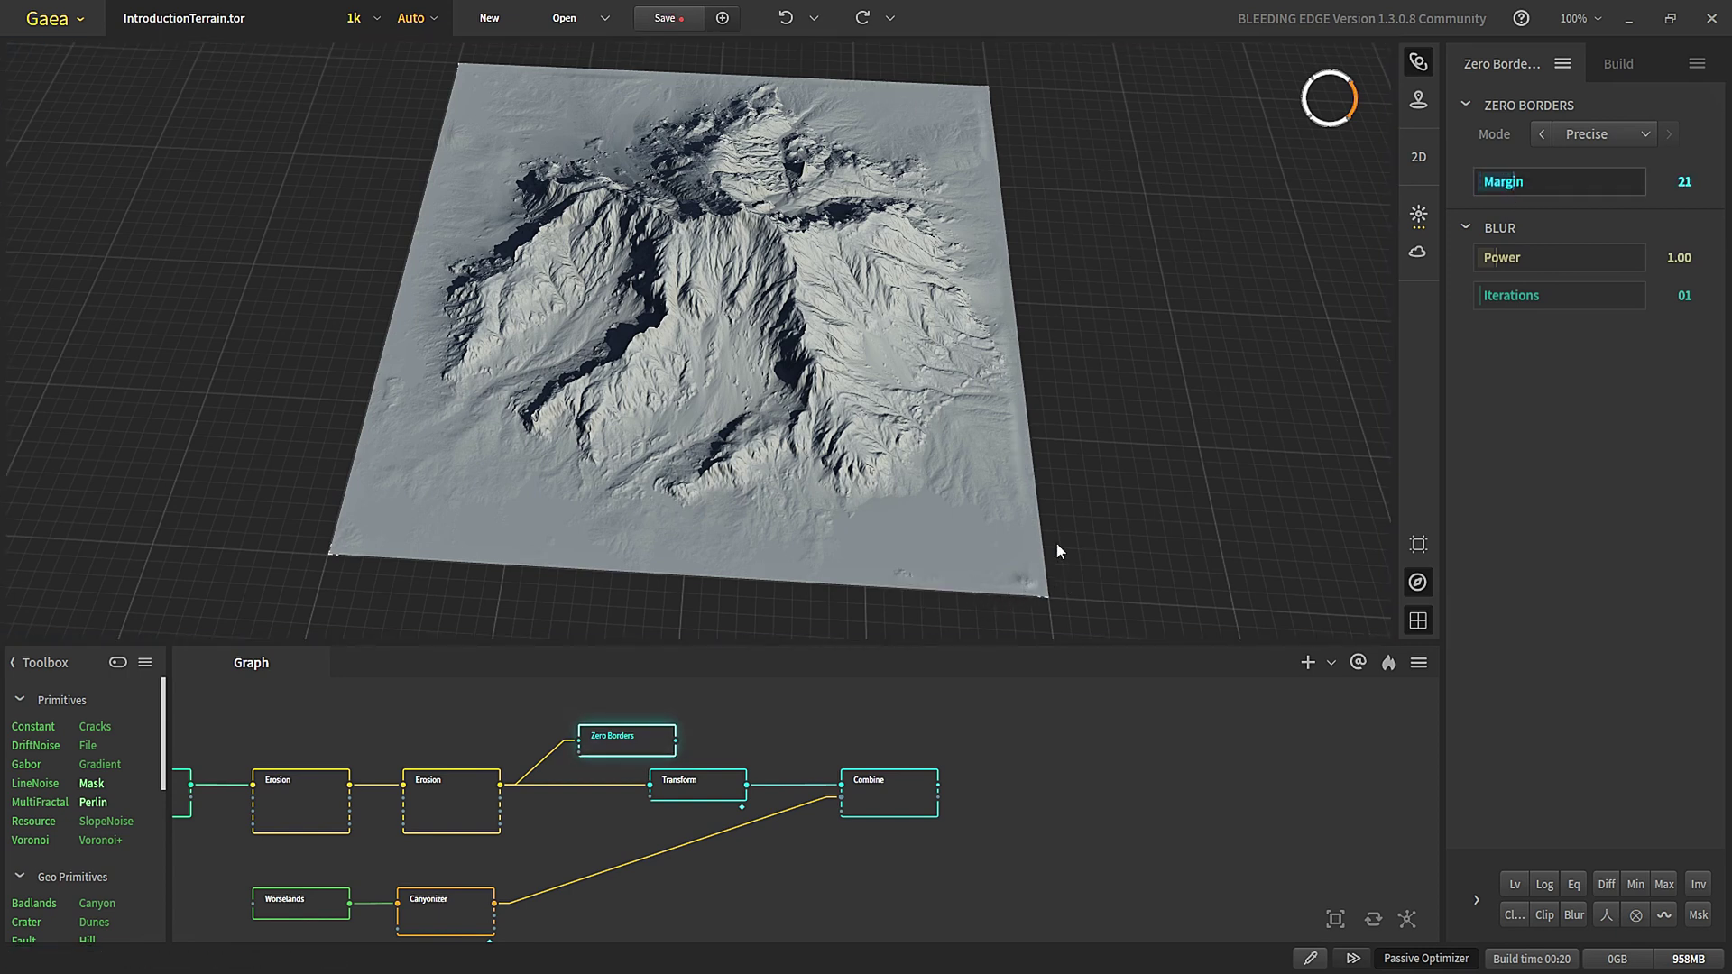
{"action": "left_click", "coordinate": [1558, 191]}
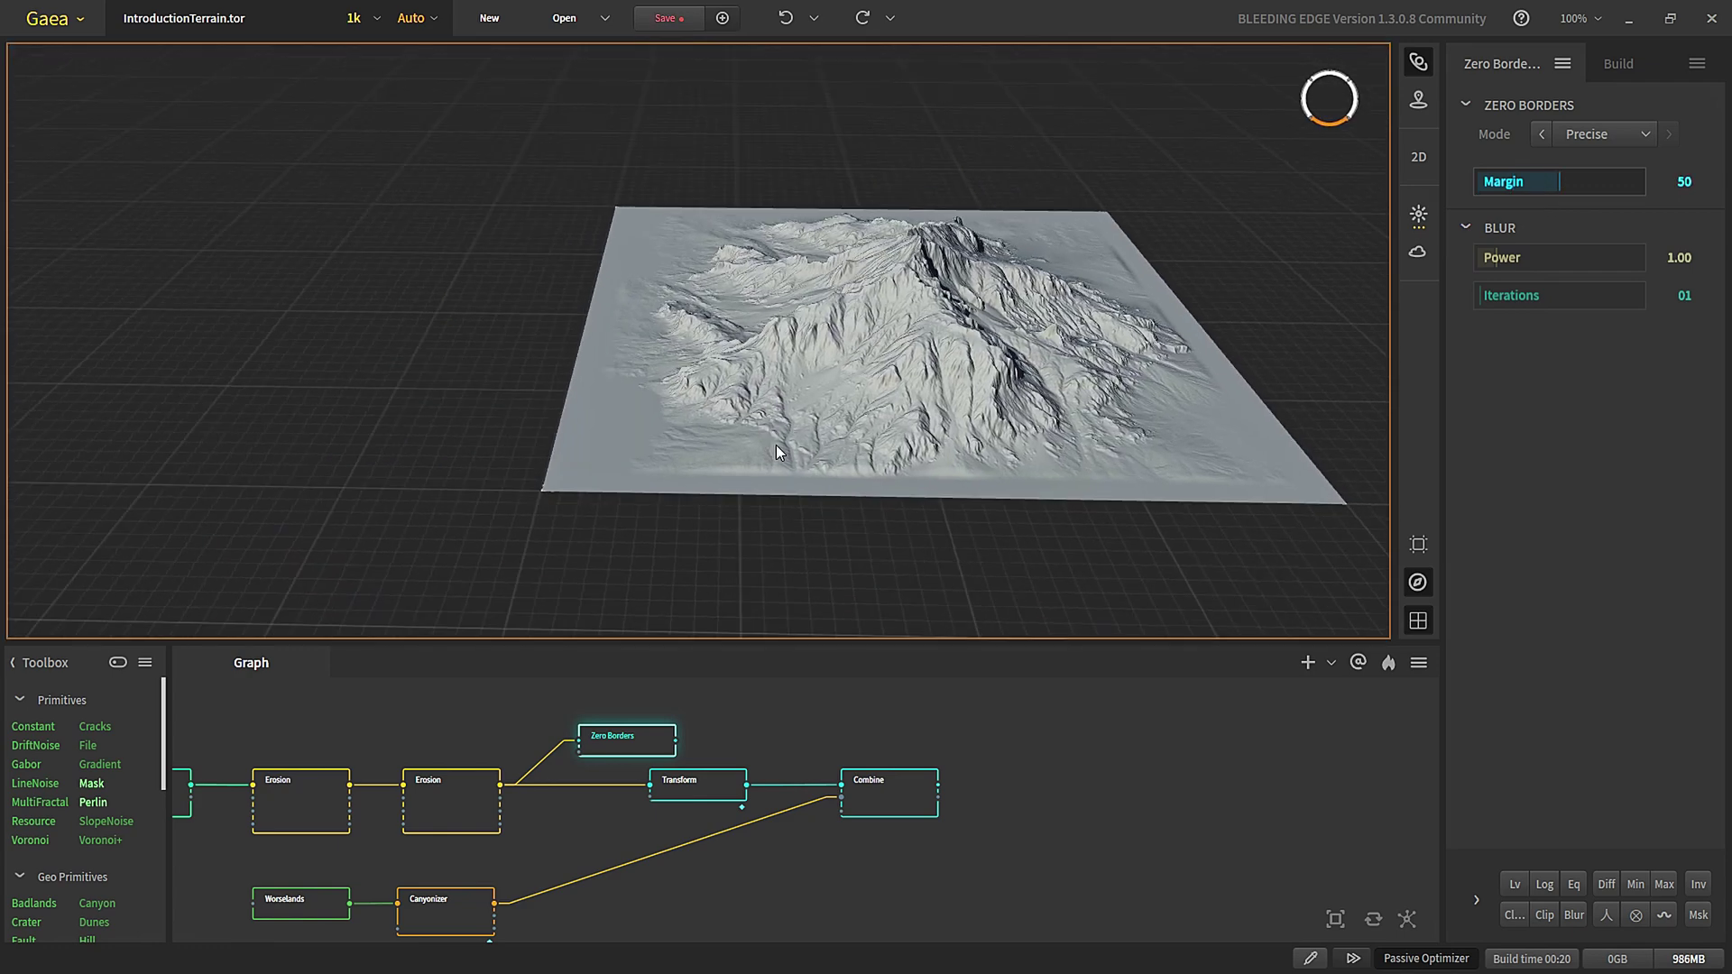
{"action": "scroll", "coordinate": [777, 433], "scroll_direction": "up", "scroll_amount": 3}
{"action": "middle_click_drag", "start_coordinate": [992, 505], "coordinate": [785, 452]}
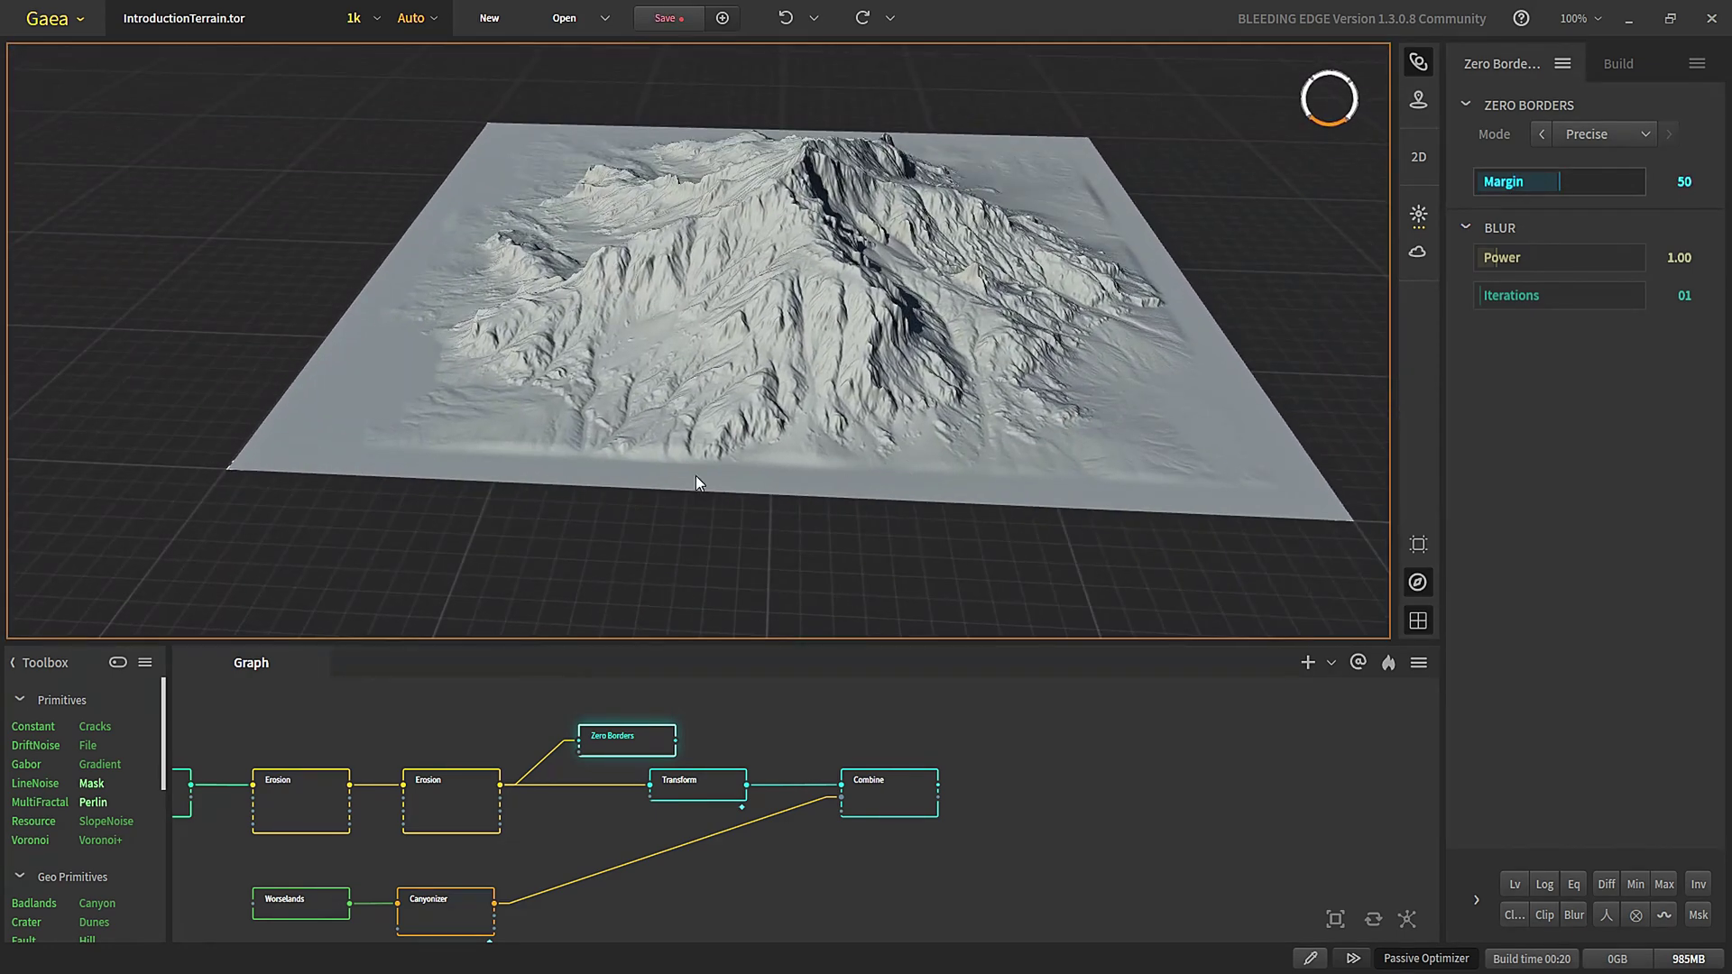
{"action": "scroll", "coordinate": [630, 484], "scroll_direction": "up", "scroll_amount": 6}
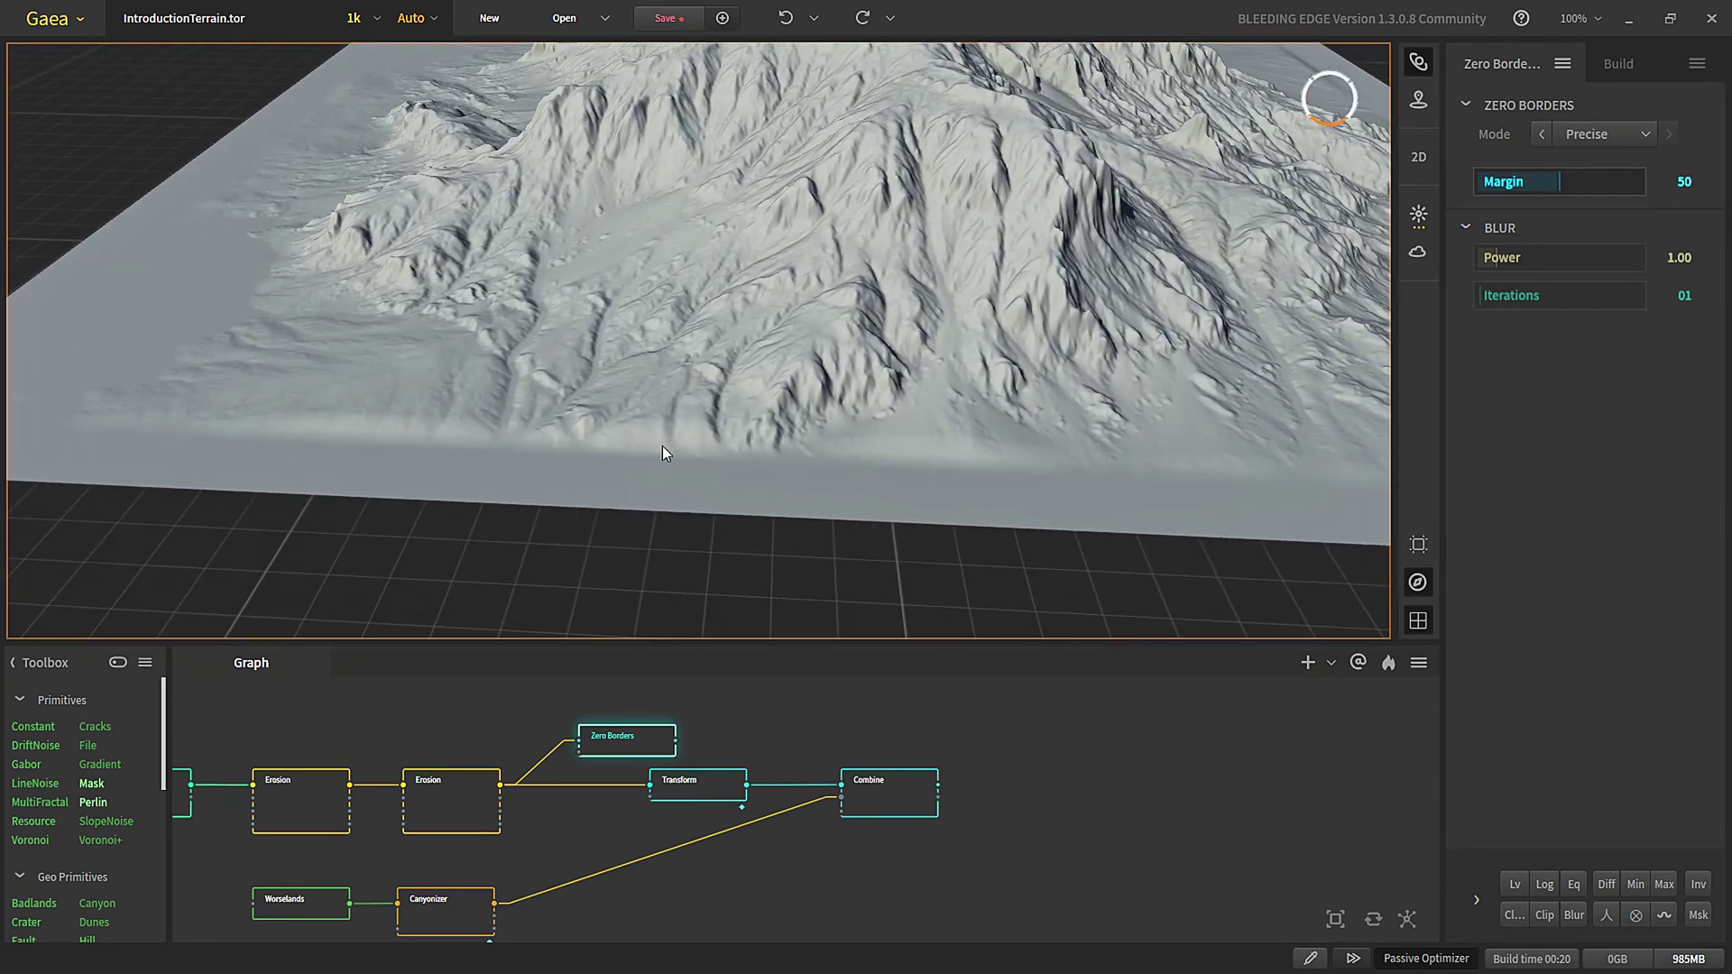
{"action": "left_click", "coordinate": [1524, 261]}
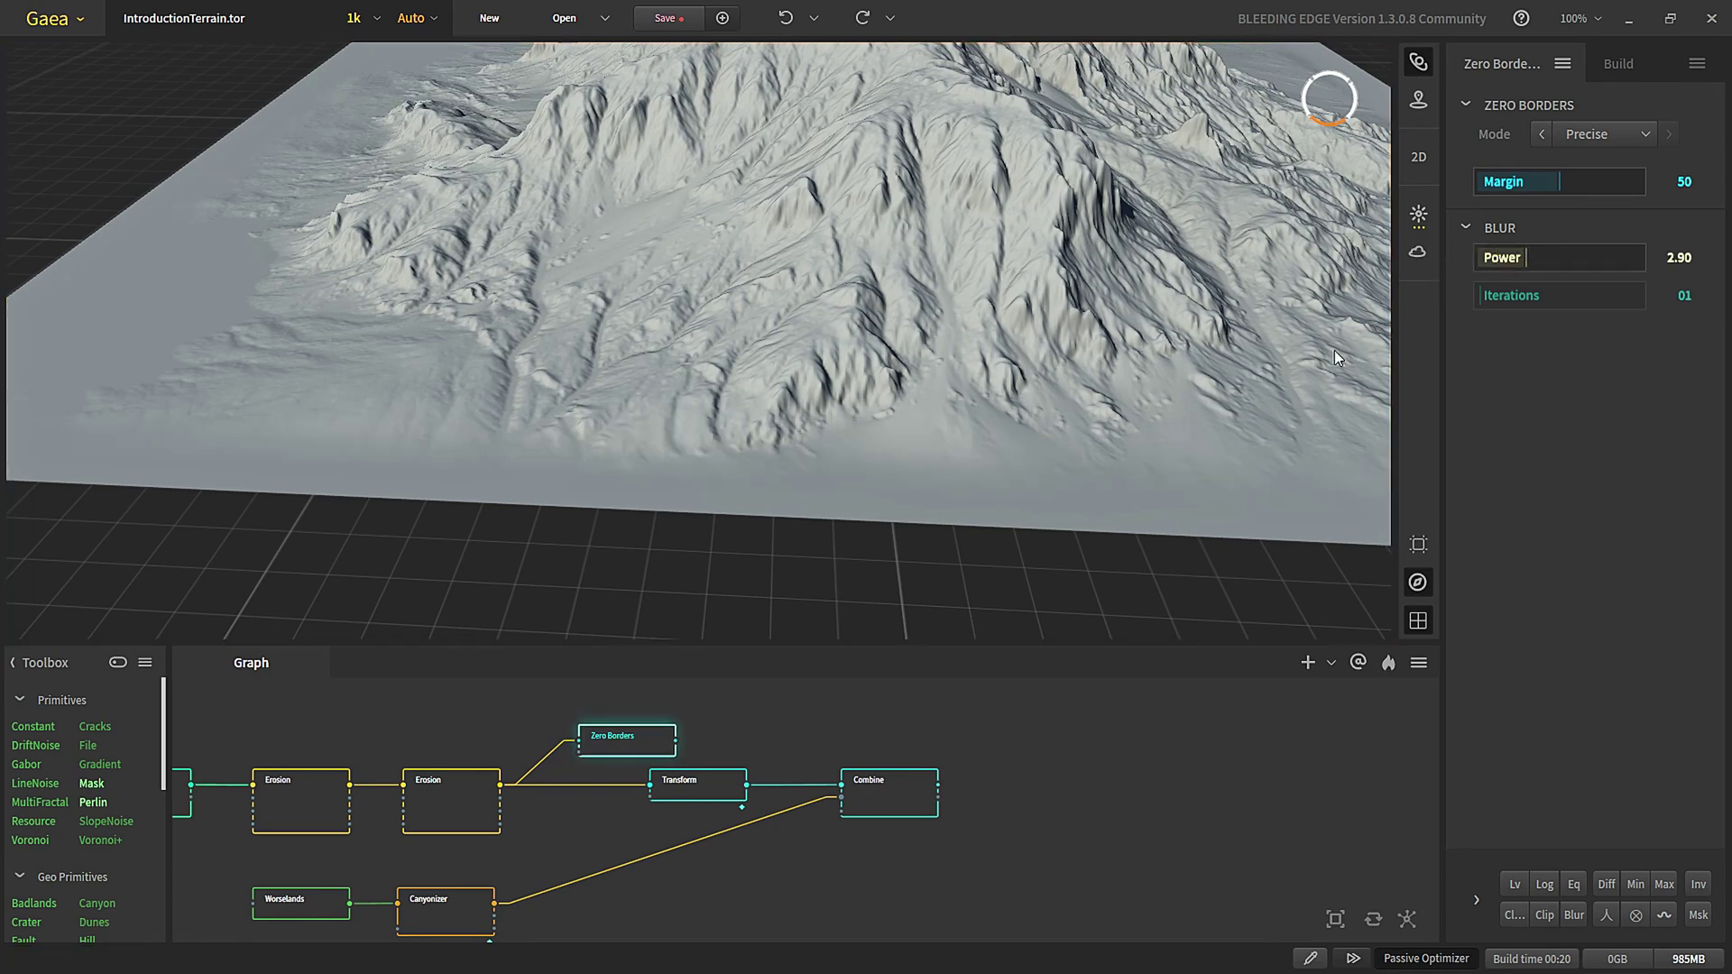
- Wire the Zero Borders output into the Transform node in place of the direct Erosion link and check the mountain's edges
{"action": "left_click_drag", "start_coordinate": [621, 479], "coordinate": [844, 313]}
{"action": "middle_click_drag", "start_coordinate": [844, 313], "coordinate": [544, 287]}
{"action": "scroll", "coordinate": [529, 290], "scroll_direction": "down", "scroll_amount": 5}
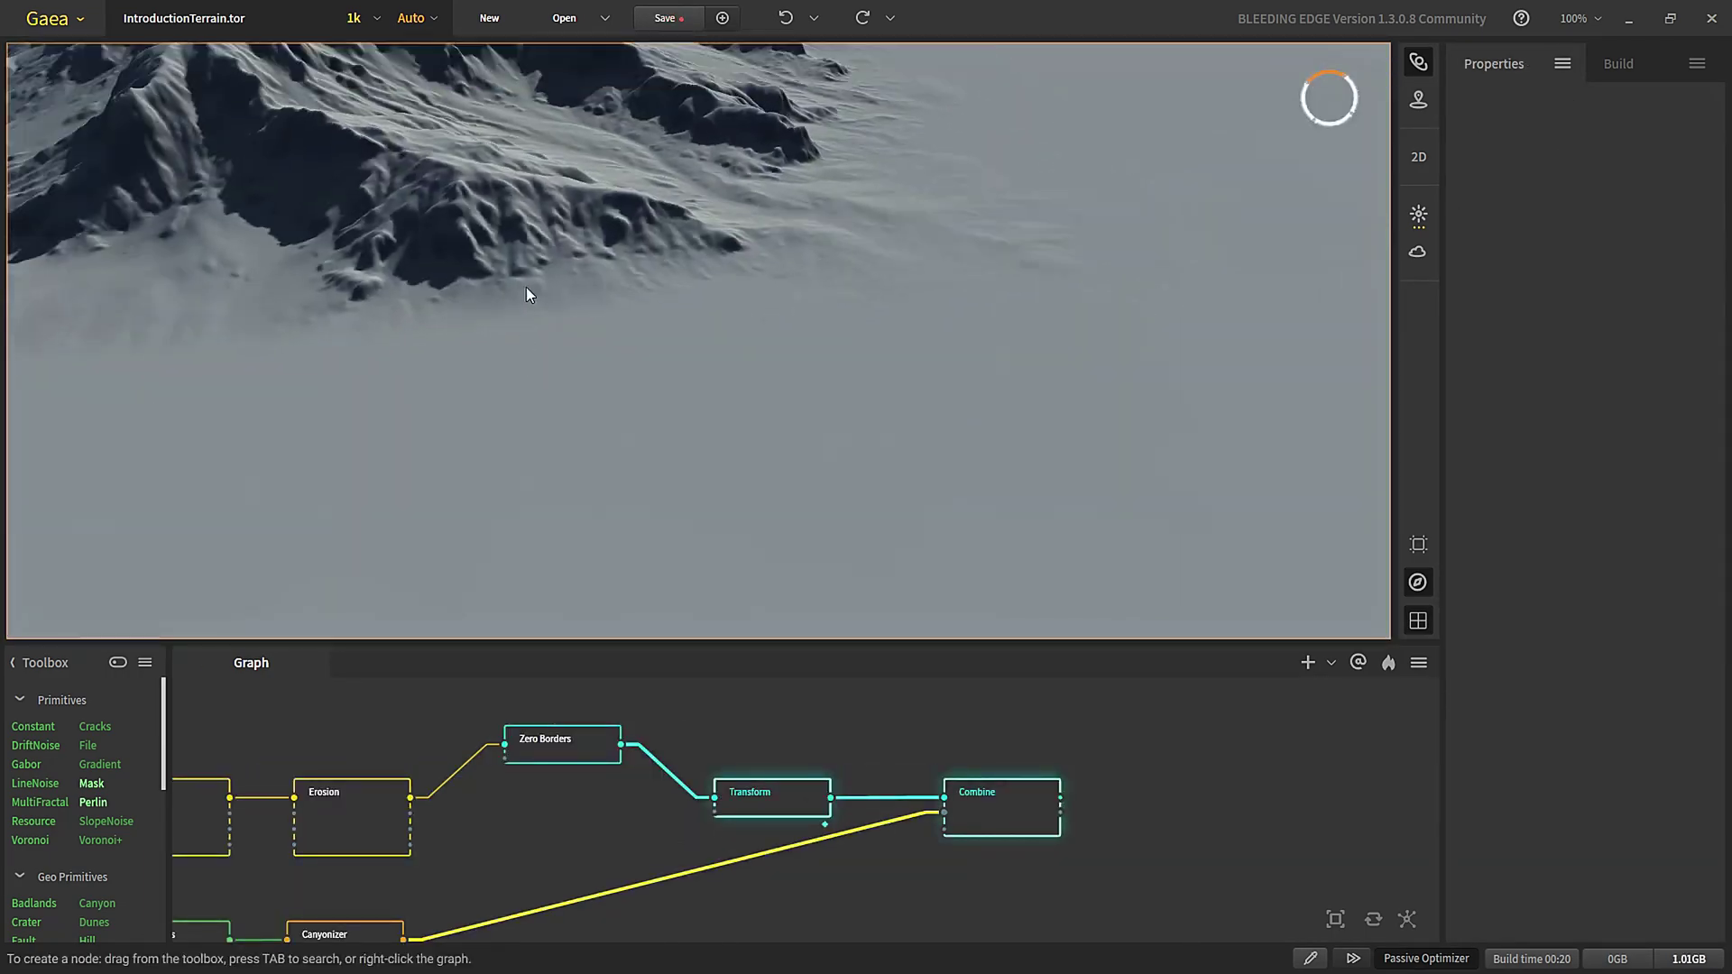
{"action": "left_click_drag", "start_coordinate": [803, 505], "coordinate": [754, 378]}
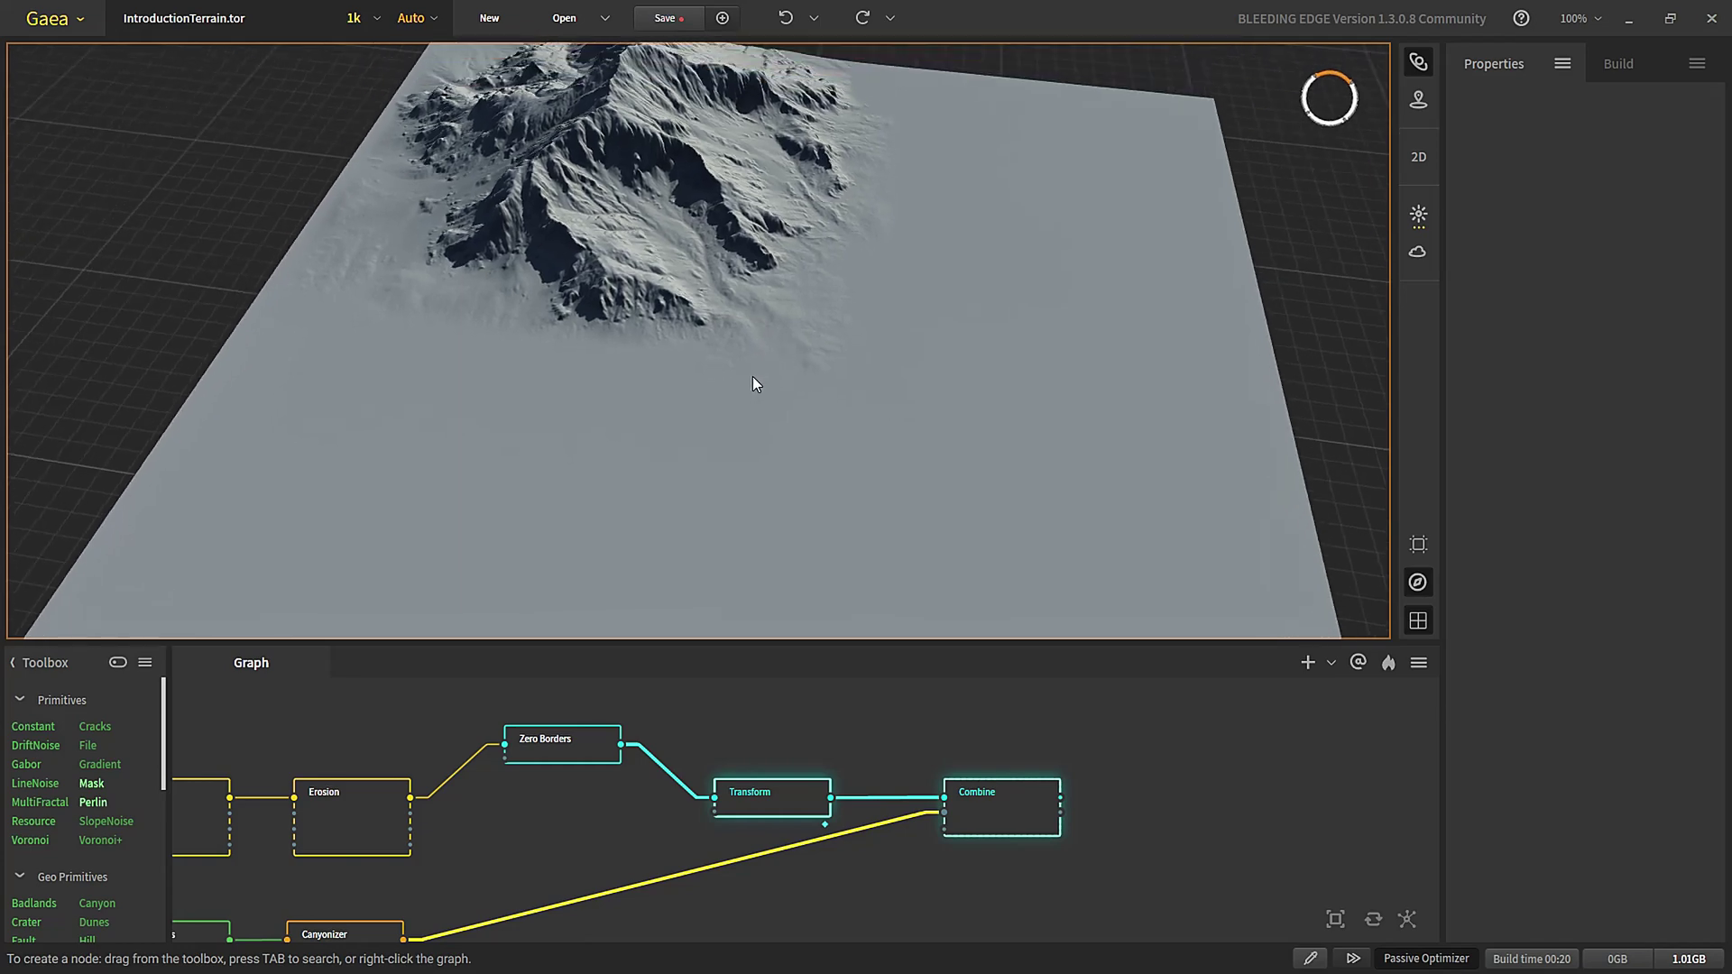
- Compare the Canyonizer terrain with the combined result, lower the Transform node's Clamp Min to 7%, and preview the Combine node
{"action": "middle_click_drag", "start_coordinate": [518, 766], "coordinate": [692, 628]}
{"action": "left_click", "coordinate": [528, 802]}
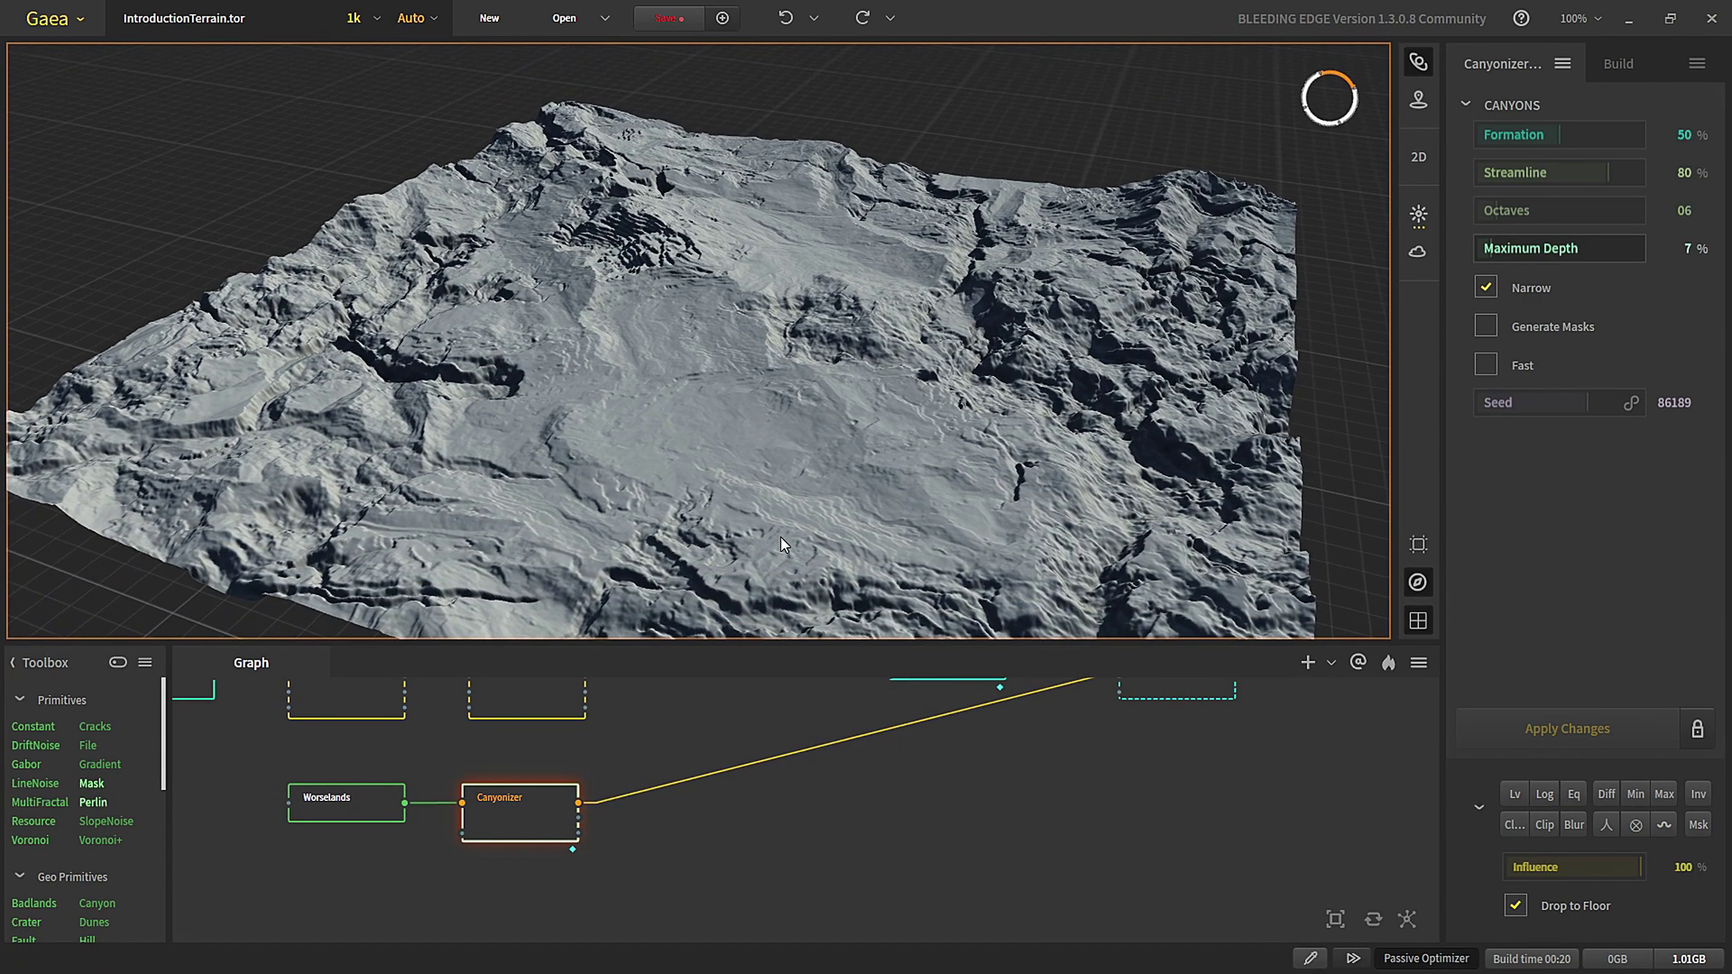
{"action": "left_click_drag", "start_coordinate": [781, 540], "coordinate": [749, 140]}
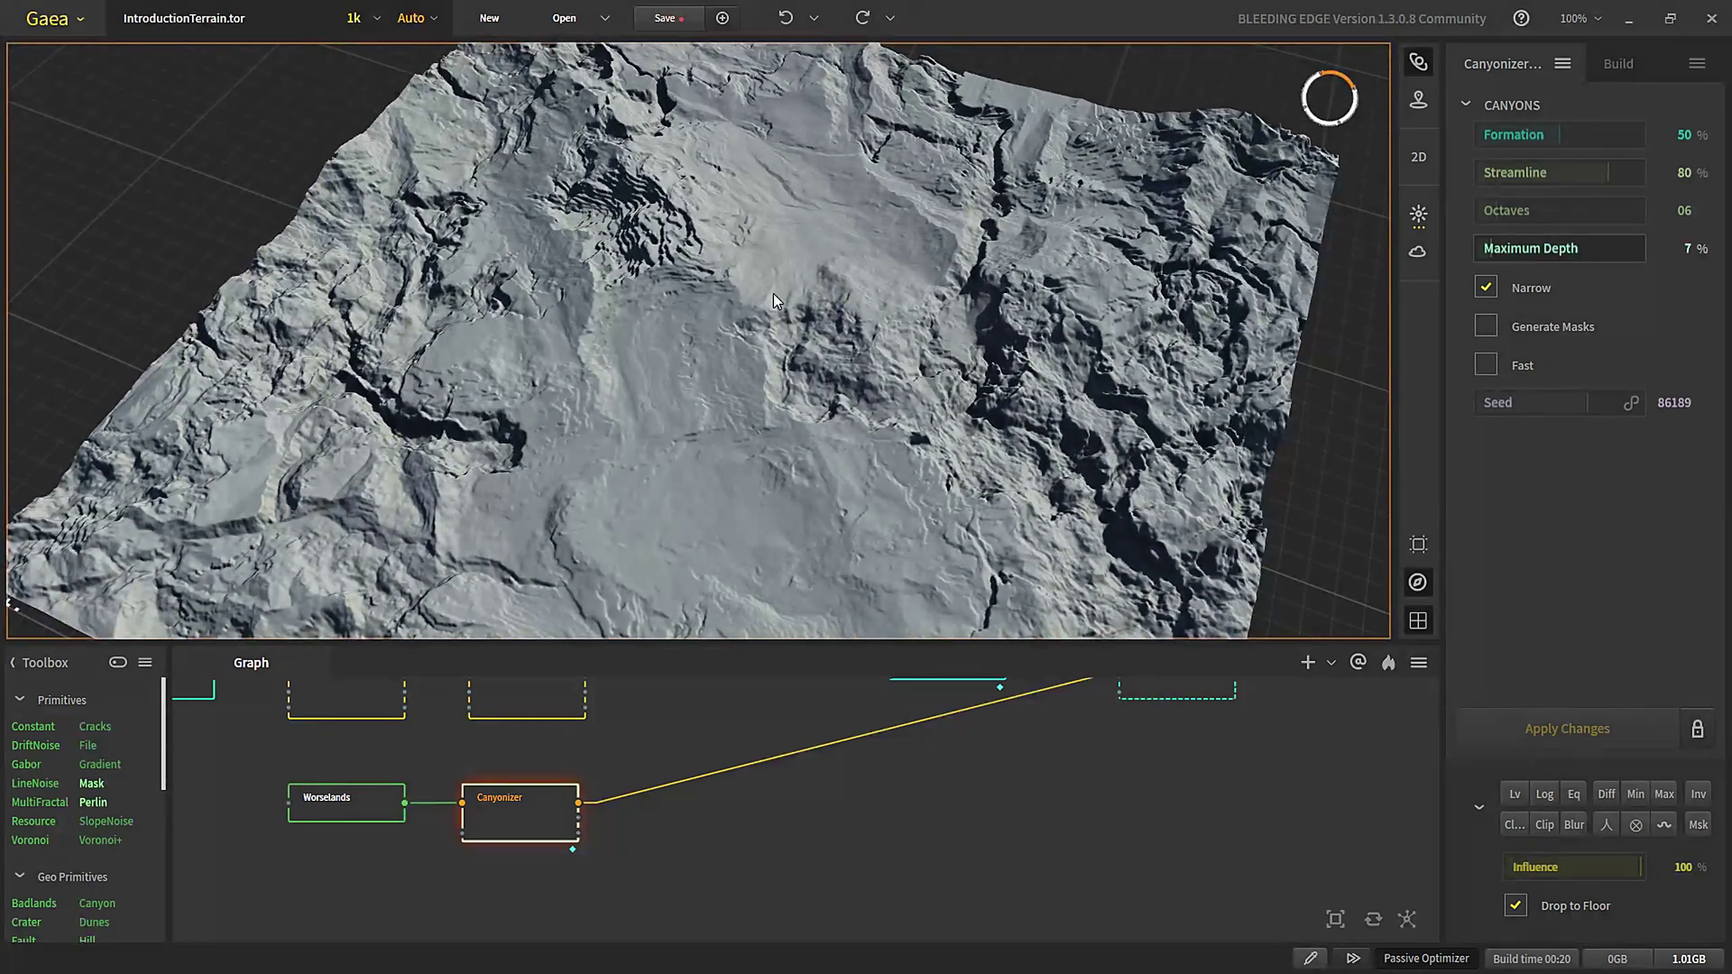
{"action": "left_click_drag", "start_coordinate": [835, 301], "coordinate": [809, 370]}
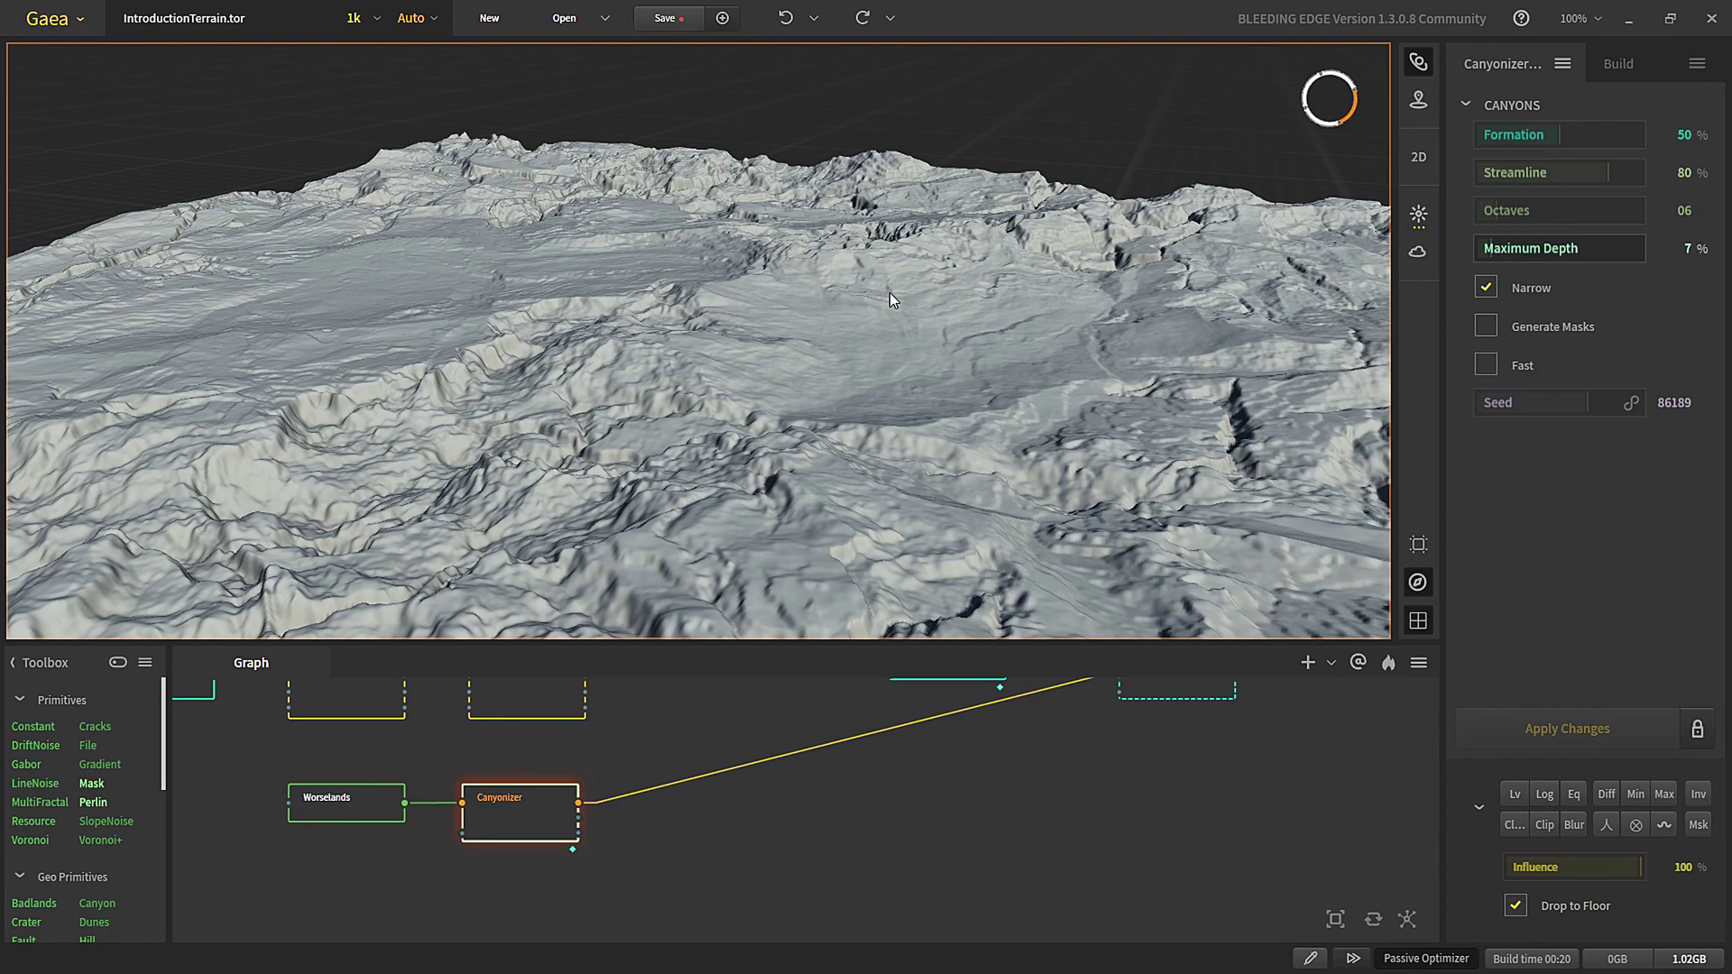
{"action": "scroll", "coordinate": [848, 757], "scroll_direction": "down", "scroll_amount": 3}
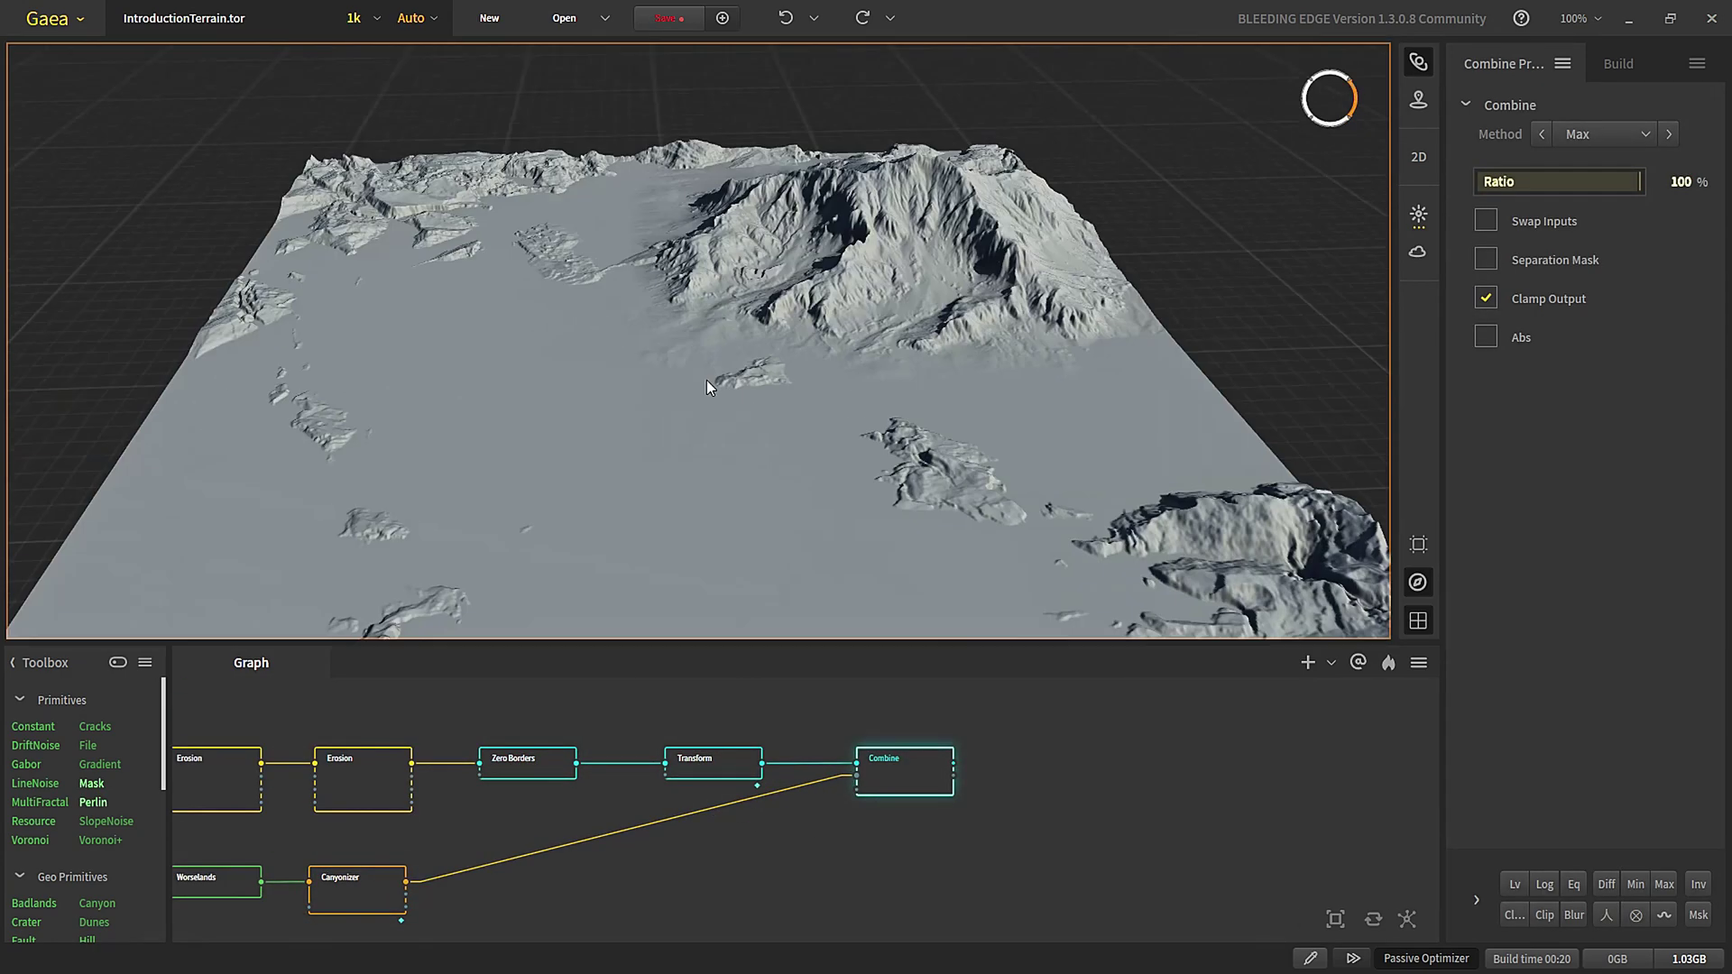
{"action": "left_click", "coordinate": [690, 764]}
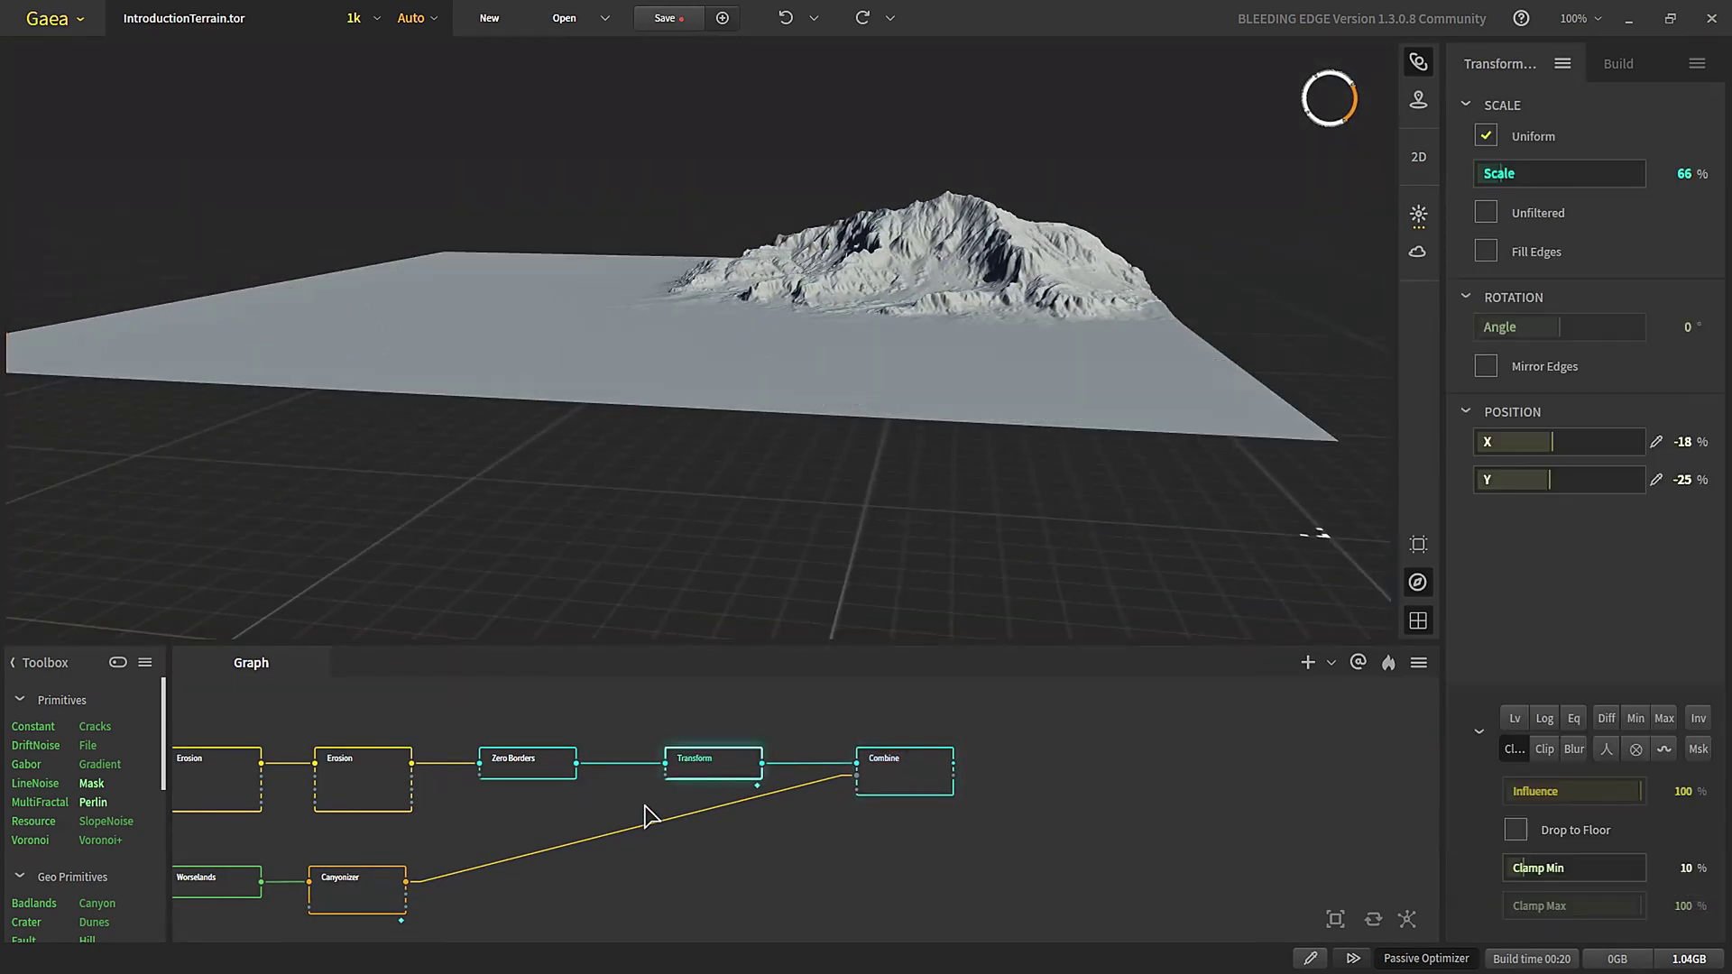
{"action": "left_click", "coordinate": [390, 897]}
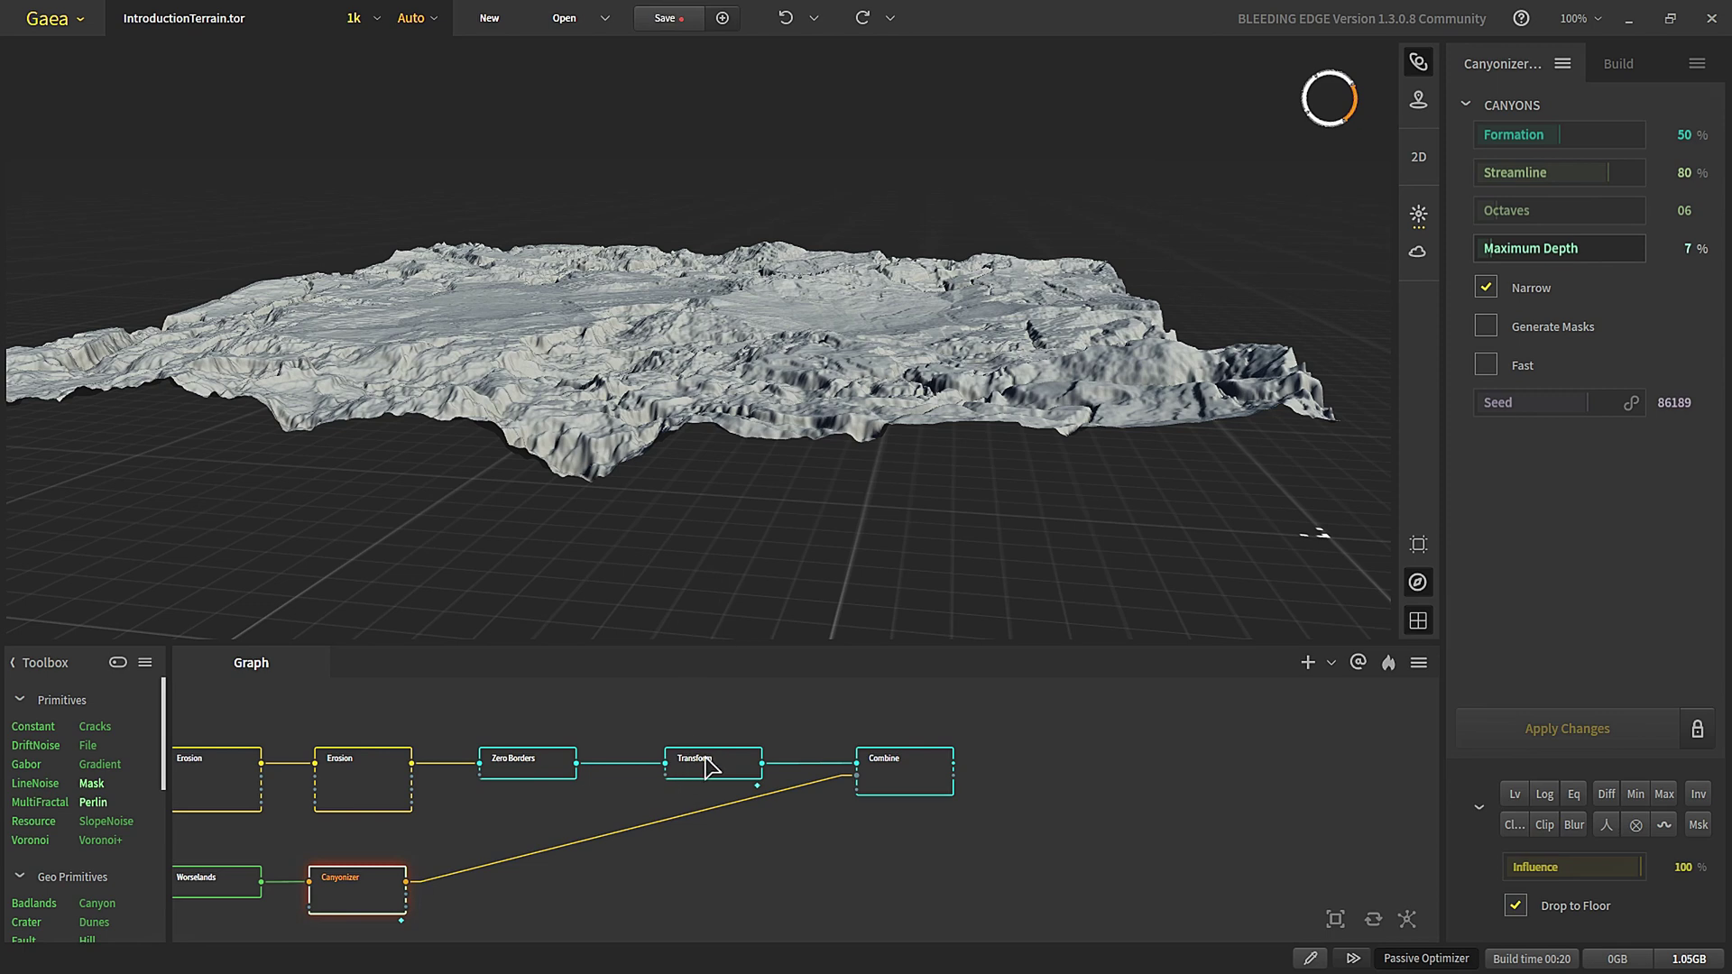
{"action": "left_click", "coordinate": [704, 765]}
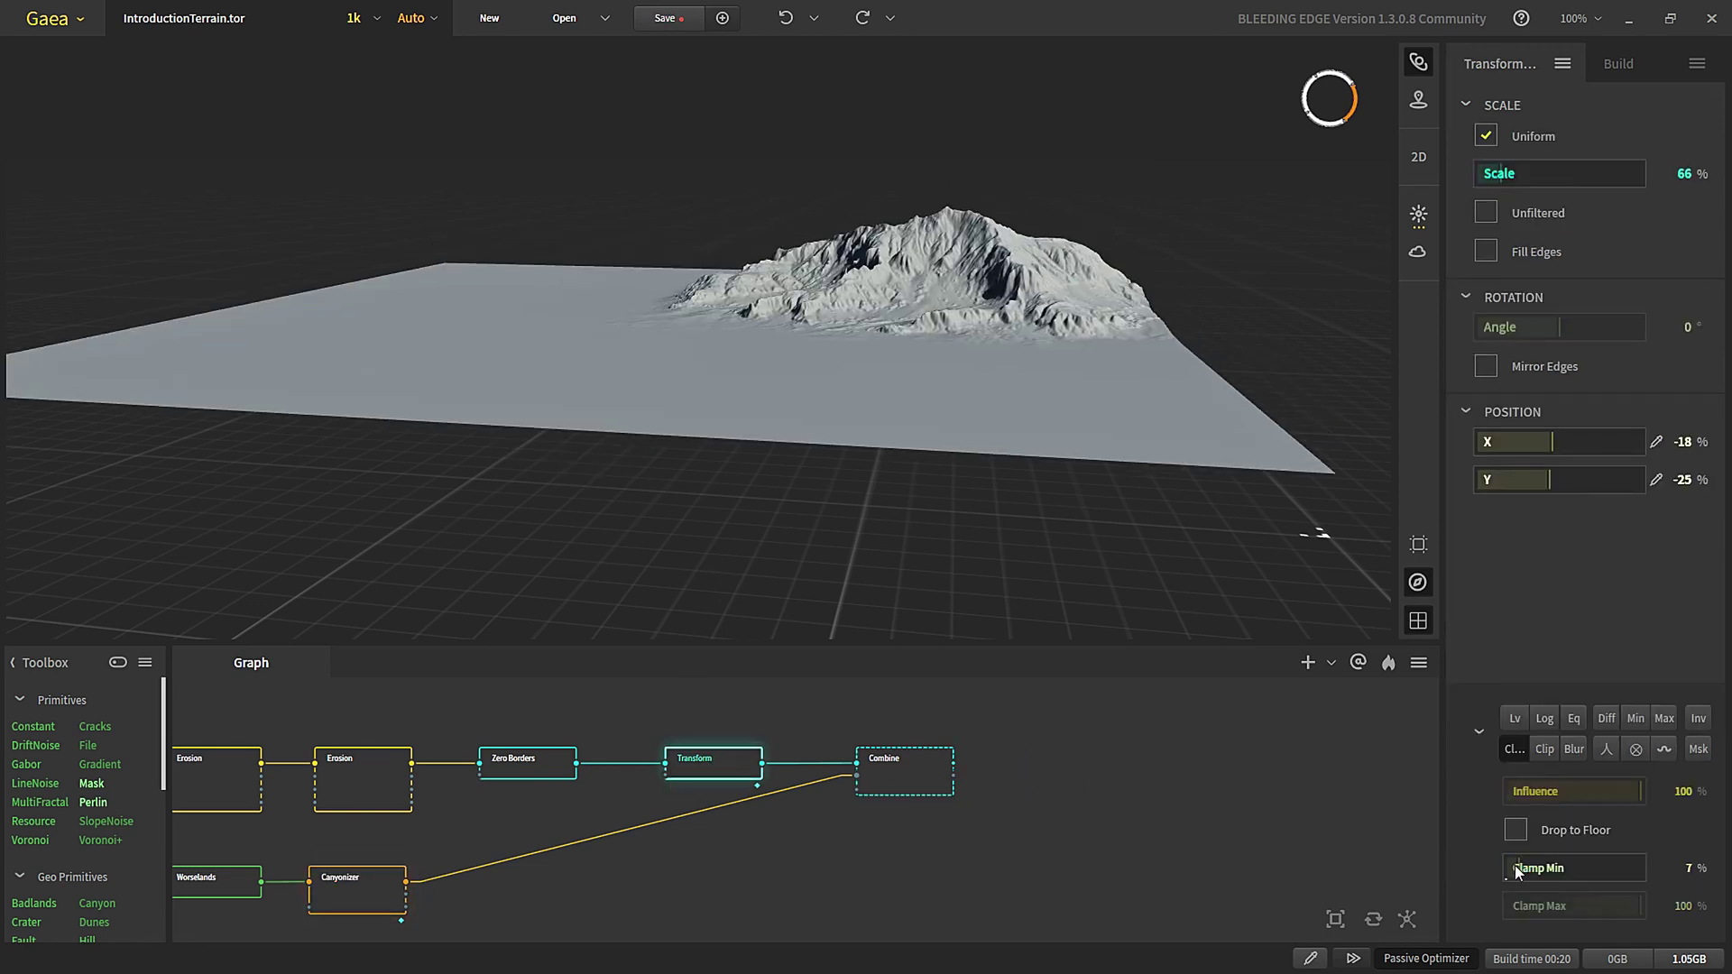
{"action": "left_click", "coordinate": [930, 792]}
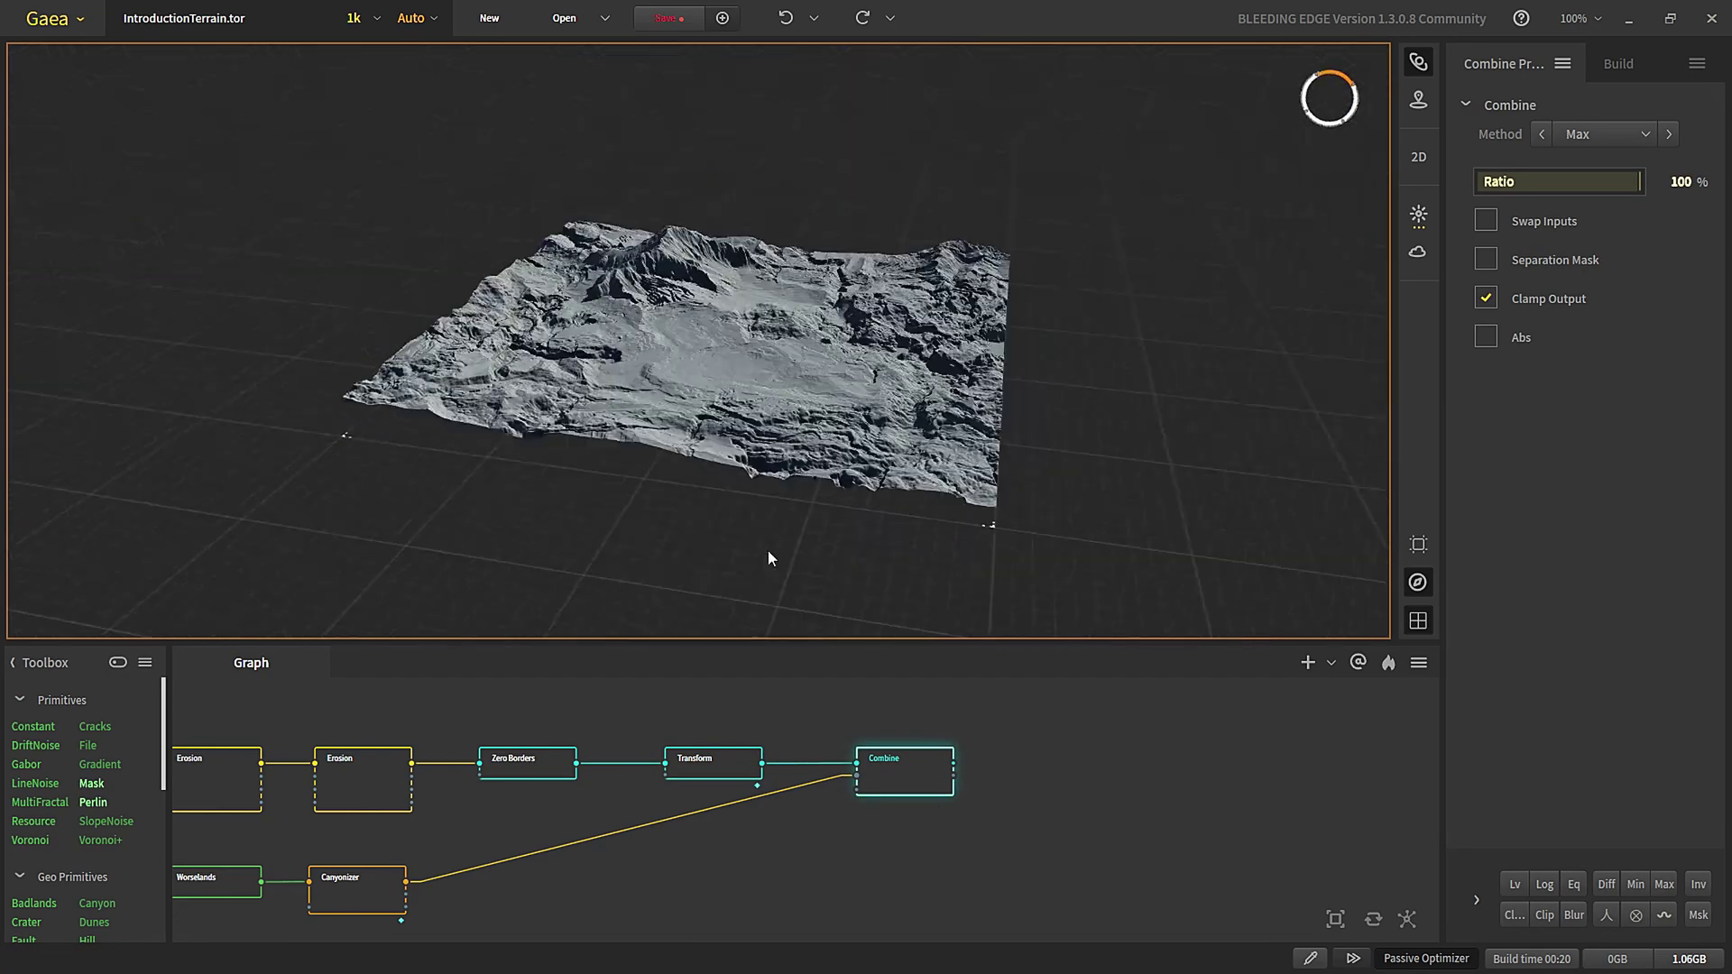
- Set the Transform node's Clamp Min to 8% and preview the Combine node's terrain
{"action": "left_click", "coordinate": [712, 769]}
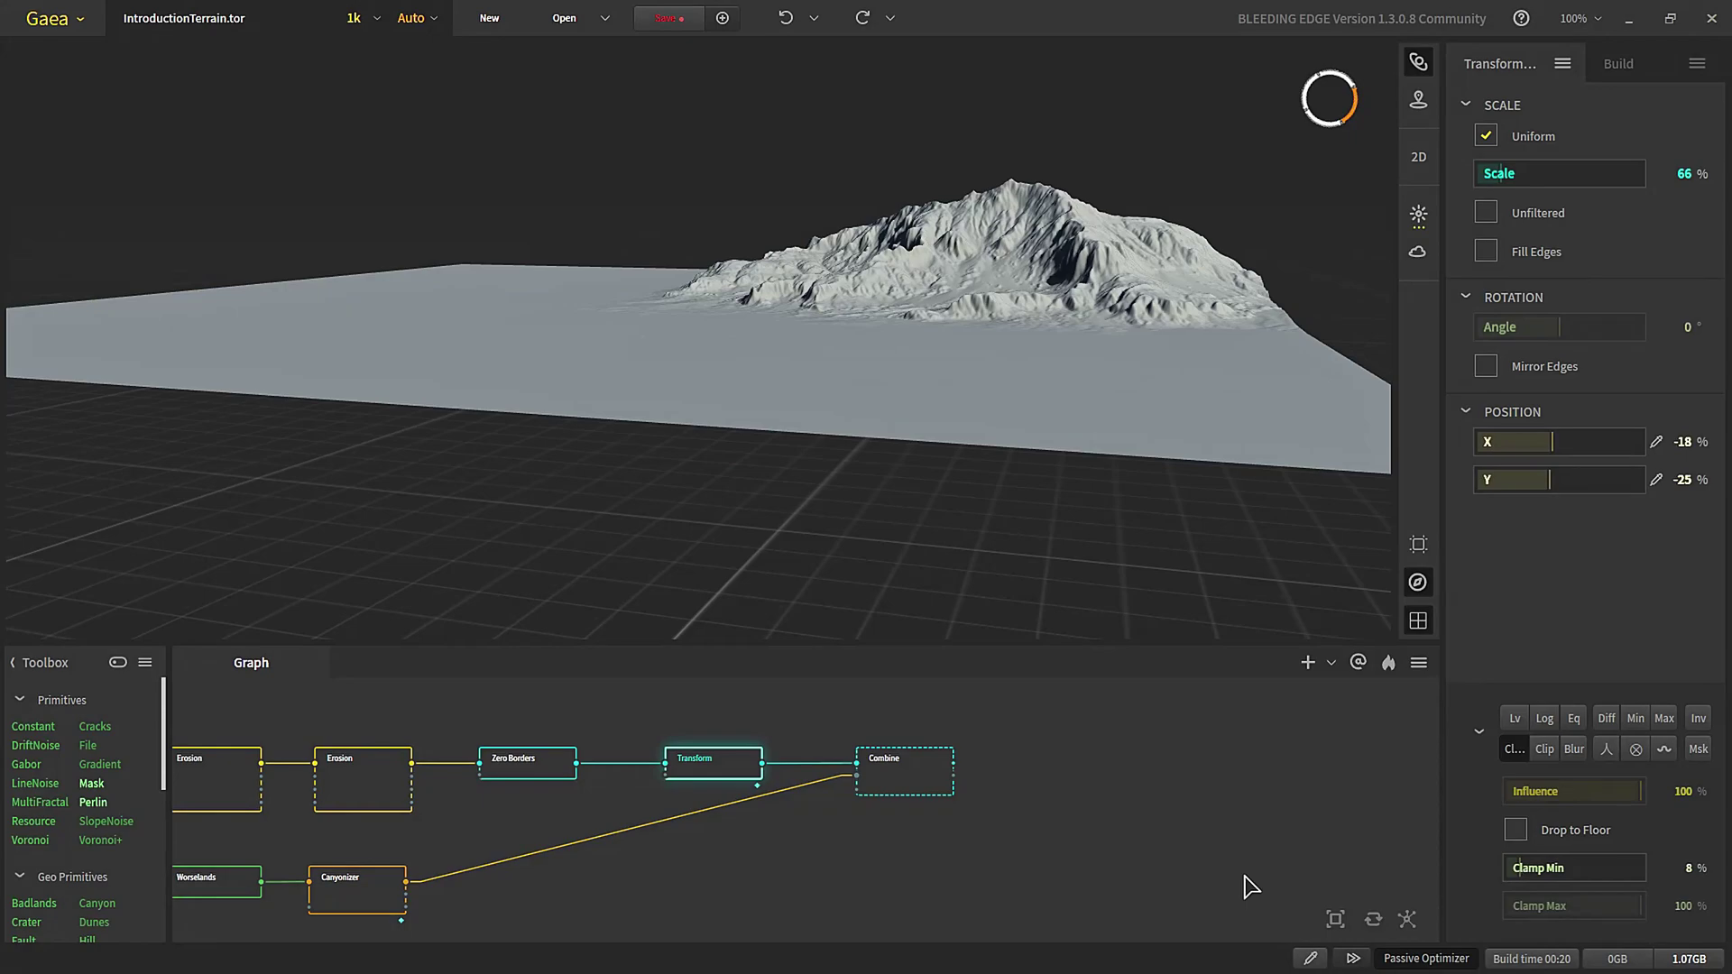
{"action": "left_click", "coordinate": [920, 778]}
{"action": "left_click_drag", "start_coordinate": [685, 490], "coordinate": [628, 534]}
{"action": "scroll", "coordinate": [700, 382], "scroll_direction": "up", "scroll_amount": 3}
- Set the Transform node's uniform scale to 86% and inspect the enlarged mountain's edges and surrounding flat area
{"action": "left_click", "coordinate": [695, 767]}
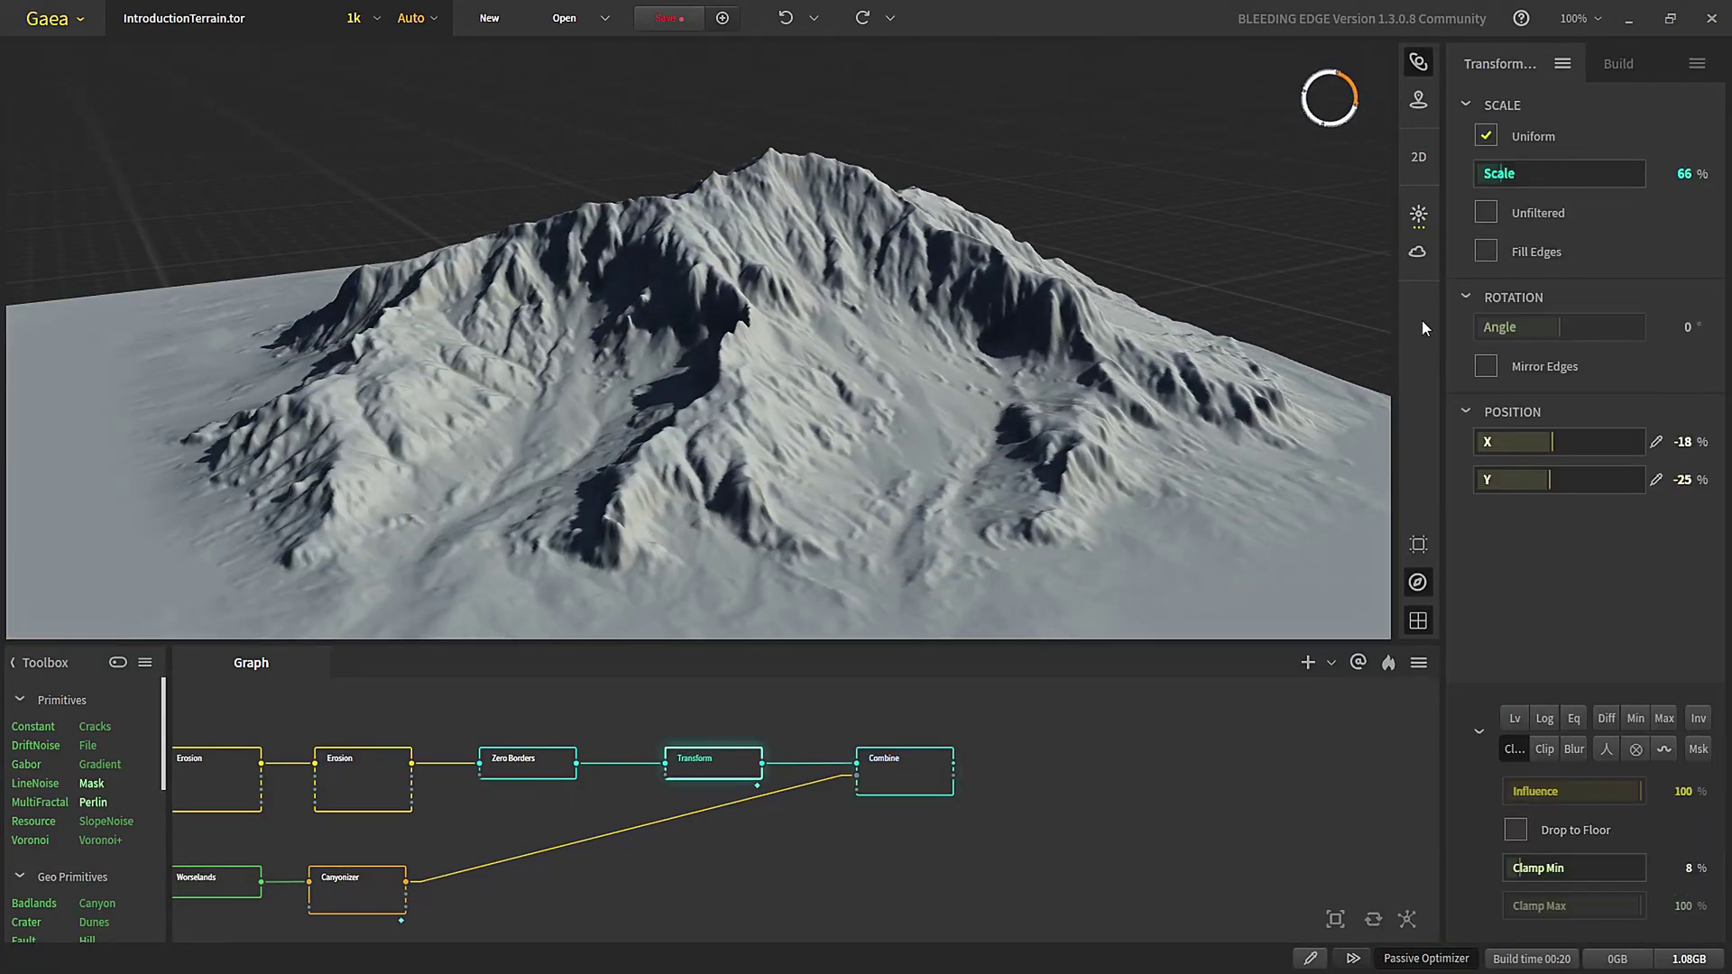
{"action": "double_click", "coordinate": [1499, 173]}
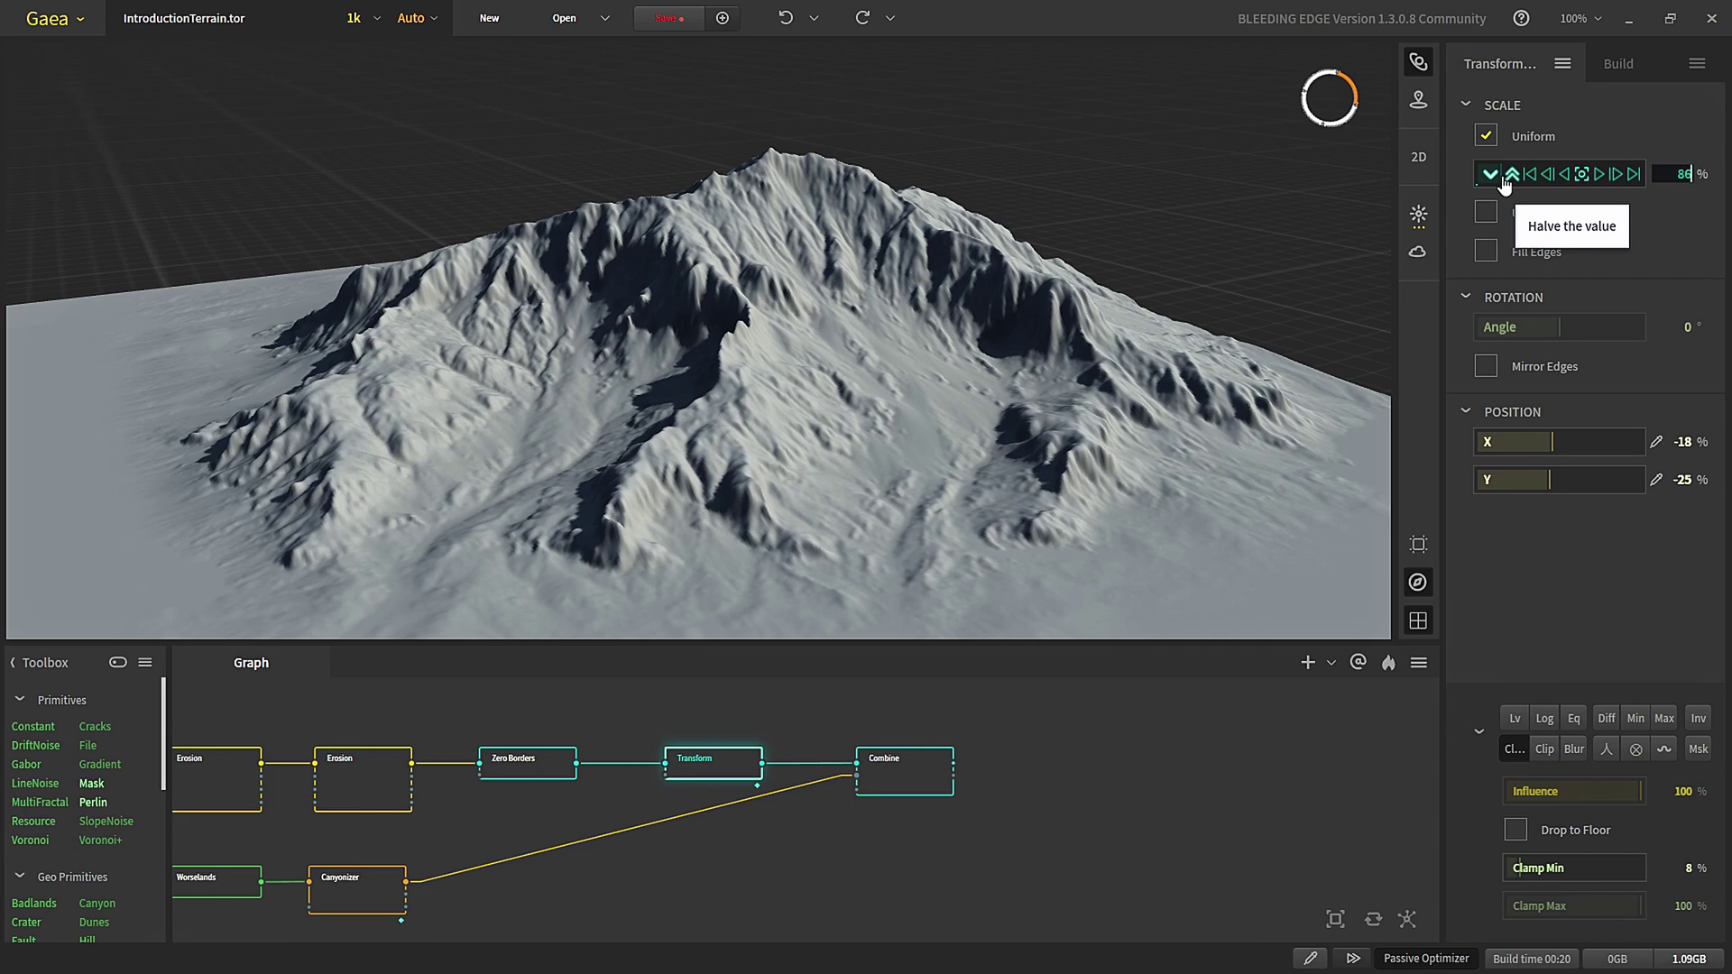
{"action": "left_click_drag", "start_coordinate": [746, 418], "coordinate": [788, 453]}
{"action": "scroll", "coordinate": [660, 414], "scroll_direction": "up", "scroll_amount": 2}
{"action": "left_click_drag", "start_coordinate": [661, 414], "coordinate": [659, 259]}
{"action": "scroll", "coordinate": [767, 360], "scroll_direction": "down", "scroll_amount": 2}
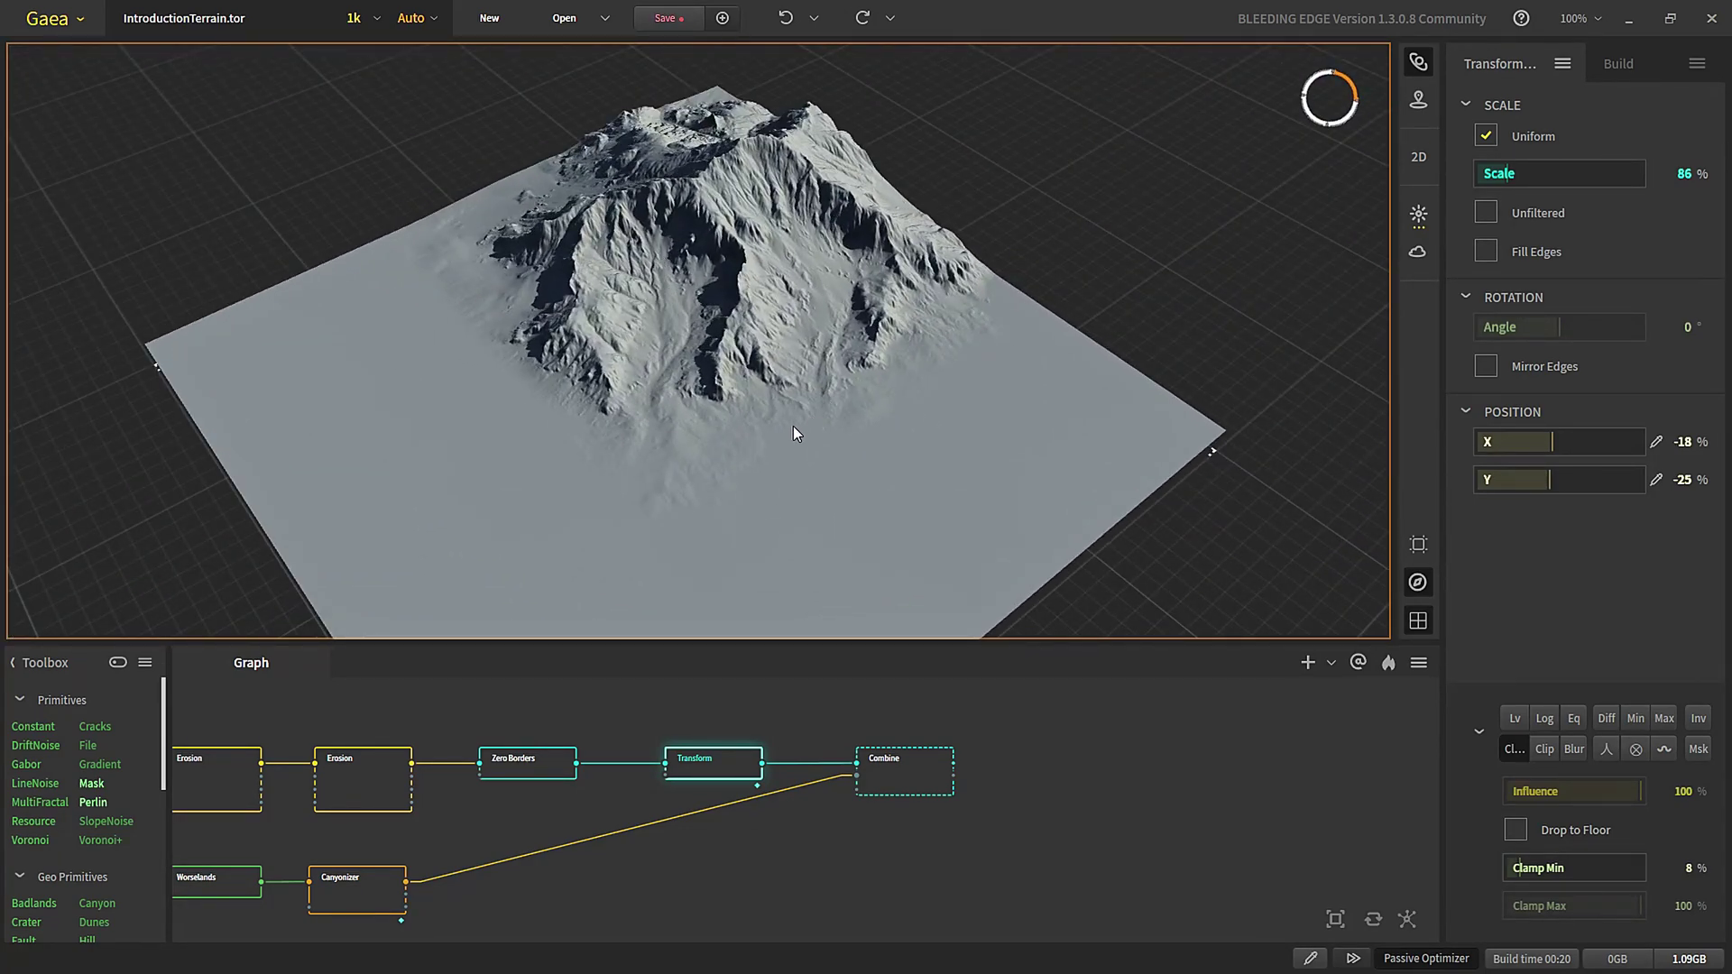
{"action": "scroll", "coordinate": [794, 426], "scroll_direction": "down", "scroll_amount": 3}
{"action": "scroll", "coordinate": [777, 431], "scroll_direction": "up", "scroll_amount": 4}
{"action": "middle_click_drag", "start_coordinate": [676, 487], "coordinate": [768, 418]}
{"action": "right_click_drag", "start_coordinate": [769, 419], "coordinate": [844, 208]}
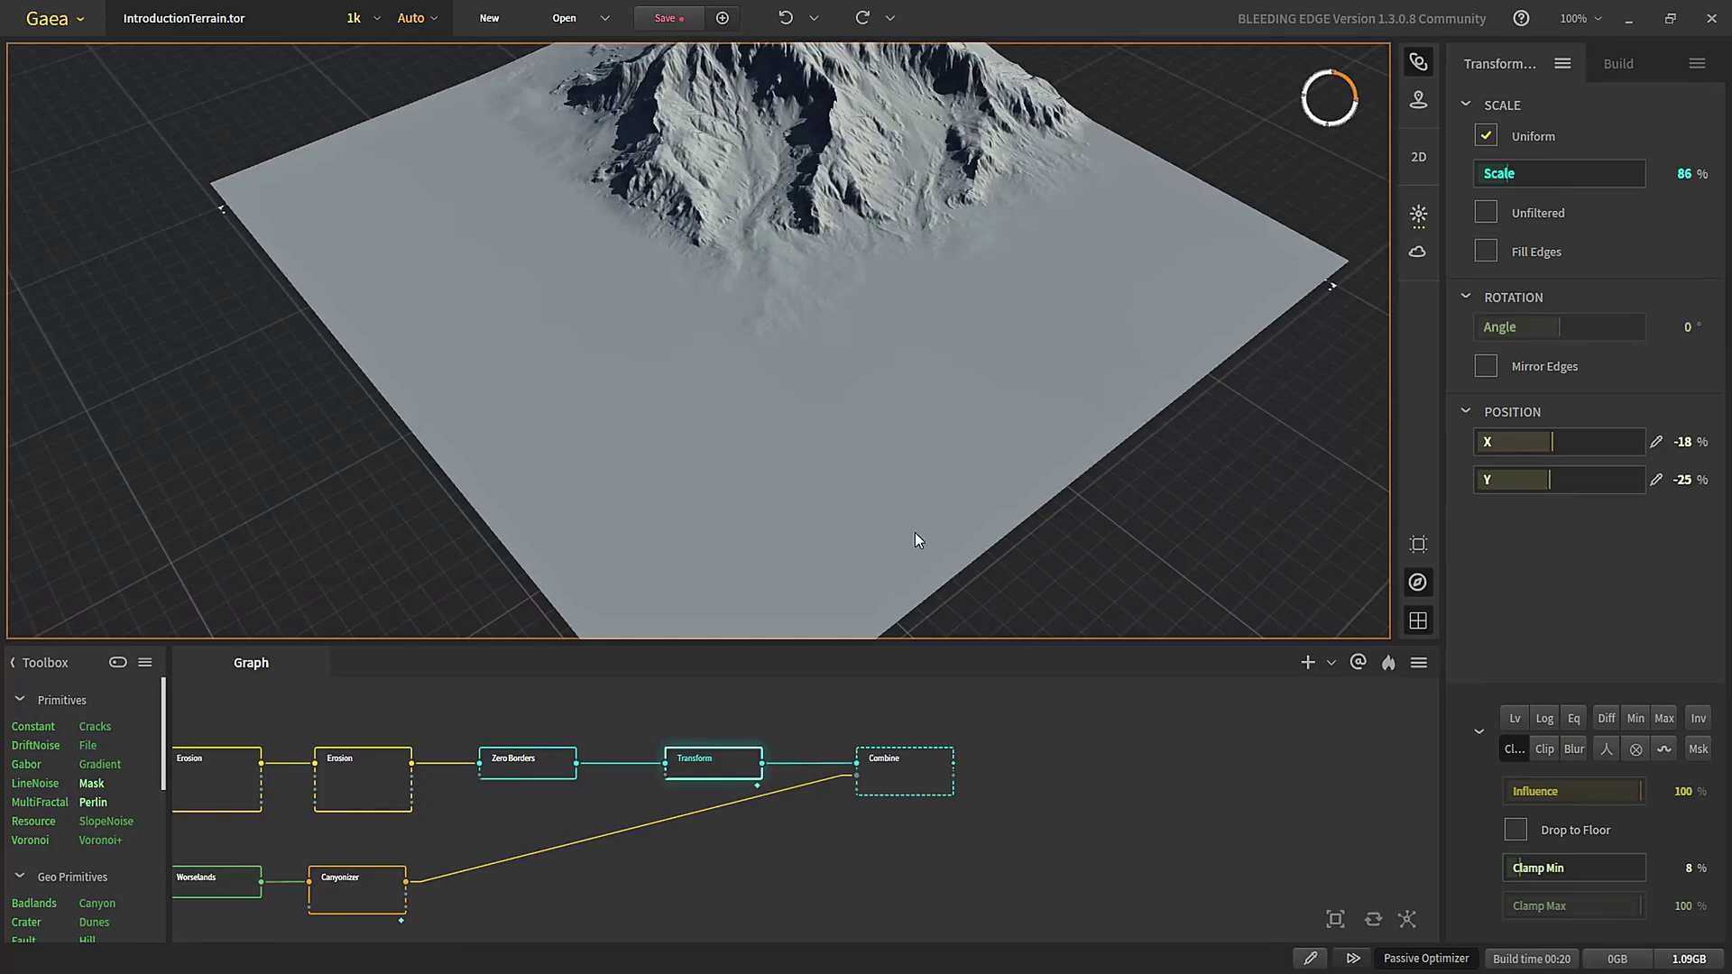
- Compare the Canyonizer terrain with the Combine result around the mountain and save the project
{"action": "left_click", "coordinate": [402, 872]}
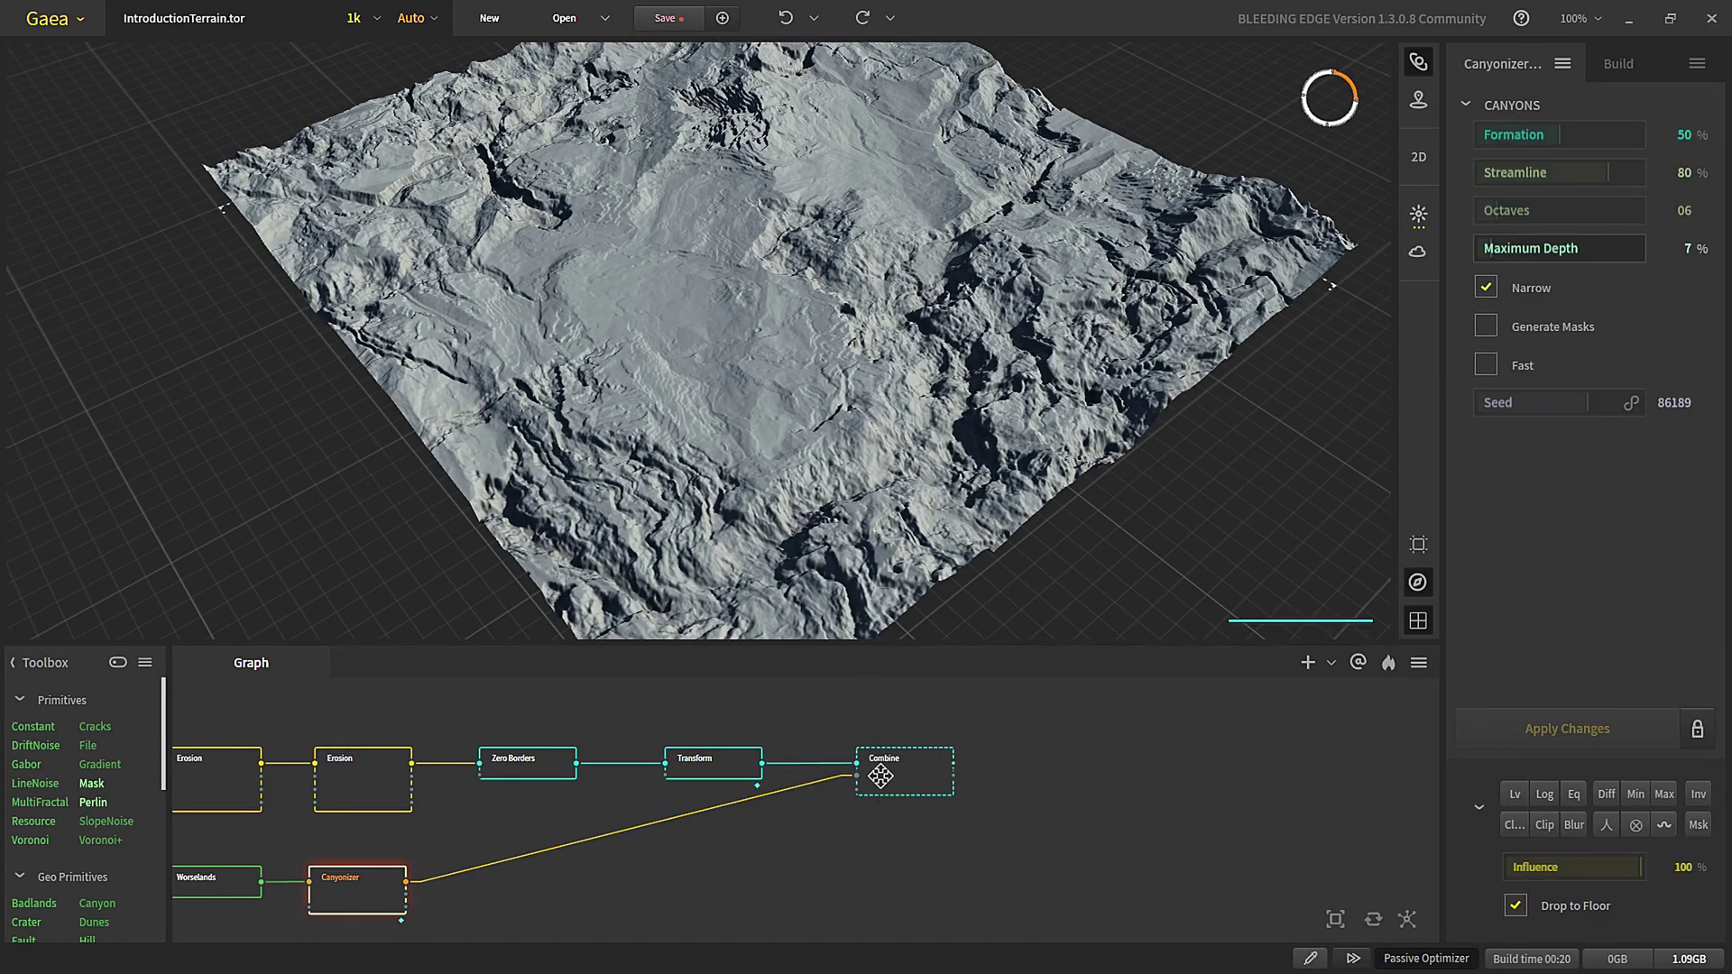
{"action": "left_click", "coordinate": [884, 785]}
{"action": "left_click_drag", "start_coordinate": [973, 345], "coordinate": [973, 387]}
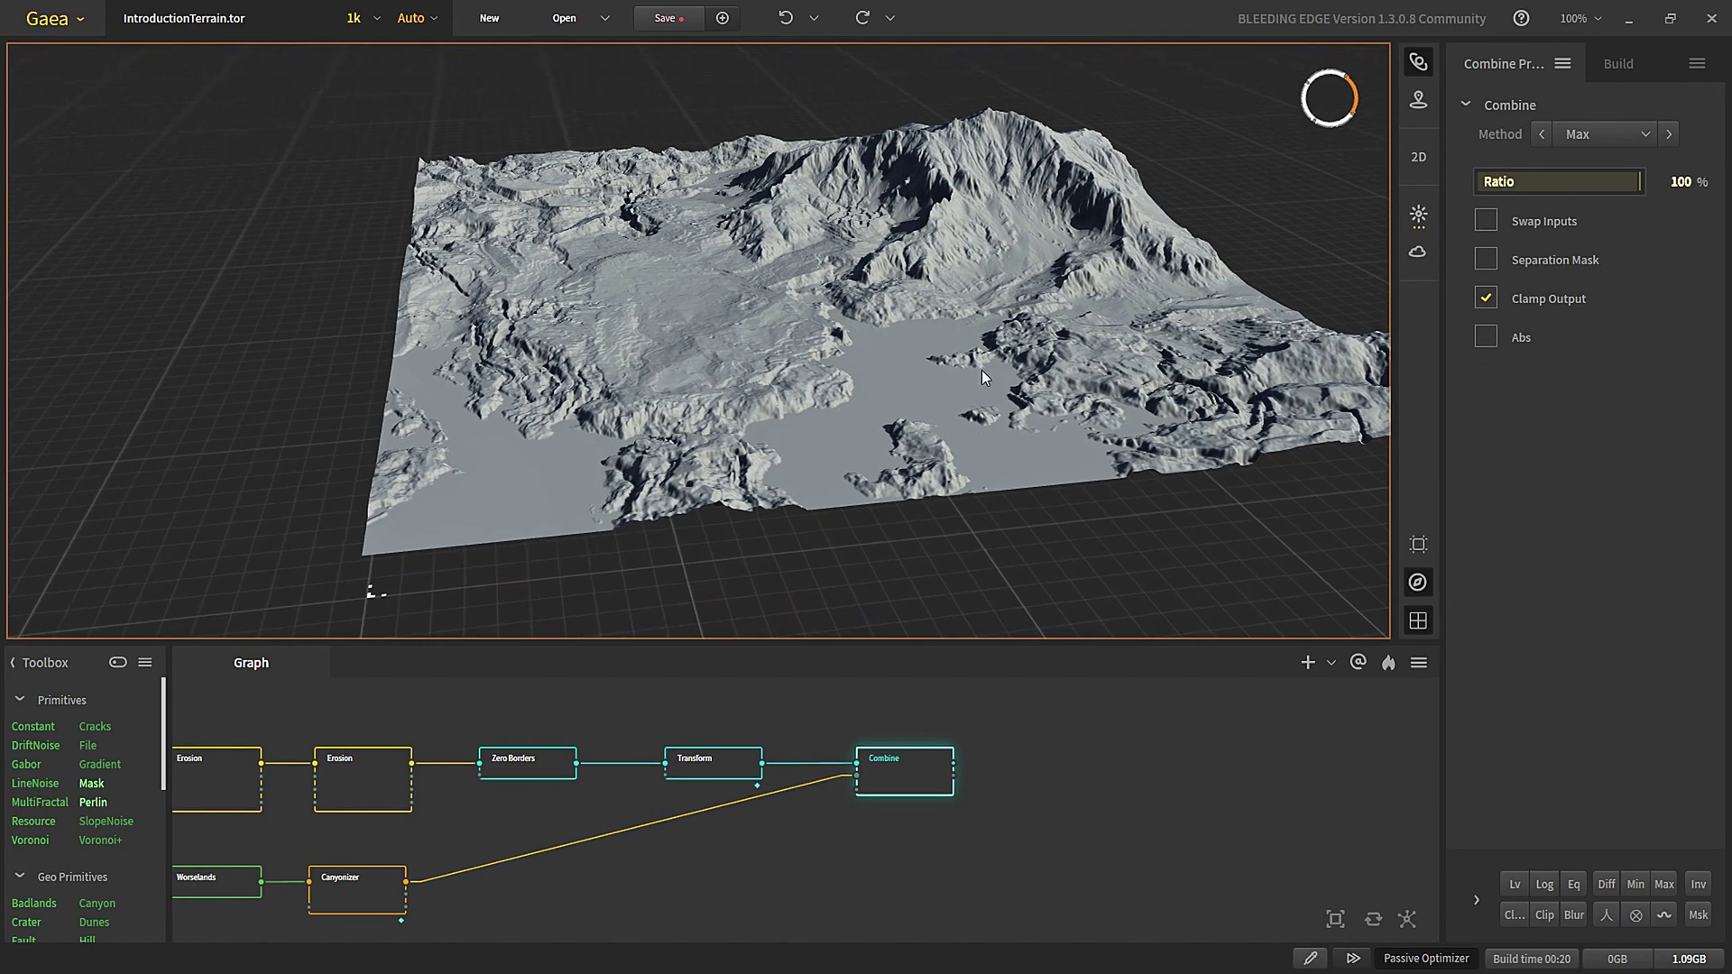
{"action": "left_click_drag", "start_coordinate": [685, 513], "coordinate": [597, 290]}
{"action": "scroll", "coordinate": [598, 290], "scroll_direction": "up", "scroll_amount": 3}
{"action": "key", "text": "ctrl+s"}
{"action": "left_click_drag", "start_coordinate": [681, 245], "coordinate": [612, 456]}
{"action": "scroll", "coordinate": [781, 843], "scroll_direction": "up", "scroll_amount": 3}
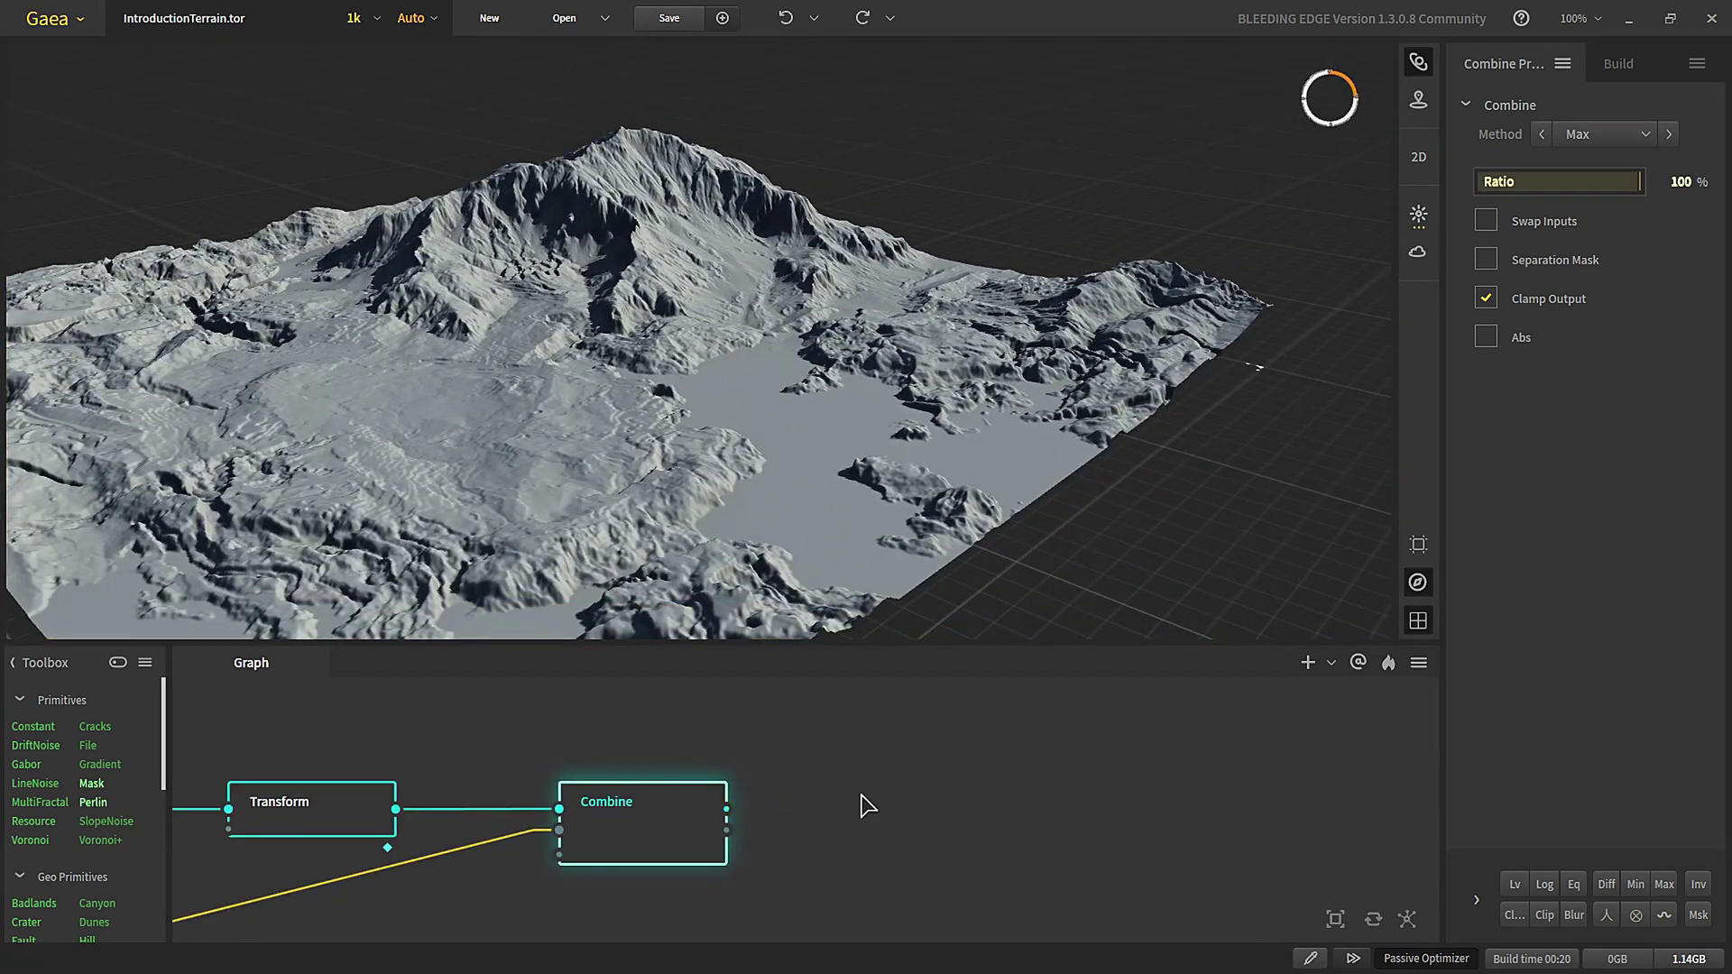
- Add an Erosion node fed by the Combine node and align it beside Combine
{"action": "key", "text": "Tab"}
{"action": "type", "text": "er"}
{"action": "left_click", "coordinate": [890, 868]}
{"action": "left_click_drag", "start_coordinate": [895, 821], "coordinate": [852, 809]}
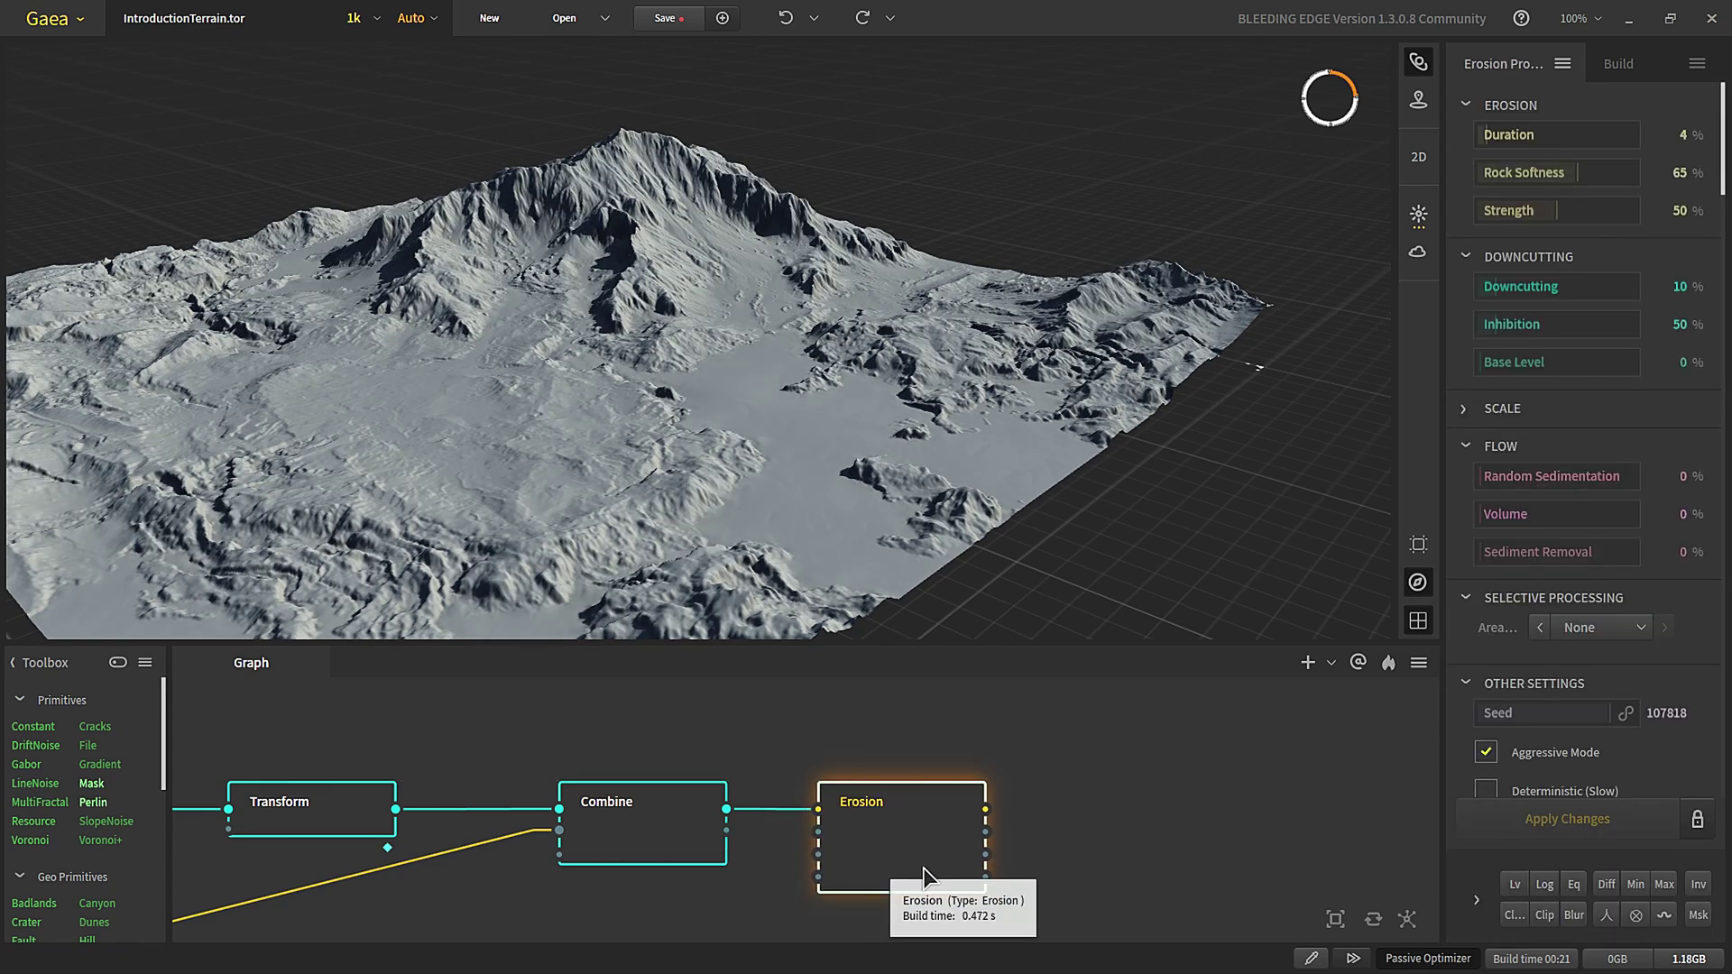
- Compare the combined terrain before and after the new Erosion node, up close and as a whole
{"action": "left_click", "coordinate": [717, 839]}
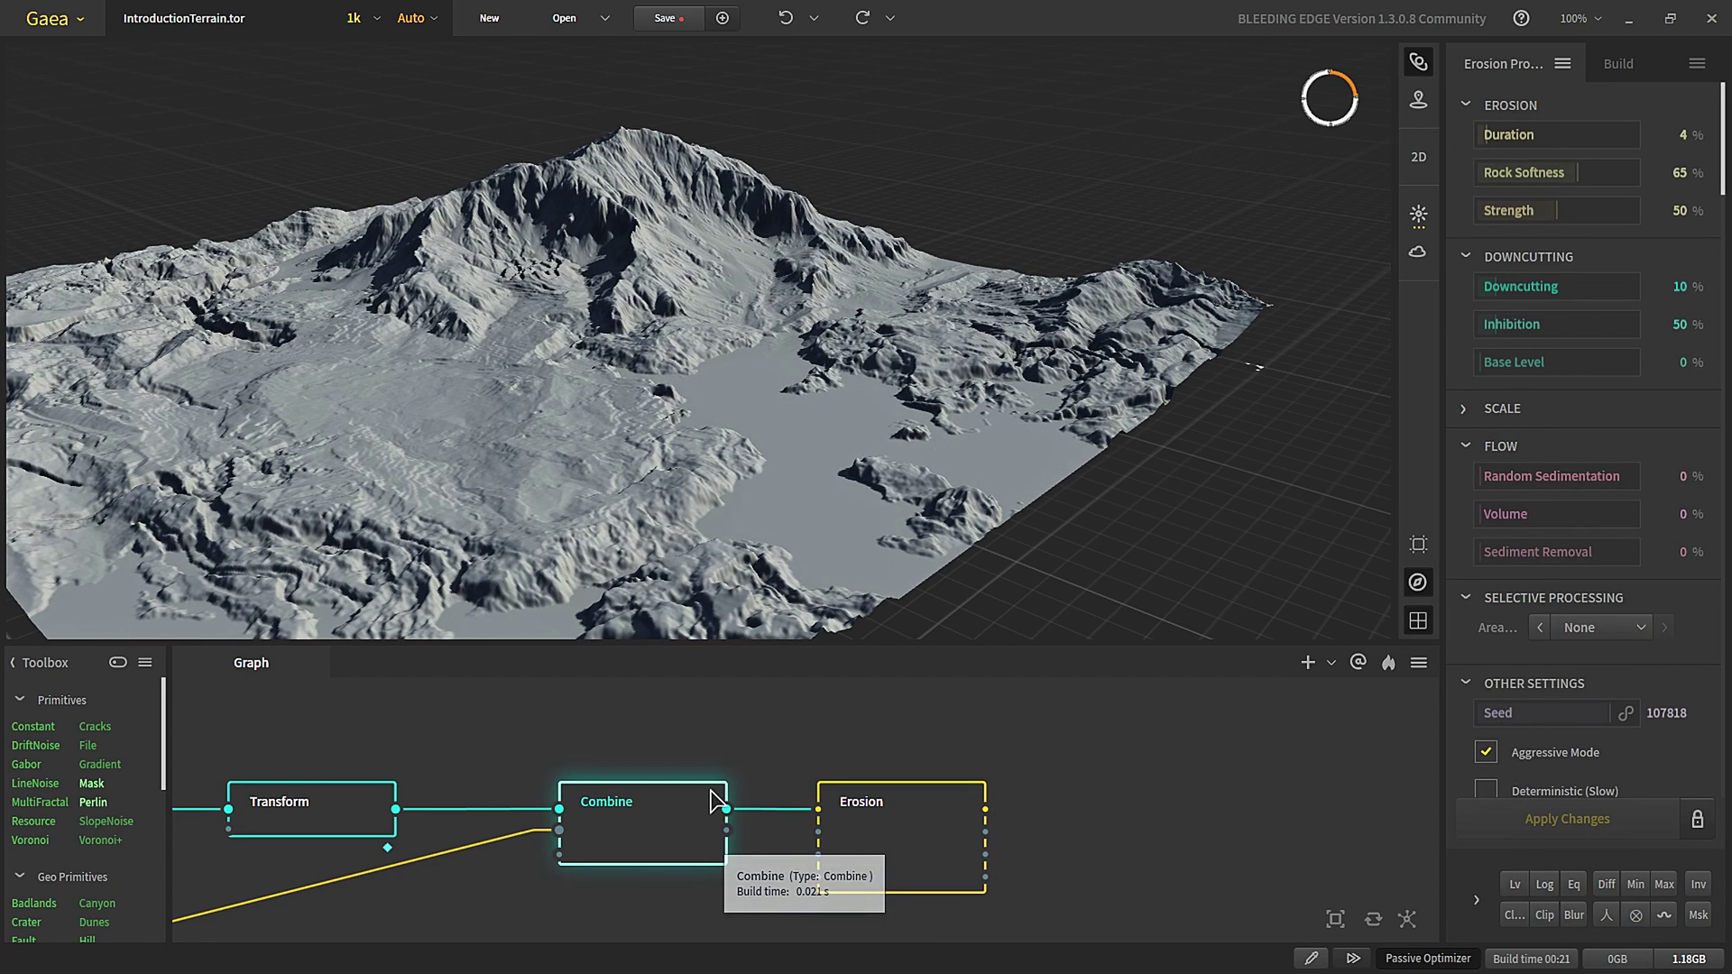
{"action": "scroll", "coordinate": [632, 329], "scroll_direction": "up", "scroll_amount": 3}
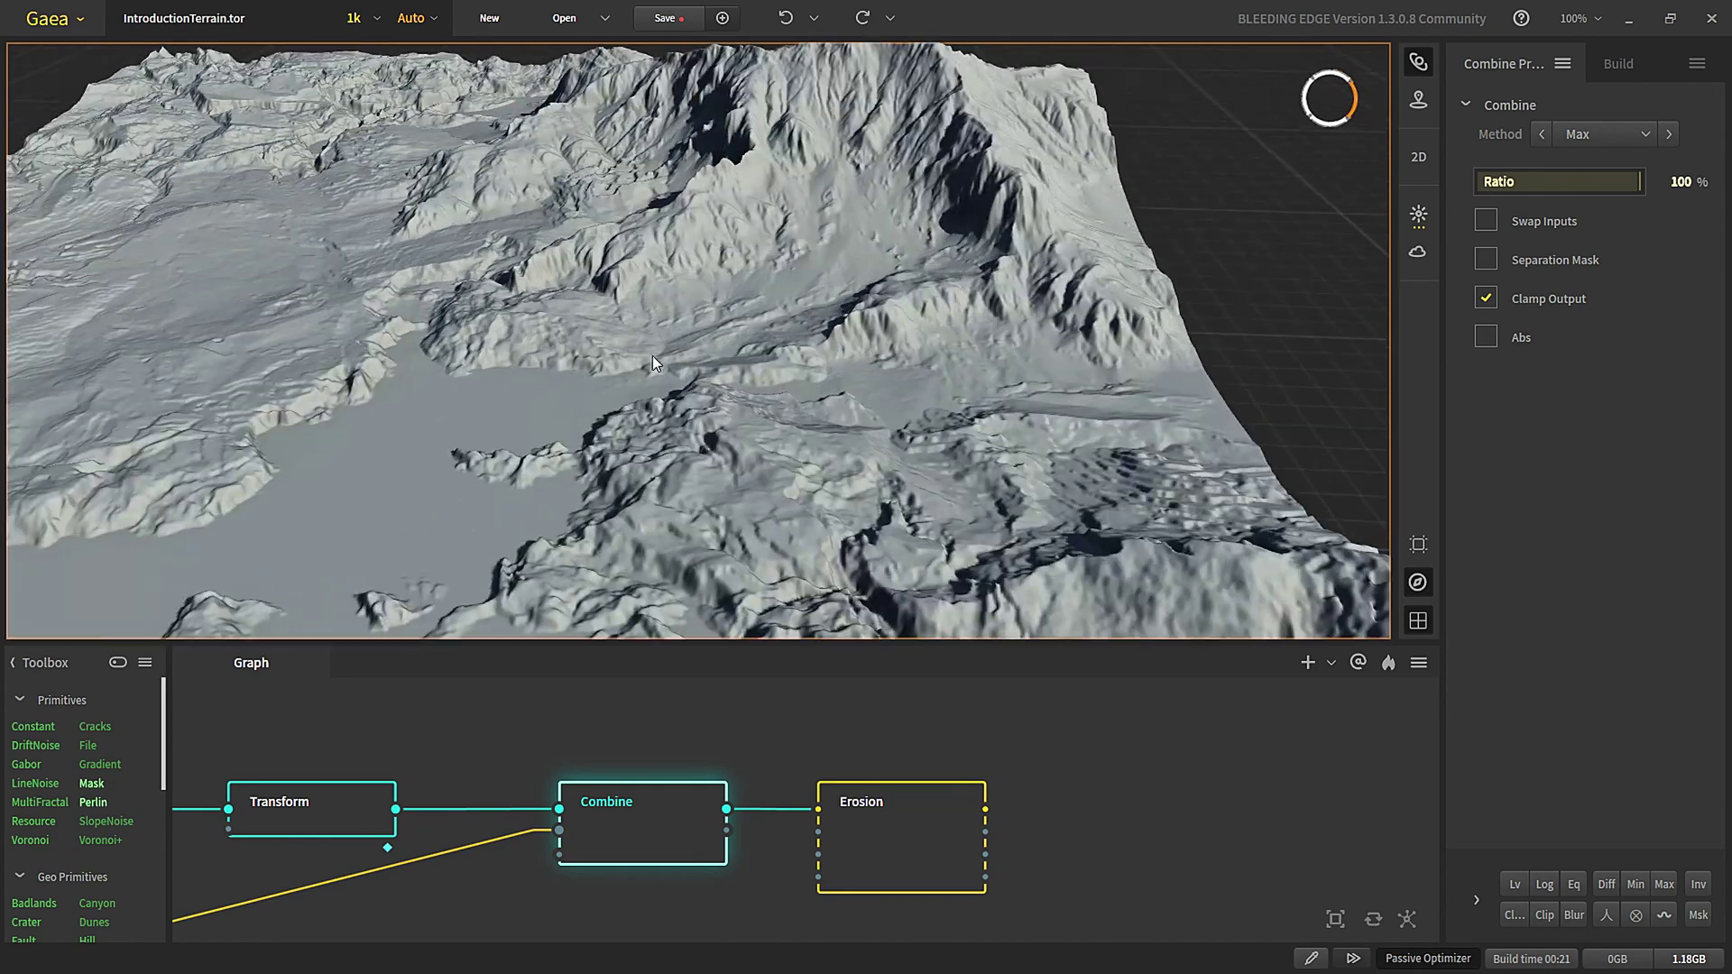
{"action": "scroll", "coordinate": [711, 450], "scroll_direction": "up", "scroll_amount": 3}
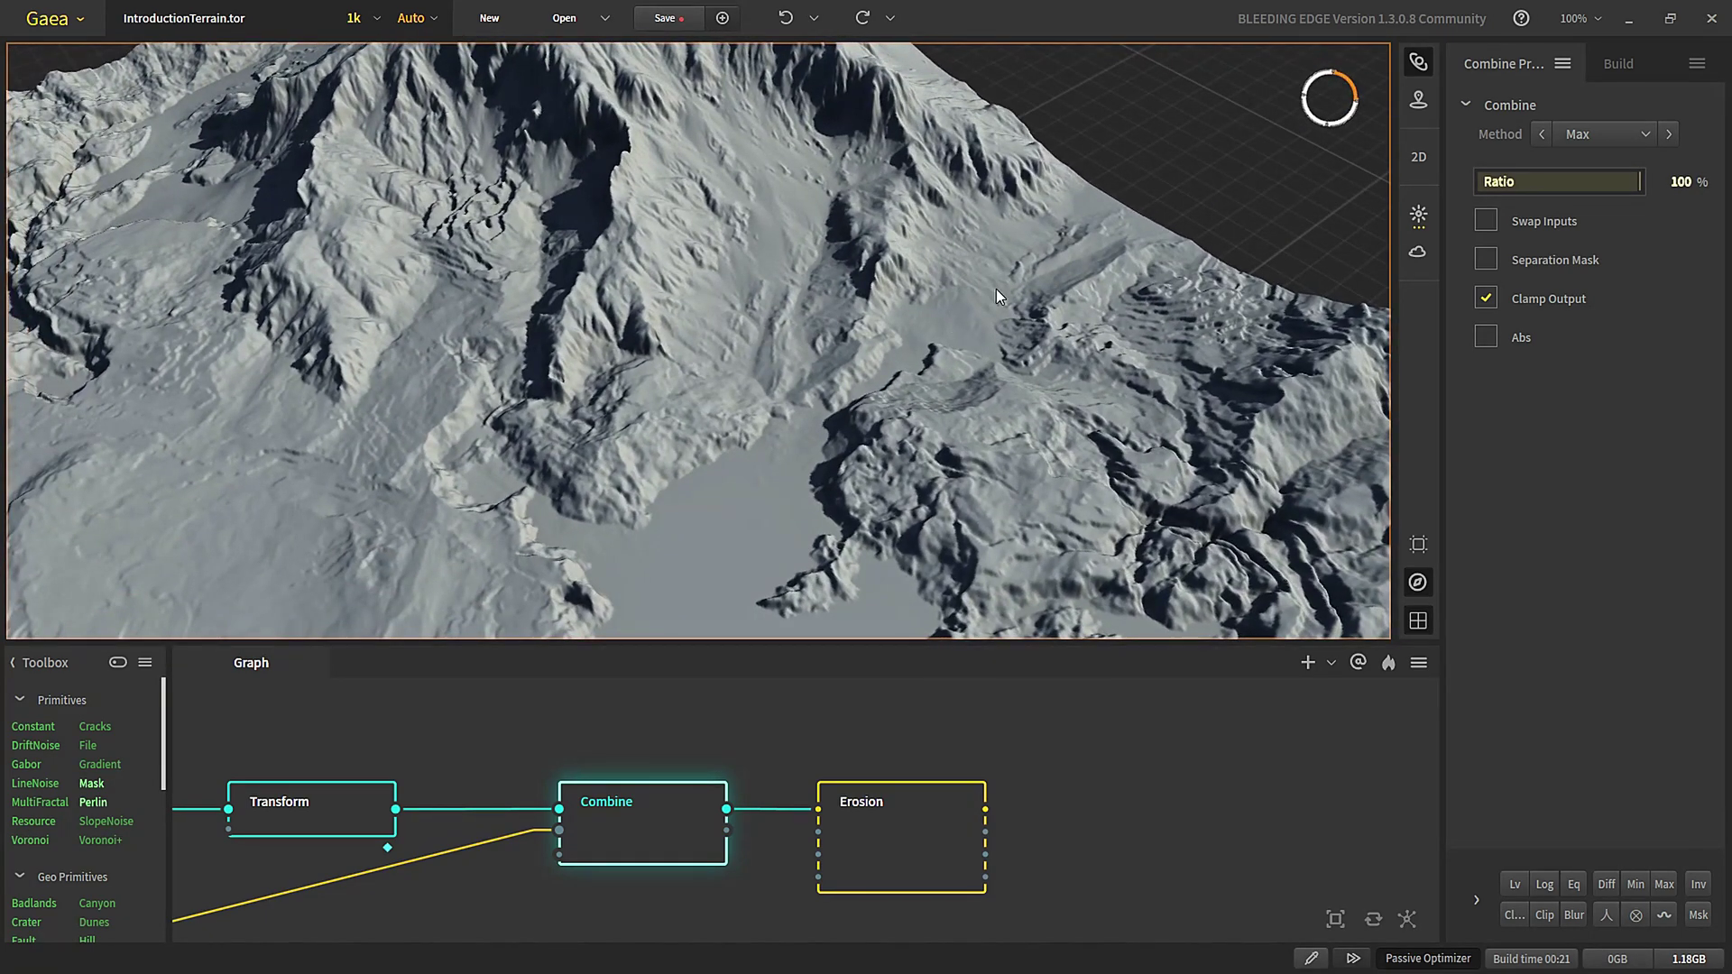
{"action": "left_click", "coordinate": [857, 807]}
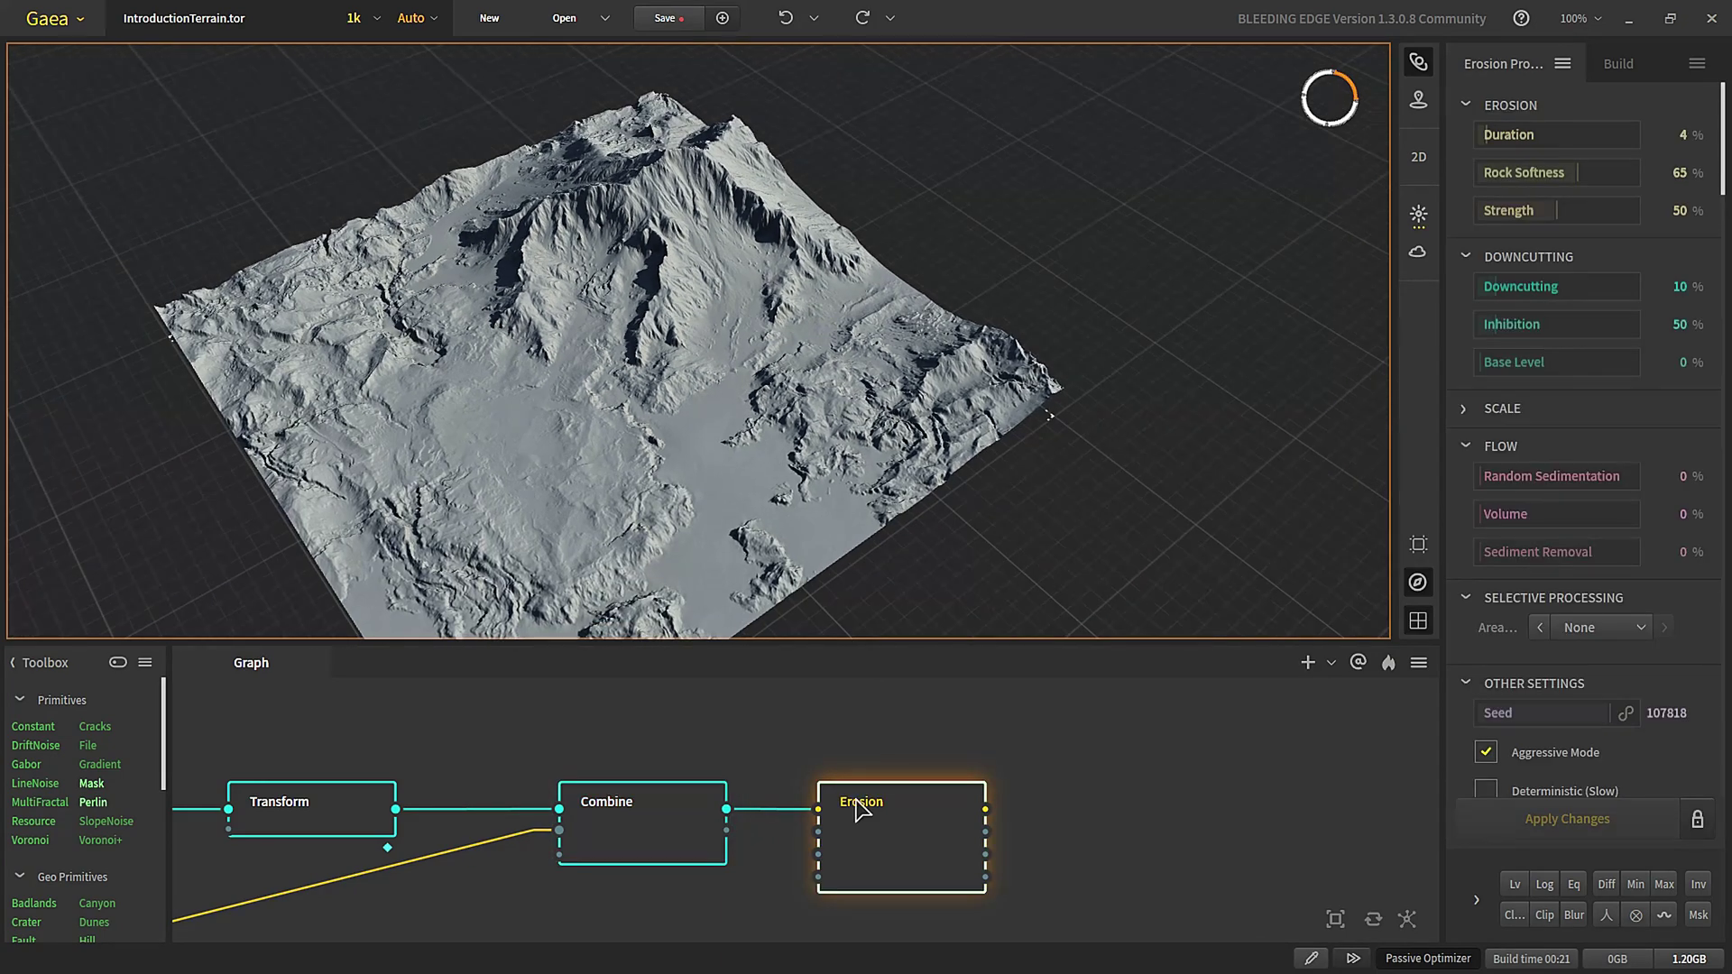
{"action": "left_click_drag", "start_coordinate": [629, 465], "coordinate": [709, 412]}
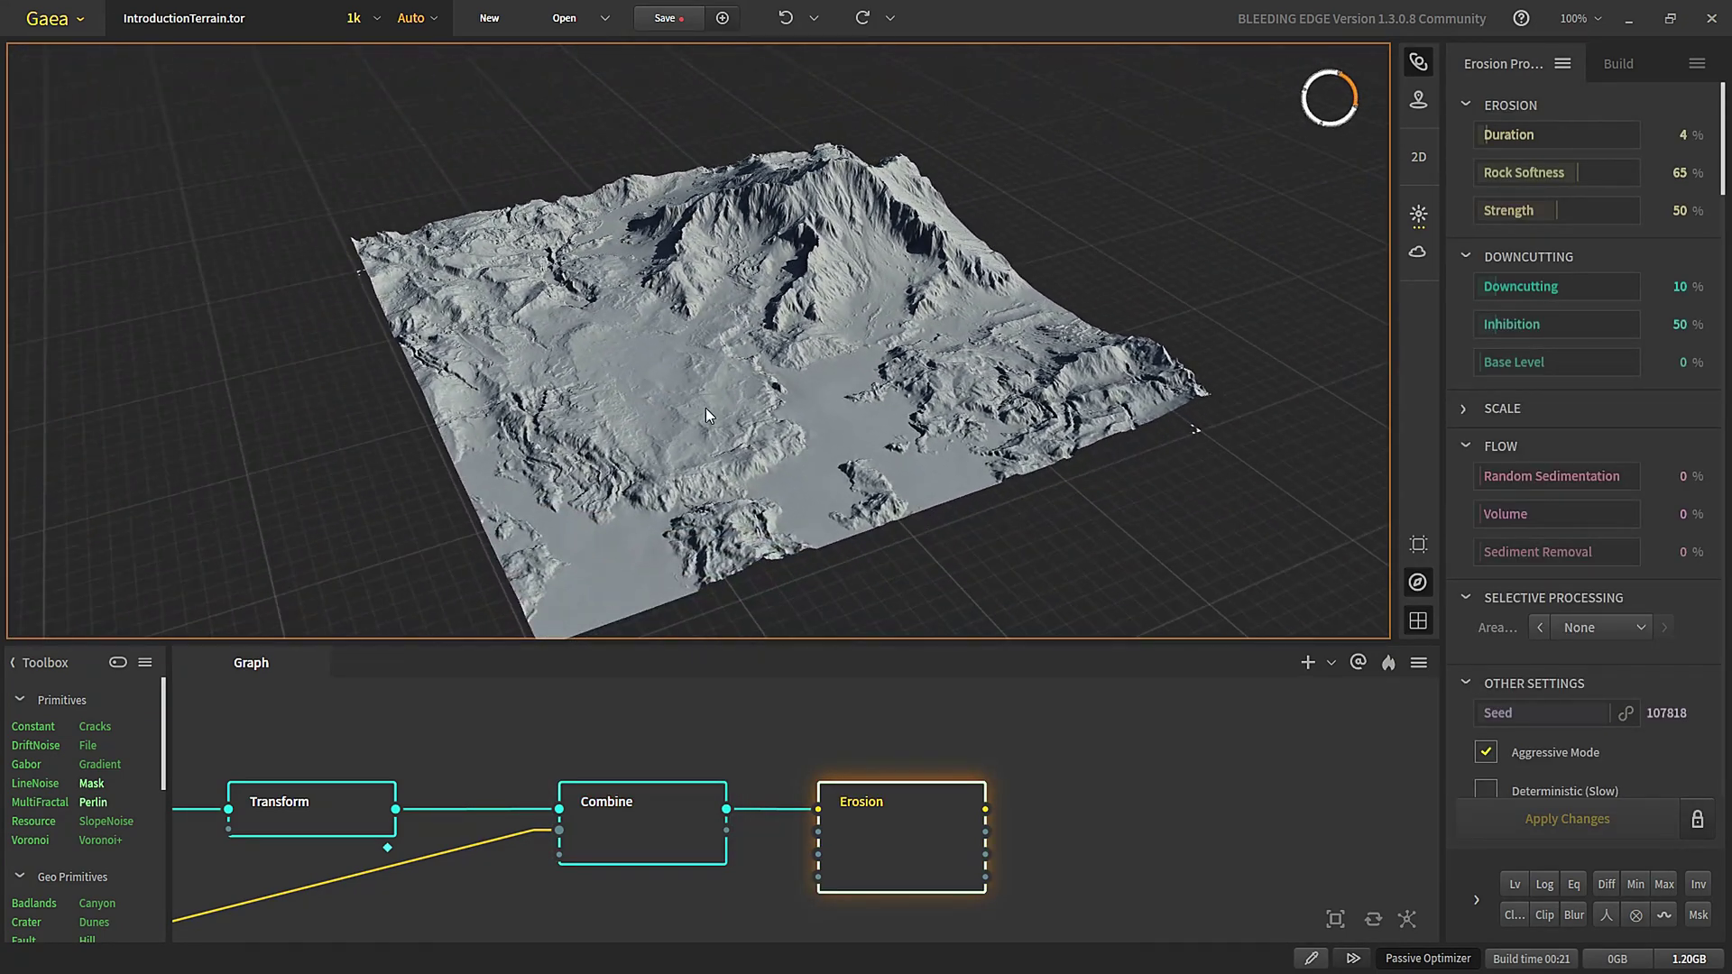
{"action": "scroll", "coordinate": [711, 442], "scroll_direction": "up", "scroll_amount": 2}
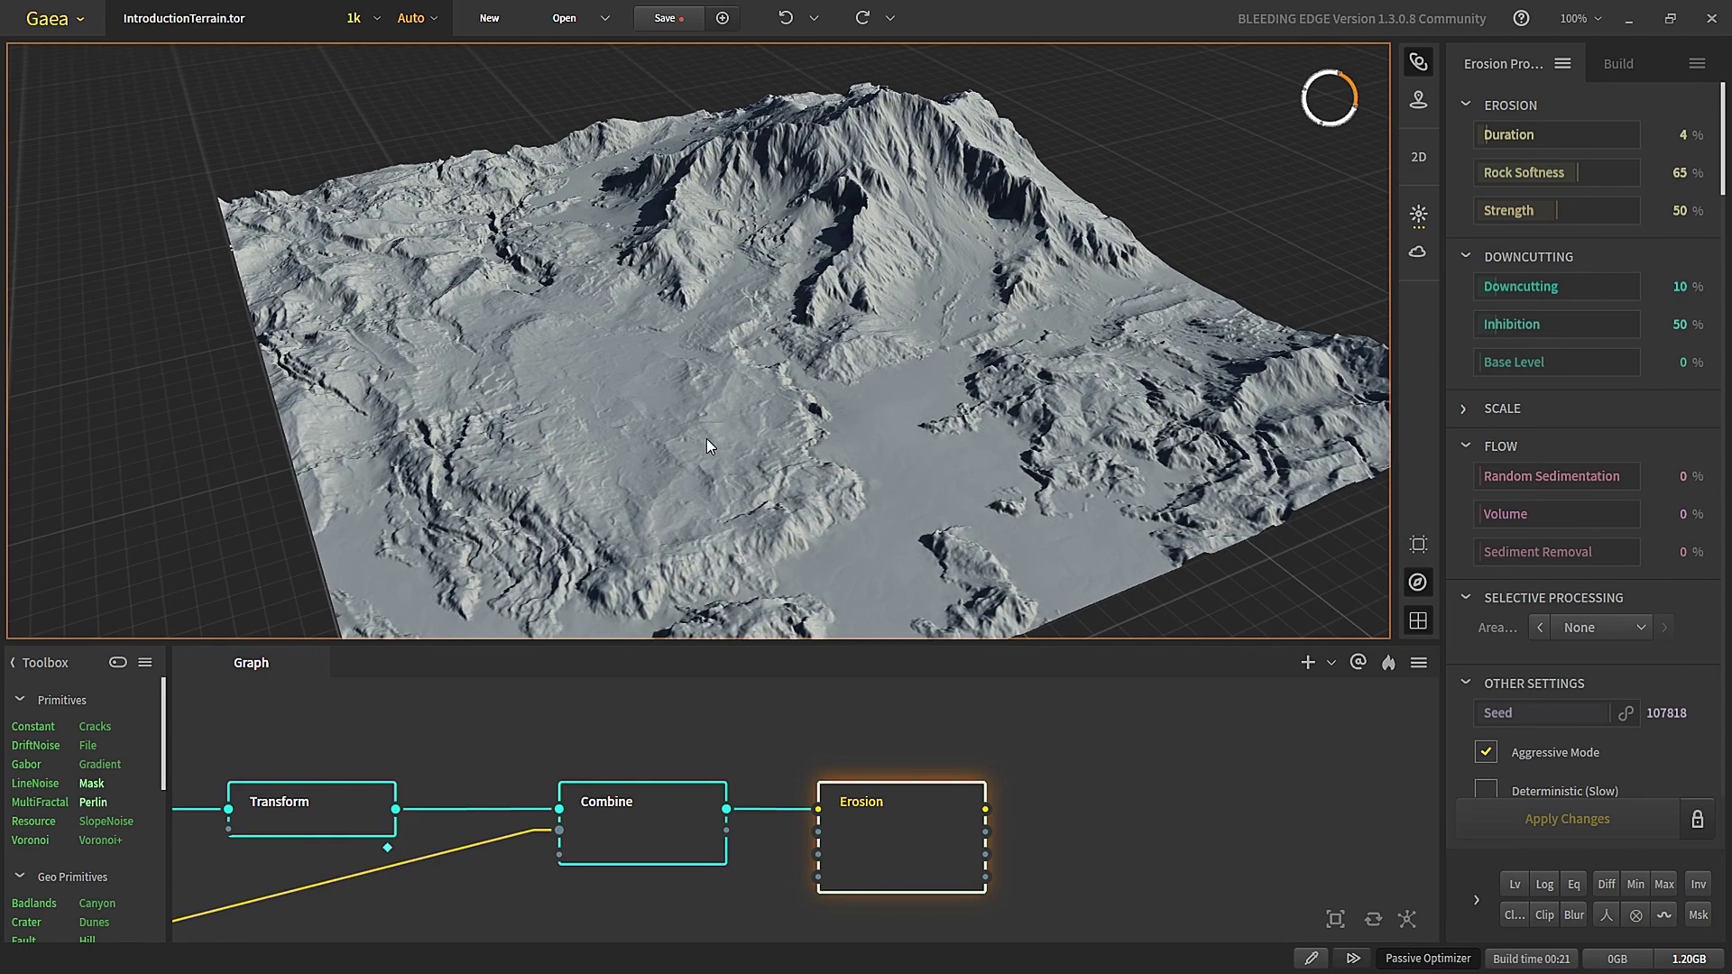
{"action": "scroll", "coordinate": [738, 330], "scroll_direction": "up", "scroll_amount": 3}
{"action": "scroll", "coordinate": [735, 333], "scroll_direction": "down", "scroll_amount": 4}
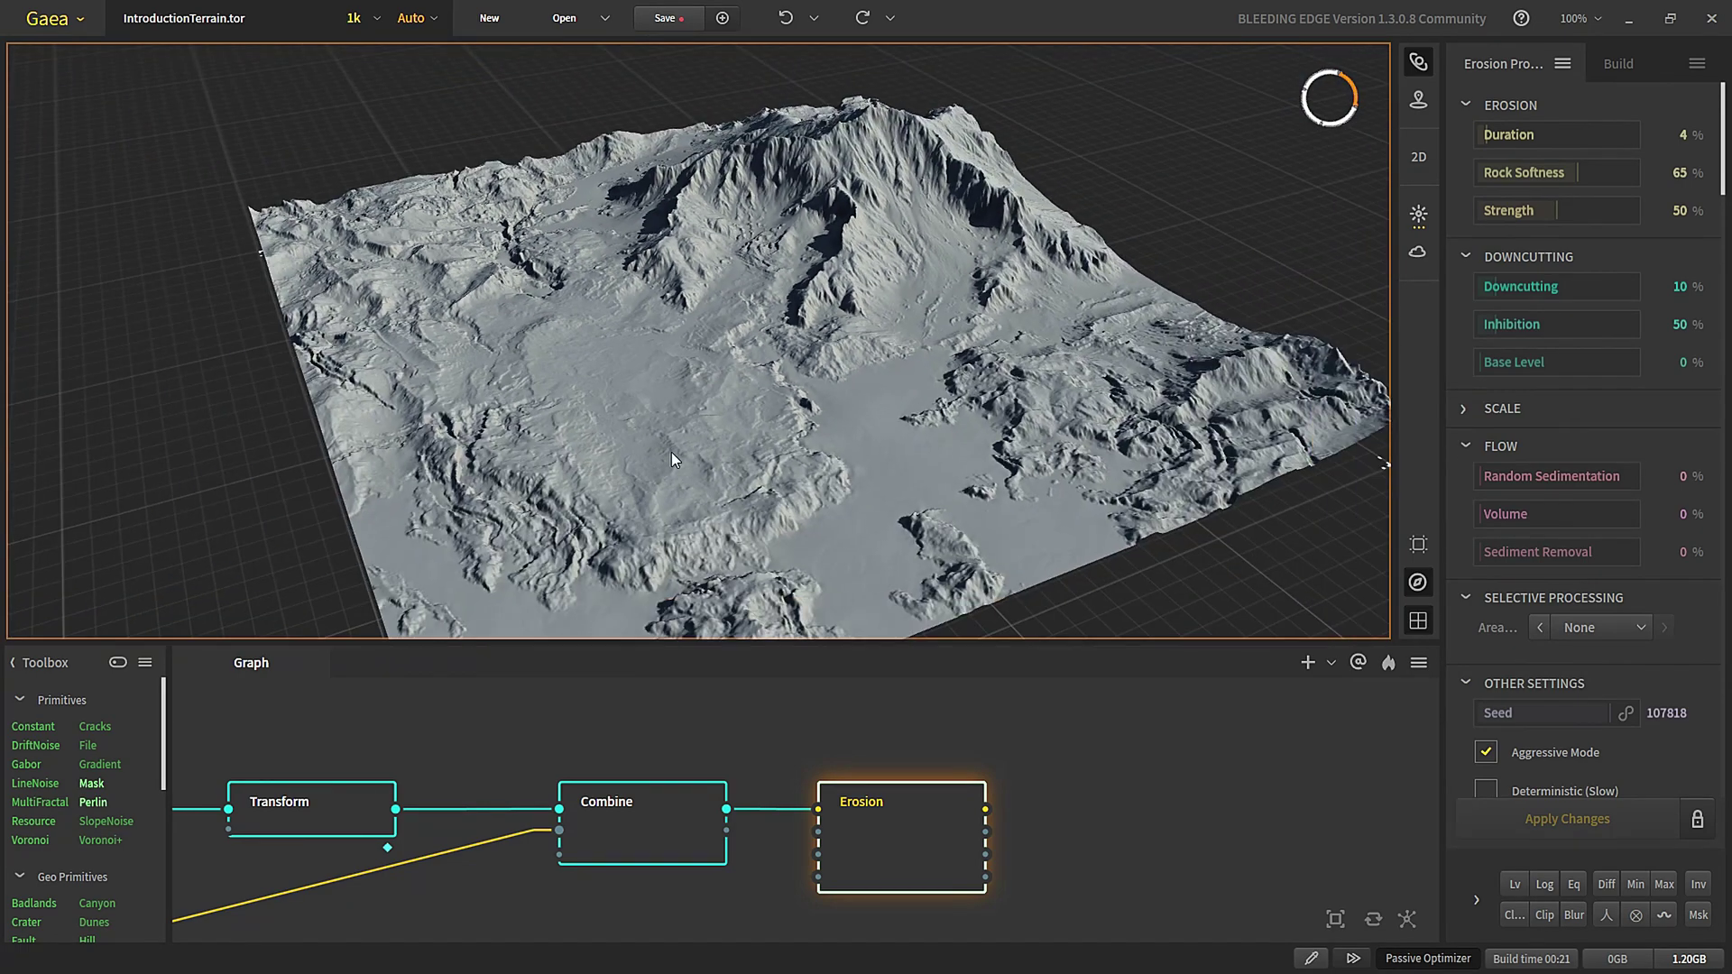
{"action": "left_click_drag", "start_coordinate": [587, 474], "coordinate": [720, 489]}
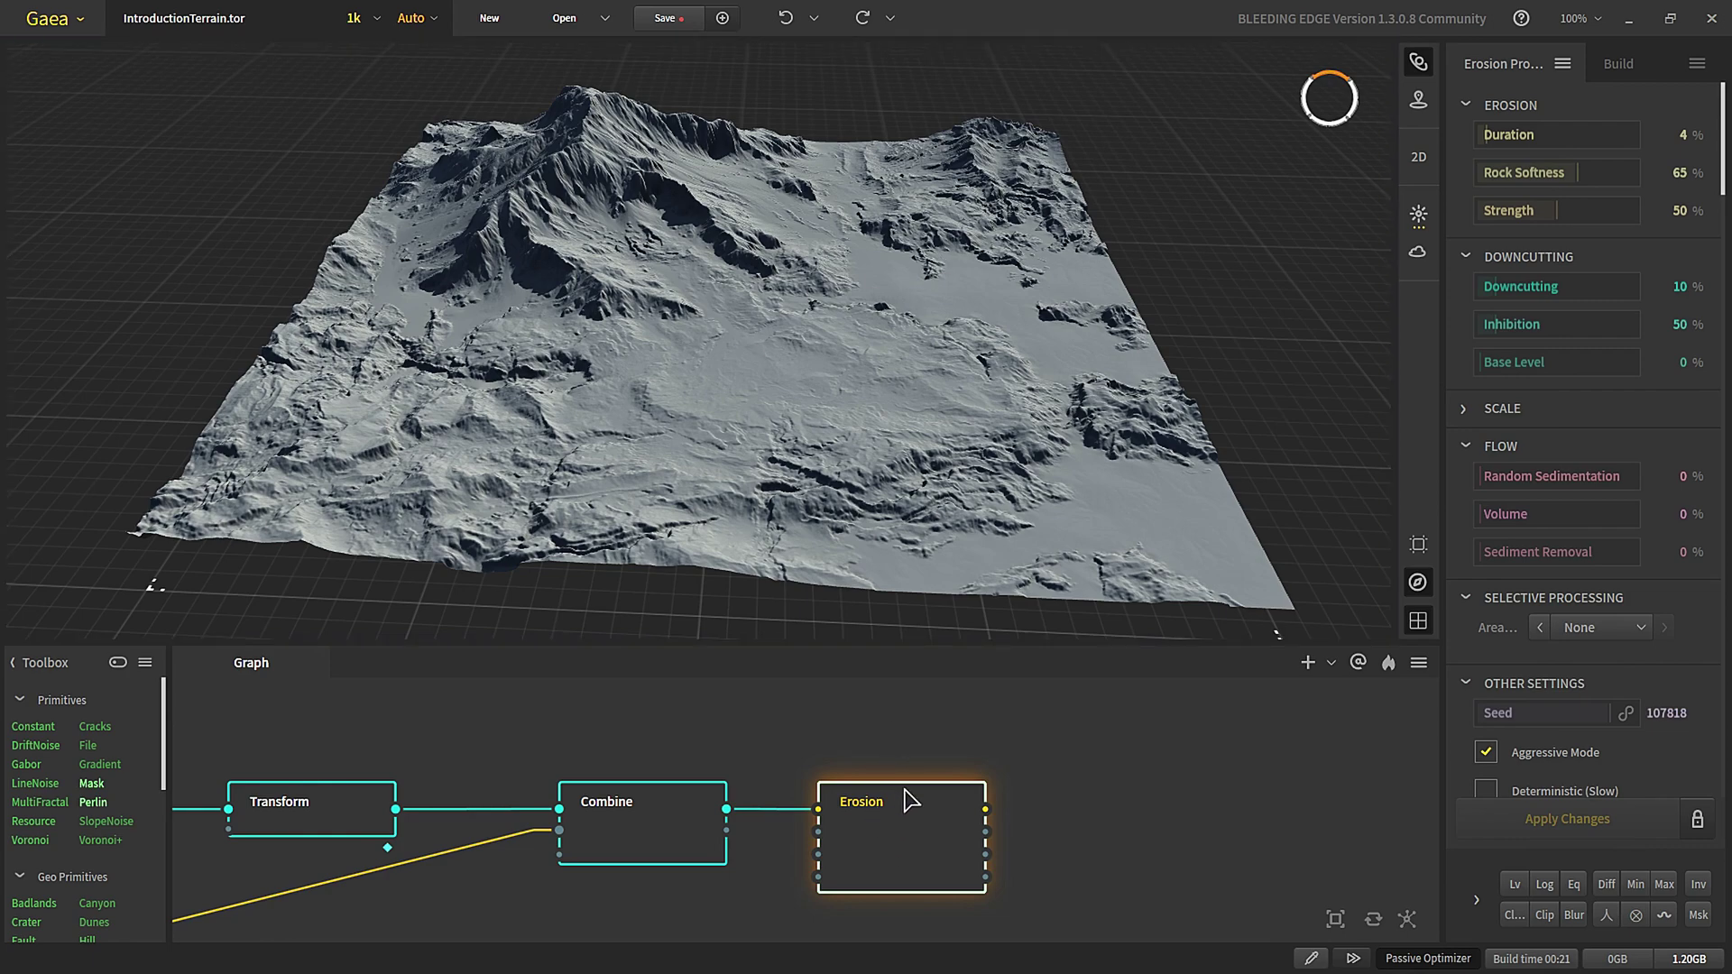
- Save the project and examine the eroded valley and mountain slopes from several angles
{"action": "middle_click_drag", "start_coordinate": [923, 837], "coordinate": [754, 827]}
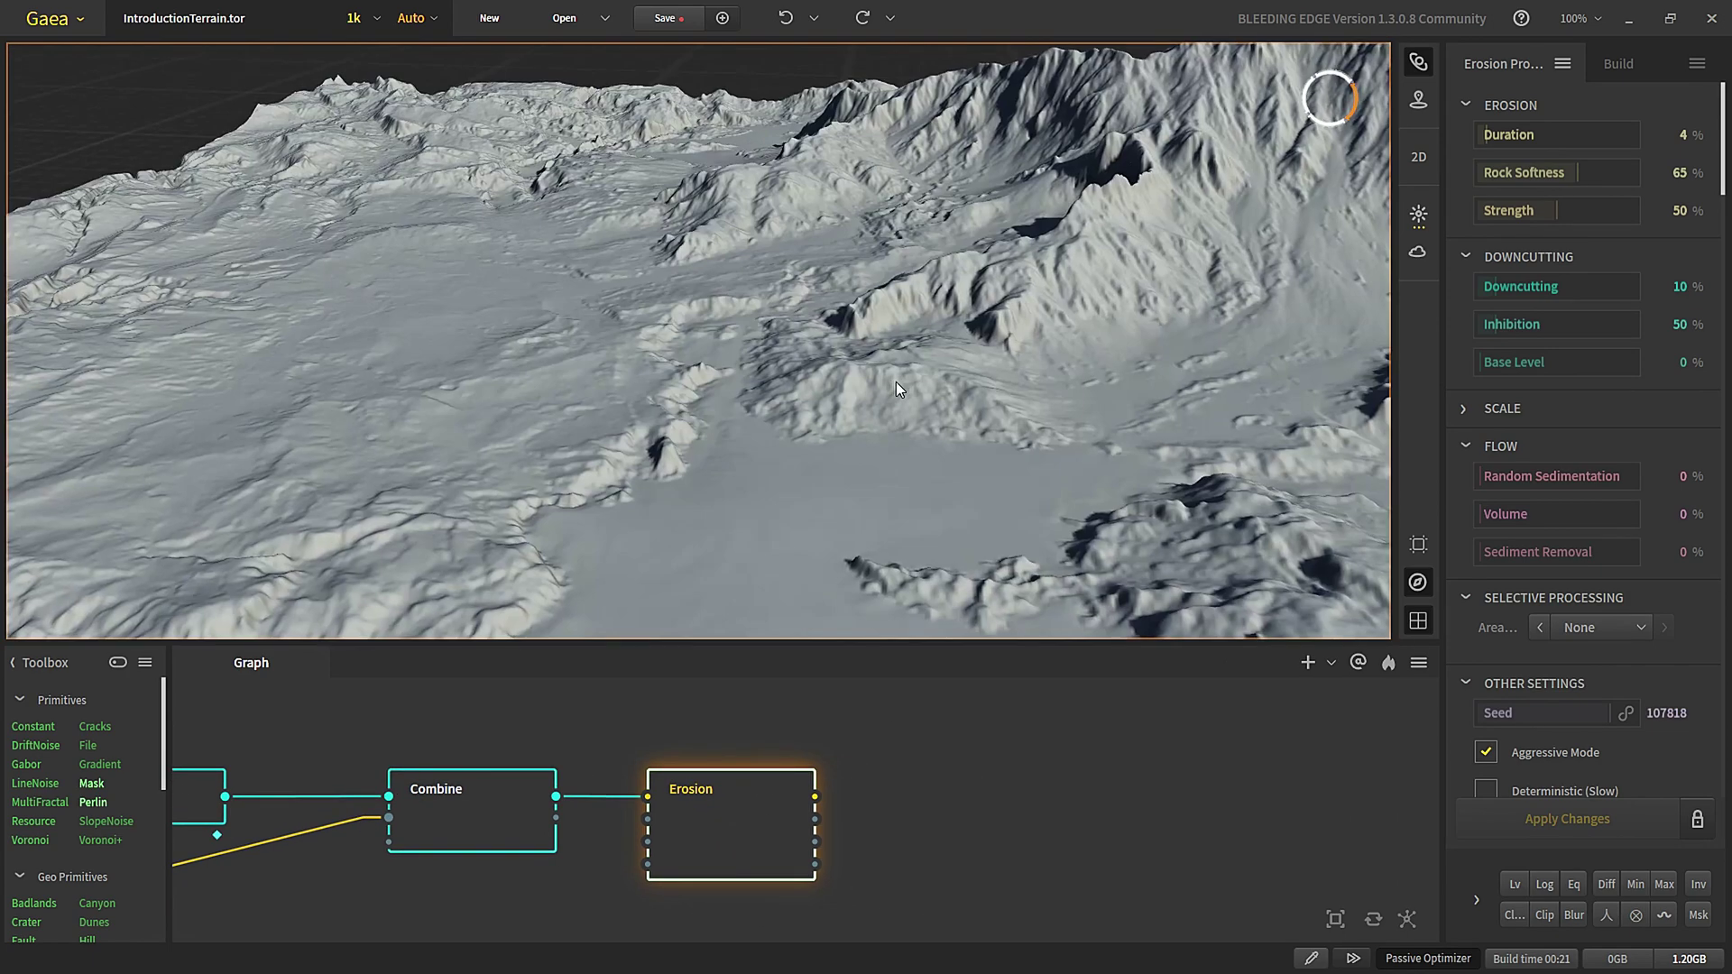
{"action": "scroll", "coordinate": [895, 381], "scroll_direction": "down", "scroll_amount": 4}
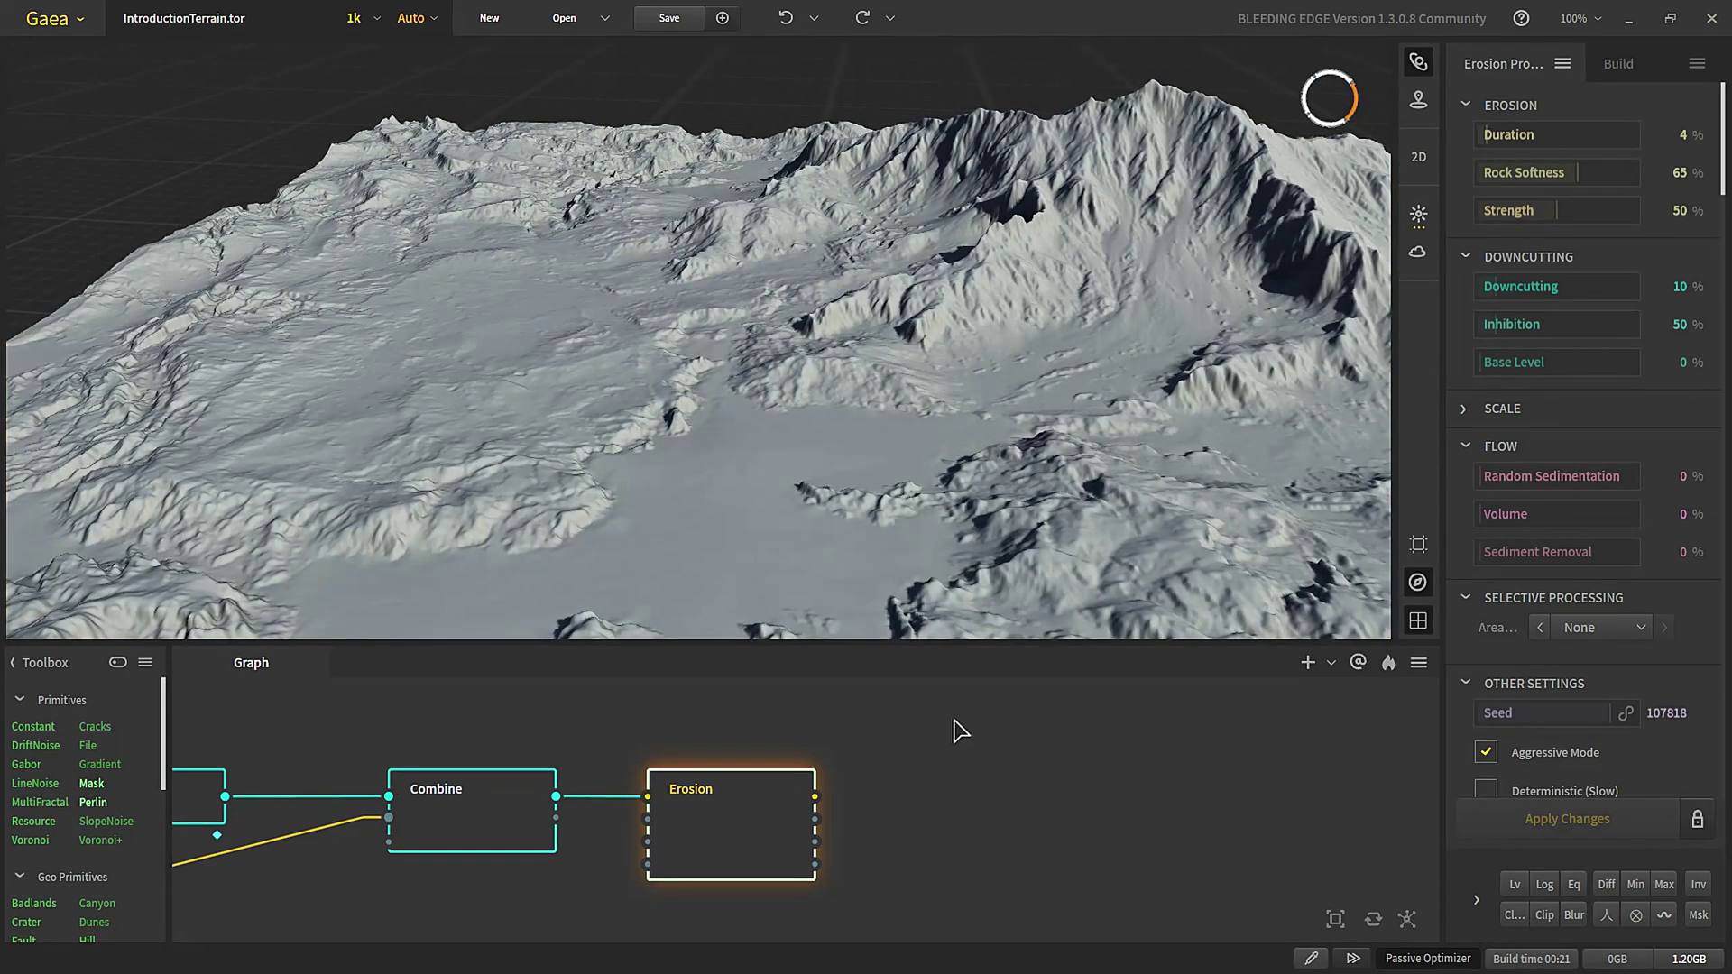
{"action": "scroll", "coordinate": [953, 399], "scroll_direction": "down", "scroll_amount": 4}
{"action": "left_click_drag", "start_coordinate": [977, 464], "coordinate": [781, 439]}
{"action": "left_click_drag", "start_coordinate": [923, 409], "coordinate": [880, 446]}
{"action": "scroll", "coordinate": [890, 444], "scroll_direction": "up", "scroll_amount": 4}
{"action": "scroll", "coordinate": [890, 443], "scroll_direction": "down", "scroll_amount": 3}
- Branch a Lakes node off the final Erosion node's output and align it in the same row
{"action": "left_click_drag", "start_coordinate": [612, 814], "coordinate": [413, 769]}
{"action": "left_click_drag", "start_coordinate": [615, 753], "coordinate": [837, 788]}
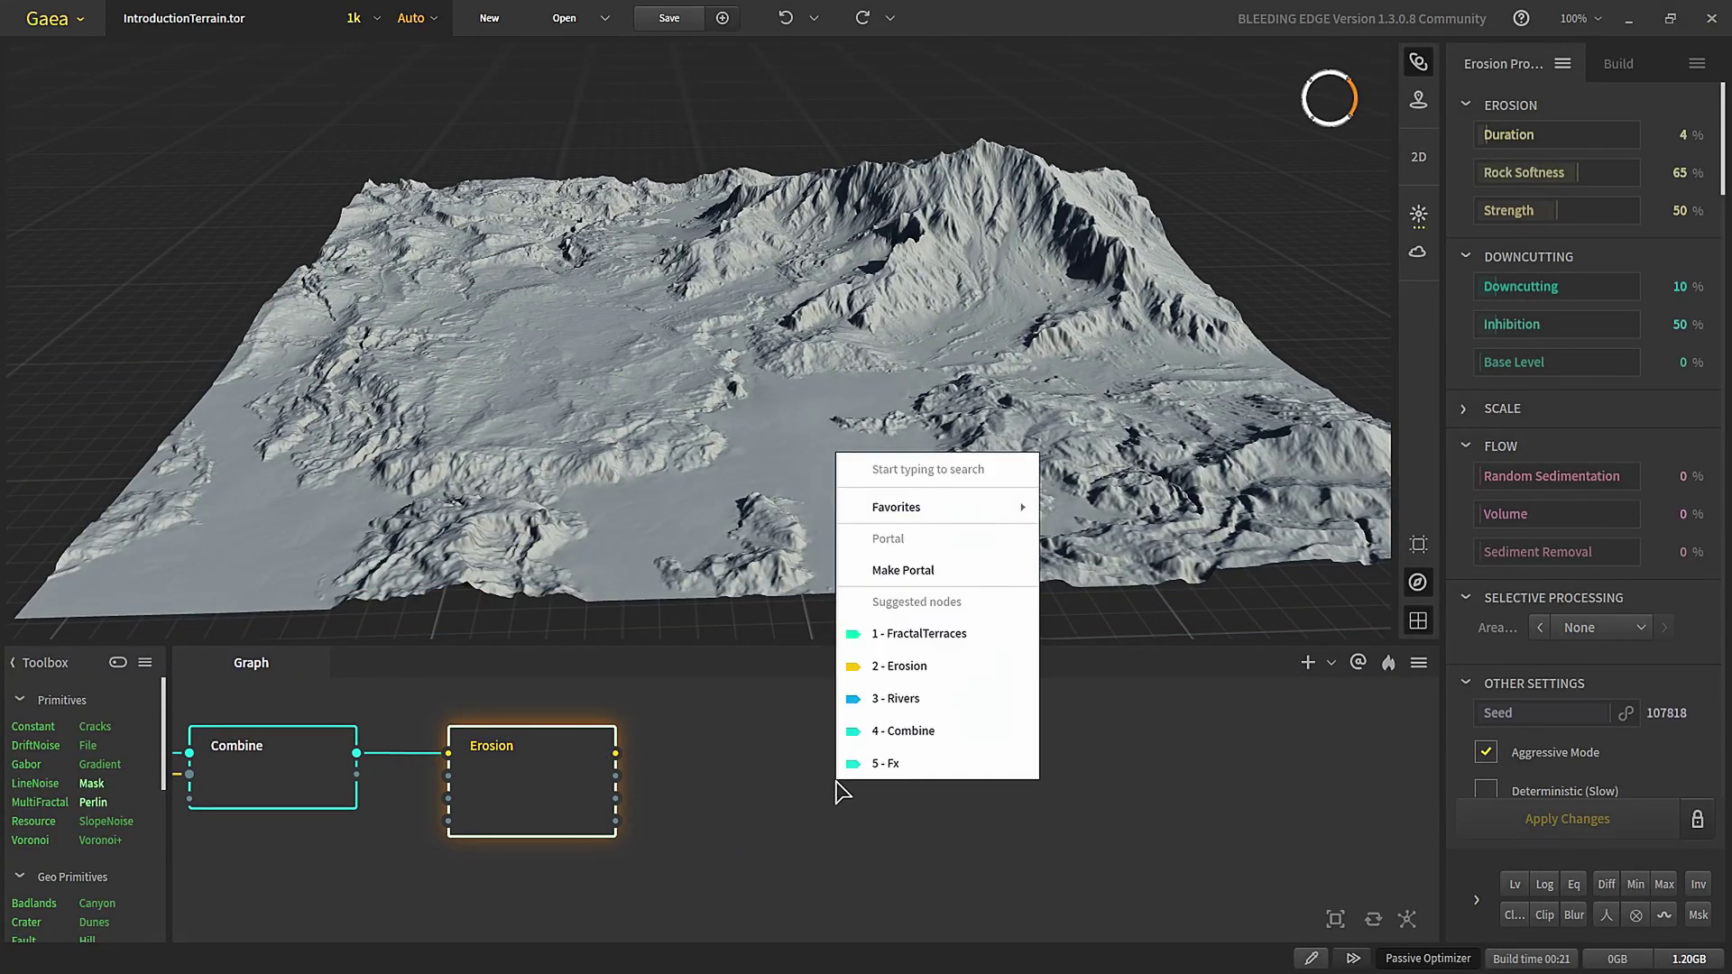
{"action": "type", "text": "lak"}
{"action": "key", "text": "Return"}
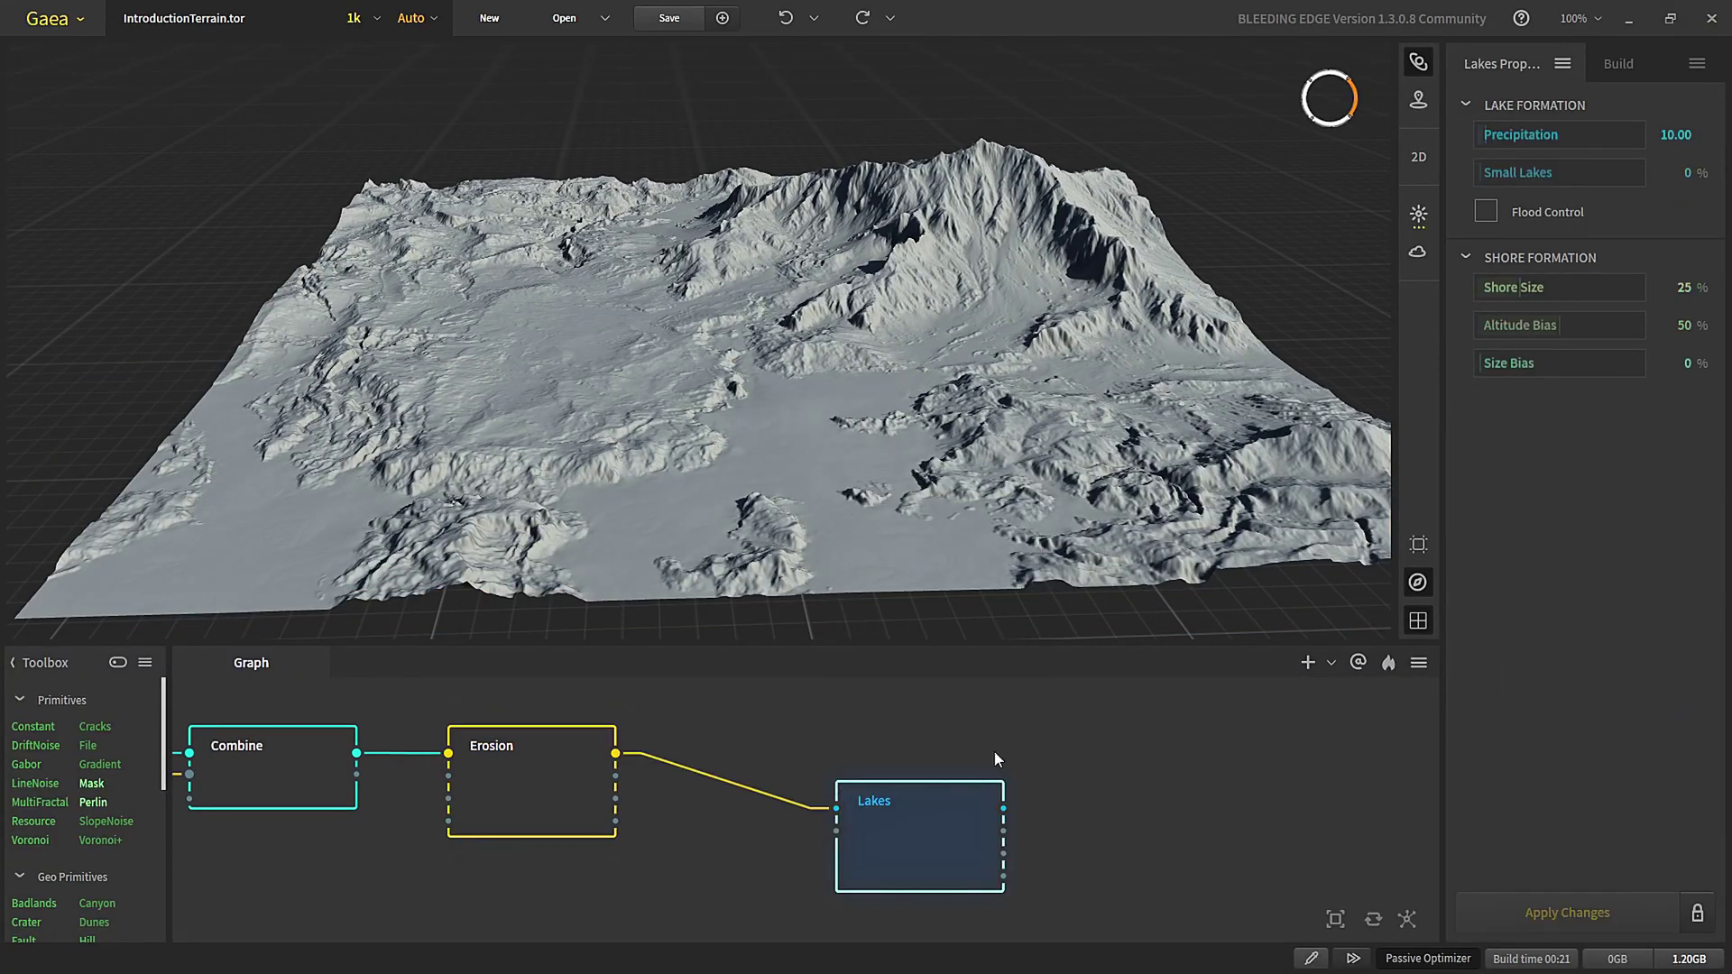
{"action": "left_click_drag", "start_coordinate": [871, 835], "coordinate": [884, 781]}
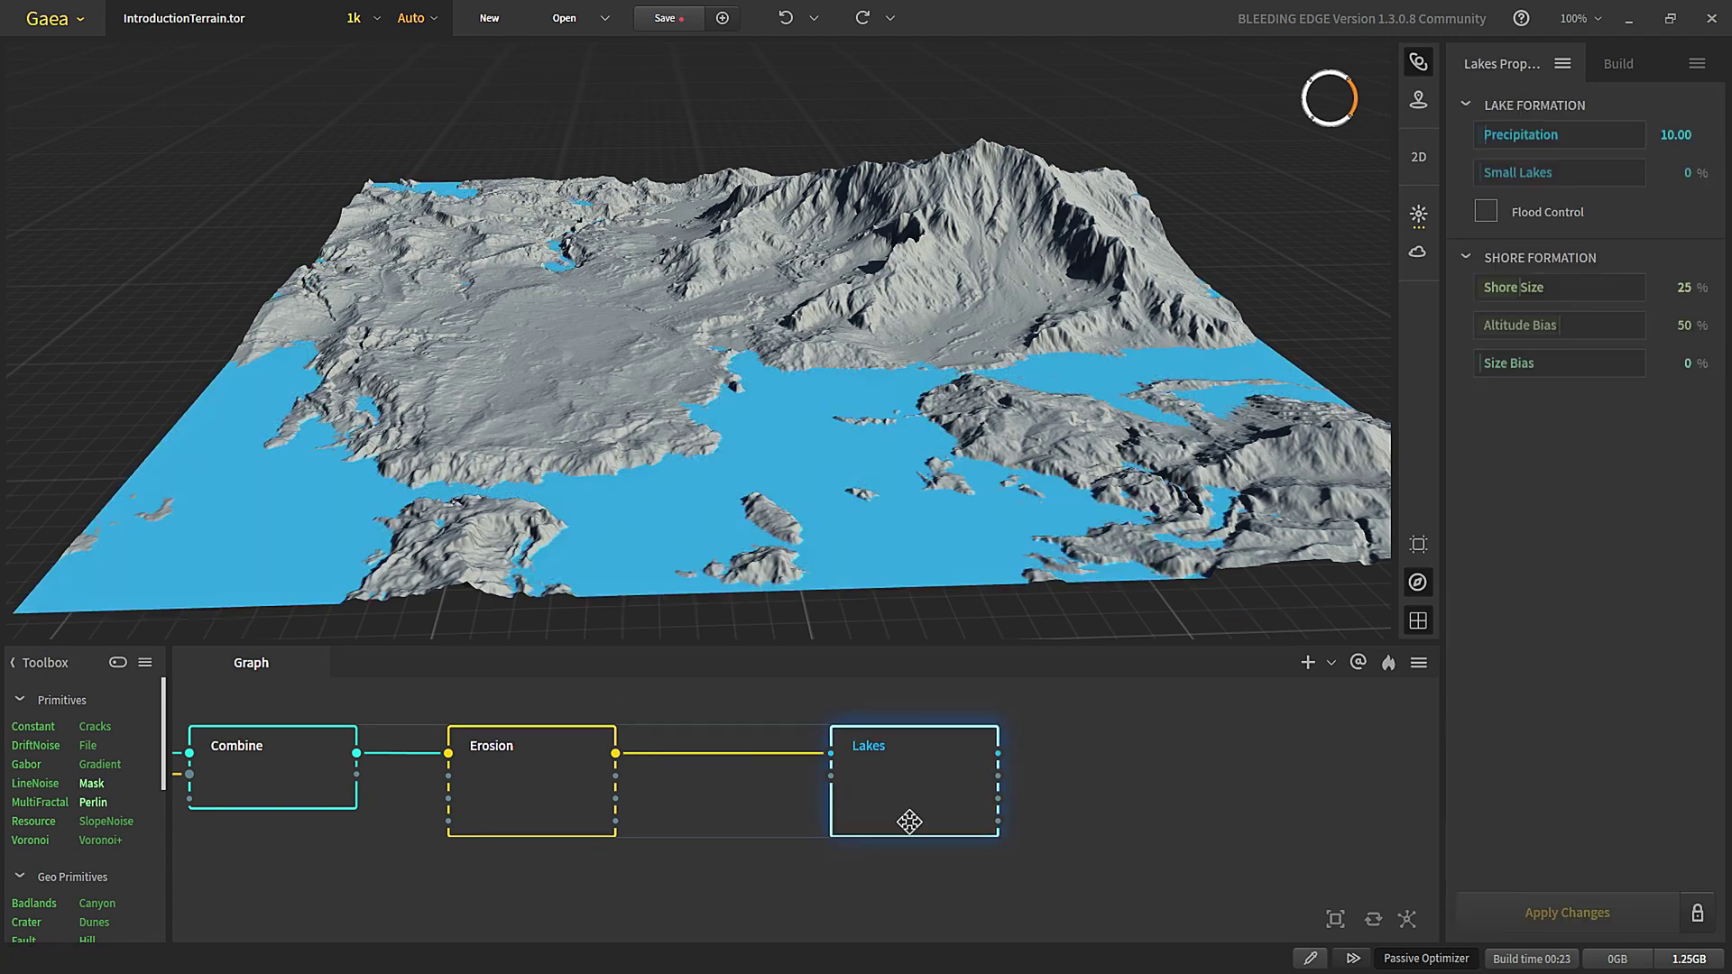
- Set the Lakes node's Precipitation to 5.00, apply the change, and check the water coverage
{"action": "scroll", "coordinate": [592, 442], "scroll_direction": "down", "scroll_amount": 5}
{"action": "left_click_drag", "start_coordinate": [613, 330], "coordinate": [840, 499]}
{"action": "scroll", "coordinate": [758, 443], "scroll_direction": "up", "scroll_amount": 3}
{"action": "scroll", "coordinate": [829, 572], "scroll_direction": "up", "scroll_amount": 3}
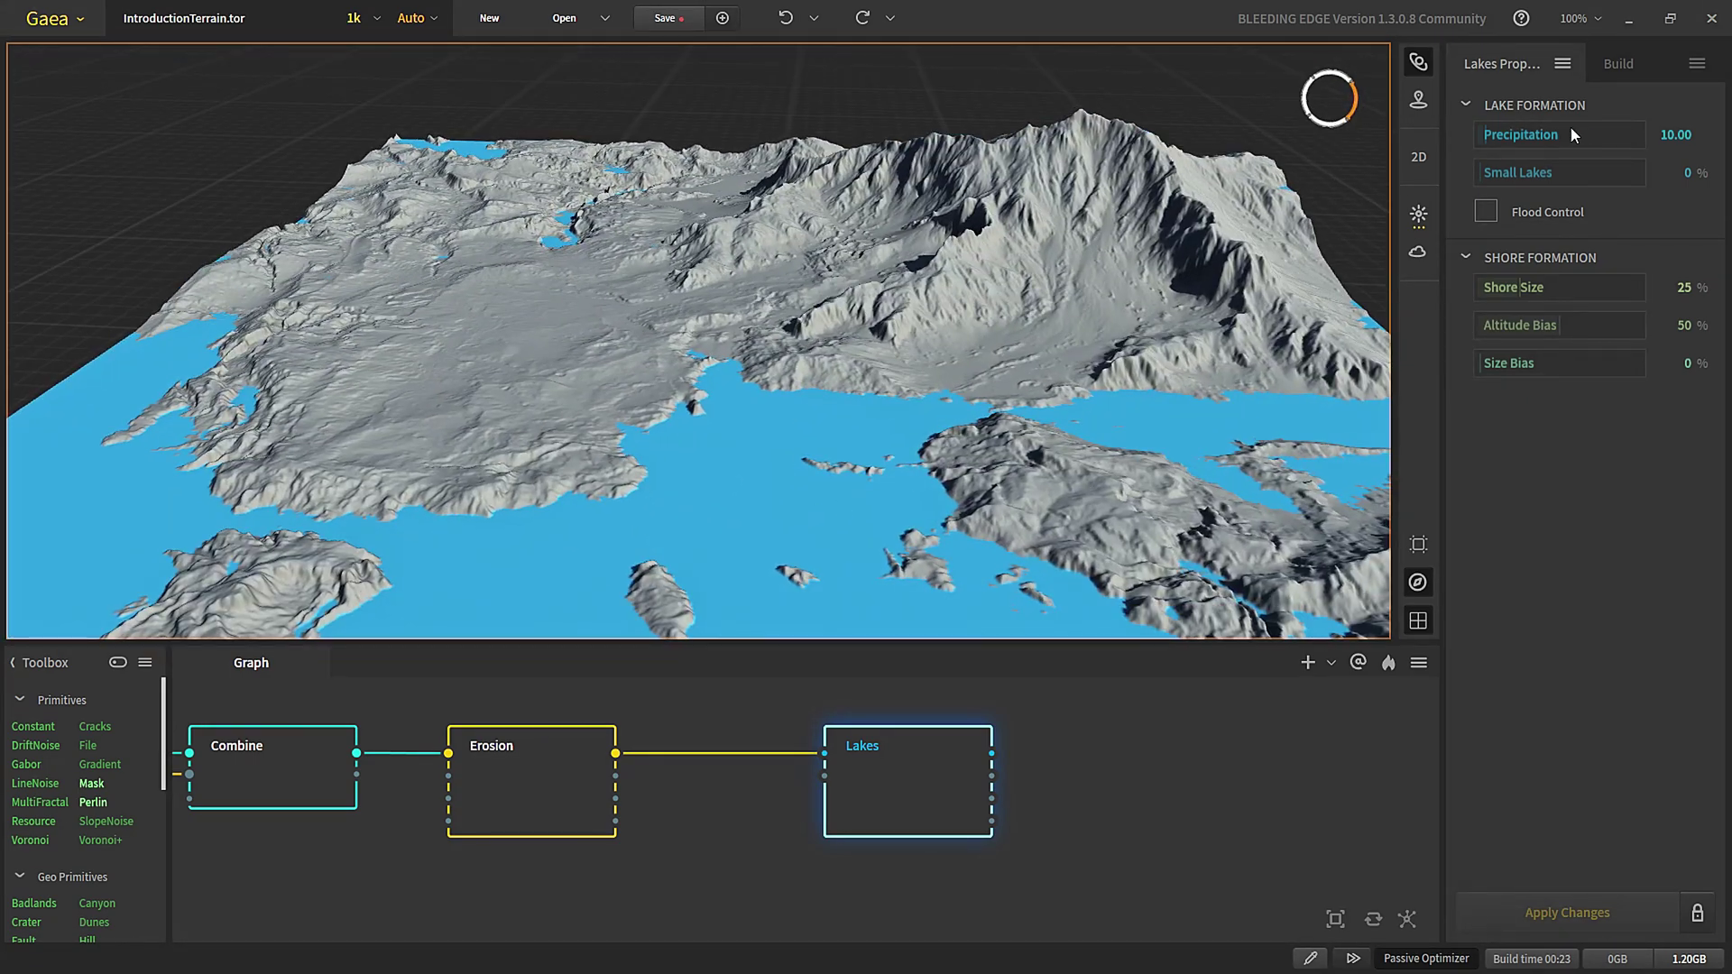
{"action": "left_click", "coordinate": [1537, 134]}
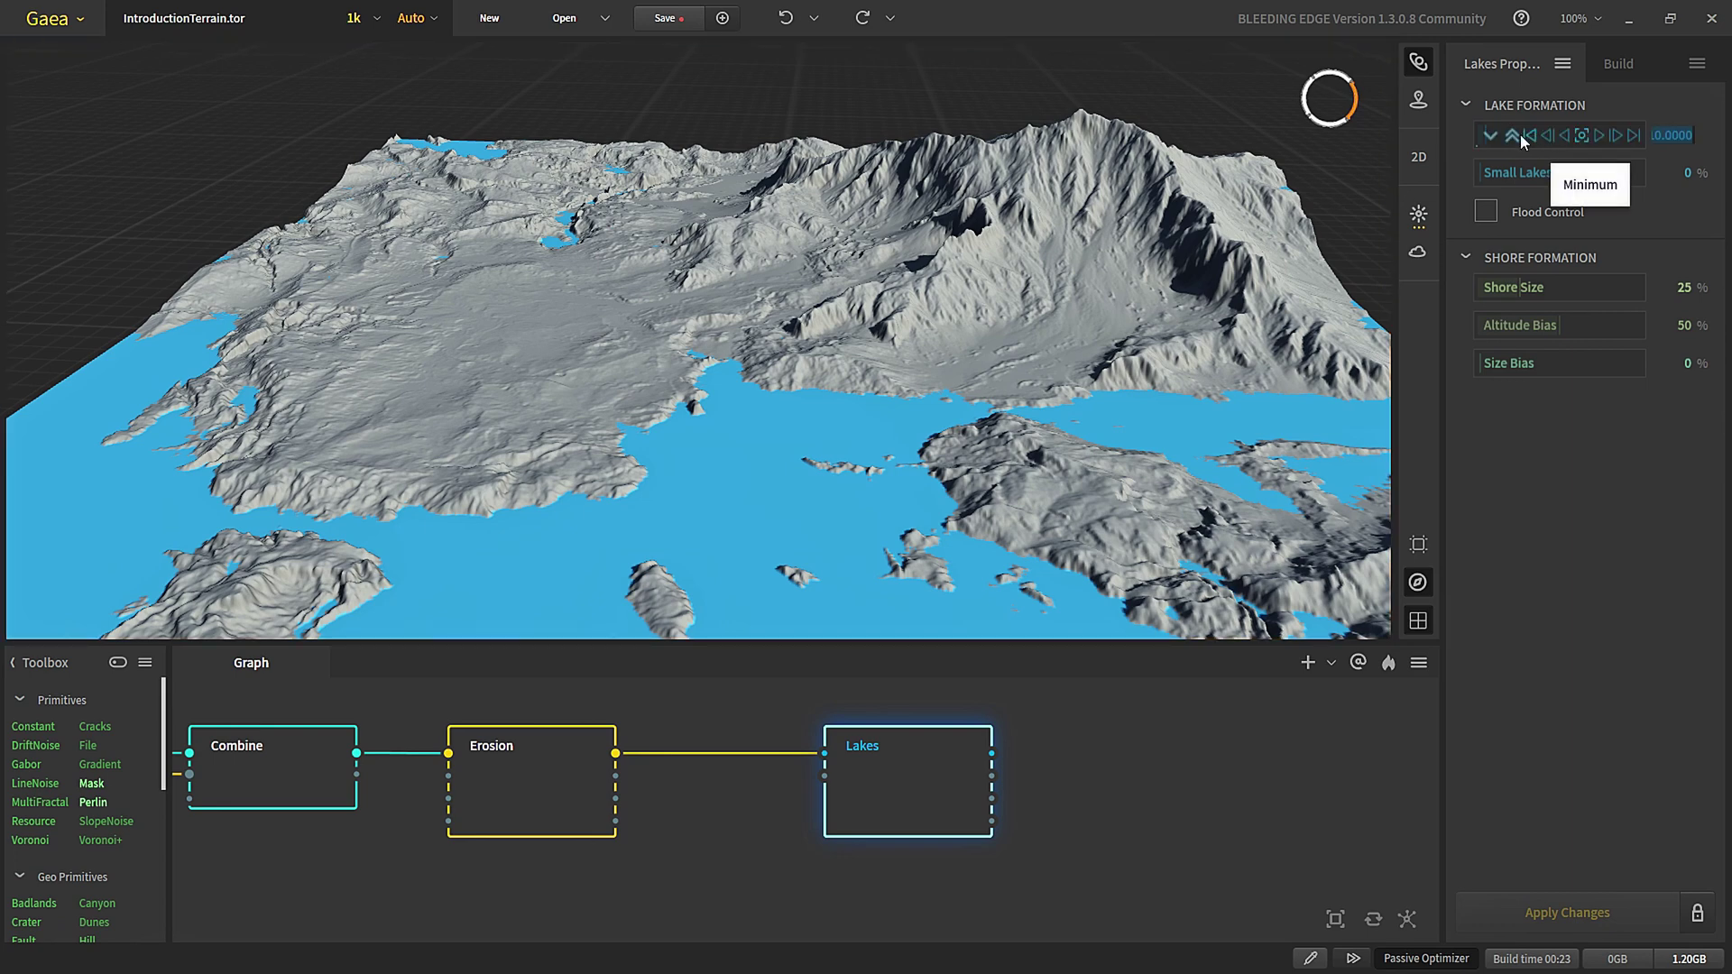
{"action": "left_click", "coordinate": [1490, 140]}
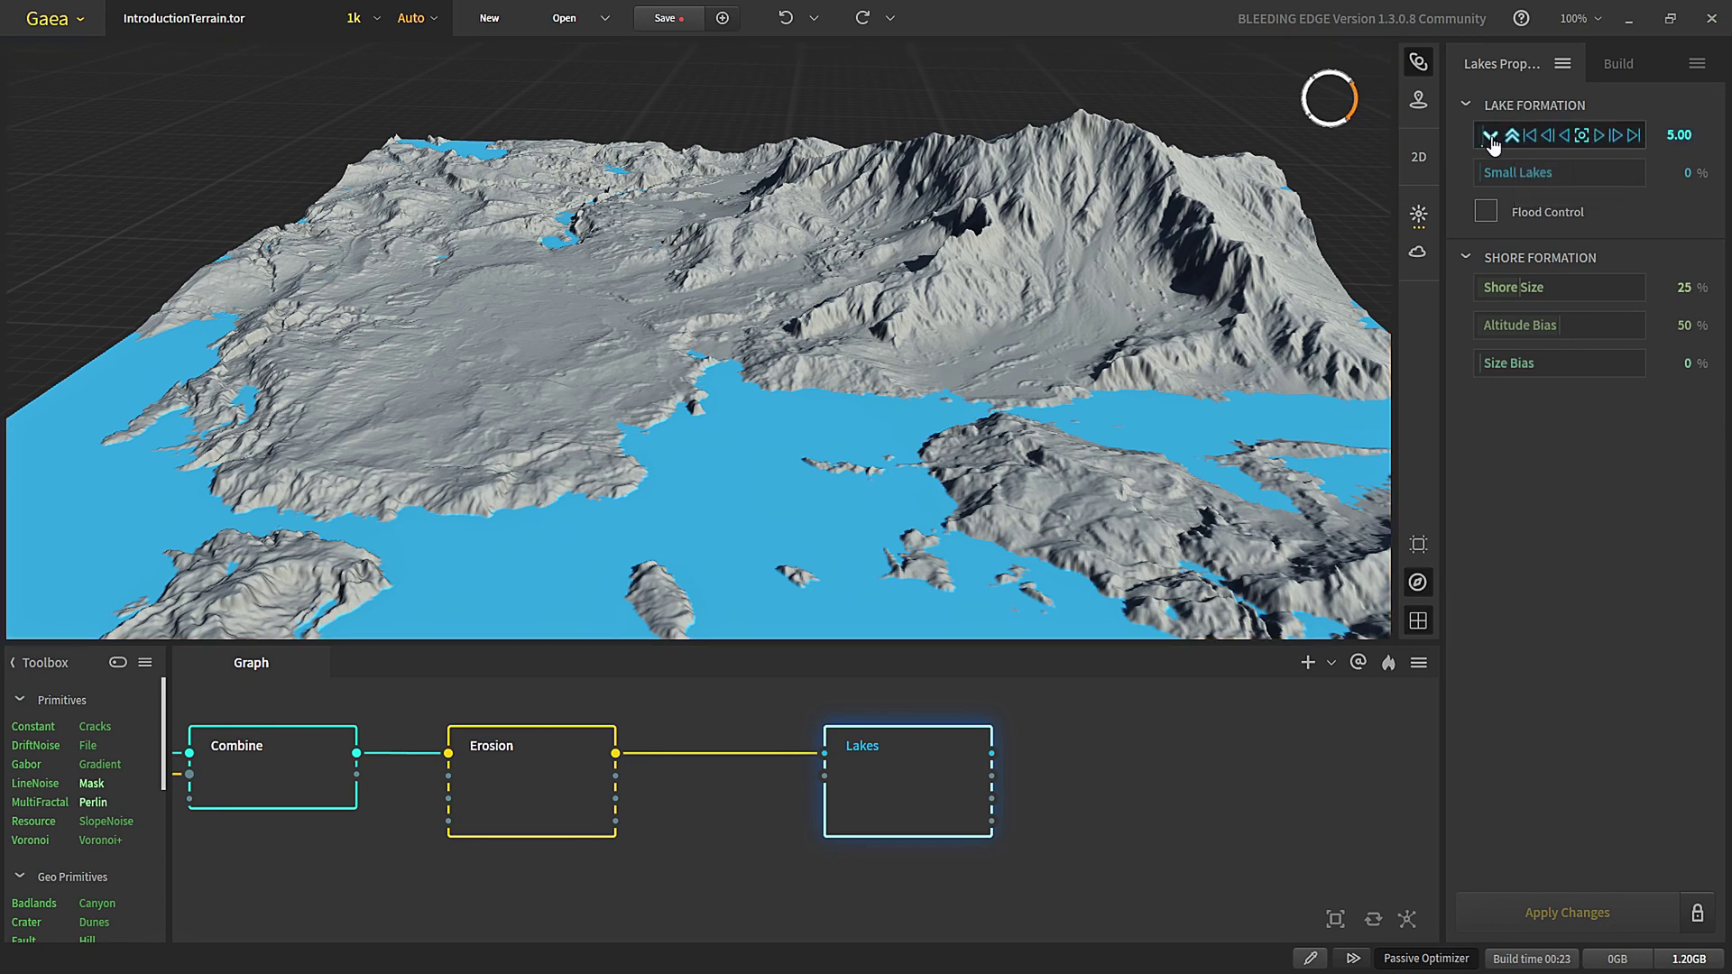
{"action": "left_click", "coordinate": [1627, 906]}
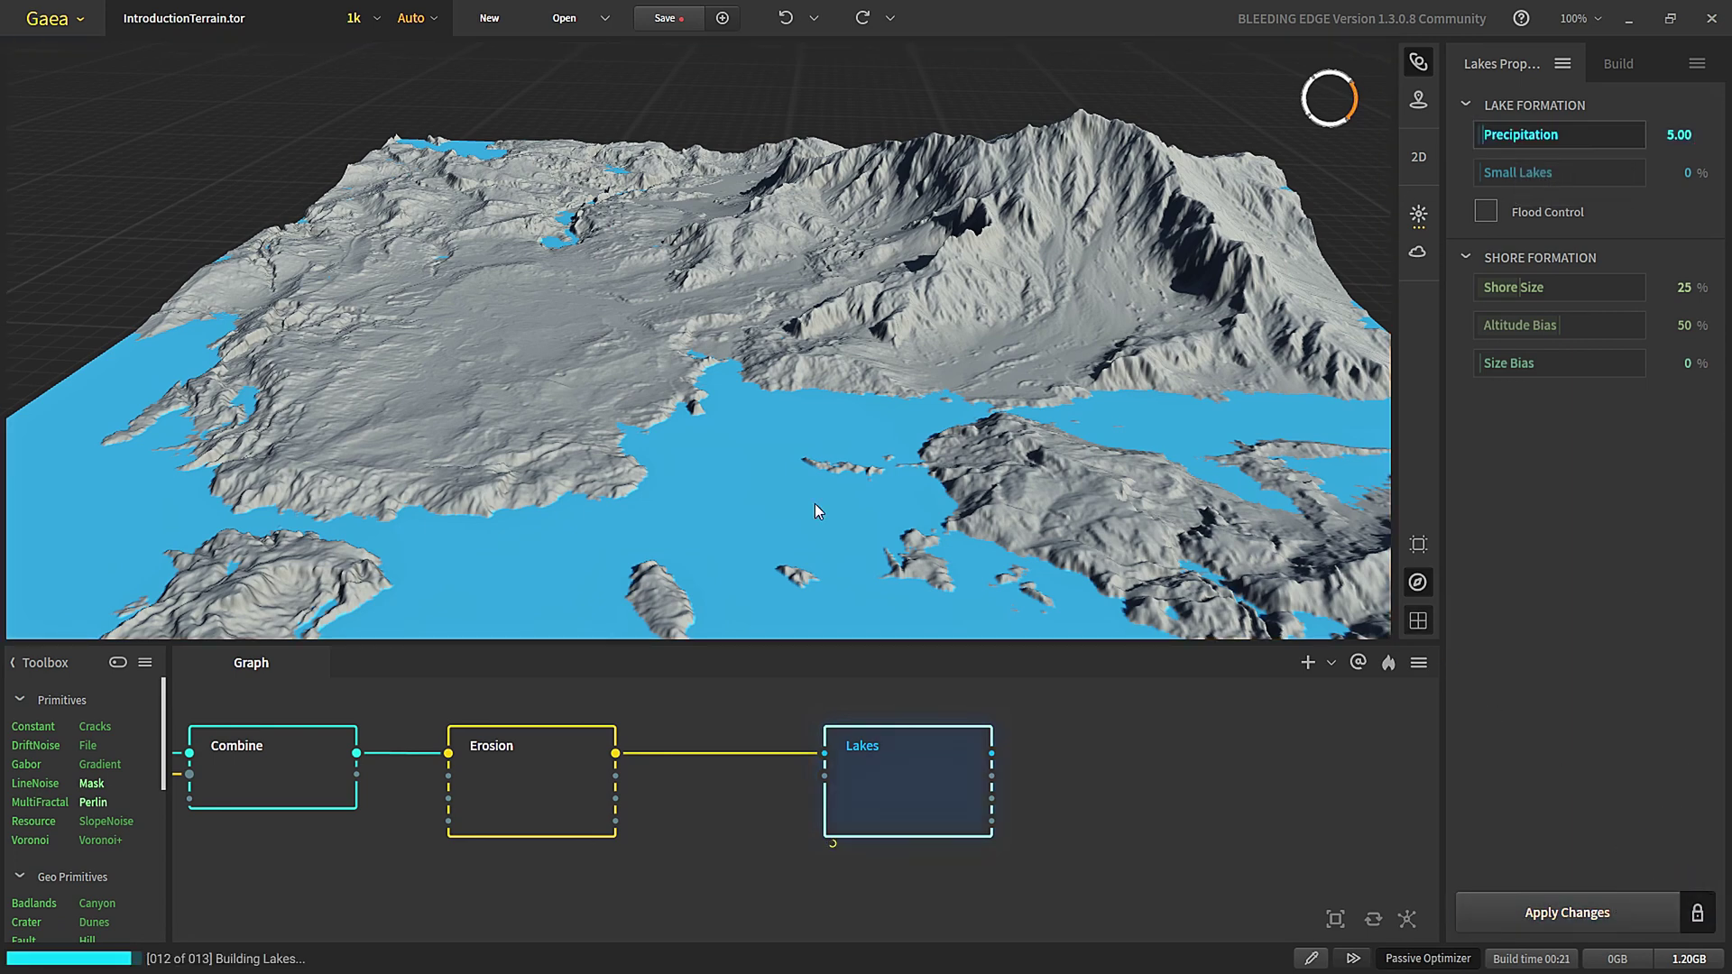
{"action": "scroll", "coordinate": [895, 566], "scroll_direction": "down", "scroll_amount": 2}
{"action": "left_click_drag", "start_coordinate": [896, 566], "coordinate": [916, 638]}
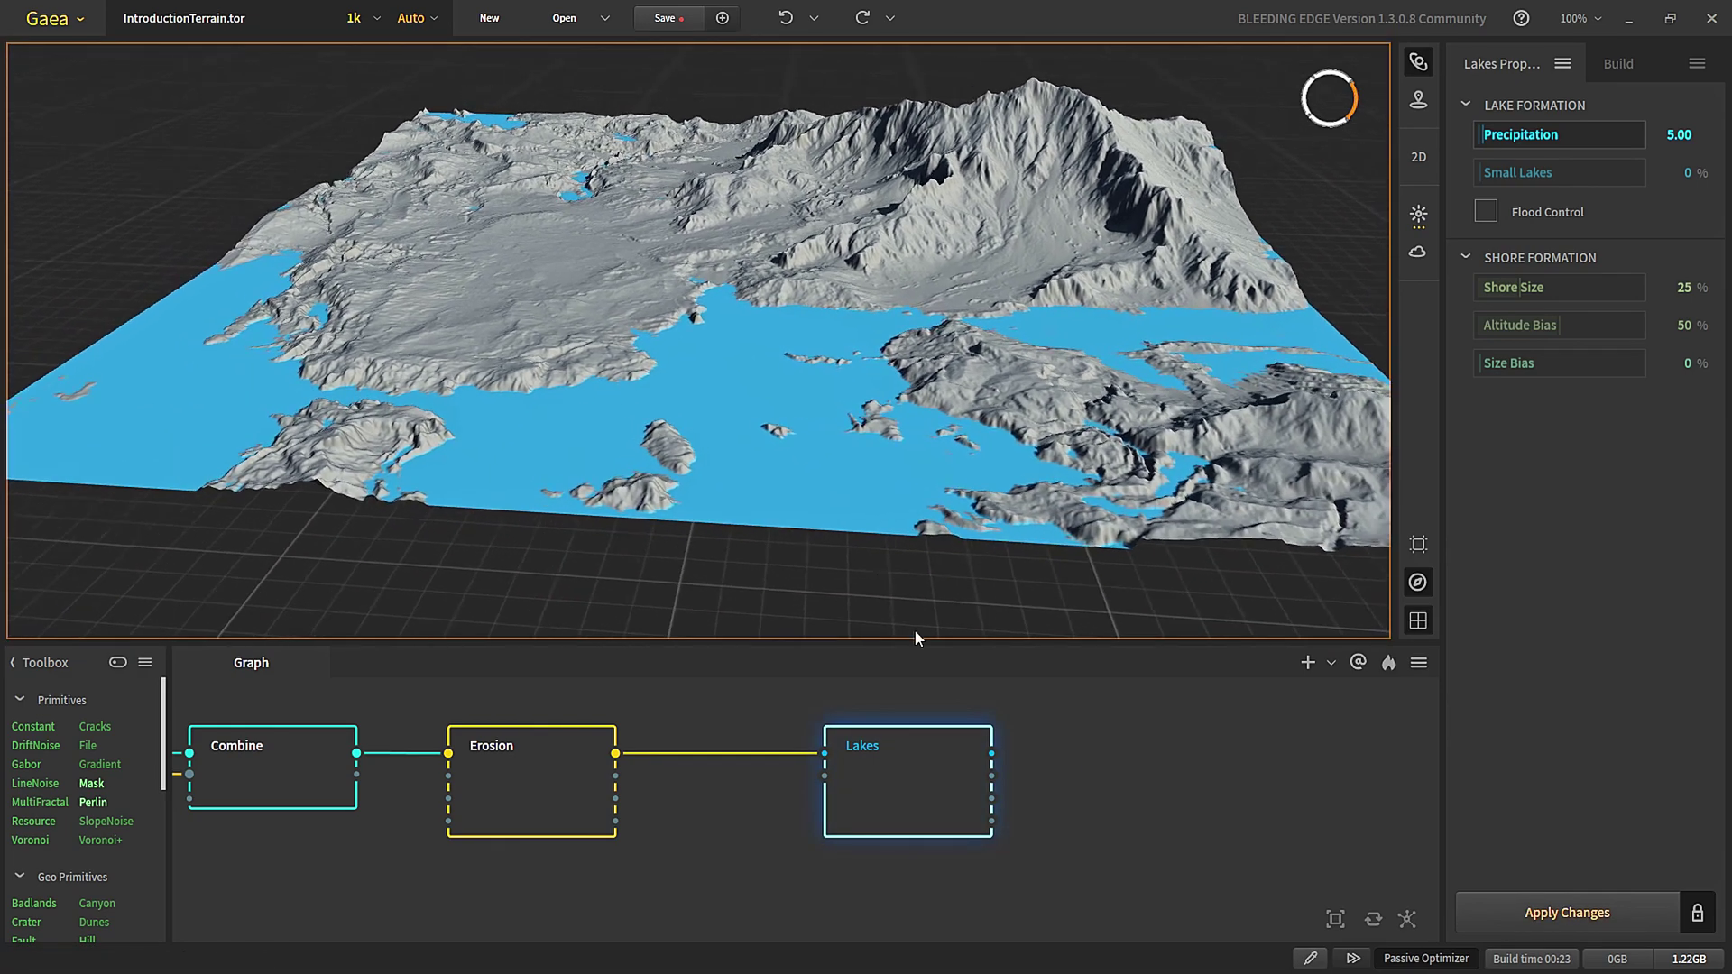
{"action": "scroll", "coordinate": [820, 489], "scroll_direction": "up", "scroll_amount": 3}
{"action": "scroll", "coordinate": [820, 489], "scroll_direction": "down", "scroll_amount": 4}
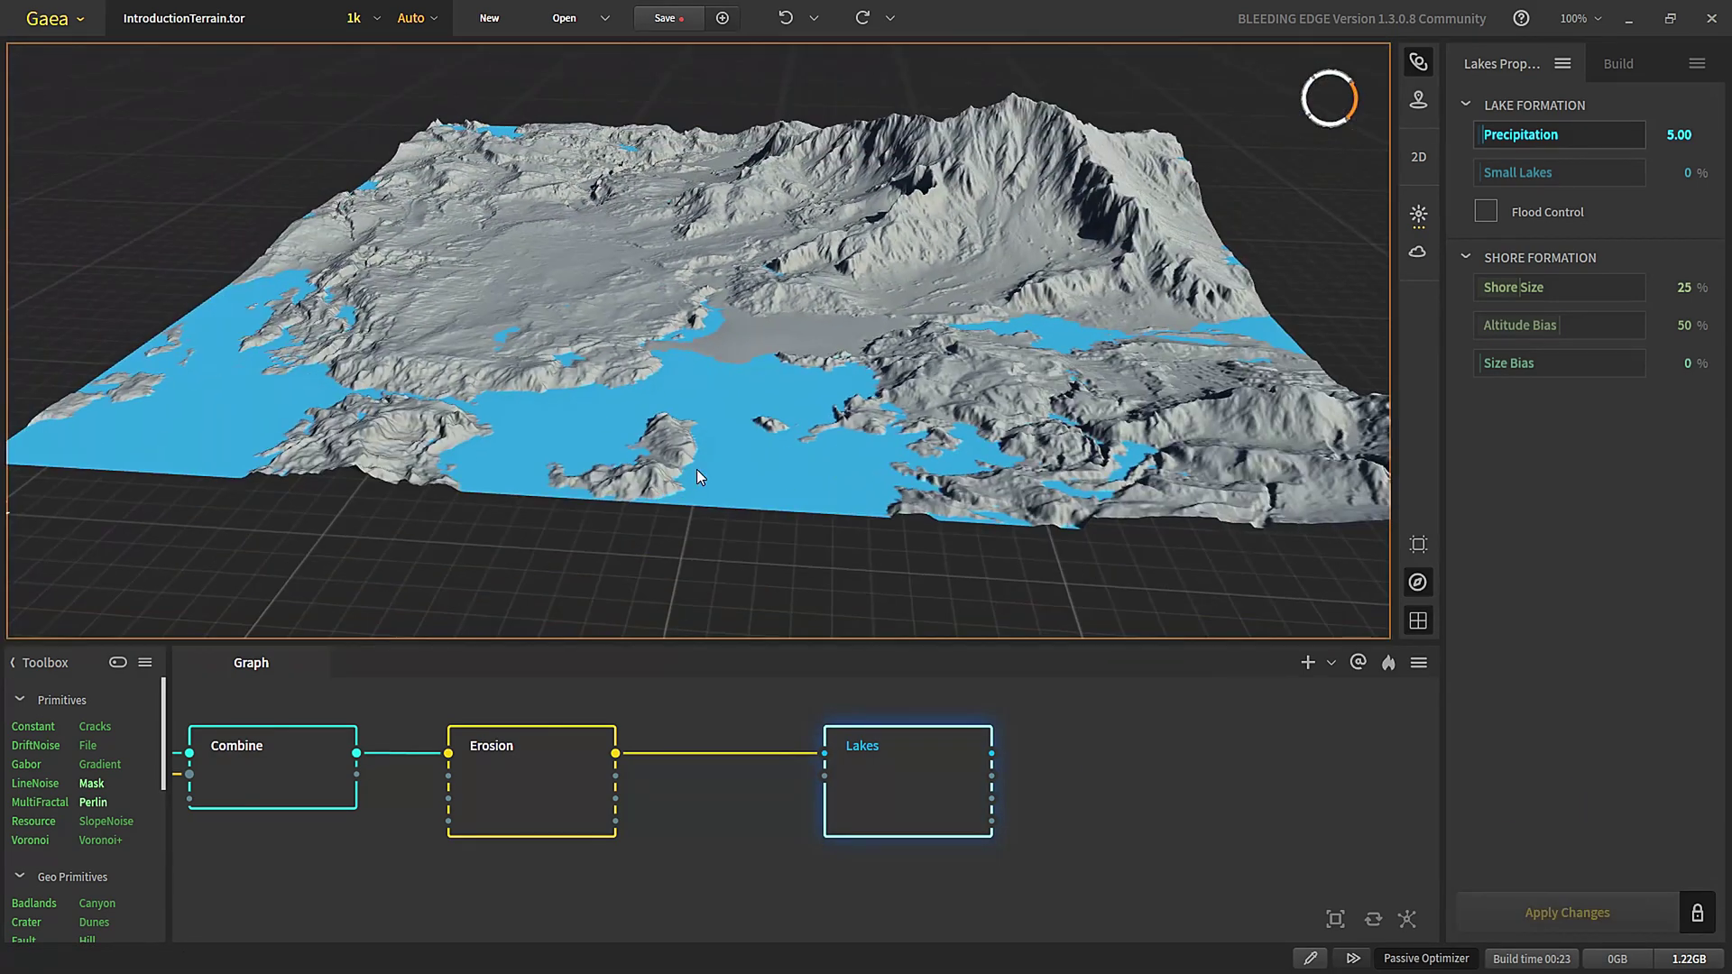
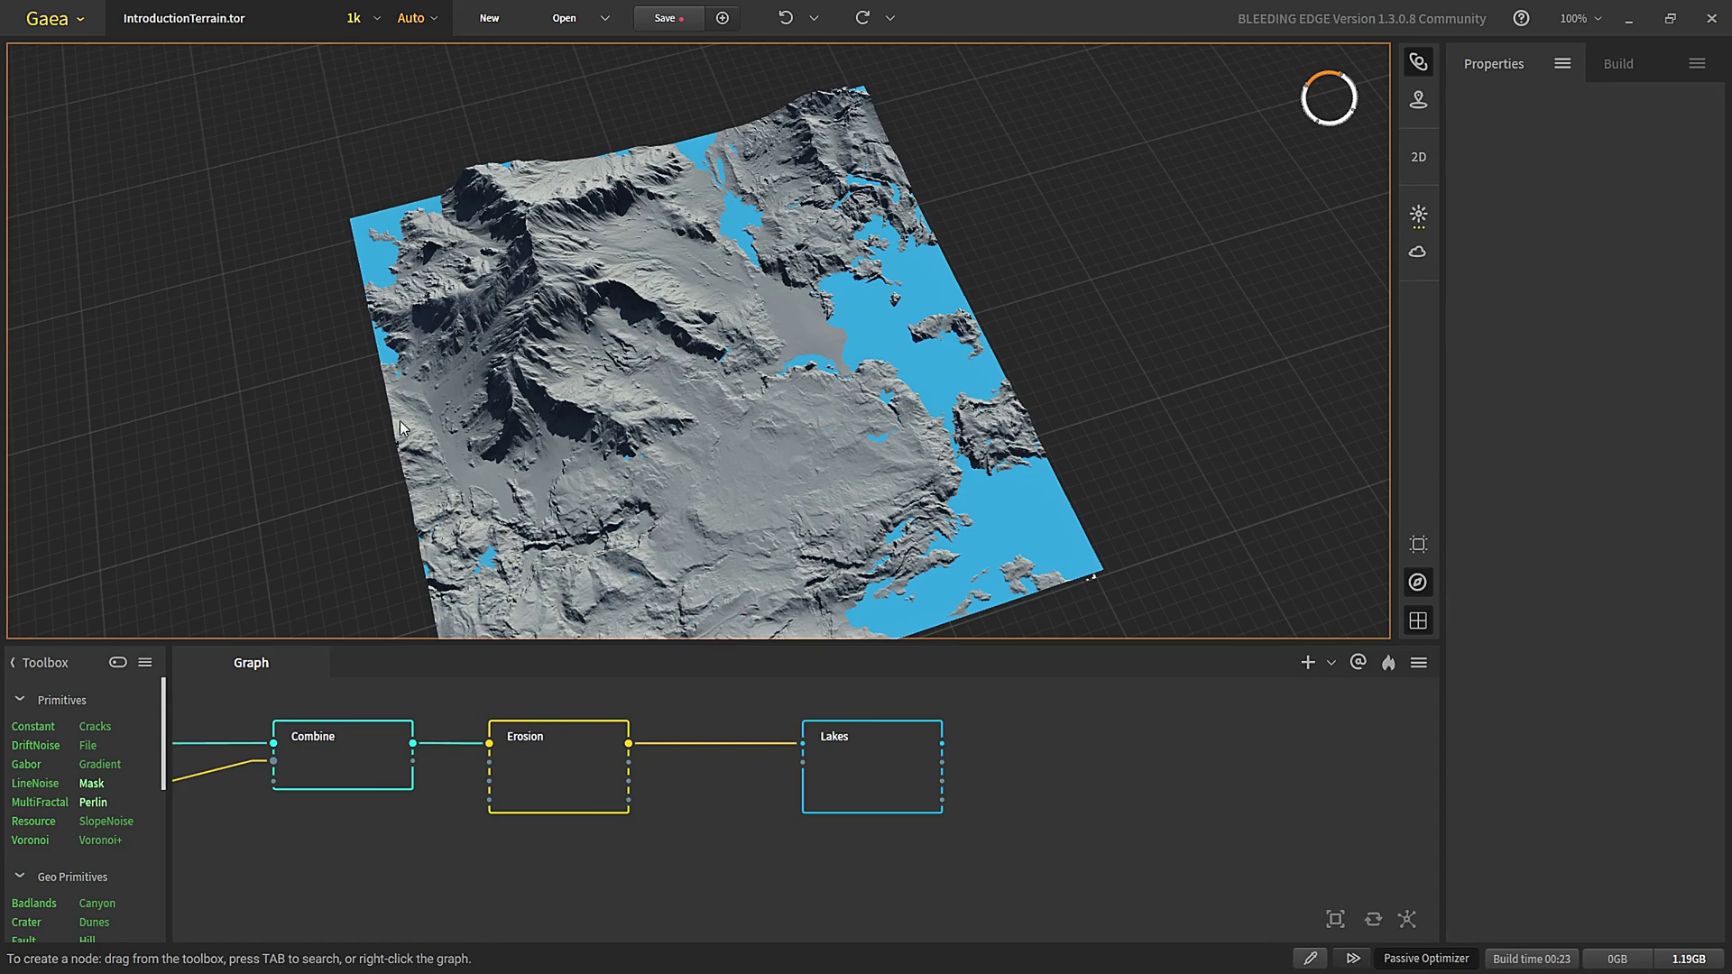
- Examine the Lakes node's water distribution around the mountain, coastline and terrain borders from several sides
{"action": "left_click", "coordinate": [880, 783]}
{"action": "middle_click_drag", "start_coordinate": [880, 361], "coordinate": [686, 388]}
{"action": "left_click_drag", "start_coordinate": [581, 364], "coordinate": [652, 278]}
{"action": "scroll", "coordinate": [652, 278], "scroll_direction": "up", "scroll_amount": 5}
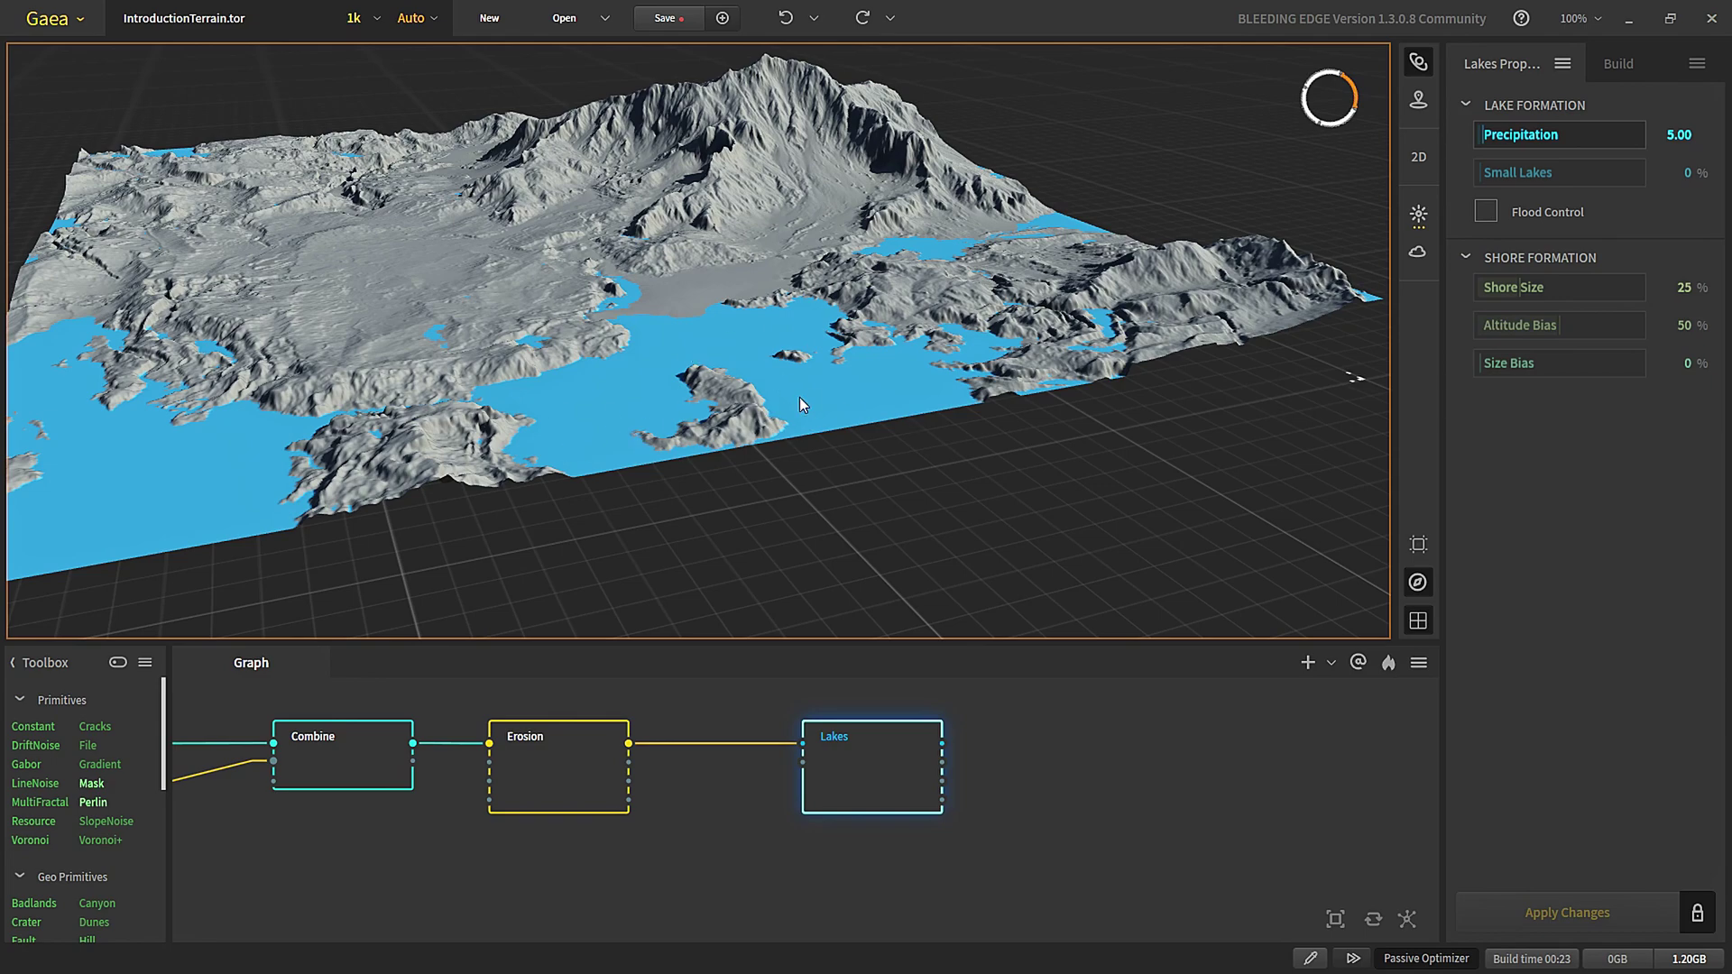
{"action": "scroll", "coordinate": [804, 372], "scroll_direction": "down", "scroll_amount": 3}
{"action": "scroll", "coordinate": [383, 301], "scroll_direction": "up", "scroll_amount": 3}
{"action": "left_click_drag", "start_coordinate": [382, 301], "coordinate": [408, 343]}
{"action": "scroll", "coordinate": [409, 342], "scroll_direction": "down", "scroll_amount": 3}
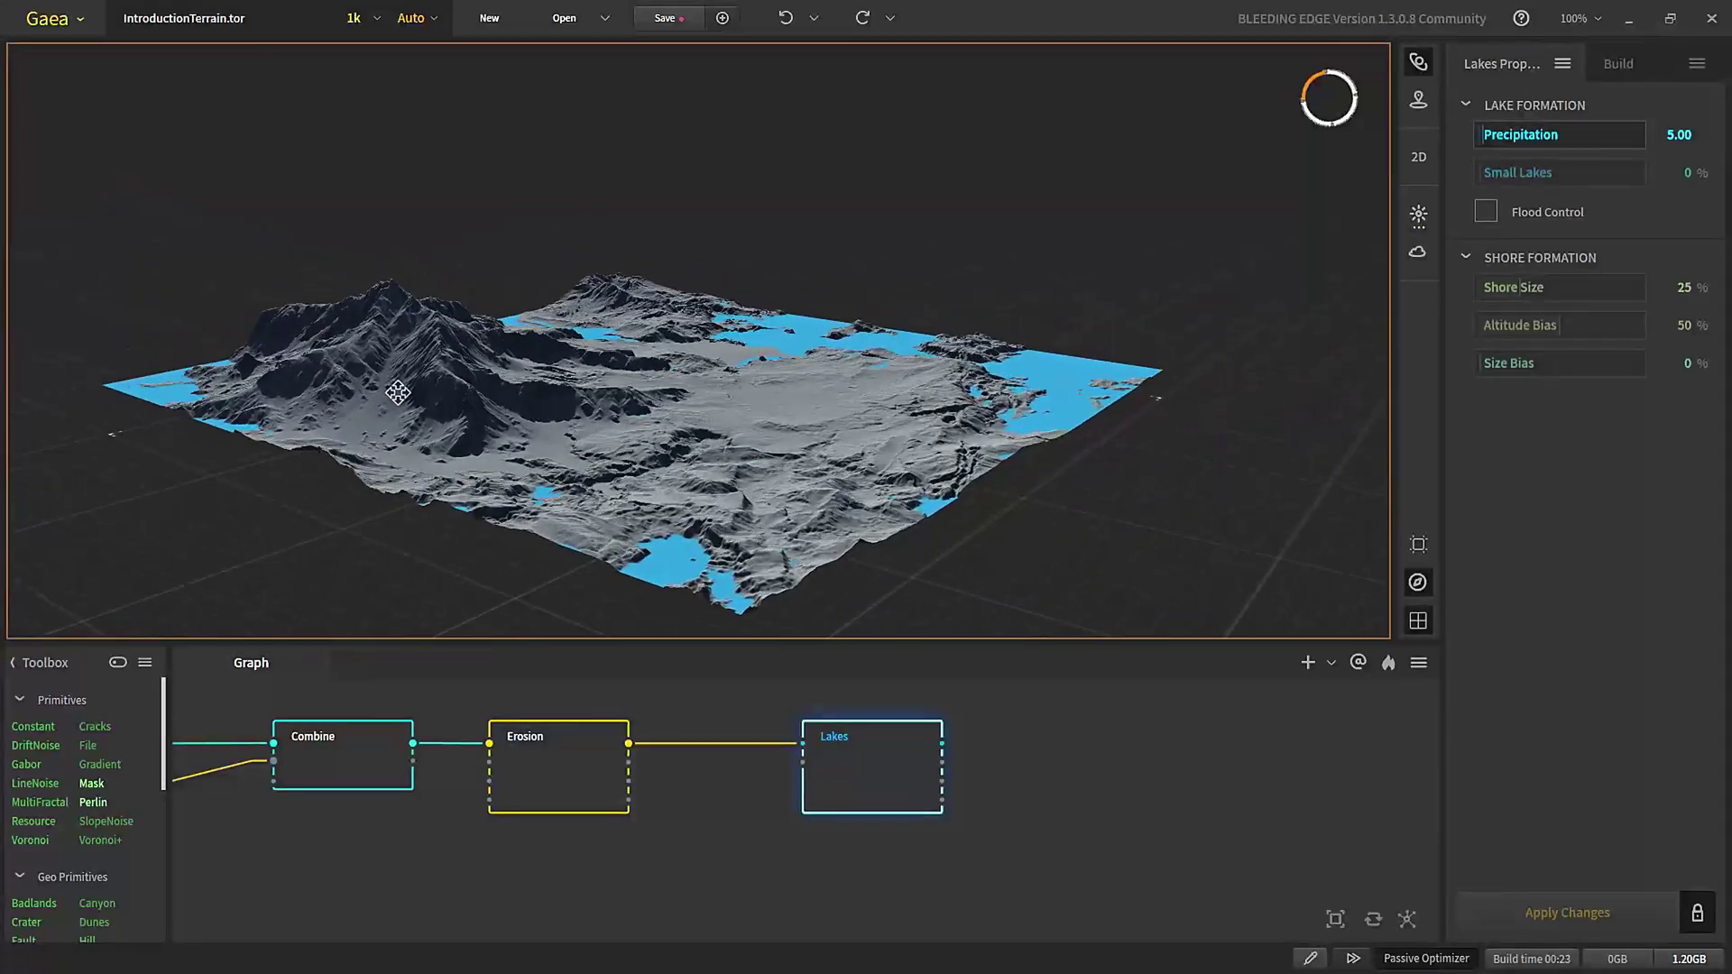
{"action": "scroll", "coordinate": [388, 436], "scroll_direction": "up", "scroll_amount": 3}
{"action": "left_click_drag", "start_coordinate": [388, 436], "coordinate": [379, 380]}
{"action": "scroll", "coordinate": [379, 380], "scroll_direction": "down", "scroll_amount": 2}
{"action": "middle_click_drag", "start_coordinate": [380, 380], "coordinate": [444, 437]}
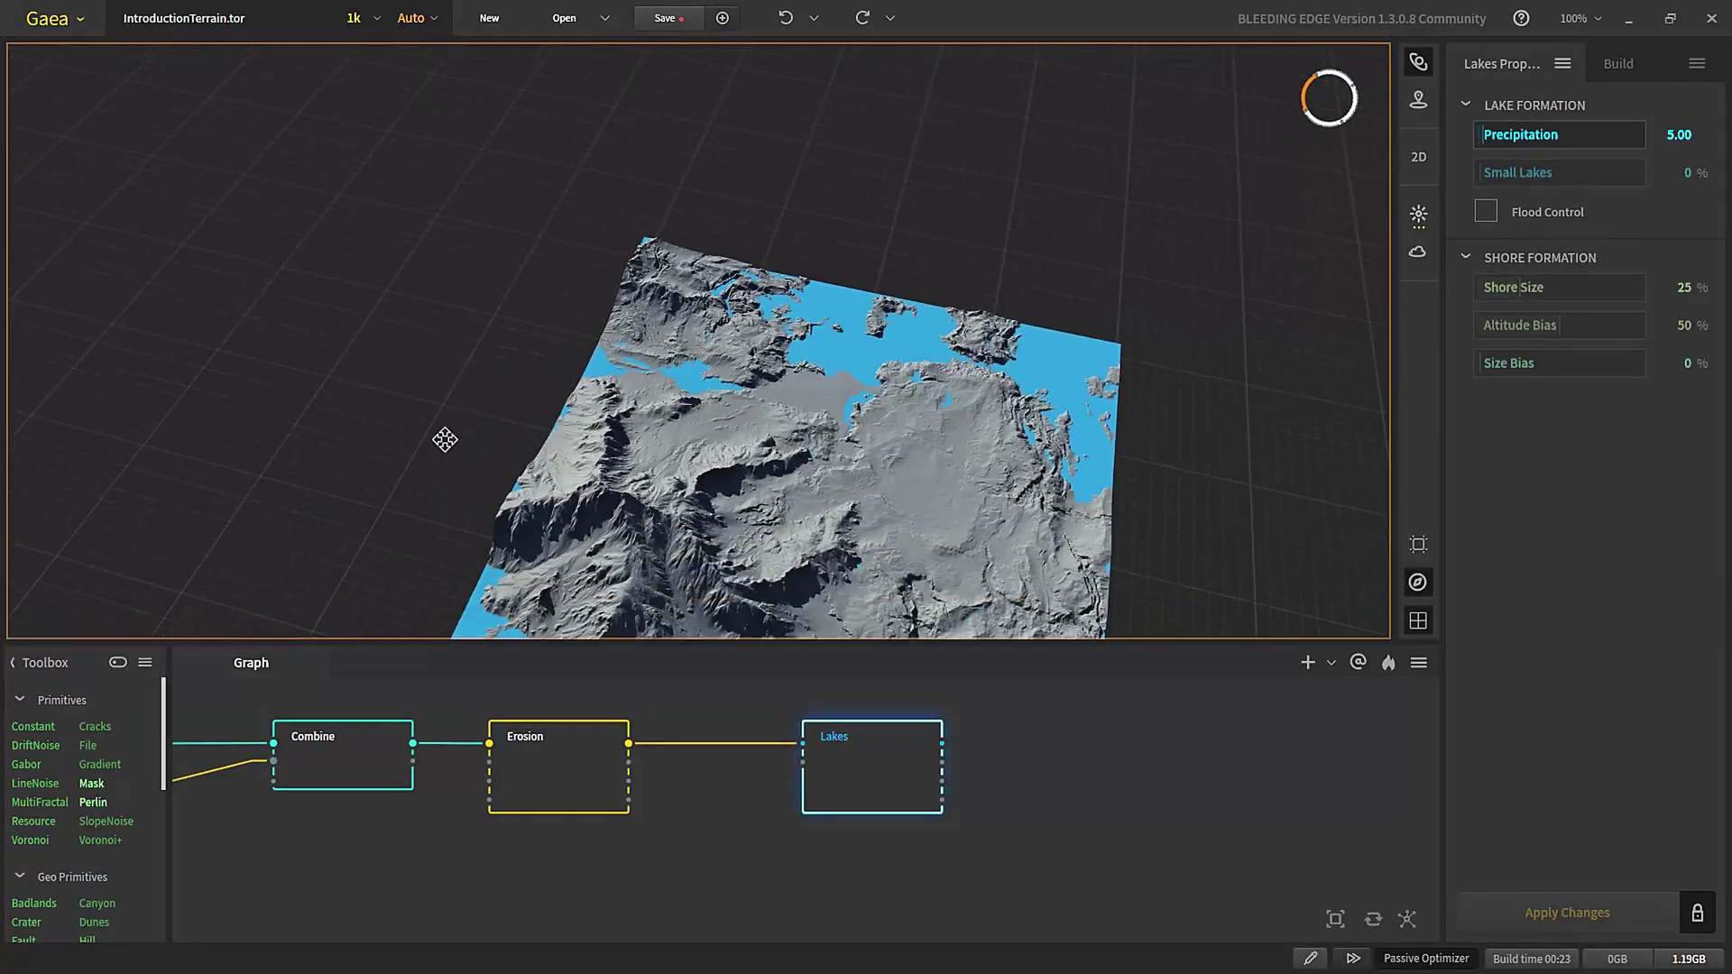
{"action": "scroll", "coordinate": [478, 485], "scroll_direction": "up", "scroll_amount": 3}
{"action": "left_click_drag", "start_coordinate": [478, 486], "coordinate": [588, 371]}
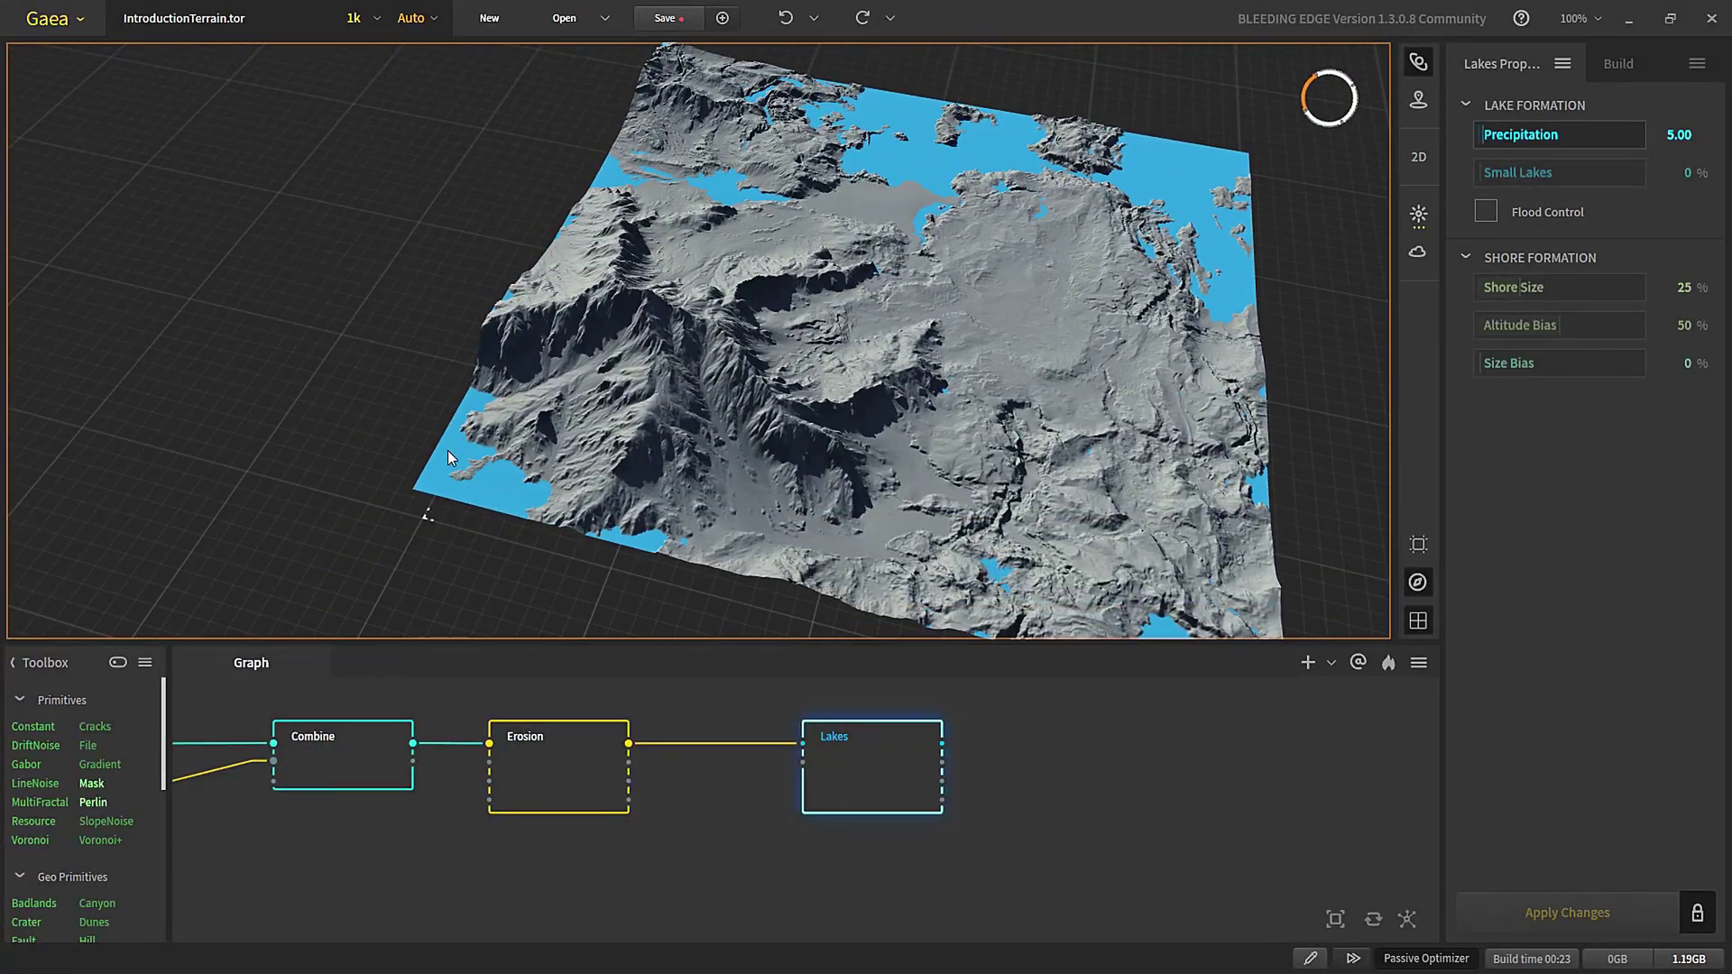
{"action": "left_click_drag", "start_coordinate": [972, 335], "coordinate": [651, 502]}
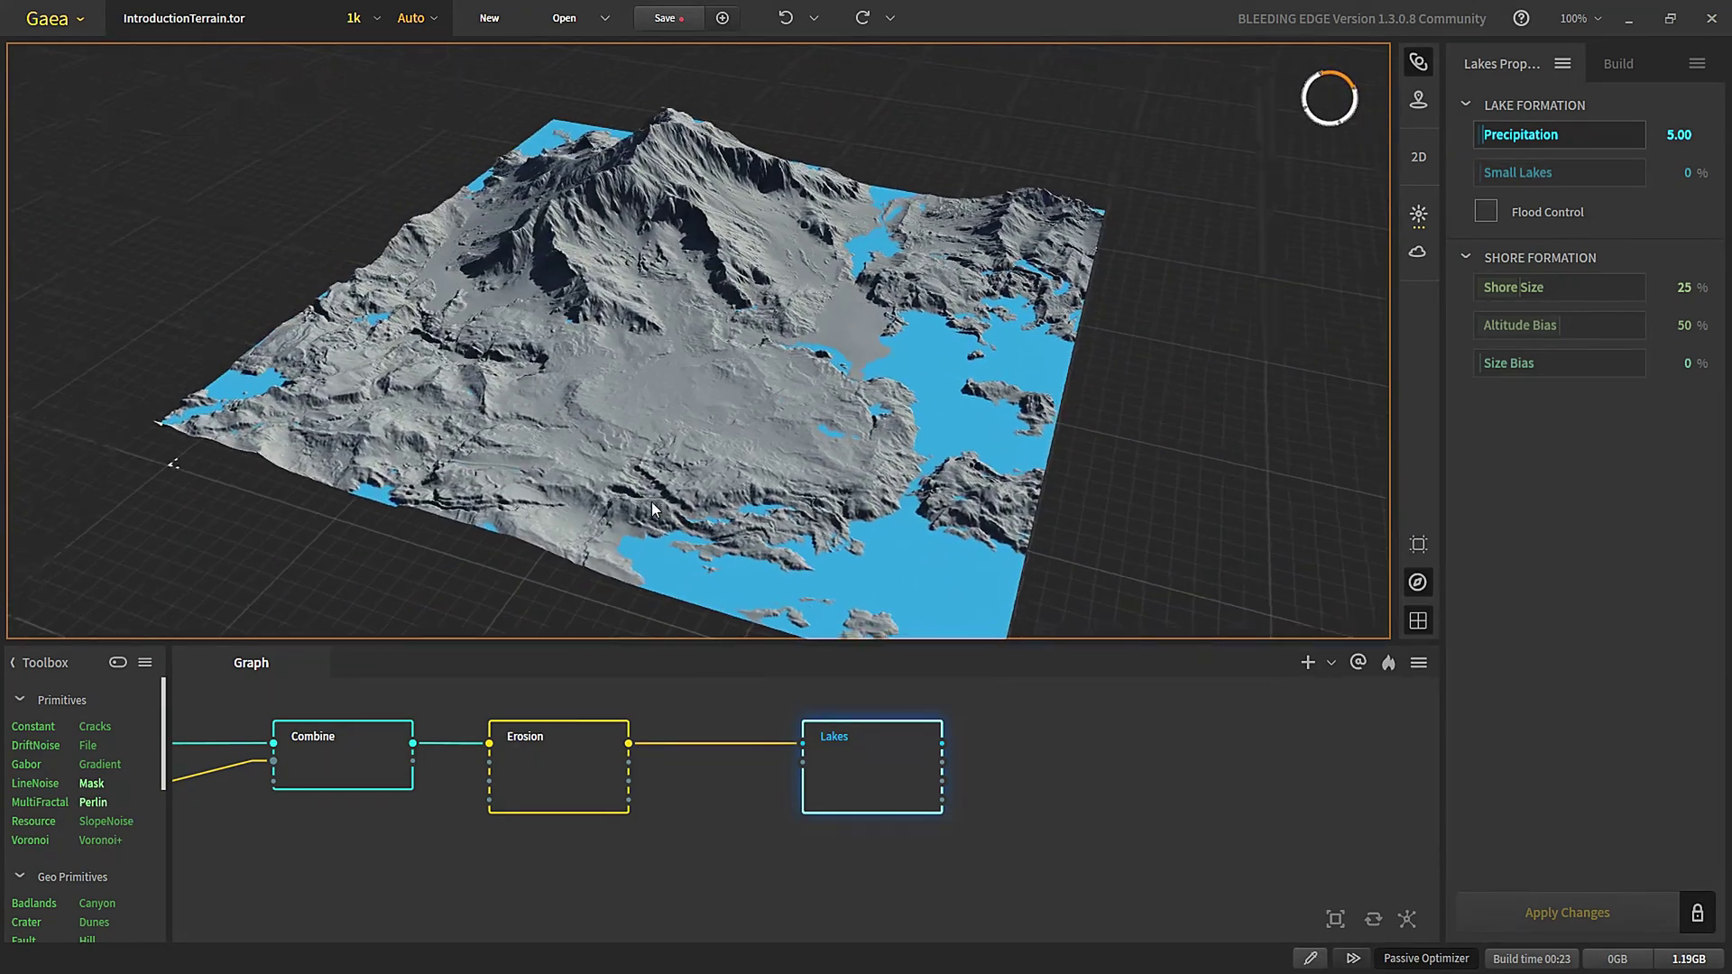
- Set the Lakes node's Precipitation to its minimum of 0.00
{"action": "left_click", "coordinate": [1569, 141]}
{"action": "left_click", "coordinate": [1529, 135]}
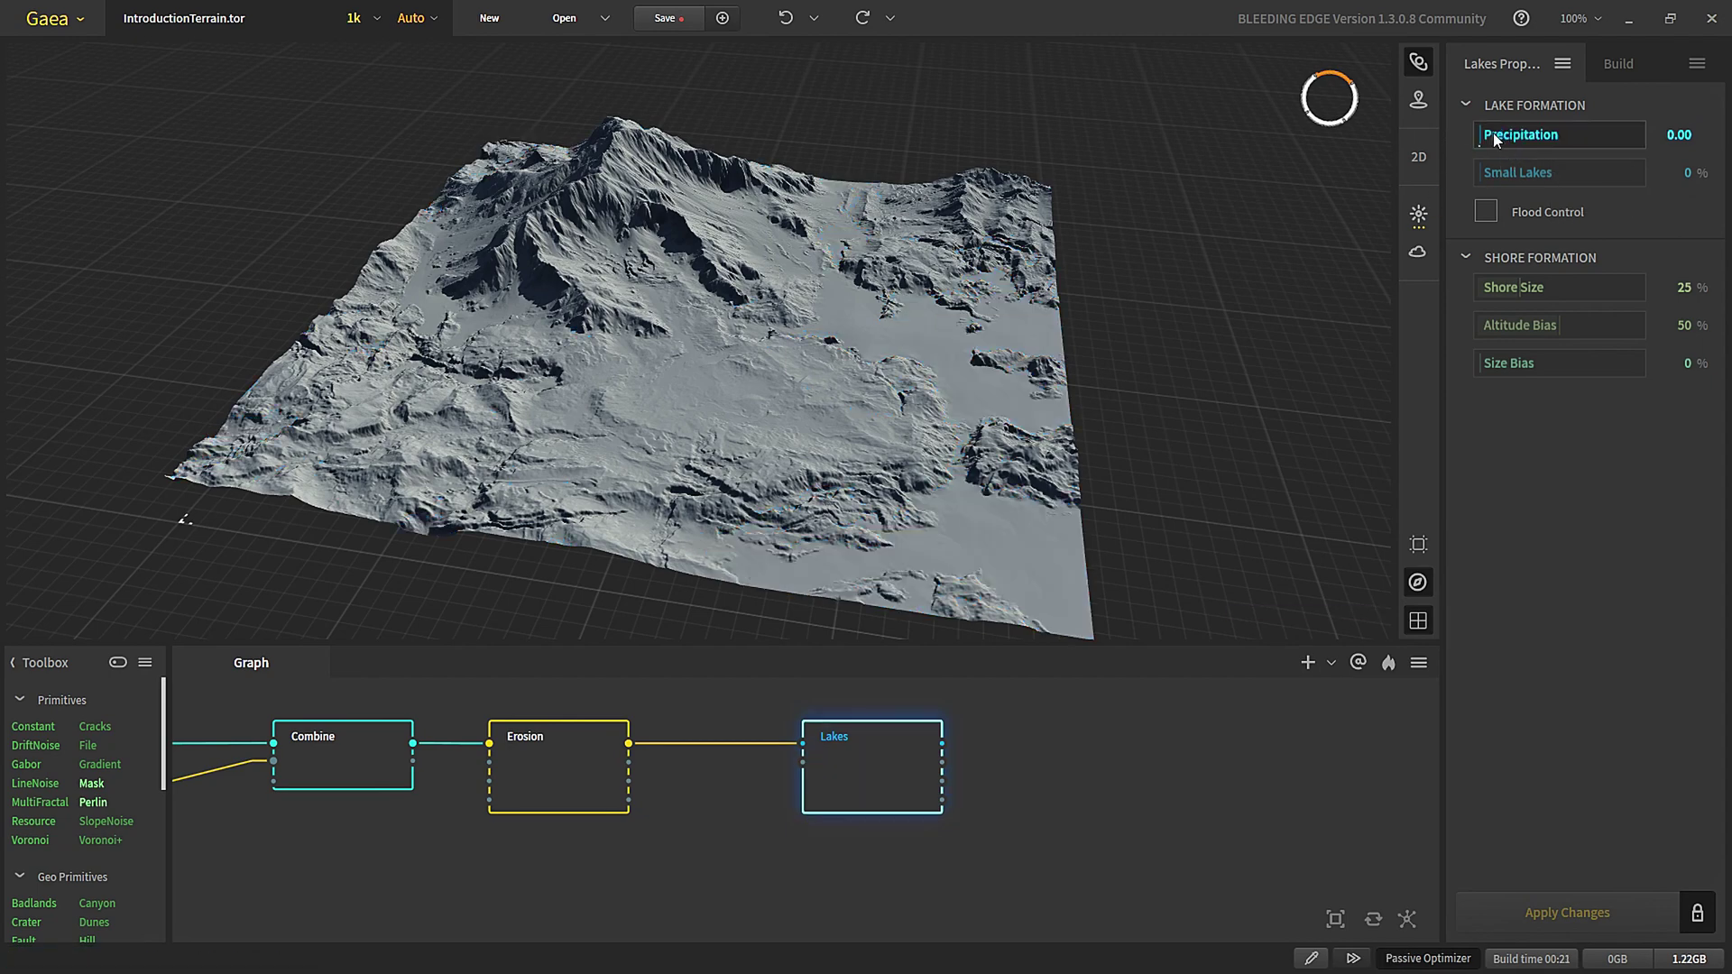
- Enable Flood Control on the Lakes node and check the terrain from a lower angle
{"action": "left_click", "coordinate": [1485, 215]}
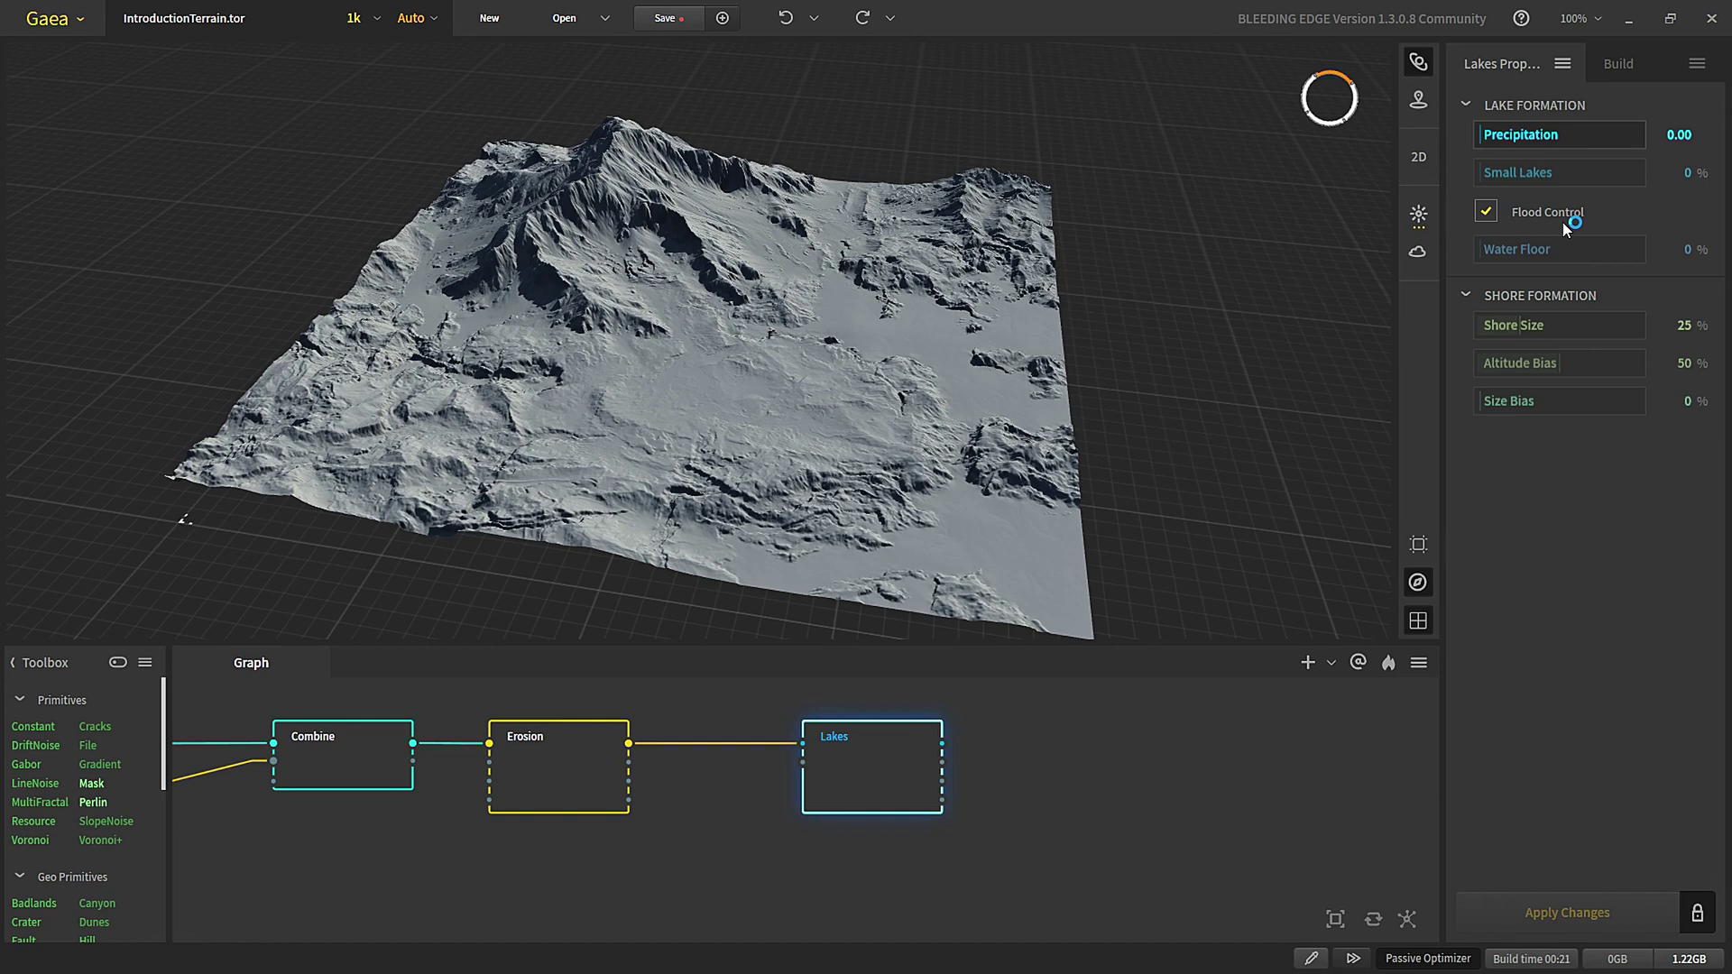
{"action": "left_click_drag", "start_coordinate": [1176, 346], "coordinate": [850, 253]}
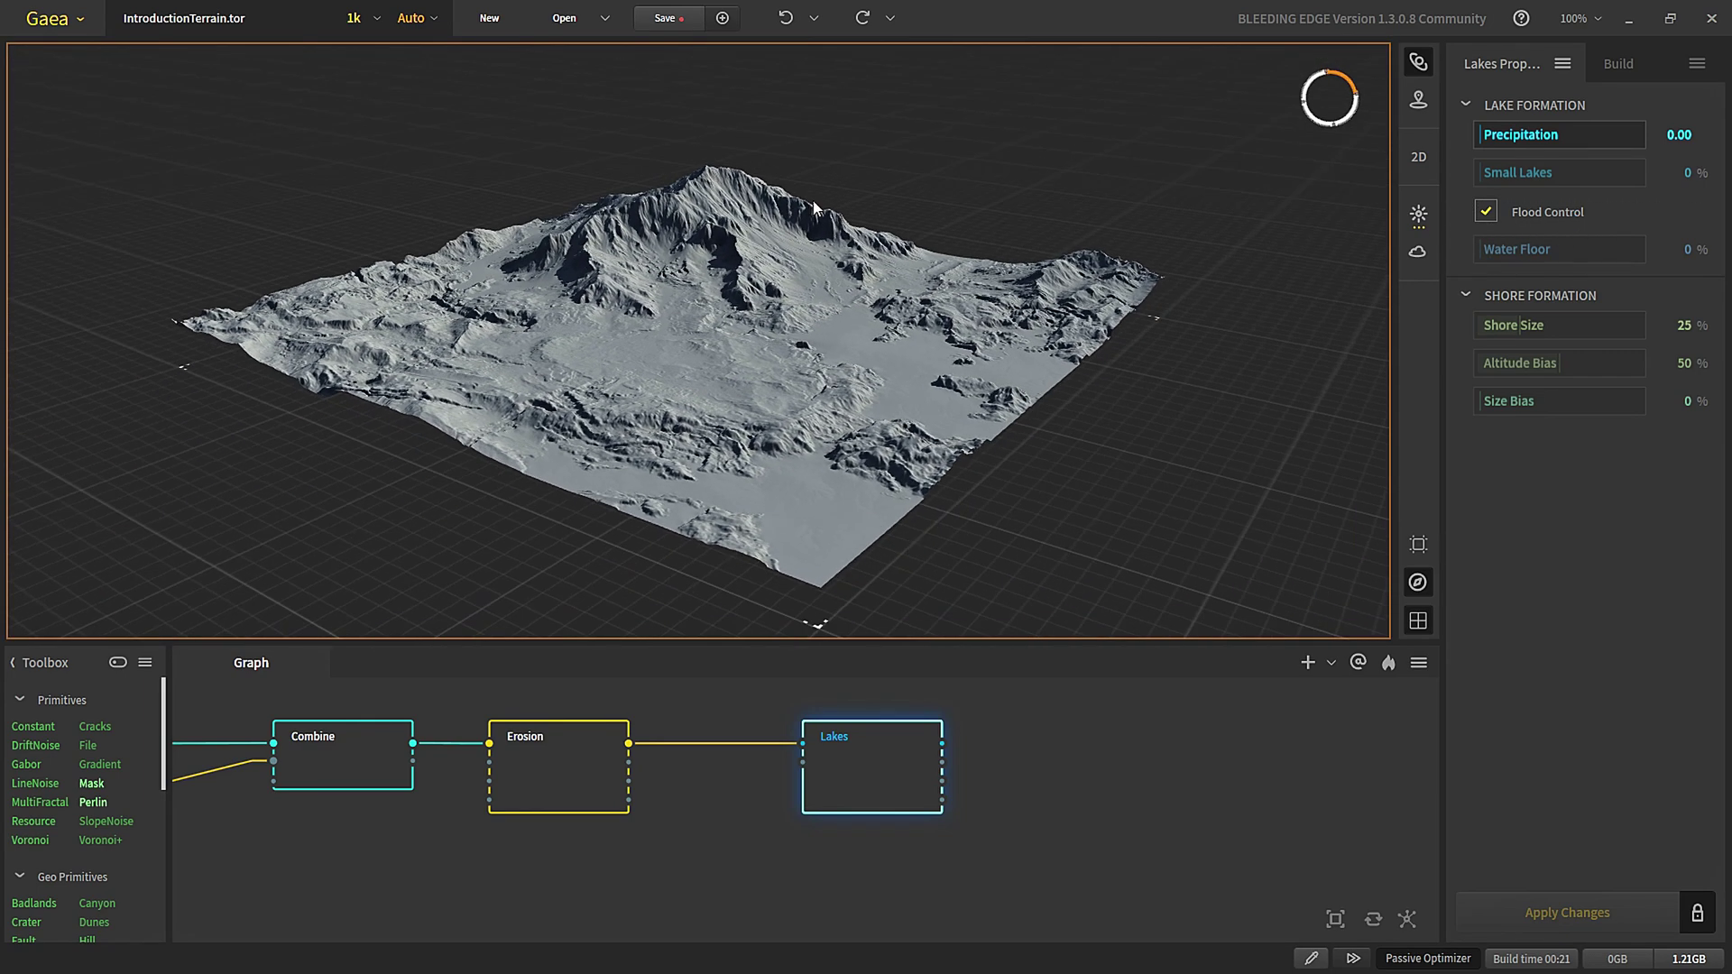
{"action": "left_click_drag", "start_coordinate": [713, 487], "coordinate": [674, 544]}
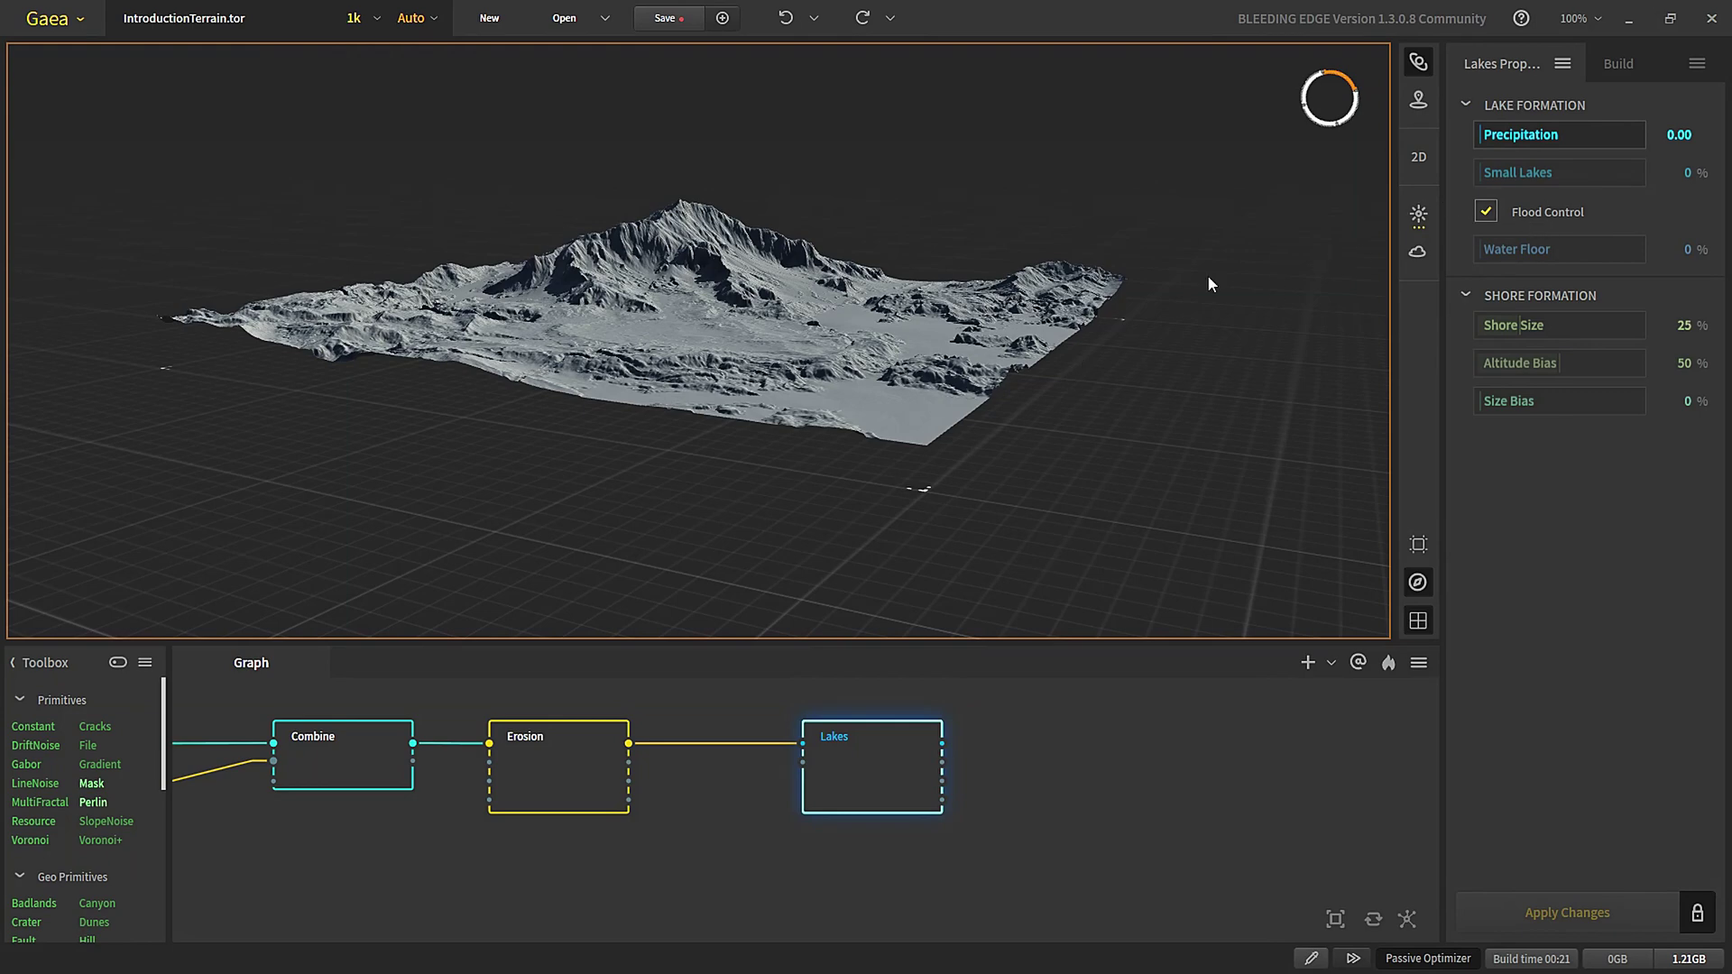
{"action": "left_click_drag", "start_coordinate": [901, 410], "coordinate": [884, 377]}
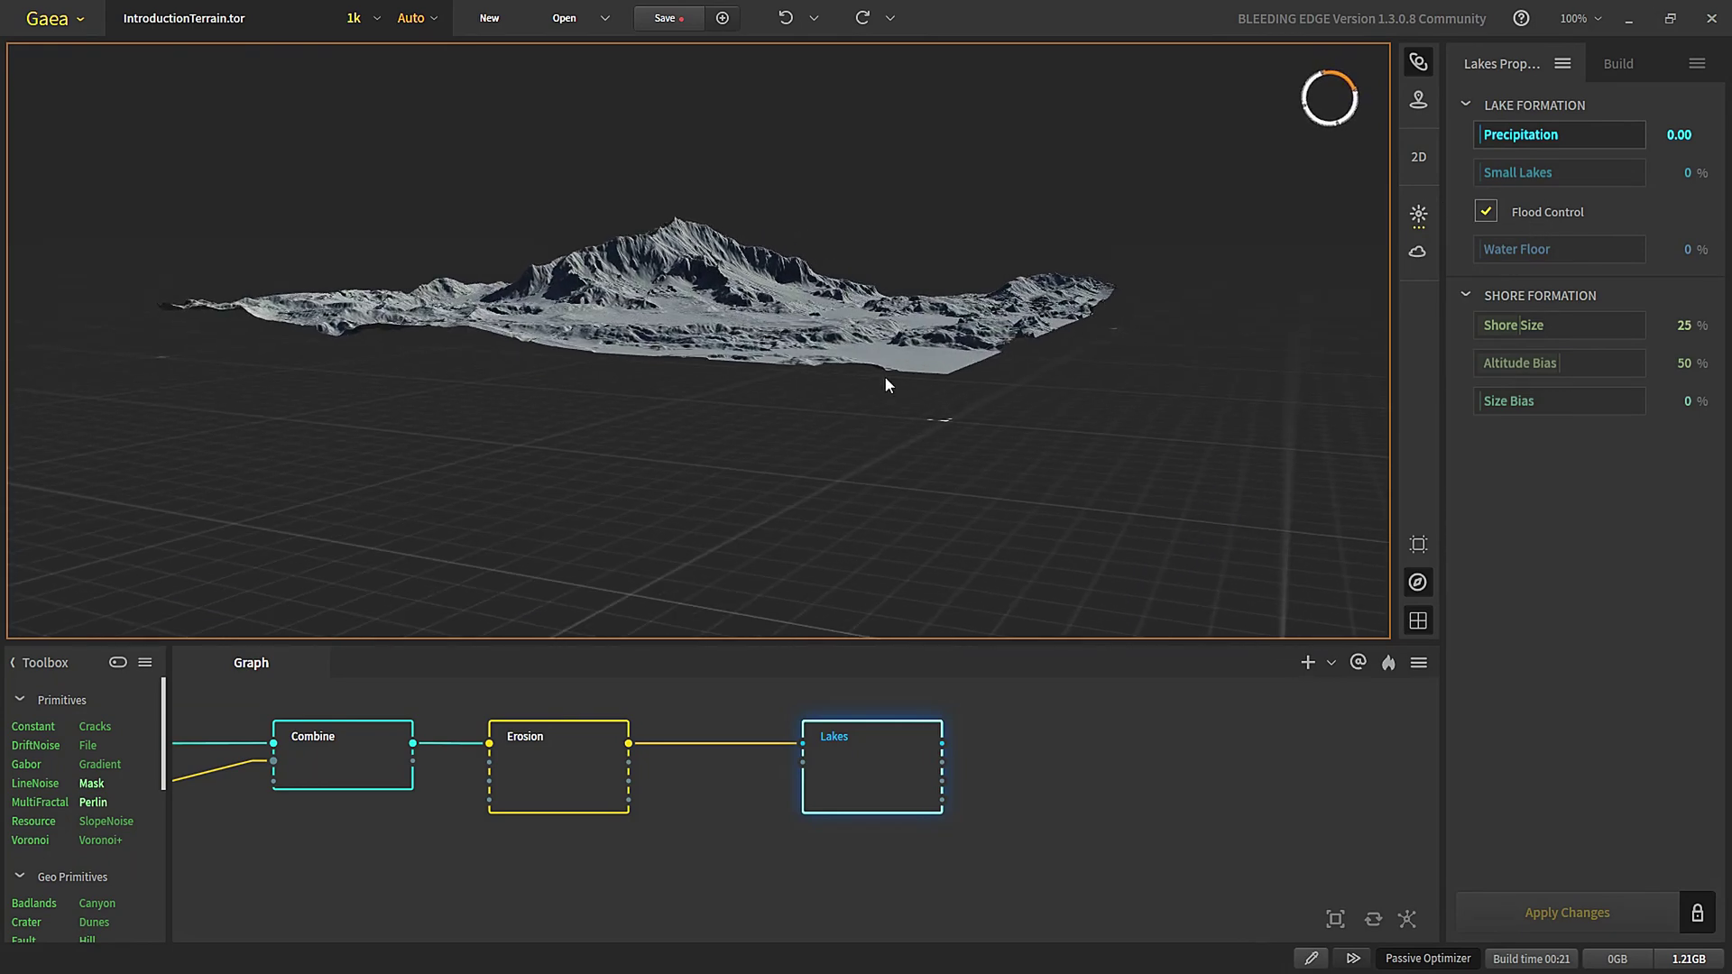
- Set the Lakes node's Water Floor to 8%
{"action": "left_click", "coordinate": [1490, 252]}
{"action": "left_click", "coordinate": [1600, 252]}
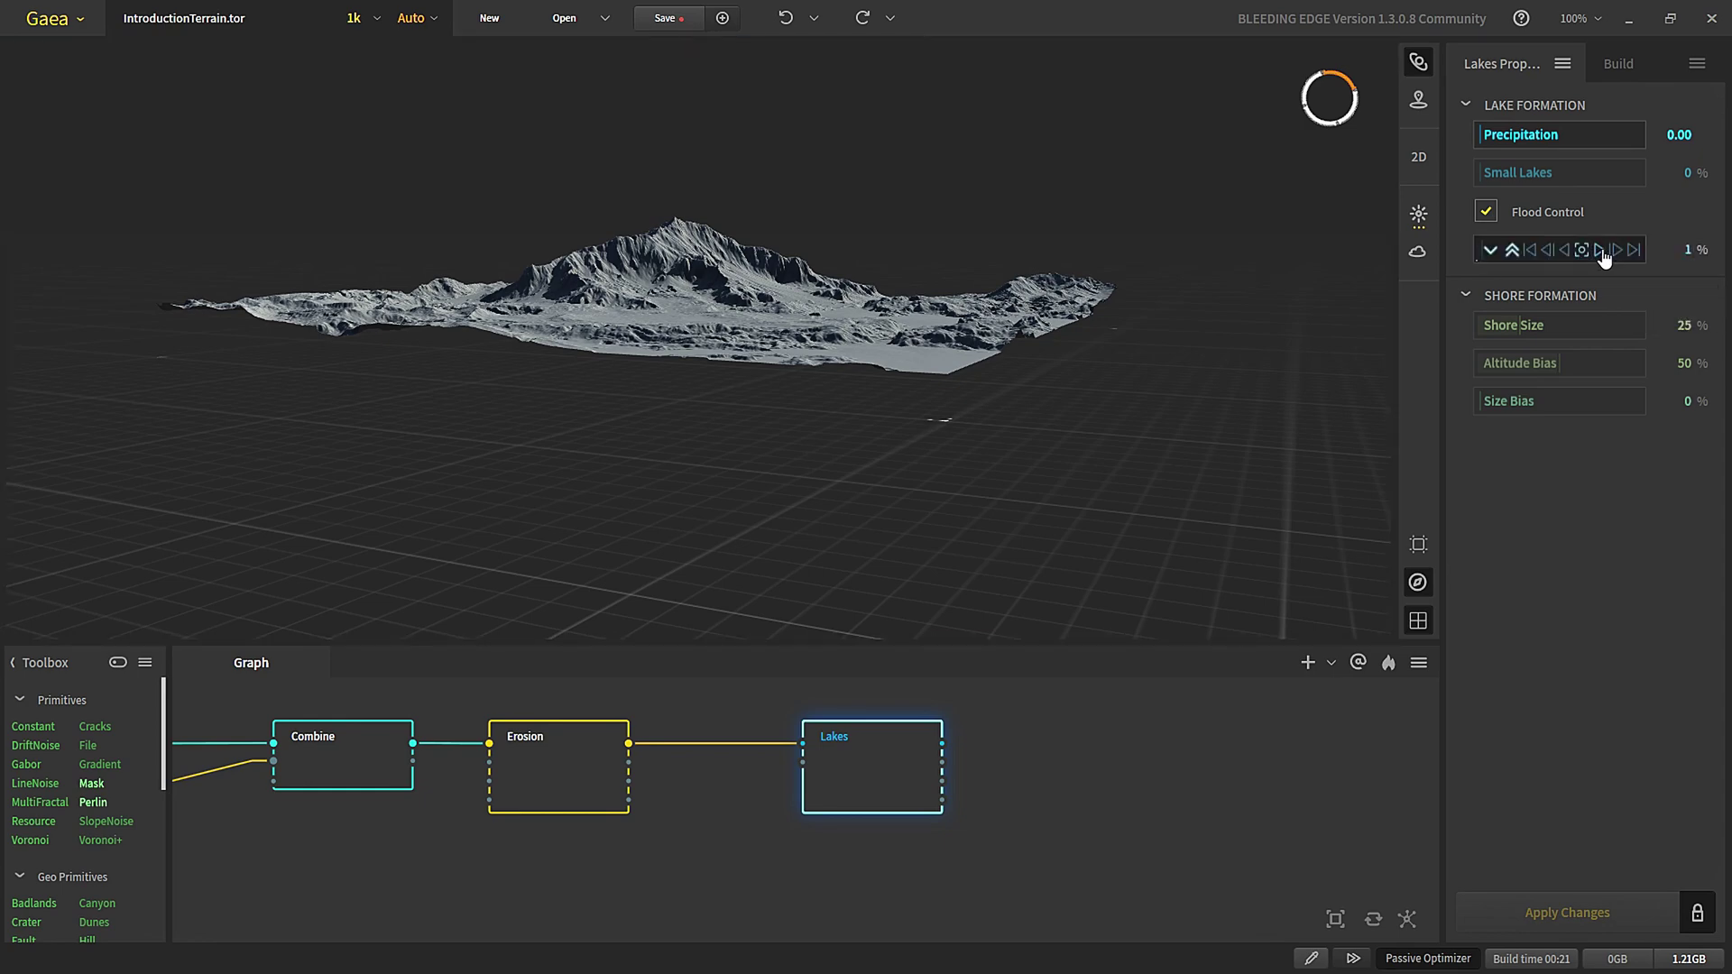
{"action": "left_click_drag", "start_coordinate": [910, 426], "coordinate": [862, 342]}
{"action": "left_click", "coordinate": [1497, 251]}
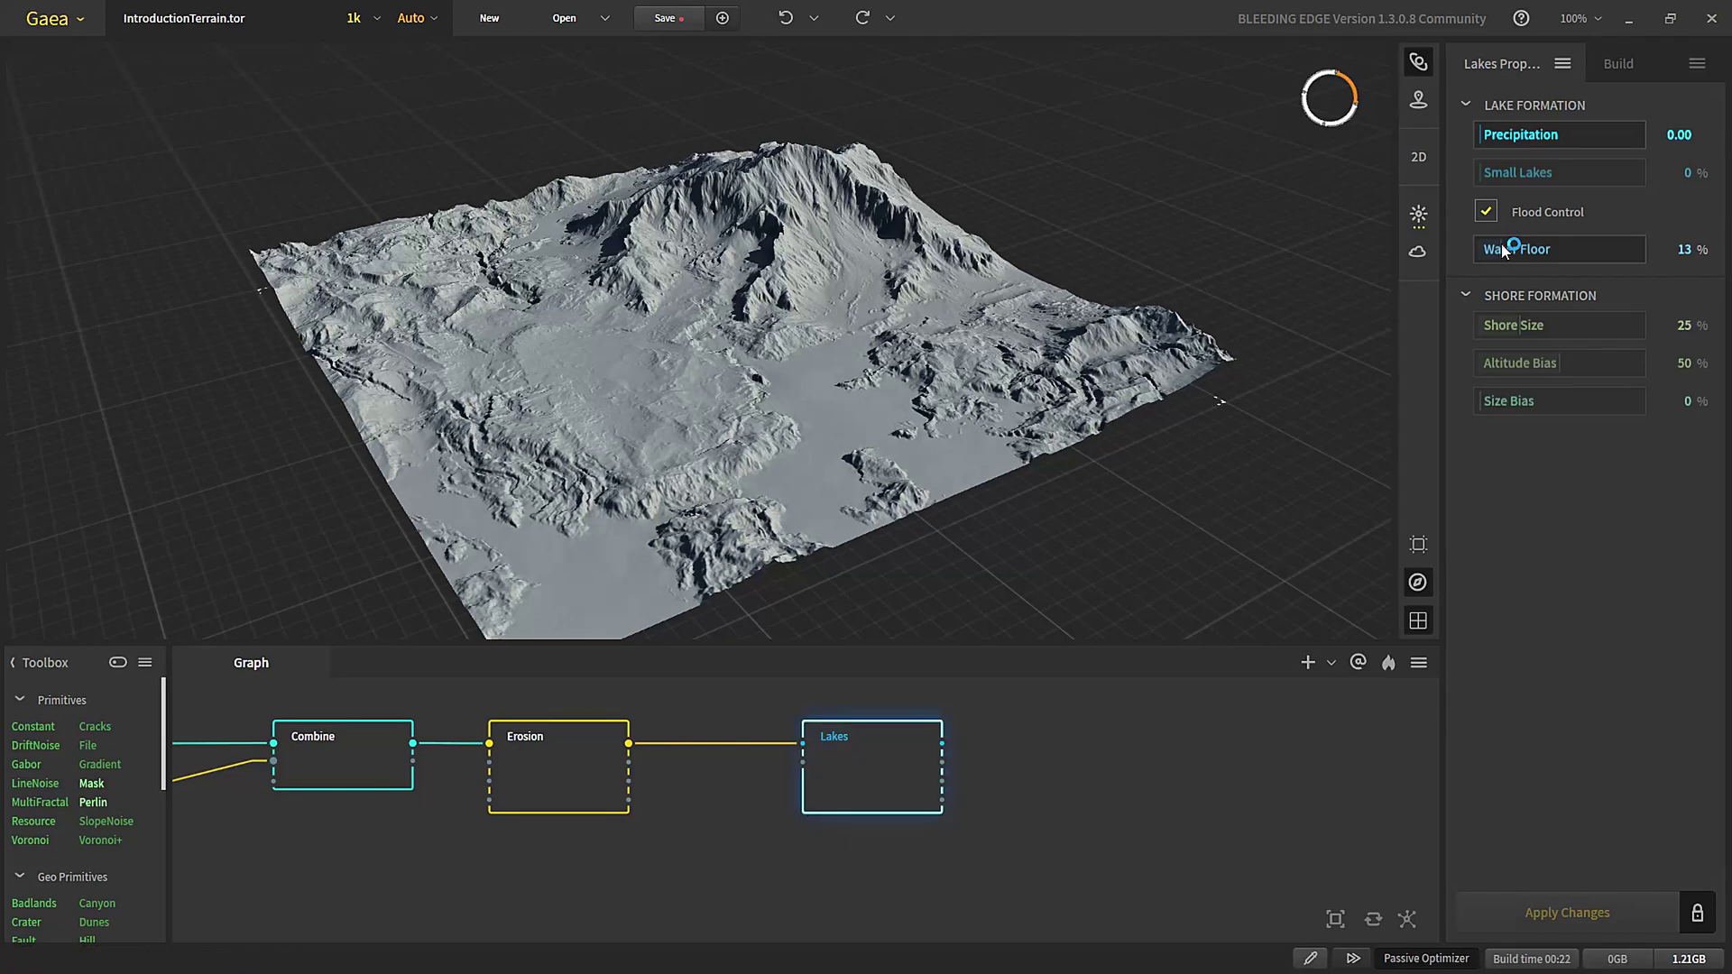
{"action": "left_click", "coordinate": [1489, 256]}
{"action": "mouse_move", "coordinate": [676, 579]}
{"action": "left_mouse_down"}
{"action": "mouse_move", "coordinate": [622, 570]}
{"action": "mouse_move", "coordinate": [645, 577]}
{"action": "left_mouse_up"}
{"action": "right_click", "coordinate": [1497, 251]}
{"action": "left_click", "coordinate": [1598, 254]}
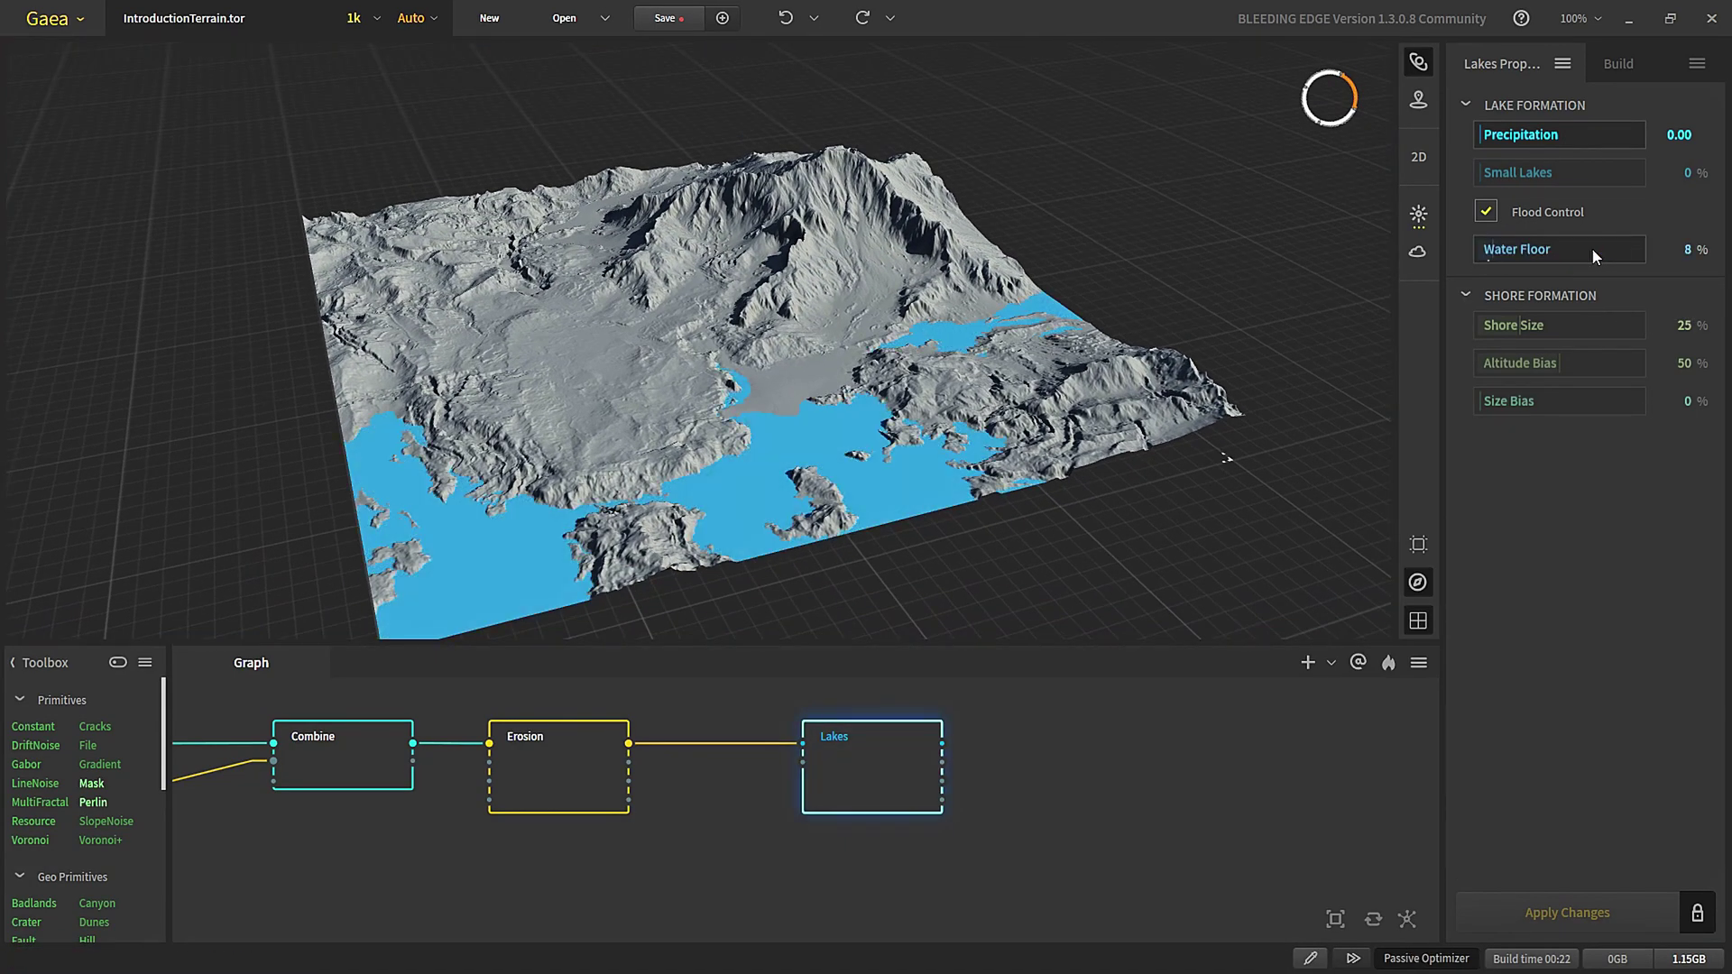
- Examine the flooded terrain from several sides, checking the water around the coastline, islands and terrain borders
{"action": "left_click_drag", "start_coordinate": [755, 480], "coordinate": [697, 449]}
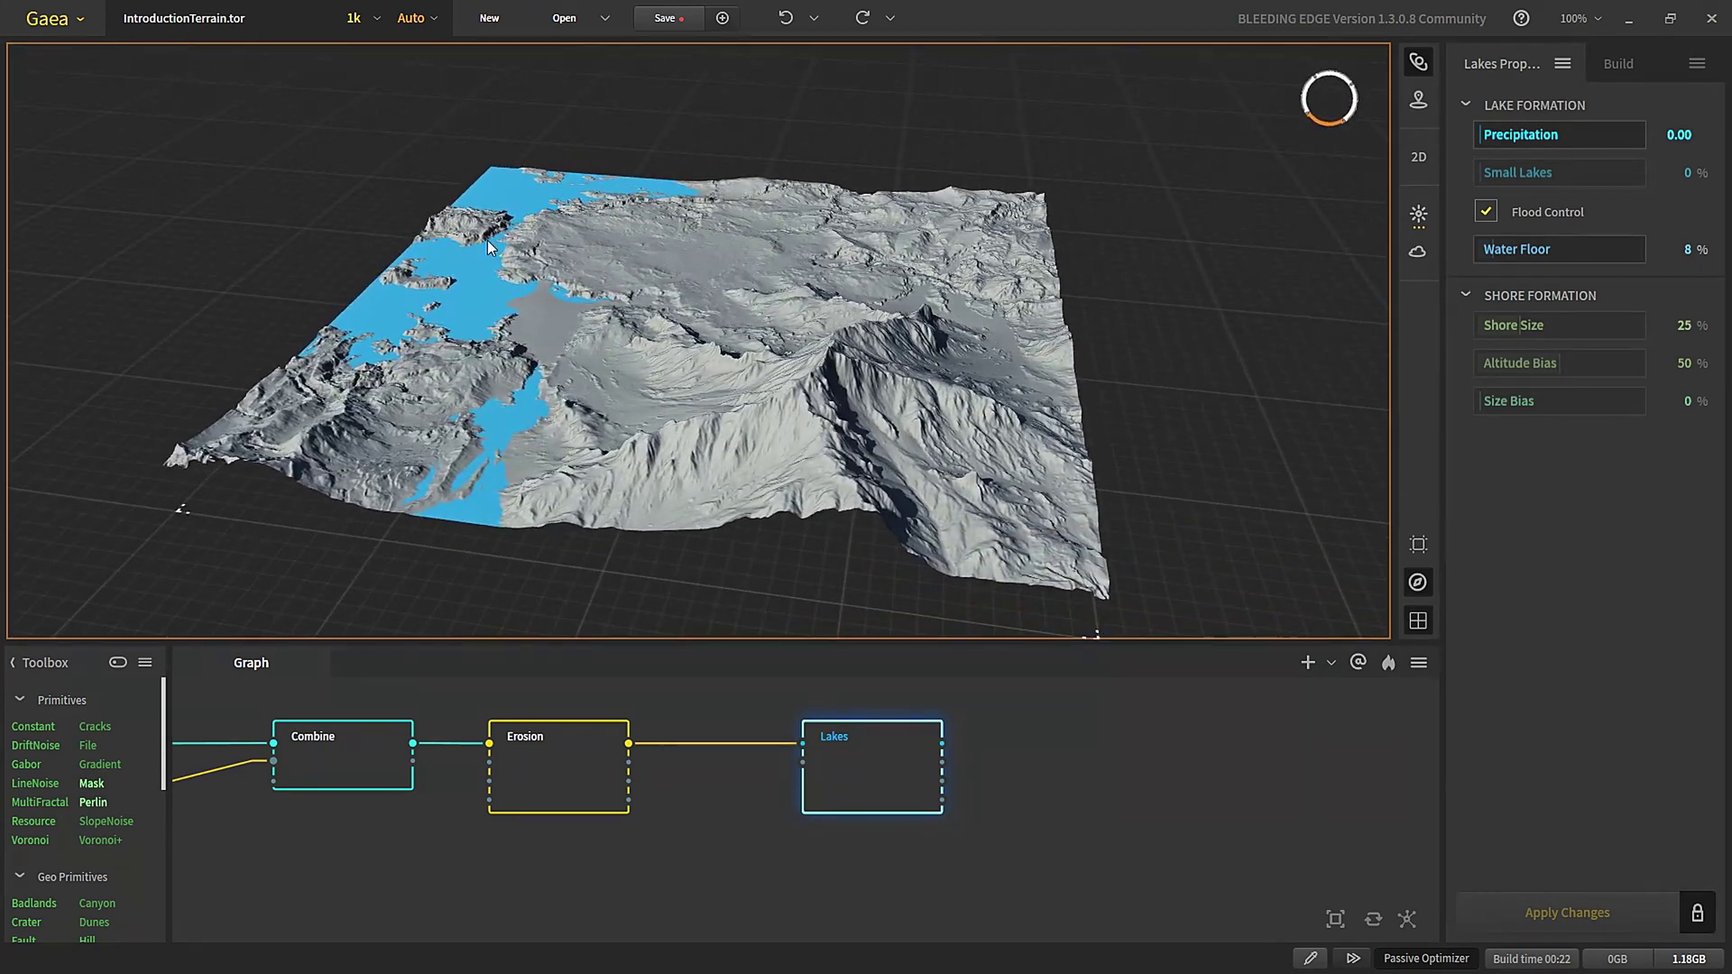
{"action": "mouse_move", "coordinate": [517, 451]}
{"action": "left_mouse_down"}
{"action": "mouse_move", "coordinate": [571, 501]}
{"action": "mouse_move", "coordinate": [766, 485]}
{"action": "mouse_move", "coordinate": [783, 506]}
{"action": "mouse_move", "coordinate": [1055, 395]}
{"action": "mouse_move", "coordinate": [974, 509]}
{"action": "mouse_move", "coordinate": [939, 421]}
{"action": "mouse_move", "coordinate": [532, 449]}
{"action": "left_mouse_up"}
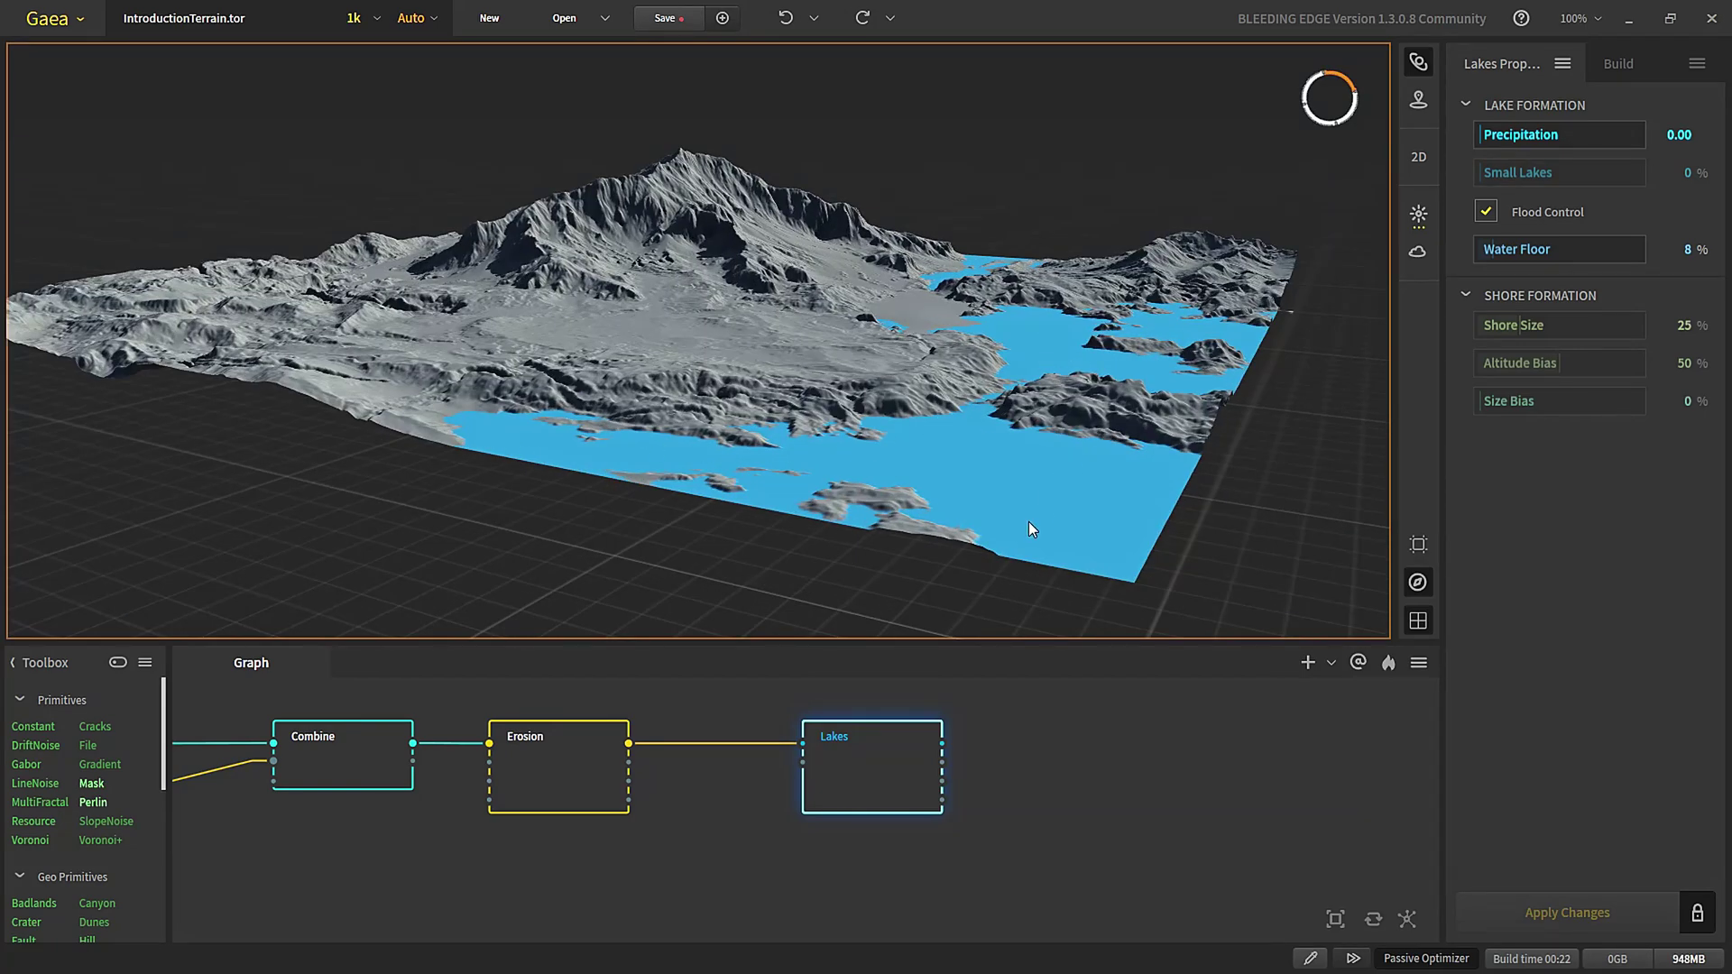
{"action": "left_click_drag", "start_coordinate": [1028, 521], "coordinate": [1003, 435]}
{"action": "scroll", "coordinate": [916, 485], "scroll_direction": "down", "scroll_amount": 8}
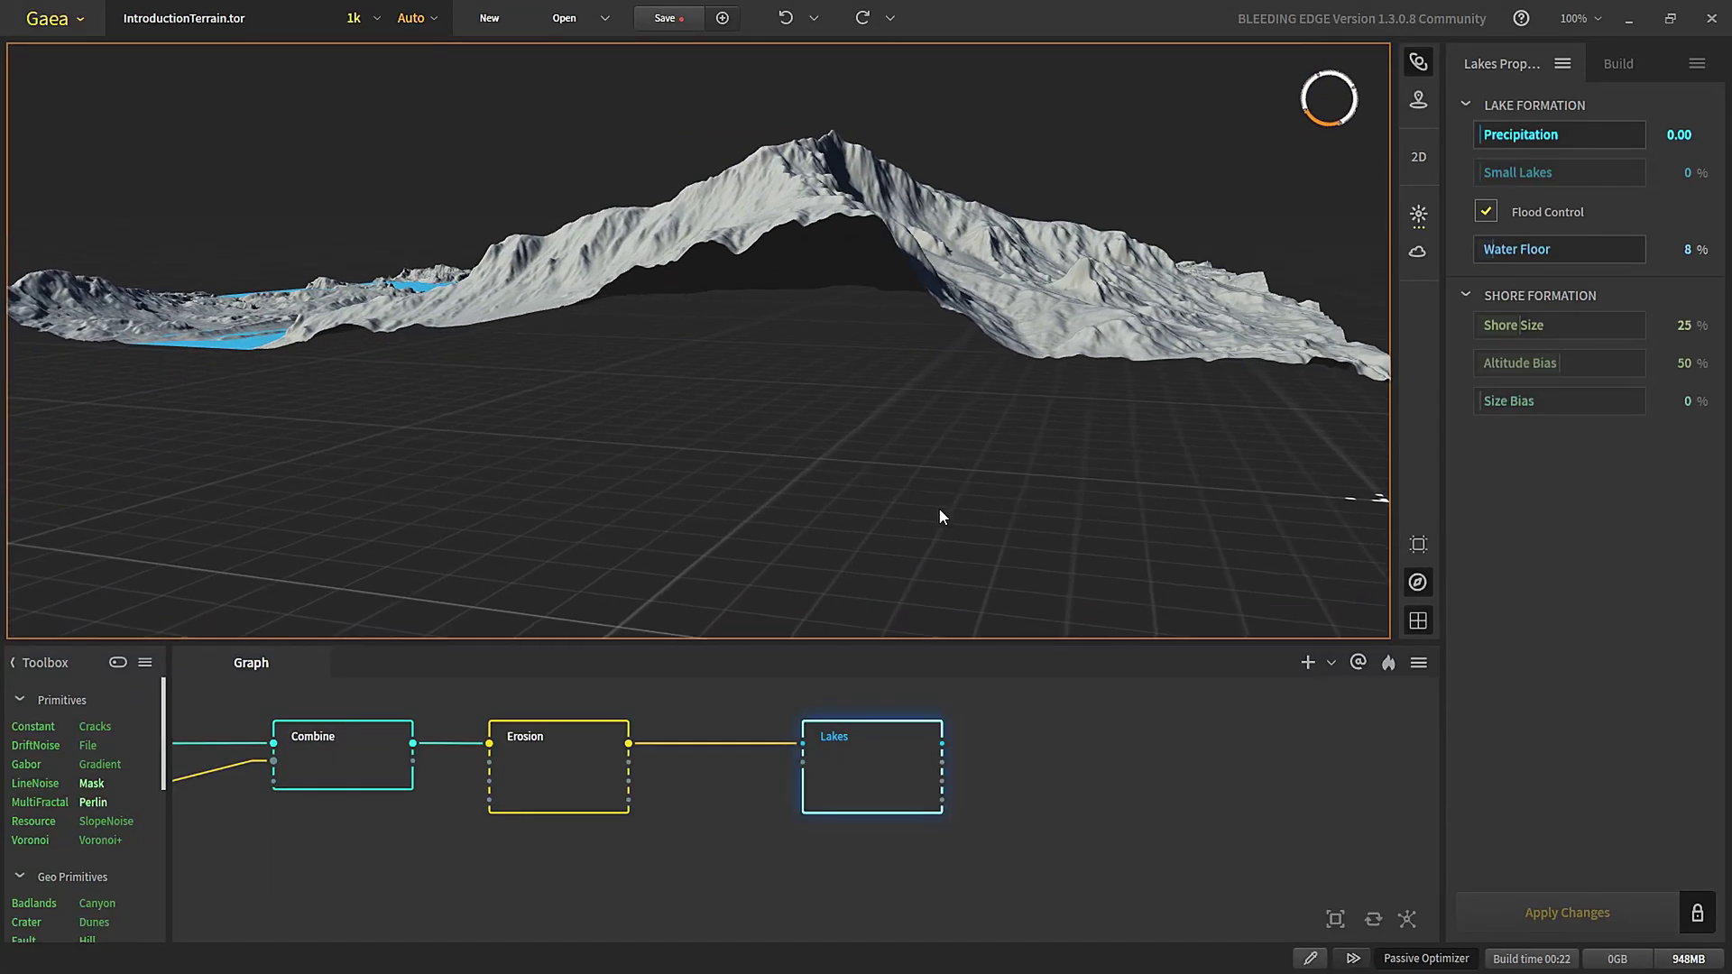
{"action": "left_click_drag", "start_coordinate": [938, 434], "coordinate": [937, 441]}
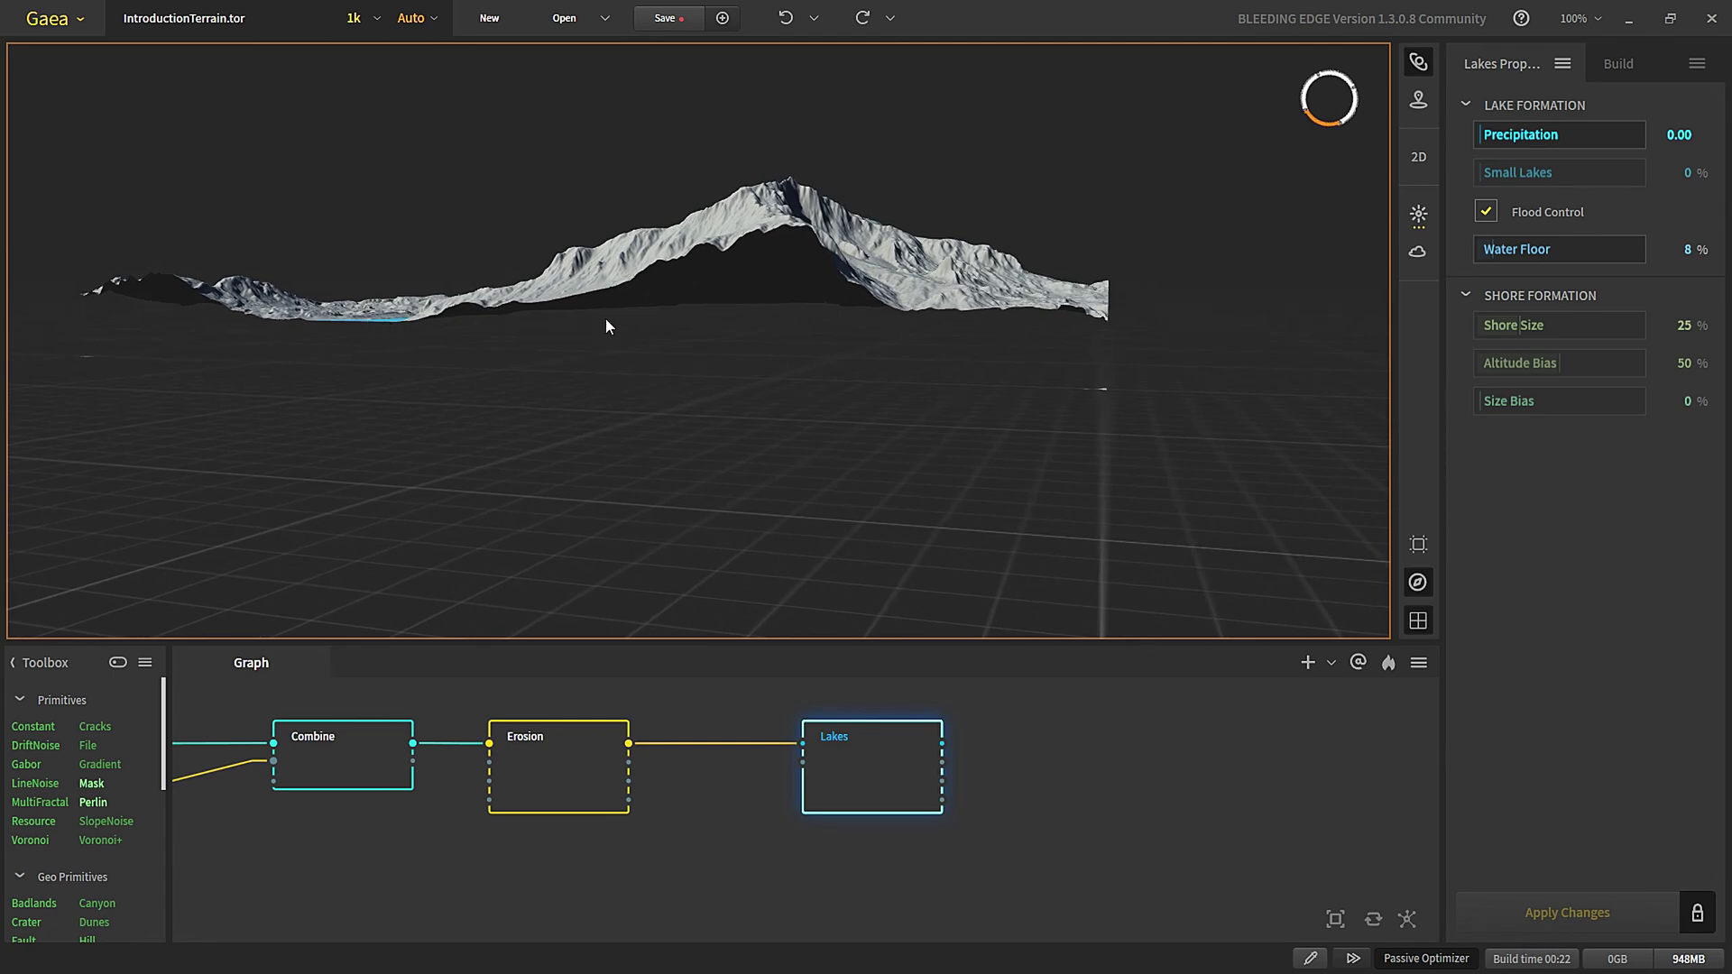
{"action": "left_click_drag", "start_coordinate": [1153, 346], "coordinate": [904, 442]}
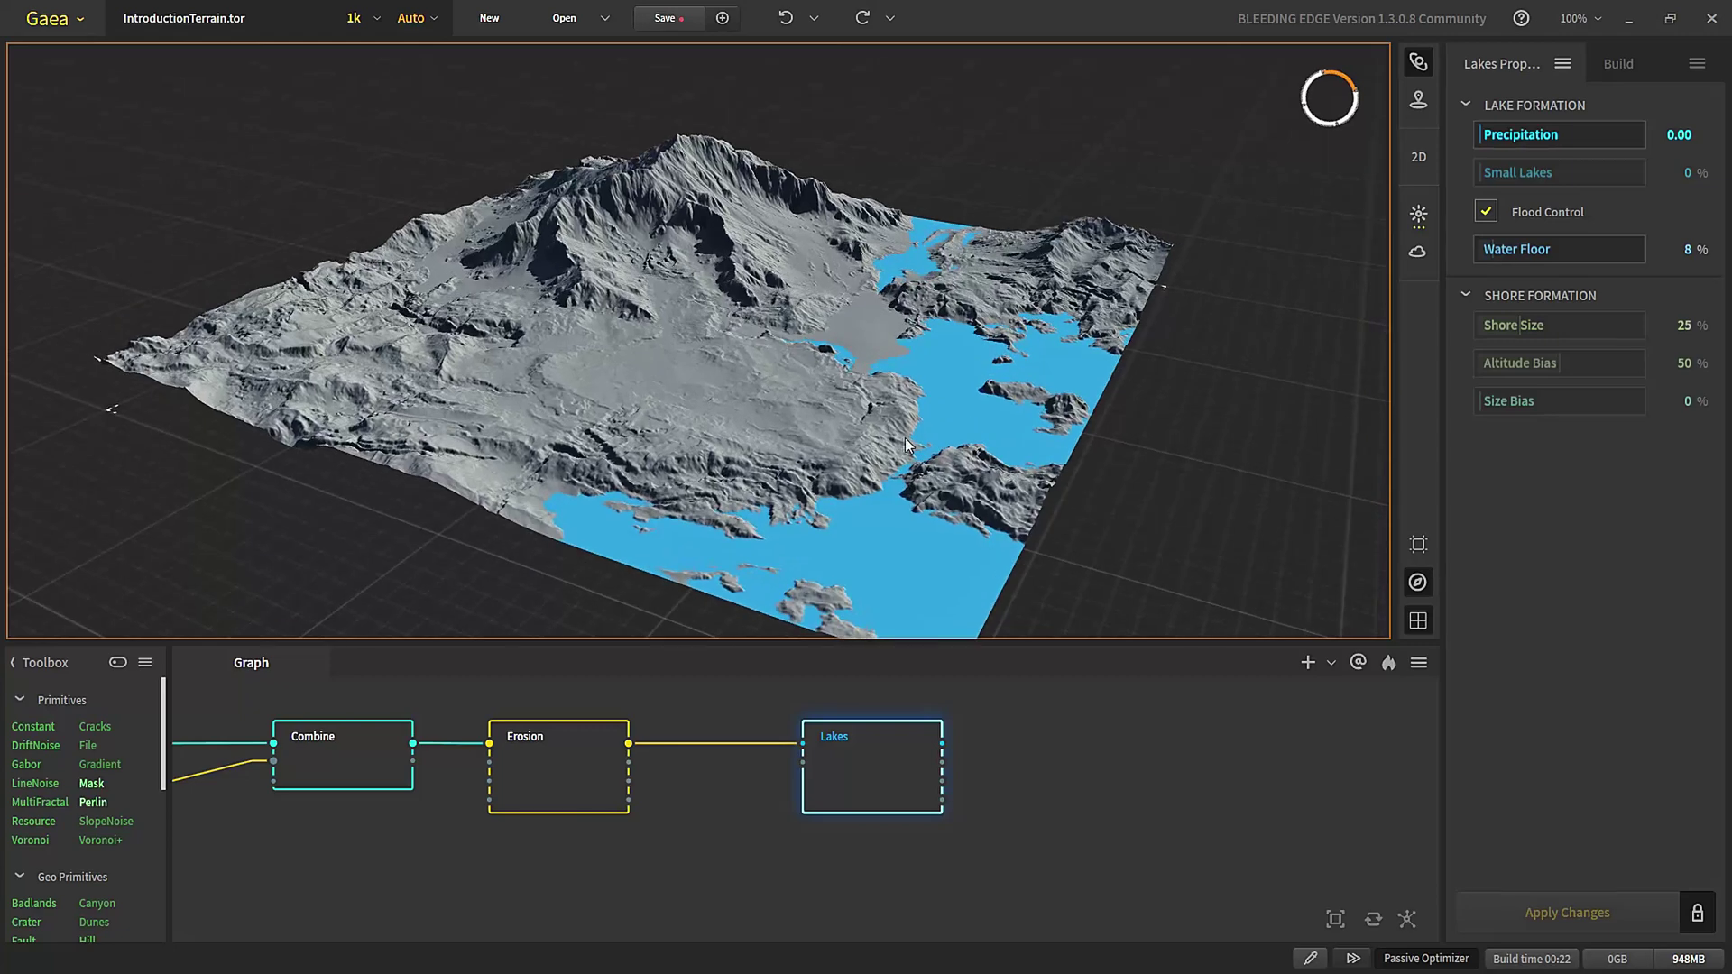
{"action": "left_click_drag", "start_coordinate": [875, 503], "coordinate": [742, 449]}
{"action": "scroll", "coordinate": [747, 372], "scroll_direction": "down", "scroll_amount": 3}
{"action": "scroll", "coordinate": [742, 447], "scroll_direction": "up", "scroll_amount": 3}
{"action": "scroll", "coordinate": [743, 445], "scroll_direction": "down", "scroll_amount": 1}
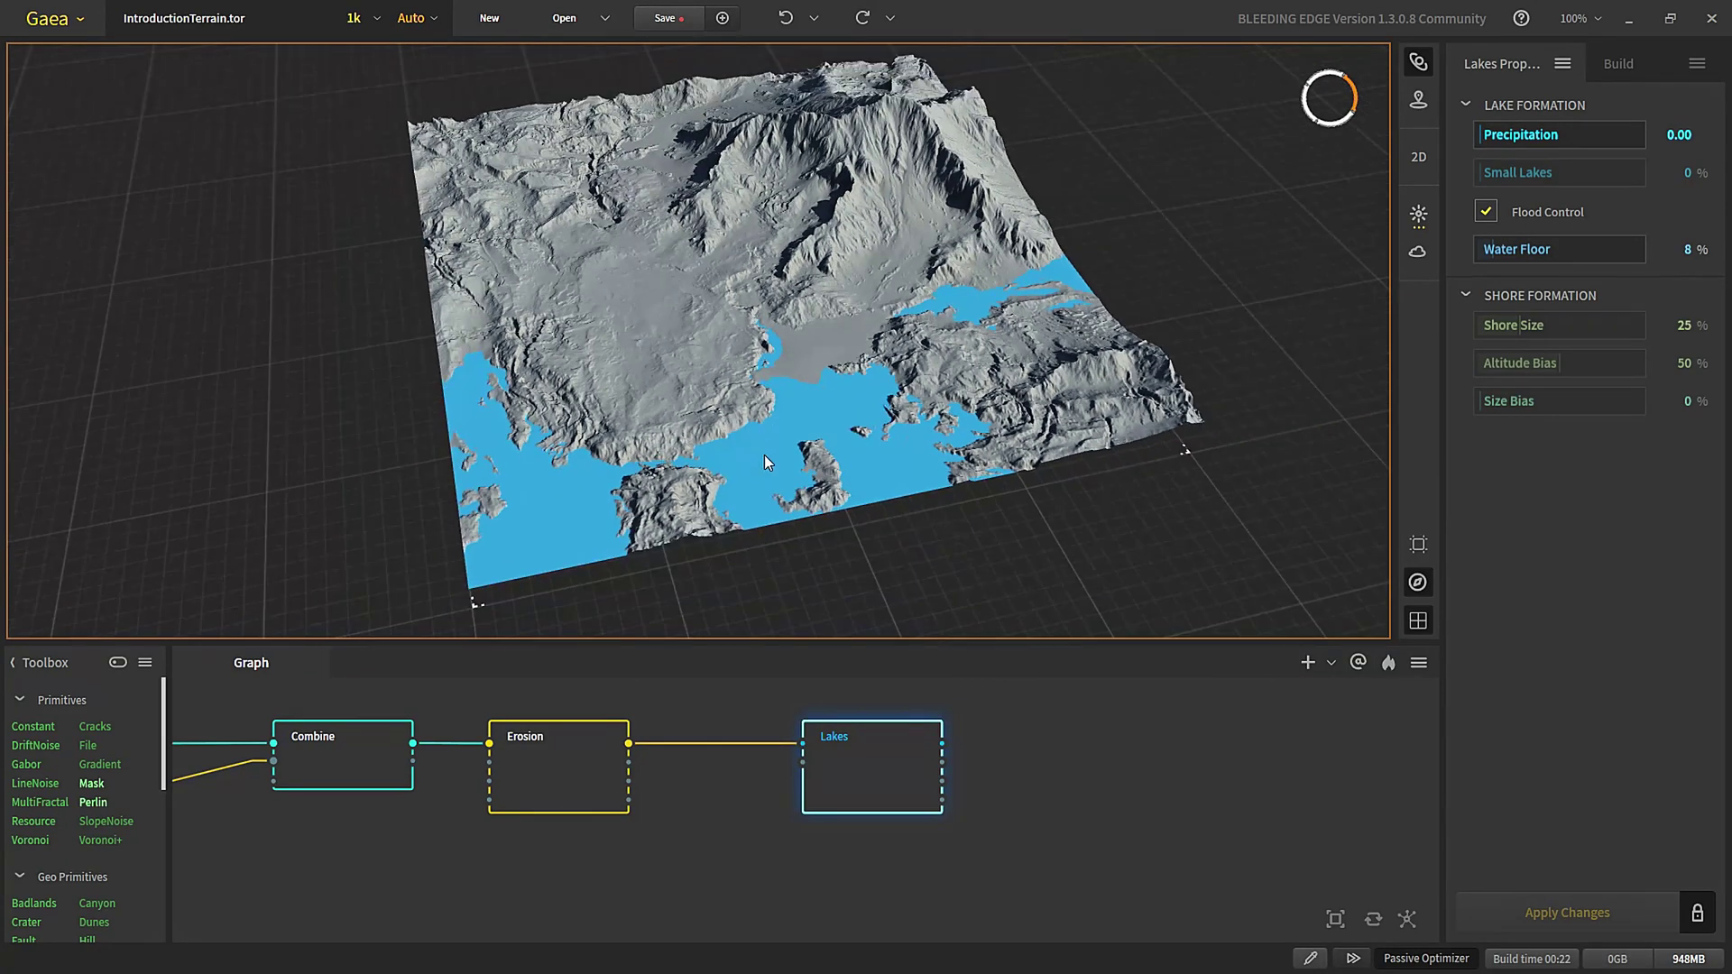
{"action": "scroll", "coordinate": [764, 454], "scroll_direction": "up", "scroll_amount": 2}
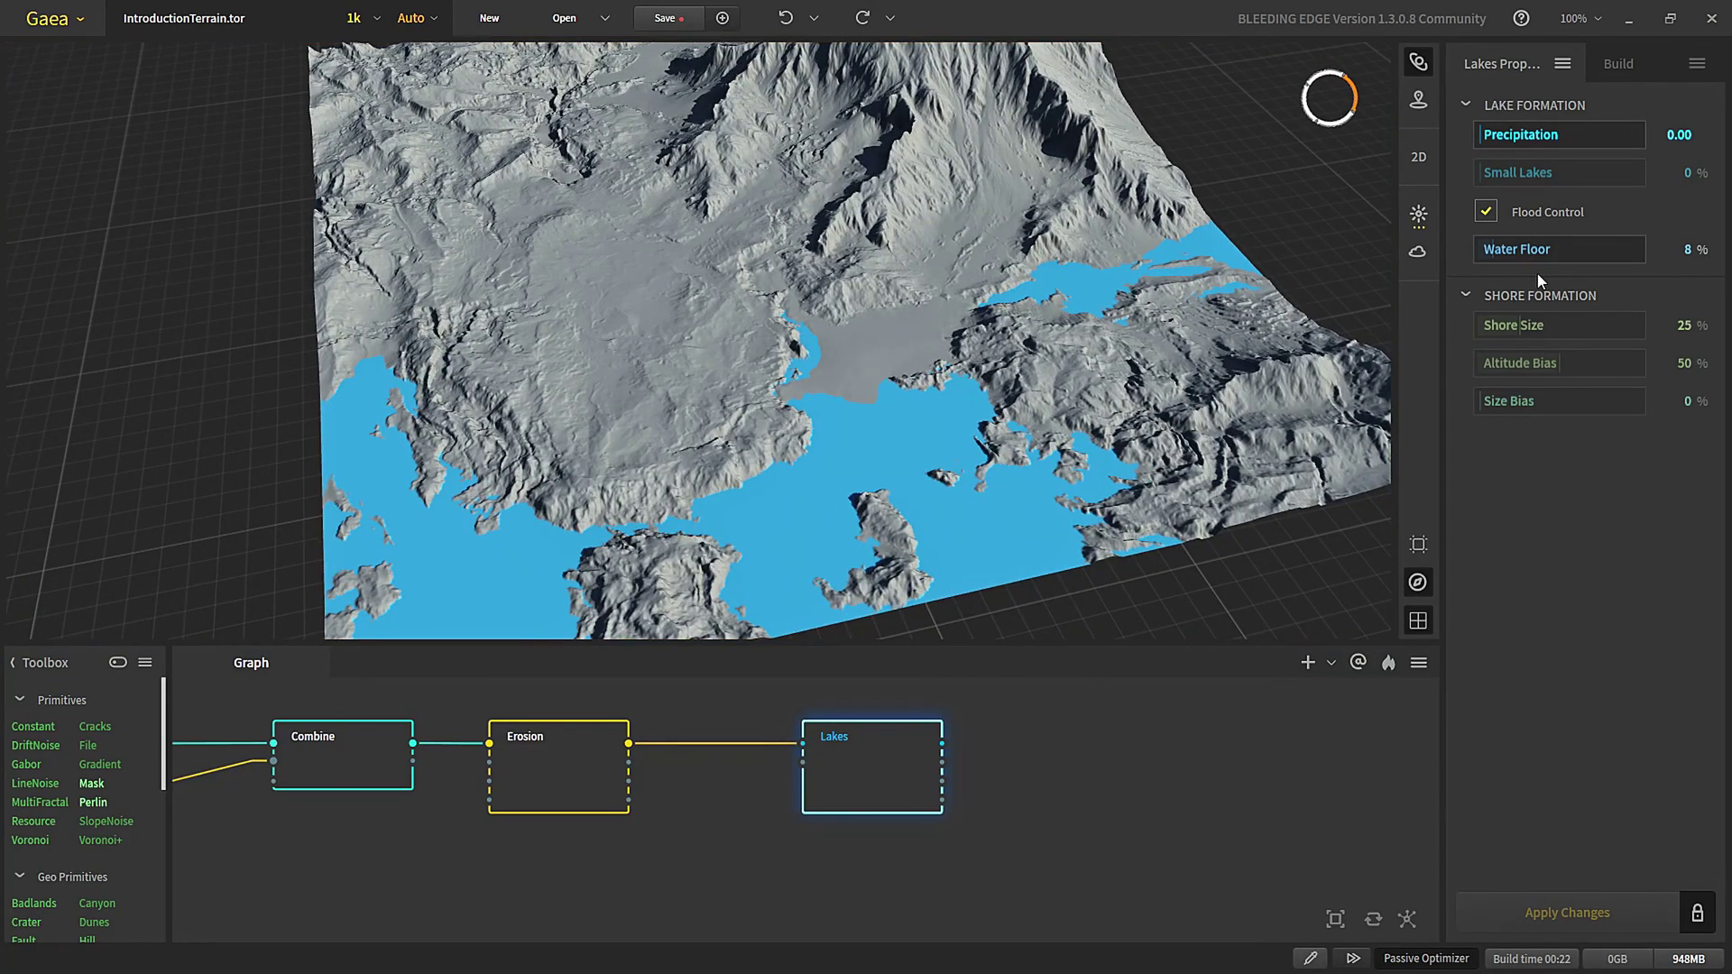
- Try neighbouring Water Floor values on the Lakes node and settle on 8%
{"action": "left_click", "coordinate": [1563, 250]}
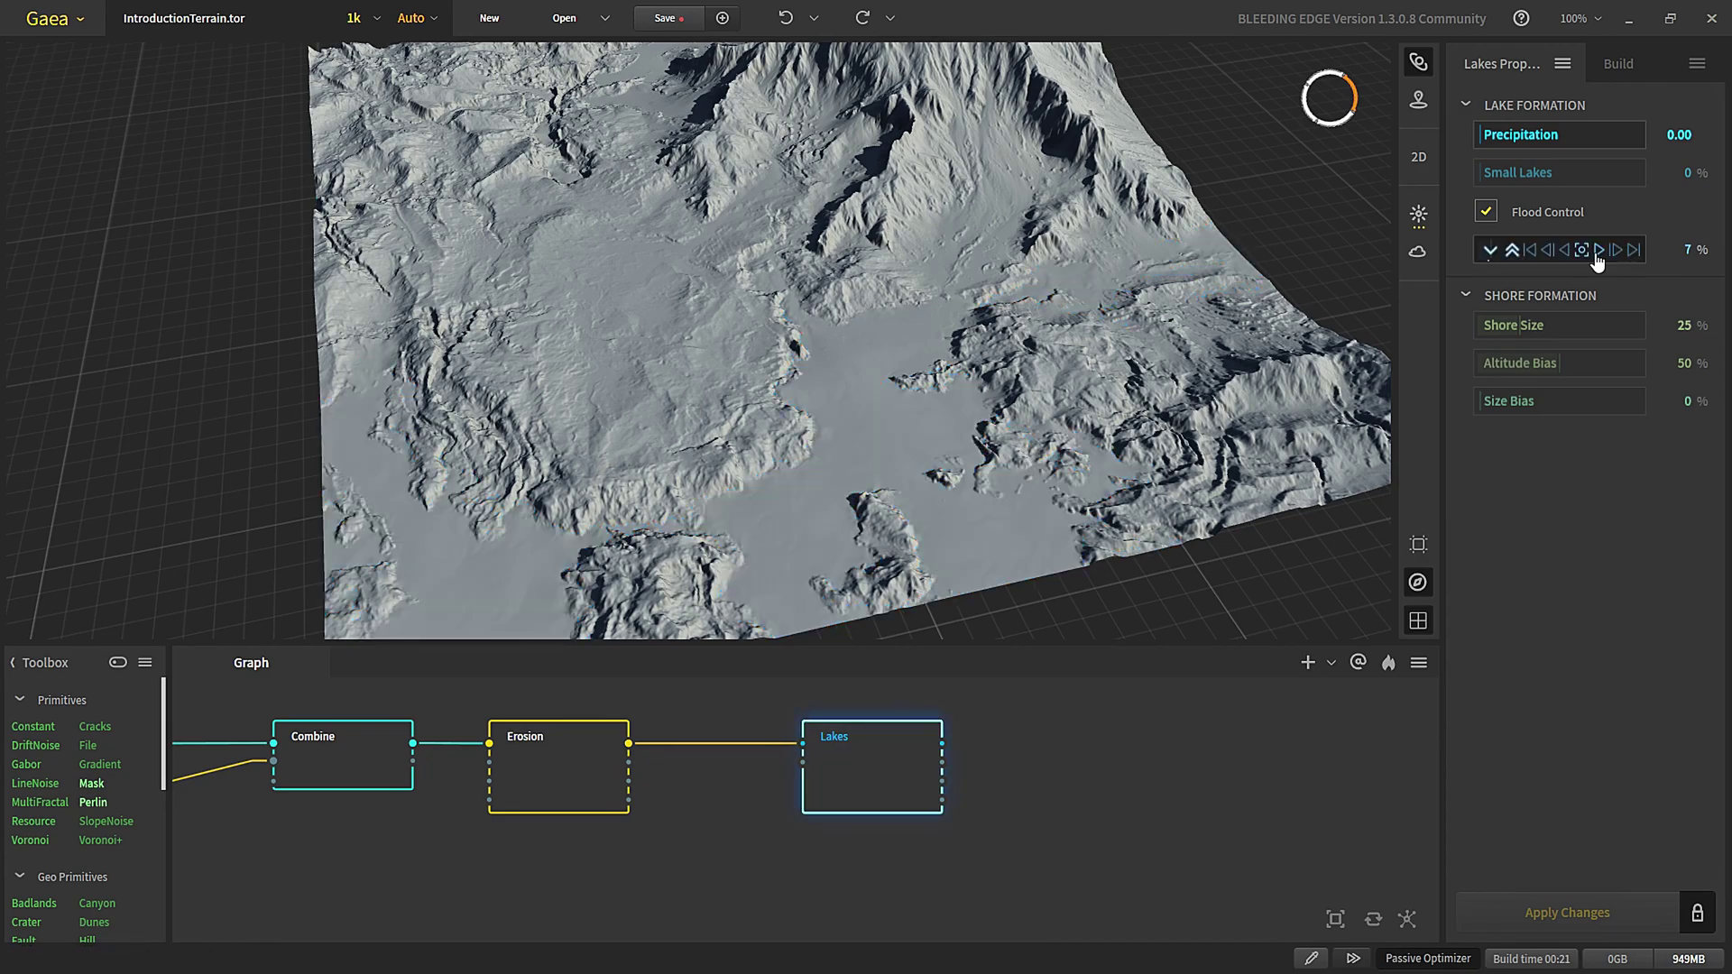
{"action": "left_click", "coordinate": [1596, 255]}
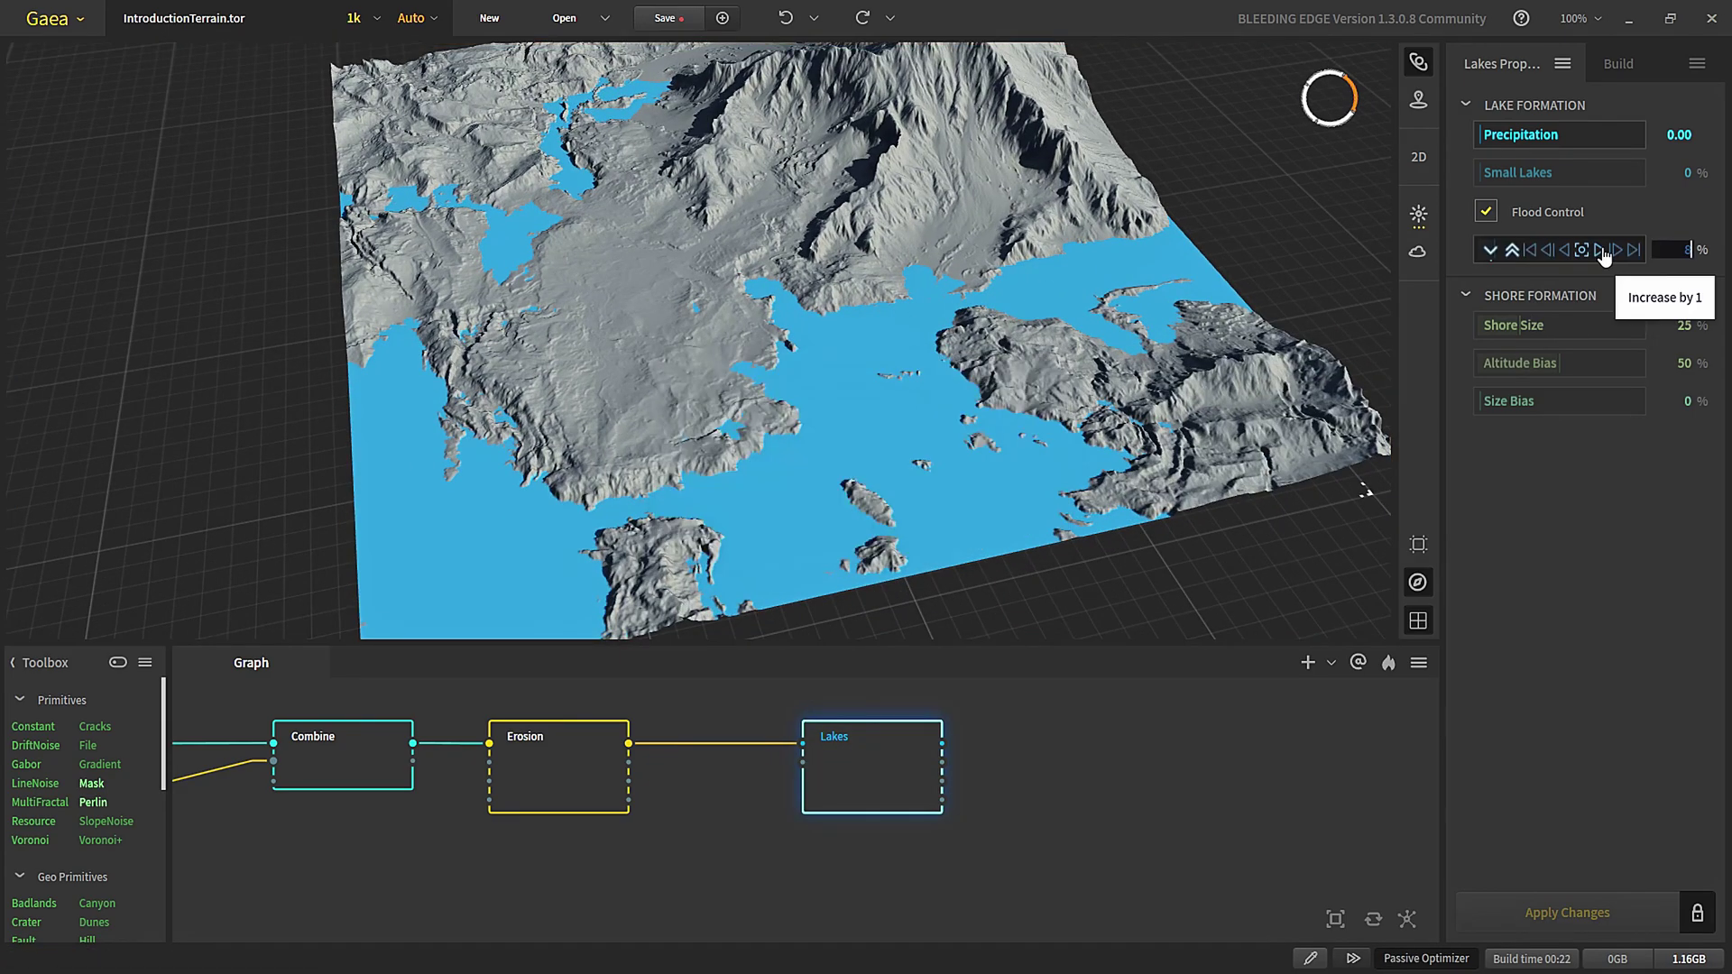
{"action": "left_click", "coordinate": [1567, 253]}
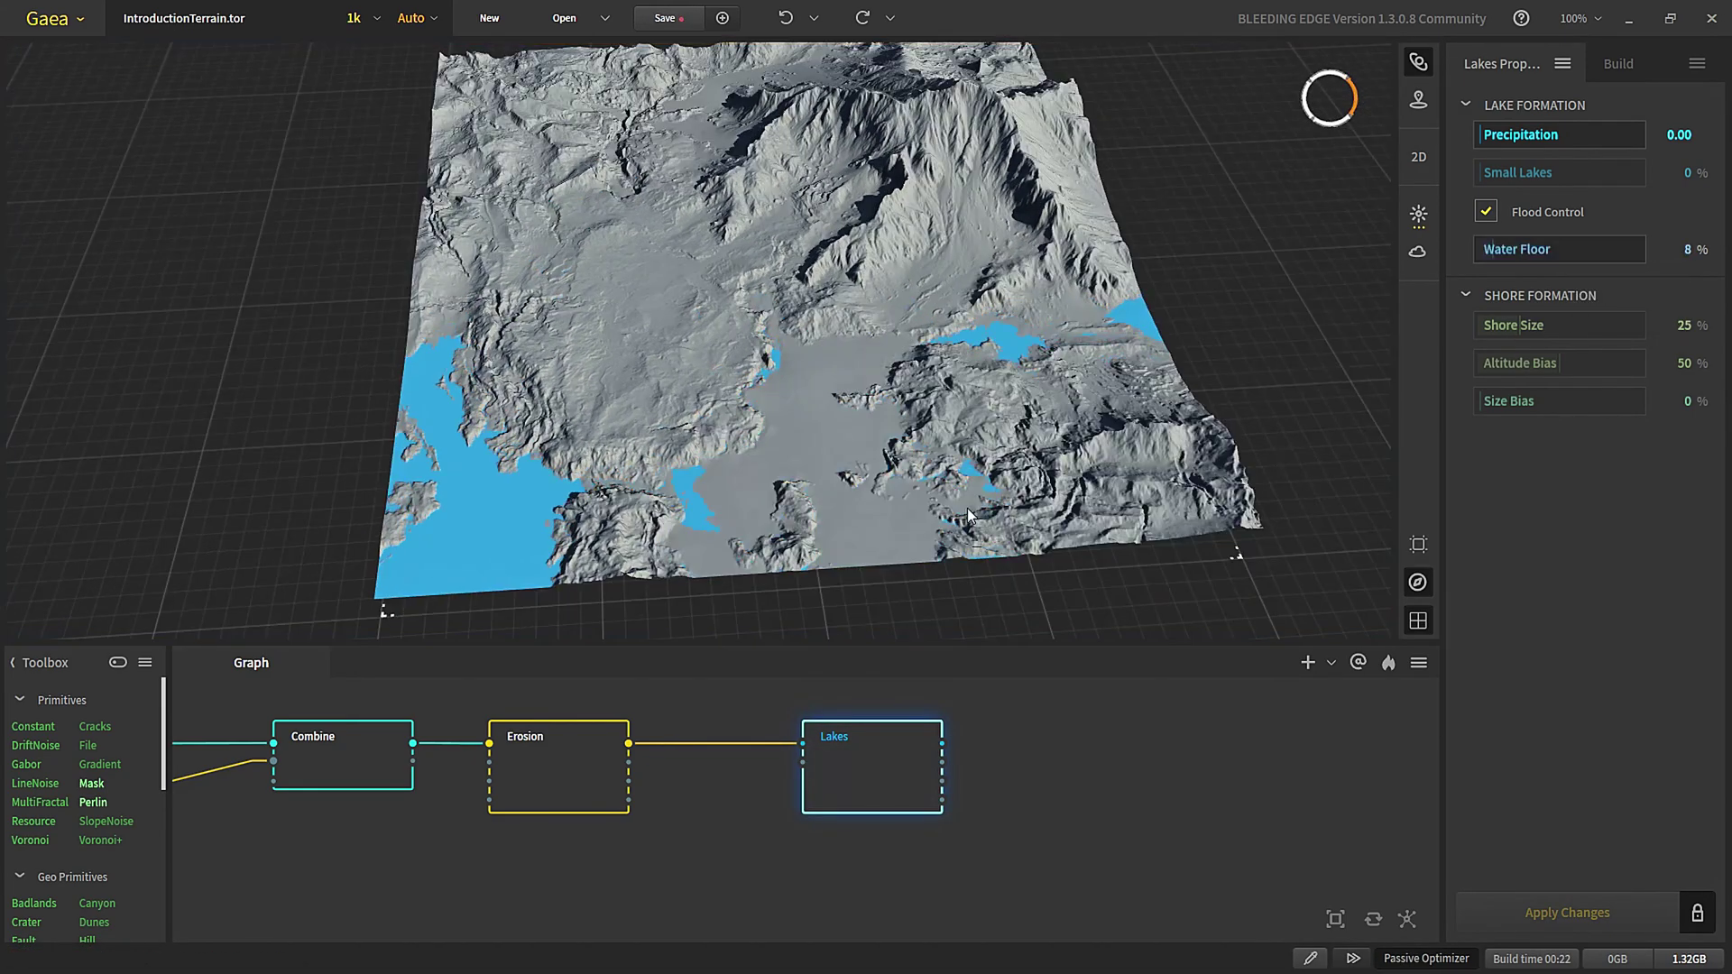
- Compare the Erosion node's terrain with the Lakes node's water up close around the inlet and islands
{"action": "left_click_drag", "start_coordinate": [967, 507], "coordinate": [787, 501]}
{"action": "left_click", "coordinate": [577, 771]}
{"action": "left_click_drag", "start_coordinate": [705, 572], "coordinate": [593, 328]}
{"action": "right_click_drag", "start_coordinate": [594, 327], "coordinate": [790, 222]}
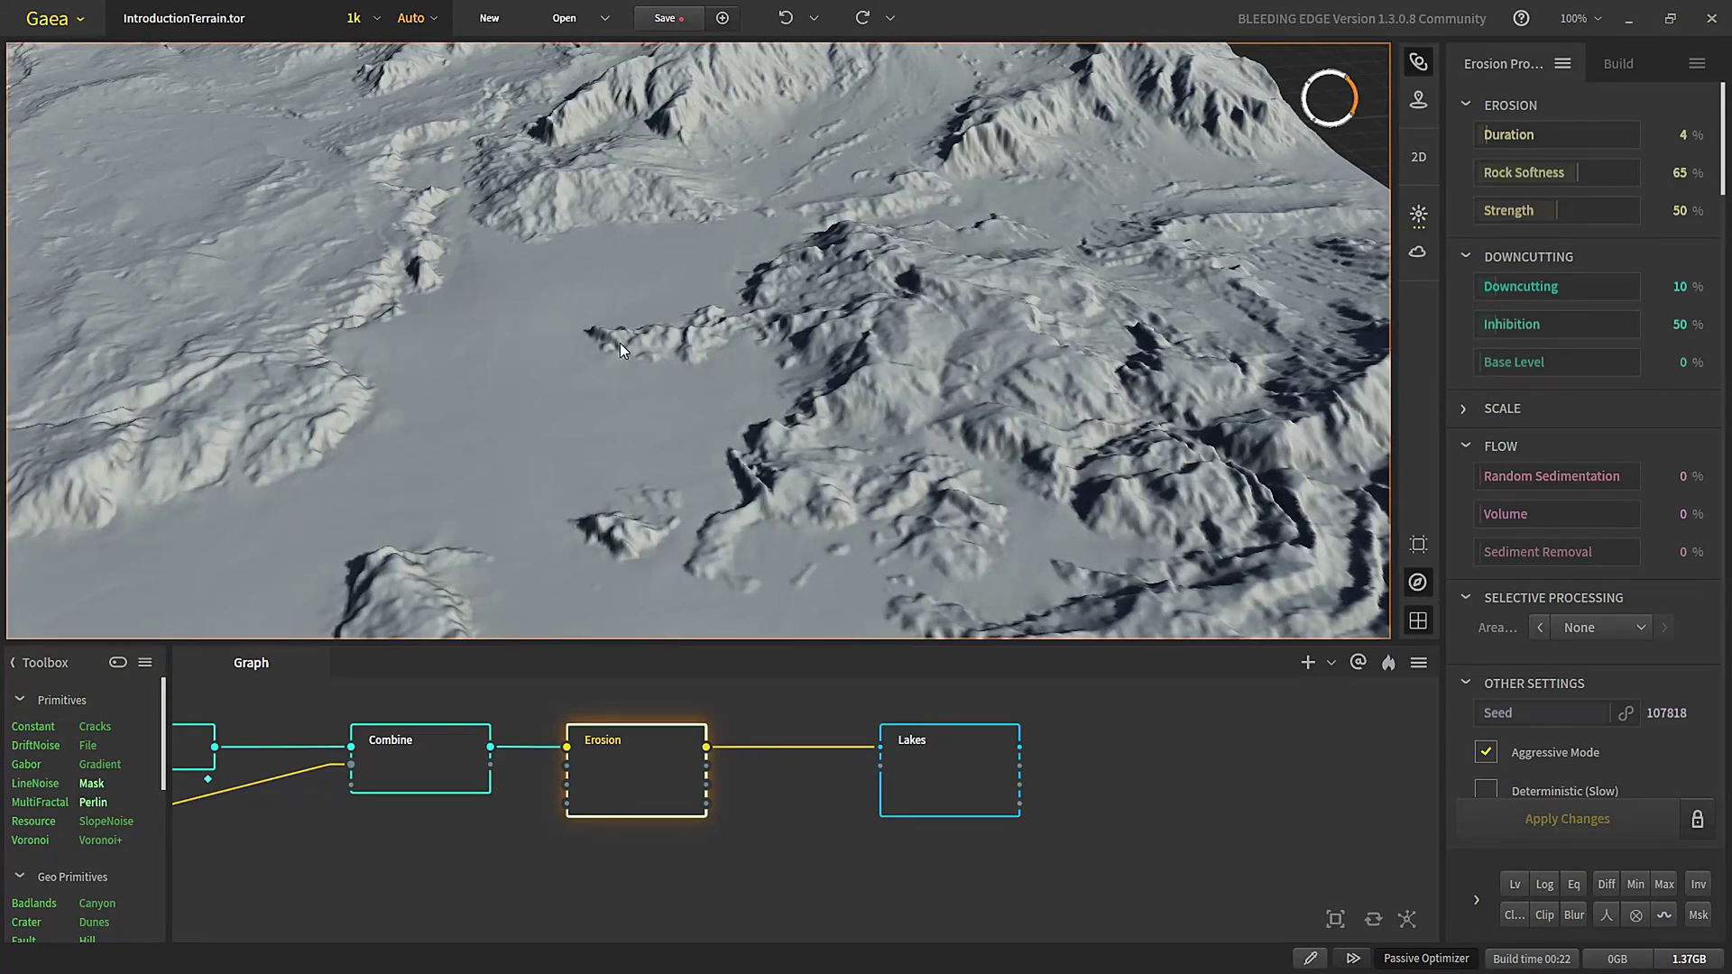
{"action": "scroll", "coordinate": [820, 803], "scroll_direction": "down", "scroll_amount": 2}
{"action": "left_click", "coordinate": [784, 798]}
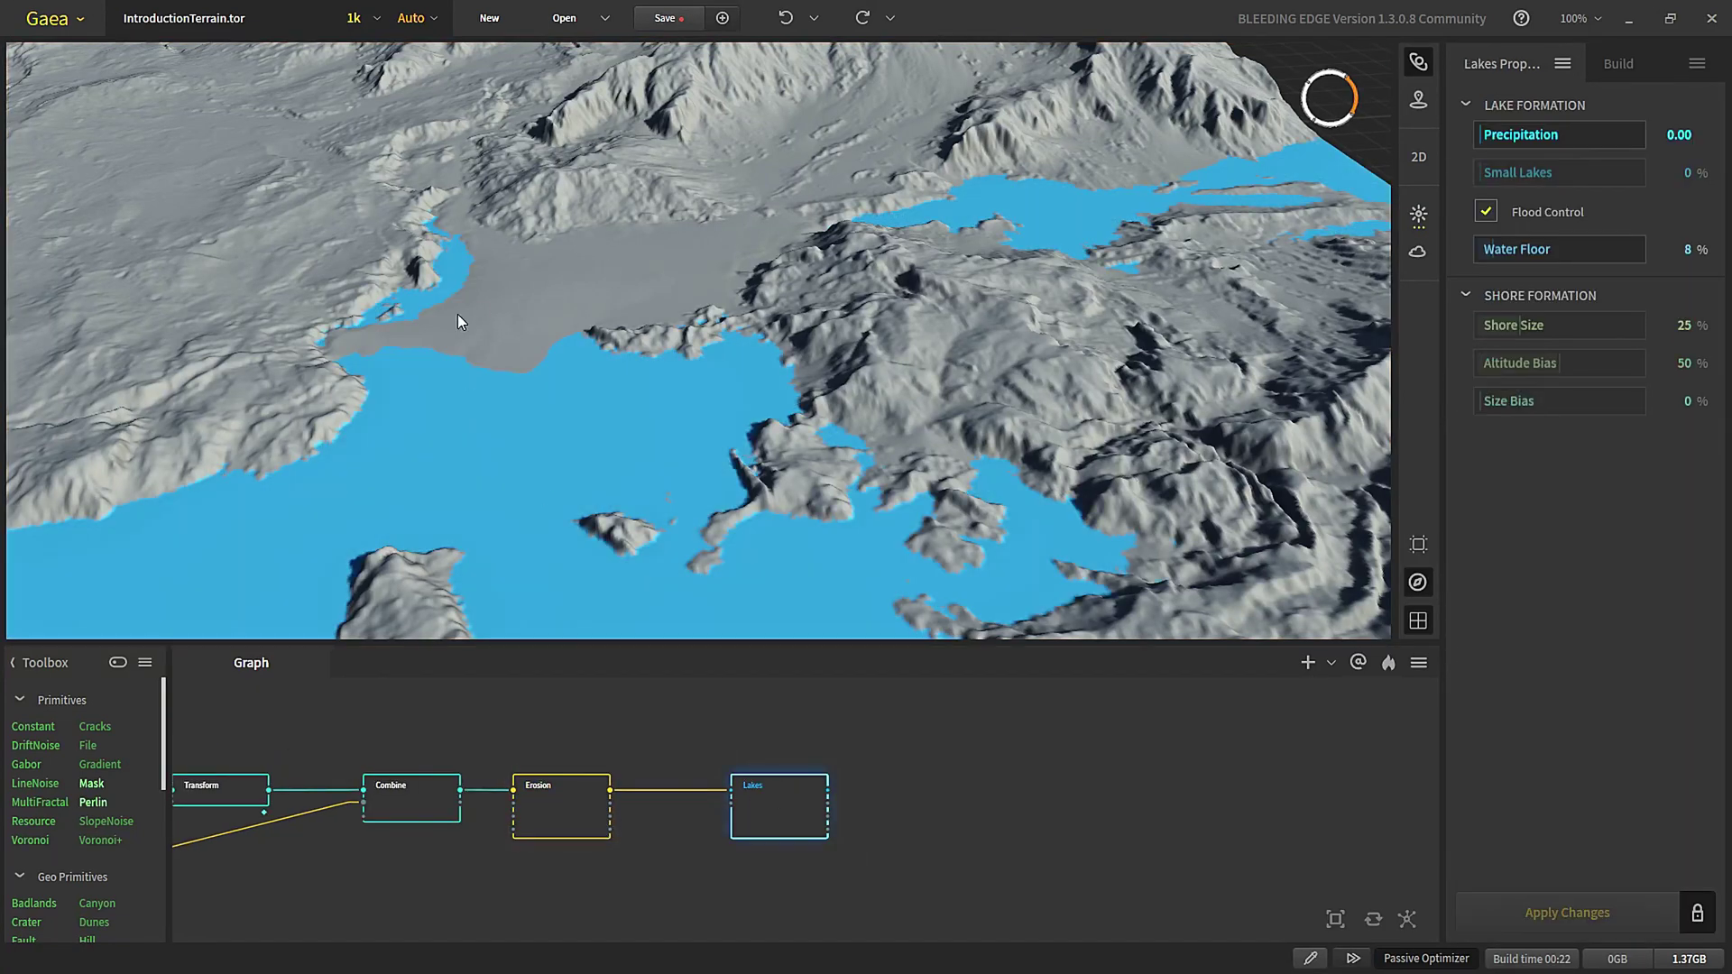
- Move the Lakes node away to make room and insert a second Erosion node between the existing Erosion and Lakes nodes
{"action": "scroll", "coordinate": [778, 778], "scroll_direction": "up", "scroll_amount": 2}
{"action": "left_click_drag", "start_coordinate": [789, 816], "coordinate": [1030, 820]}
{"action": "left_click", "coordinate": [462, 848]}
{"action": "left_click_drag", "start_coordinate": [506, 807], "coordinate": [614, 754]}
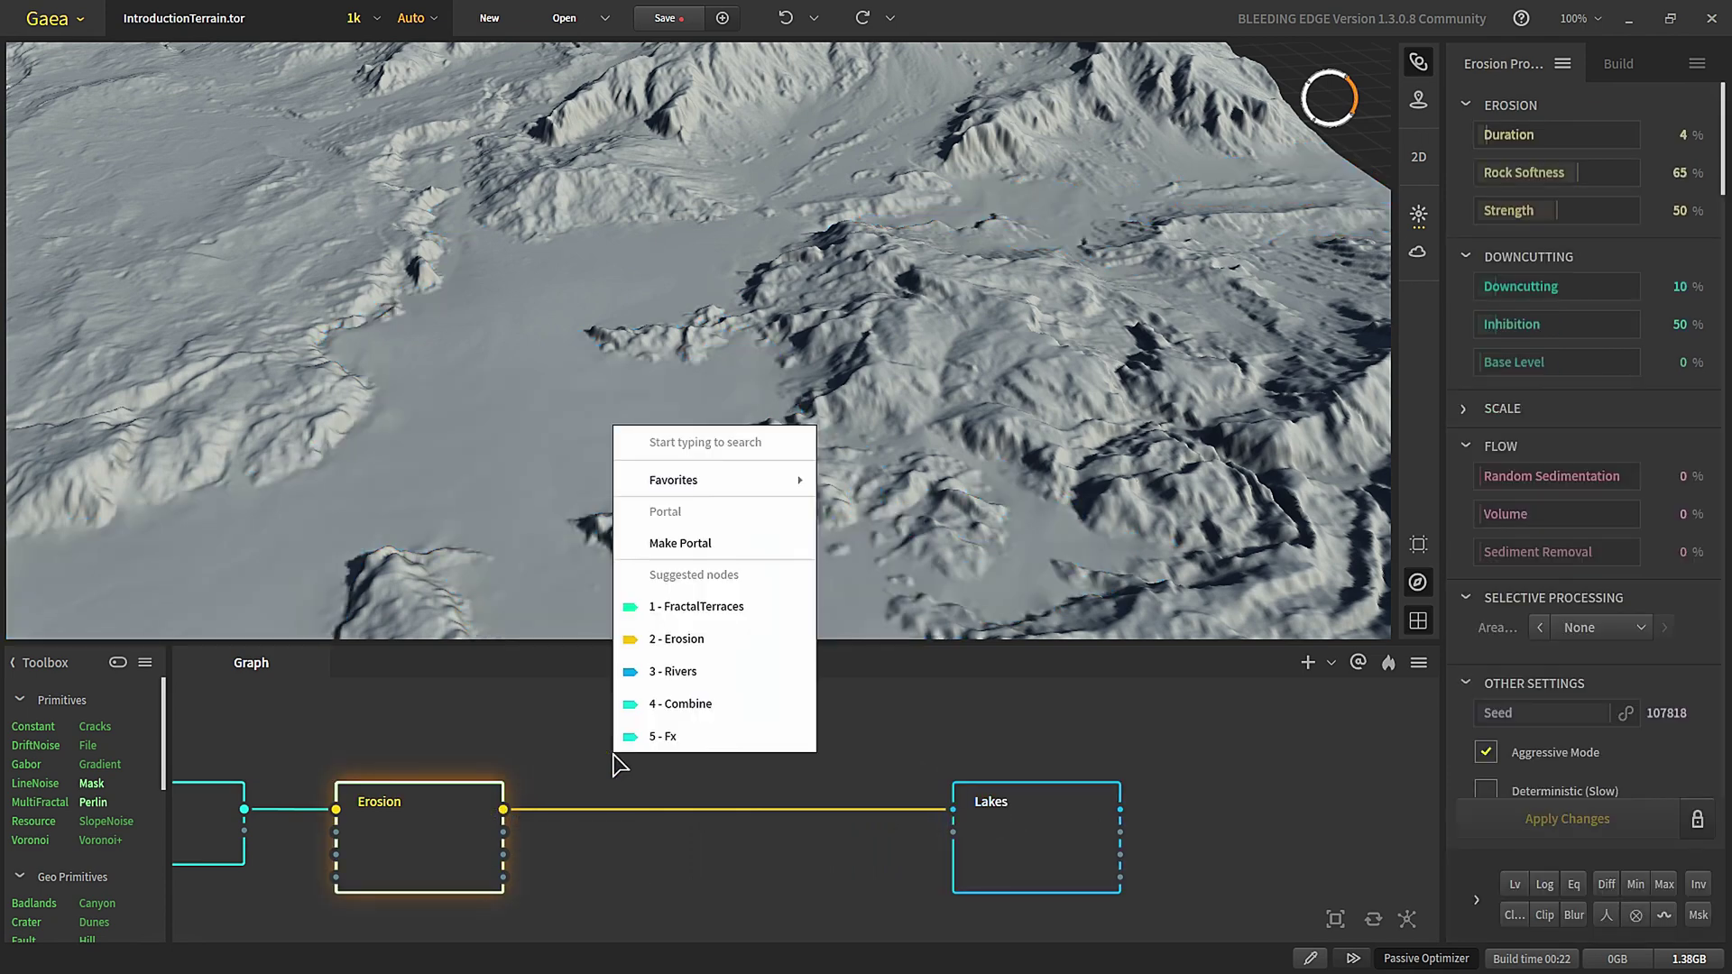
{"action": "type", "text": "er"}
{"action": "key", "text": "Return"}
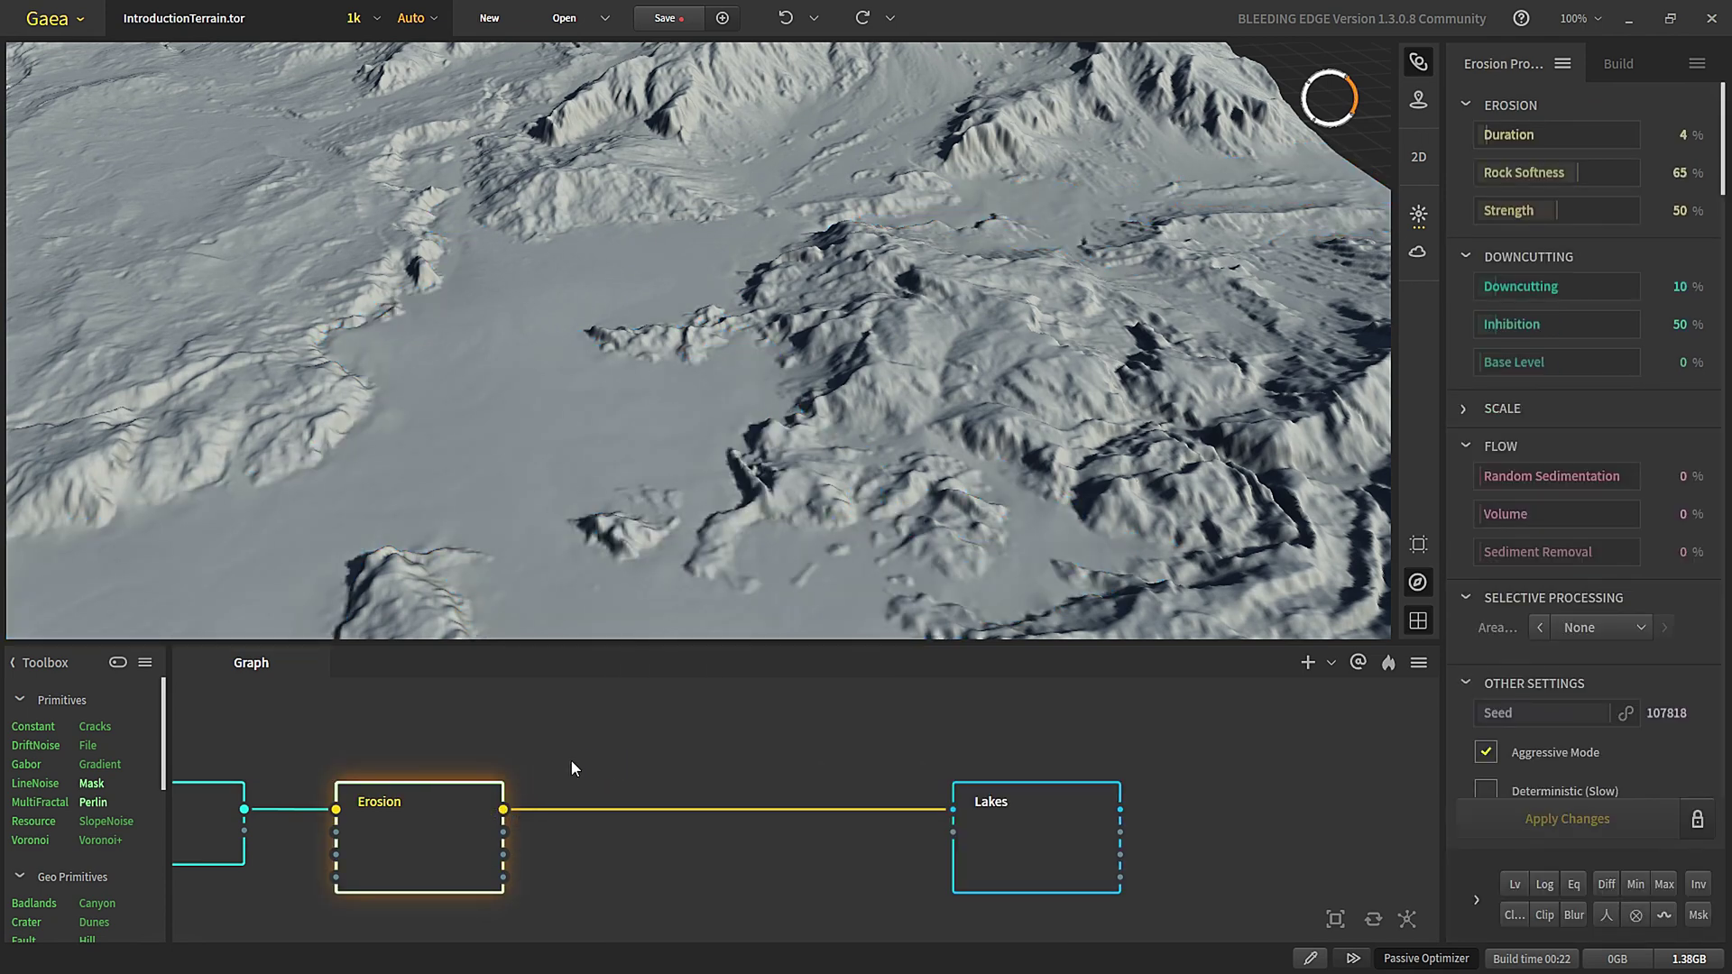
{"action": "left_click_drag", "start_coordinate": [679, 794], "coordinate": [668, 883]}
- Widen the properties area and set the new Erosion node's Area Effect to Precipitation Amount
{"action": "scroll", "coordinate": [662, 392], "scroll_direction": "down", "scroll_amount": 3}
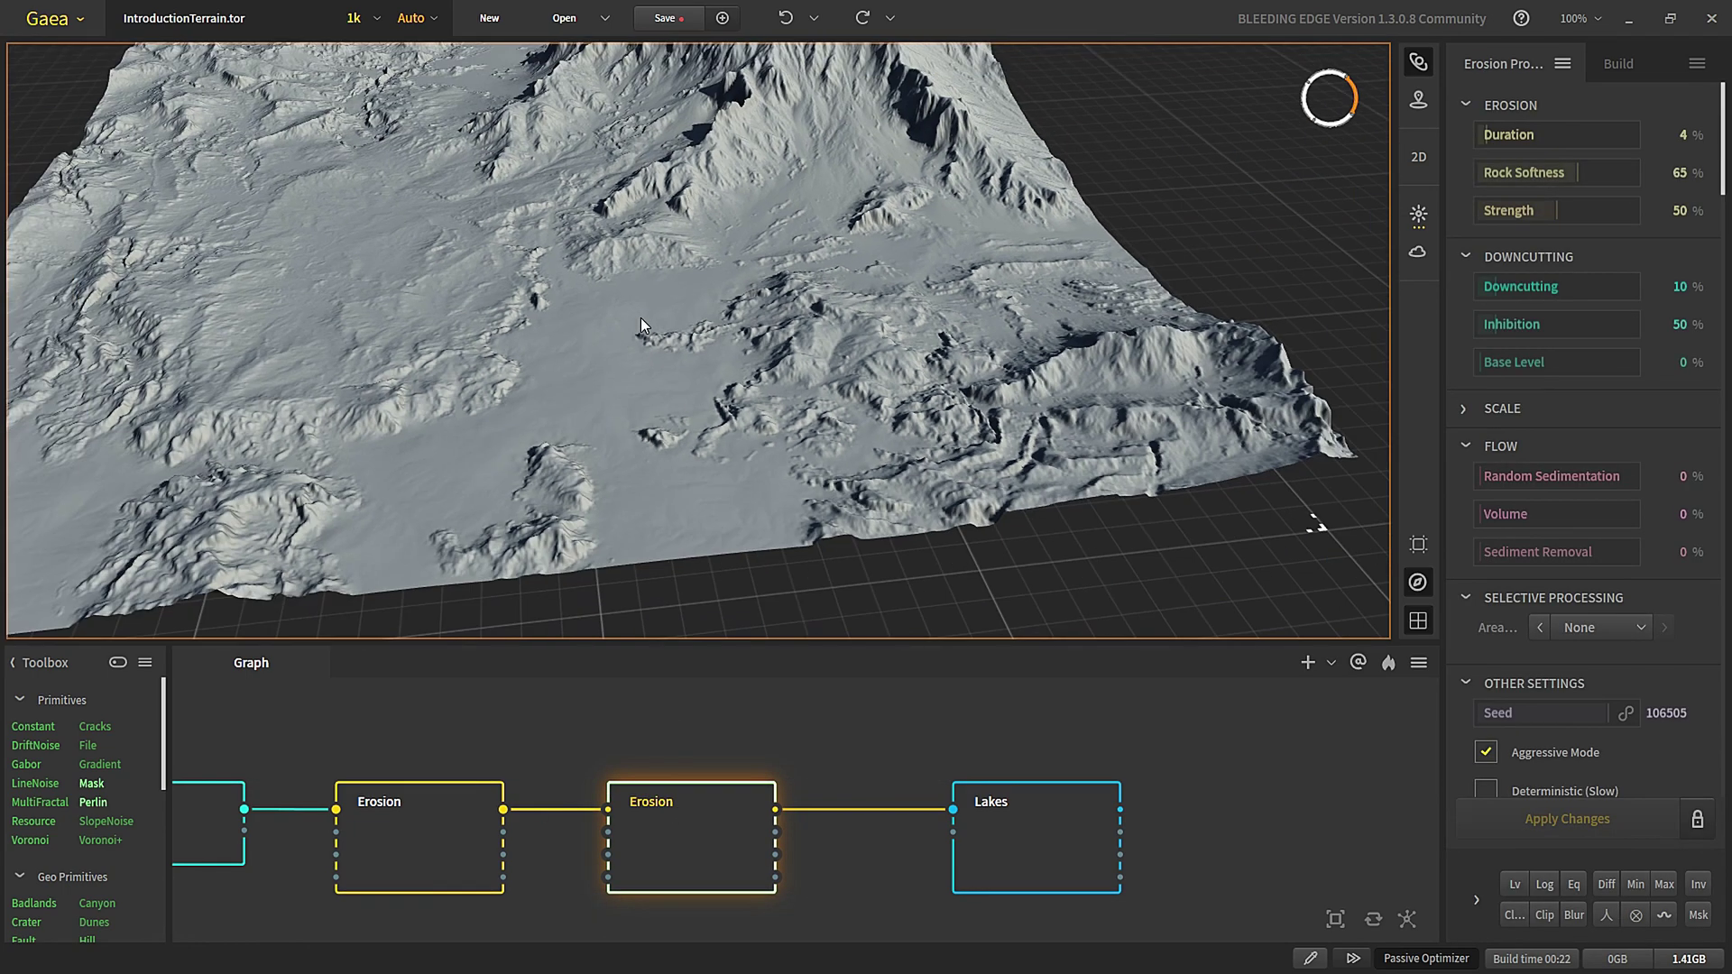
{"action": "left_click_drag", "start_coordinate": [1446, 627], "coordinate": [1326, 630]}
{"action": "left_click", "coordinate": [1485, 625]}
{"action": "left_click", "coordinate": [1510, 719]}
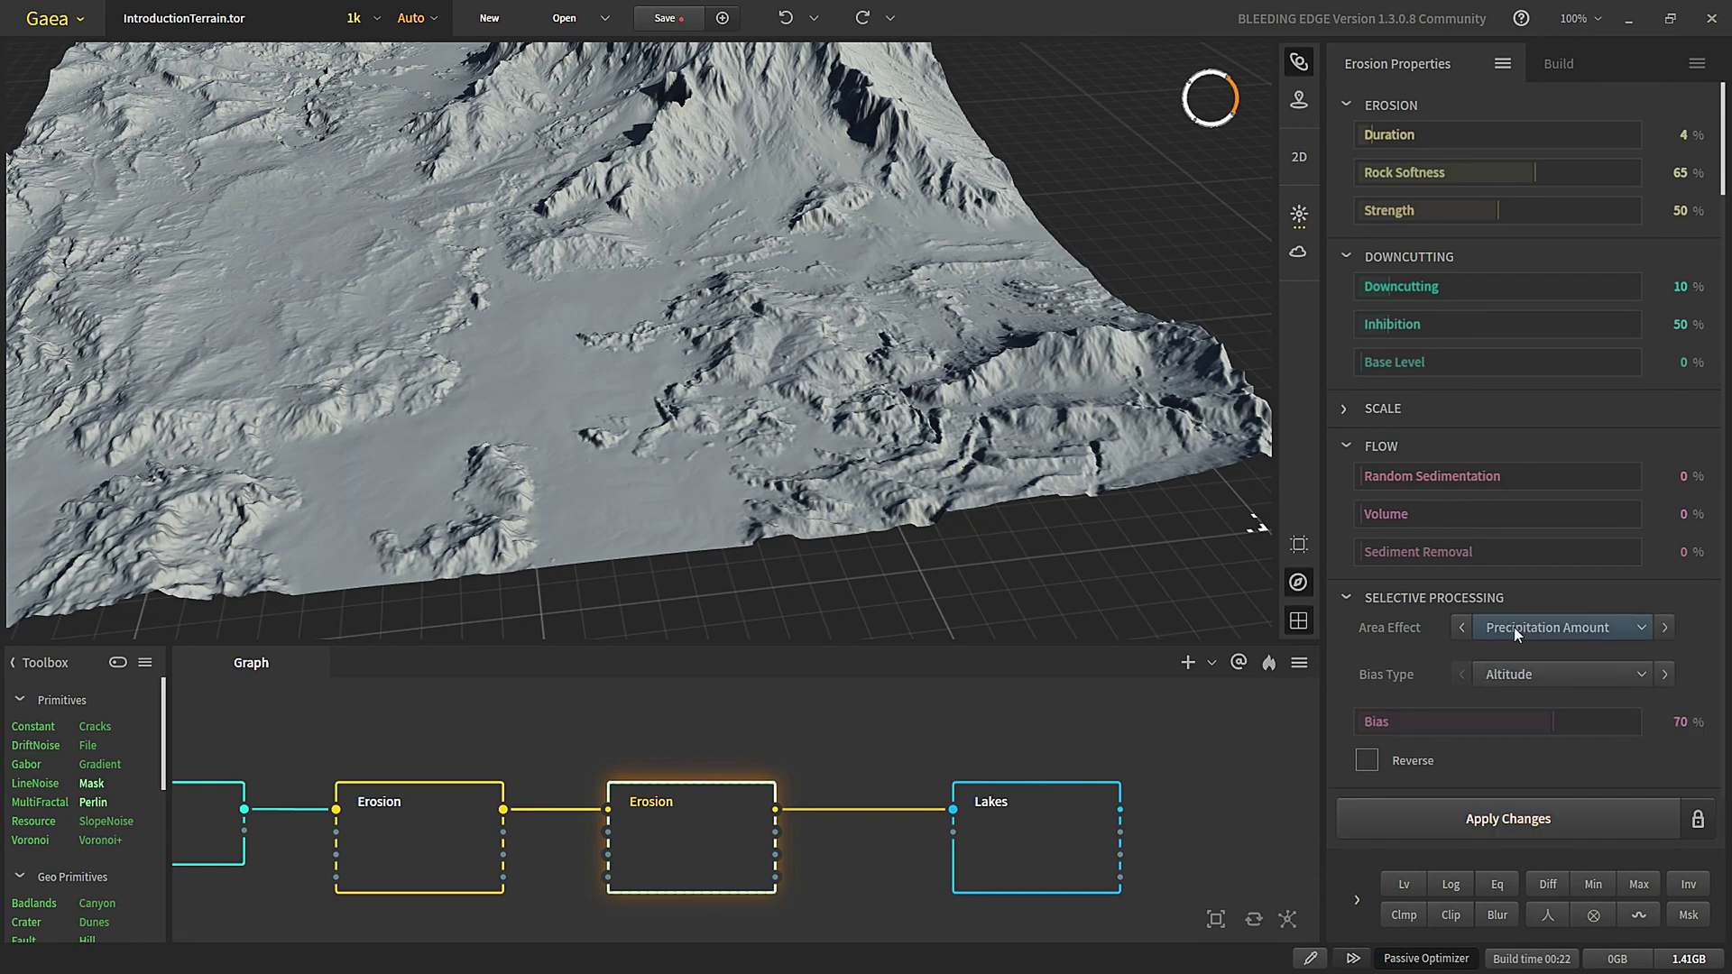
- Turn on automatic application of changes and set the new Erosion node's selective processing Bias to 6%
{"action": "scroll", "coordinate": [606, 285], "scroll_direction": "down", "scroll_amount": 5}
{"action": "middle_click_drag", "start_coordinate": [532, 221], "coordinate": [555, 320]}
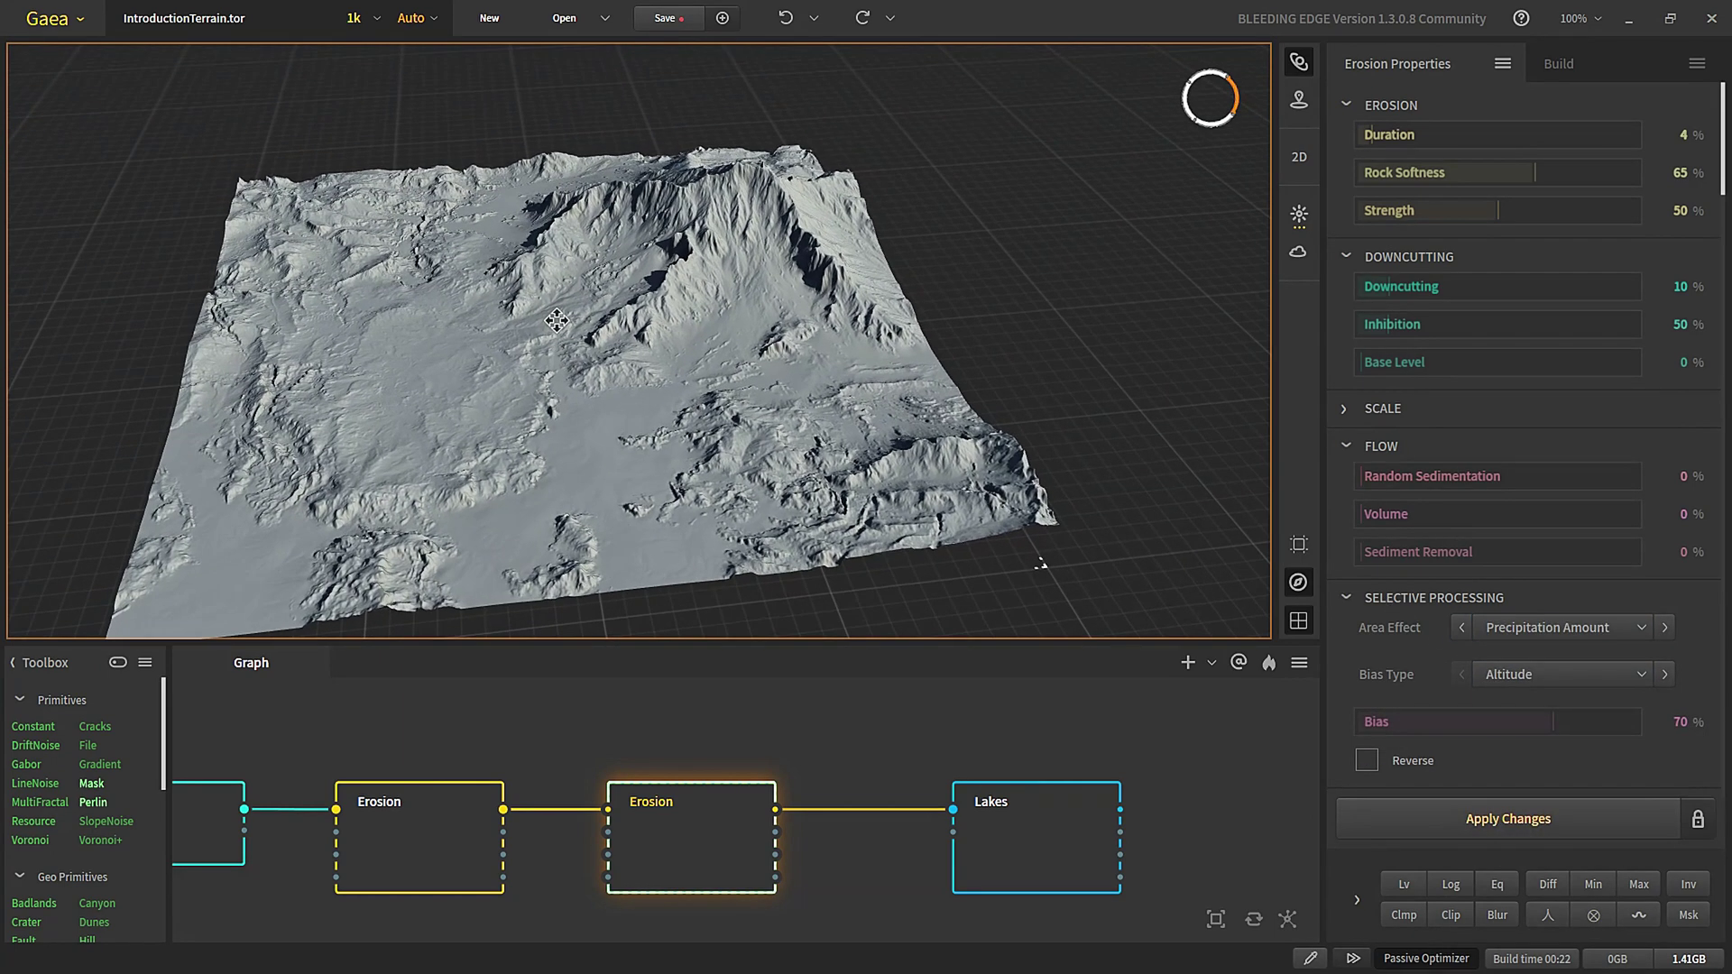
{"action": "scroll", "coordinate": [556, 320], "scroll_direction": "up", "scroll_amount": 4}
{"action": "scroll", "coordinate": [554, 321], "scroll_direction": "up", "scroll_amount": 3}
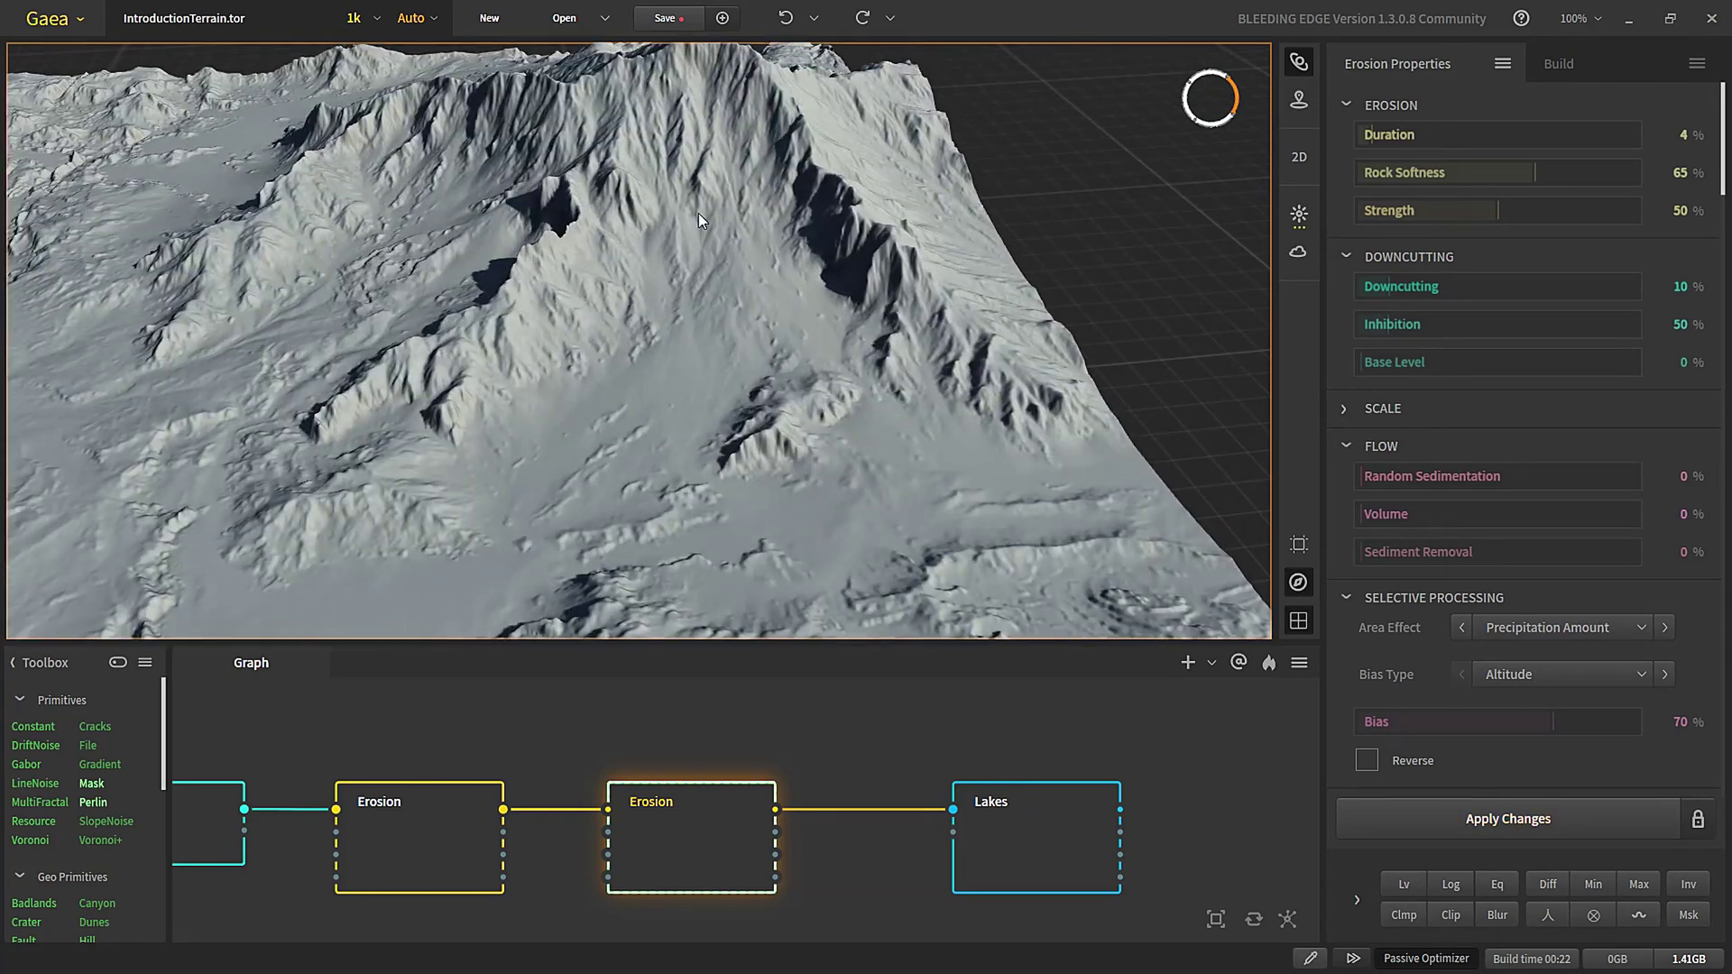
{"action": "scroll", "coordinate": [699, 220], "scroll_direction": "down", "scroll_amount": 2}
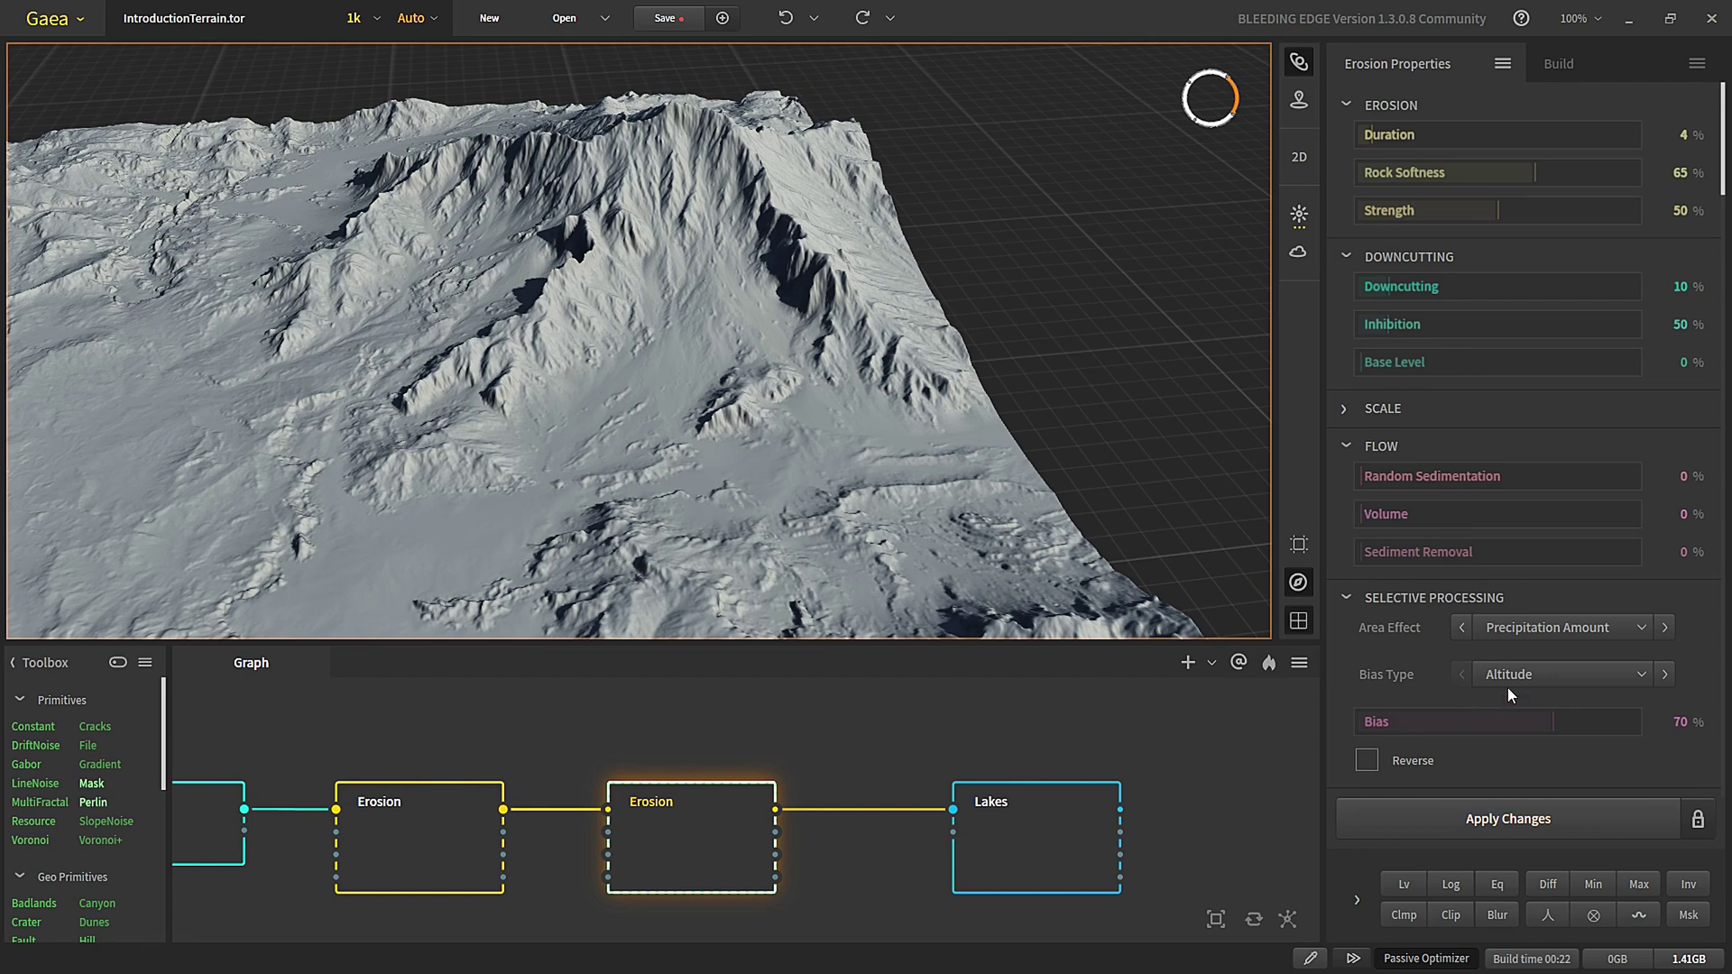
{"action": "left_click", "coordinate": [1697, 819]}
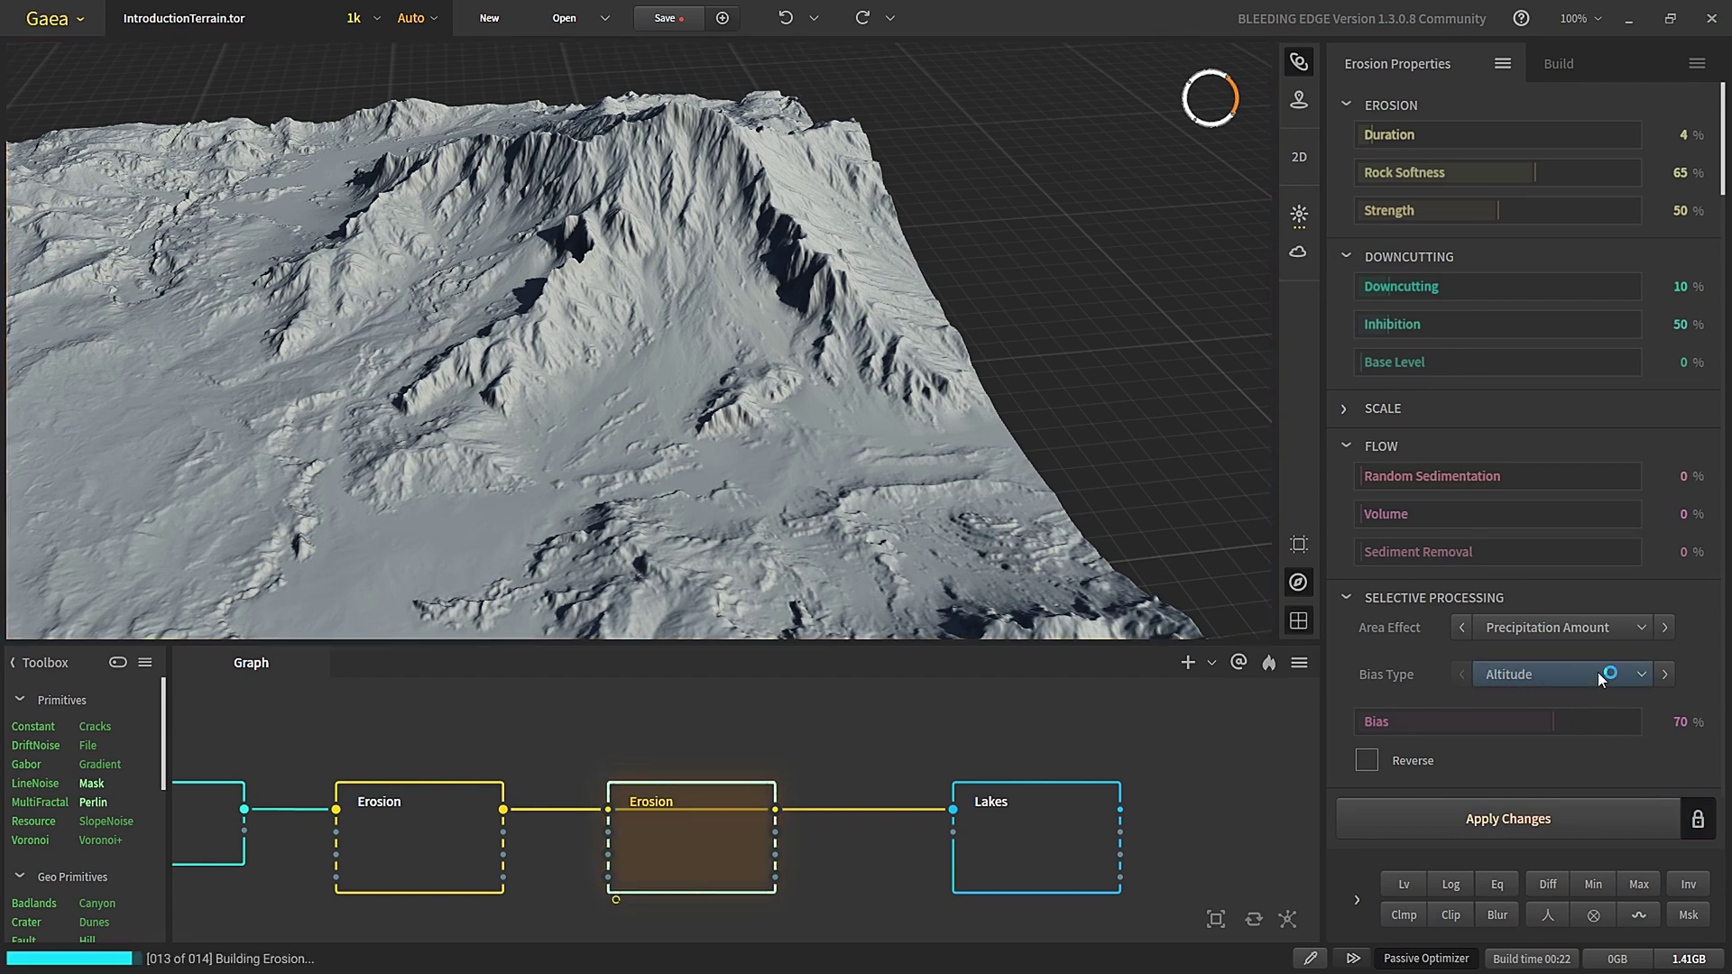
{"action": "left_click", "coordinate": [1377, 723]}
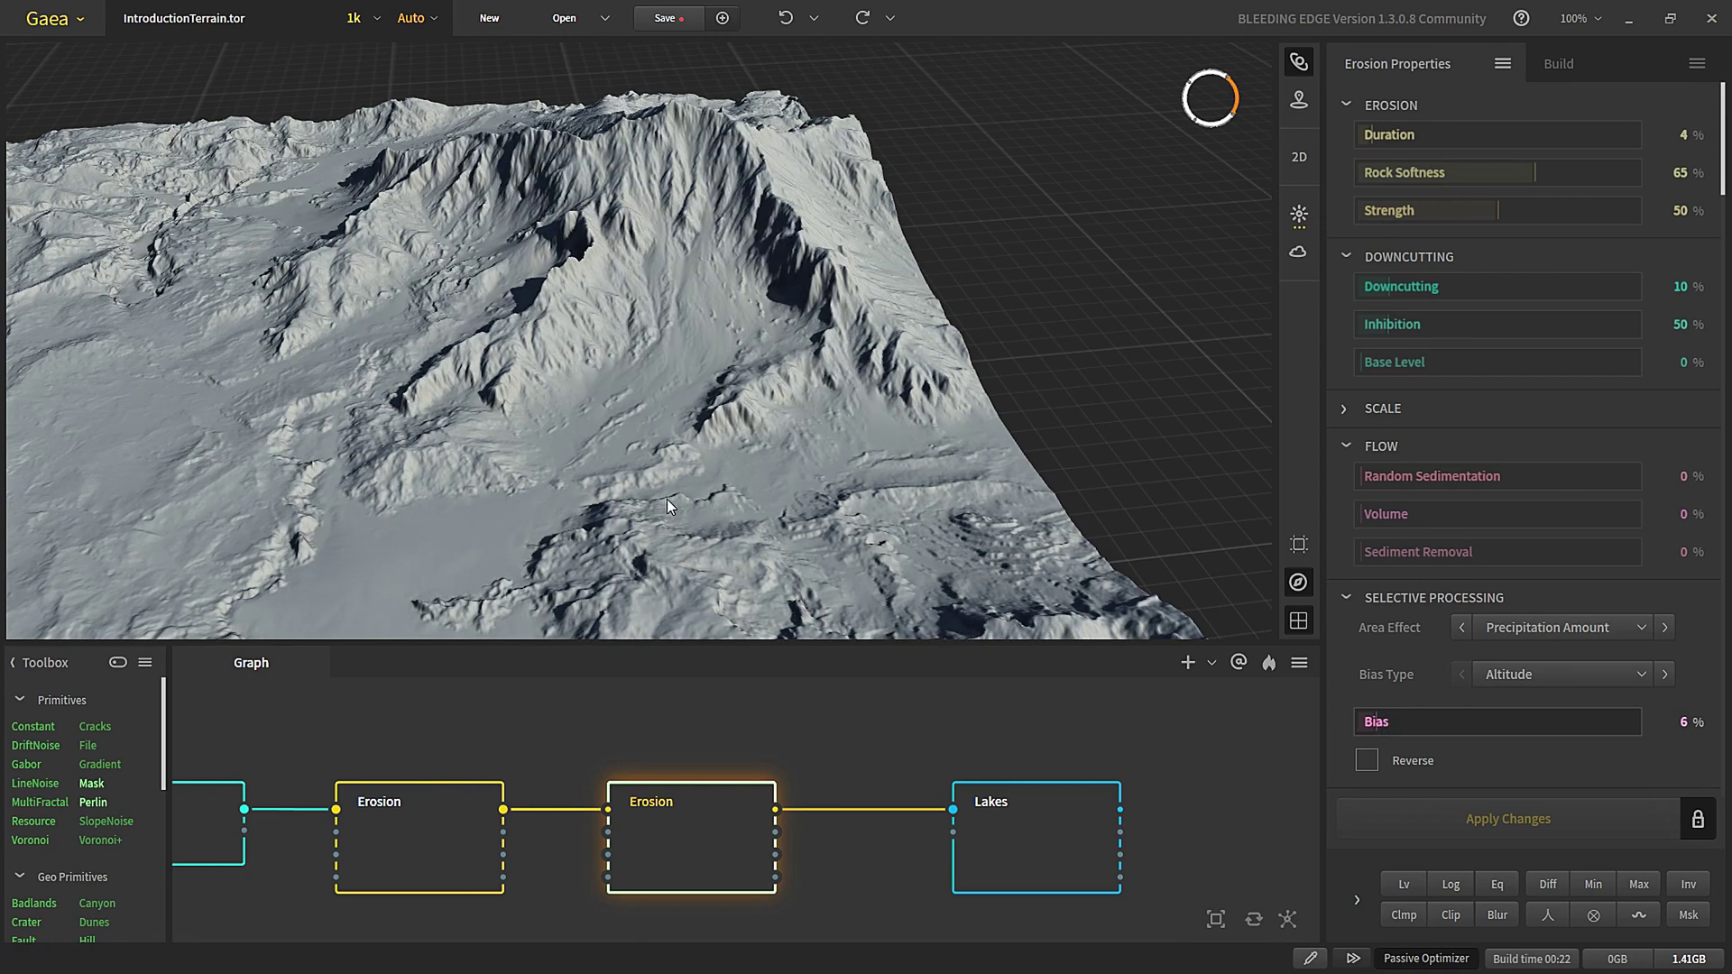
- Compare the outputs of the first and second Erosion nodes on the mountain's ridges and slopes
{"action": "middle_click_drag", "start_coordinate": [642, 503], "coordinate": [728, 505]}
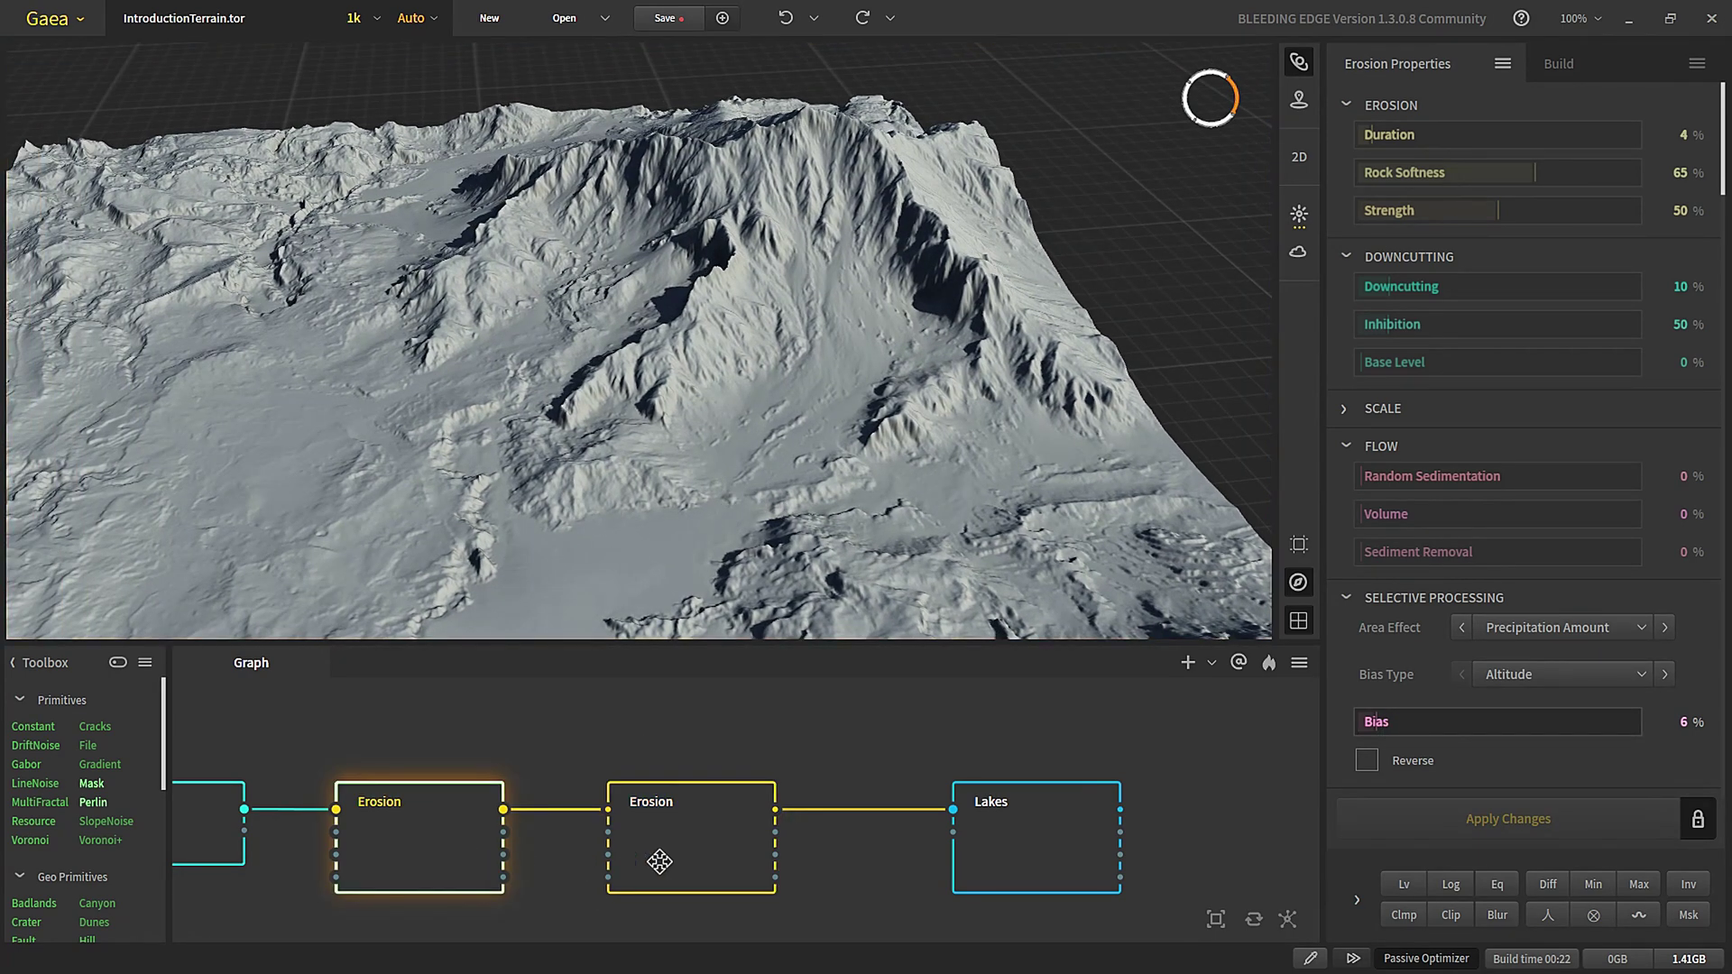
{"action": "left_click", "coordinate": [696, 859]}
{"action": "left_click", "coordinate": [445, 834]}
{"action": "left_click", "coordinate": [679, 836]}
{"action": "left_click_drag", "start_coordinate": [787, 110], "coordinate": [781, 408]}
{"action": "scroll", "coordinate": [781, 402], "scroll_direction": "down", "scroll_amount": 3}
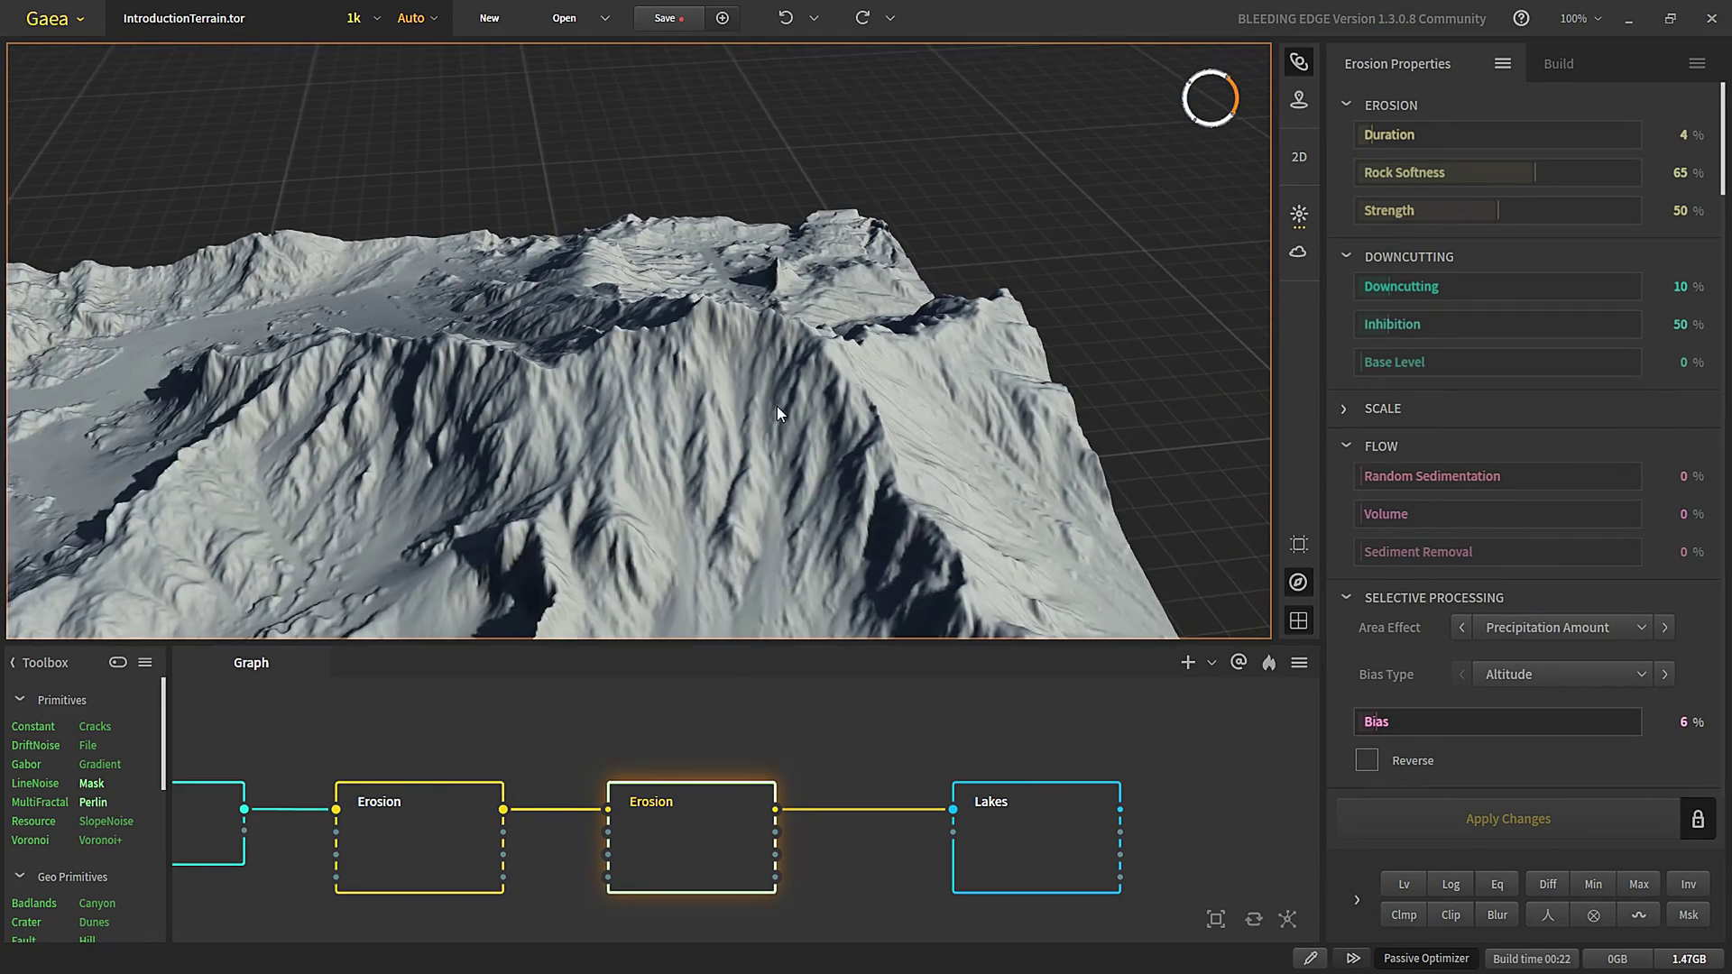
{"action": "middle_click_drag", "start_coordinate": [702, 413], "coordinate": [550, 176]}
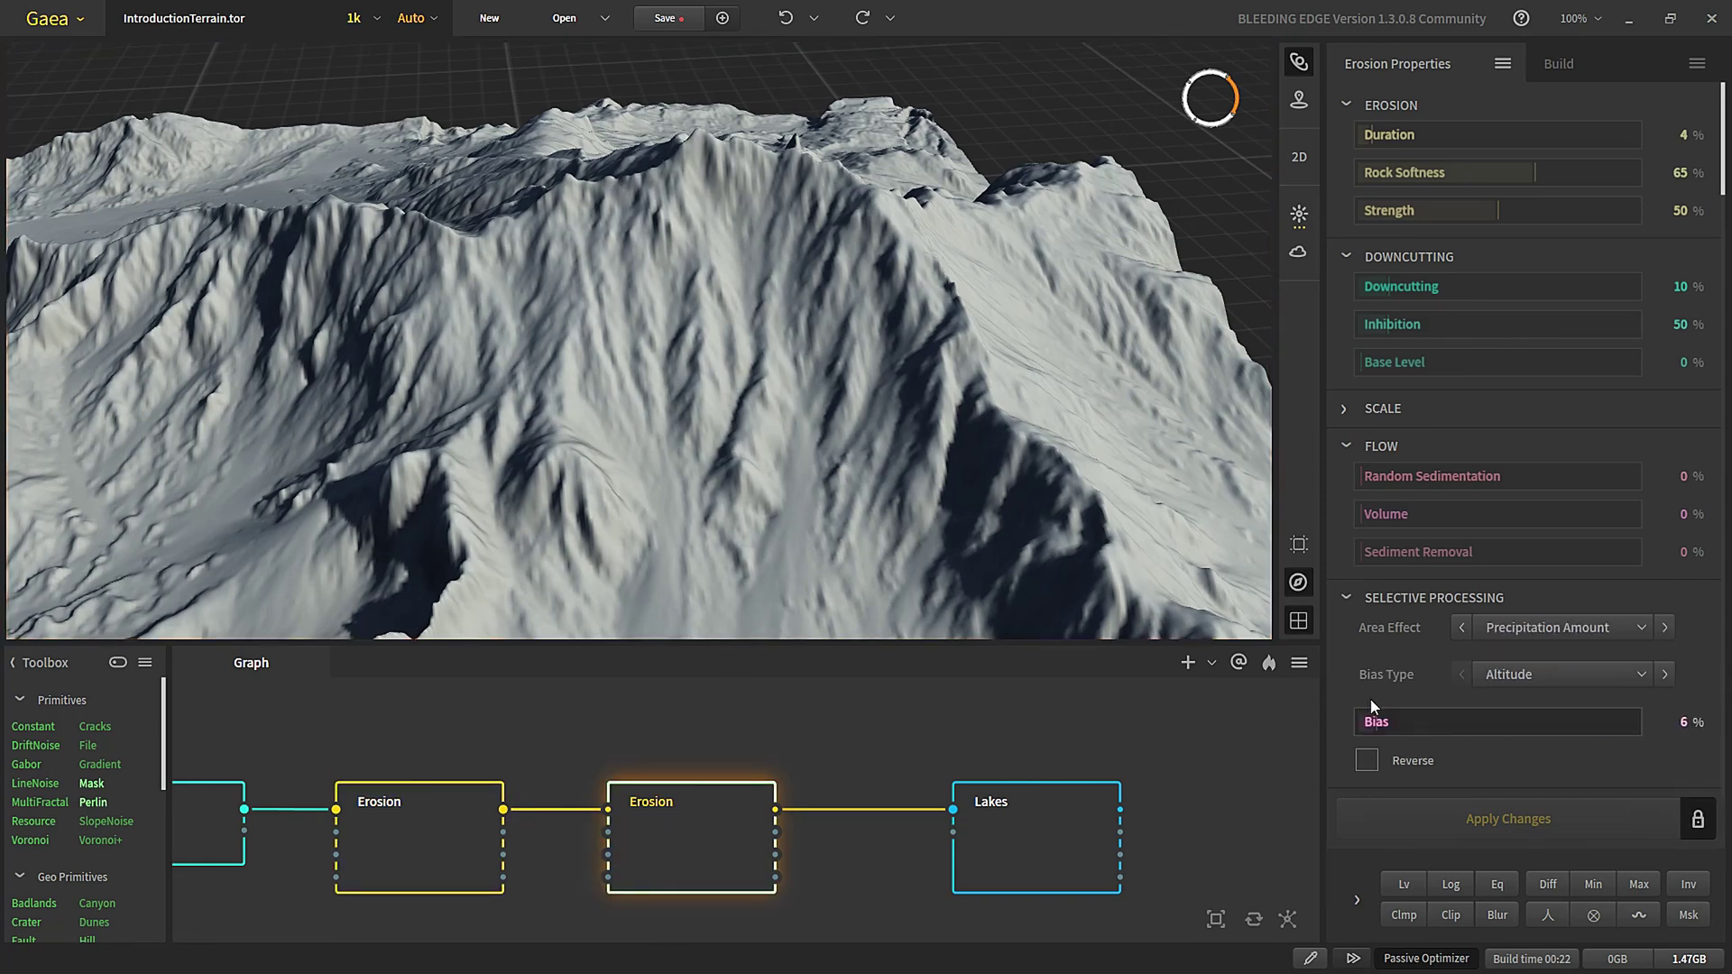
- Set the second Erosion node's selective processing Bias to 18%
{"action": "left_click", "coordinate": [1410, 720]}
{"action": "scroll", "coordinate": [684, 447], "scroll_direction": "up", "scroll_amount": 5}
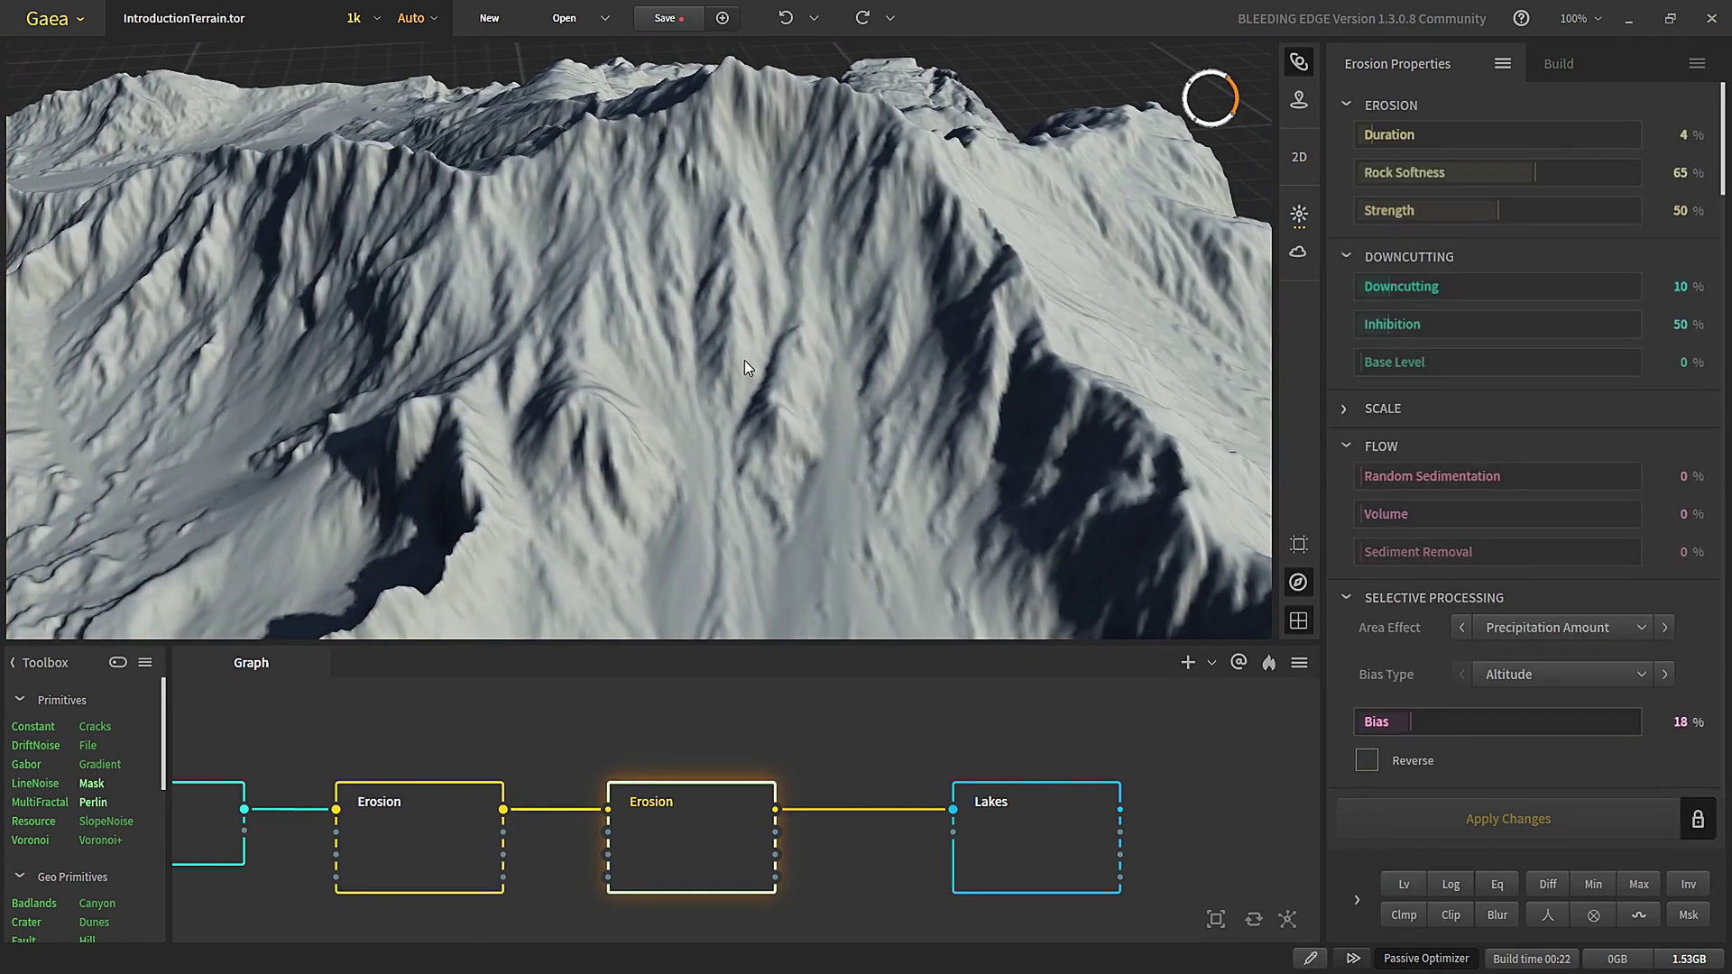
{"action": "scroll", "coordinate": [697, 419], "scroll_direction": "down", "scroll_amount": 5}
- Examine the added erosion on the flats and mountain slopes, comparing both Erosion nodes' outputs
{"action": "left_click_drag", "start_coordinate": [696, 419], "coordinate": [722, 596]}
{"action": "scroll", "coordinate": [820, 532], "scroll_direction": "up", "scroll_amount": 4}
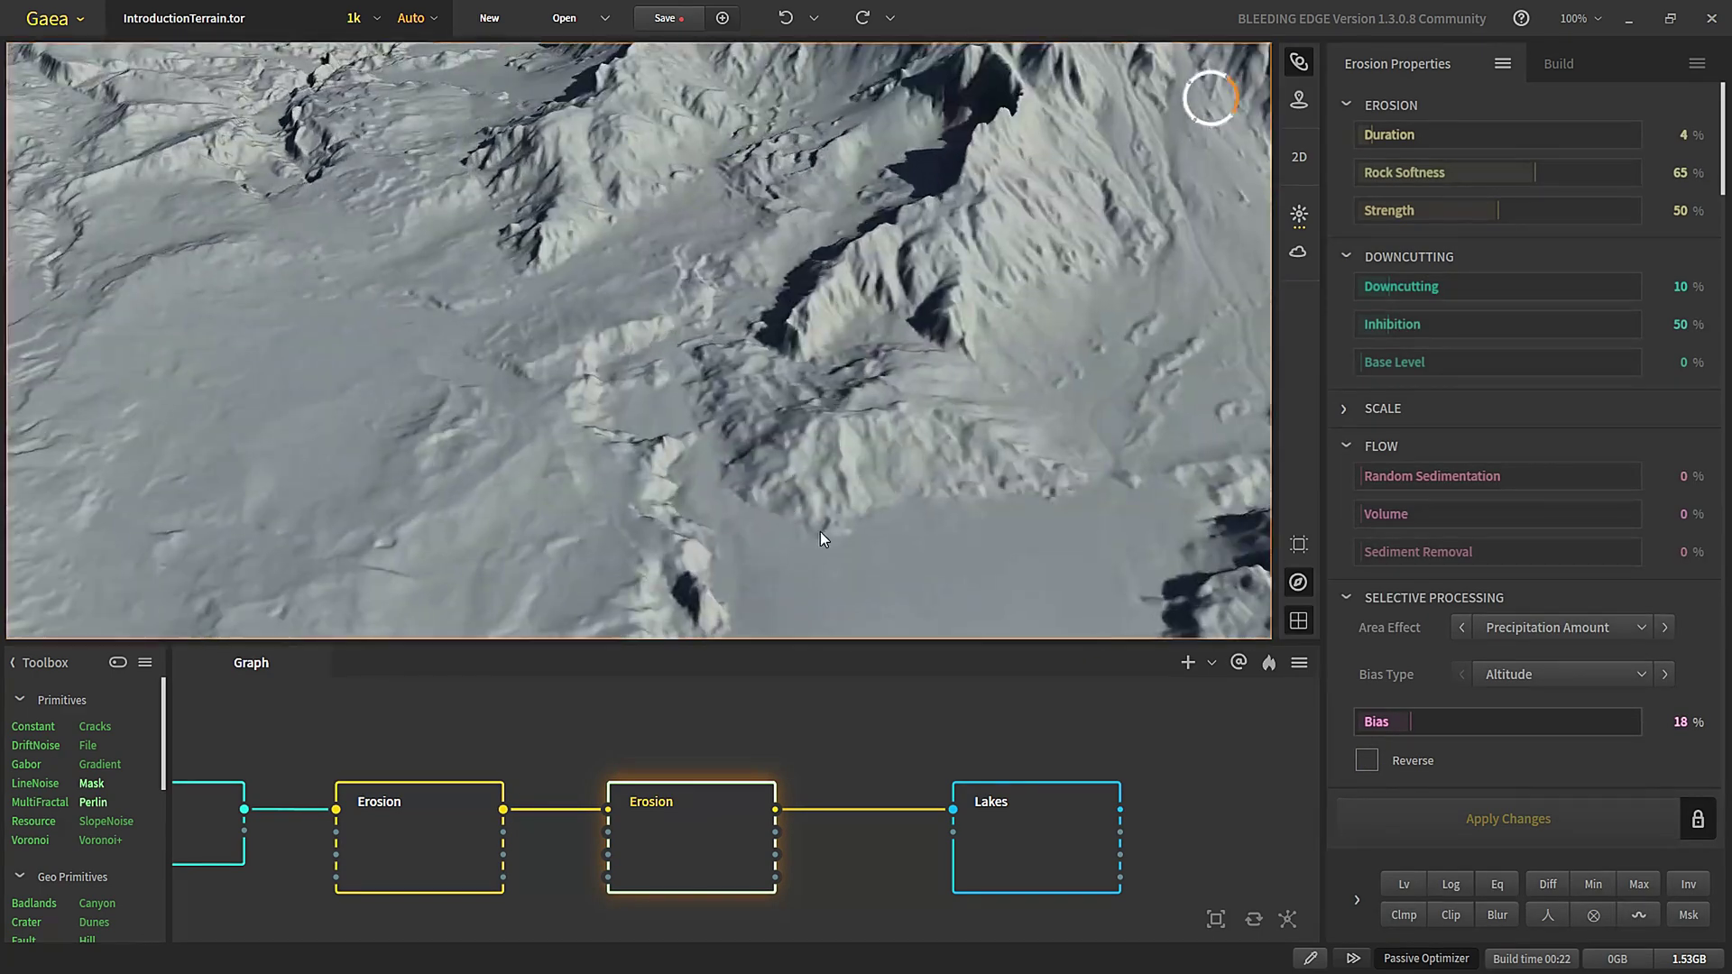
{"action": "left_click_drag", "start_coordinate": [820, 532], "coordinate": [652, 616]}
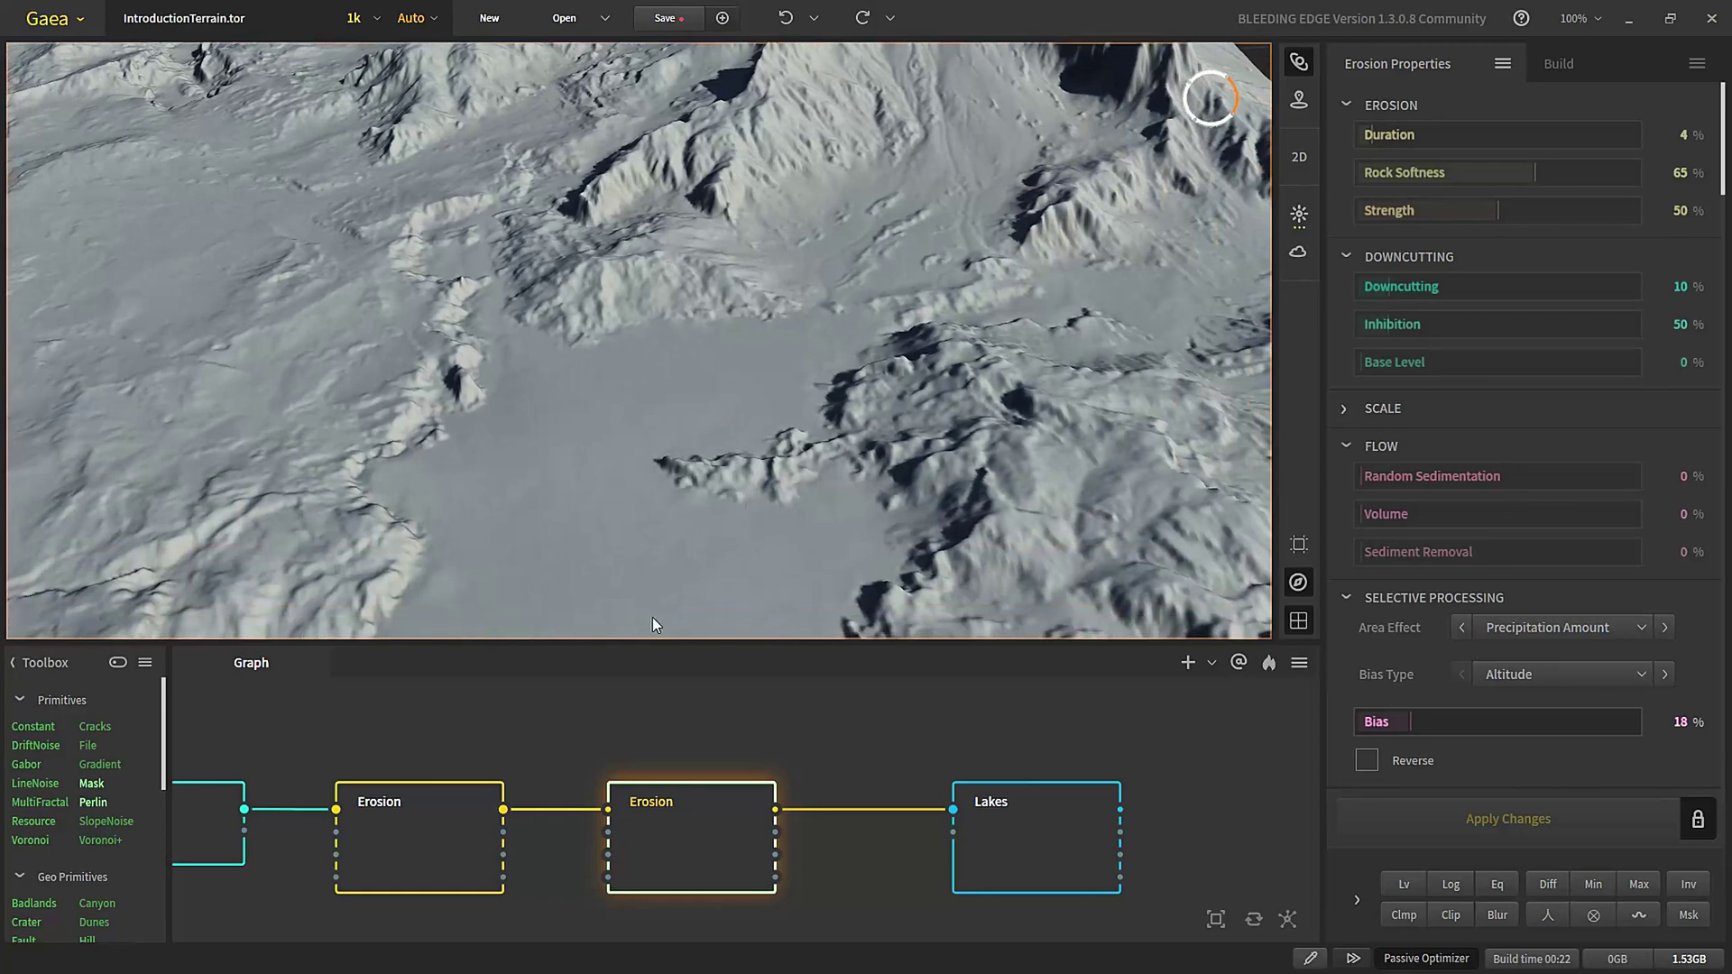
{"action": "middle_click_drag", "start_coordinate": [972, 233], "coordinate": [771, 335]}
{"action": "left_click", "coordinate": [451, 827]}
{"action": "left_click", "coordinate": [681, 827]}
{"action": "scroll", "coordinate": [860, 231], "scroll_direction": "down", "scroll_amount": 5}
{"action": "middle_click_drag", "start_coordinate": [860, 231], "coordinate": [747, 324]}
{"action": "scroll", "coordinate": [747, 323], "scroll_direction": "up", "scroll_amount": 5}
{"action": "middle_click_drag", "start_coordinate": [581, 266], "coordinate": [629, 330]}
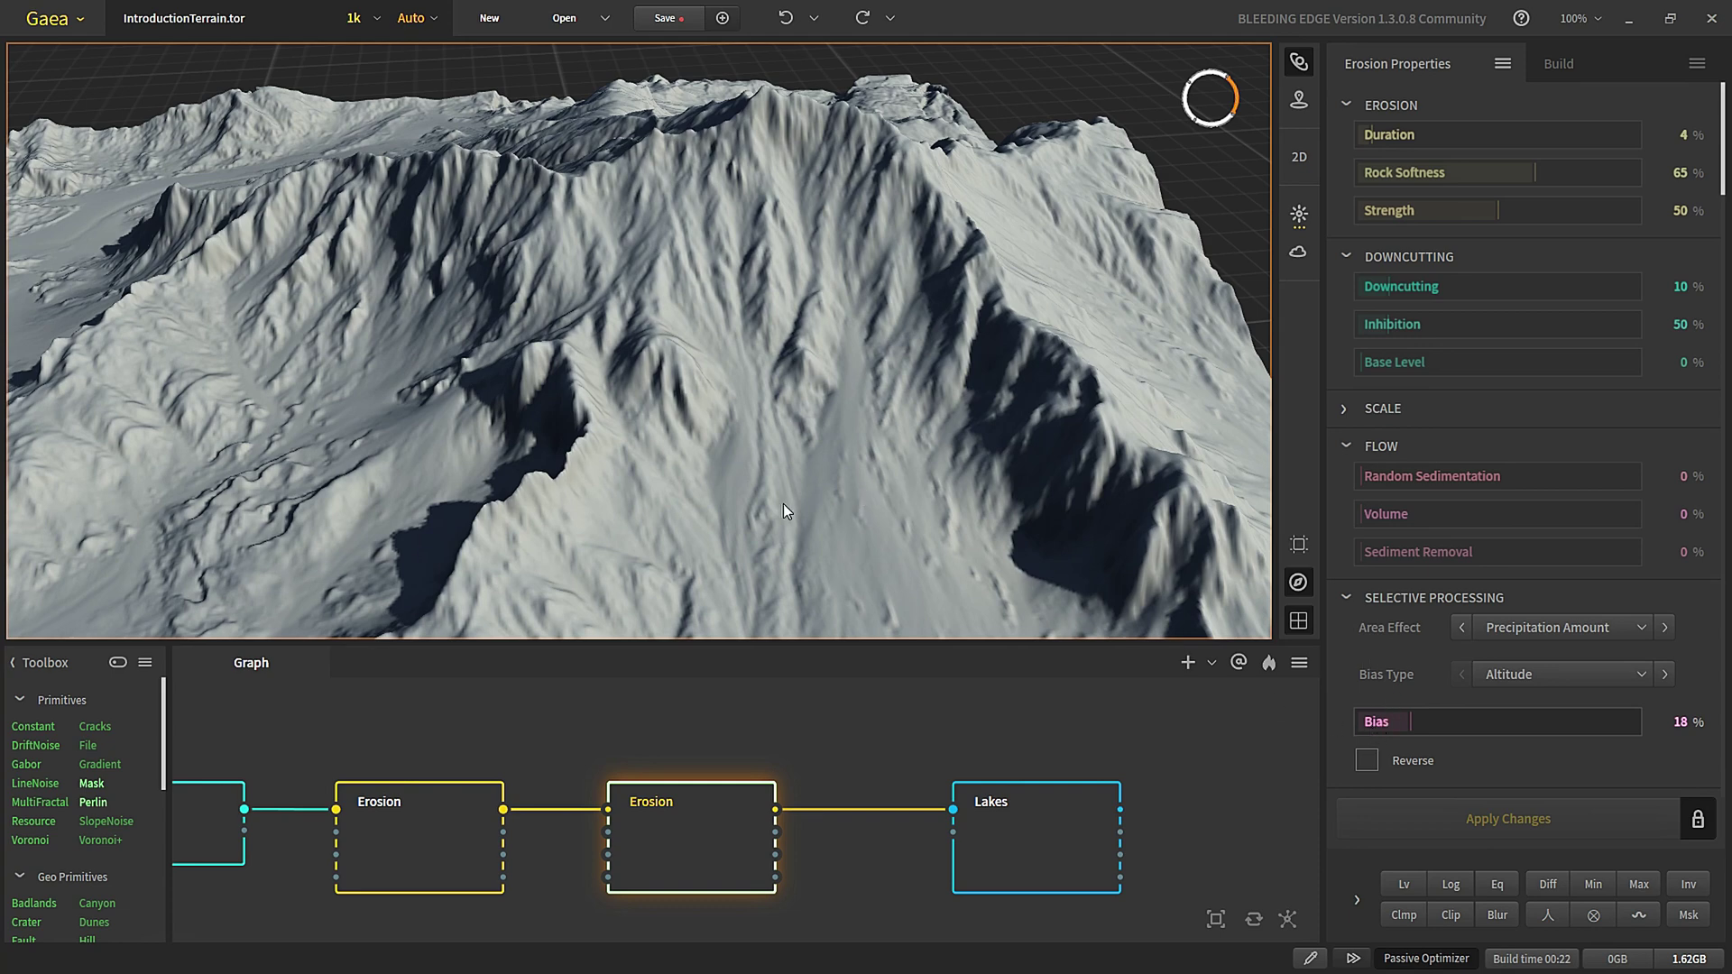
- Examine the second Erosion node's effect on the mountain's ridges, slopes and the flats at its foot
{"action": "scroll", "coordinate": [783, 503], "scroll_direction": "down", "scroll_amount": 5}
{"action": "scroll", "coordinate": [706, 305], "scroll_direction": "up", "scroll_amount": 5}
{"action": "middle_click_drag", "start_coordinate": [857, 226], "coordinate": [706, 326]}
{"action": "scroll", "coordinate": [706, 327], "scroll_direction": "up", "scroll_amount": 3}
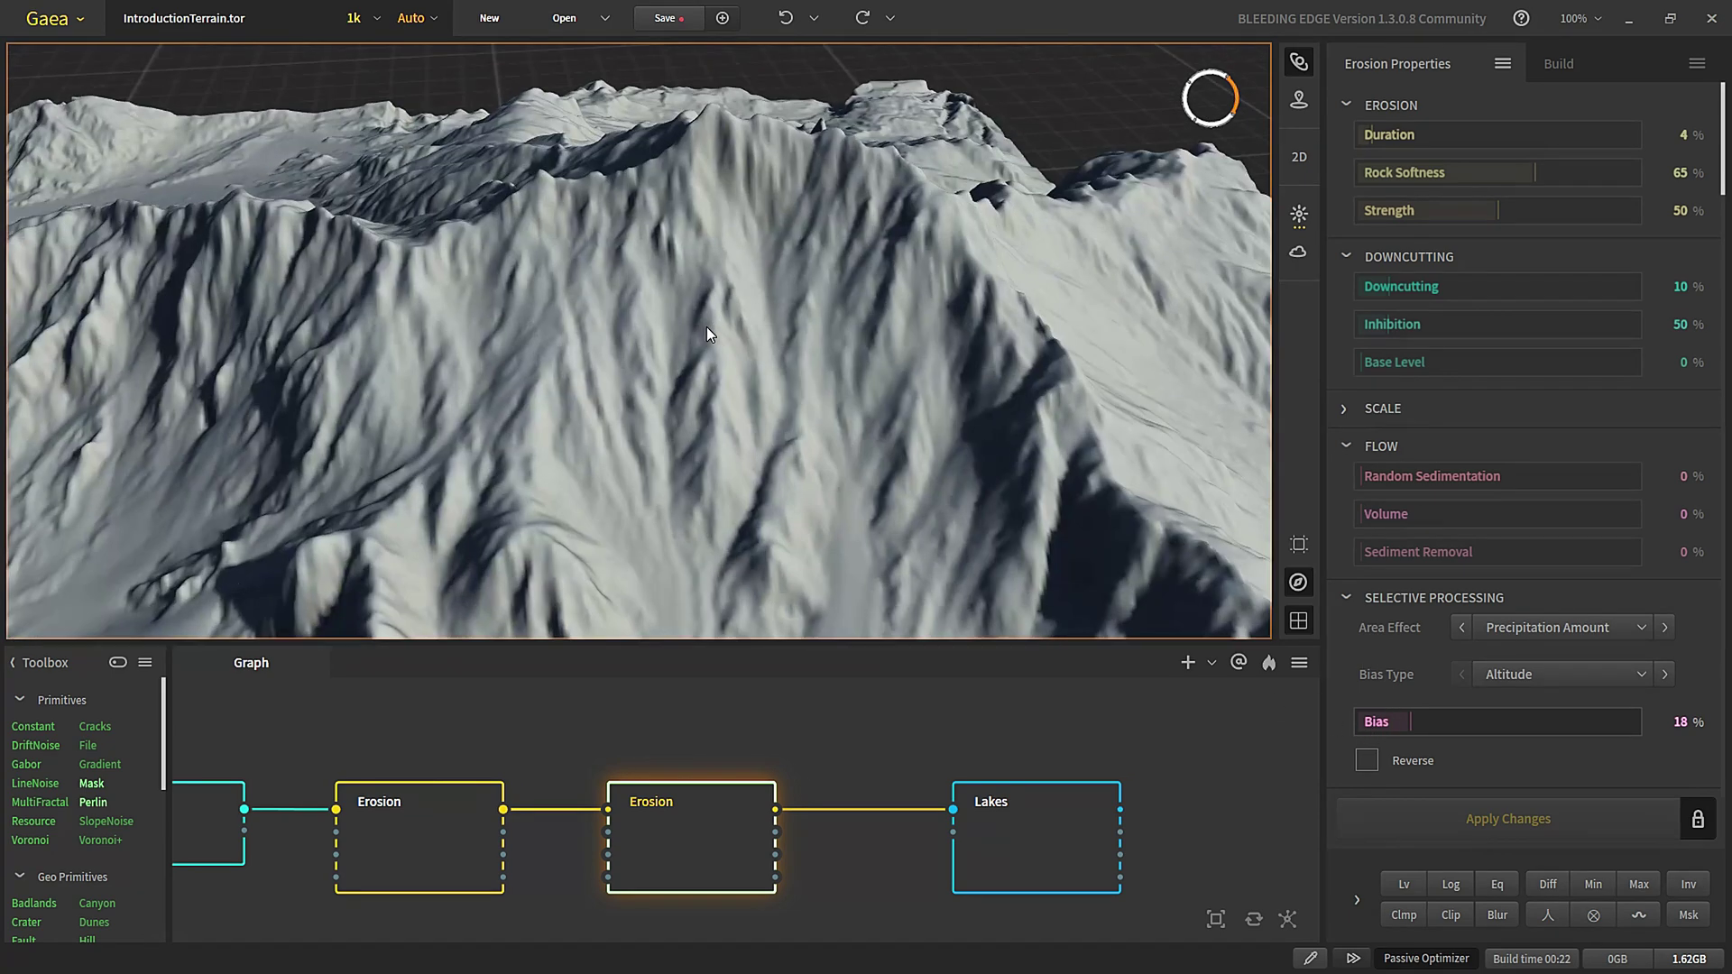
{"action": "scroll", "coordinate": [673, 300], "scroll_direction": "down", "scroll_amount": 5}
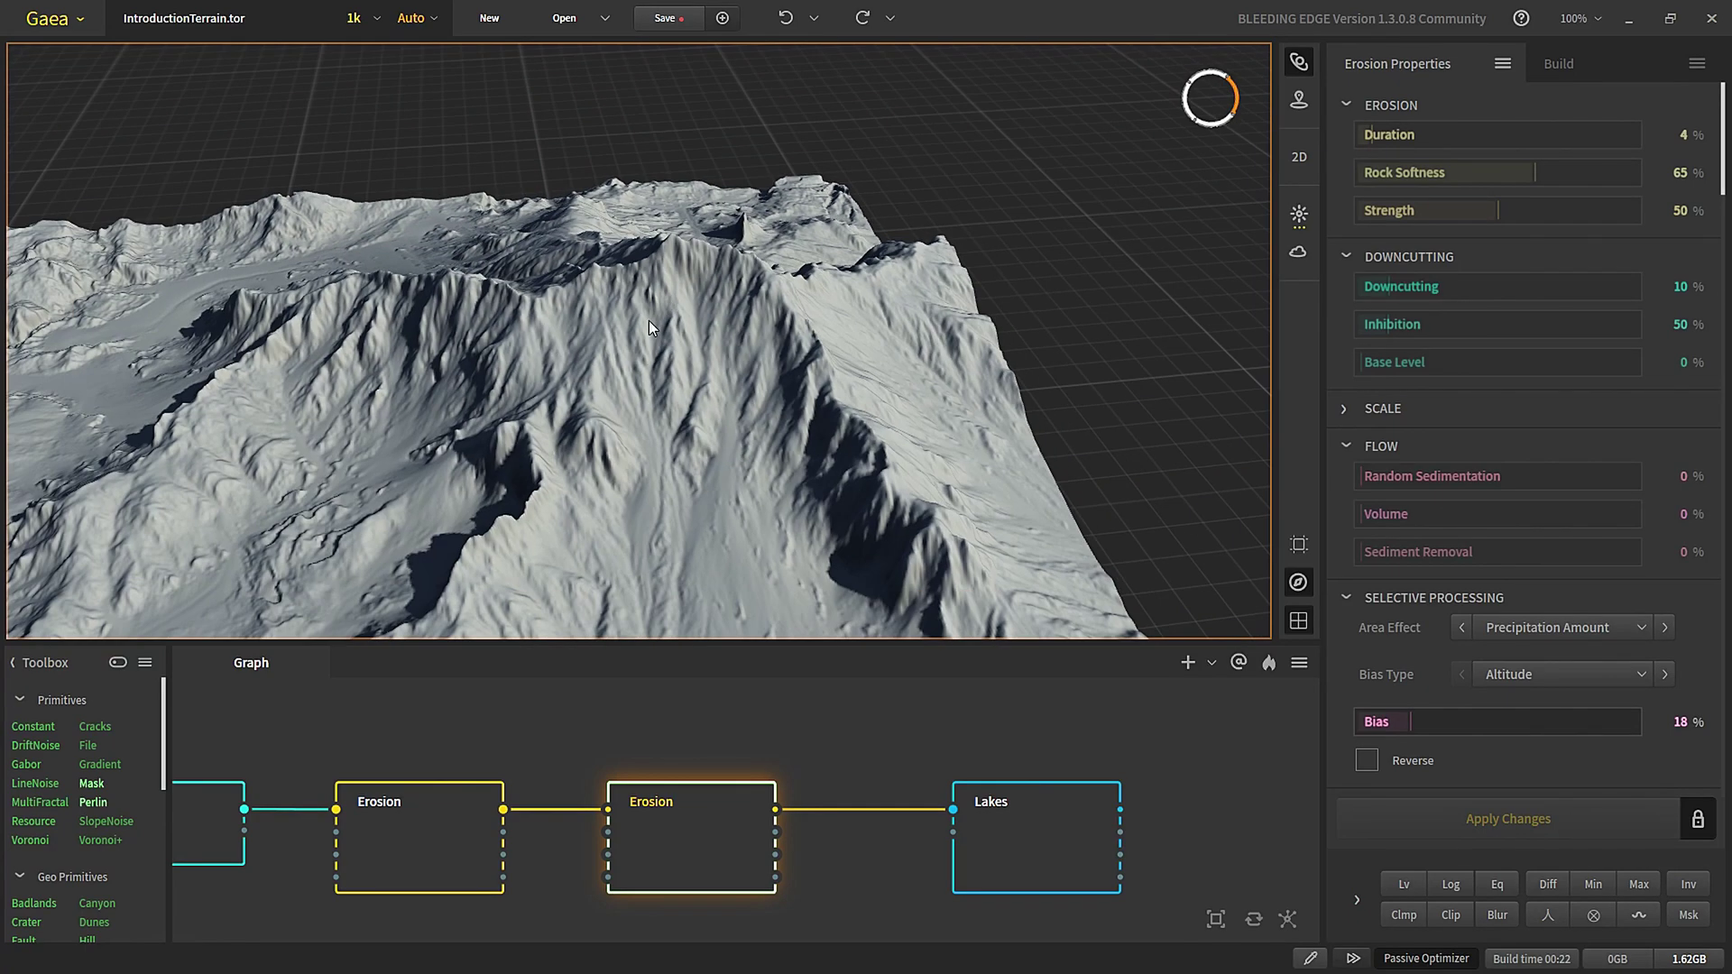
{"action": "scroll", "coordinate": [663, 301], "scroll_direction": "up", "scroll_amount": 3}
{"action": "scroll", "coordinate": [718, 348], "scroll_direction": "down", "scroll_amount": 2}
{"action": "scroll", "coordinate": [718, 354], "scroll_direction": "up", "scroll_amount": 2}
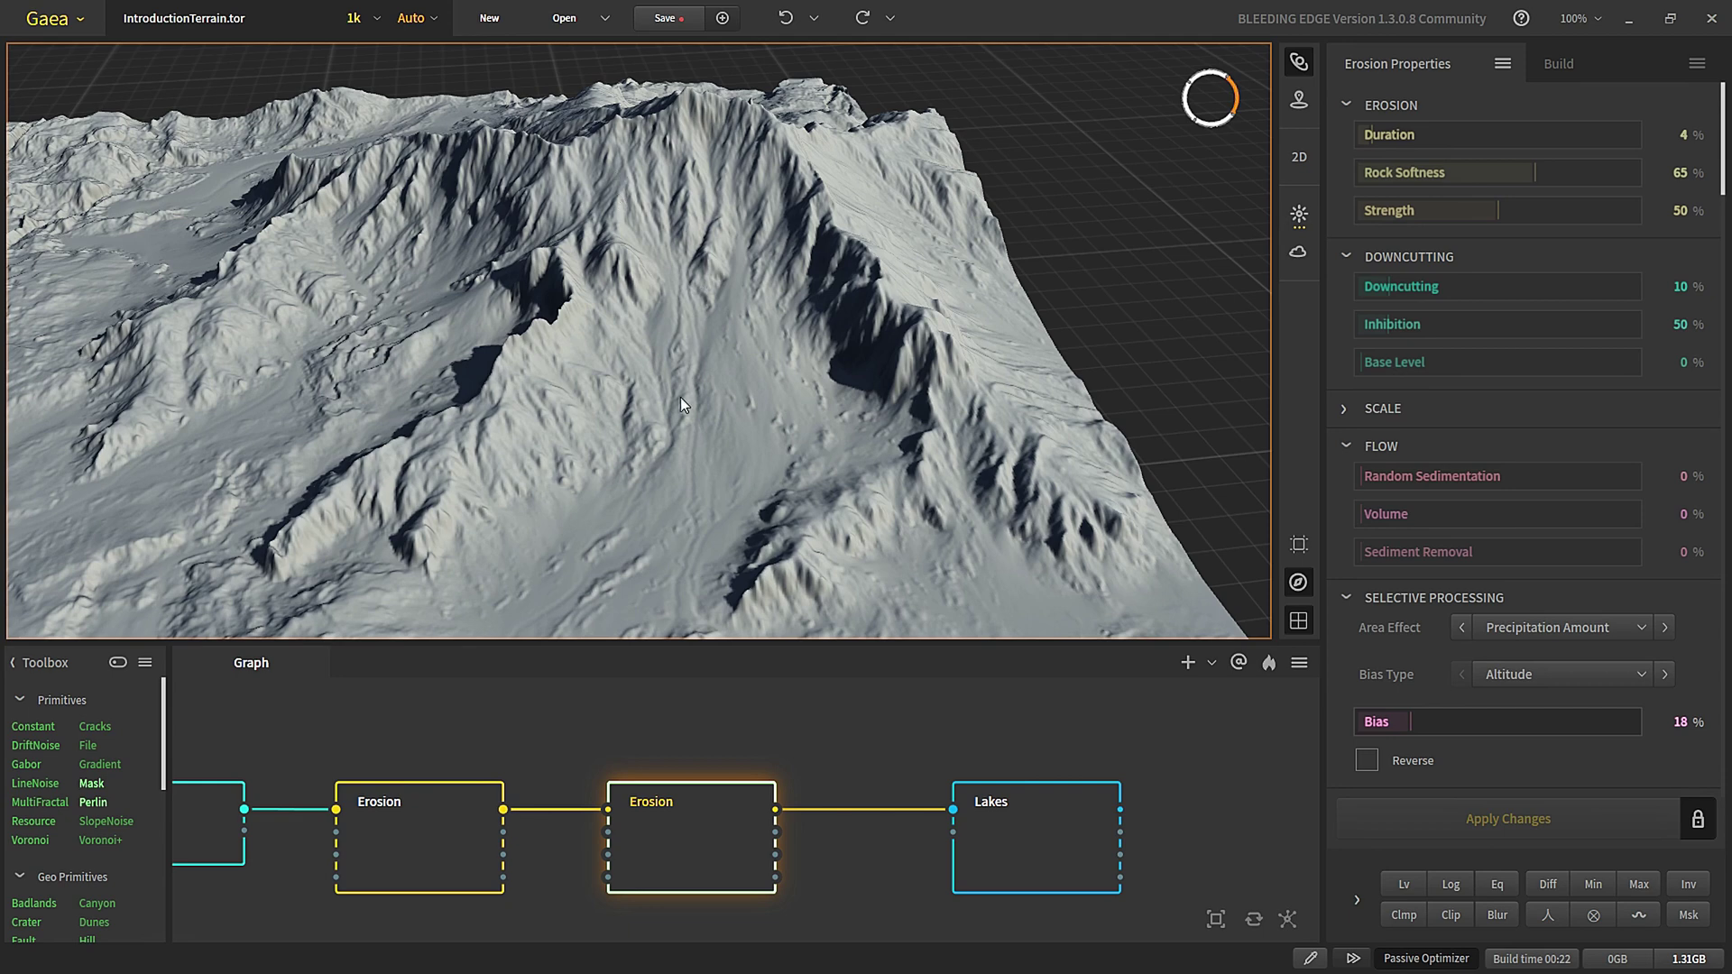
{"action": "left_click_drag", "start_coordinate": [667, 519], "coordinate": [715, 295]}
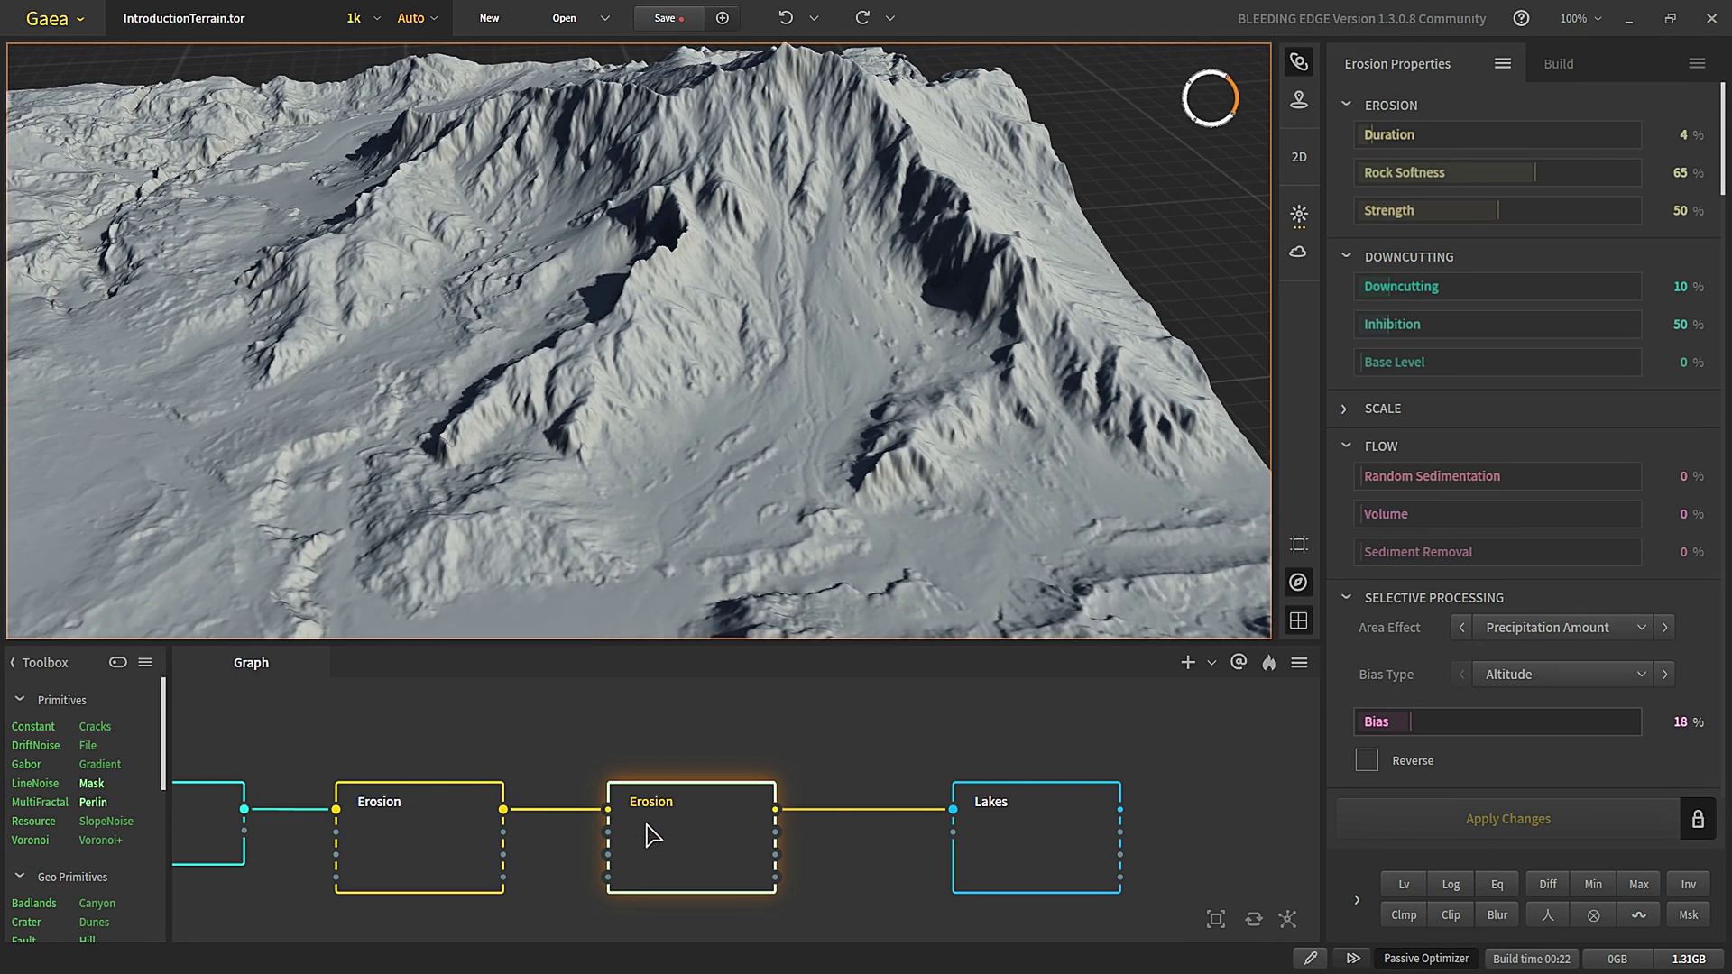
- Compare both Erosion nodes' outputs and set the second node's selective processing Bias to 94%
{"action": "left_click", "coordinate": [463, 822]}
{"action": "left_click", "coordinate": [666, 805]}
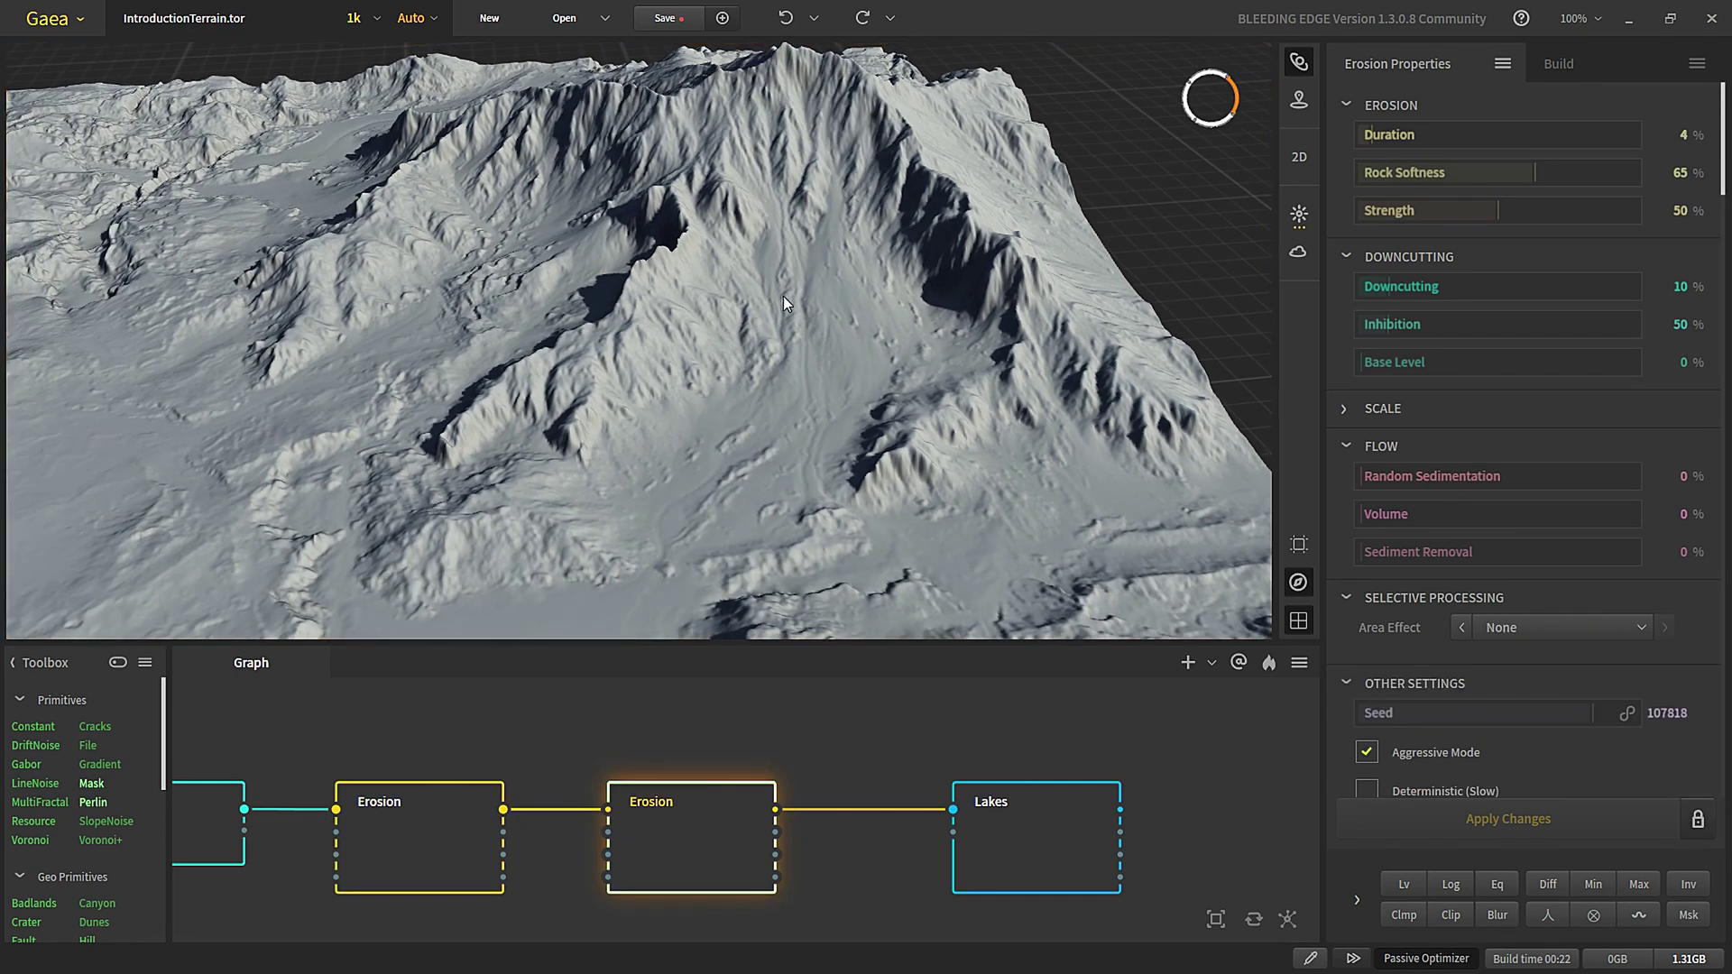
{"action": "left_click", "coordinate": [1604, 730]}
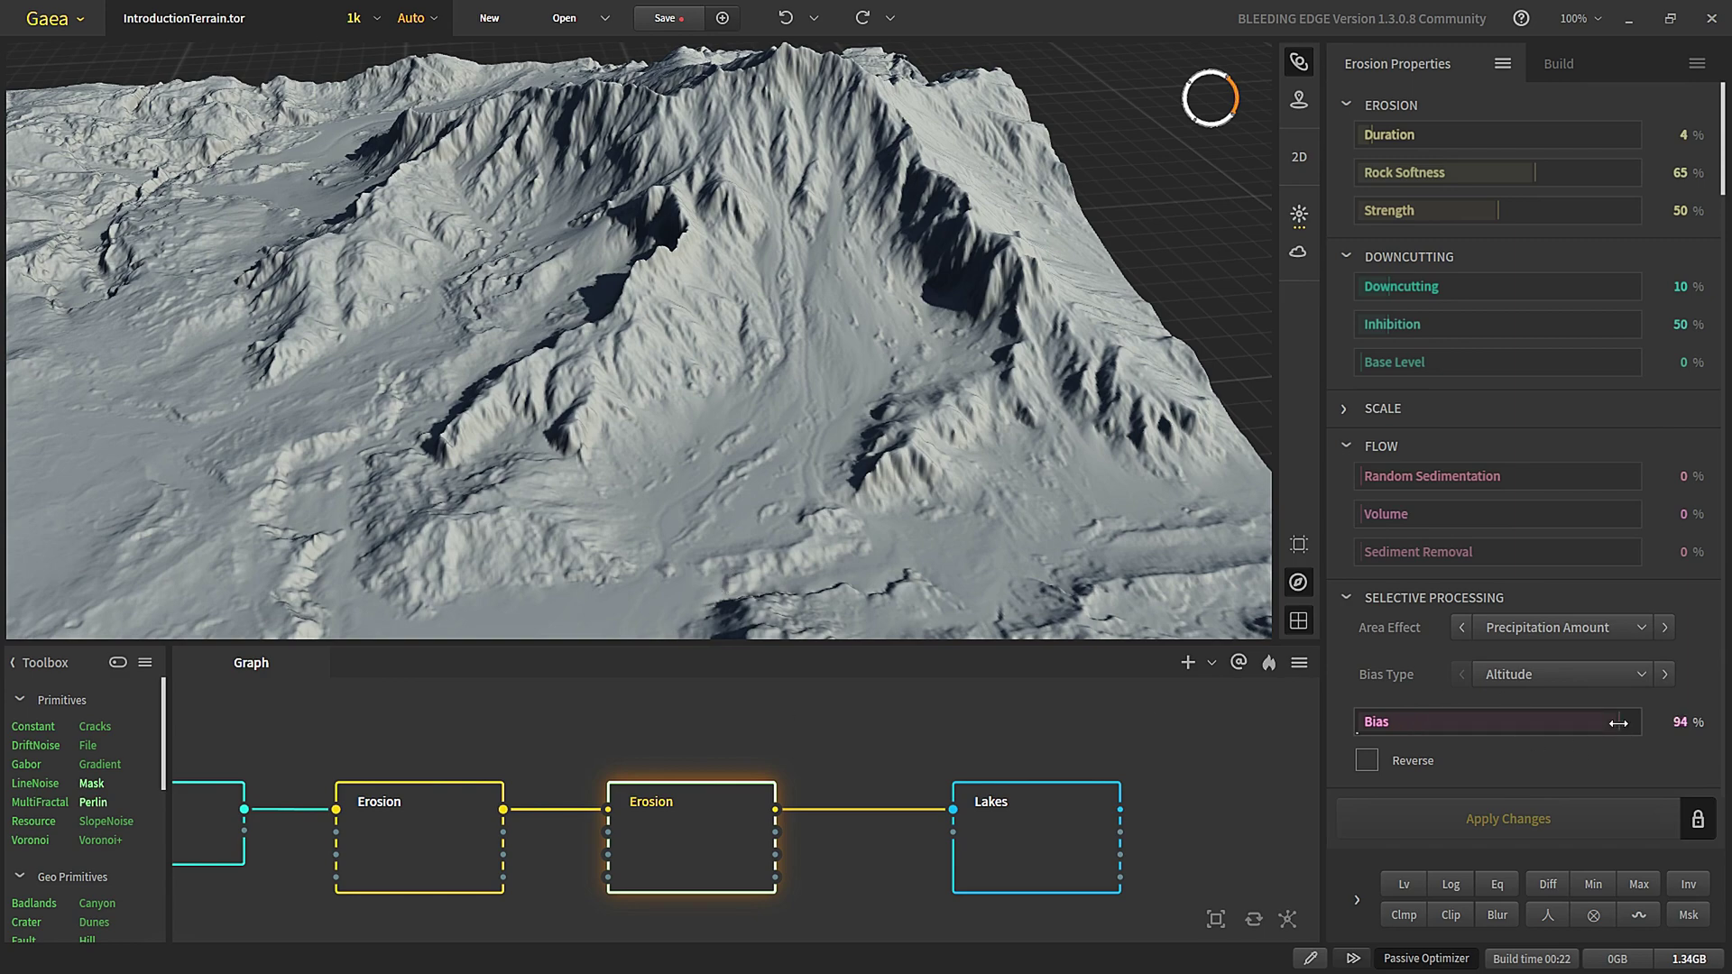
- Compare the outputs of the first and second Erosion nodes on the mountain foot and the valley floor
{"action": "scroll", "coordinate": [722, 539], "scroll_direction": "up", "scroll_amount": 5}
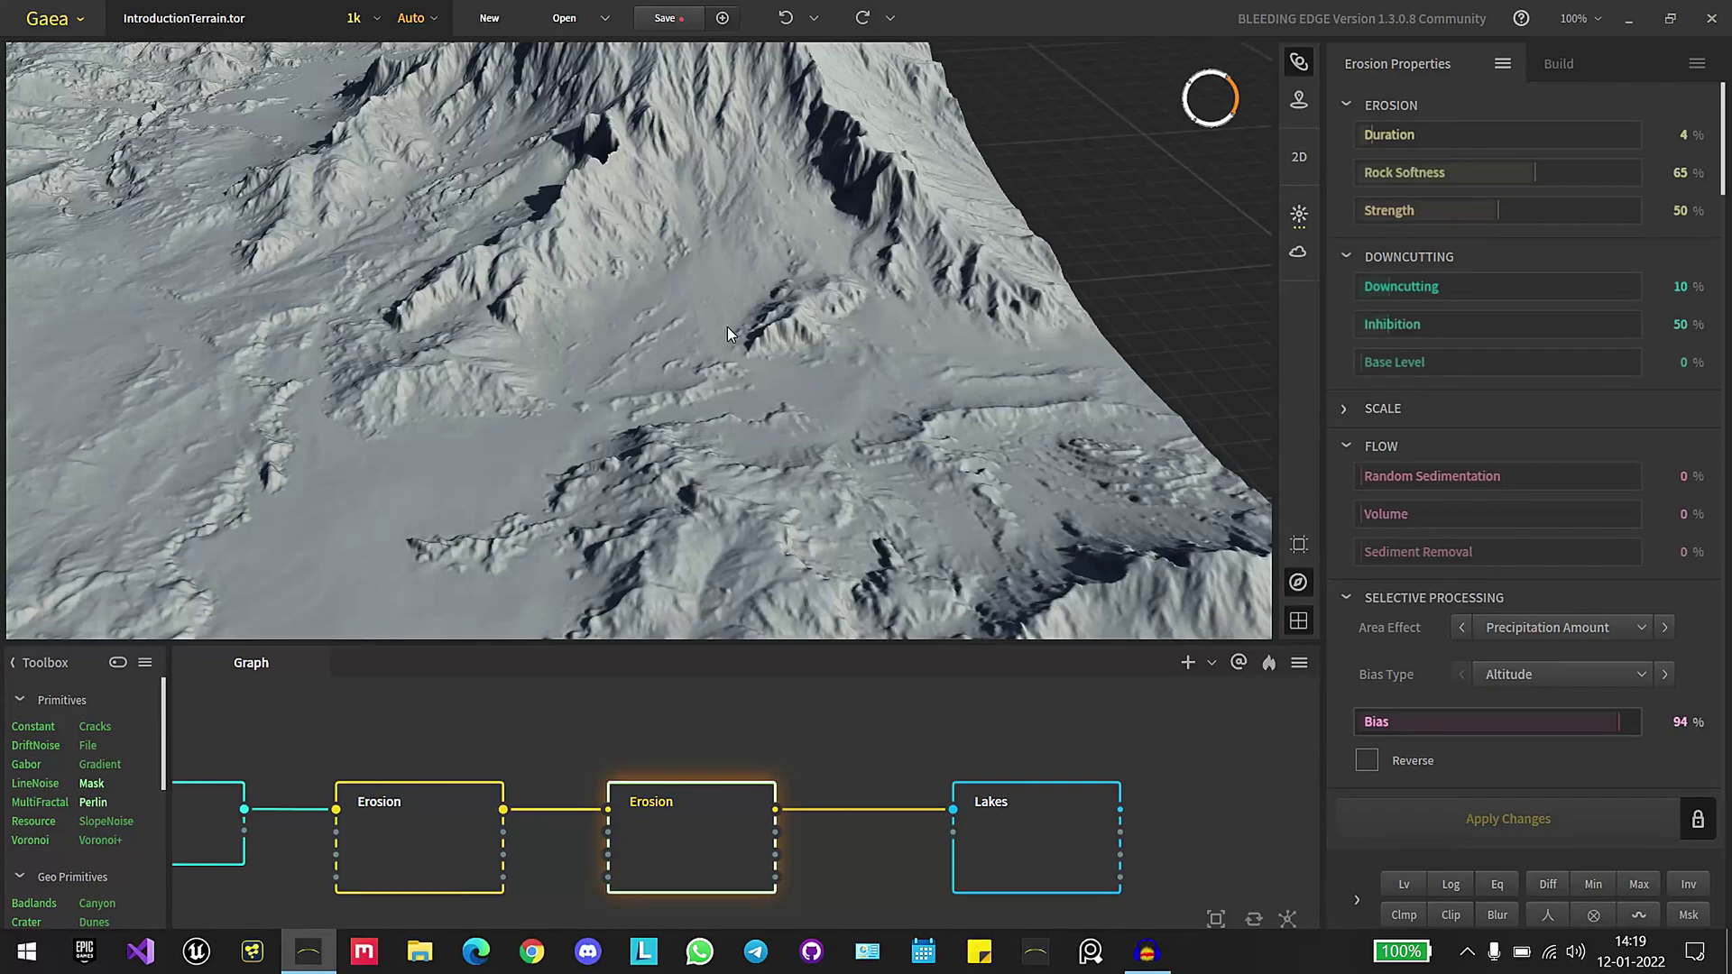
{"action": "scroll", "coordinate": [679, 461], "scroll_direction": "up", "scroll_amount": 2}
{"action": "scroll", "coordinate": [679, 462], "scroll_direction": "down", "scroll_amount": 1}
{"action": "middle_click_drag", "start_coordinate": [698, 372], "coordinate": [731, 374]}
{"action": "left_click", "coordinate": [437, 841]}
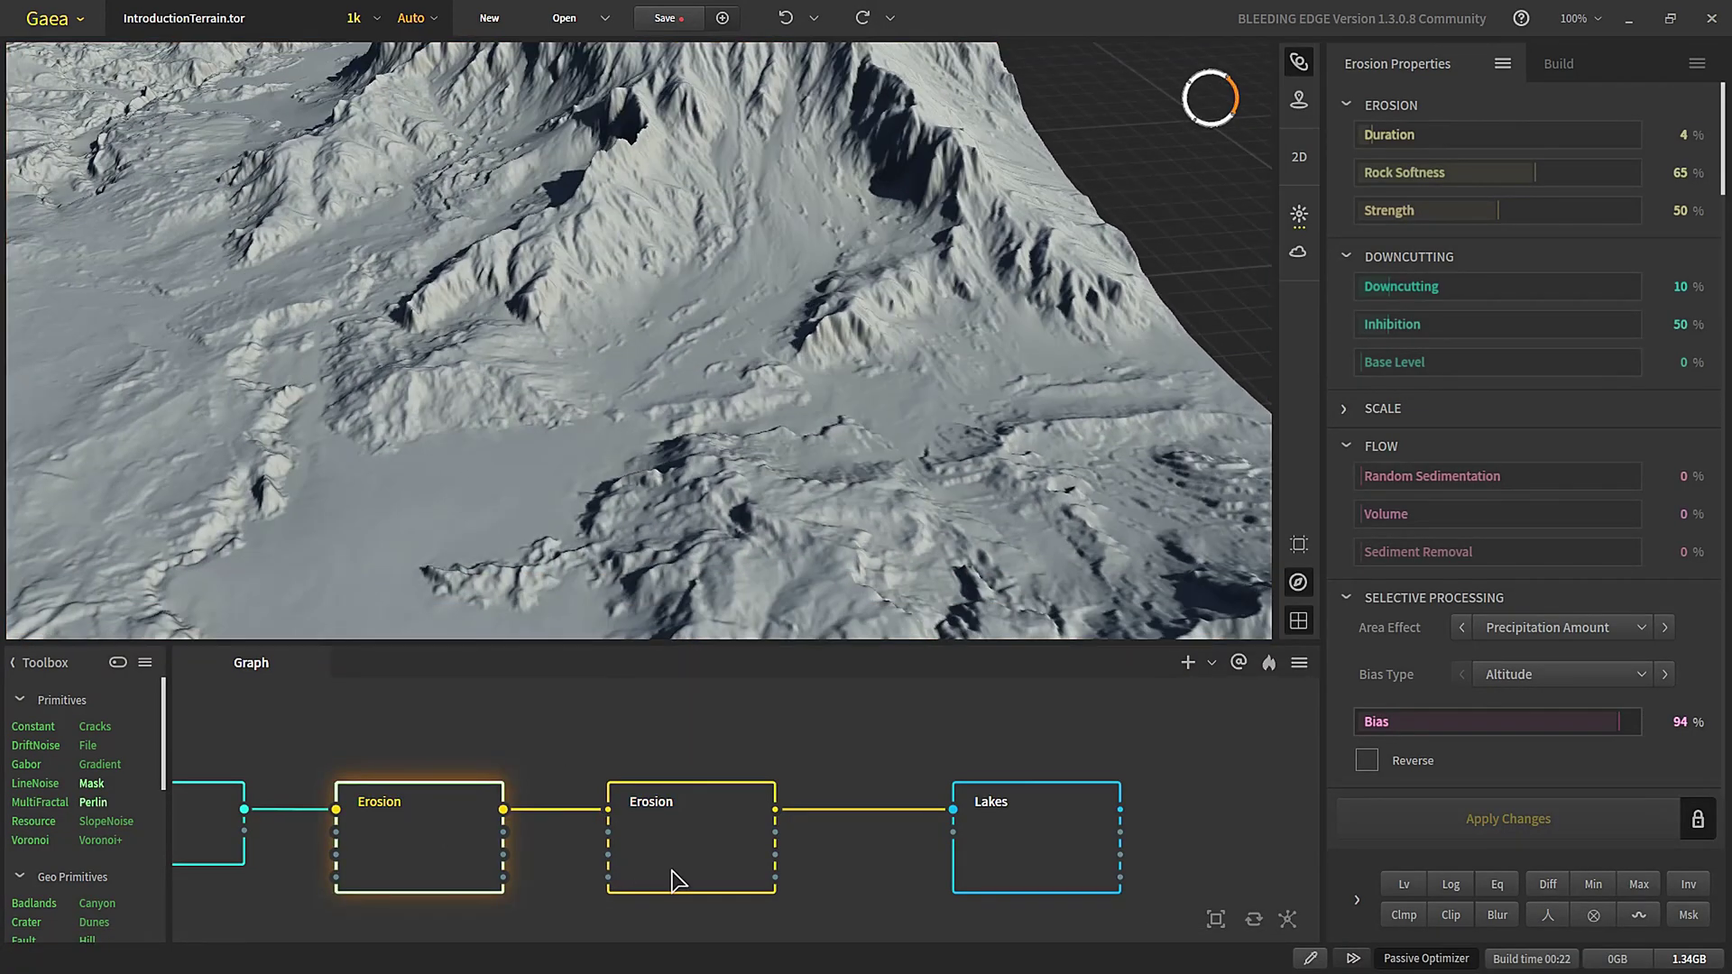
{"action": "left_click", "coordinate": [673, 874]}
{"action": "left_click", "coordinate": [445, 831]}
{"action": "left_click", "coordinate": [700, 831]}
{"action": "scroll", "coordinate": [631, 446], "scroll_direction": "down", "scroll_amount": 5}
{"action": "scroll", "coordinate": [620, 417], "scroll_direction": "up", "scroll_amount": 5}
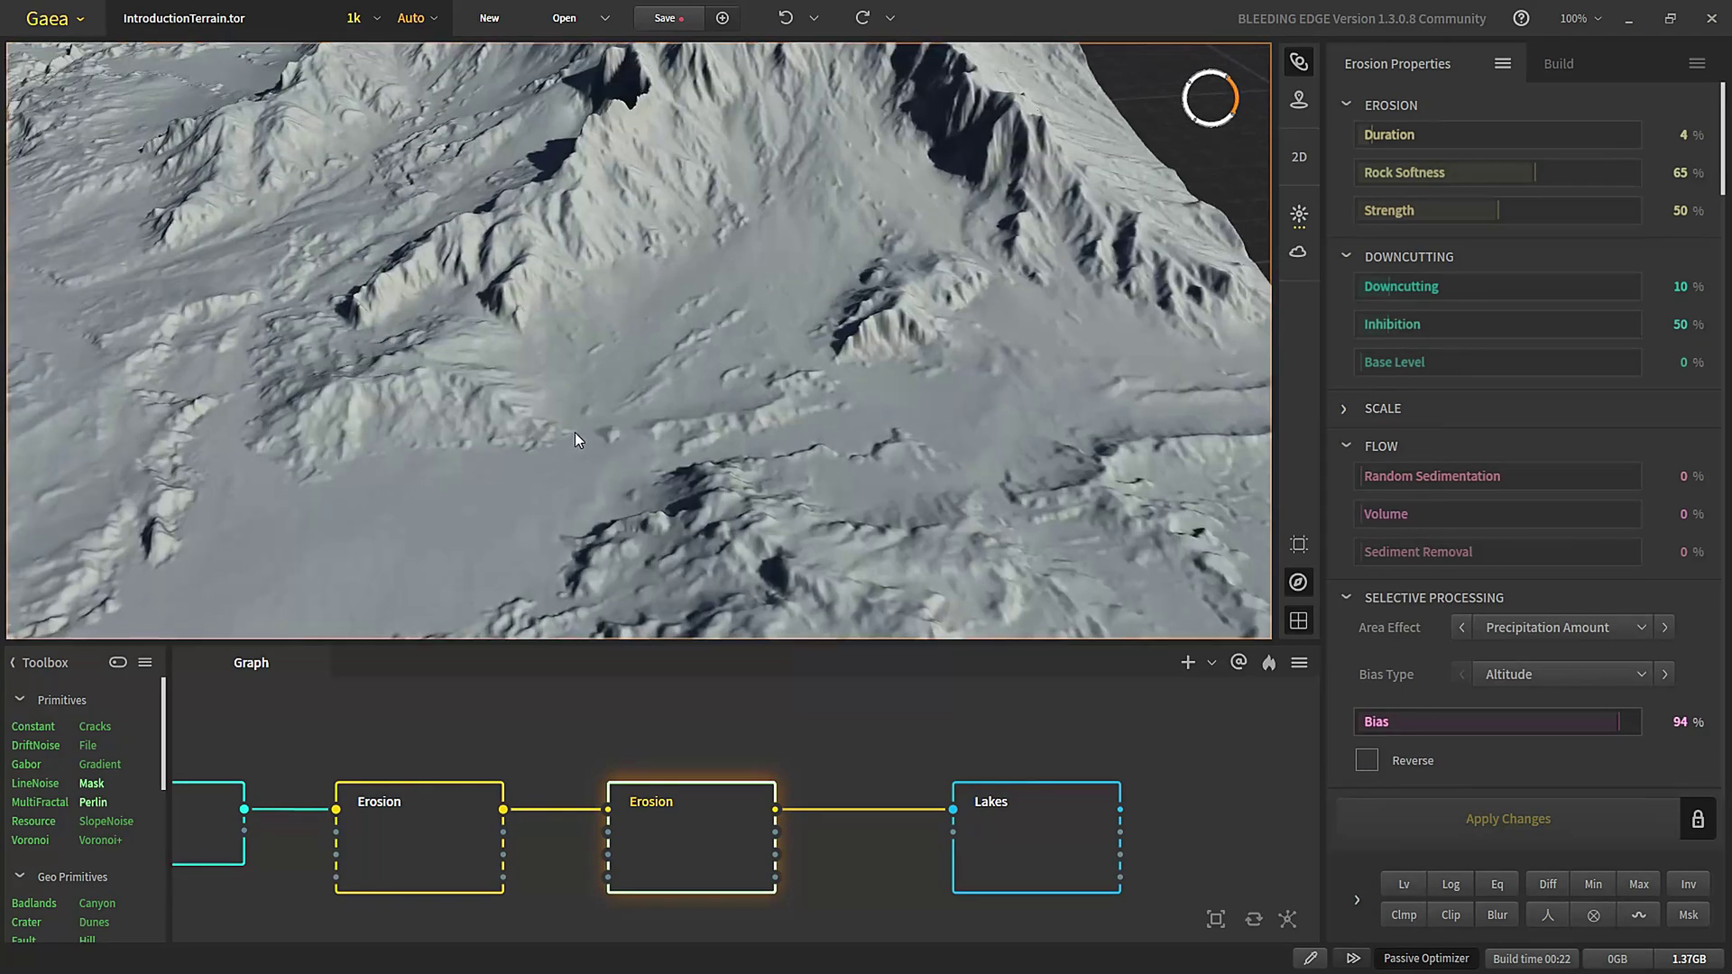
{"action": "left_click", "coordinate": [452, 857]}
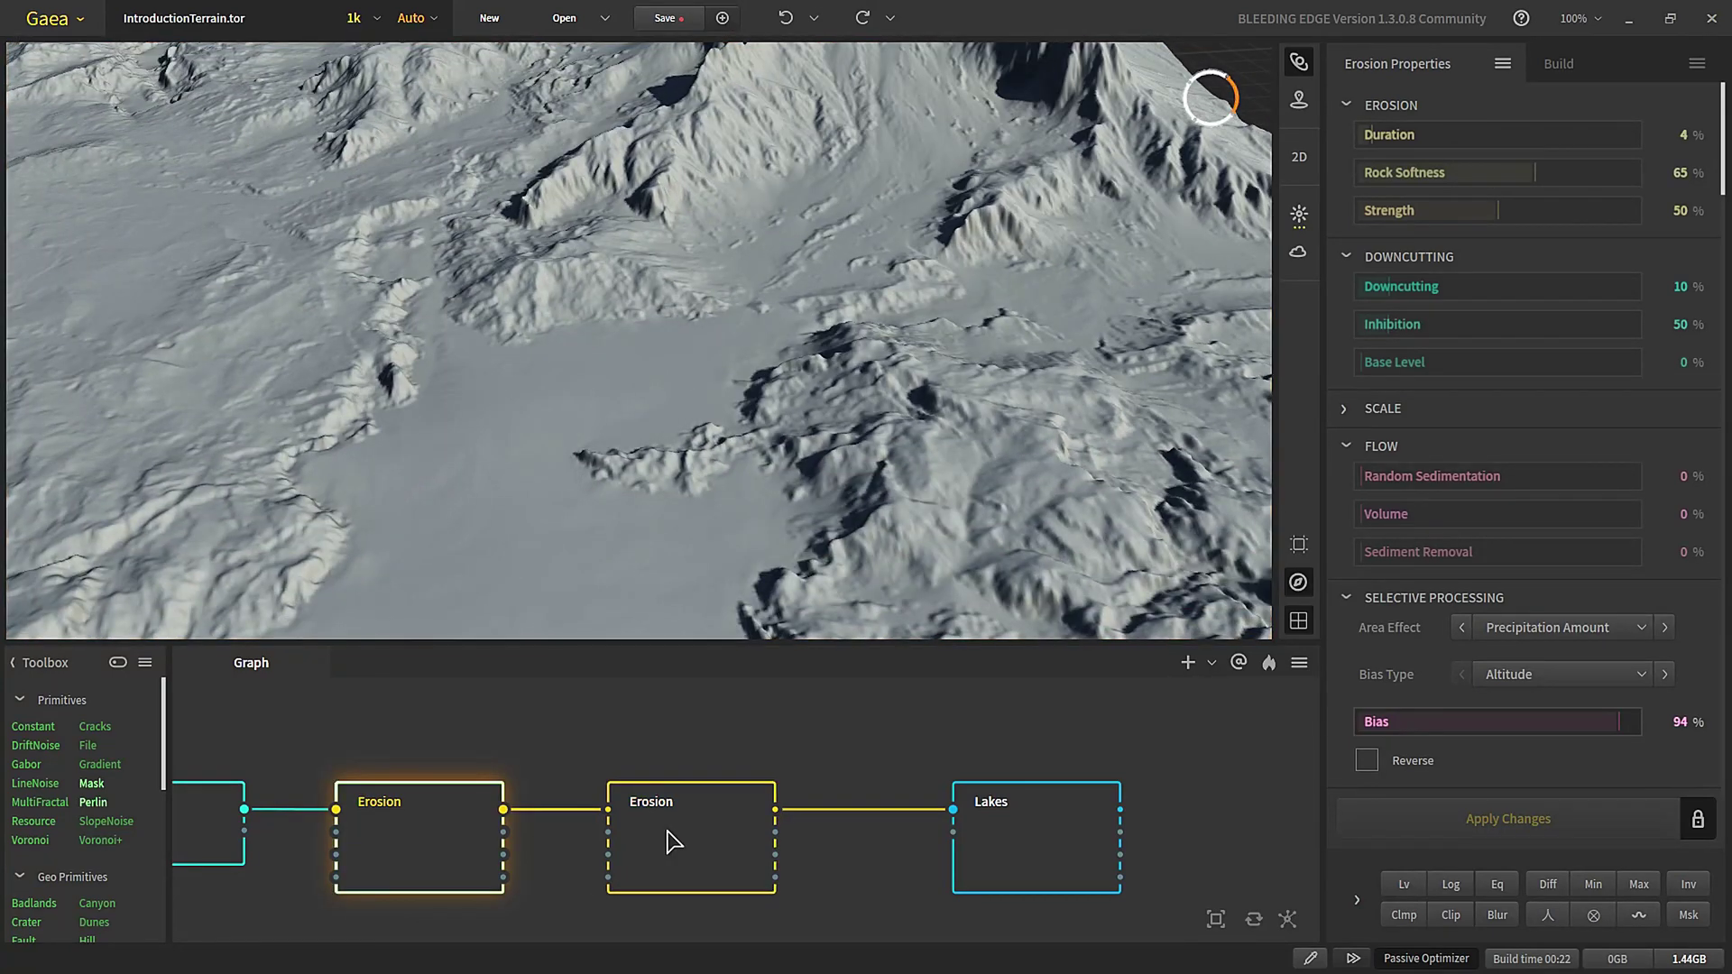
{"action": "left_click", "coordinate": [671, 840]}
{"action": "left_click", "coordinate": [492, 864]}
{"action": "scroll", "coordinate": [783, 324], "scroll_direction": "up", "scroll_amount": 3}
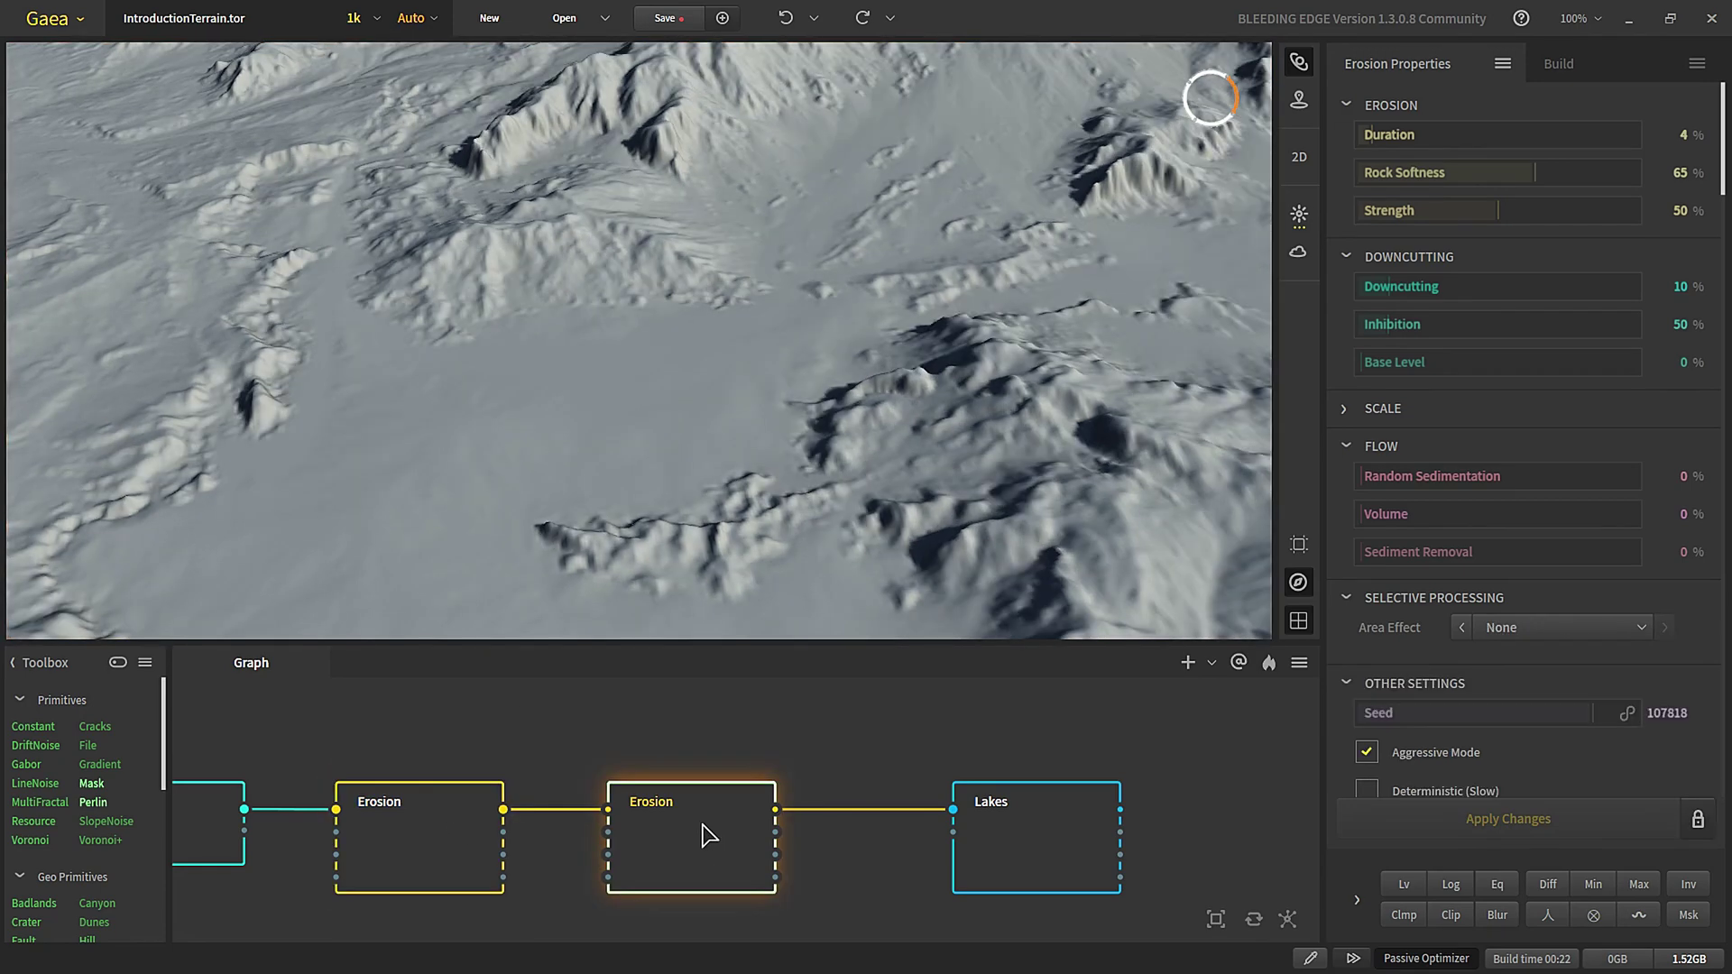
- Delete the second Erosion node from between the first Erosion node and Lakes
{"action": "left_click", "coordinate": [816, 866]}
{"action": "left_click", "coordinate": [710, 848]}
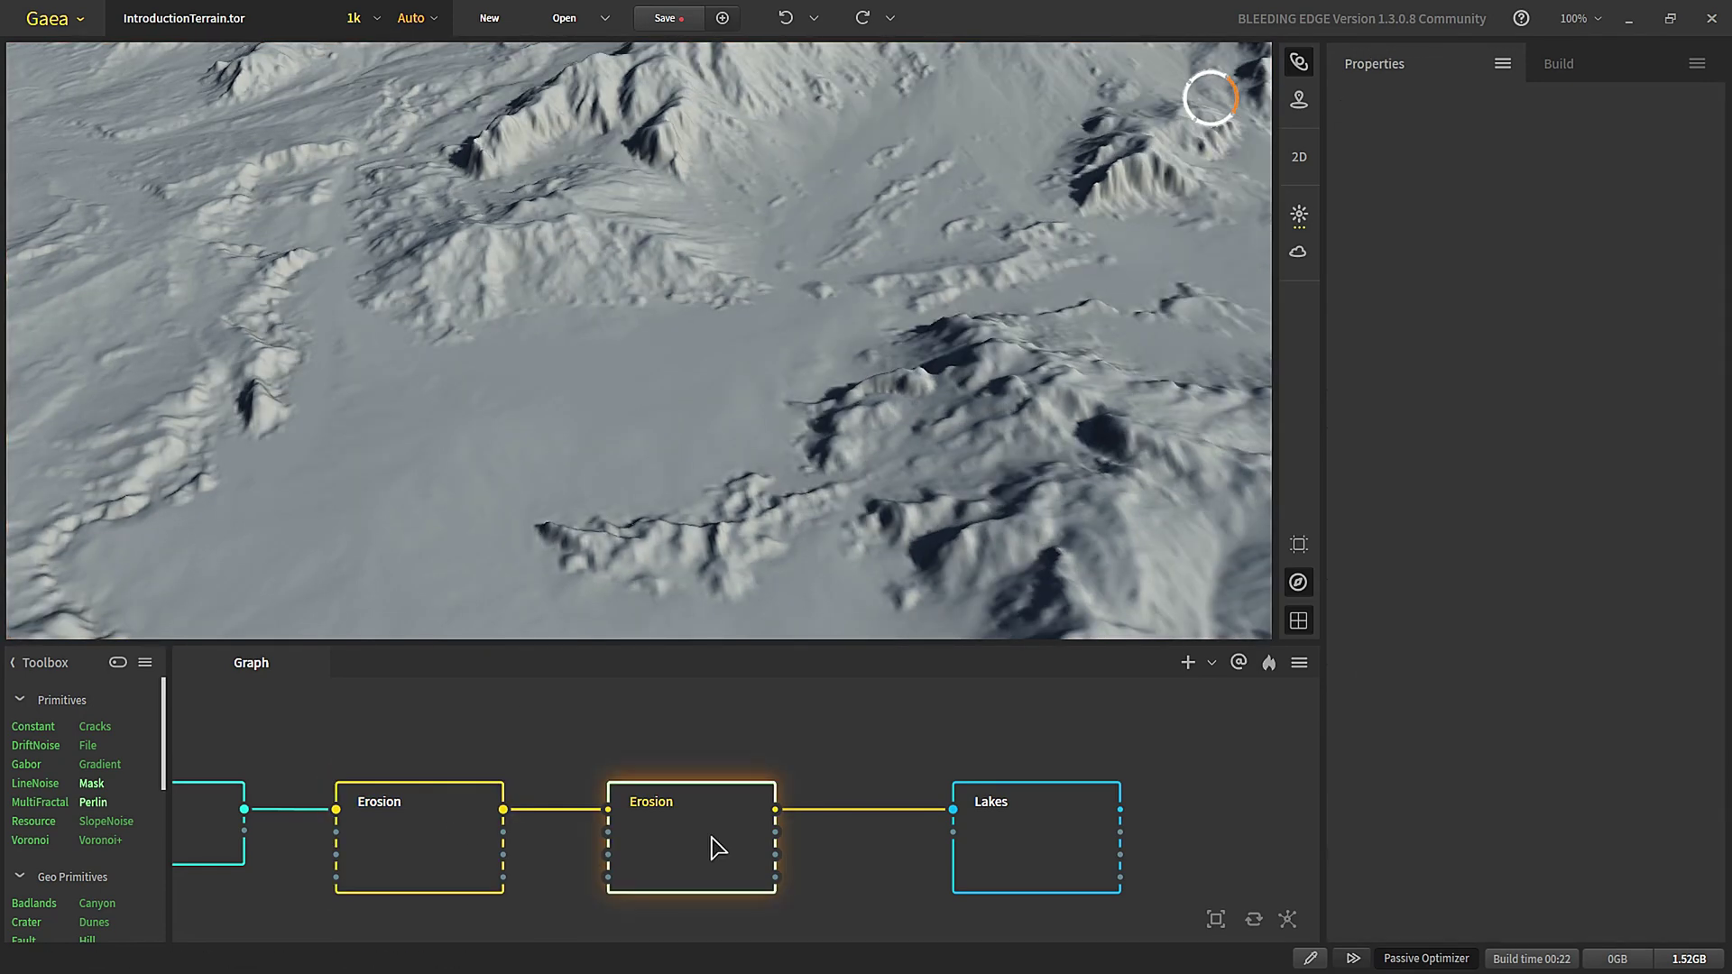
{"action": "key", "text": "Delete"}
- Add a Surface node from the Erosion output and insert it into the connection between Erosion and Lakes
{"action": "left_click_drag", "start_coordinate": [504, 811], "coordinate": [696, 869]}
{"action": "right_click", "coordinate": [691, 862]}
{"action": "key", "text": "Escape"}
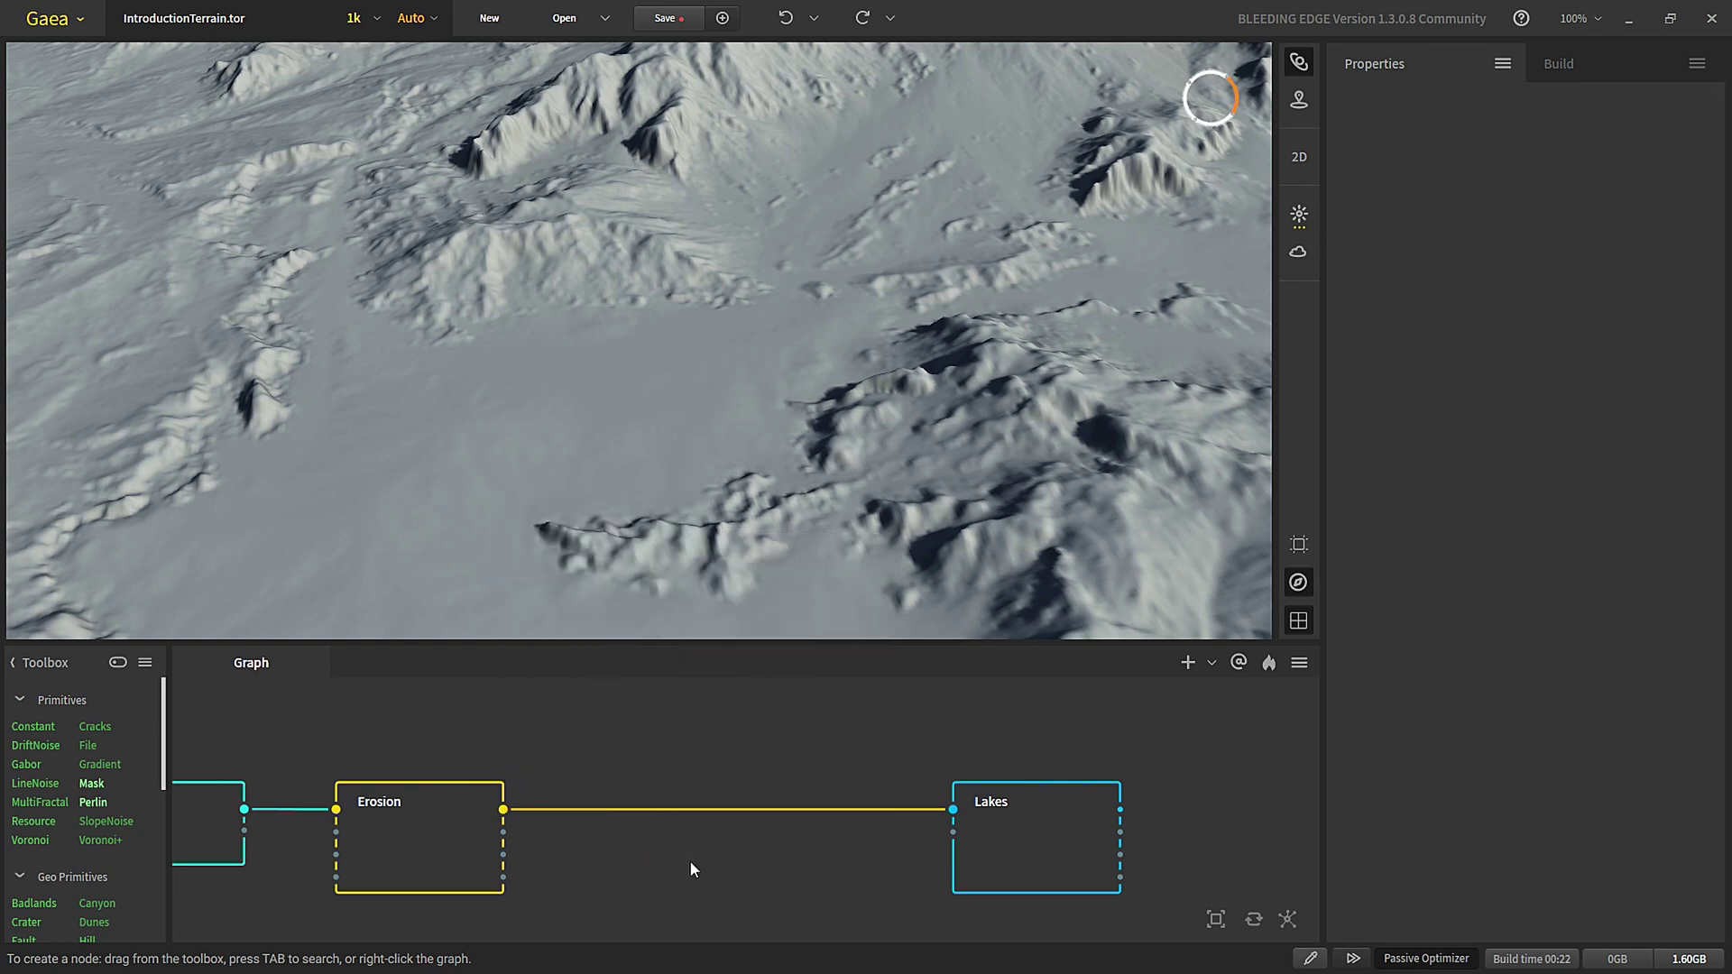
{"action": "key", "text": "Tab"}
{"action": "type", "text": "sur"}
{"action": "key", "text": "Escape"}
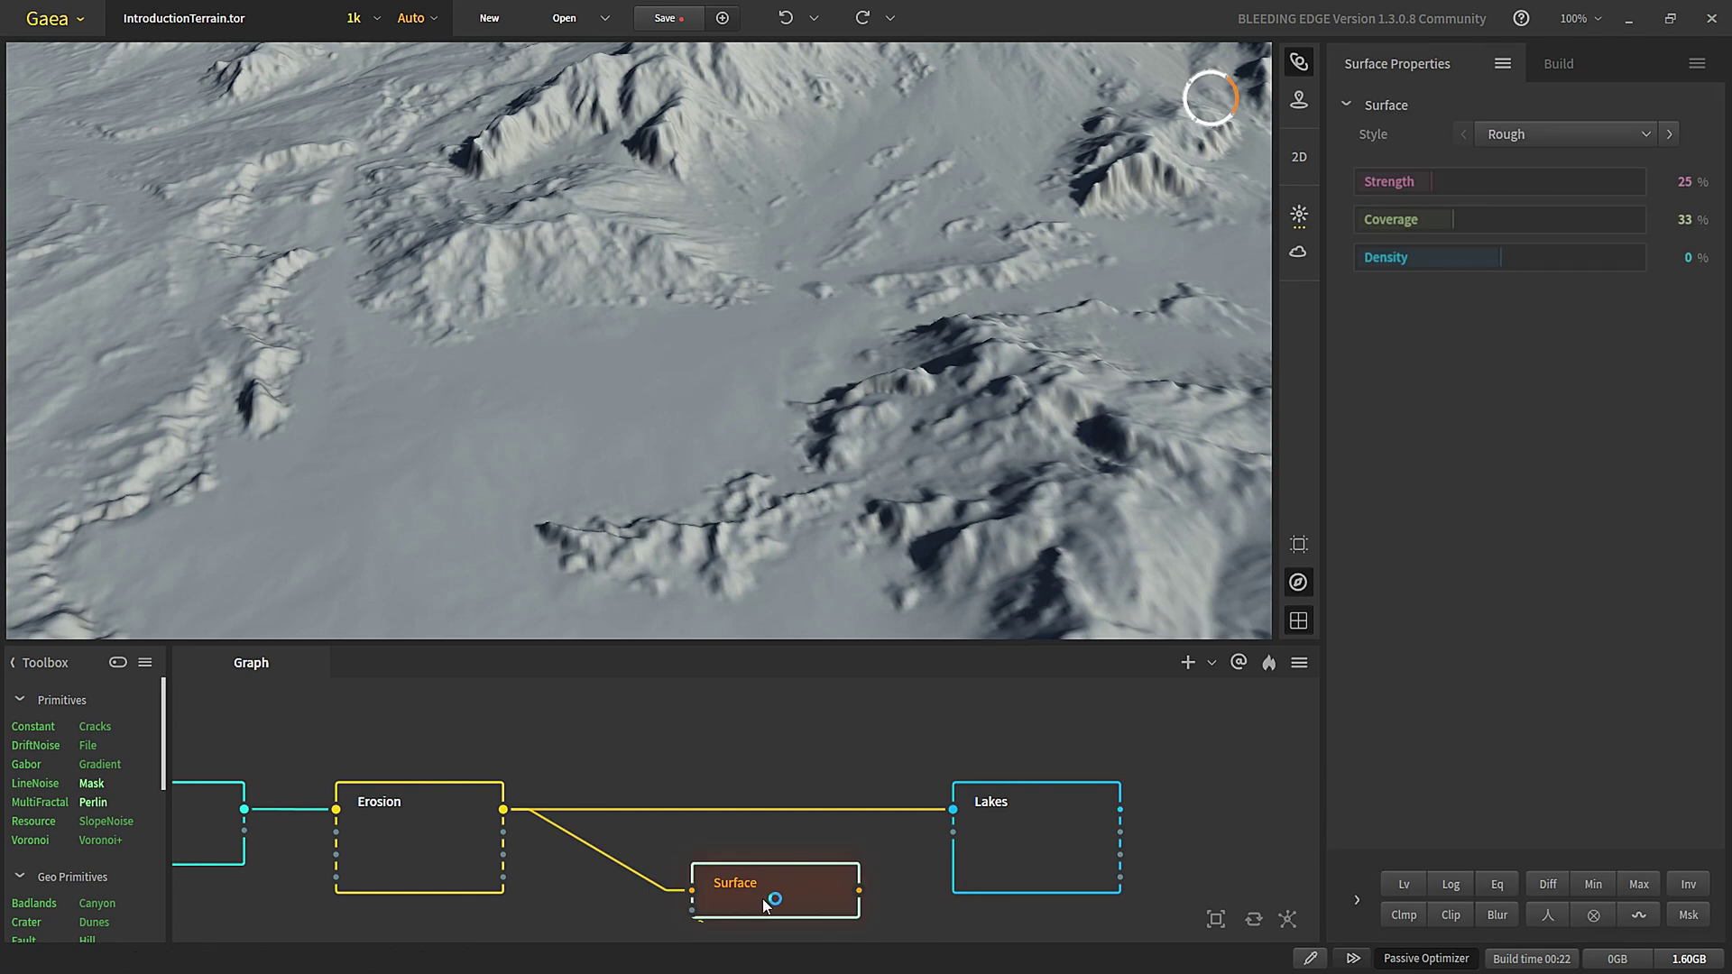
{"action": "left_click", "coordinate": [695, 820]}
{"action": "left_click_drag", "start_coordinate": [771, 900], "coordinate": [713, 819]}
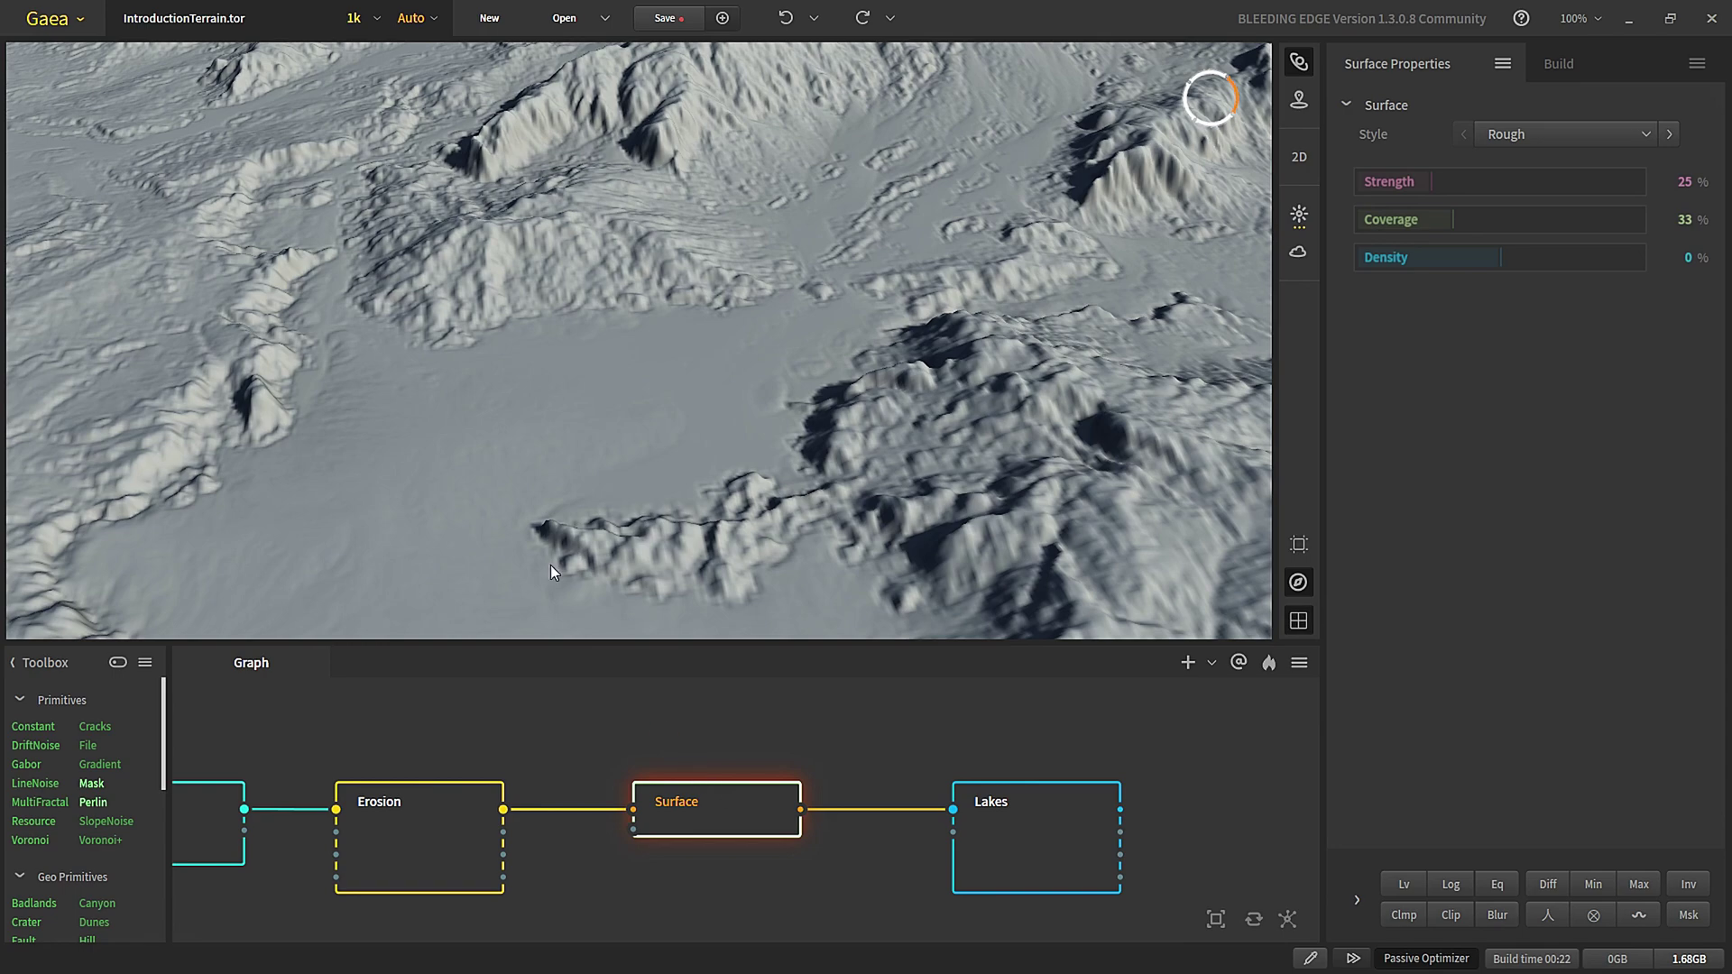
- Examine the rough surface detail on the hills and plains, comparing the Erosion and Surface outputs
{"action": "scroll", "coordinate": [473, 402], "scroll_direction": "down", "scroll_amount": 5}
{"action": "left_click_drag", "start_coordinate": [440, 383], "coordinate": [537, 502]}
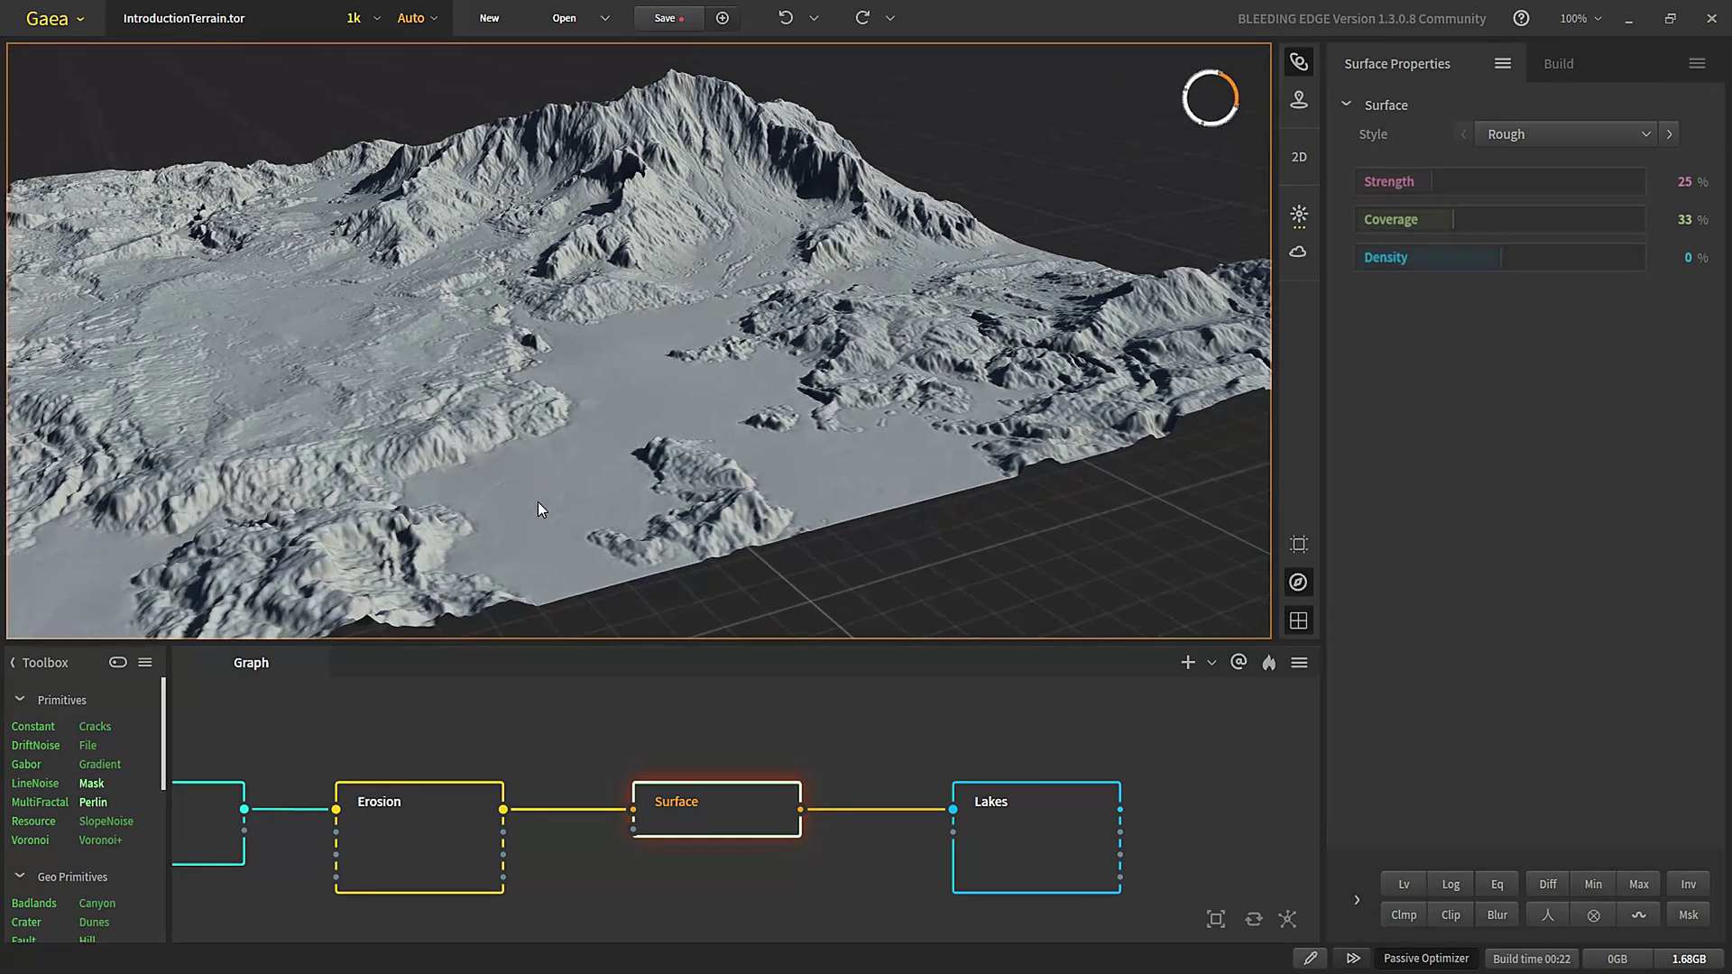
{"action": "scroll", "coordinate": [542, 497], "scroll_direction": "up", "scroll_amount": 4}
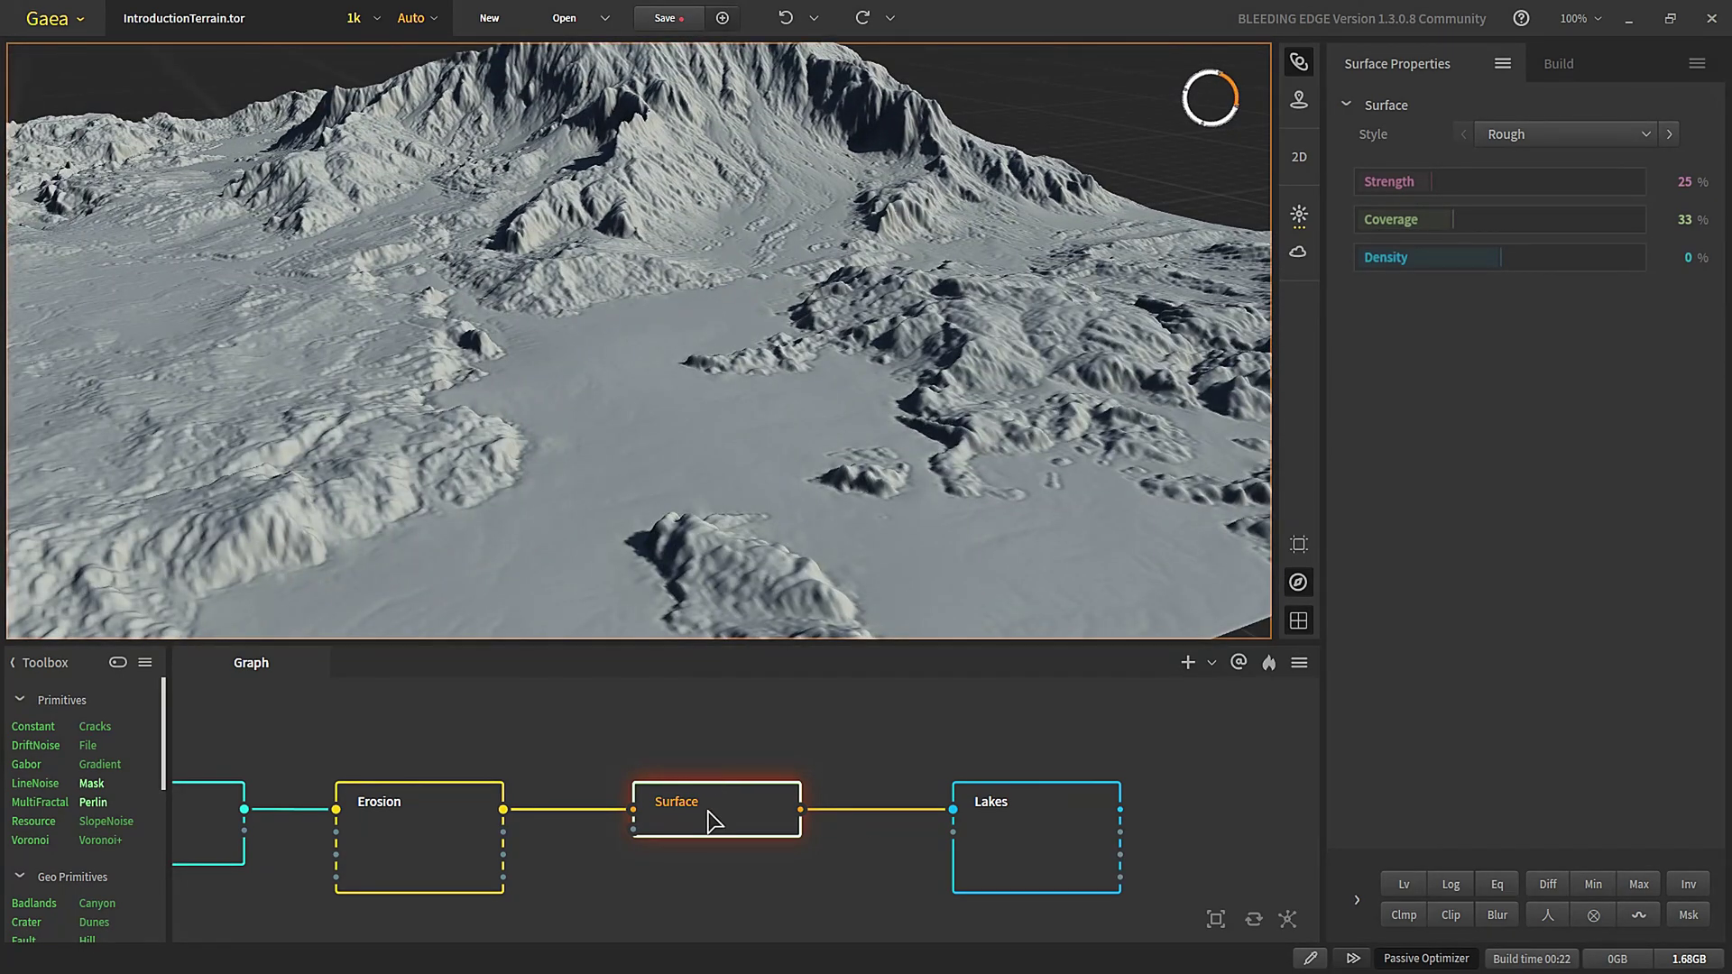
{"action": "left_click", "coordinate": [445, 851]}
{"action": "left_click", "coordinate": [696, 823]}
{"action": "left_click_drag", "start_coordinate": [521, 380], "coordinate": [557, 393]}
{"action": "scroll", "coordinate": [409, 343], "scroll_direction": "down", "scroll_amount": 5}
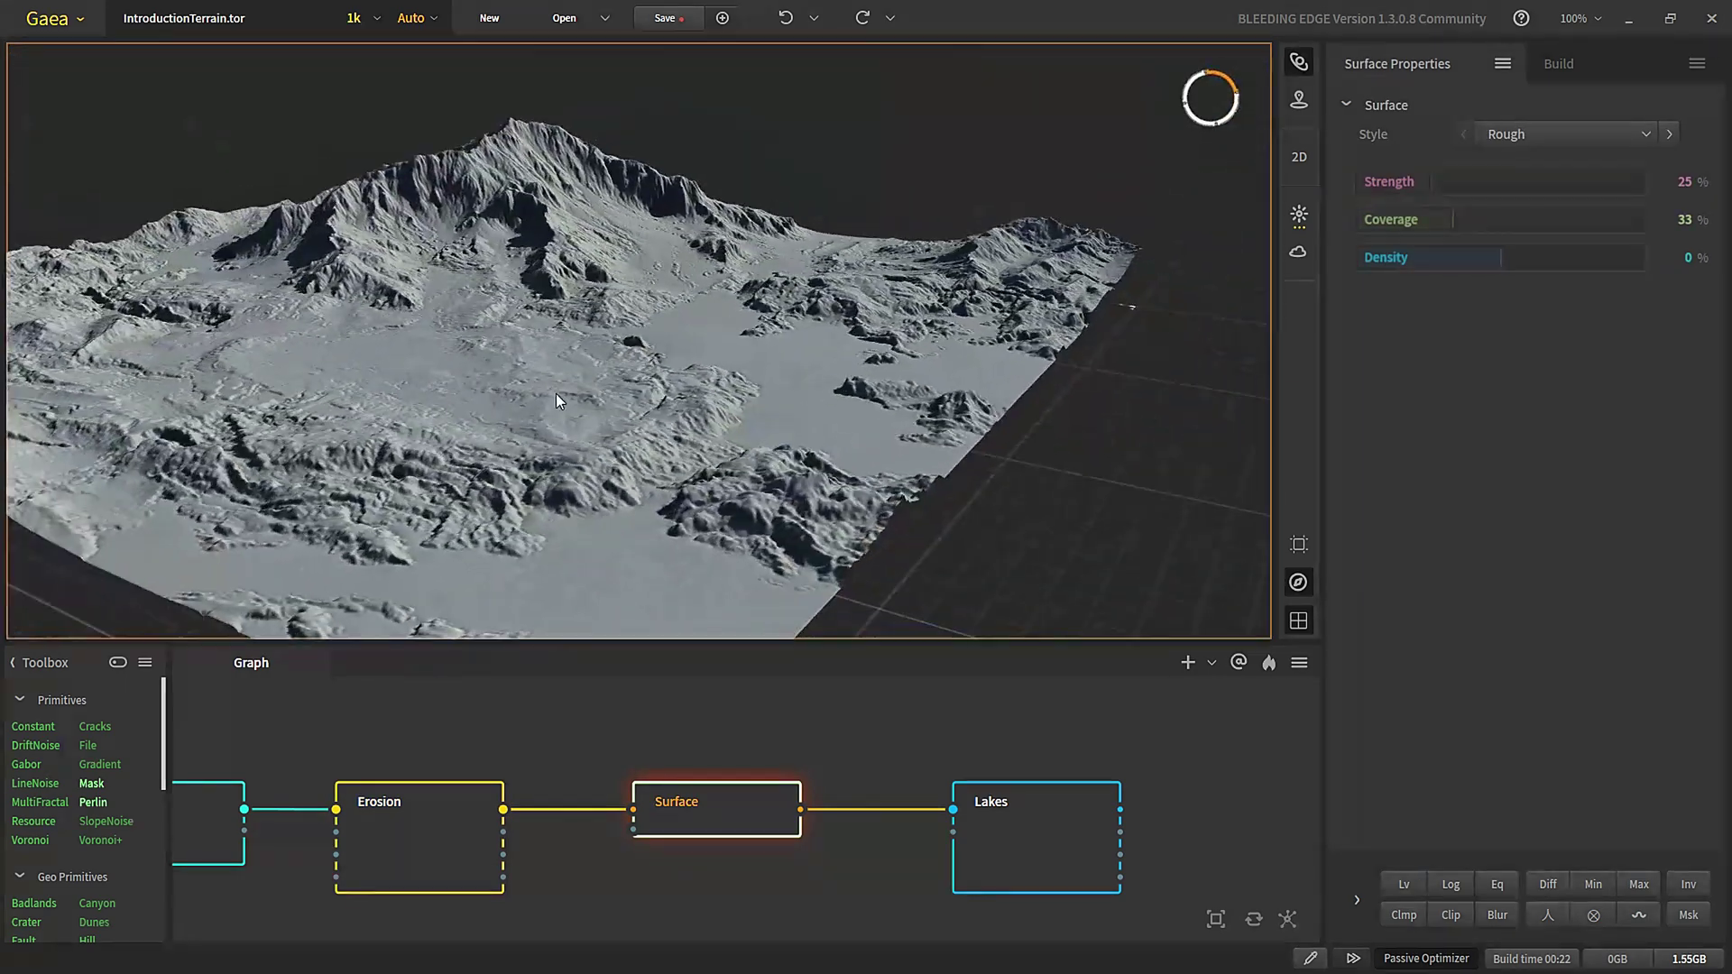
{"action": "scroll", "coordinate": [555, 394], "scroll_direction": "up", "scroll_amount": 5}
{"action": "left_click", "coordinate": [422, 812]}
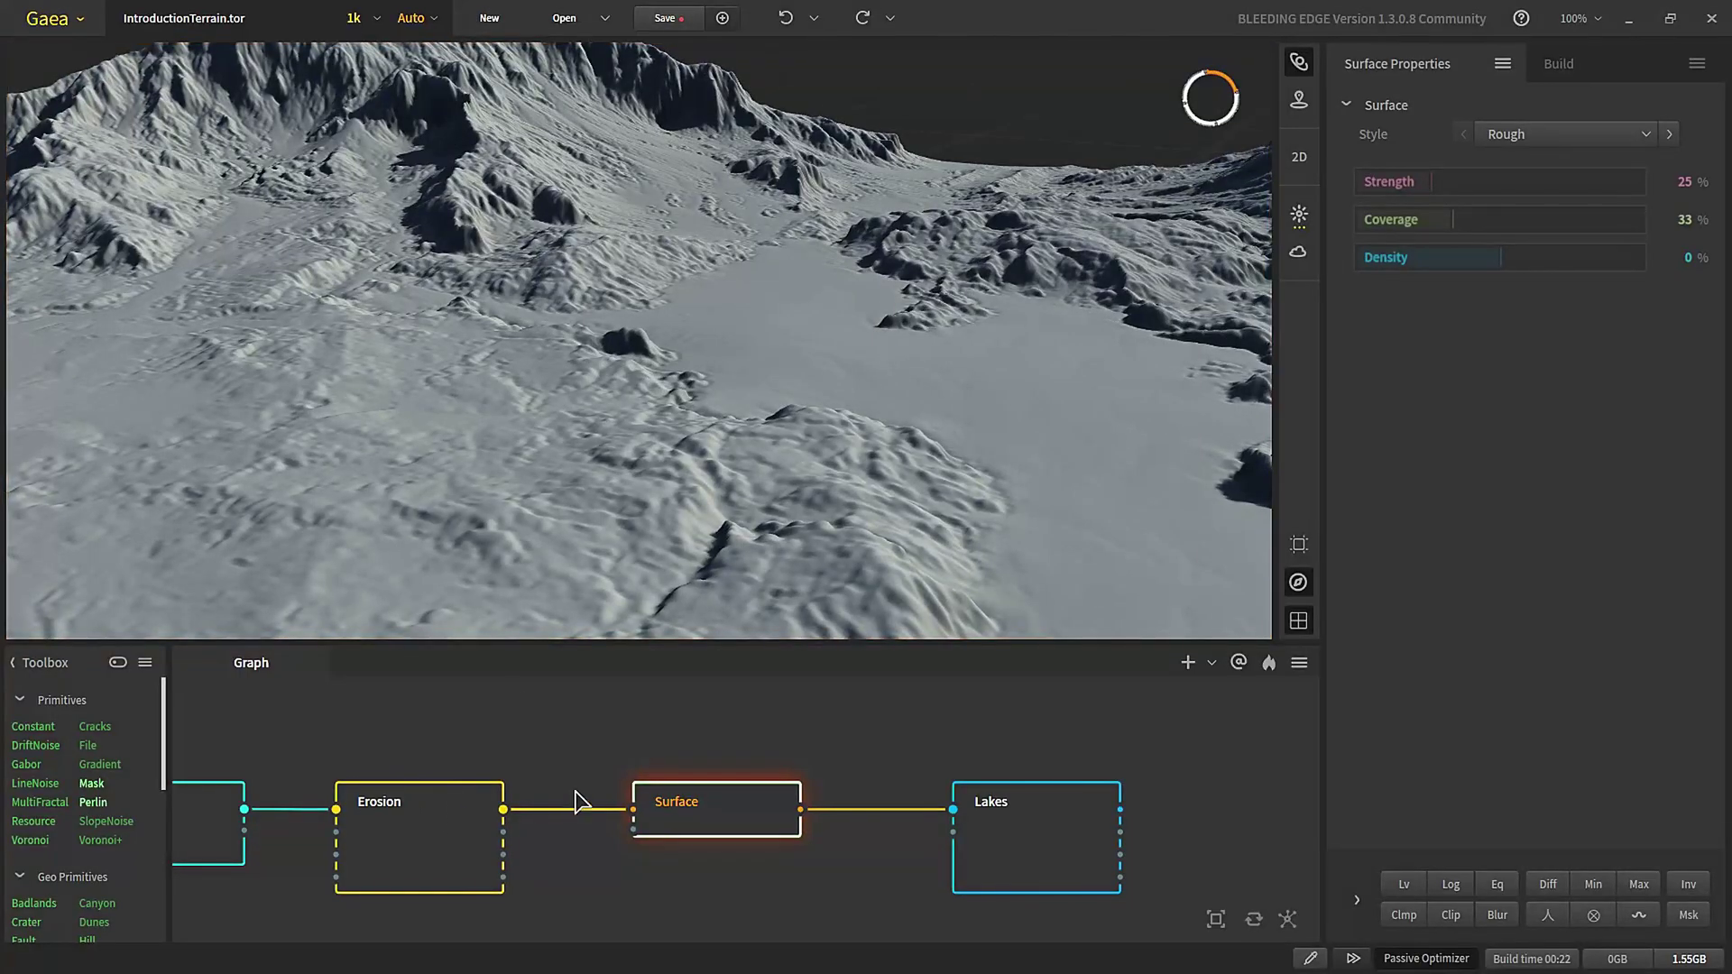
{"action": "left_click", "coordinate": [704, 812]}
{"action": "left_click_drag", "start_coordinate": [833, 402], "coordinate": [534, 609]}
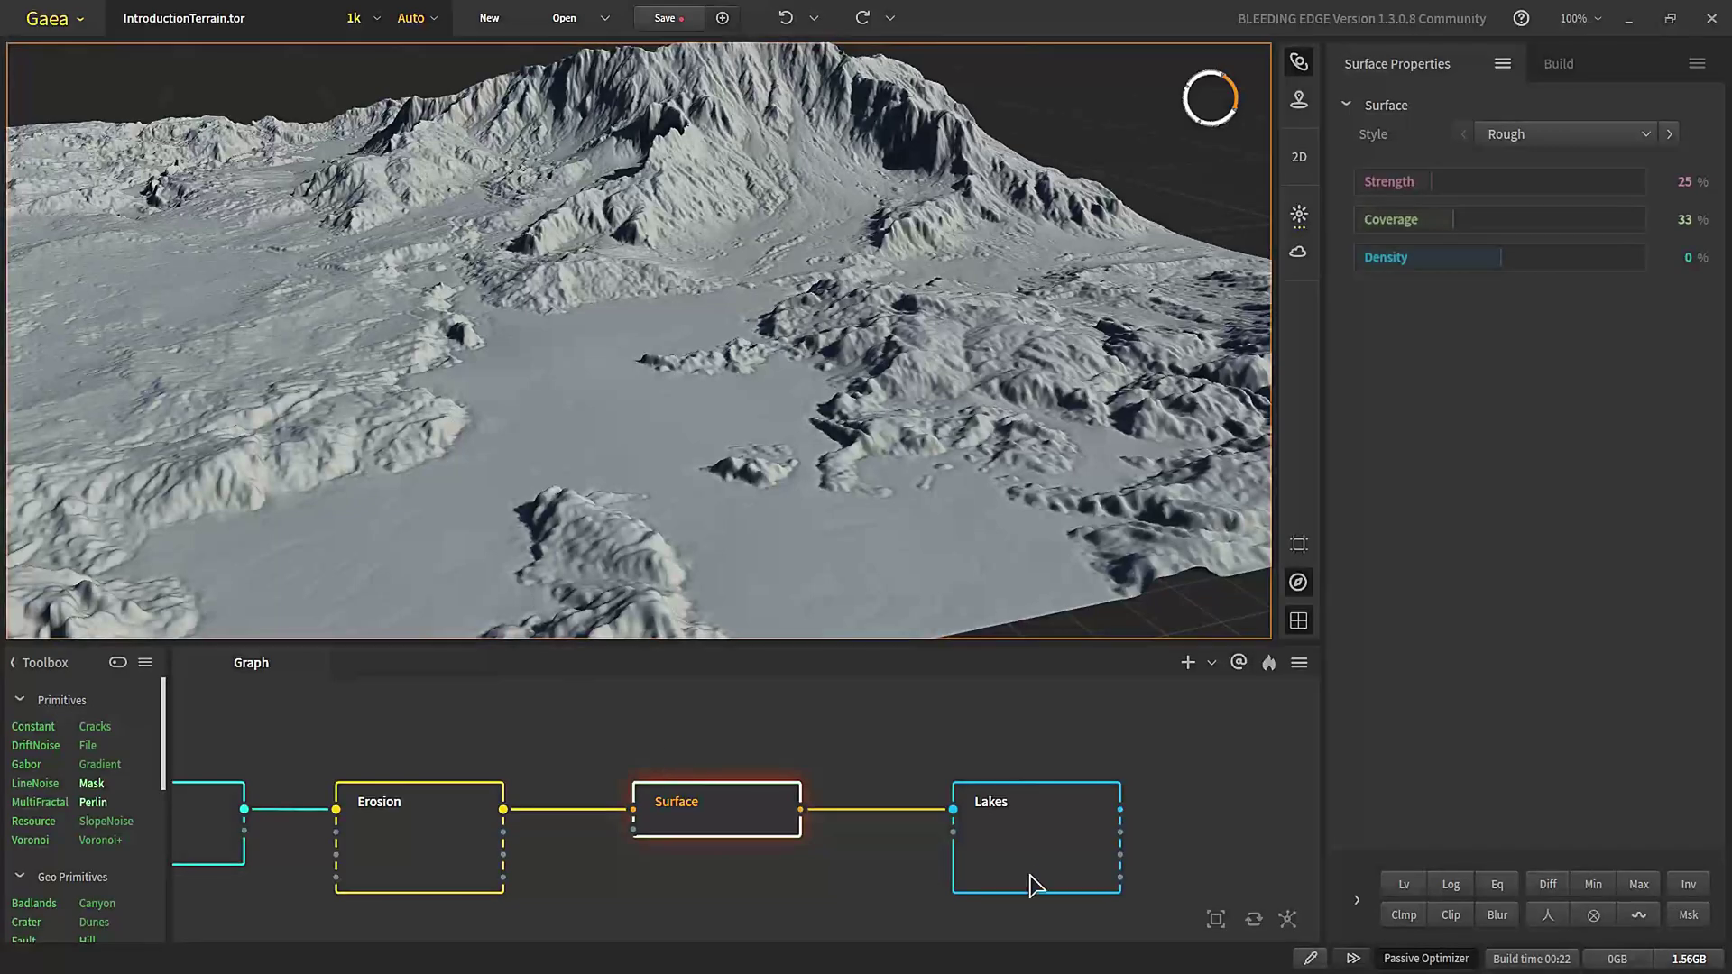
- Display the Lakes output and inspect the flooded terrain with the added surface detail
{"action": "left_click", "coordinate": [1038, 855]}
{"action": "middle_click_drag", "start_coordinate": [986, 845], "coordinate": [883, 848]}
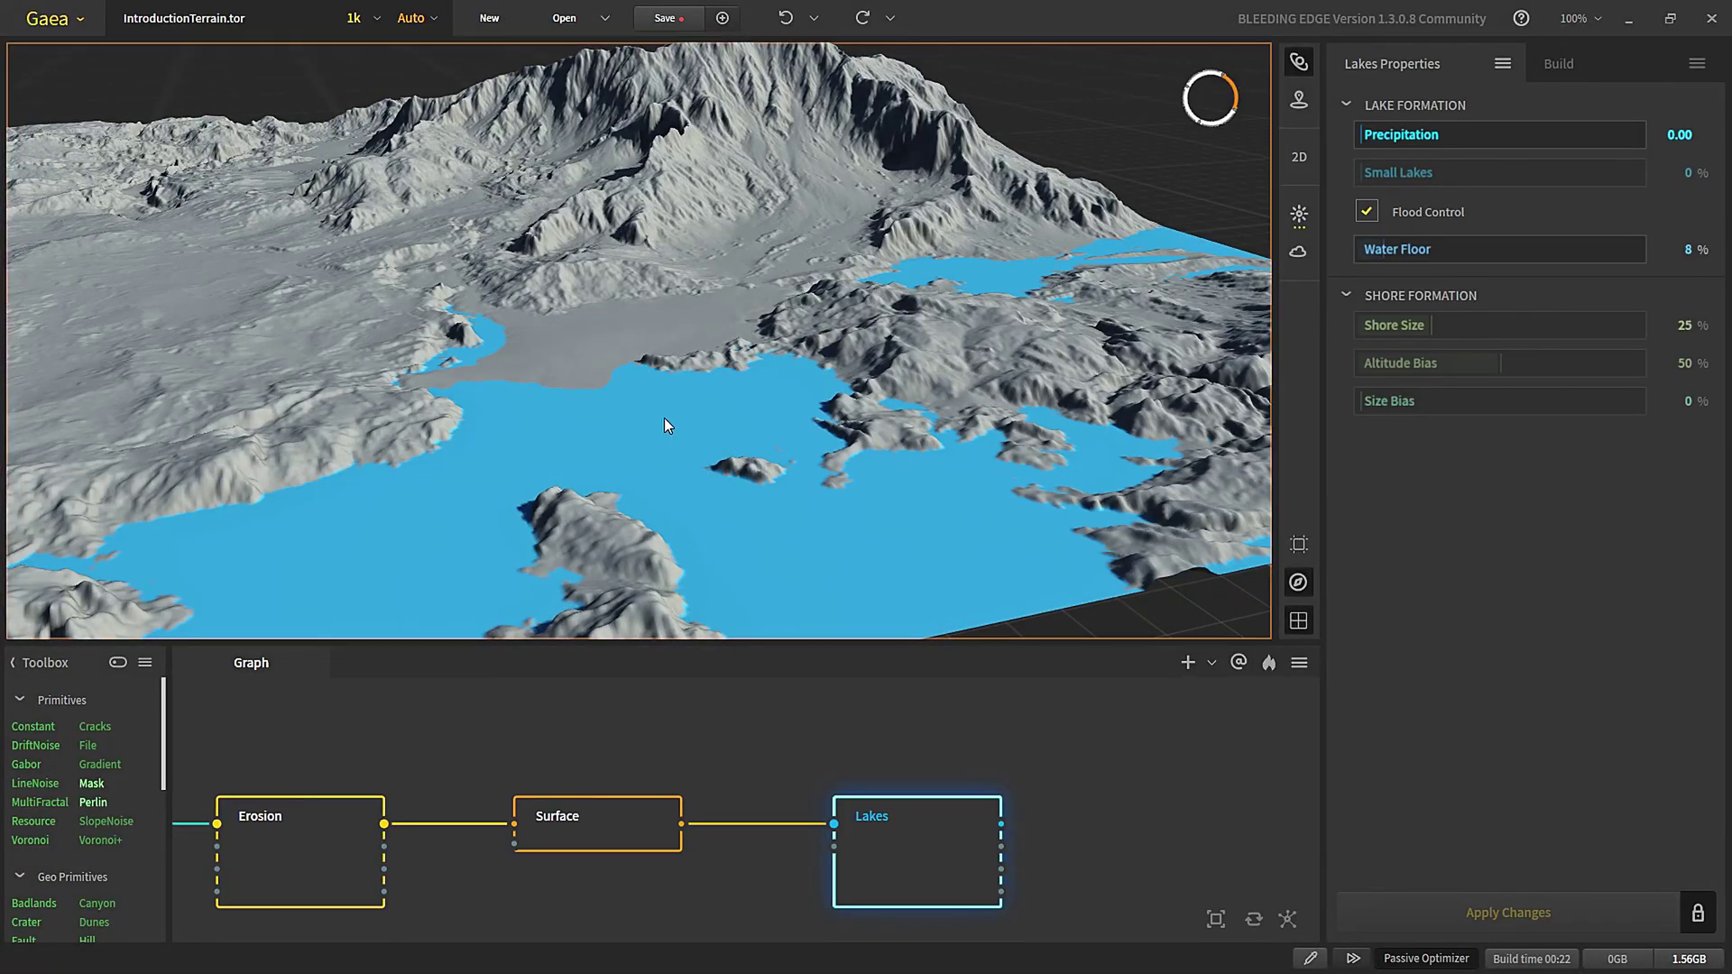
{"action": "left_click_drag", "start_coordinate": [667, 432], "coordinate": [641, 300]}
{"action": "scroll", "coordinate": [641, 307], "scroll_direction": "down", "scroll_amount": 3}
{"action": "left_click_drag", "start_coordinate": [561, 469], "coordinate": [564, 527]}
{"action": "scroll", "coordinate": [994, 877], "scroll_direction": "down", "scroll_amount": 1}
{"action": "middle_click_drag", "start_coordinate": [895, 817], "coordinate": [679, 819]}
{"action": "scroll", "coordinate": [532, 848], "scroll_direction": "up", "scroll_amount": 1}
- Add a Rivers node branching from the Surface output and place it above the Lakes node
{"action": "left_click_drag", "start_coordinate": [488, 891], "coordinate": [715, 769]}
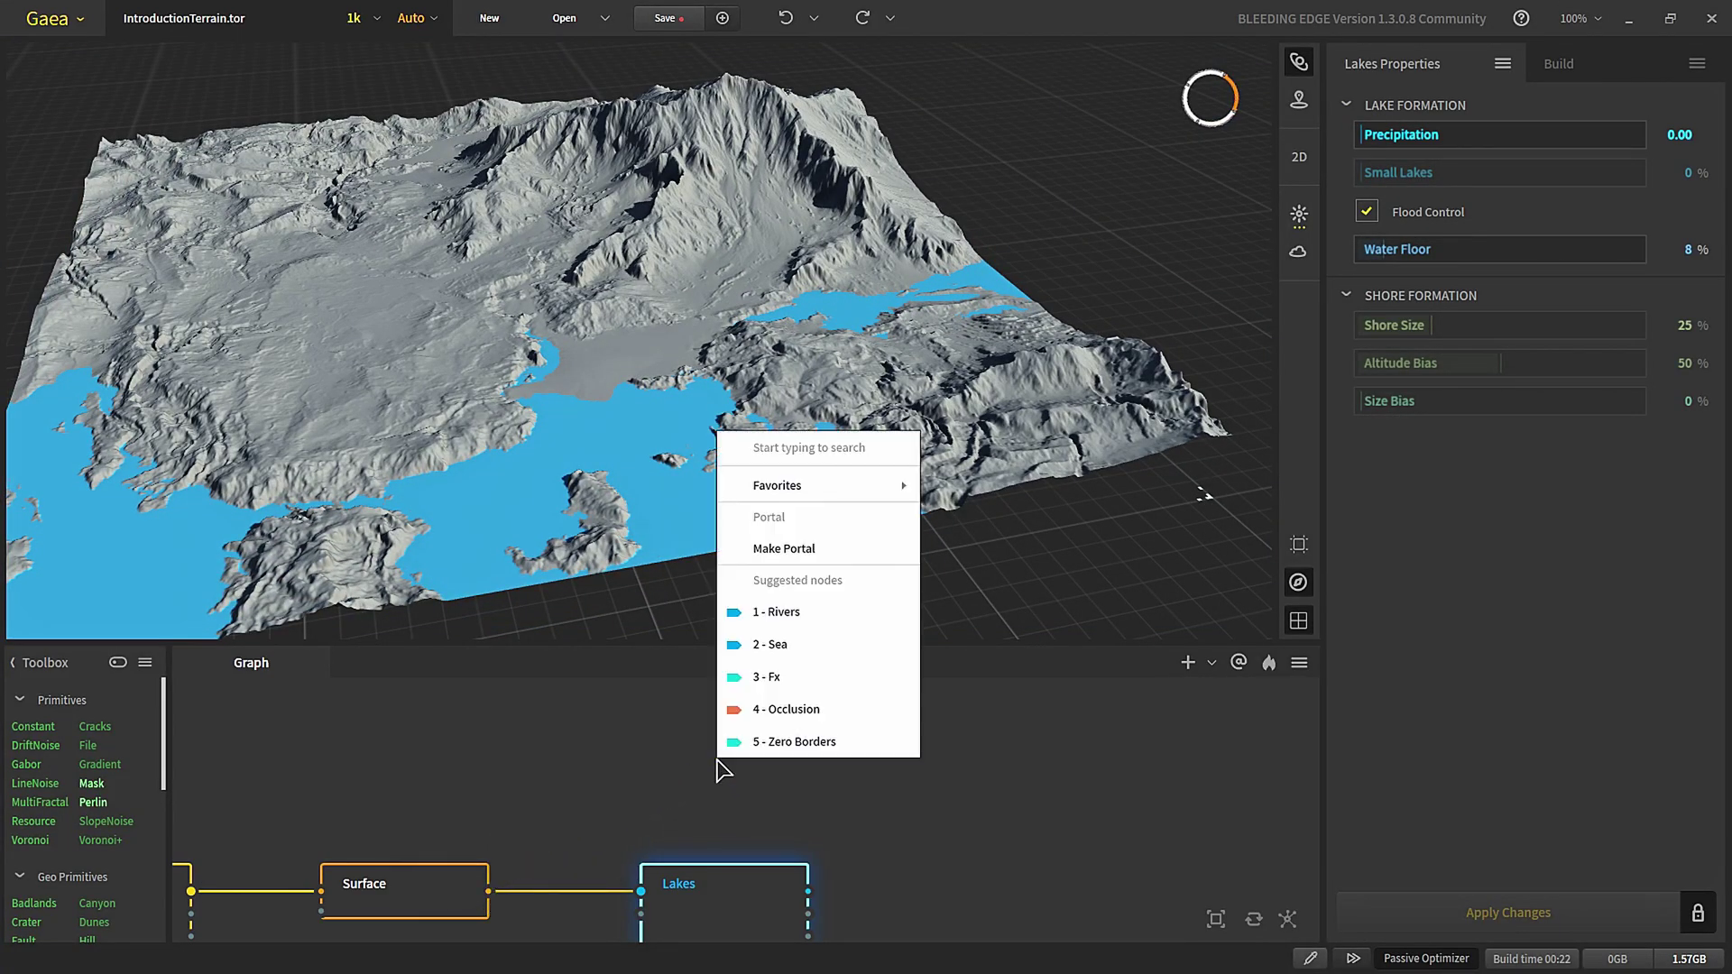
{"action": "type", "text": "ri"}
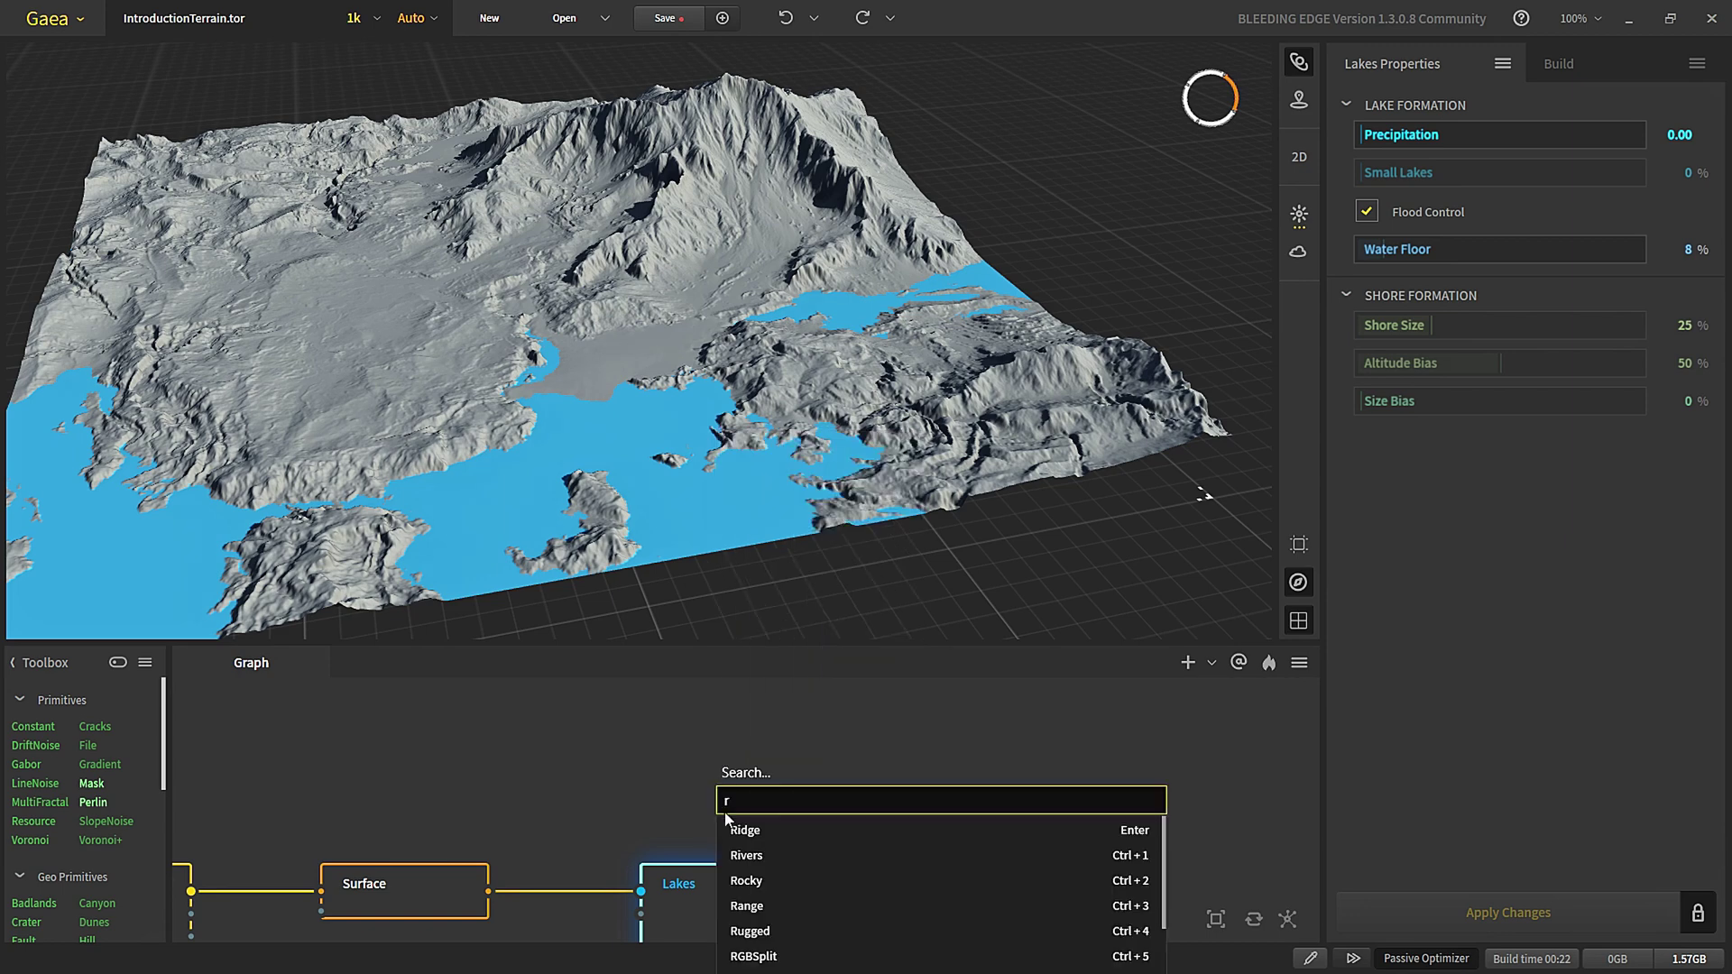
{"action": "left_click", "coordinate": [747, 857]}
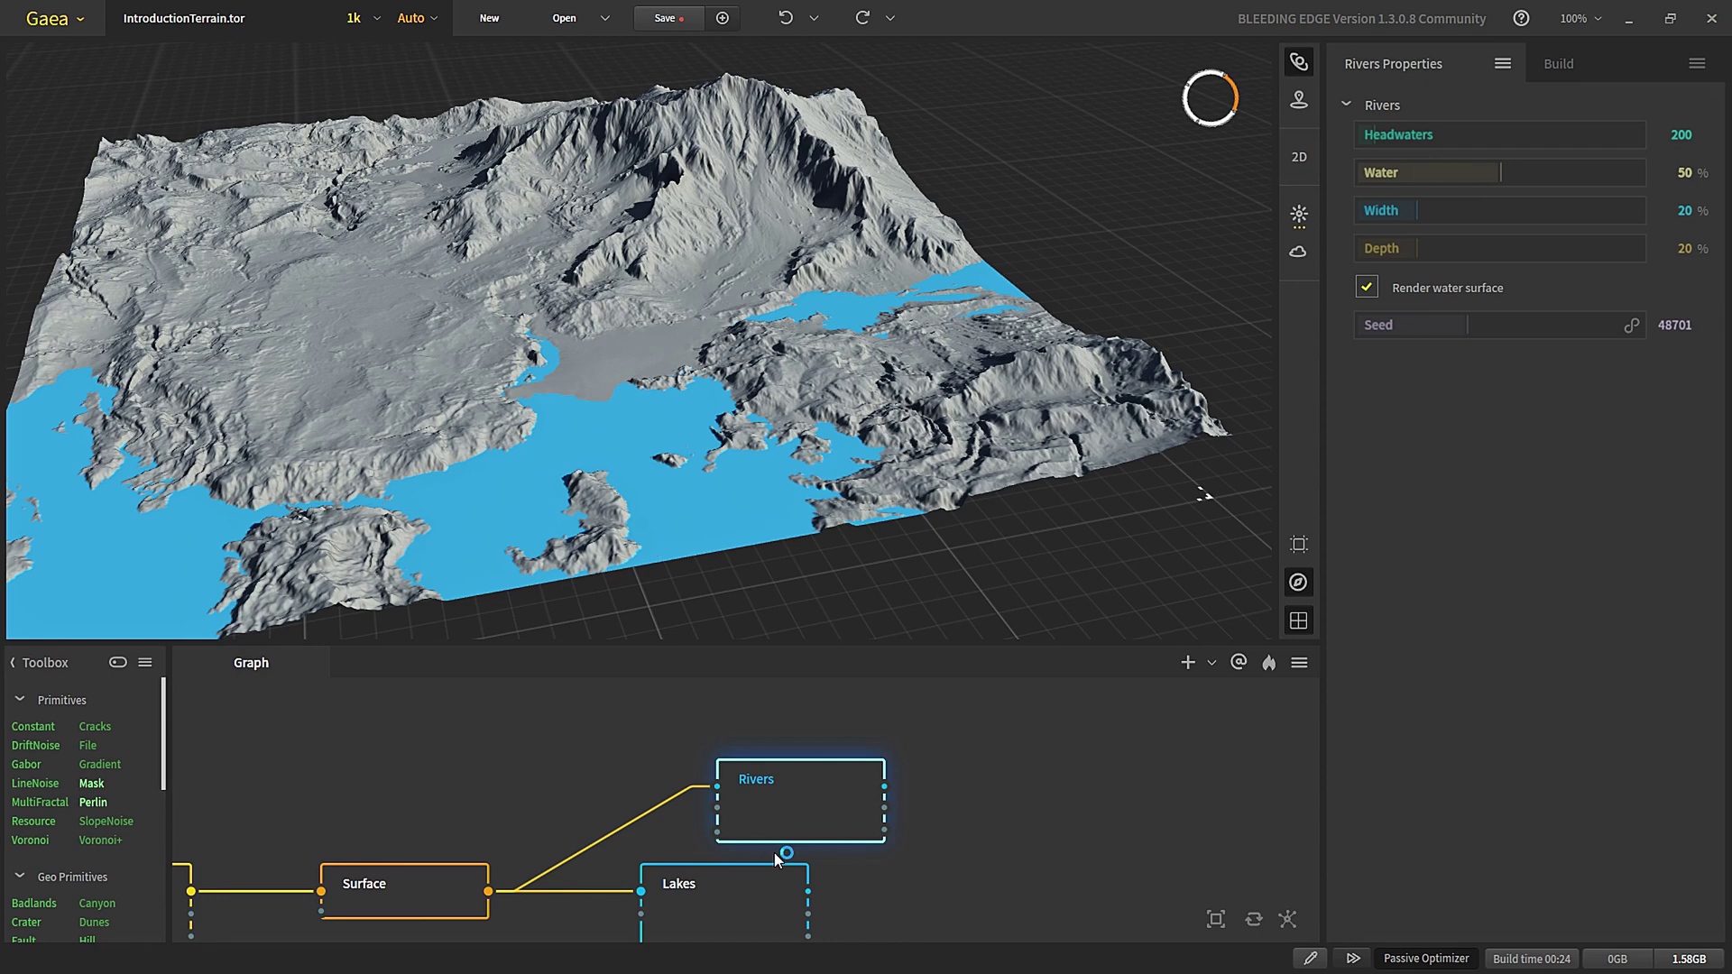
{"action": "left_click_drag", "start_coordinate": [866, 853], "coordinate": [888, 859]}
{"action": "left_click_drag", "start_coordinate": [841, 793], "coordinate": [768, 762]}
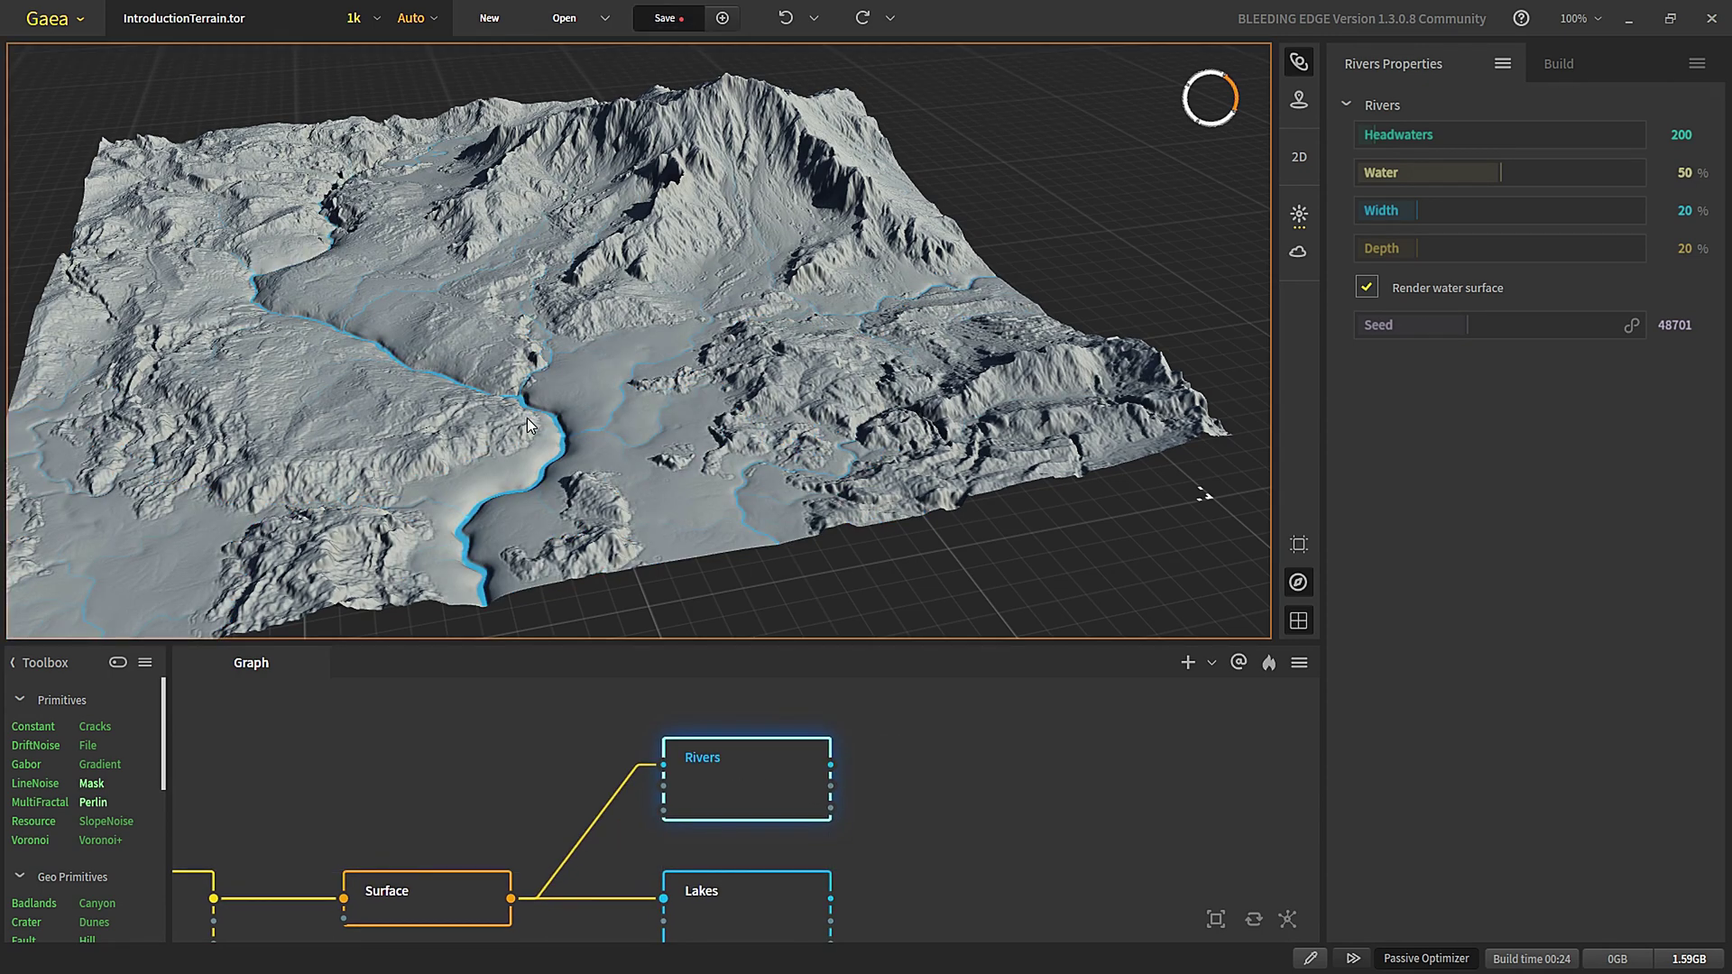
- Examine the river courses across the plains, valley and mountain foot from several angles
{"action": "scroll", "coordinate": [534, 431], "scroll_direction": "up", "scroll_amount": 3}
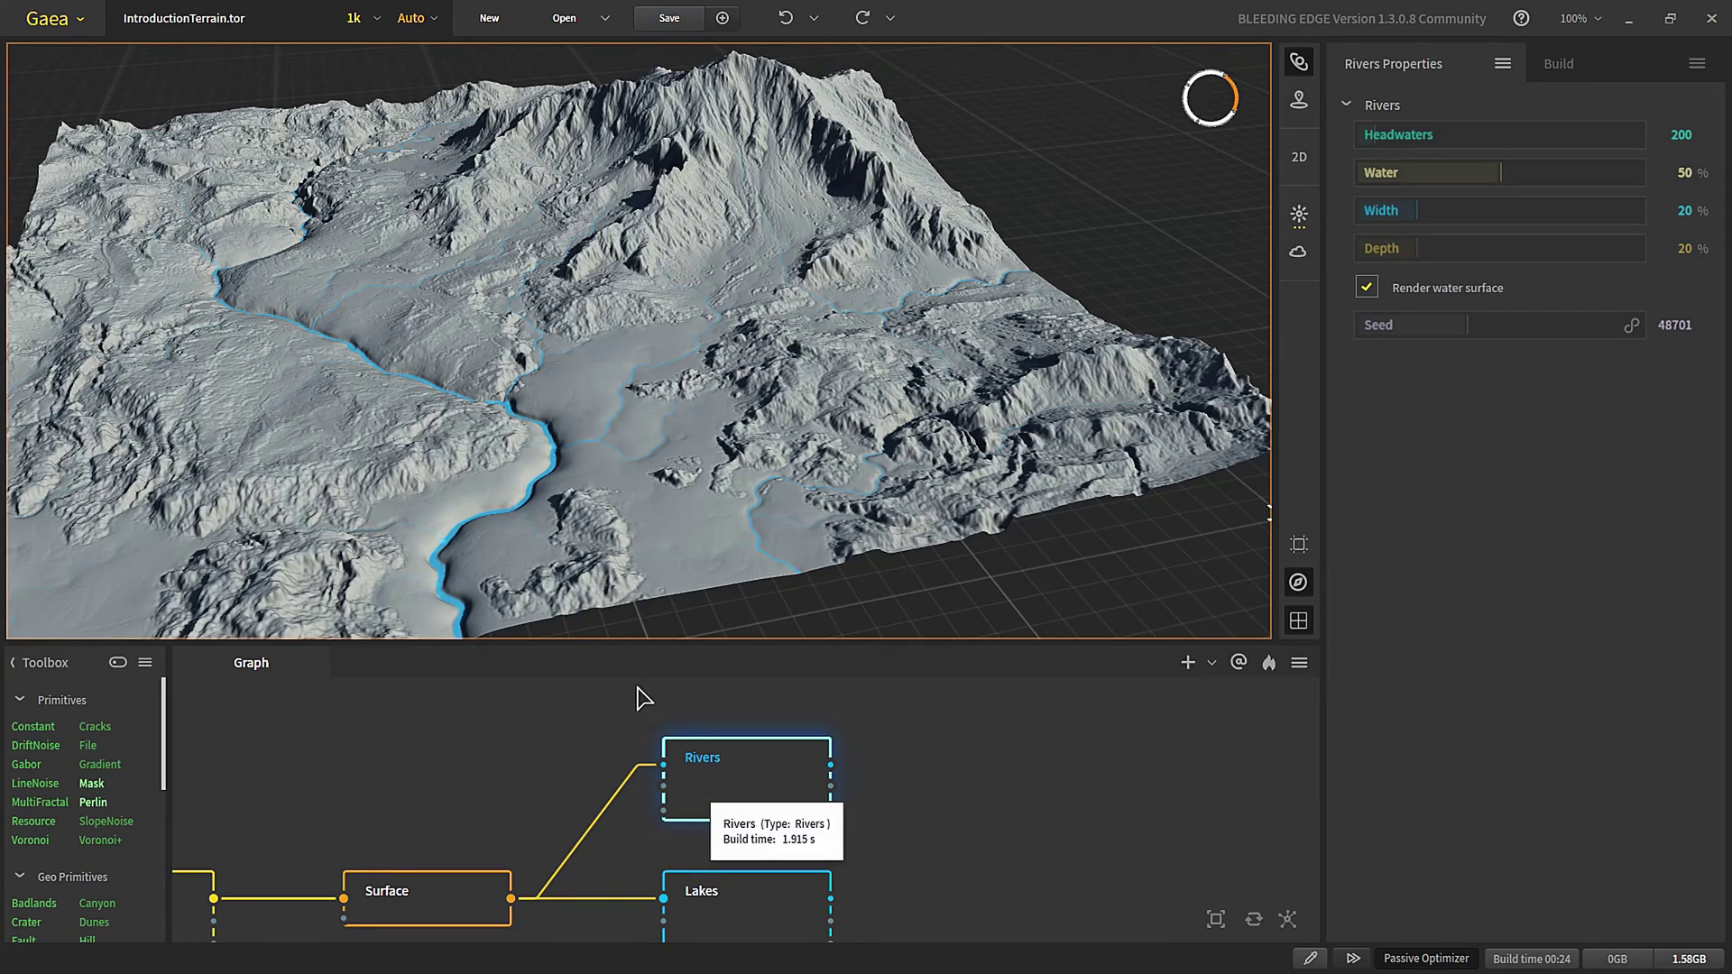
{"action": "scroll", "coordinate": [501, 496], "scroll_direction": "down", "scroll_amount": 5}
{"action": "left_click_drag", "start_coordinate": [521, 469], "coordinate": [512, 408]}
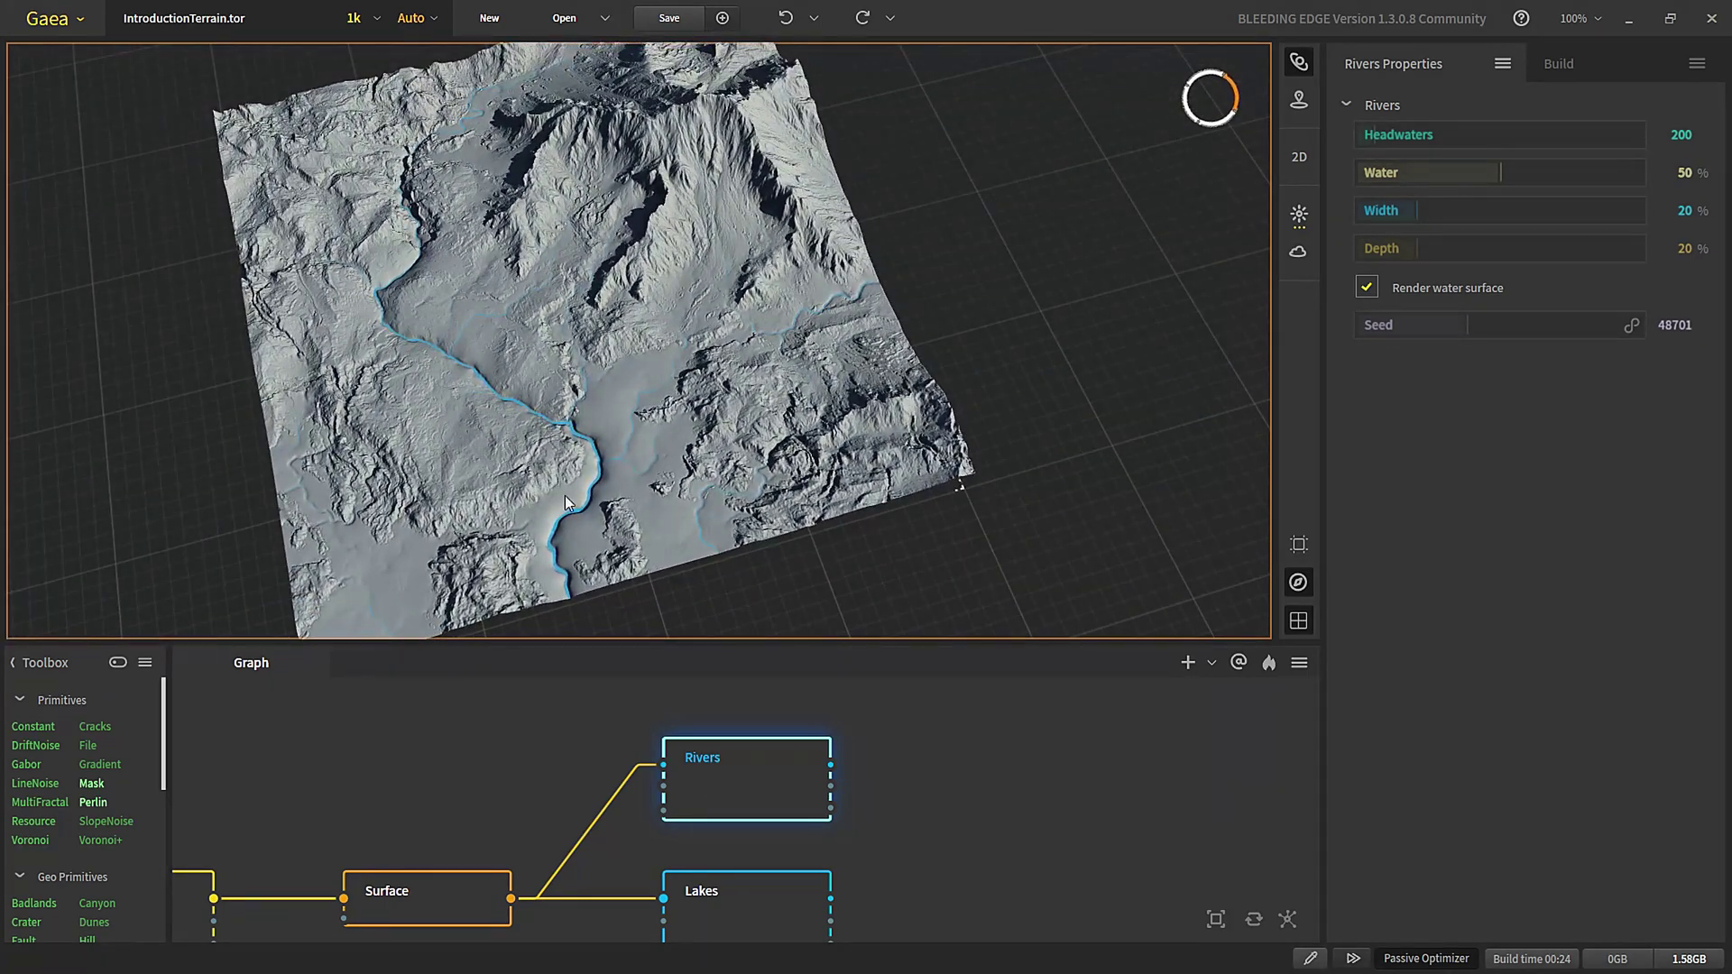
{"action": "scroll", "coordinate": [548, 510], "scroll_direction": "up", "scroll_amount": 3}
{"action": "scroll", "coordinate": [397, 479], "scroll_direction": "down", "scroll_amount": 2}
{"action": "left_click_drag", "start_coordinate": [397, 479], "coordinate": [463, 612]}
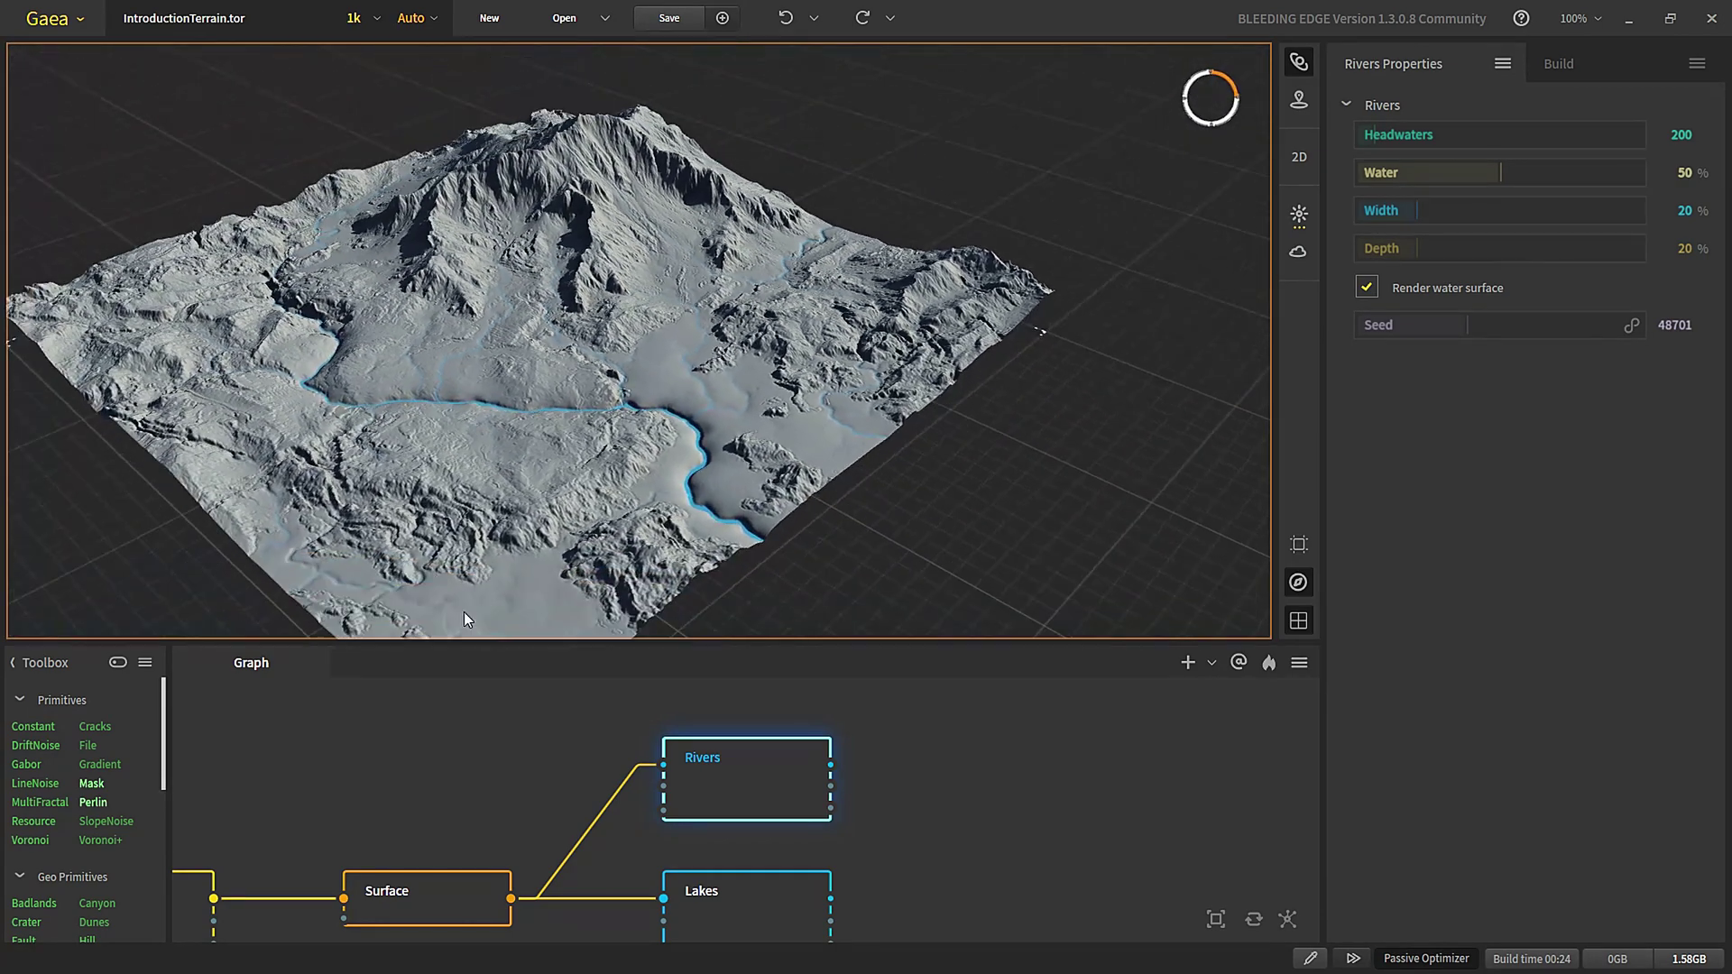
{"action": "mouse_move", "coordinate": [679, 753]}
{"action": "middle_mouse_down"}
{"action": "mouse_move", "coordinate": [704, 778]}
{"action": "mouse_move", "coordinate": [673, 737]}
{"action": "middle_mouse_up"}
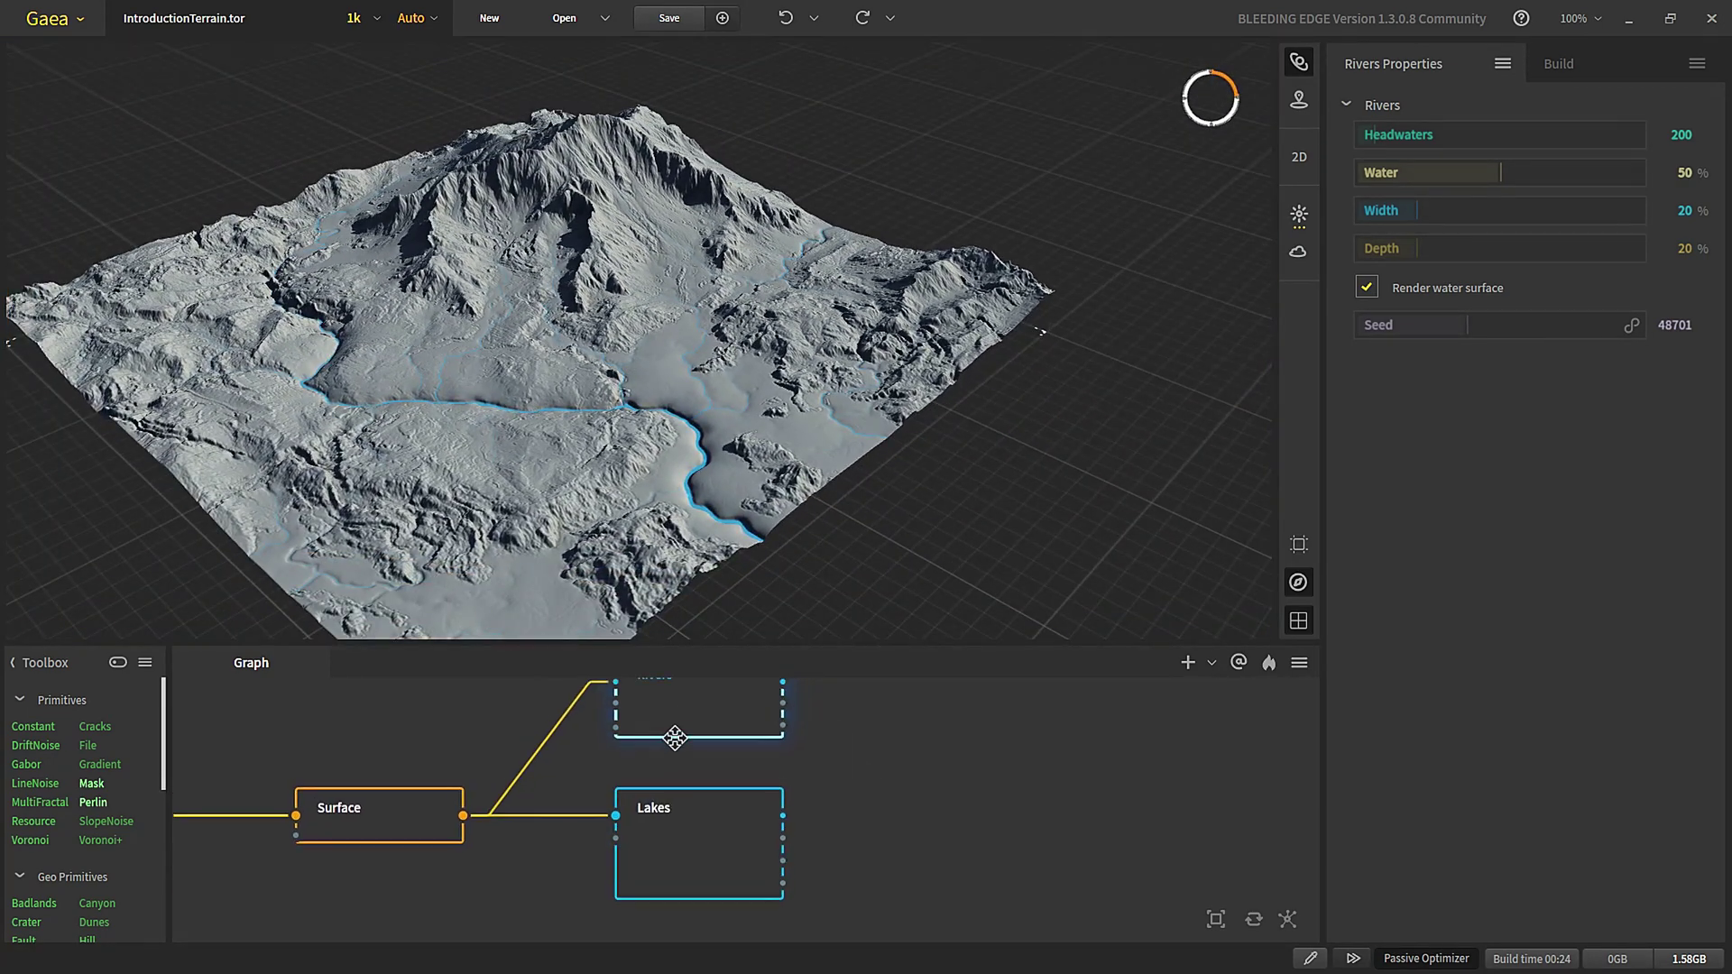
{"action": "left_click_drag", "start_coordinate": [523, 408], "coordinate": [431, 225]}
{"action": "scroll", "coordinate": [413, 271], "scroll_direction": "up", "scroll_amount": 5}
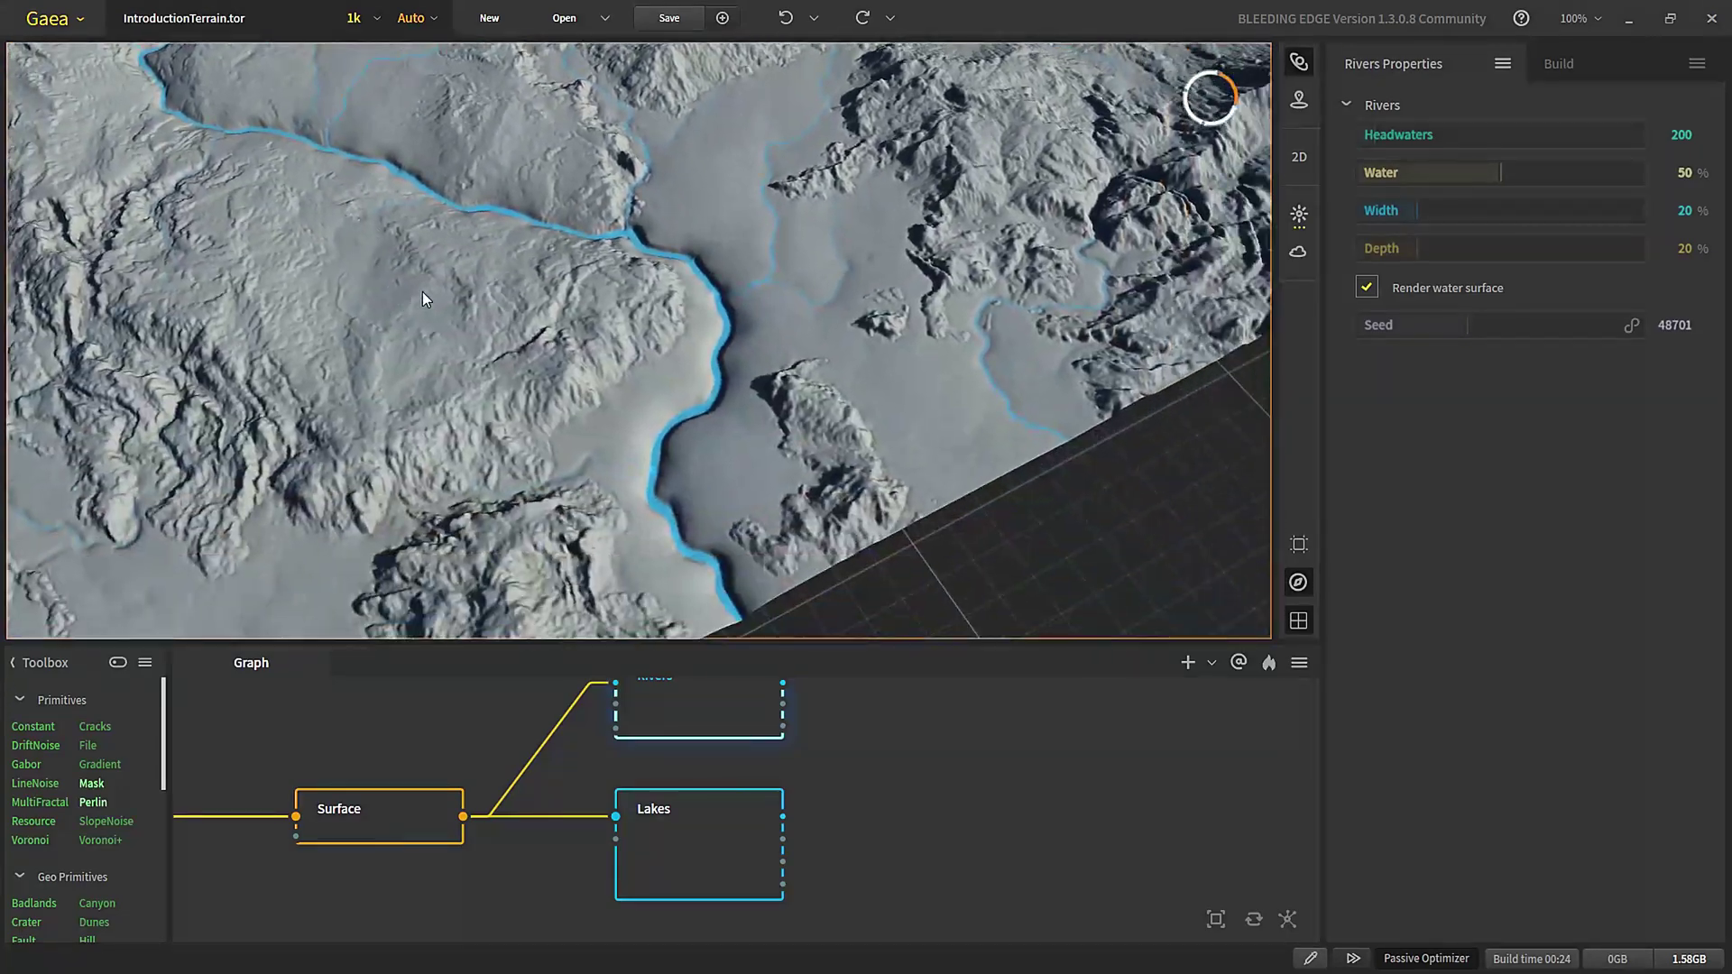
{"action": "scroll", "coordinate": [422, 290], "scroll_direction": "down", "scroll_amount": 4}
{"action": "scroll", "coordinate": [554, 370], "scroll_direction": "up", "scroll_amount": 5}
{"action": "left_click_drag", "start_coordinate": [554, 370], "coordinate": [756, 137]}
{"action": "scroll", "coordinate": [587, 511], "scroll_direction": "down", "scroll_amount": 4}
{"action": "left_click_drag", "start_coordinate": [562, 353], "coordinate": [665, 494]}
- Adjust the Rivers node, trying Width at 46% and 58%, and settle on Width 20% and Water 57%
{"action": "left_click_drag", "start_coordinate": [1498, 212], "coordinate": [1488, 209]}
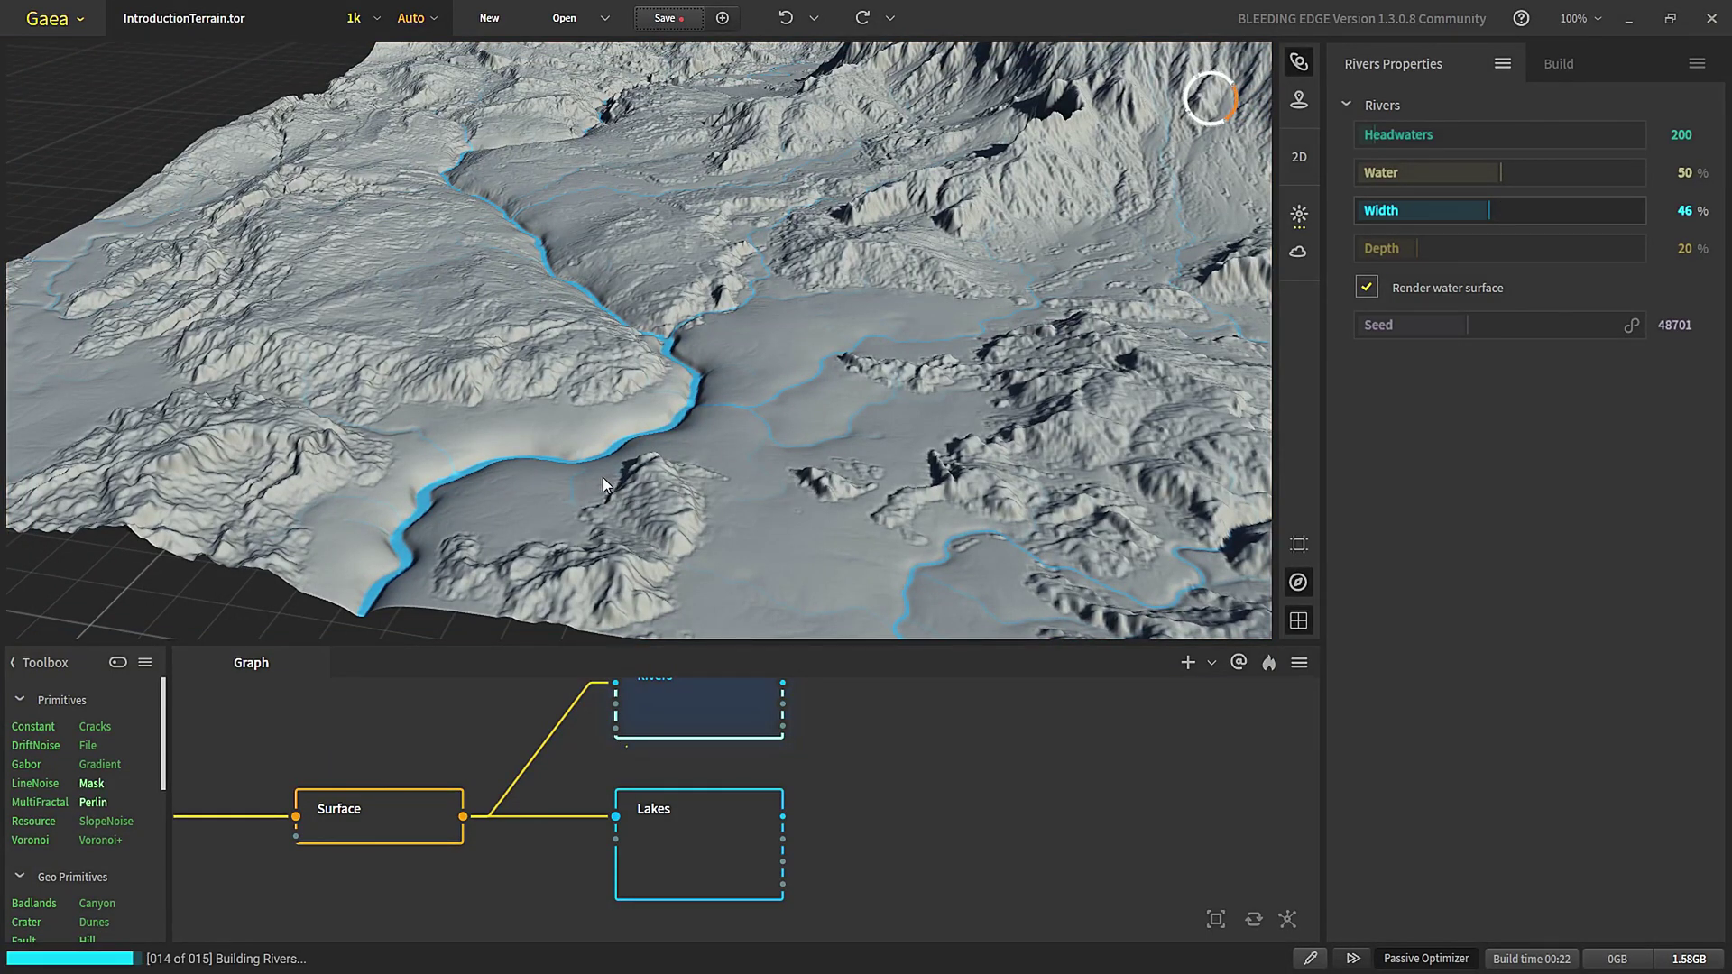
{"action": "middle_click_drag", "start_coordinate": [760, 735], "coordinate": [663, 800]}
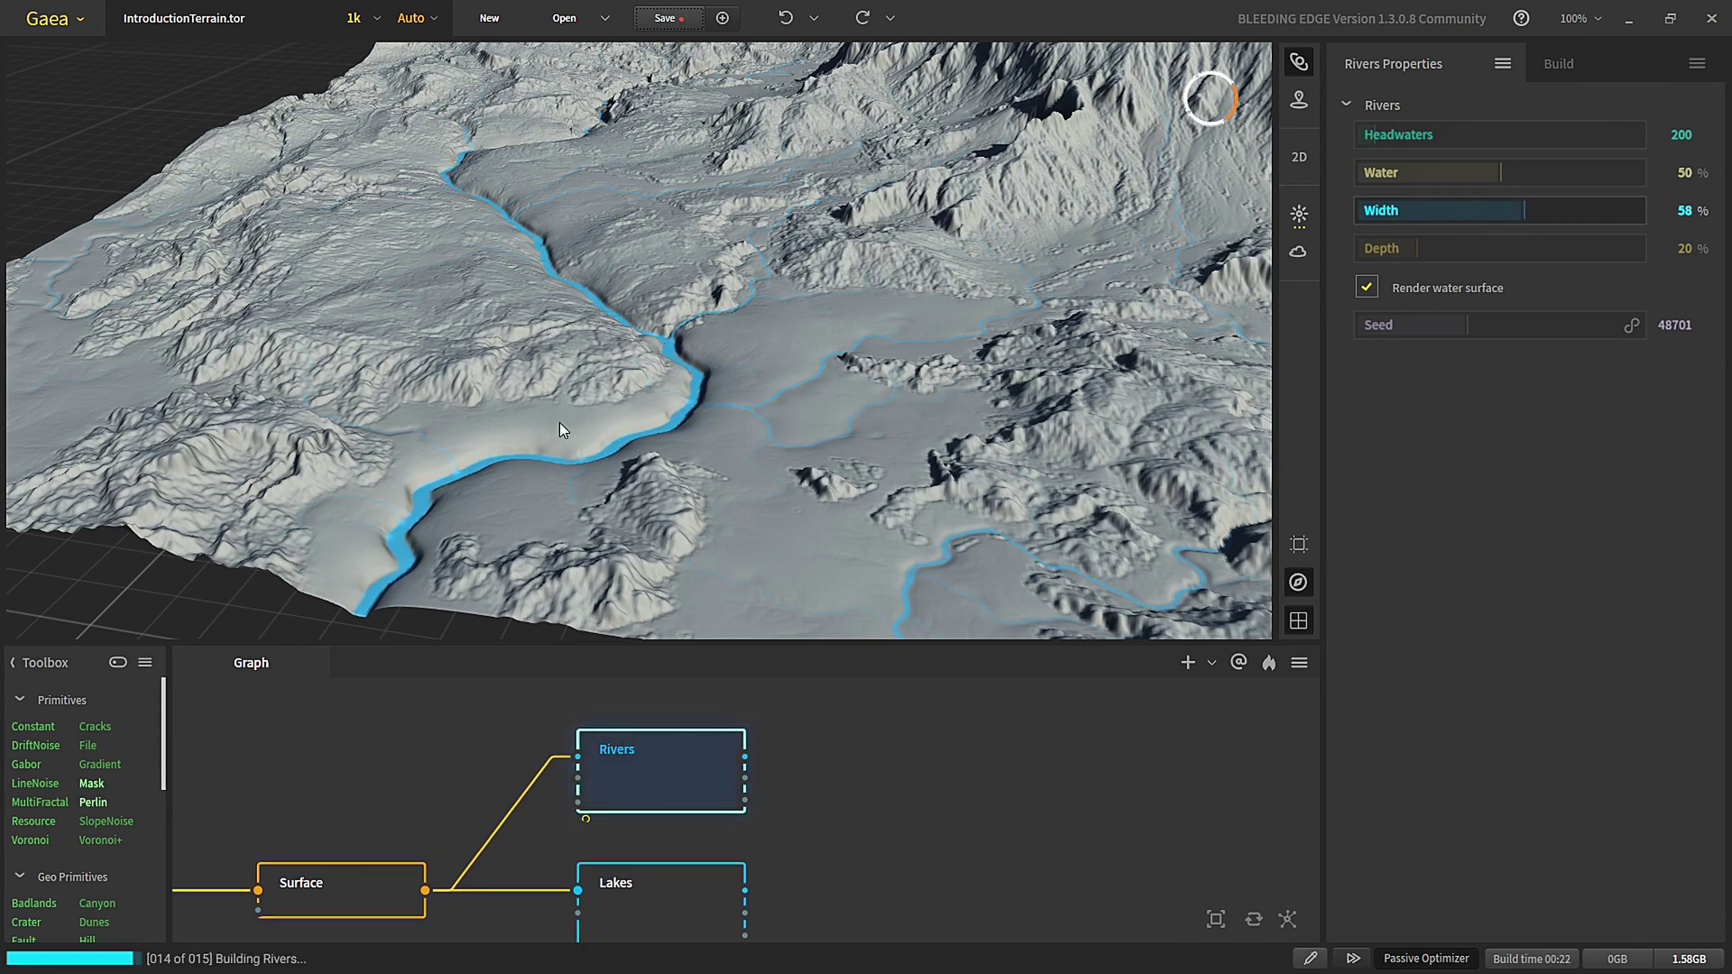
{"action": "middle_click_drag", "start_coordinate": [646, 868], "coordinate": [669, 819]}
{"action": "left_click", "coordinate": [647, 796]}
{"action": "left_click", "coordinate": [657, 793]}
{"action": "left_click_drag", "start_coordinate": [296, 332], "coordinate": [619, 538]}
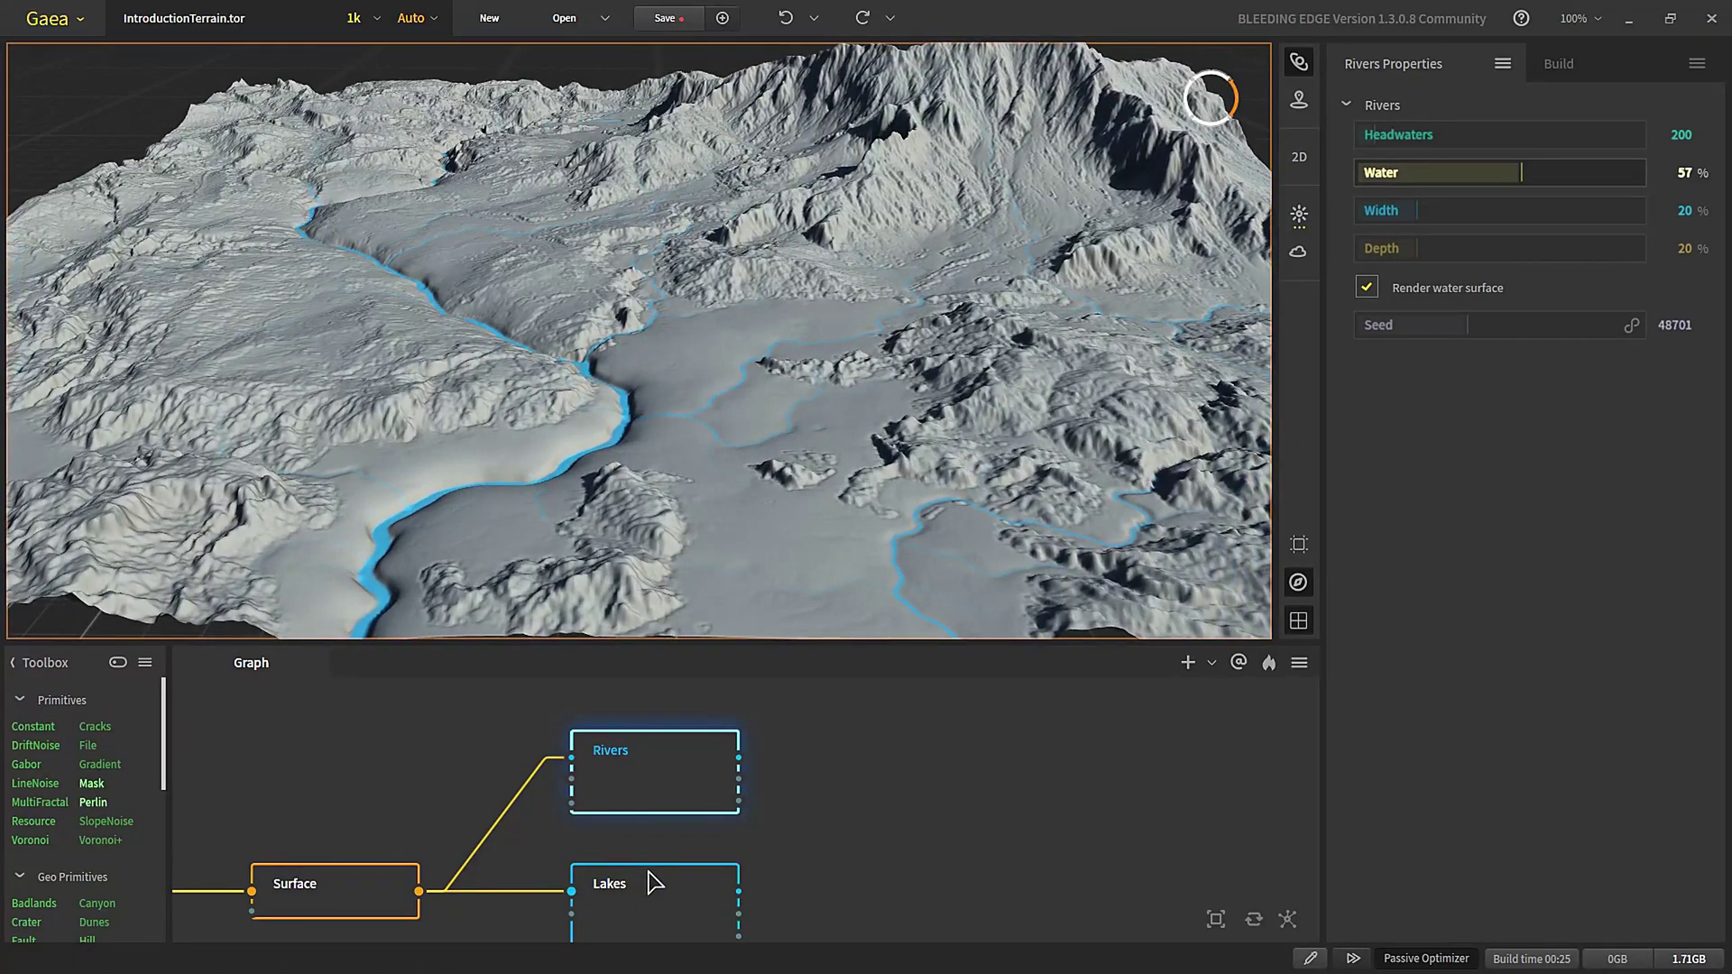
- Display the Lakes output again and inspect the flooded terrain as an alternative to the rivers
{"action": "left_click", "coordinate": [649, 881]}
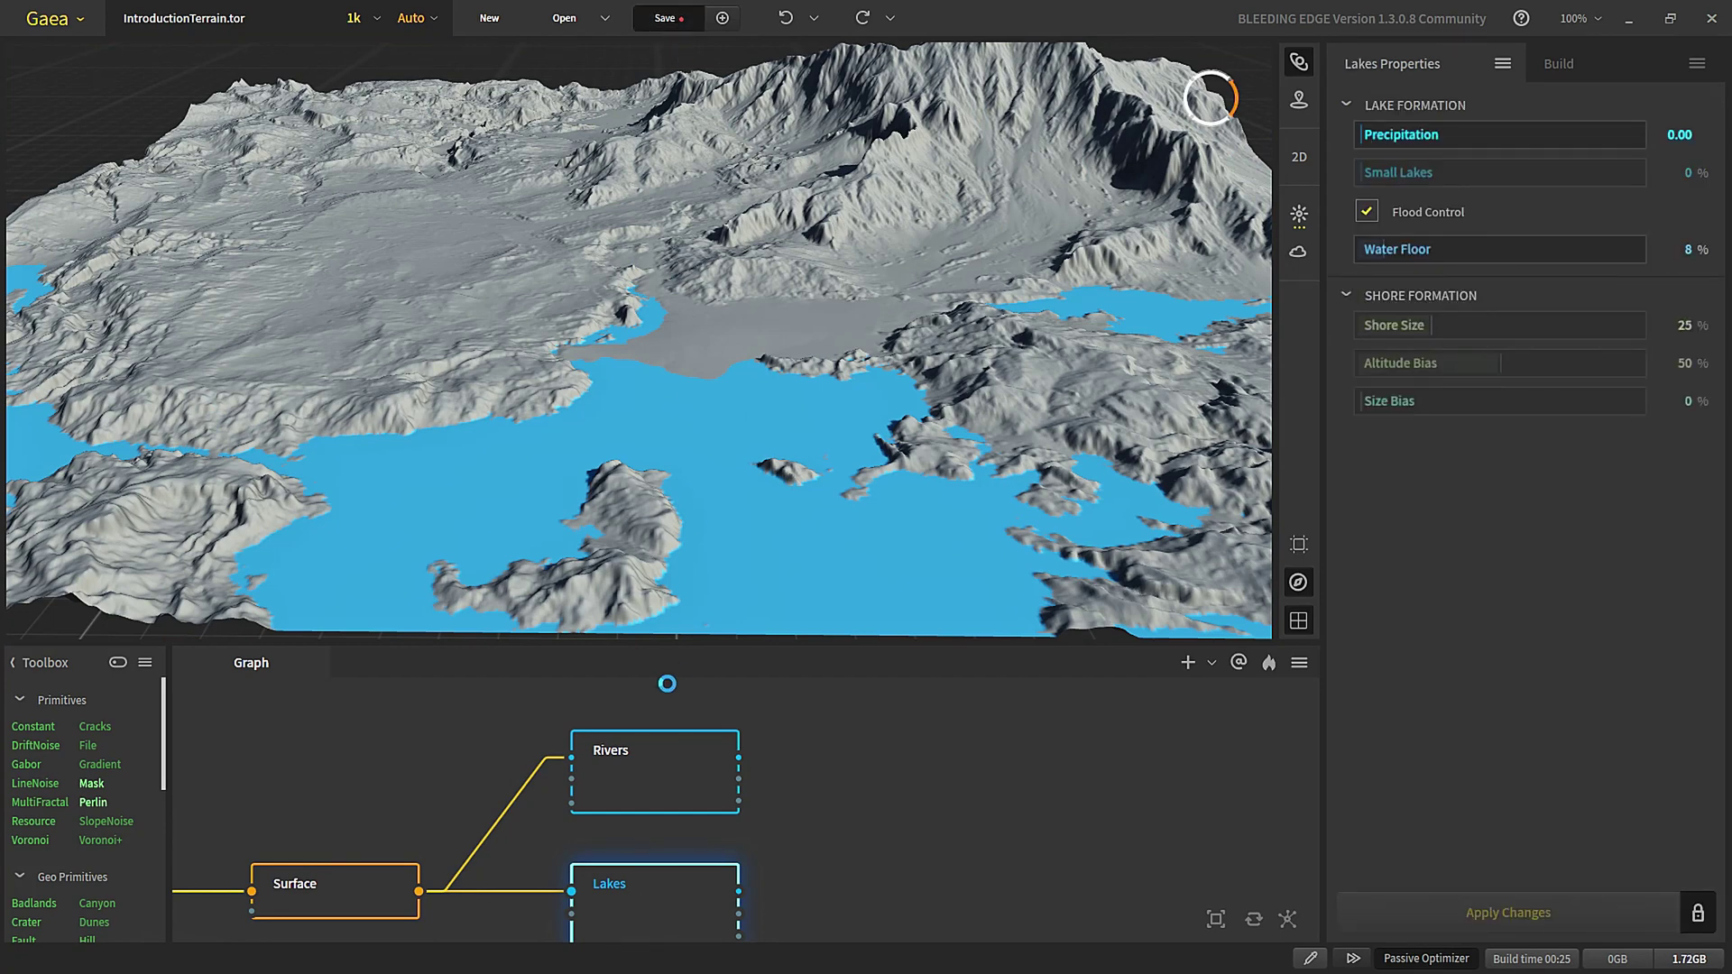
{"action": "scroll", "coordinate": [664, 419], "scroll_direction": "down", "scroll_amount": 3}
{"action": "scroll", "coordinate": [664, 424], "scroll_direction": "up", "scroll_amount": 2}
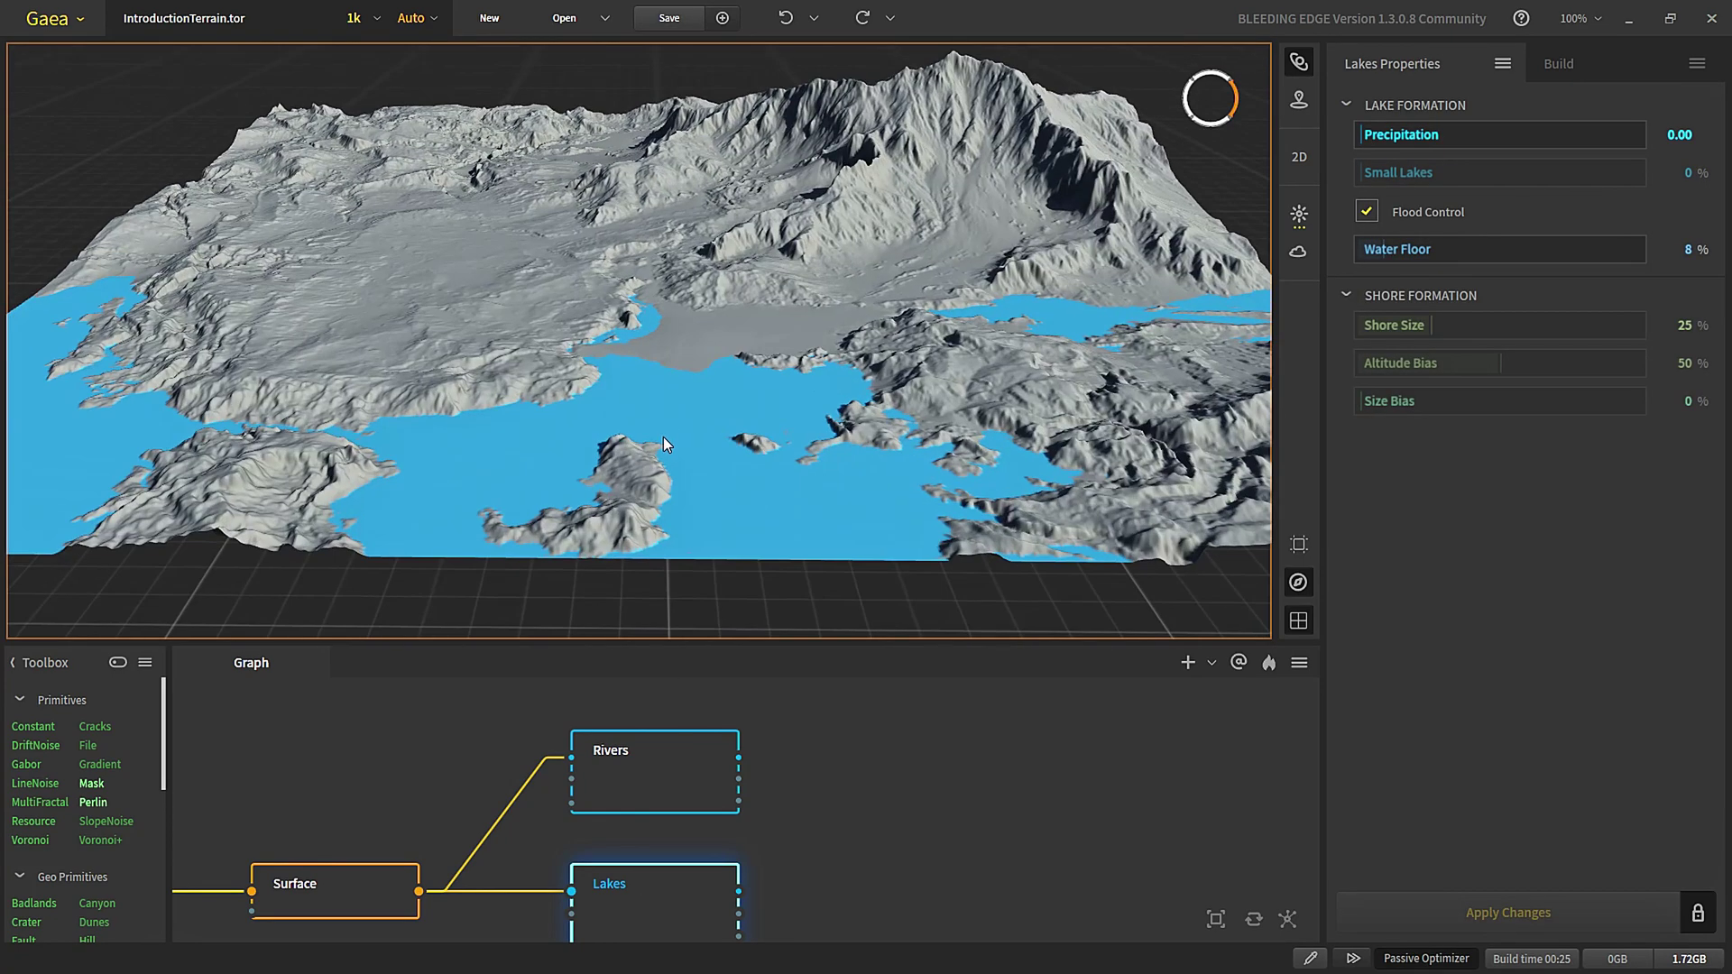
- Compare the Rivers and Lakes outputs, returning to the flooded terrain for a wider overview
{"action": "left_click", "coordinate": [664, 771]}
{"action": "left_click", "coordinate": [639, 901]}
{"action": "scroll", "coordinate": [877, 454], "scroll_direction": "down", "scroll_amount": 3}
{"action": "left_click_drag", "start_coordinate": [880, 453], "coordinate": [895, 381]}
- Add a Snowfall node branching from the Surface output and place it directly below the Lakes node
{"action": "scroll", "coordinate": [905, 415], "scroll_direction": "down", "scroll_amount": 3}
{"action": "scroll", "coordinate": [792, 773], "scroll_direction": "down", "scroll_amount": 3}
{"action": "scroll", "coordinate": [632, 798], "scroll_direction": "up", "scroll_amount": 4}
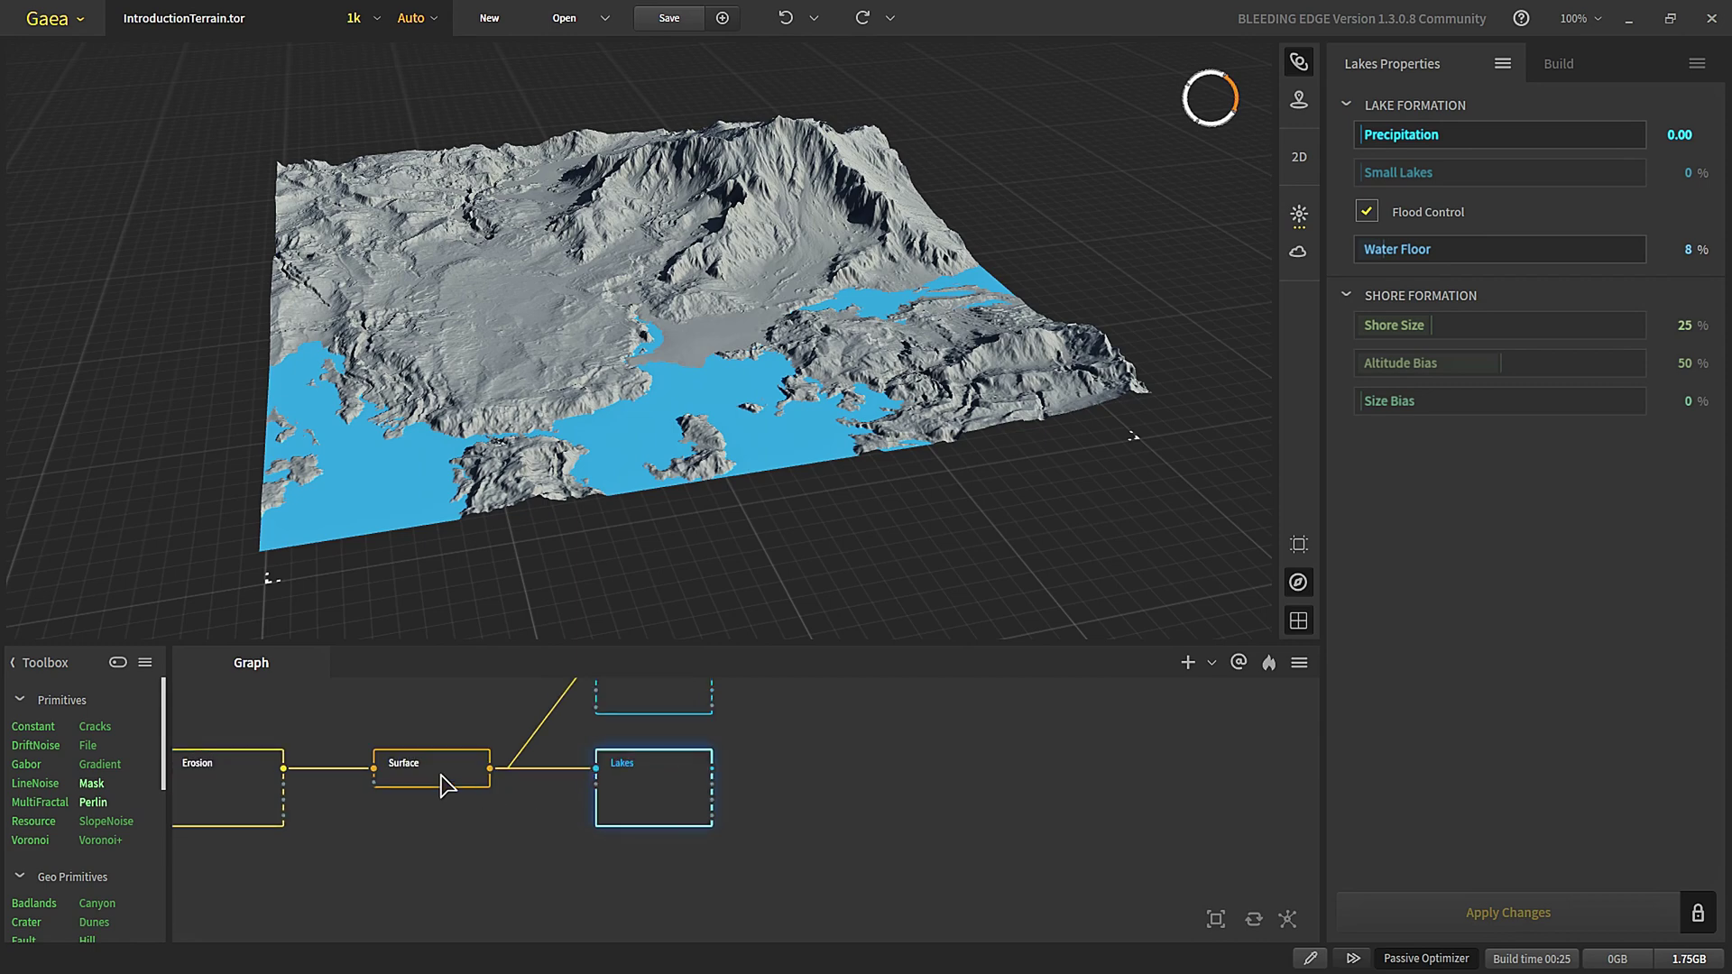
{"action": "scroll", "coordinate": [445, 785], "scroll_direction": "down", "scroll_amount": 2}
{"action": "scroll", "coordinate": [538, 795], "scroll_direction": "up", "scroll_amount": 3}
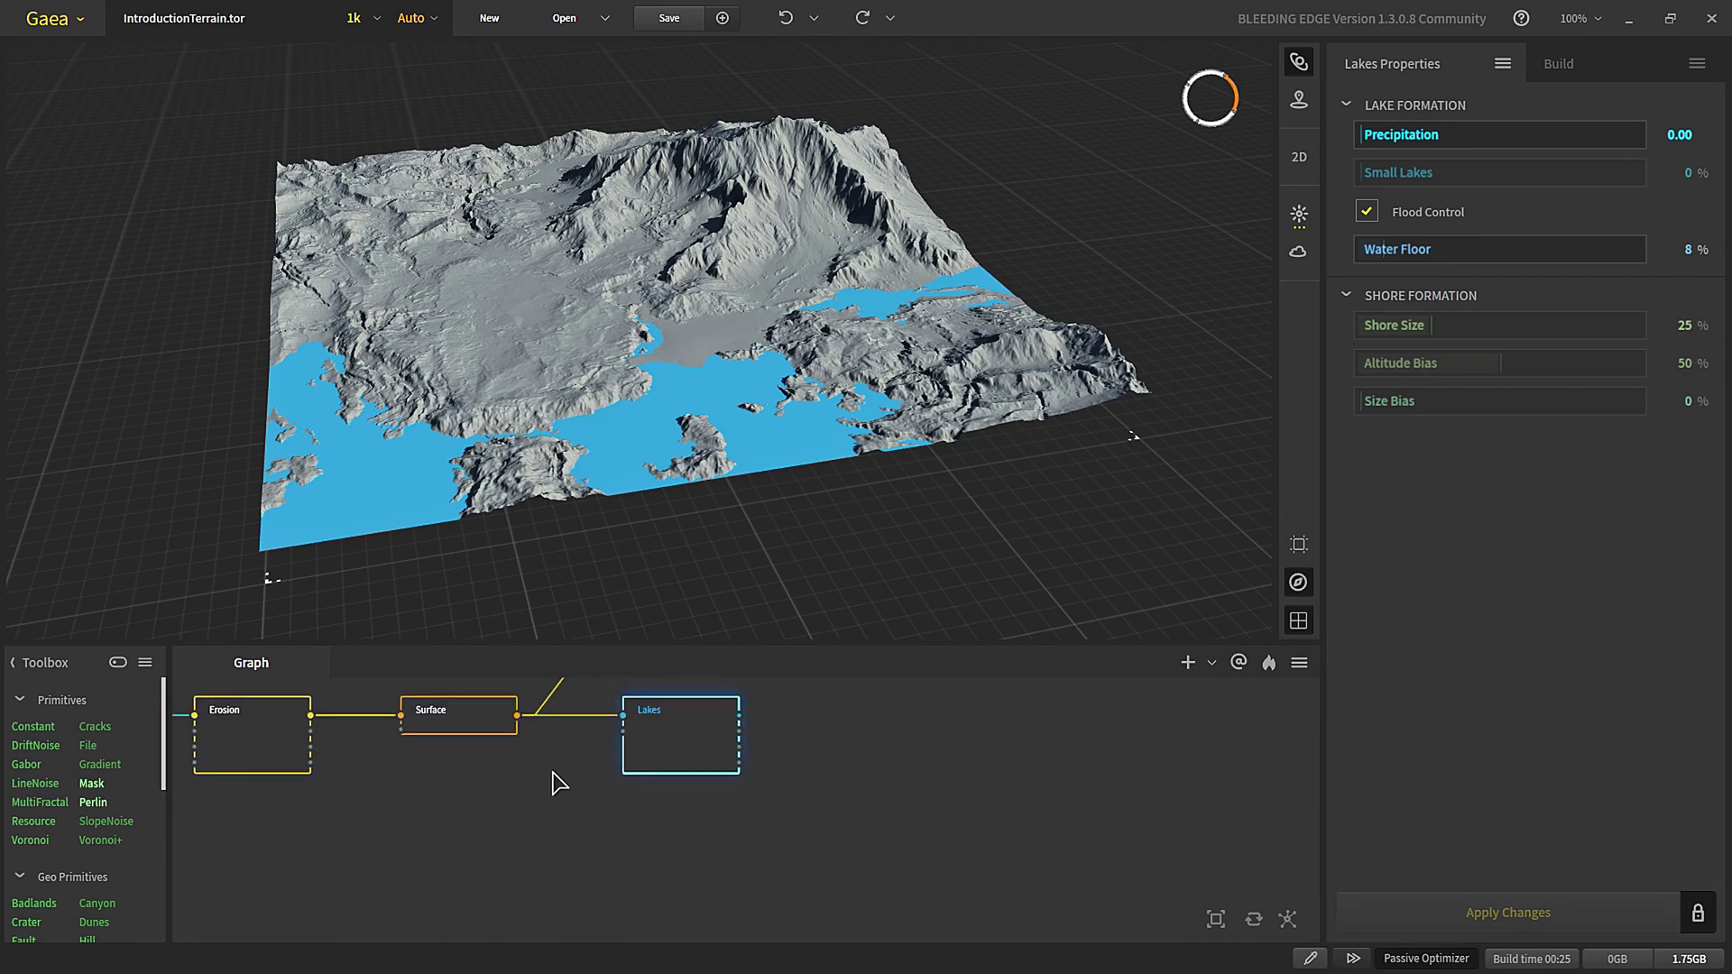
{"action": "left_click_drag", "start_coordinate": [596, 795], "coordinate": [629, 851]}
{"action": "type", "text": "snow"}
{"action": "key", "text": "Return"}
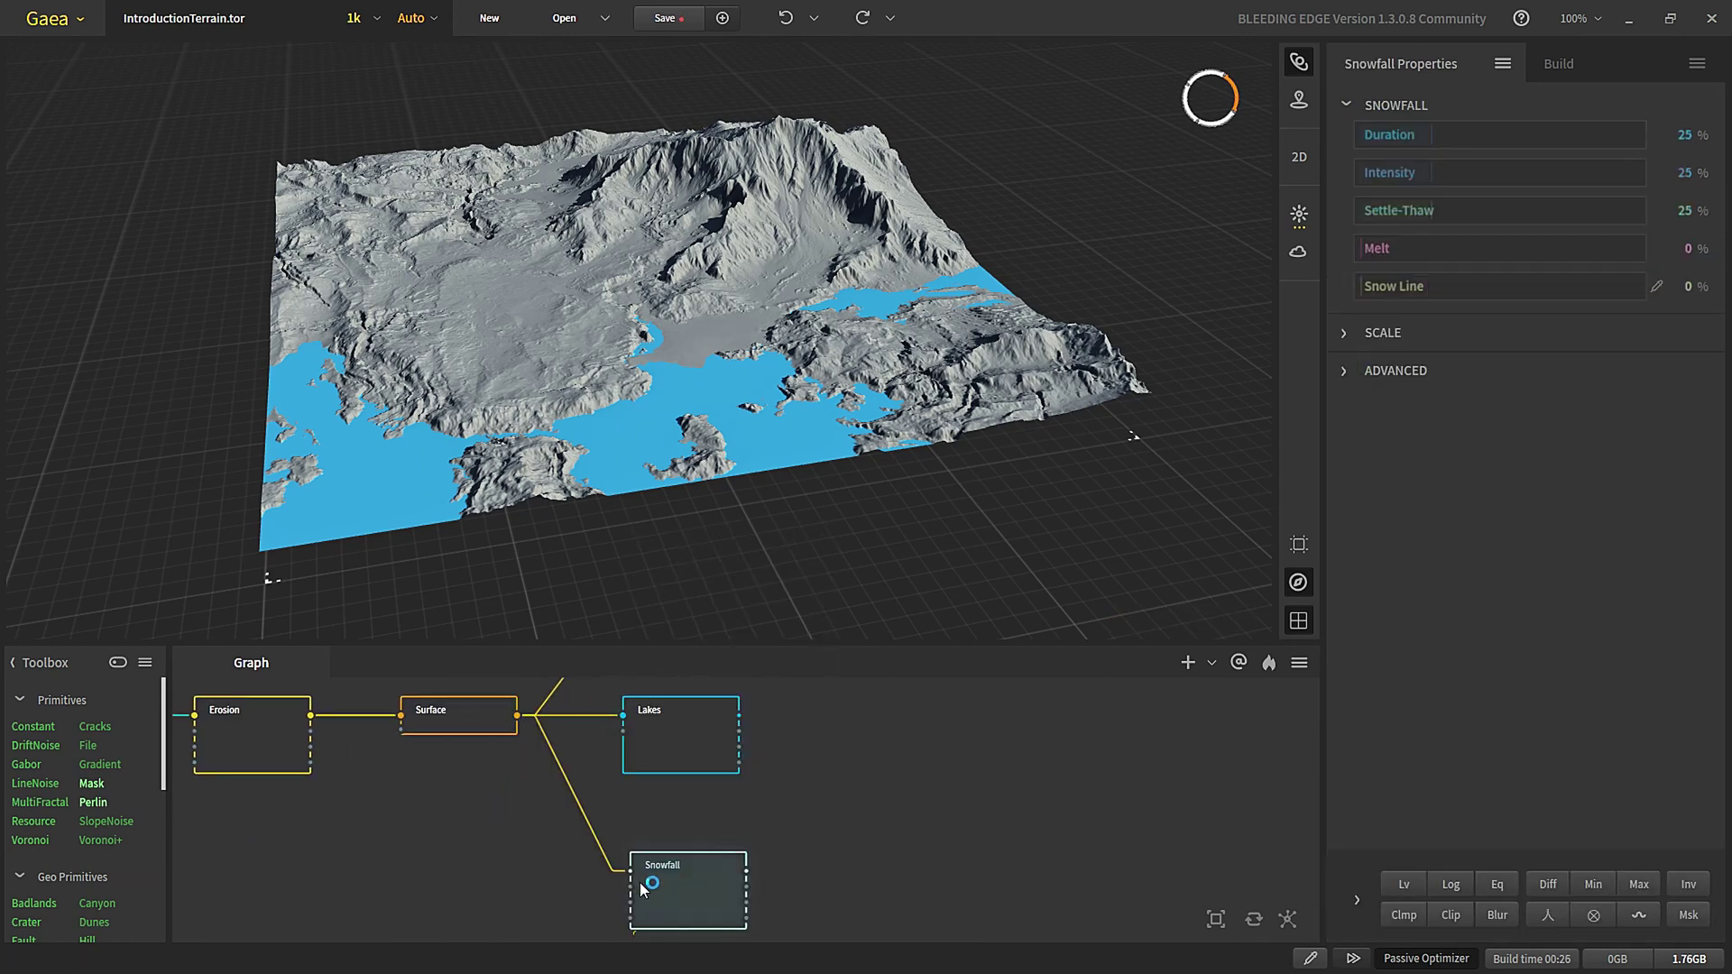
{"action": "left_click_drag", "start_coordinate": [704, 893], "coordinate": [693, 853]}
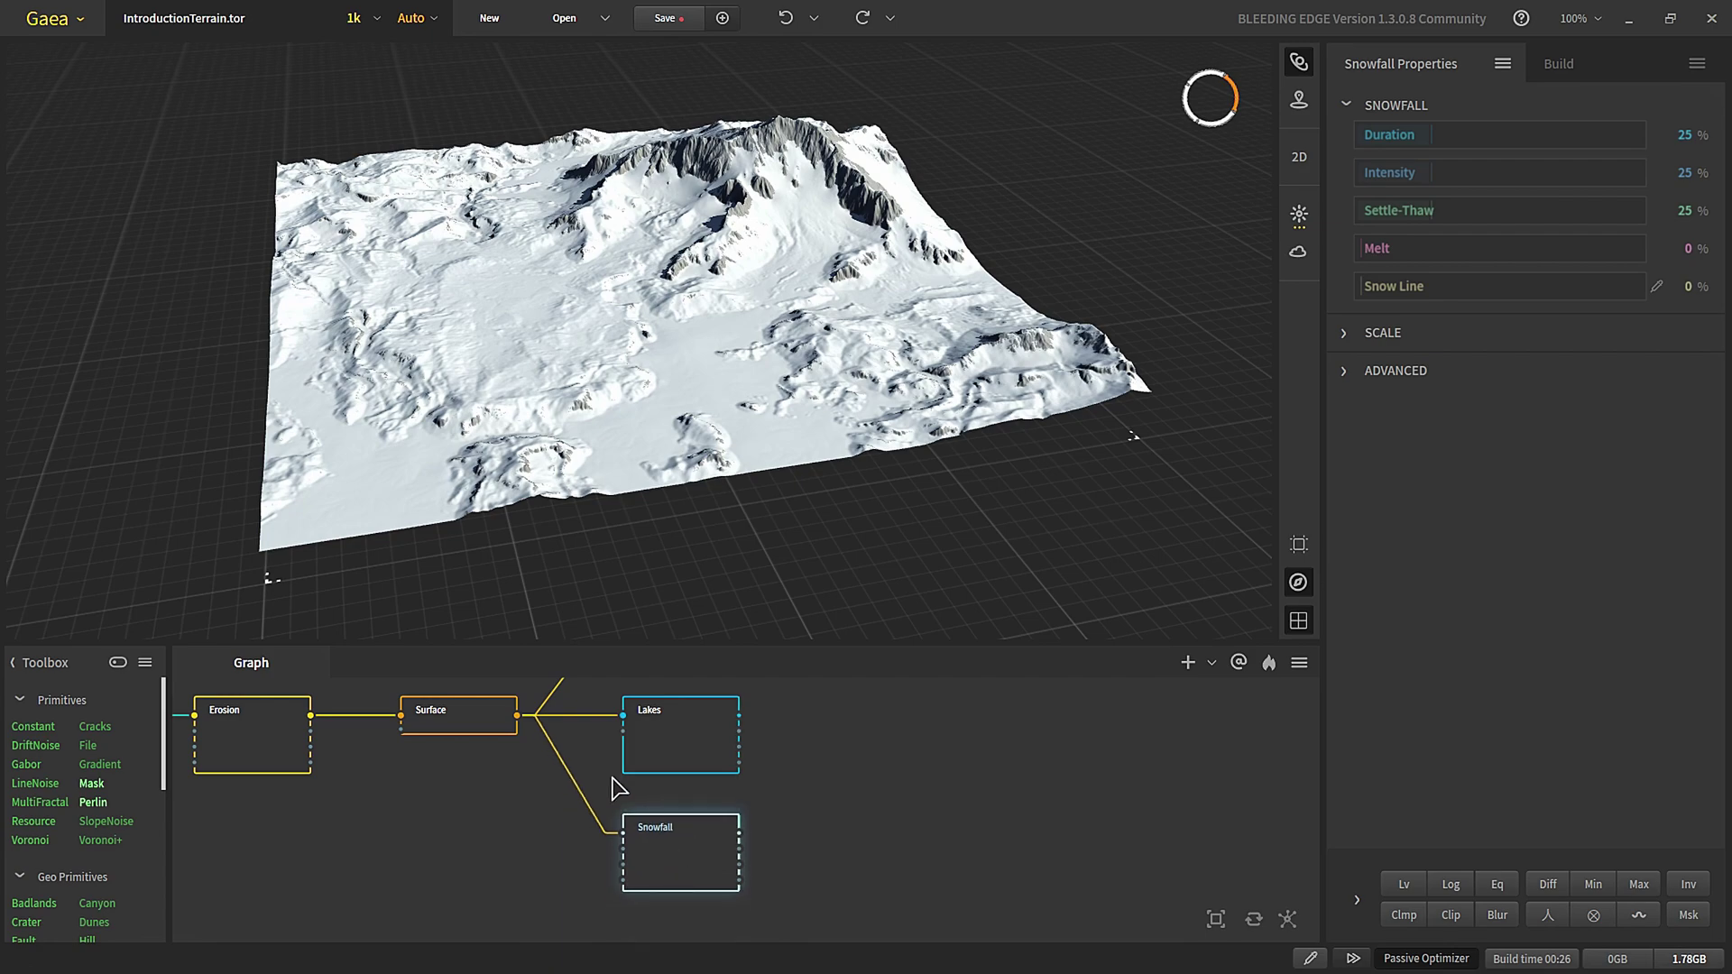
- Examine the snow cover on the mountain peaks, slopes and surrounding plains from several angles
{"action": "left_click_drag", "start_coordinate": [545, 393], "coordinate": [641, 400]}
{"action": "scroll", "coordinate": [654, 341], "scroll_direction": "up", "scroll_amount": 4}
{"action": "scroll", "coordinate": [651, 210], "scroll_direction": "down", "scroll_amount": 3}
{"action": "left_click_drag", "start_coordinate": [651, 210], "coordinate": [662, 344]}
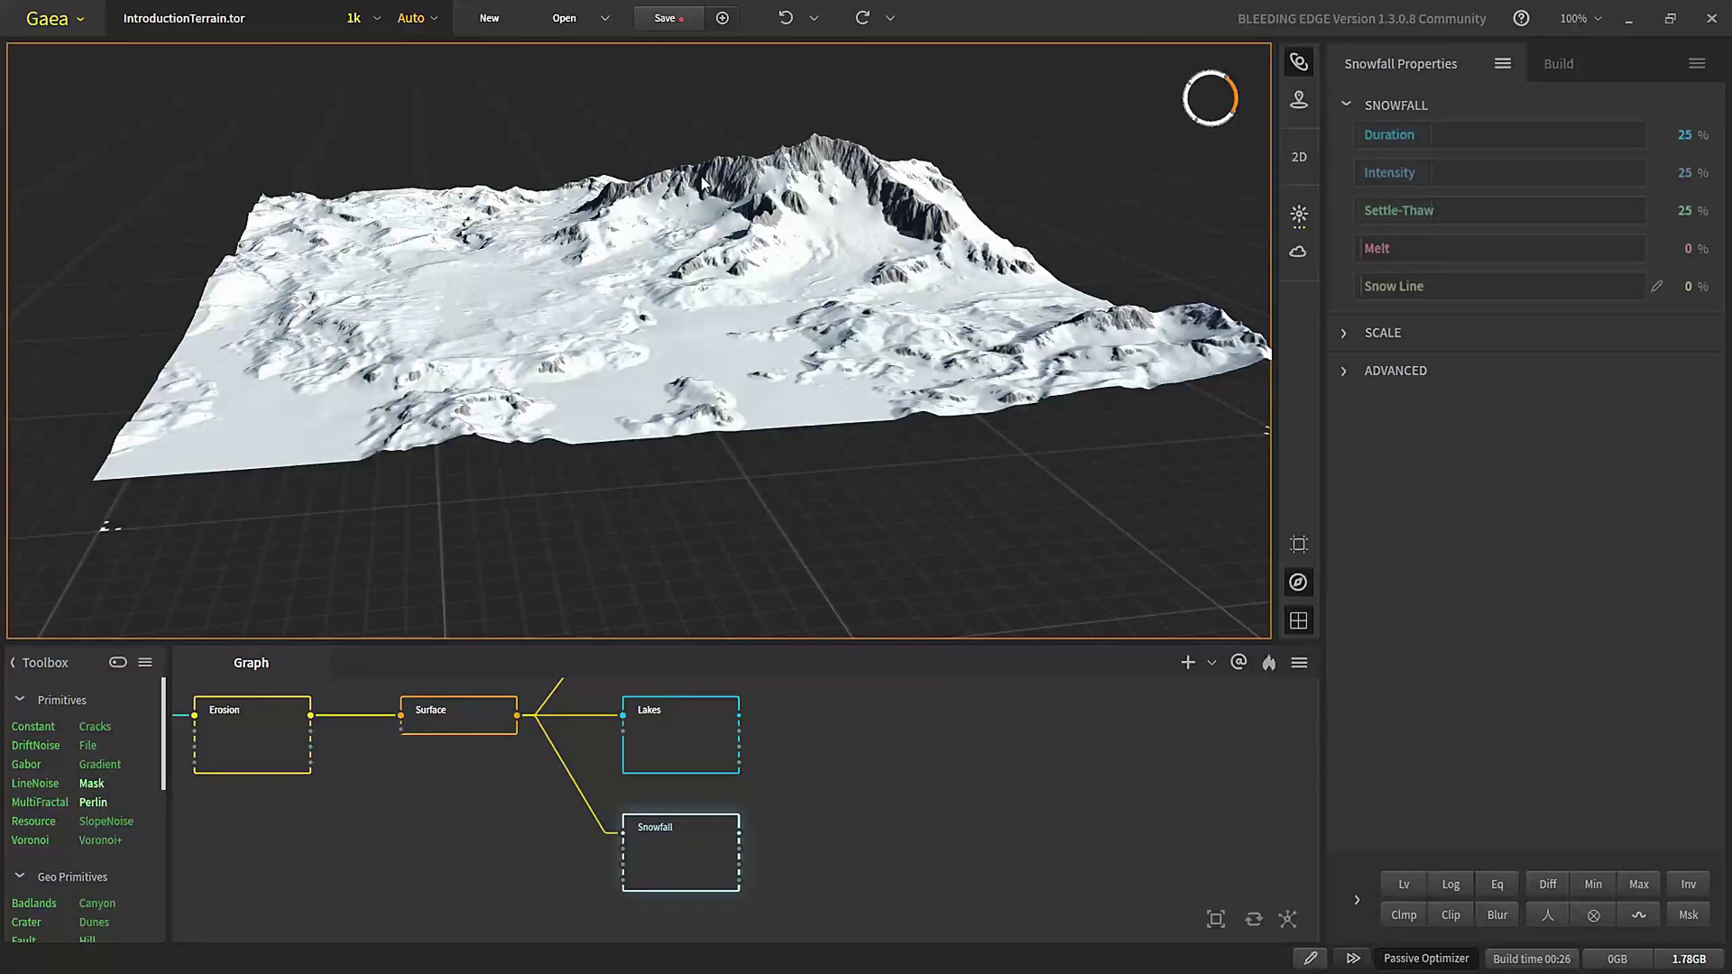
{"action": "scroll", "coordinate": [700, 178], "scroll_direction": "up", "scroll_amount": 3}
{"action": "middle_click_drag", "start_coordinate": [700, 178], "coordinate": [623, 290]}
{"action": "left_click_drag", "start_coordinate": [623, 290], "coordinate": [578, 501]}
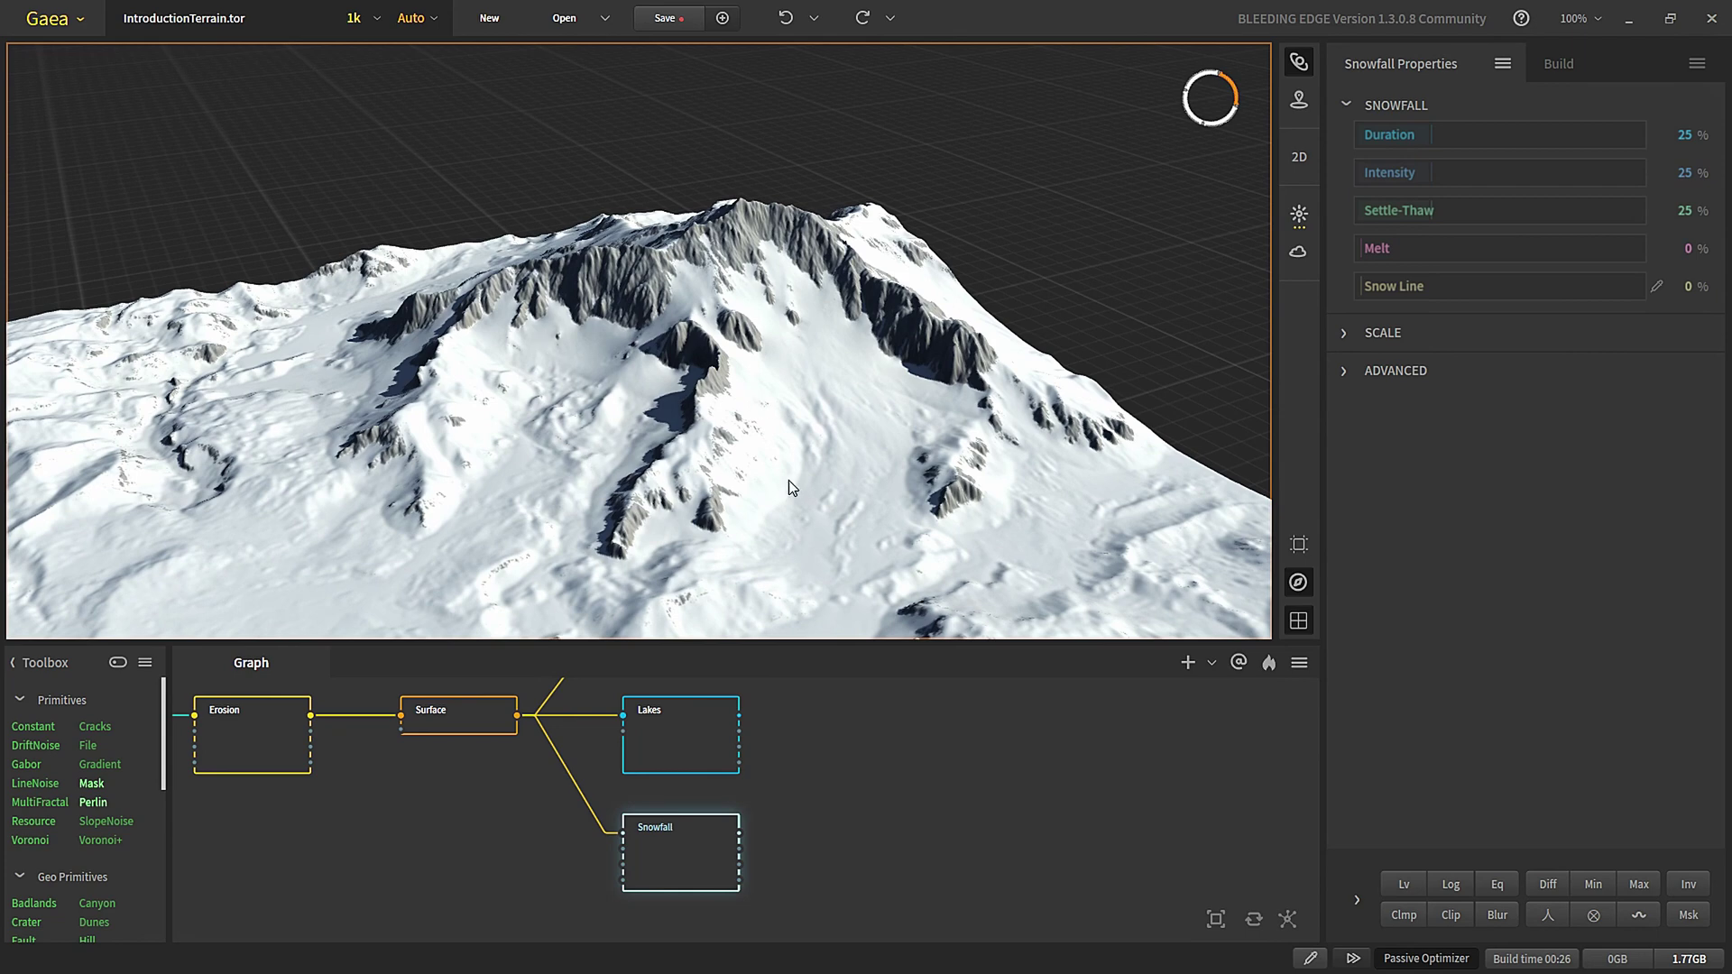
{"action": "left_click_drag", "start_coordinate": [788, 480], "coordinate": [709, 525]}
{"action": "scroll", "coordinate": [635, 489], "scroll_direction": "down", "scroll_amount": 3}
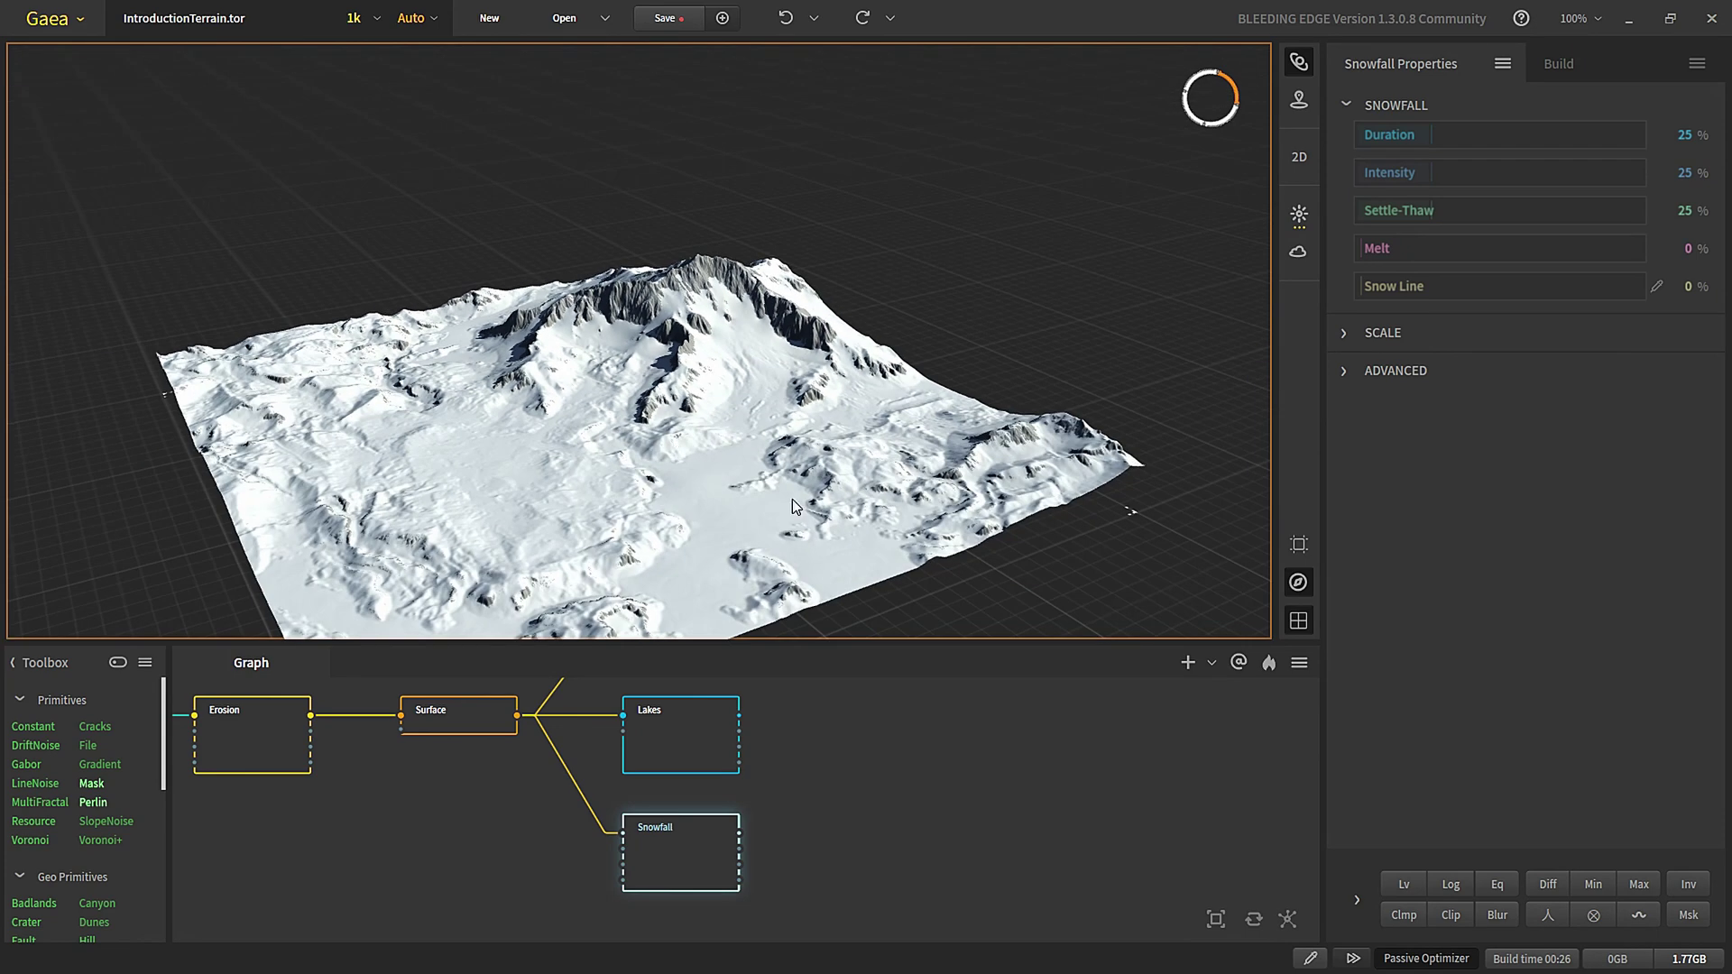
{"action": "scroll", "coordinate": [792, 500], "scroll_direction": "up", "scroll_amount": 3}
- Raise the Snow Line to confine snow to the mountain, trying 11% and 19% and settling on 20%
{"action": "left_click", "coordinate": [1393, 288]}
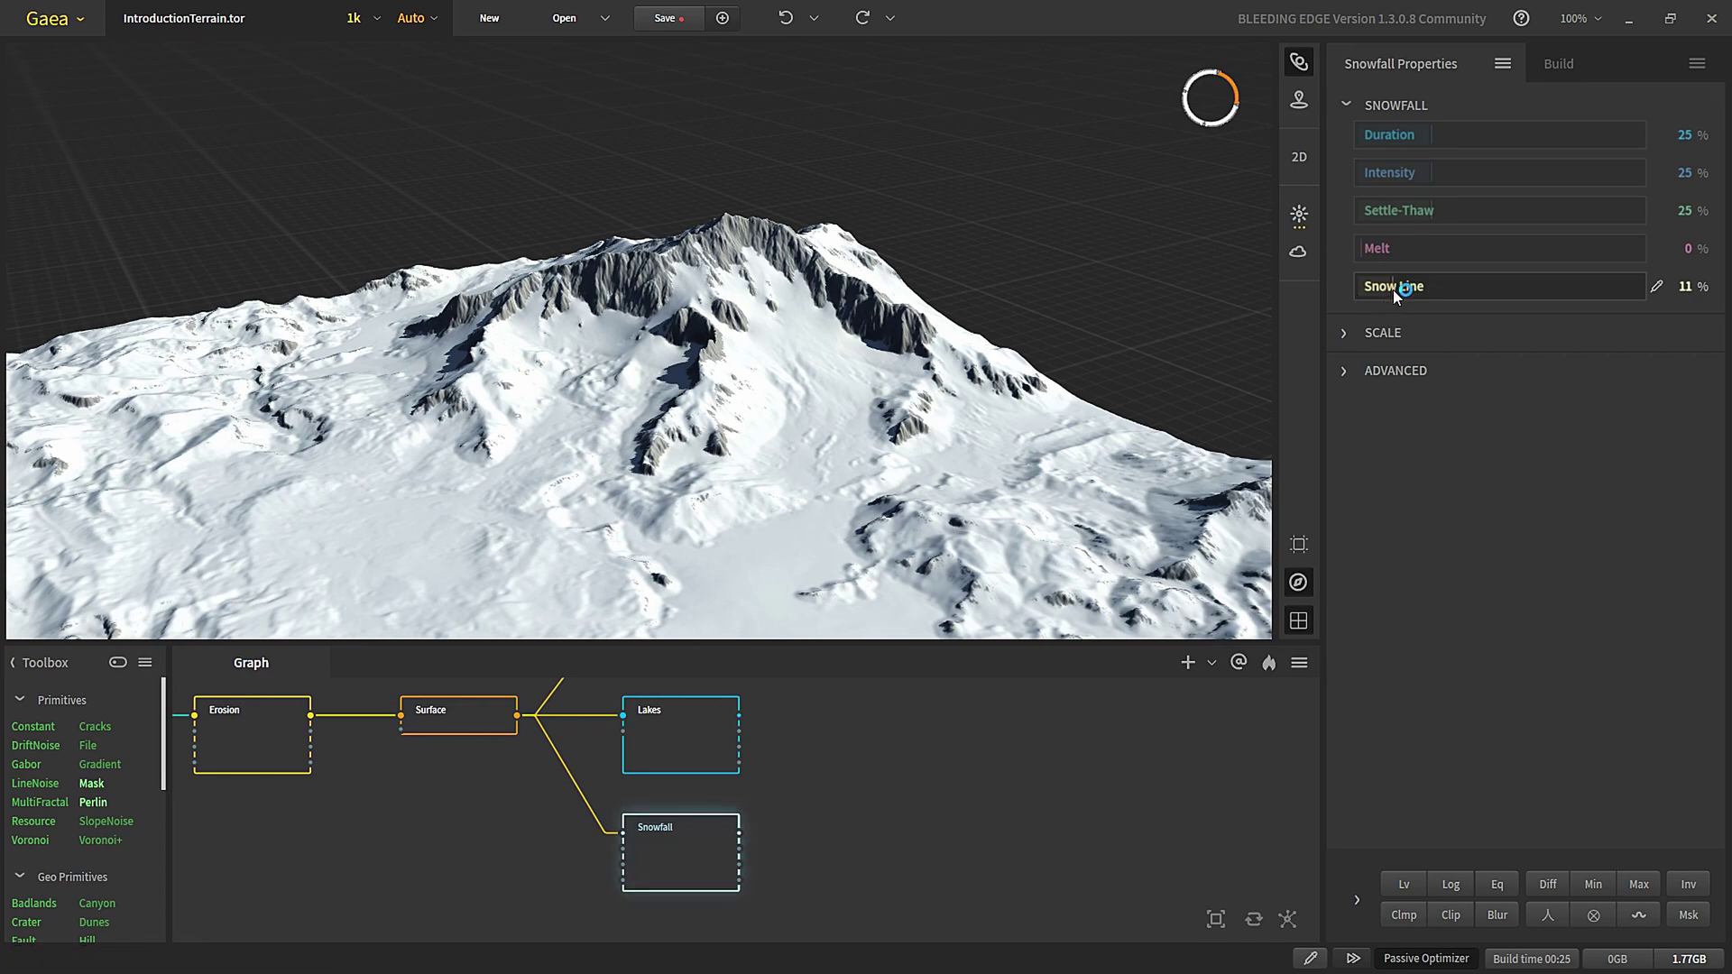
{"action": "scroll", "coordinate": [607, 439], "scroll_direction": "down", "scroll_amount": 3}
{"action": "left_click_drag", "start_coordinate": [608, 441], "coordinate": [587, 297]}
{"action": "left_click_drag", "start_coordinate": [819, 354], "coordinate": [680, 518]}
{"action": "left_click_drag", "start_coordinate": [1405, 287], "coordinate": [1412, 287]}
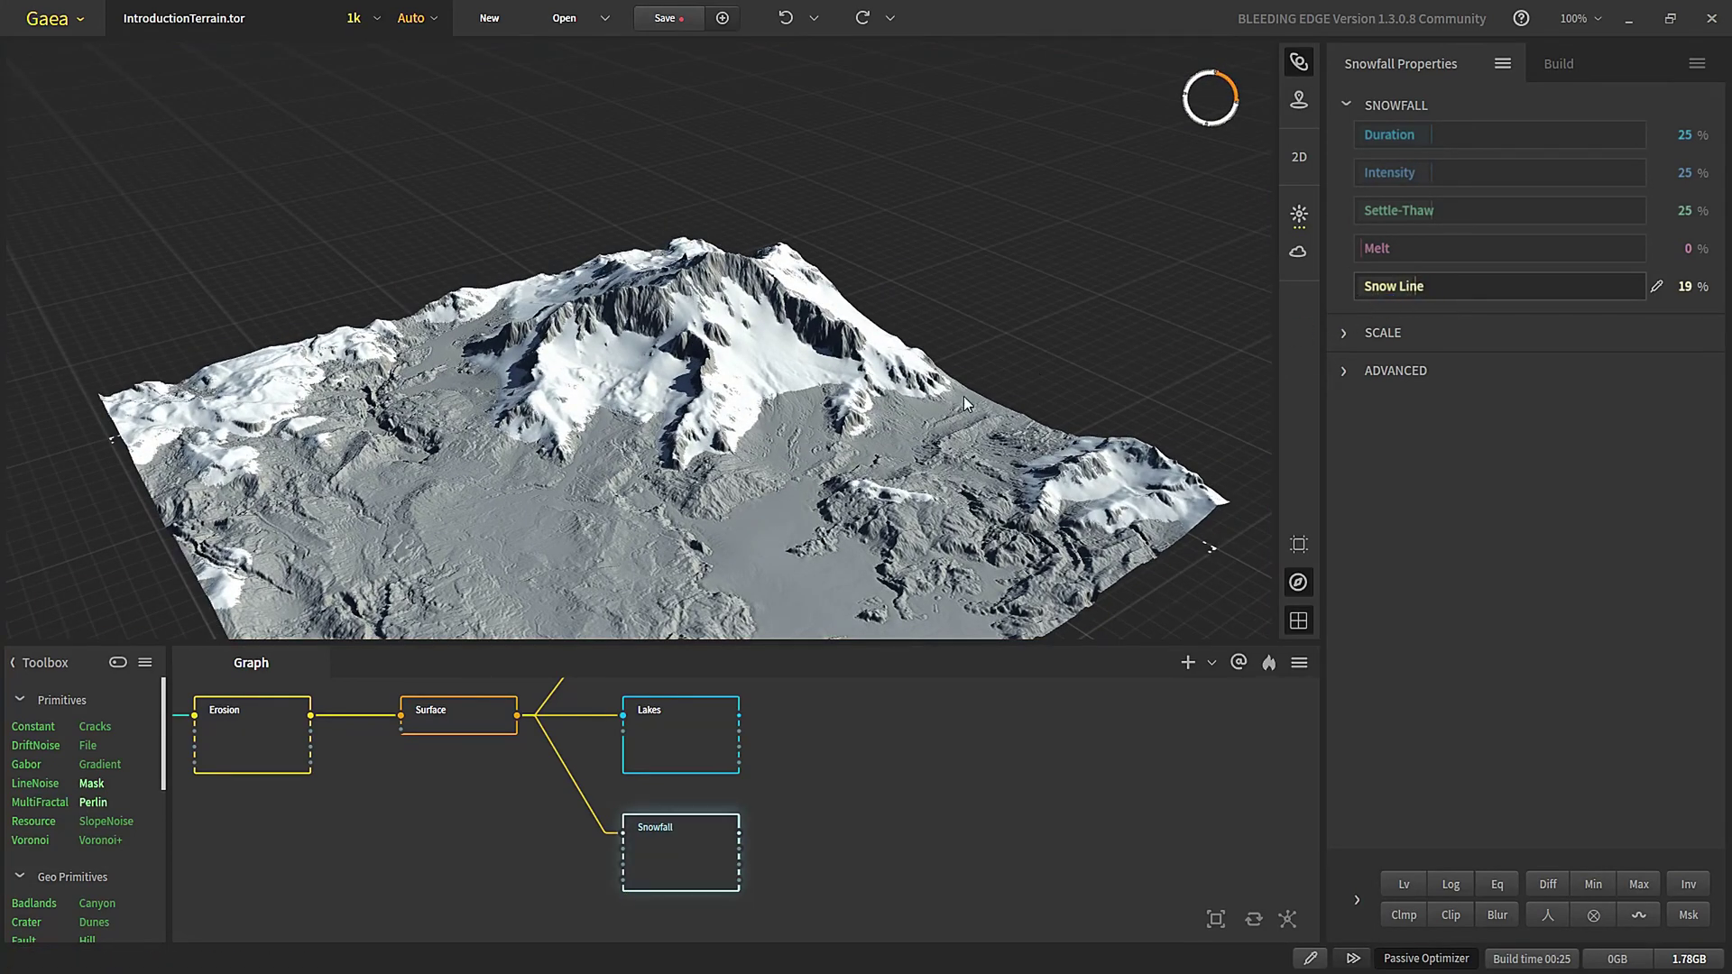
{"action": "left_click_drag", "start_coordinate": [761, 419], "coordinate": [788, 448]}
{"action": "scroll", "coordinate": [718, 437], "scroll_direction": "down", "scroll_amount": 3}
{"action": "scroll", "coordinate": [720, 437], "scroll_direction": "up", "scroll_amount": 3}
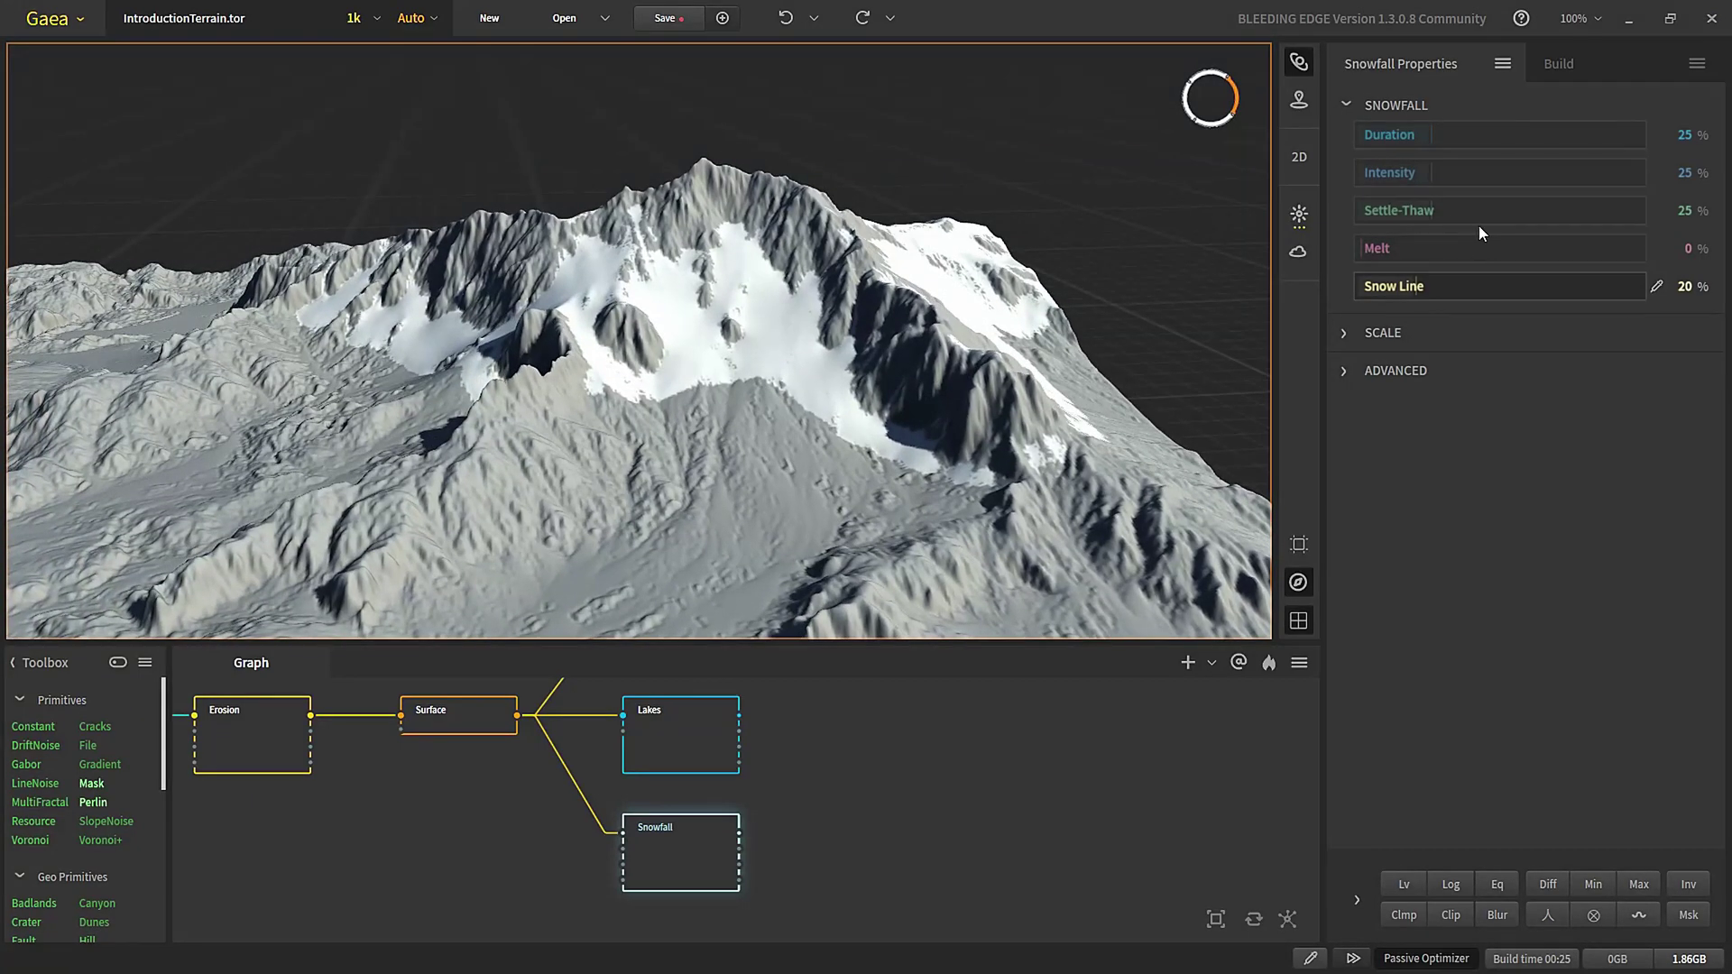
- Set the snowfall's Settle-Thaw to 47% and its Melt to 6%
{"action": "left_click_drag", "start_coordinate": [1463, 209], "coordinate": [1492, 210]}
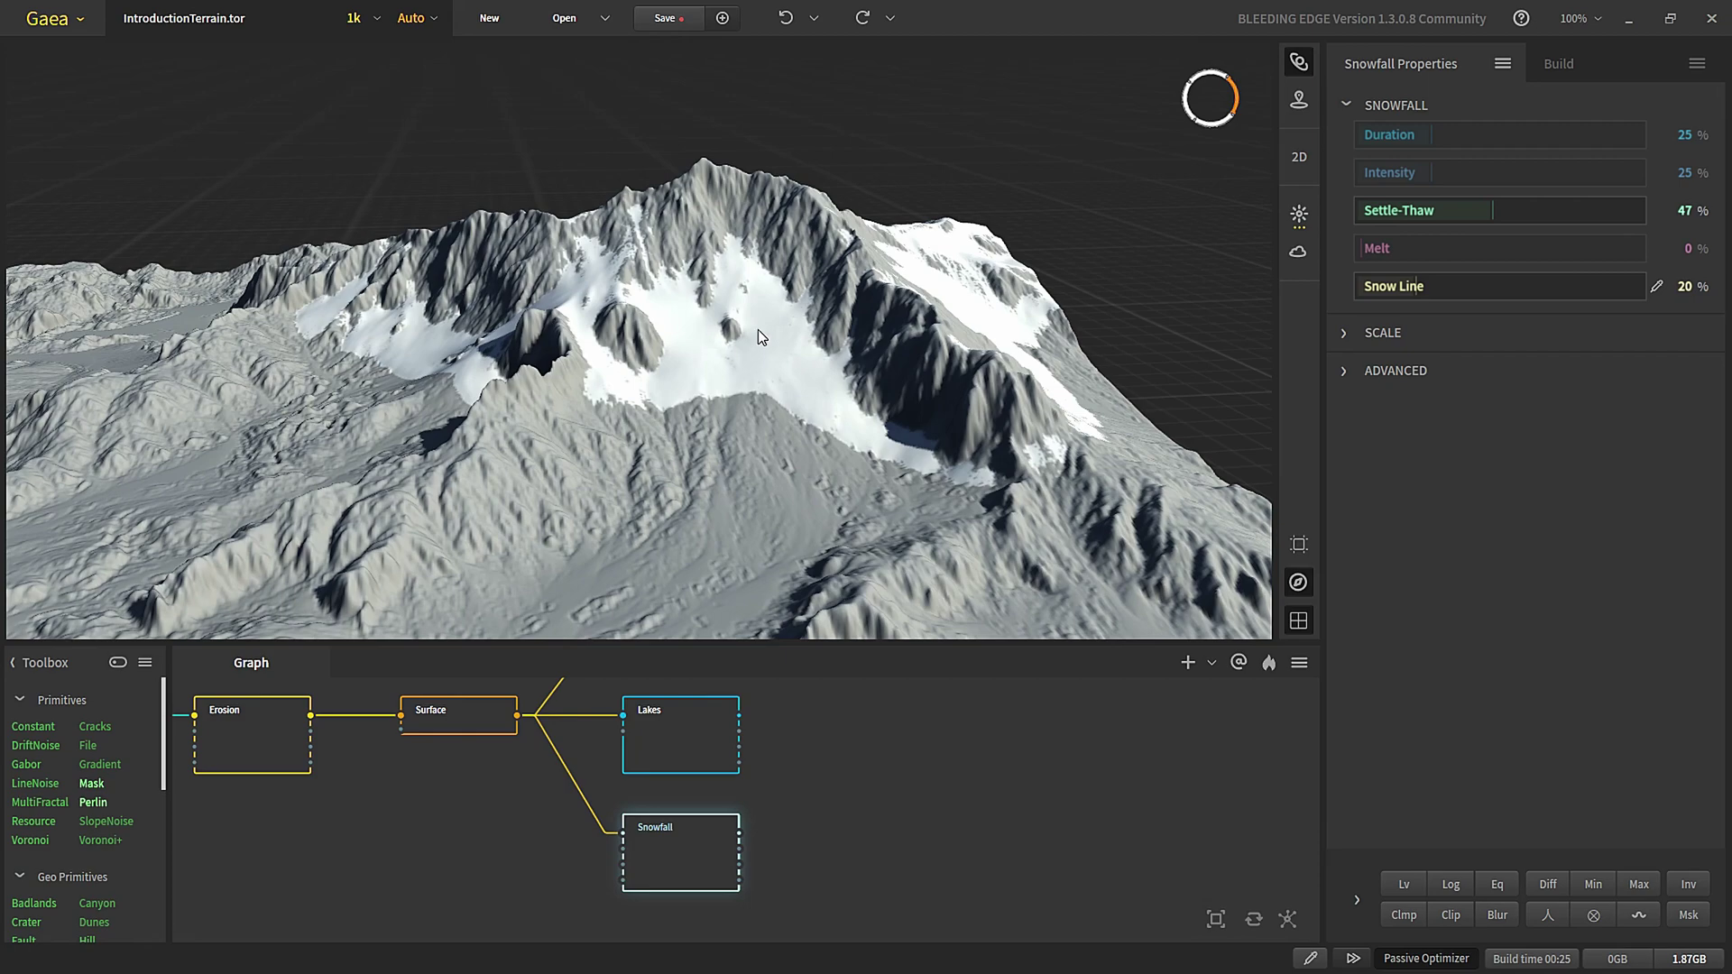
{"action": "left_click_drag", "start_coordinate": [702, 391], "coordinate": [1377, 251]}
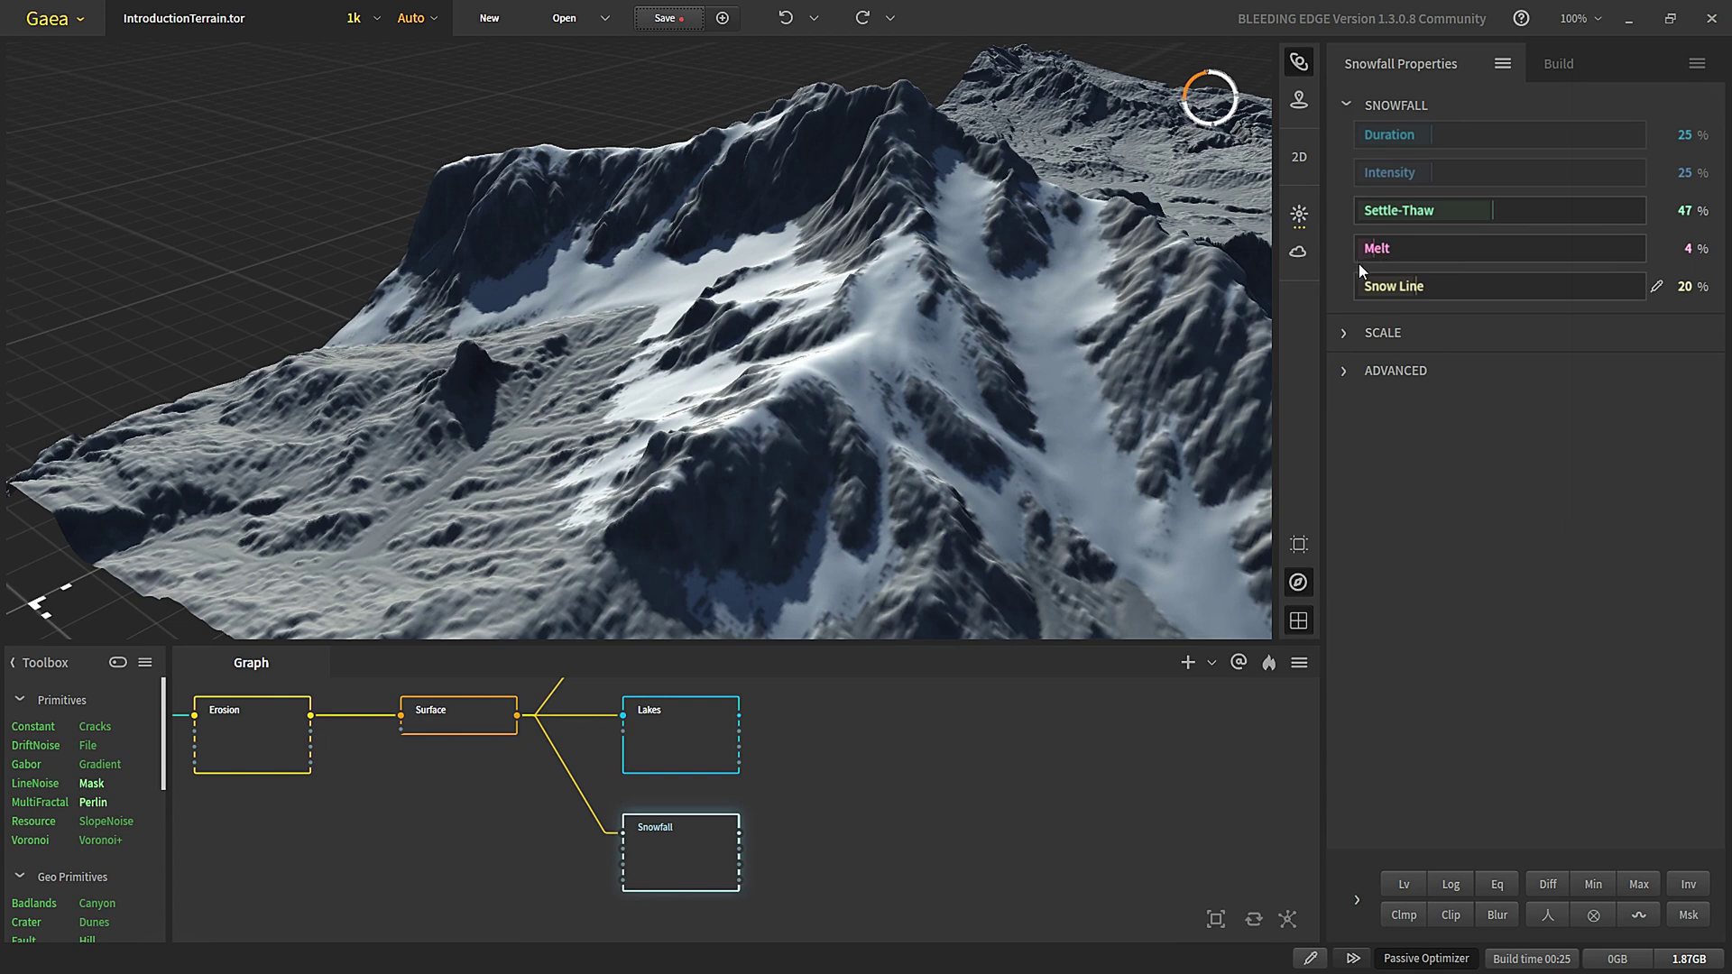
{"action": "left_click", "coordinate": [1380, 249]}
- Try snow Slip-Off Angles of 19° and 43° on the mountain, and reset the angle to its default
{"action": "left_click_drag", "start_coordinate": [1047, 352], "coordinate": [1344, 370]}
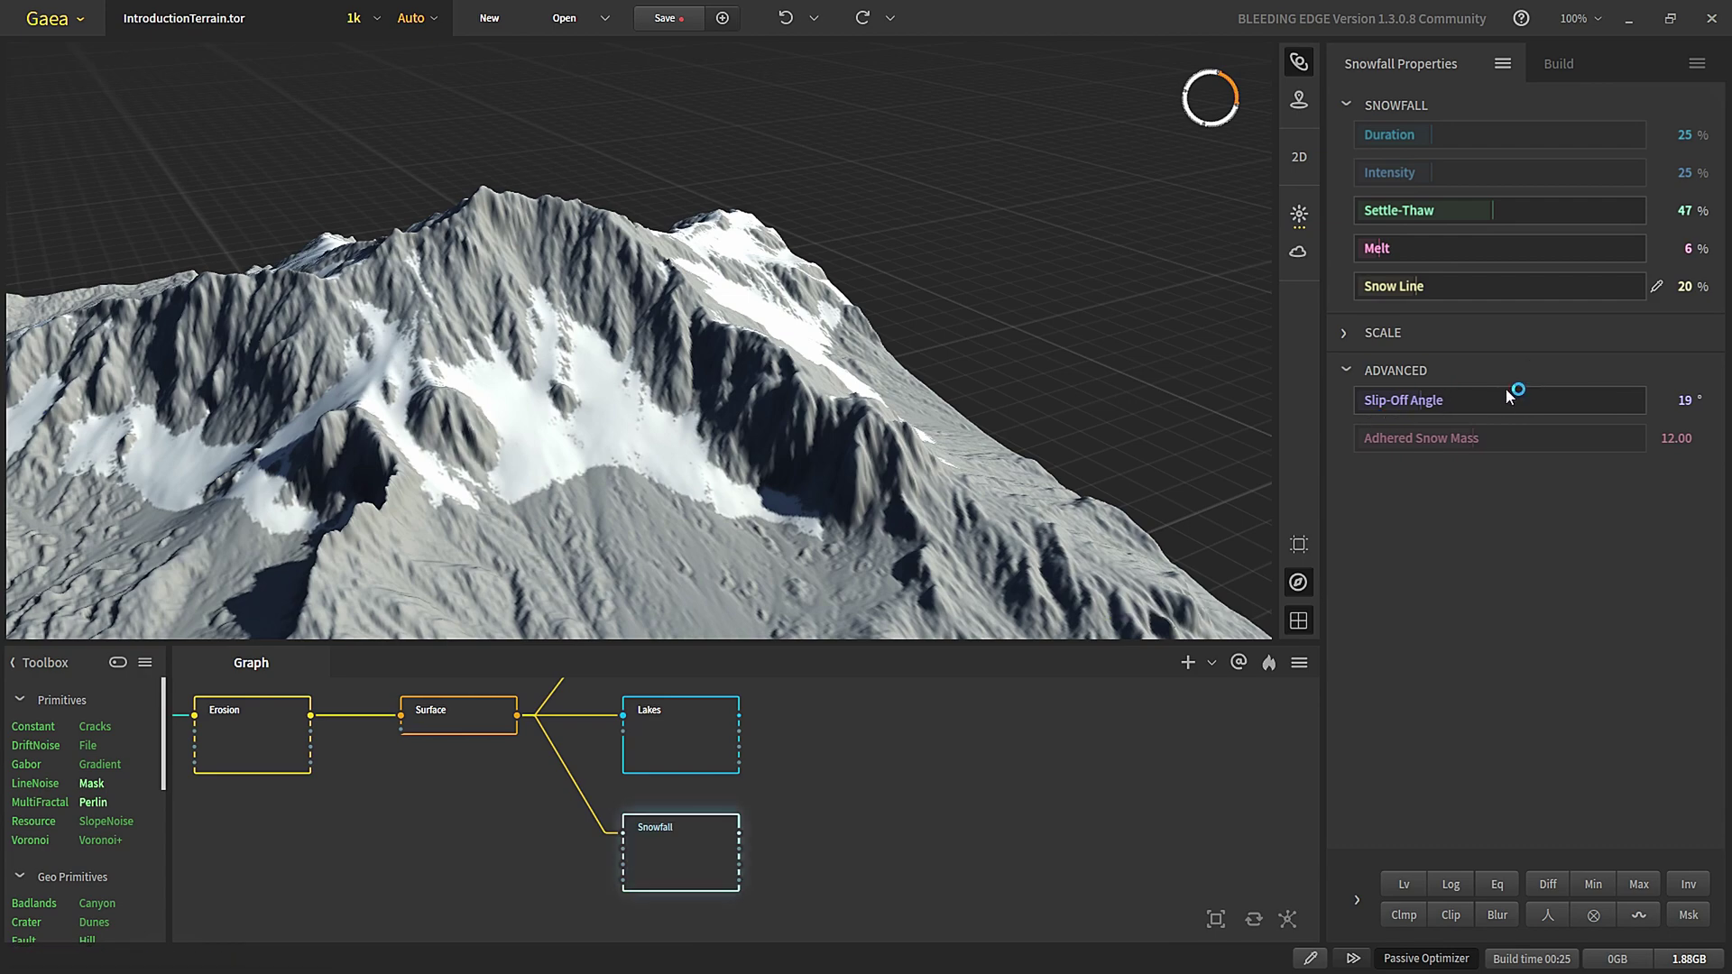
{"action": "left_click_drag", "start_coordinate": [515, 456], "coordinate": [422, 486]}
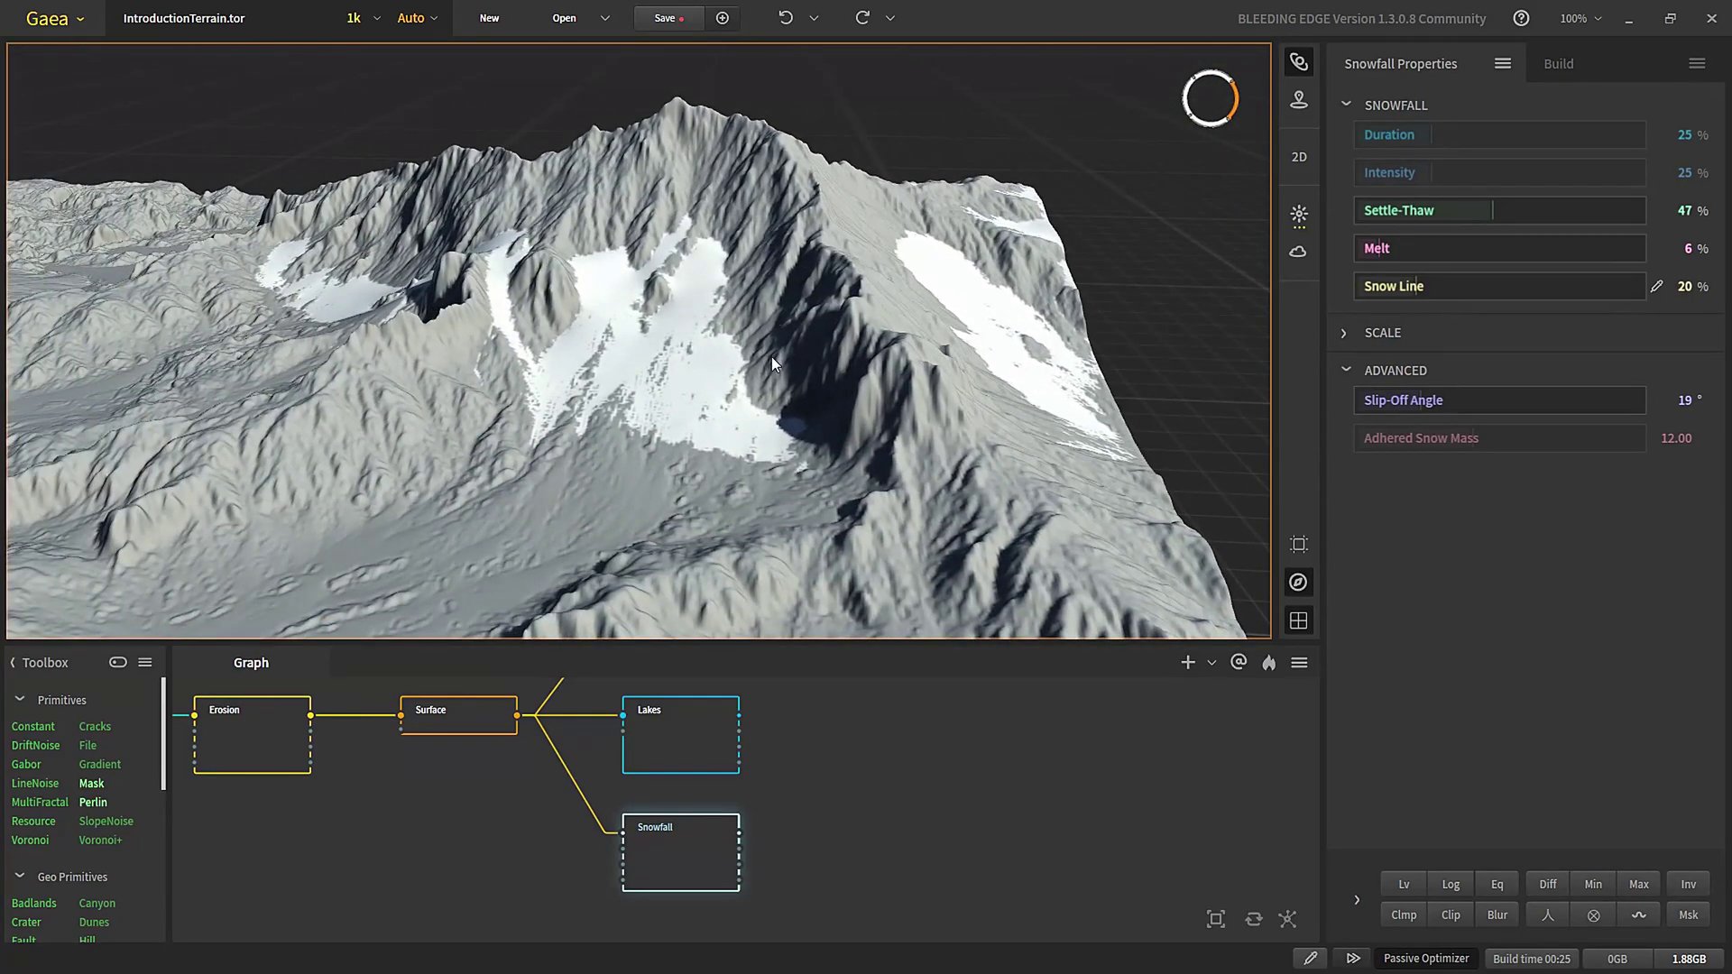
{"action": "left_click", "coordinate": [1493, 400]}
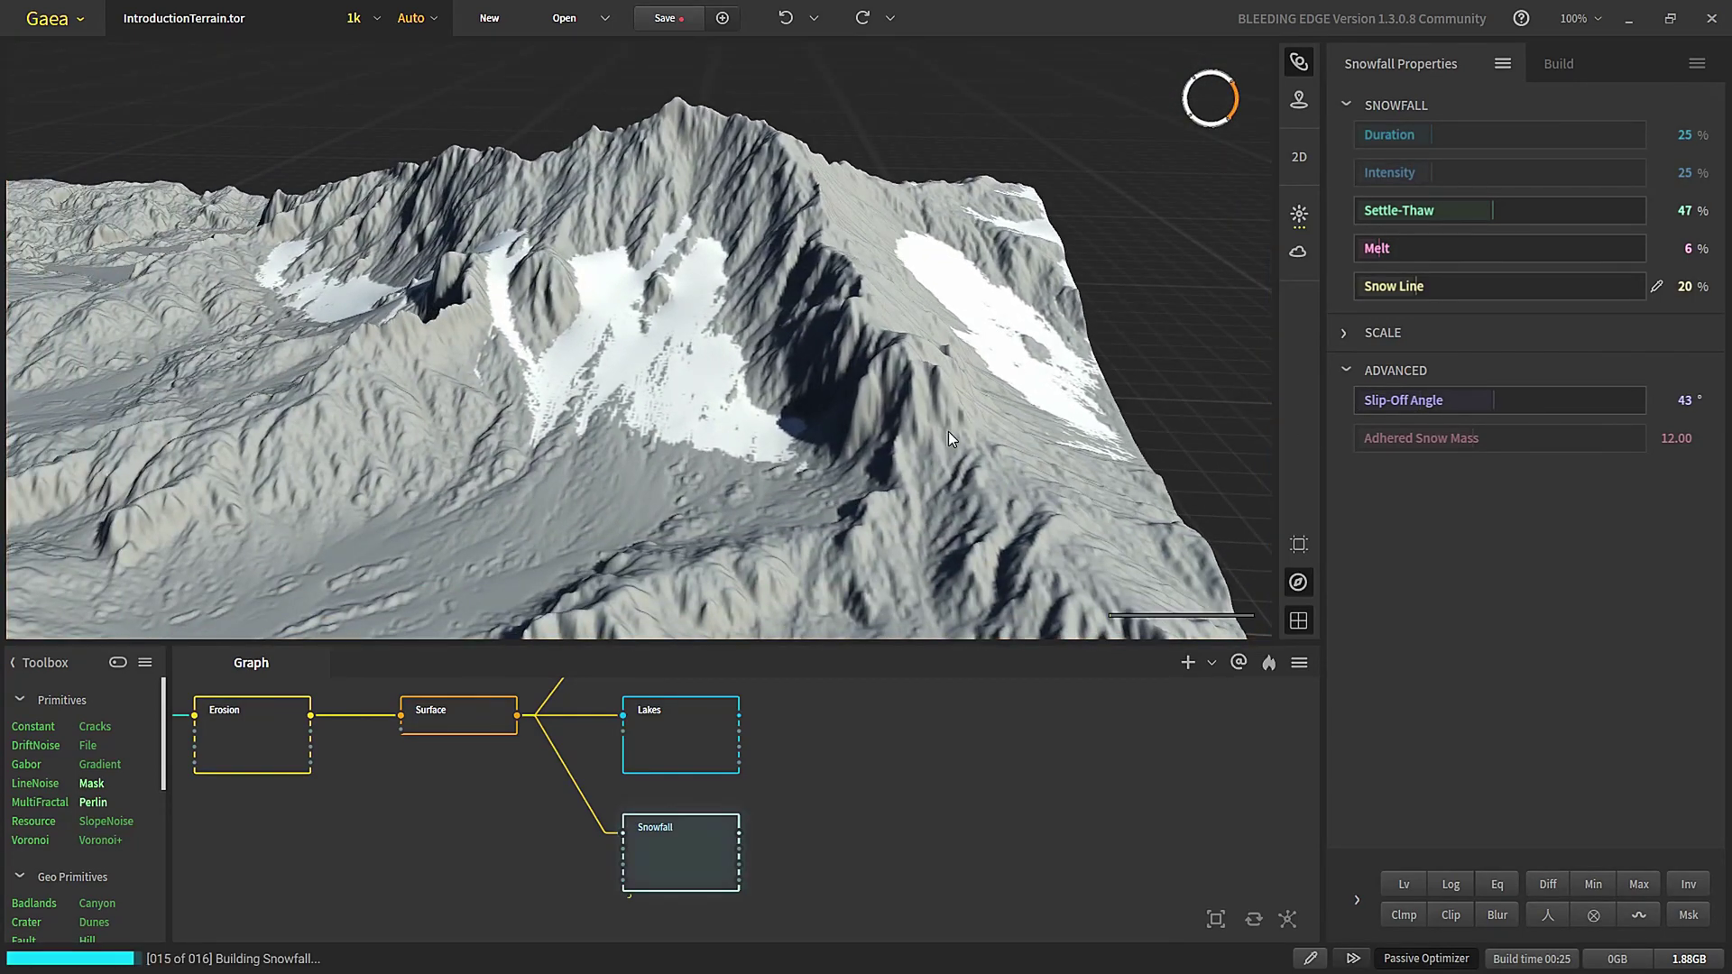
{"action": "middle_click_drag", "start_coordinate": [582, 357], "coordinate": [583, 370]}
{"action": "mouse_move", "coordinate": [695, 343]}
{"action": "left_mouse_down"}
{"action": "mouse_move", "coordinate": [651, 346]}
{"action": "mouse_move", "coordinate": [687, 347]}
{"action": "left_mouse_up"}
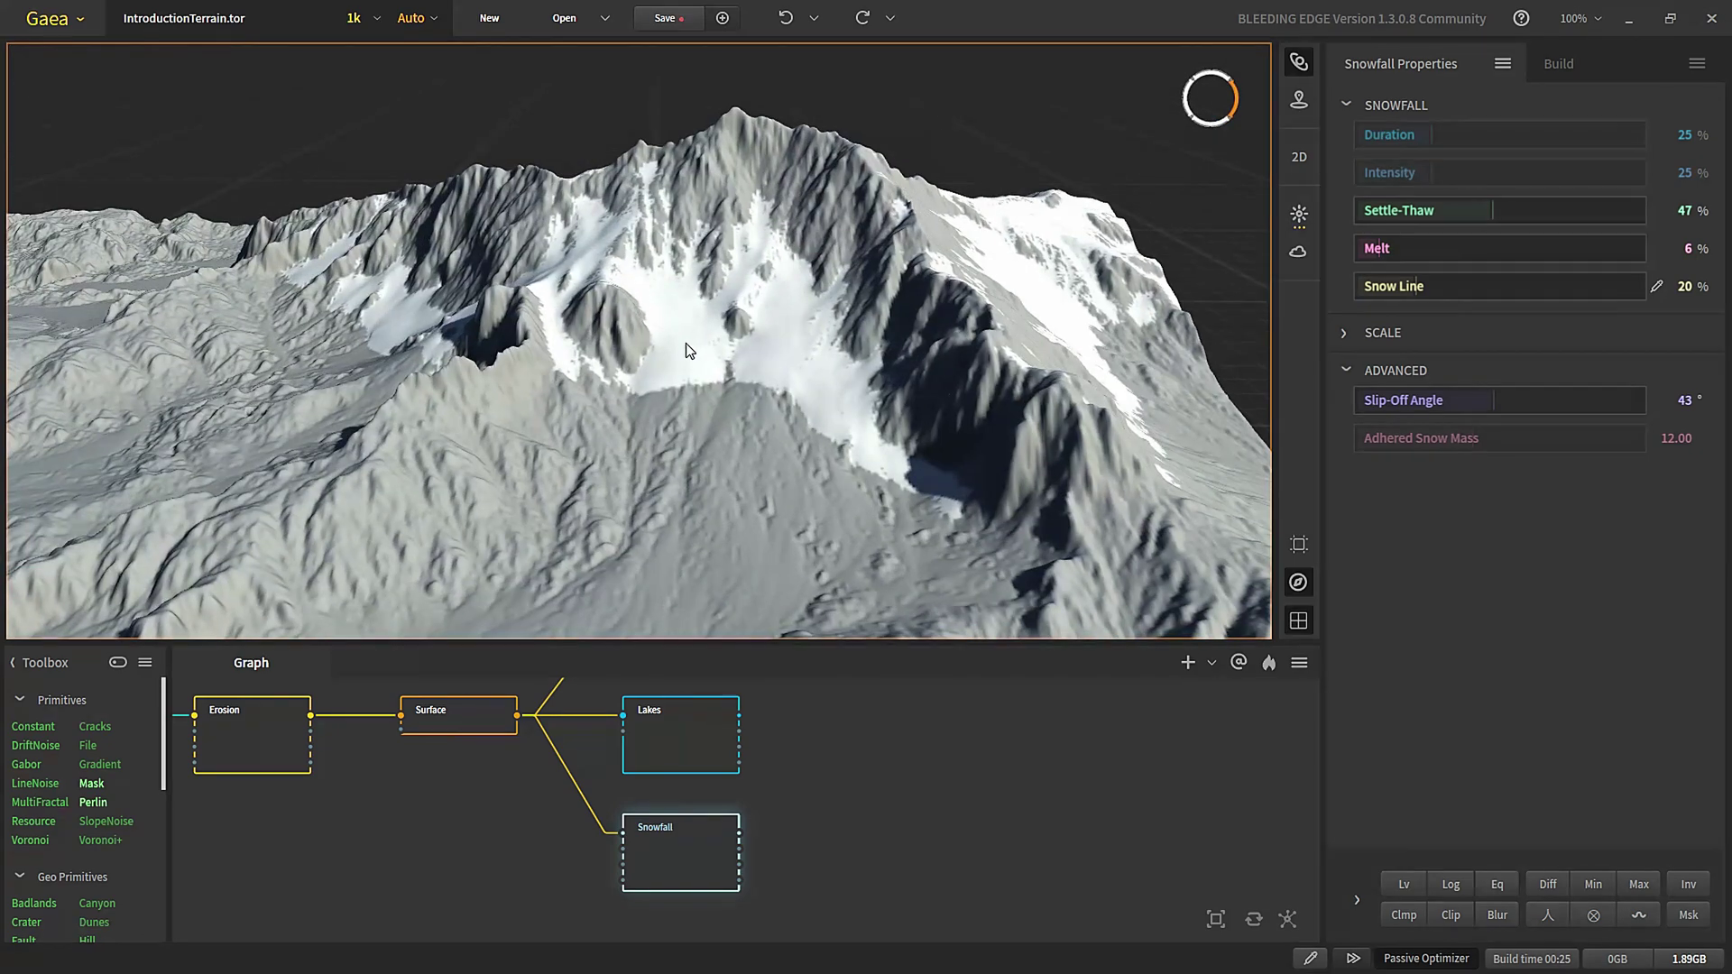
{"action": "right_click", "coordinate": [1477, 402]}
{"action": "left_click", "coordinate": [1537, 400]}
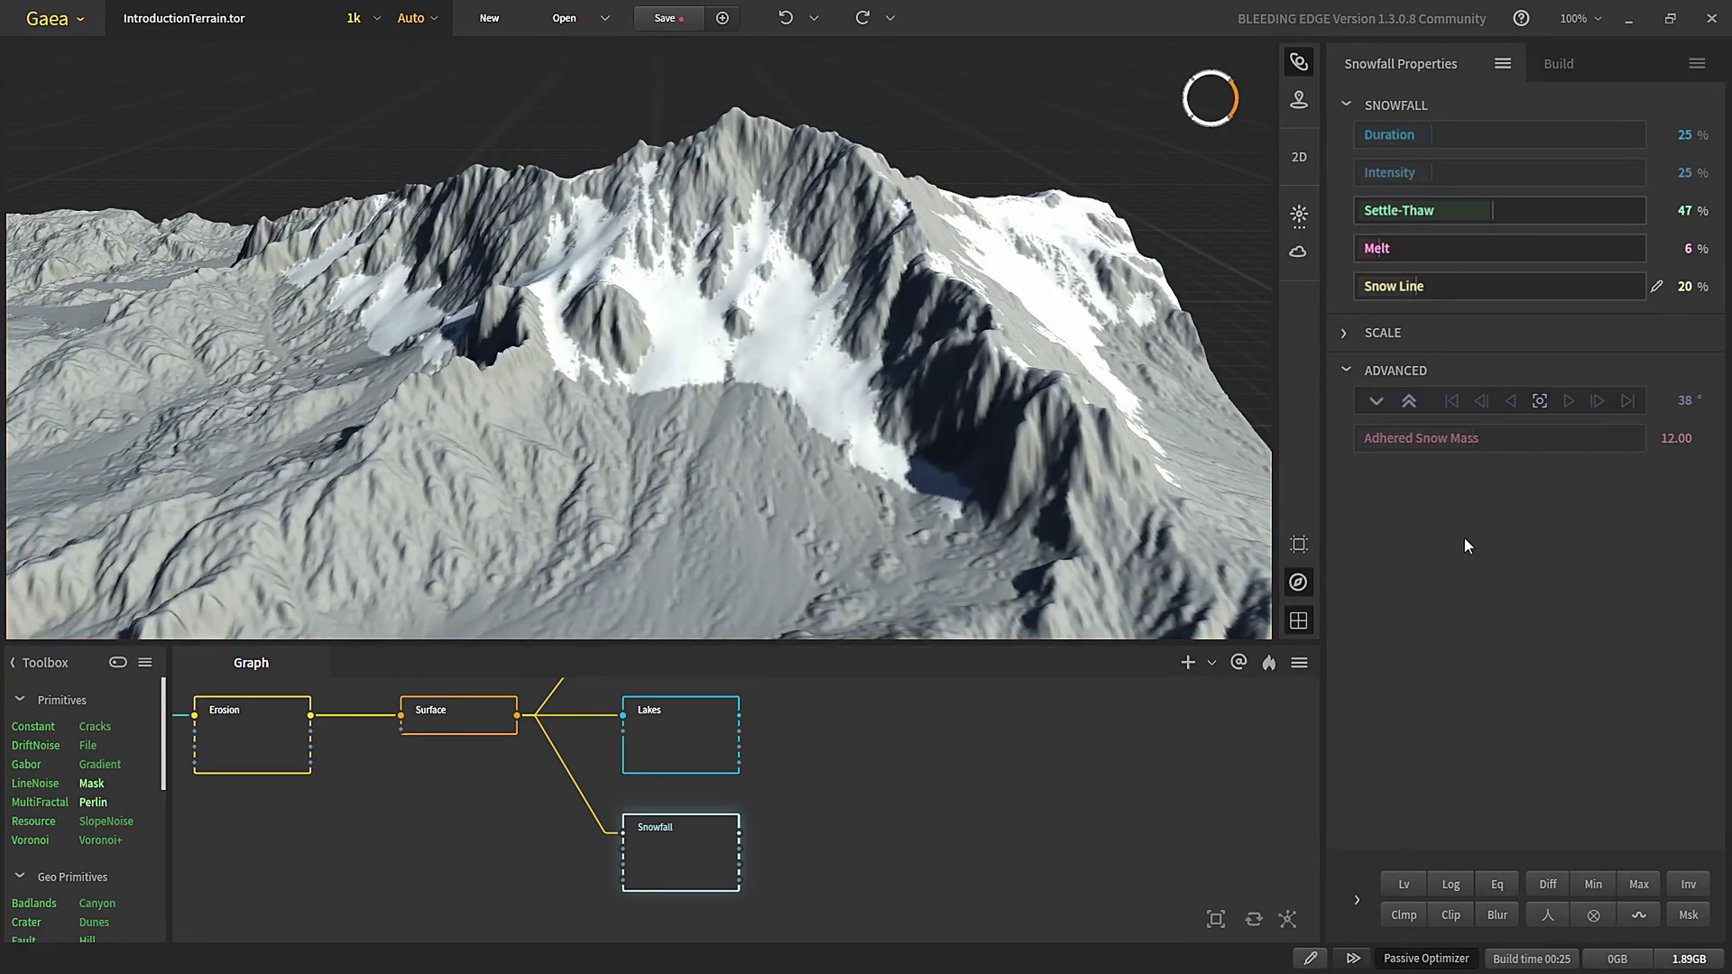
{"action": "left_click", "coordinate": [1345, 370]}
- Add a second Snowfall node from the Heavy Snowfall (CES) preset, connected to the first Snowfall node's output
{"action": "left_click_drag", "start_coordinate": [539, 424], "coordinate": [647, 539]}
{"action": "scroll", "coordinate": [702, 841], "scroll_direction": "up", "scroll_amount": 2}
{"action": "middle_click_drag", "start_coordinate": [614, 819], "coordinate": [596, 835]}
{"action": "middle_click_drag", "start_coordinate": [818, 854], "coordinate": [758, 818]}
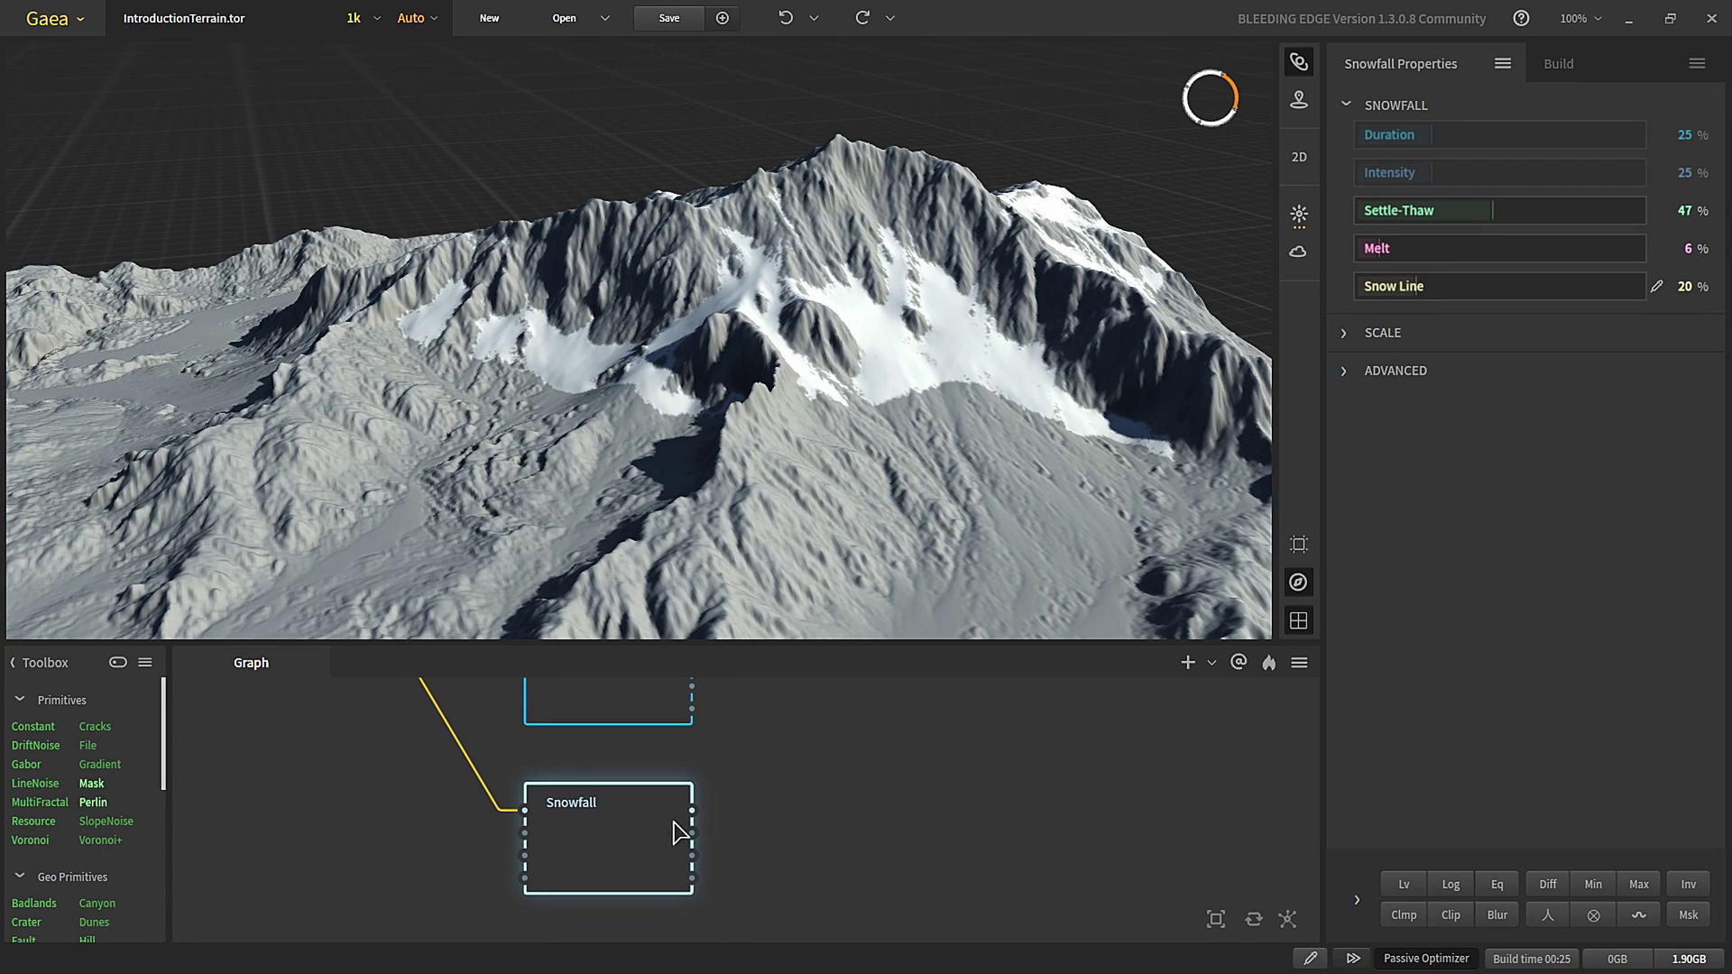
{"action": "left_click_drag", "start_coordinate": [692, 832], "coordinate": [823, 823]}
{"action": "type", "text": "snno"}
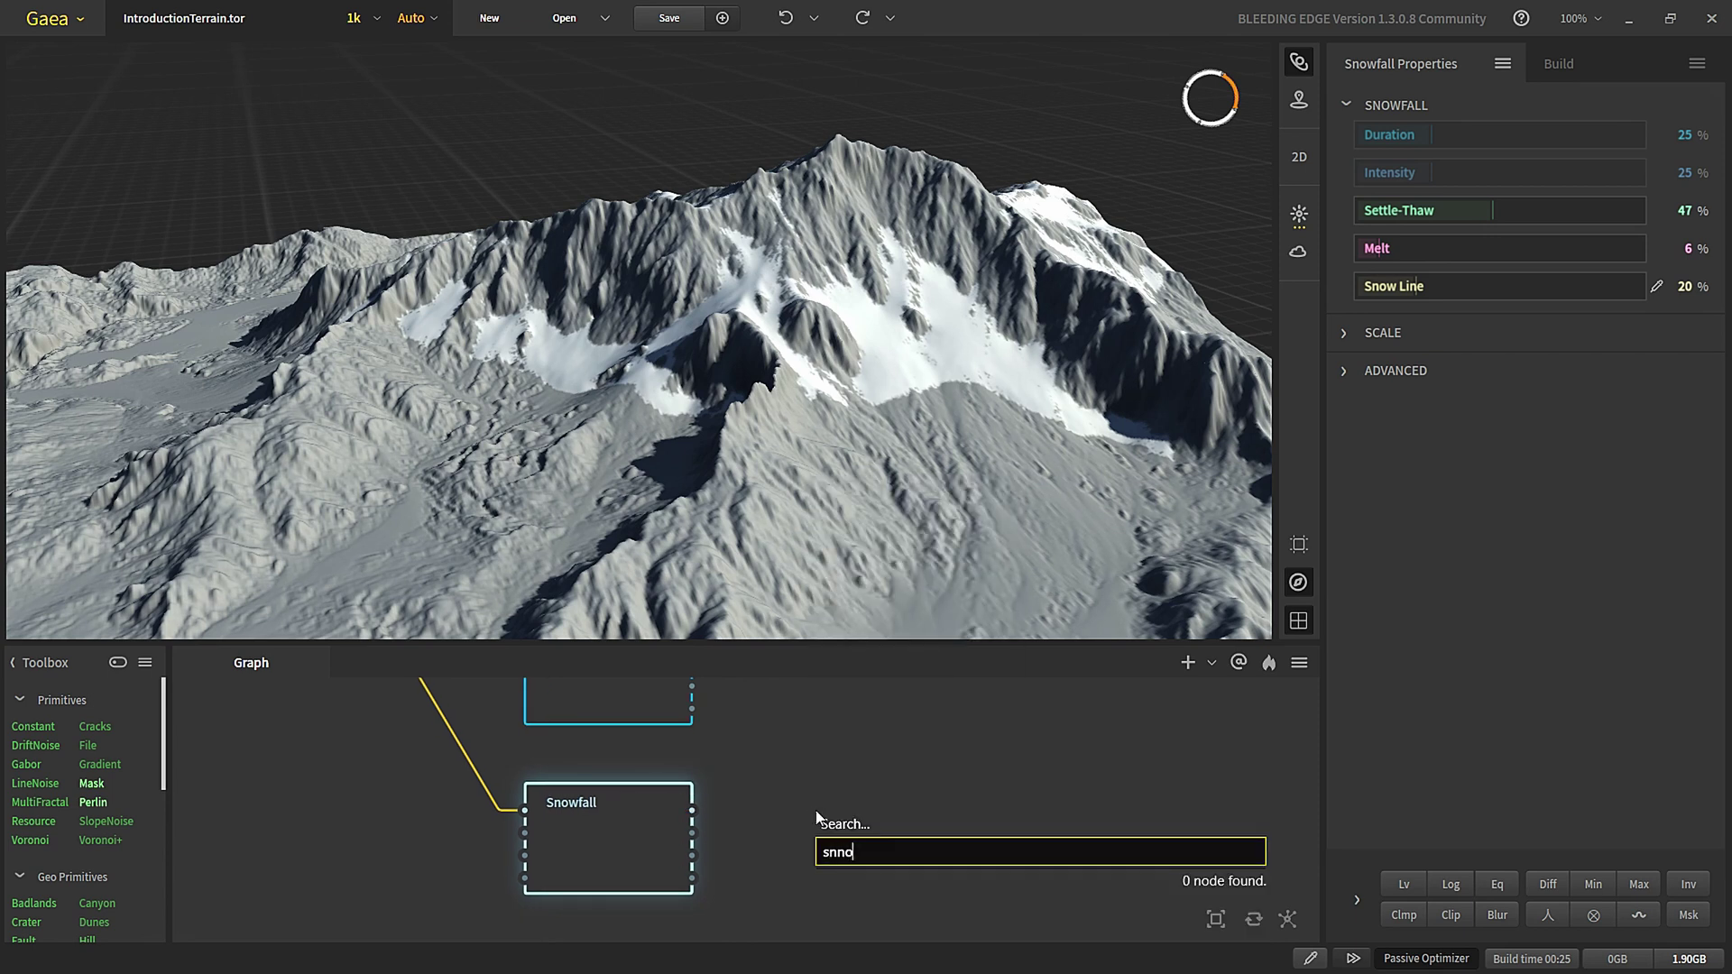
{"action": "key", "text": "BackSpace"}
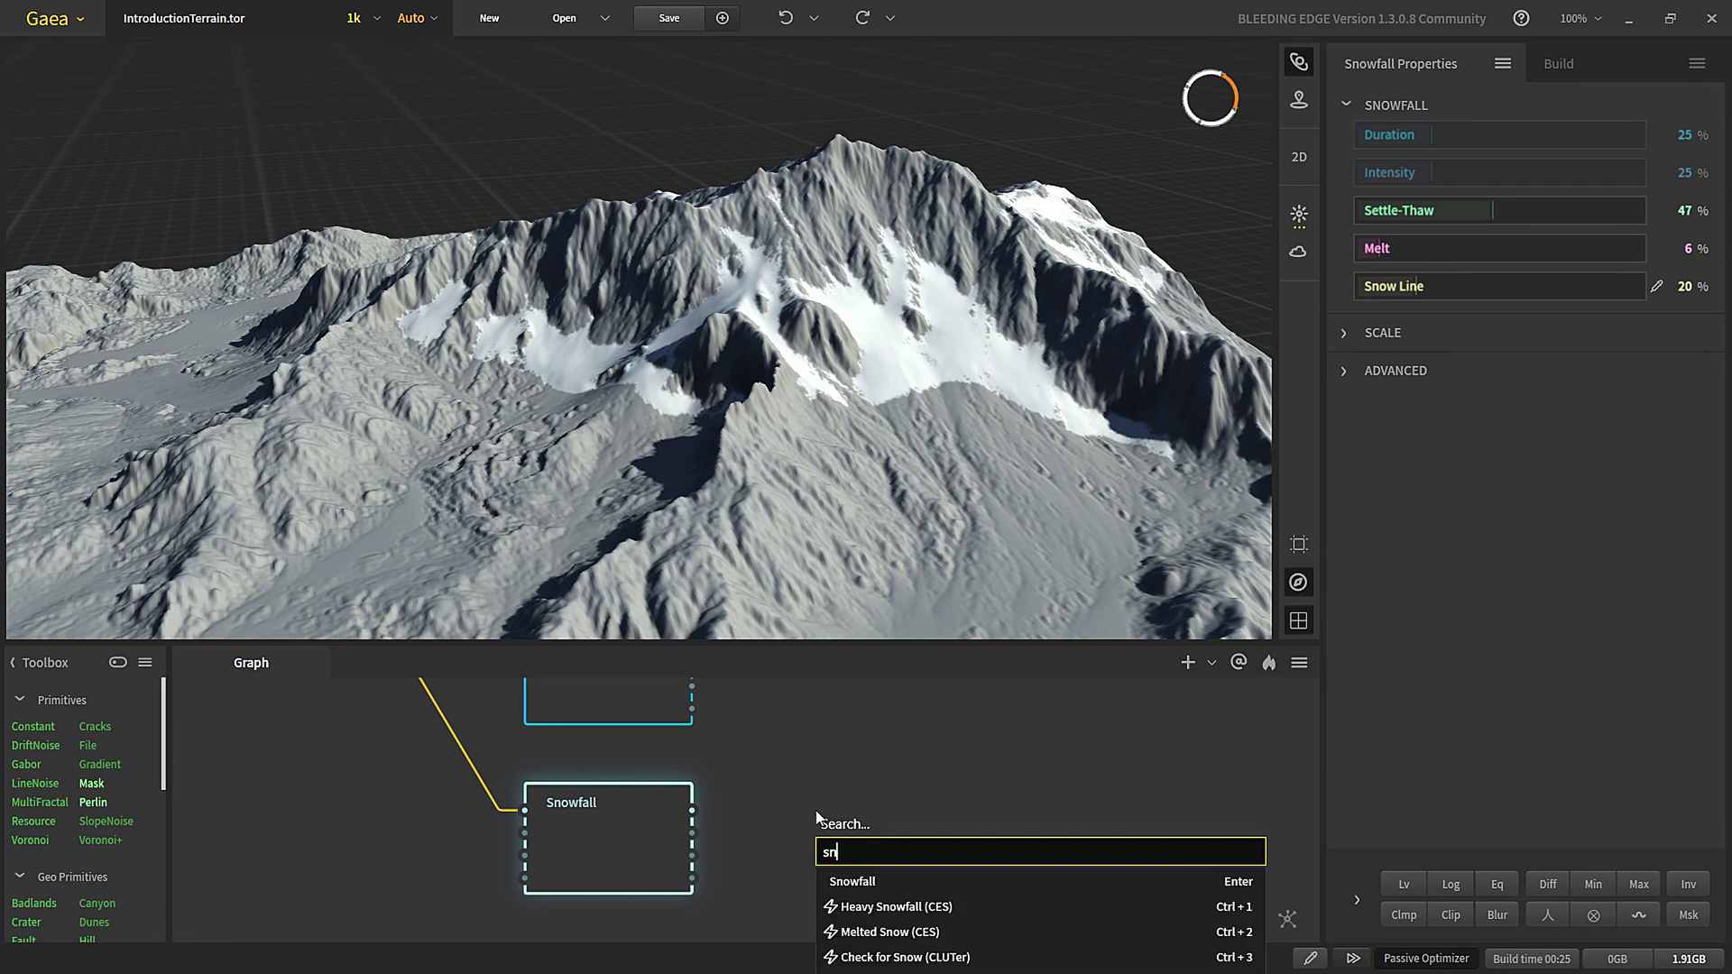
{"action": "key", "text": "Down"}
{"action": "key", "text": "Return"}
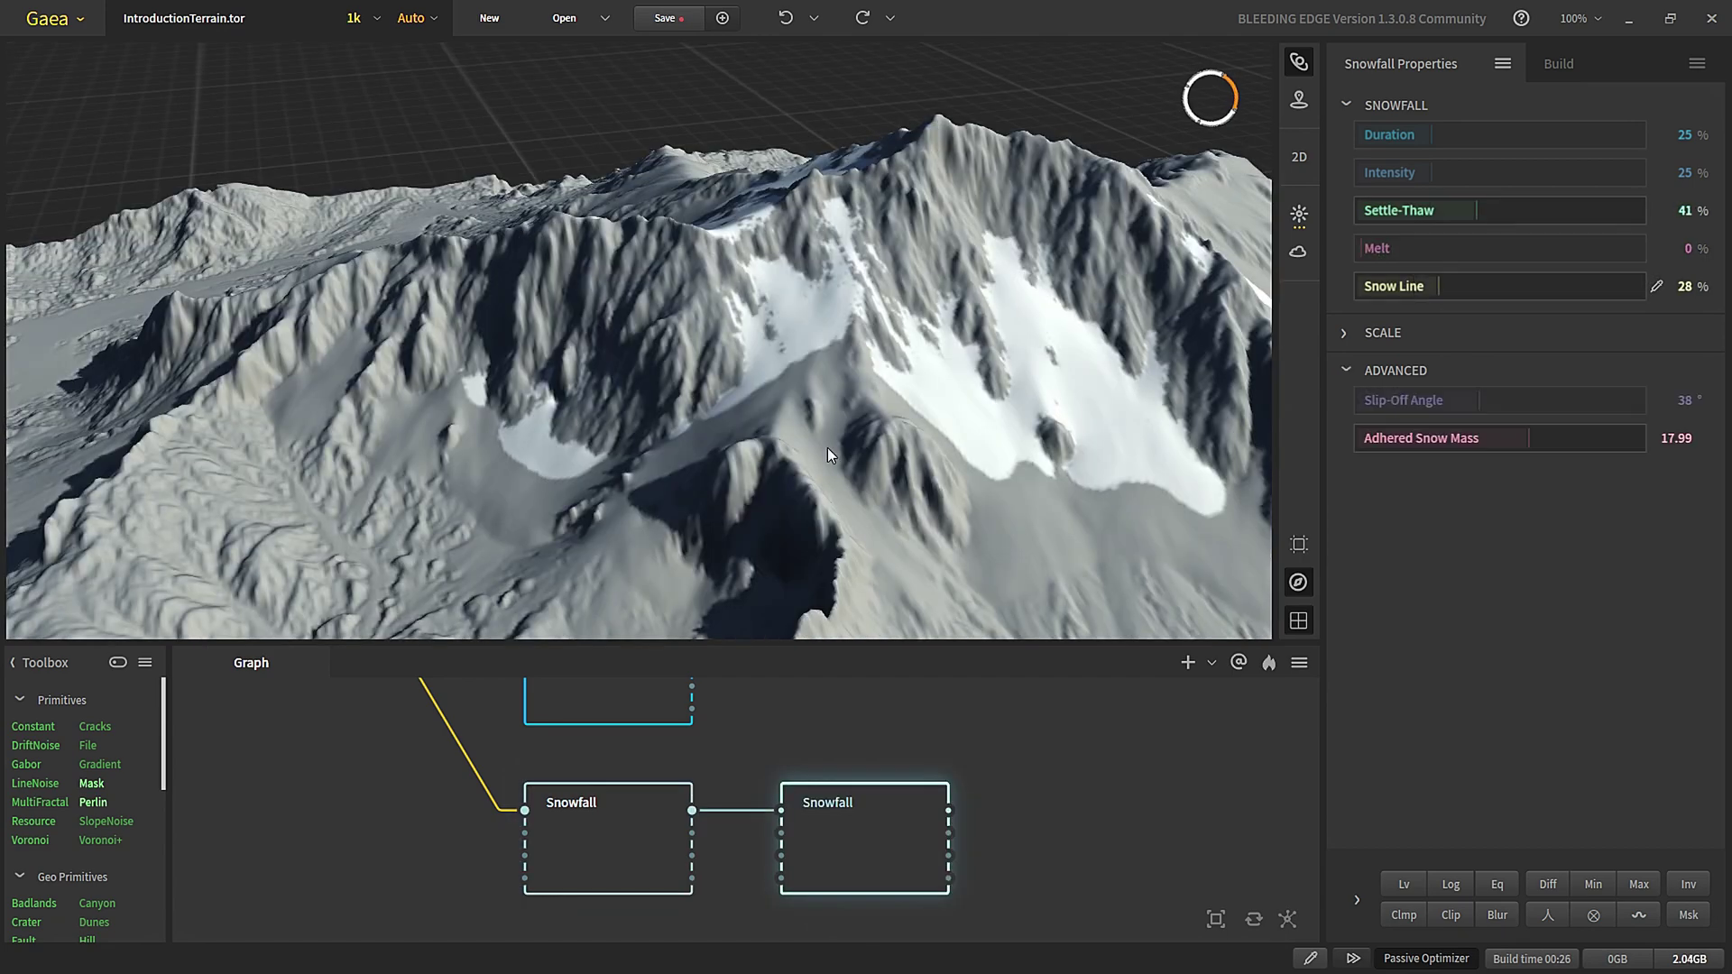
- Inspect the layered snow on the mountain, compare both Snowfall nodes, and delete the second one
{"action": "scroll", "coordinate": [852, 440], "scroll_direction": "down", "scroll_amount": 3}
{"action": "left_click_drag", "start_coordinate": [879, 432], "coordinate": [755, 442]}
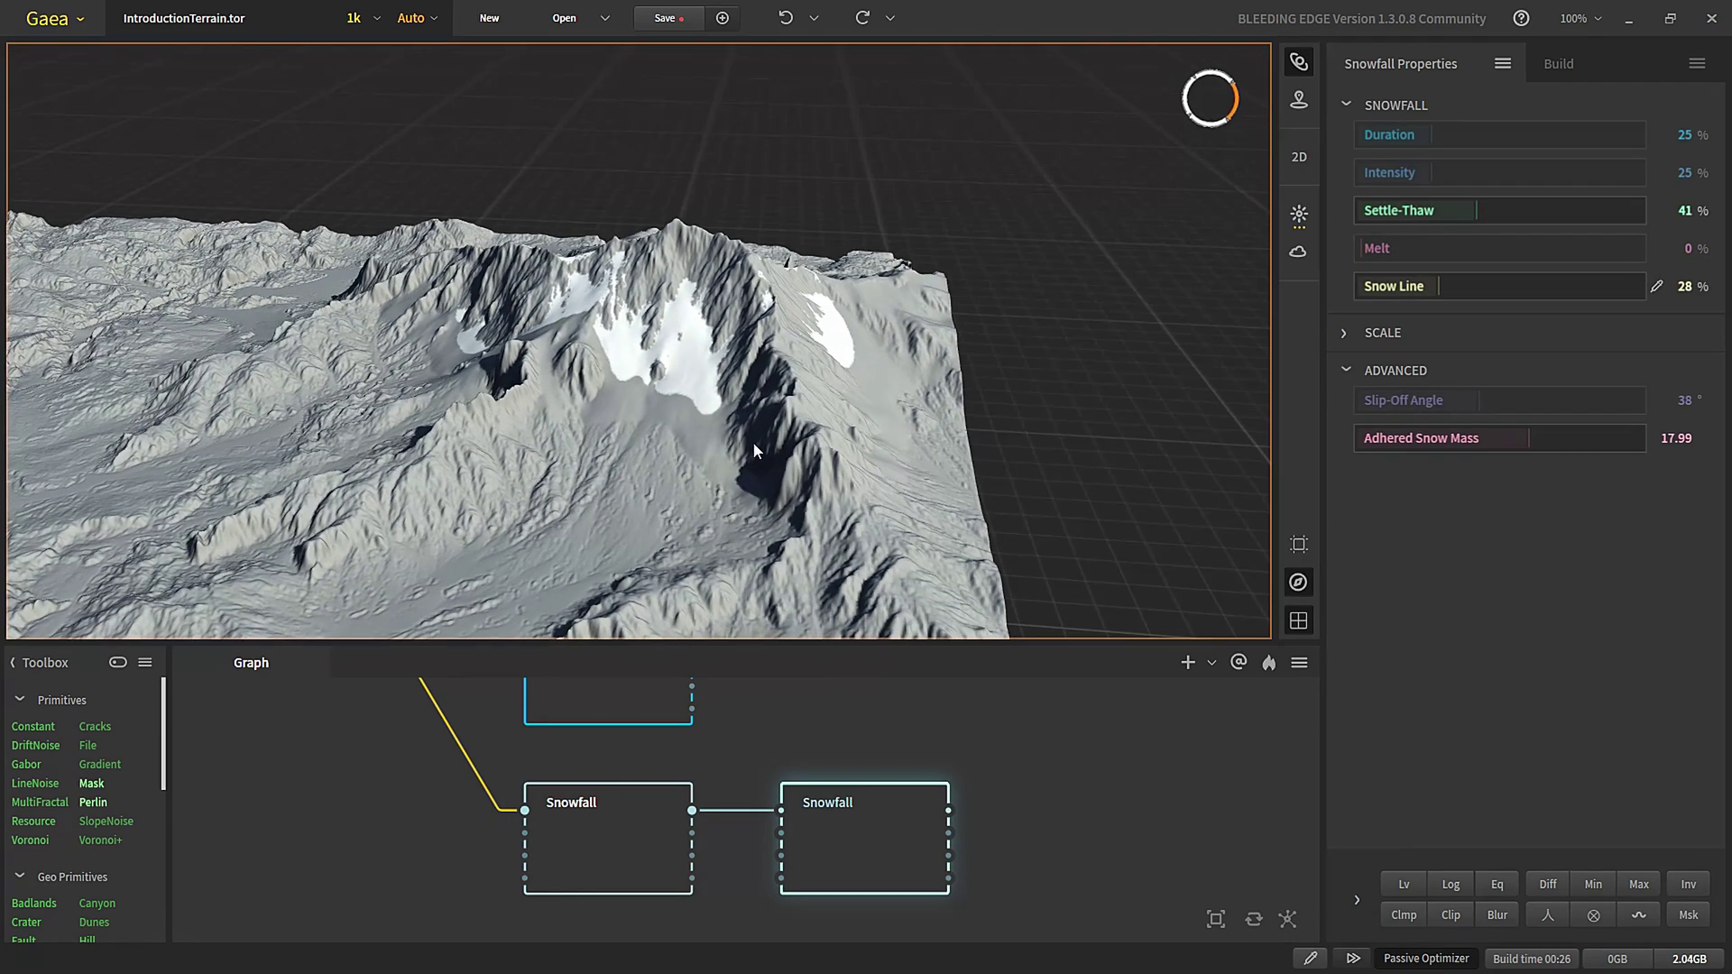
{"action": "scroll", "coordinate": [754, 442], "scroll_direction": "up", "scroll_amount": 3}
{"action": "left_click_drag", "start_coordinate": [590, 512], "coordinate": [646, 520]}
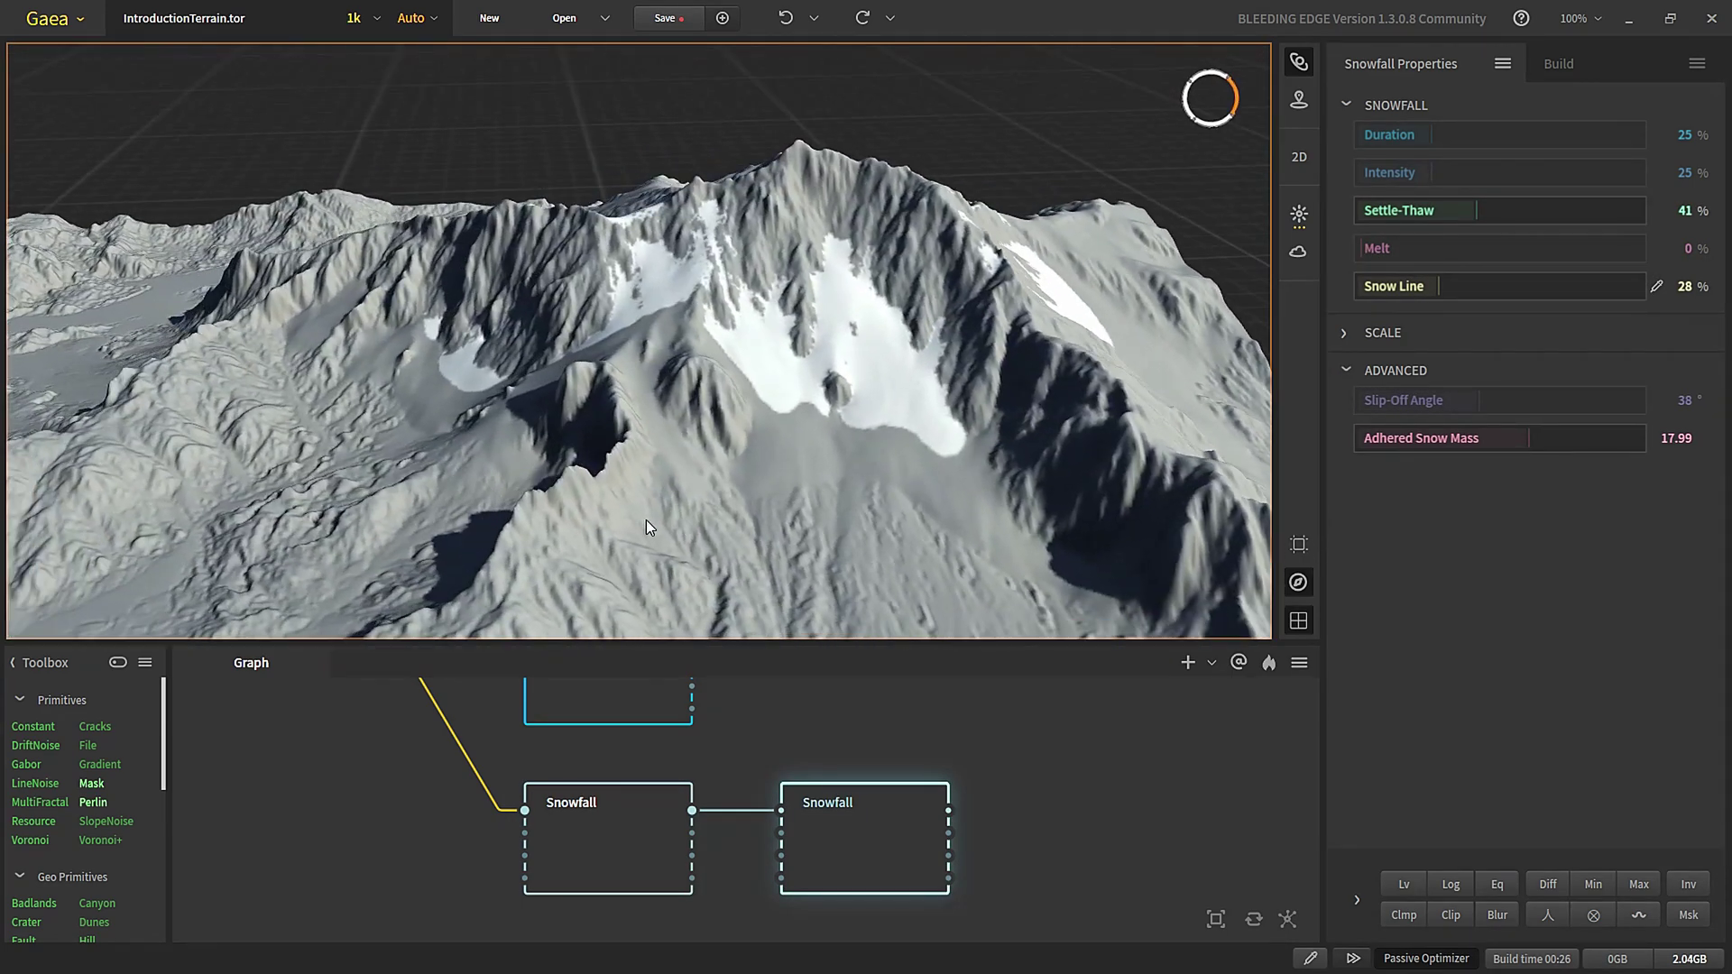
{"action": "left_click", "coordinate": [613, 812]}
{"action": "left_click", "coordinate": [861, 838]}
{"action": "left_click_drag", "start_coordinate": [1166, 794], "coordinate": [824, 927]}
{"action": "key", "text": "Delete"}
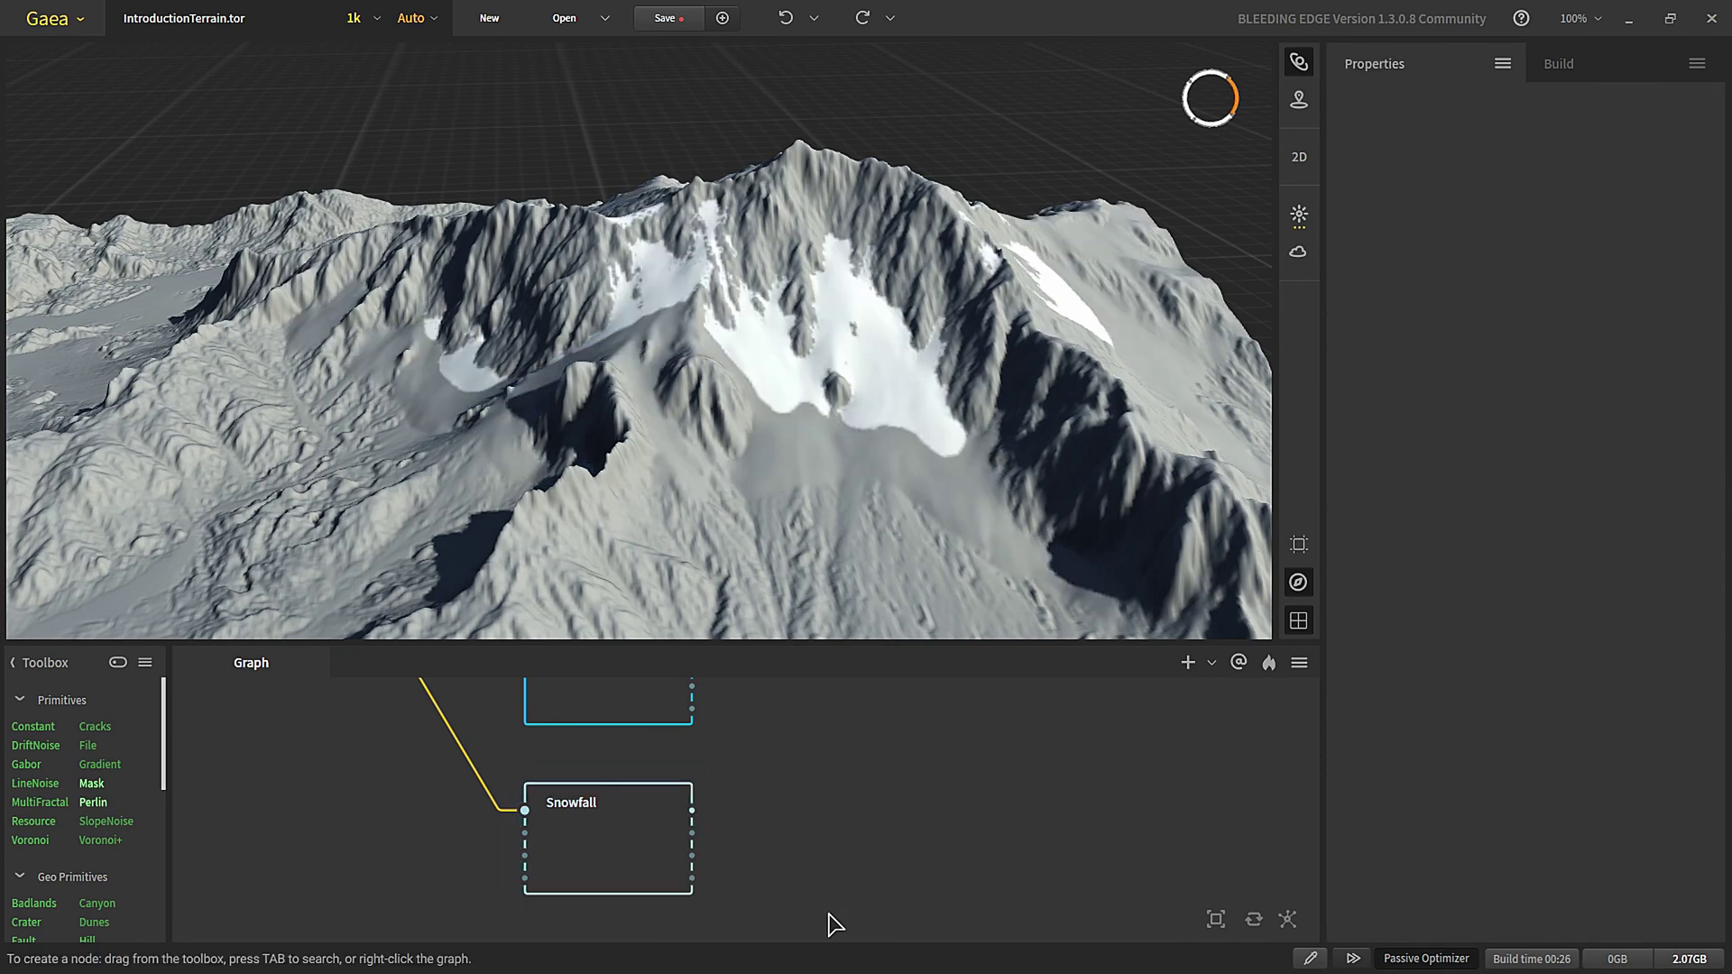
- Display the remaining Snowfall output, switch the preview to the Lakes output, and save the terrain file
{"action": "left_click", "coordinate": [604, 829]}
{"action": "middle_click_drag", "start_coordinate": [603, 772], "coordinate": [612, 889]}
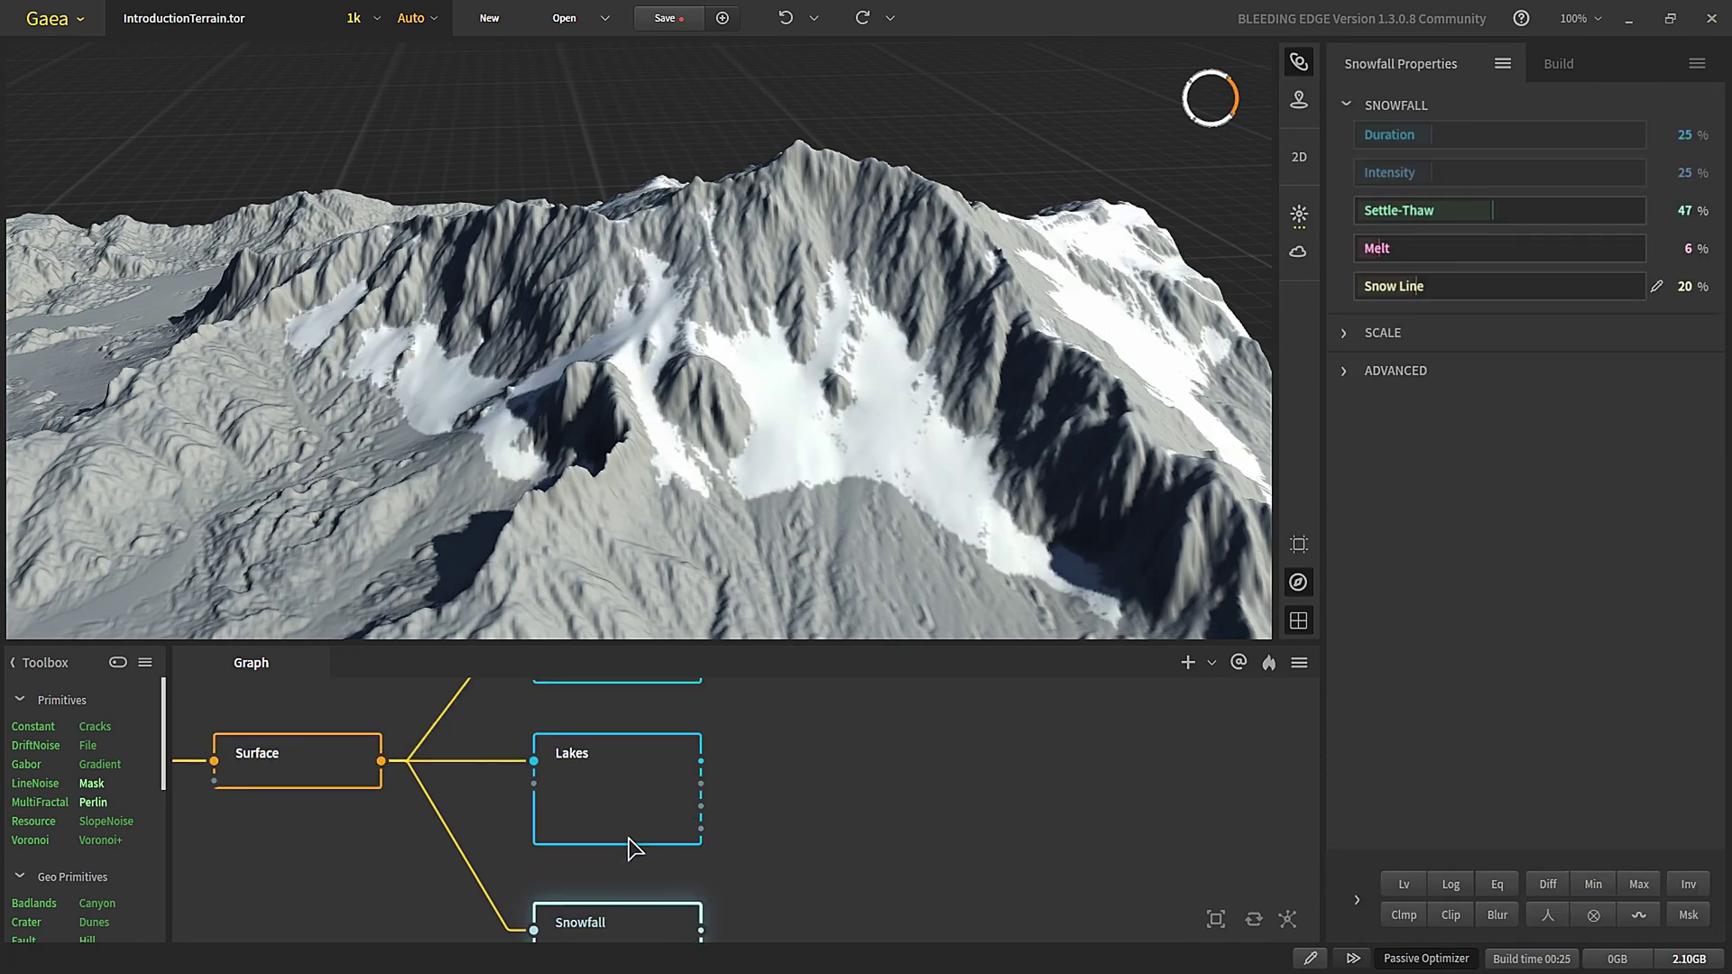
{"action": "left_click", "coordinate": [631, 843]}
{"action": "scroll", "coordinate": [582, 425], "scroll_direction": "down", "scroll_amount": 5}
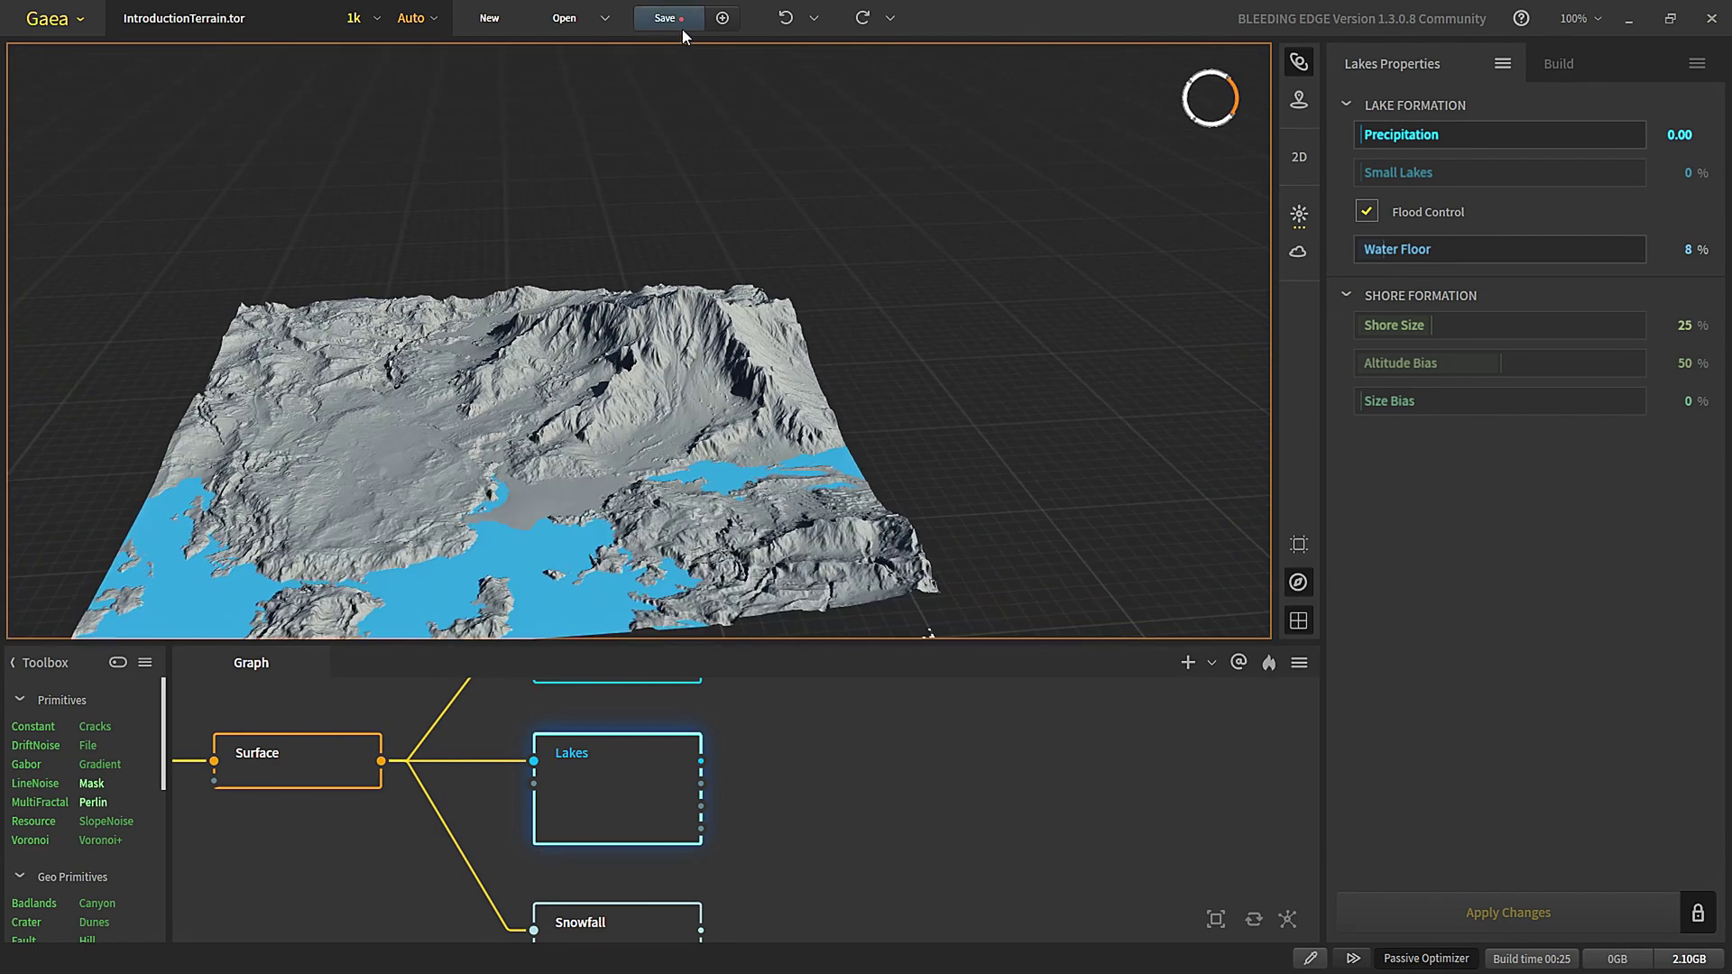
{"action": "key", "text": "alt+space"}
{"action": "key", "text": "Escape"}
{"action": "left_click", "coordinate": [680, 25]}
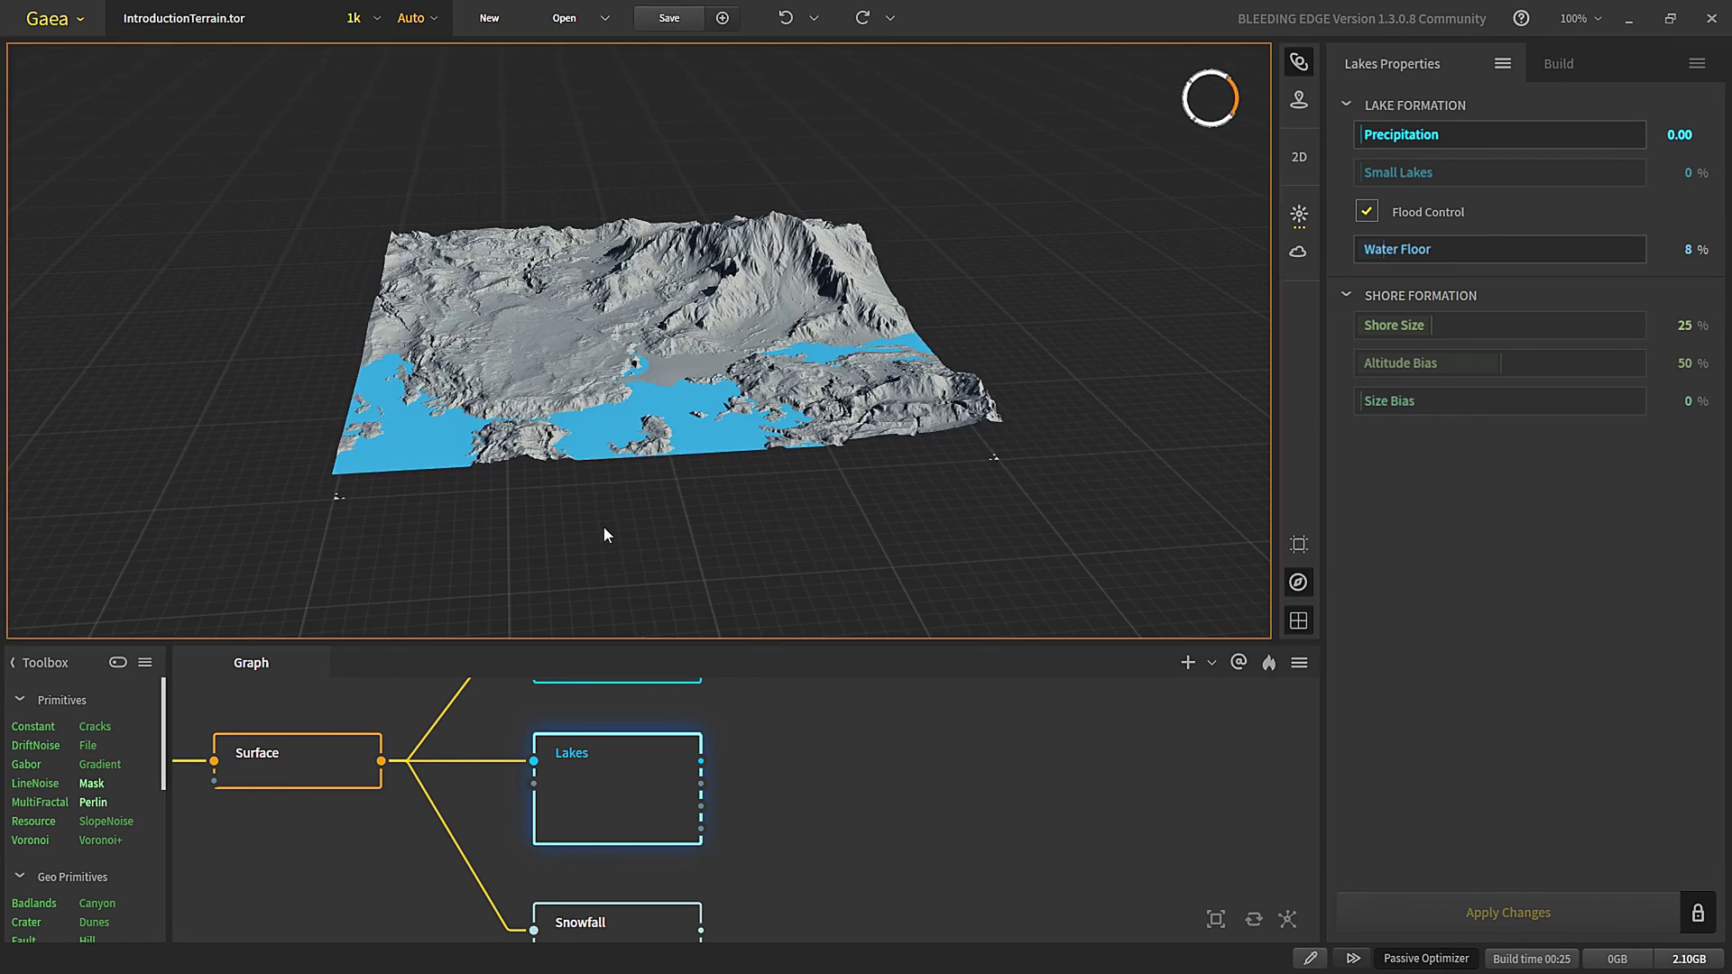
- Compare the Surface, Lakes and Snowfall outputs across the whole terrain from a higher viewpoint
{"action": "left_click_drag", "start_coordinate": [605, 532], "coordinate": [566, 339]}
{"action": "left_click", "coordinate": [333, 786]}
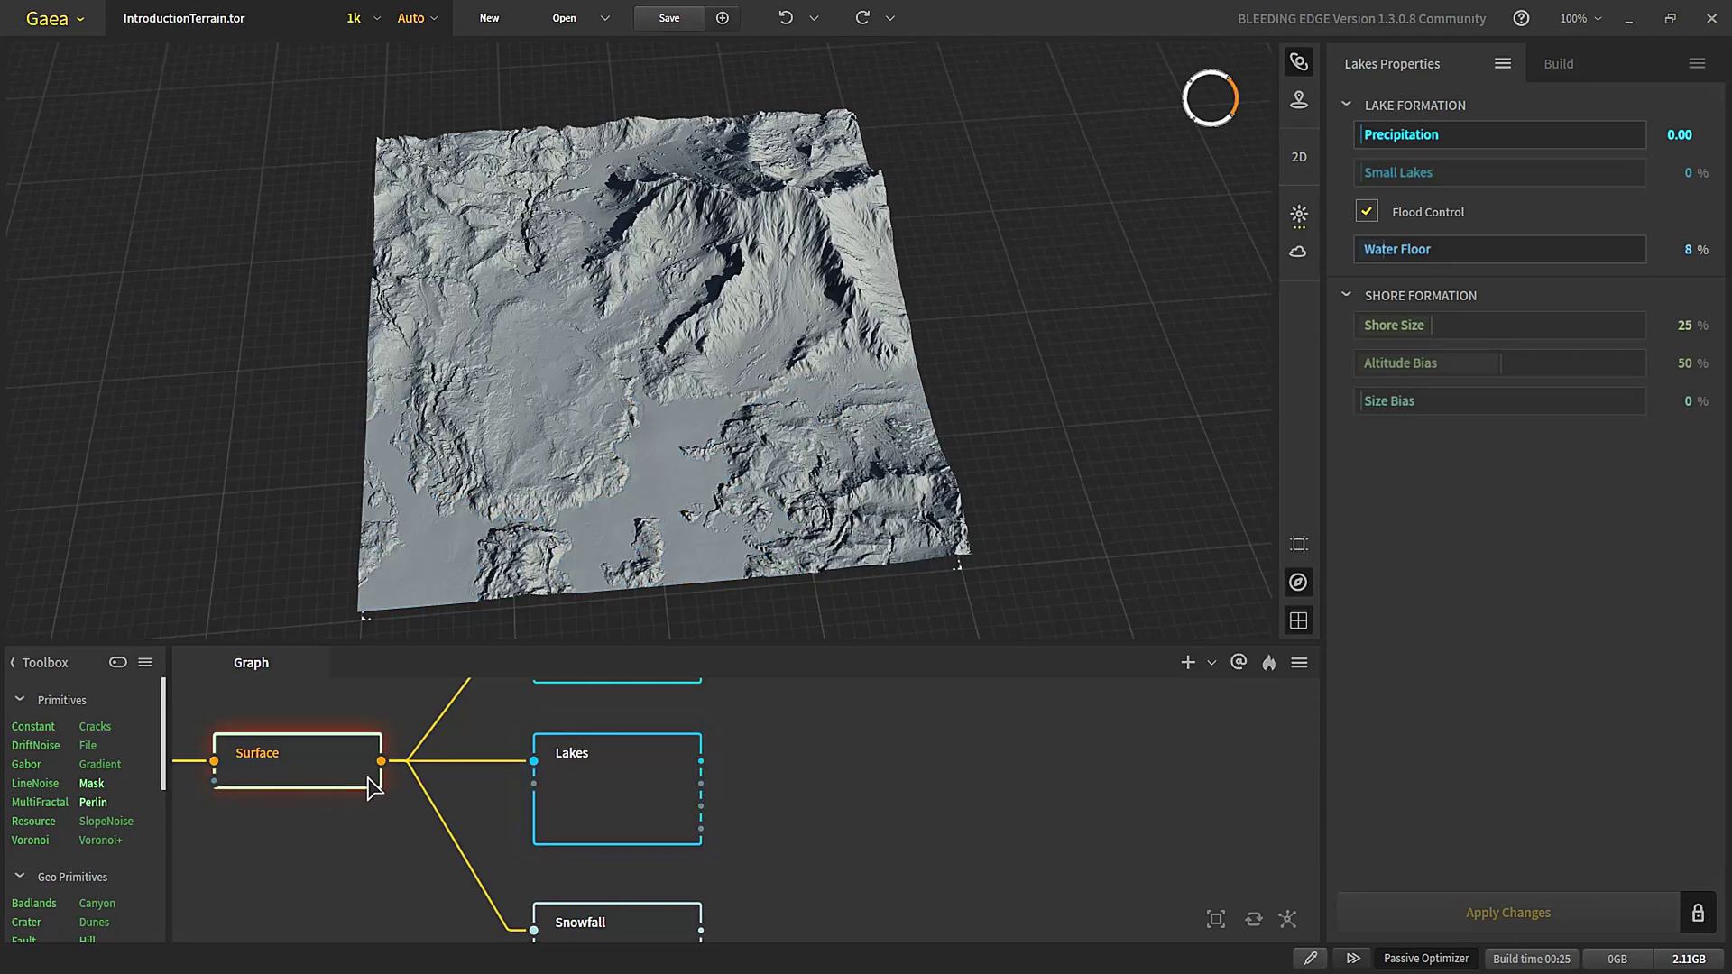
{"action": "left_click_drag", "start_coordinate": [528, 498], "coordinate": [560, 759]}
{"action": "middle_click_drag", "start_coordinate": [615, 875], "coordinate": [656, 754]}
{"action": "left_click", "coordinate": [599, 707]}
{"action": "left_click", "coordinate": [607, 835]}
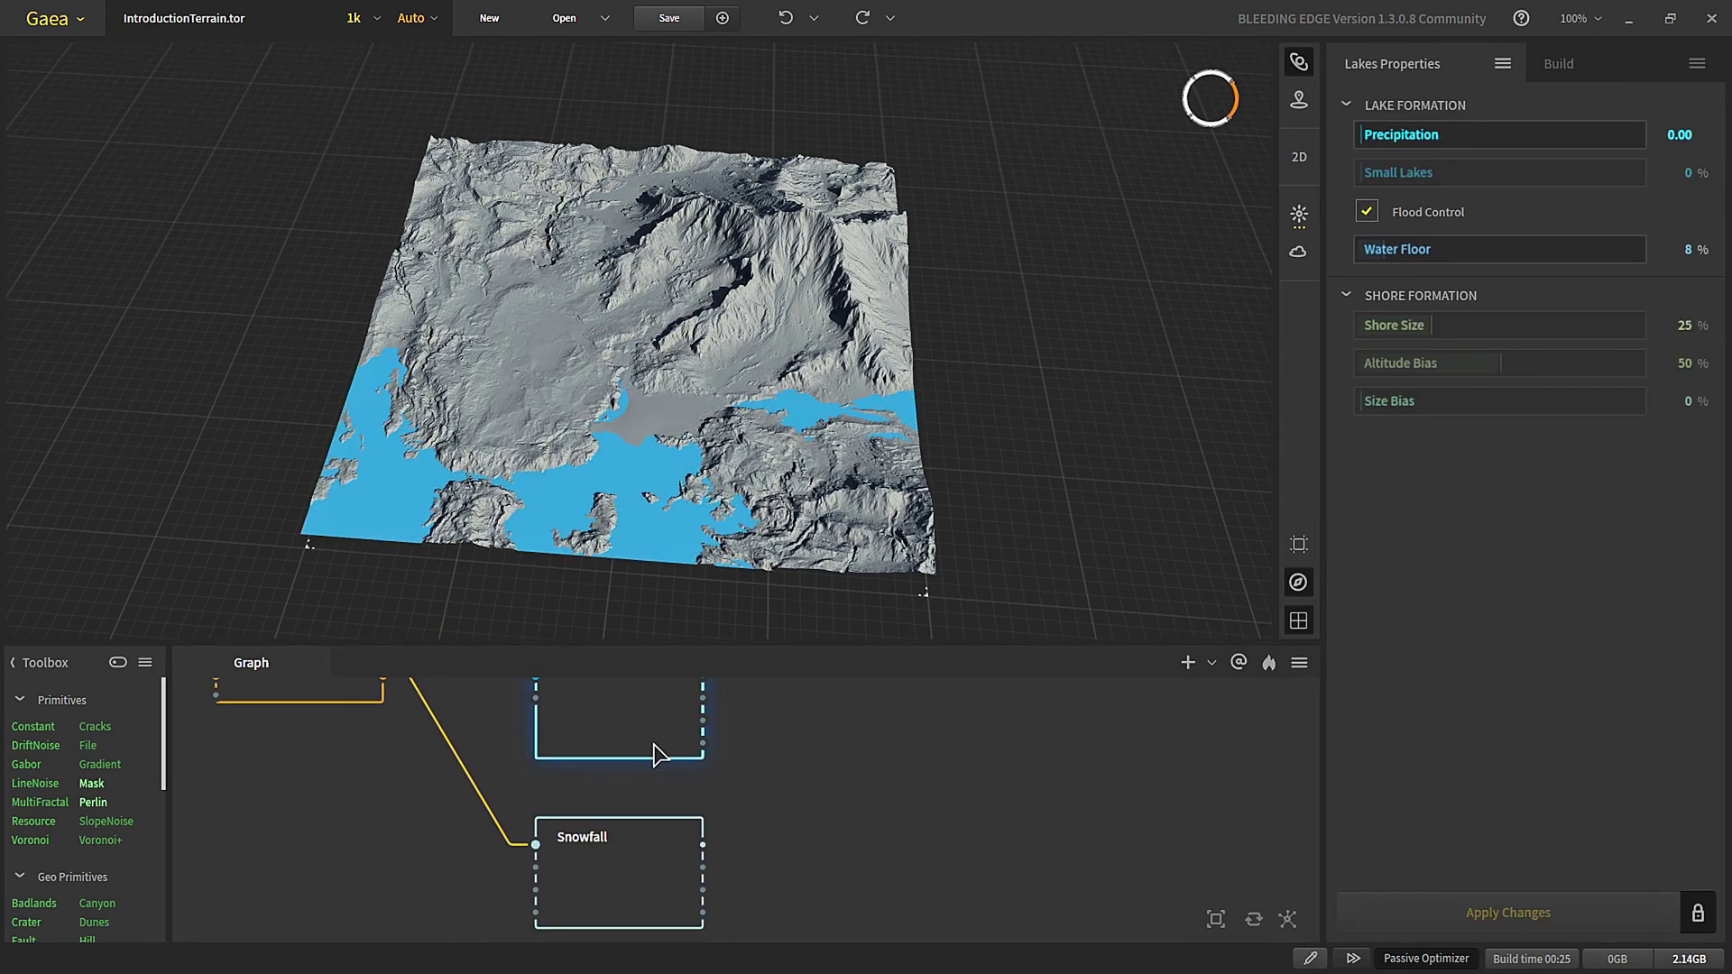
{"action": "left_click", "coordinate": [633, 852]}
{"action": "left_click", "coordinate": [788, 820]}
{"action": "scroll", "coordinate": [760, 780], "scroll_direction": "down", "scroll_amount": 2}
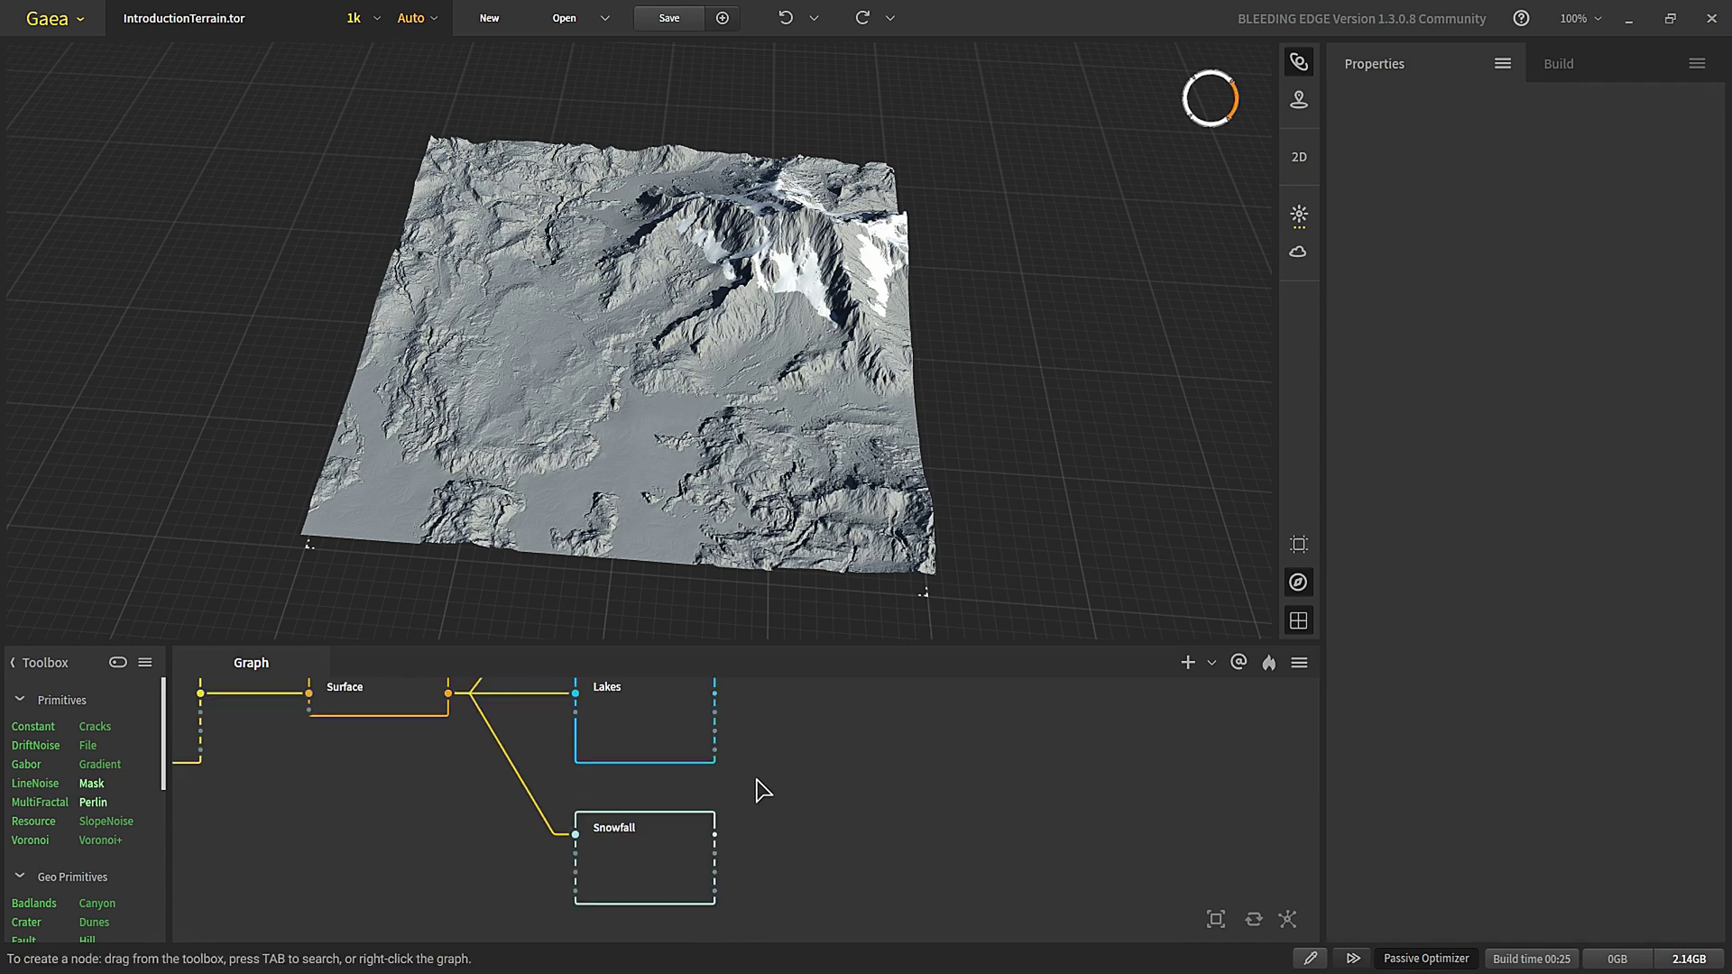
{"action": "middle_click_drag", "start_coordinate": [690, 789], "coordinate": [690, 836]}
{"action": "scroll", "coordinate": [471, 426], "scroll_direction": "up", "scroll_amount": 3}
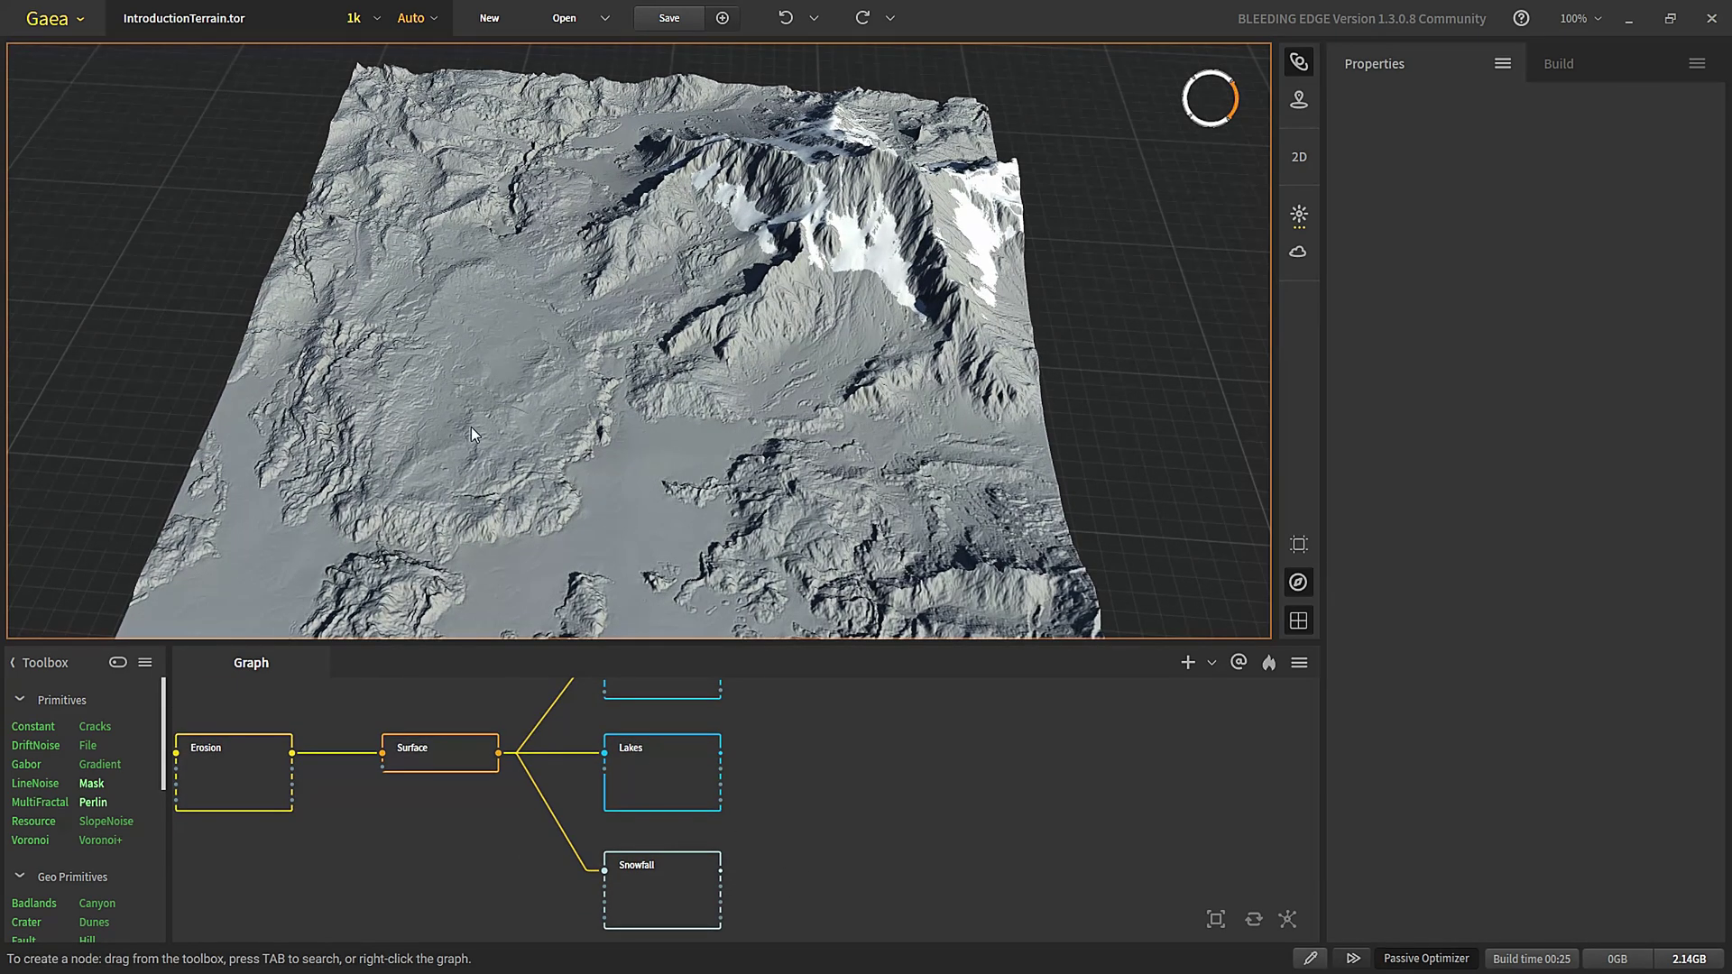
{"action": "scroll", "coordinate": [490, 408], "scroll_direction": "down", "scroll_amount": 3}
{"action": "scroll", "coordinate": [490, 408], "scroll_direction": "up", "scroll_amount": 4}
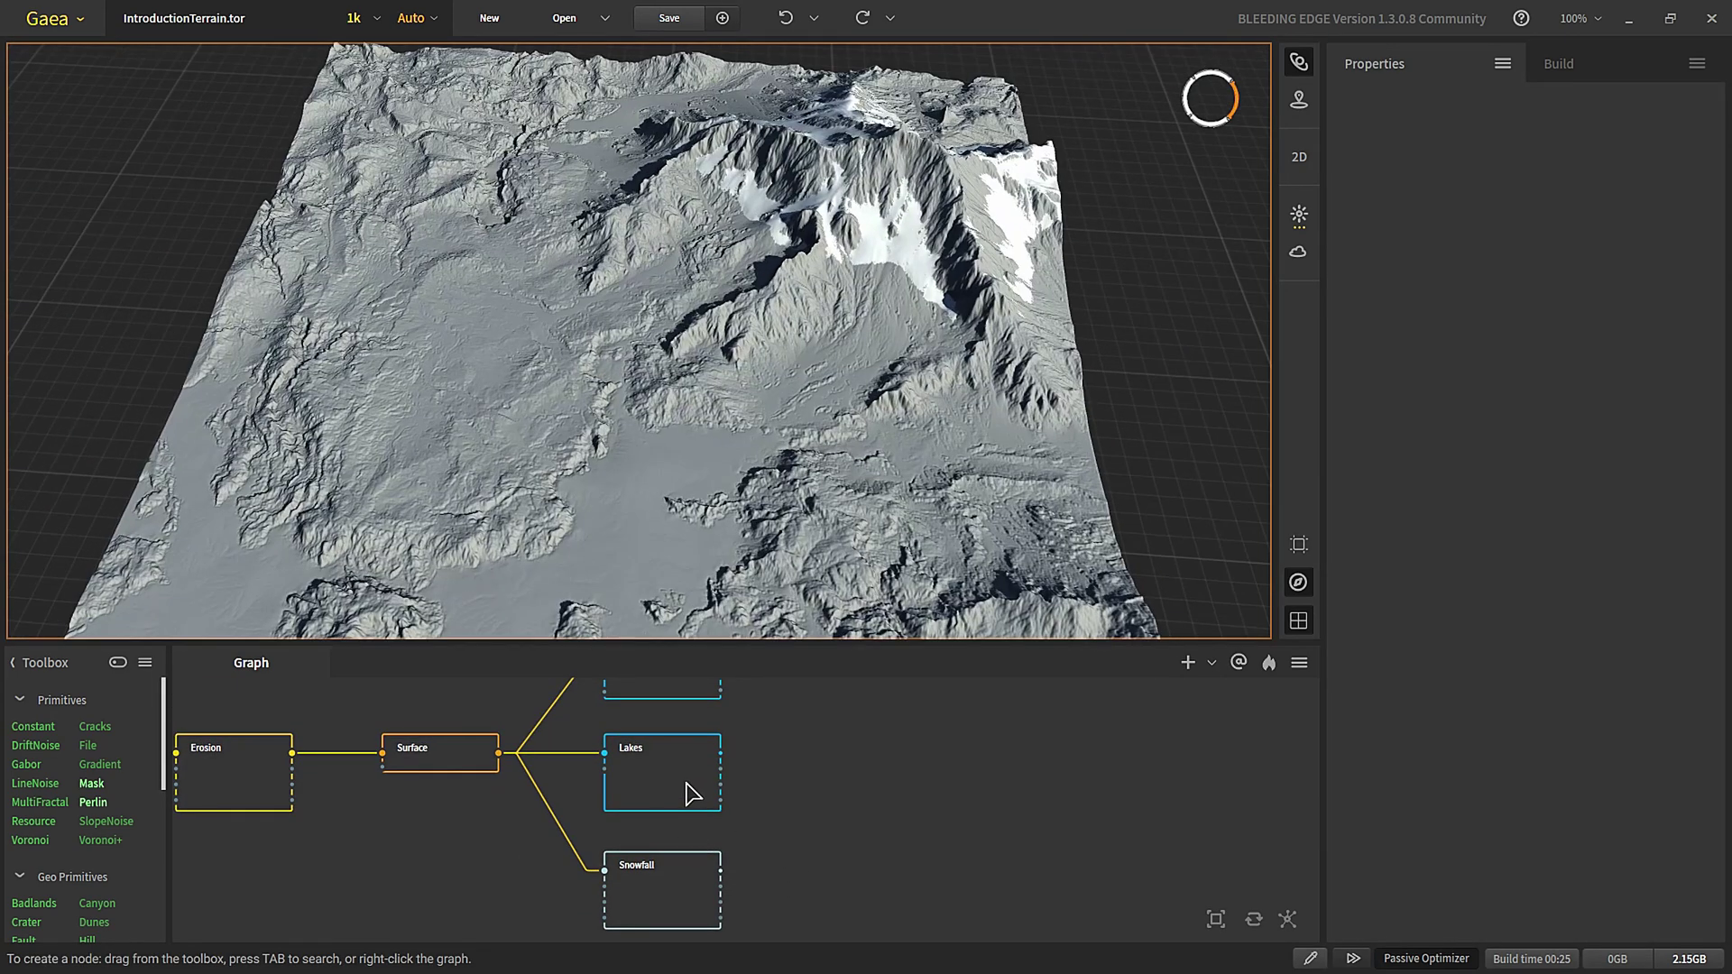
- Review the Rivers, Lakes and Snowfall branches in turn, ending on the Surface output with the branching graph in view
{"action": "middle_click_drag", "start_coordinate": [650, 768], "coordinate": [619, 799]}
{"action": "left_click", "coordinate": [619, 798]}
{"action": "left_click", "coordinate": [625, 719]}
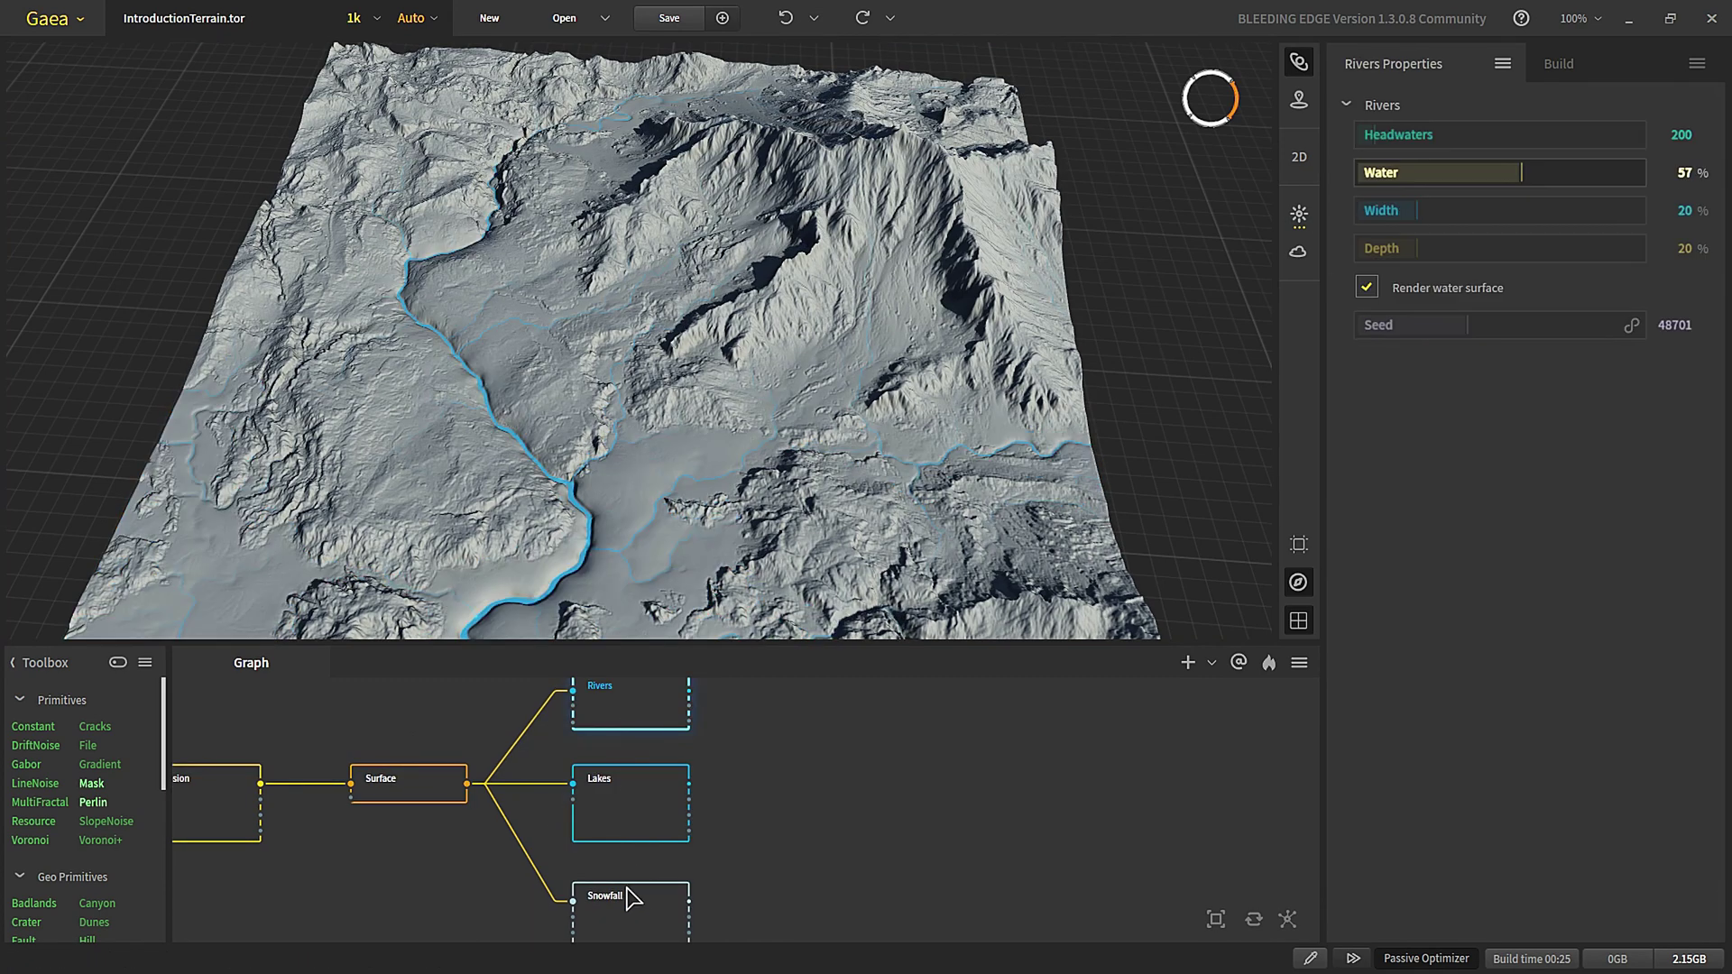
{"action": "left_click", "coordinate": [631, 899]}
{"action": "left_click", "coordinate": [852, 803]}
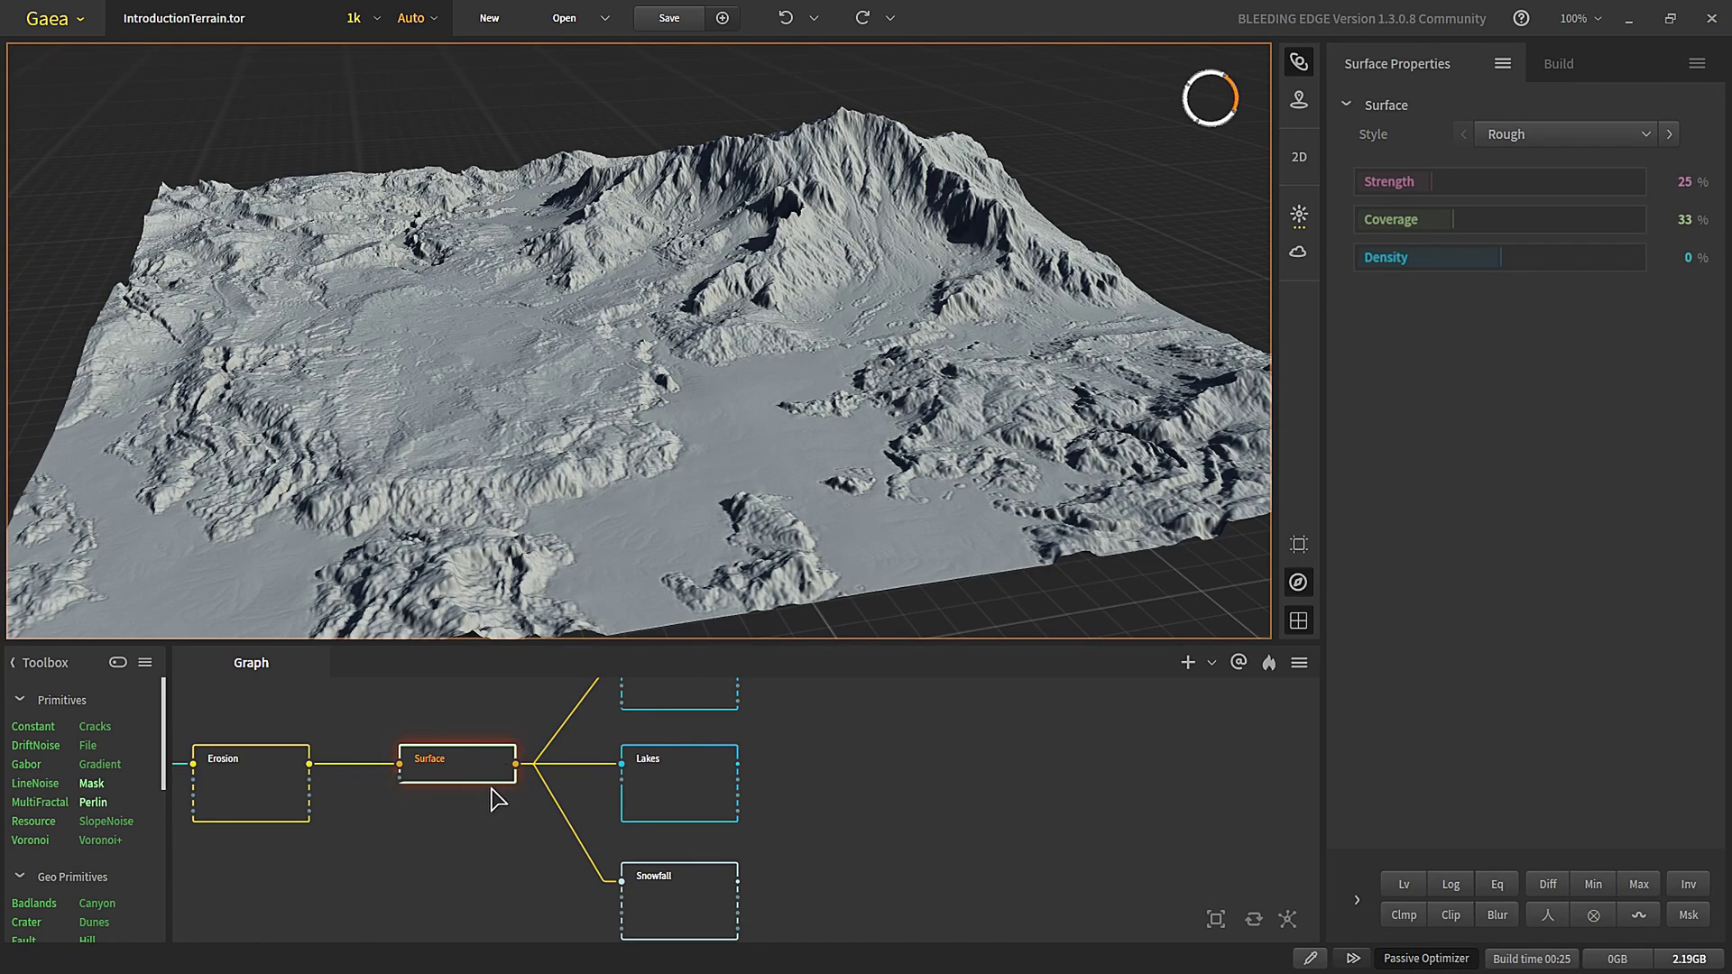
{"action": "middle_click_drag", "start_coordinate": [476, 801], "coordinate": [475, 822]}
{"action": "middle_click_drag", "start_coordinate": [650, 783], "coordinate": [628, 838]}
{"action": "left_click", "coordinate": [692, 767]}
{"action": "scroll", "coordinate": [679, 857], "scroll_direction": "down", "scroll_amount": 2}
{"action": "left_click", "coordinate": [673, 900]}
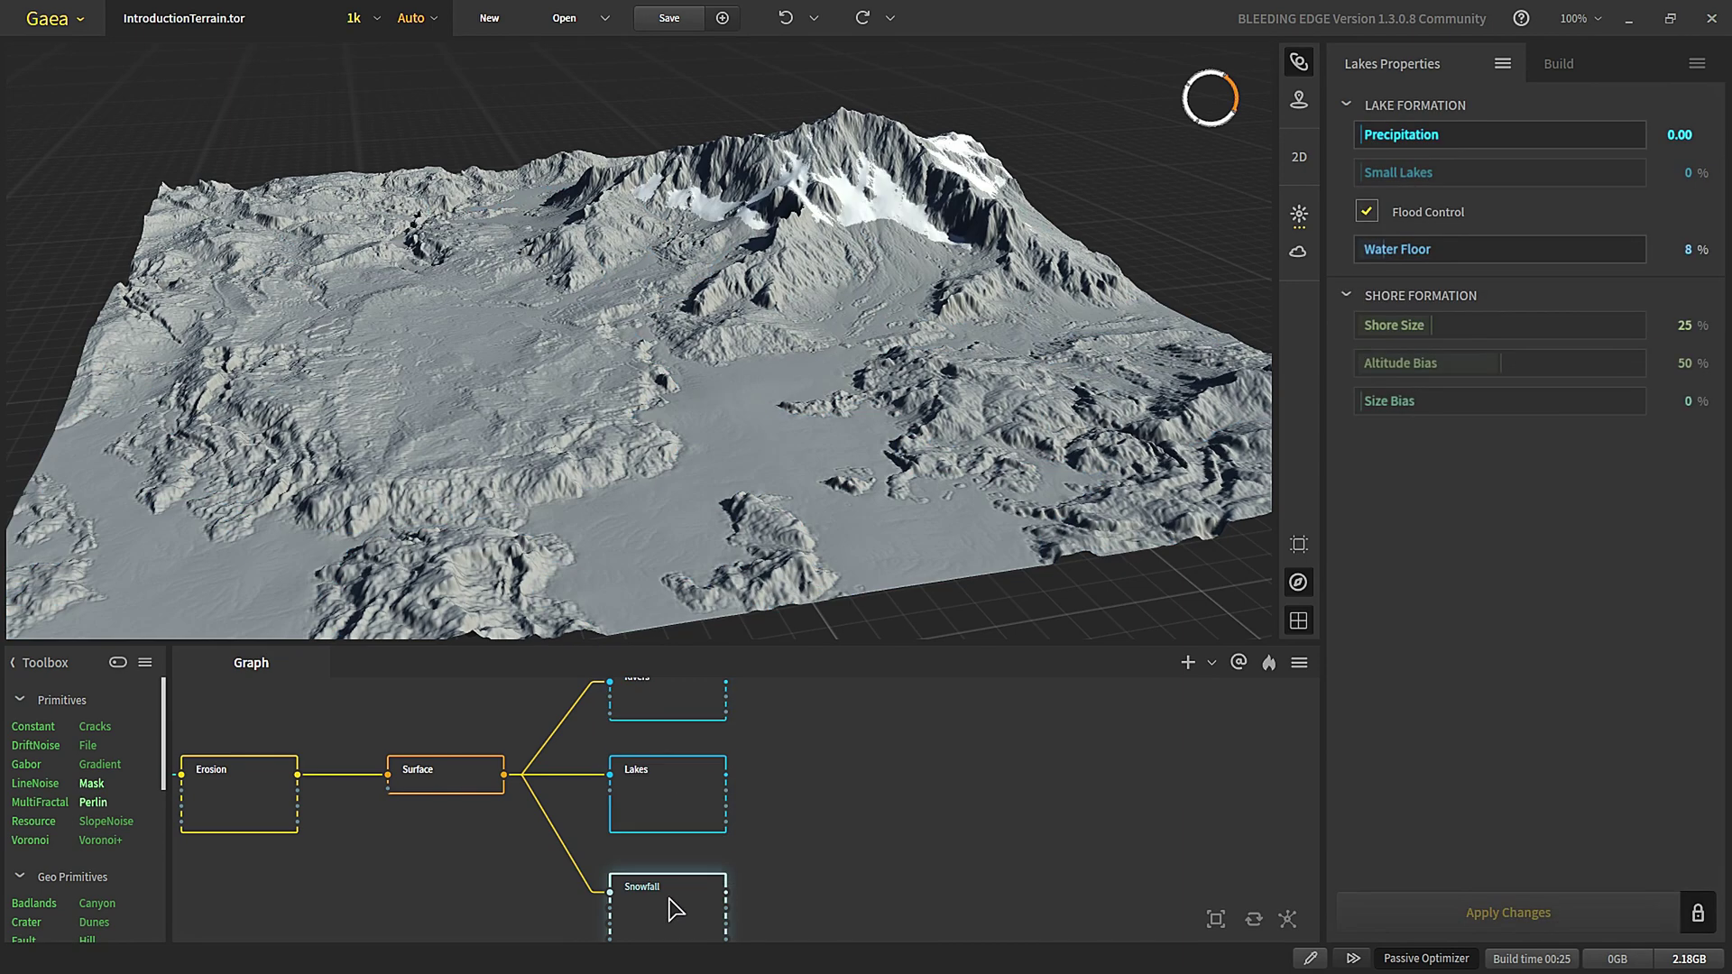
{"action": "left_click", "coordinate": [456, 781]}
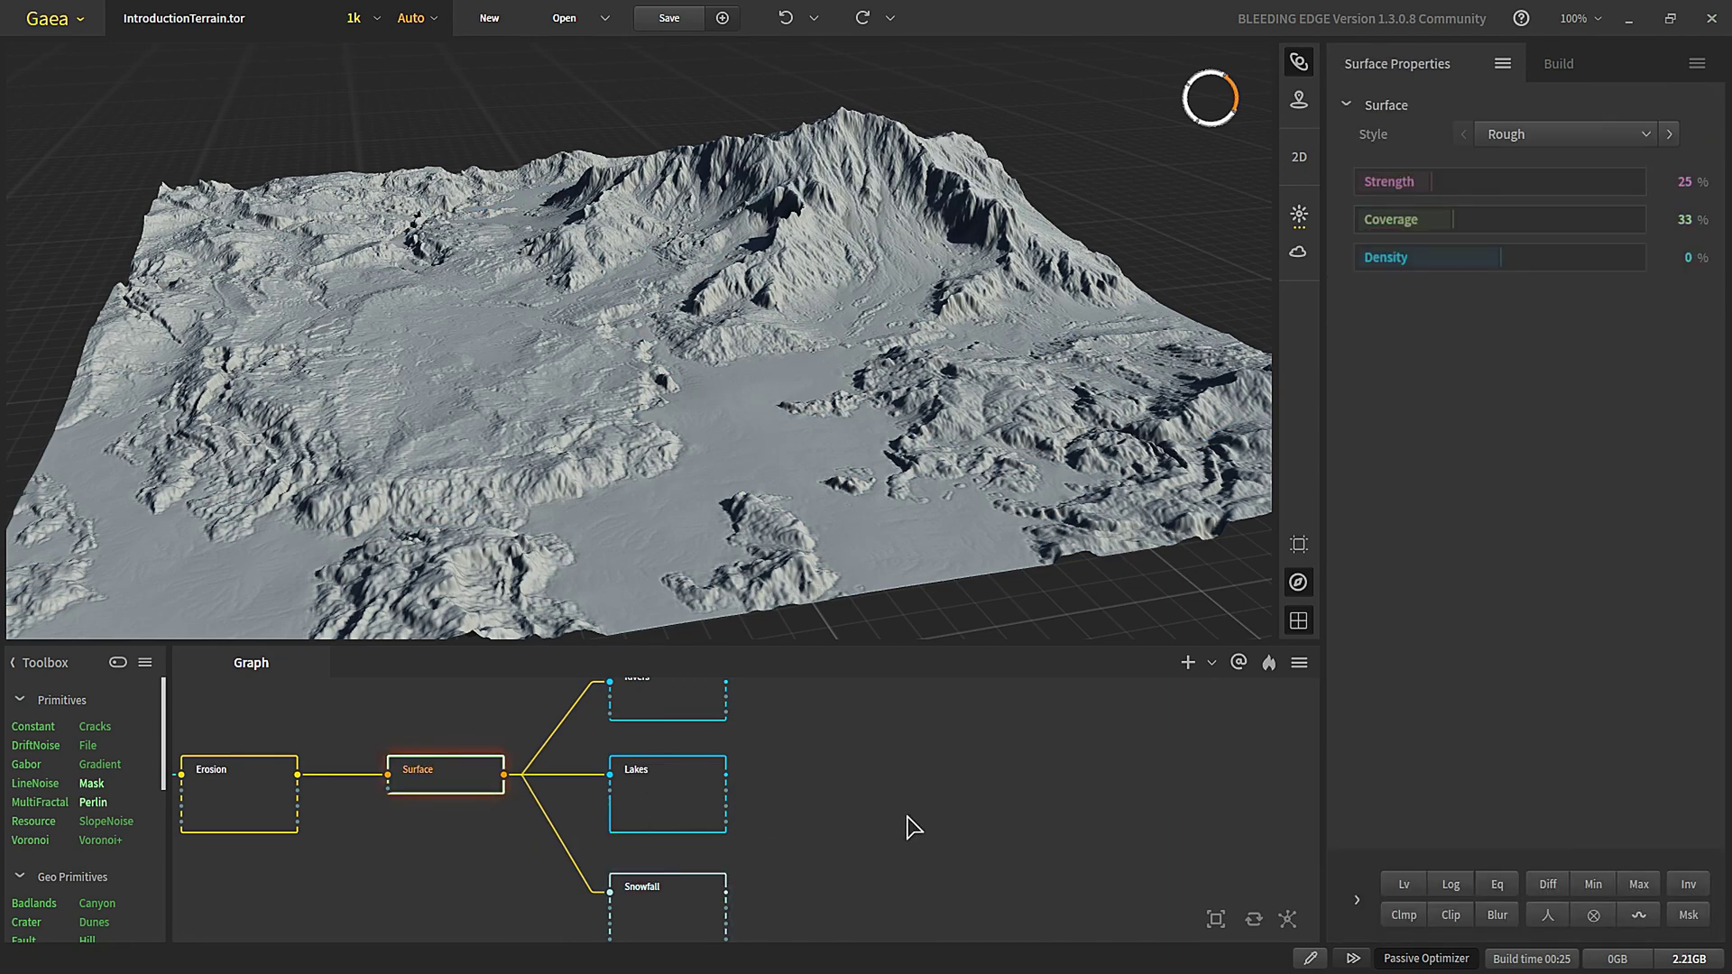
{"action": "scroll", "coordinate": [734, 888], "scroll_direction": "down", "scroll_amount": 3}
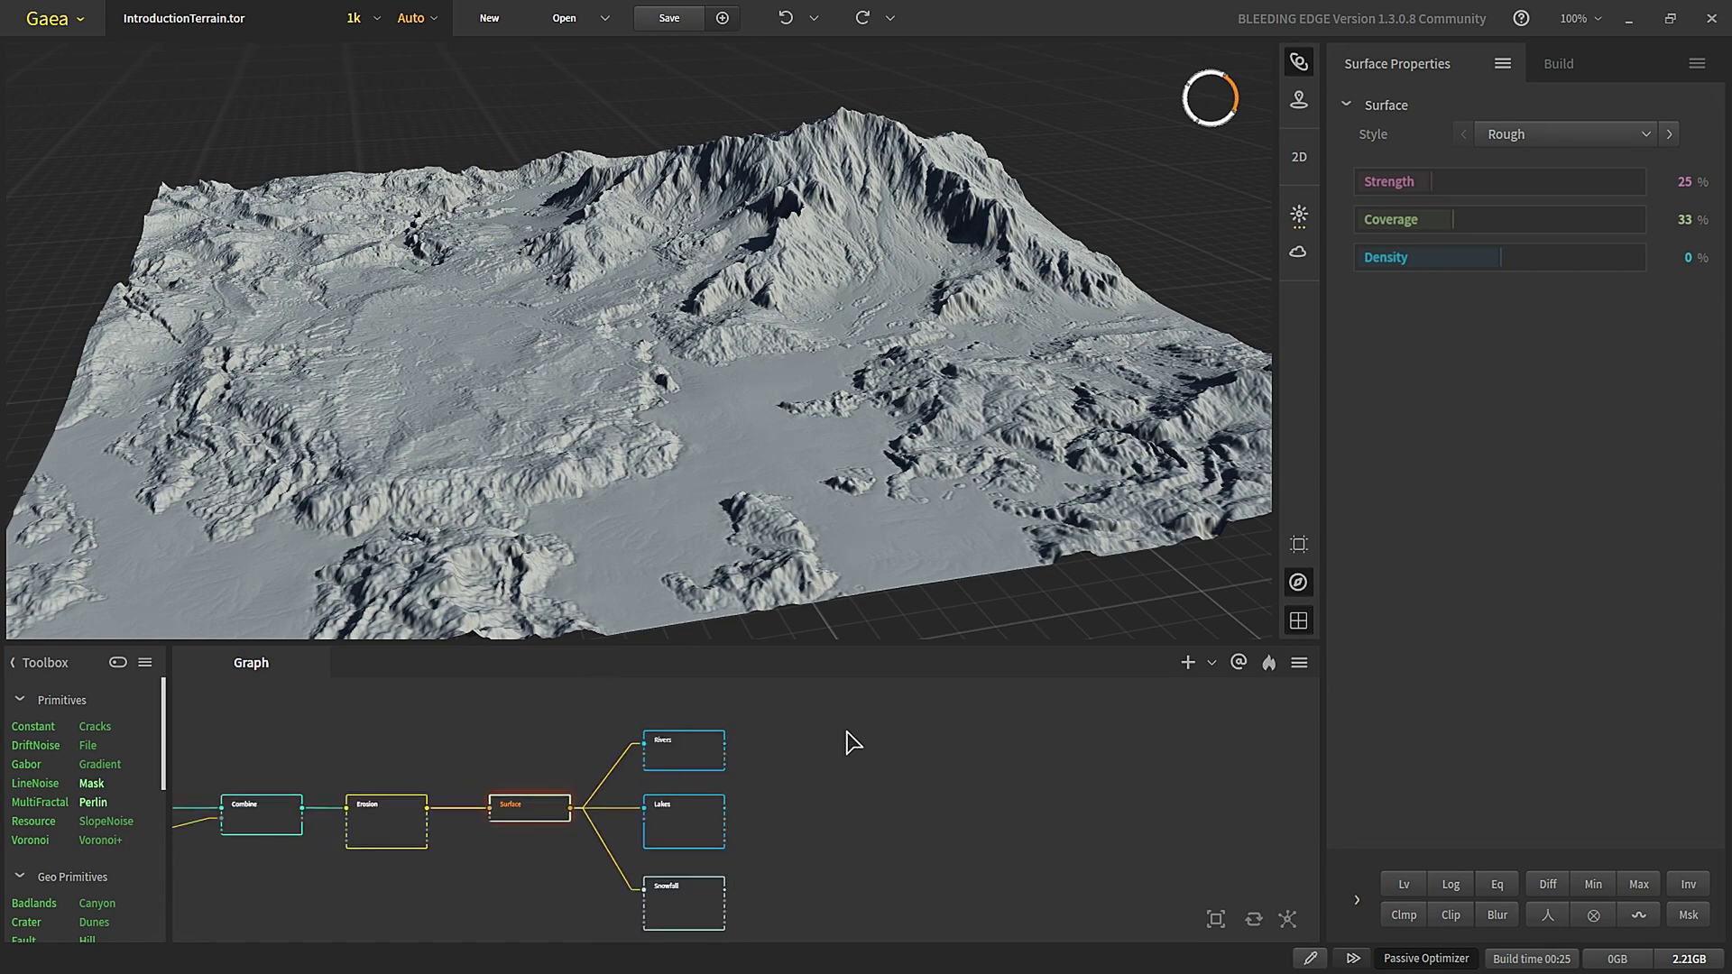